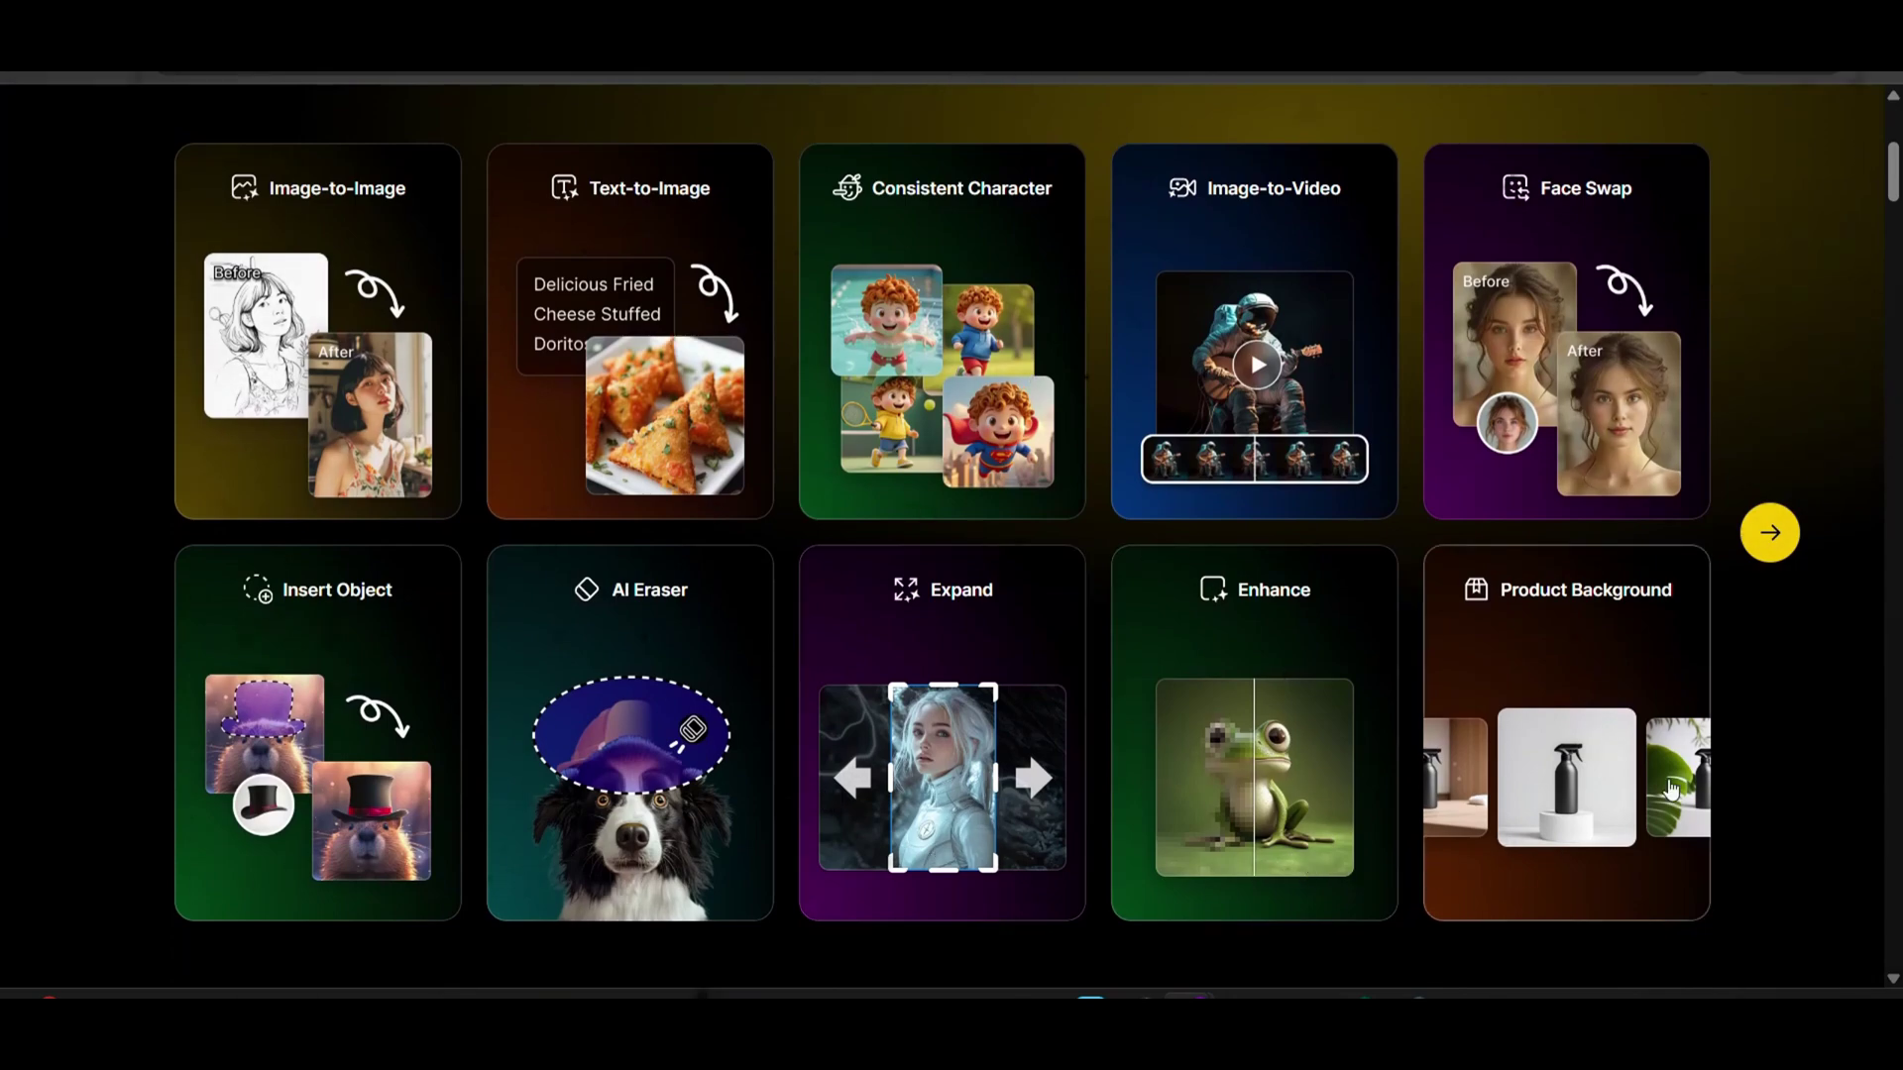
Look over the Dzine landing page's AI tool cards, design platform features and style collection.
{"action": "scroll", "coordinate": [1894, 188], "scroll_direction": "down", "scroll_amount": 10}
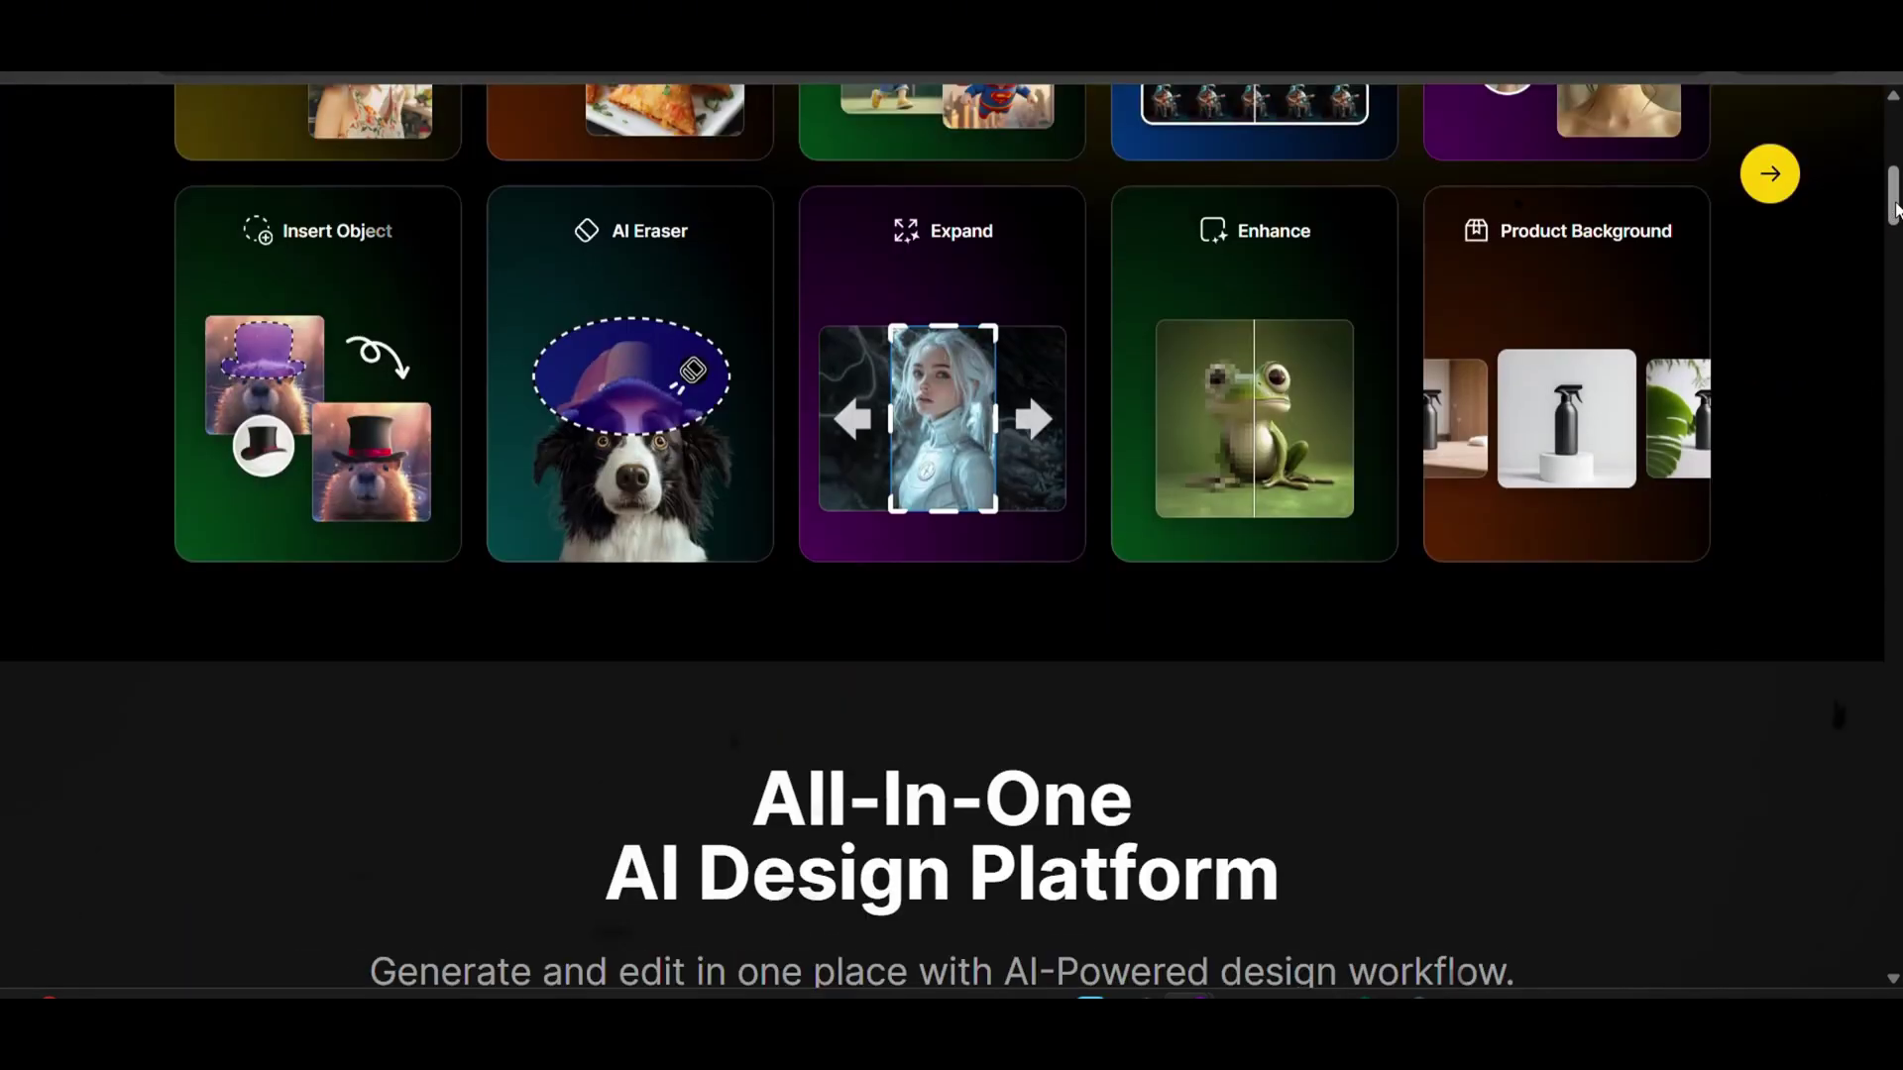
{"action": "scroll", "coordinate": [951, 535], "scroll_direction": "down", "scroll_amount": 1}
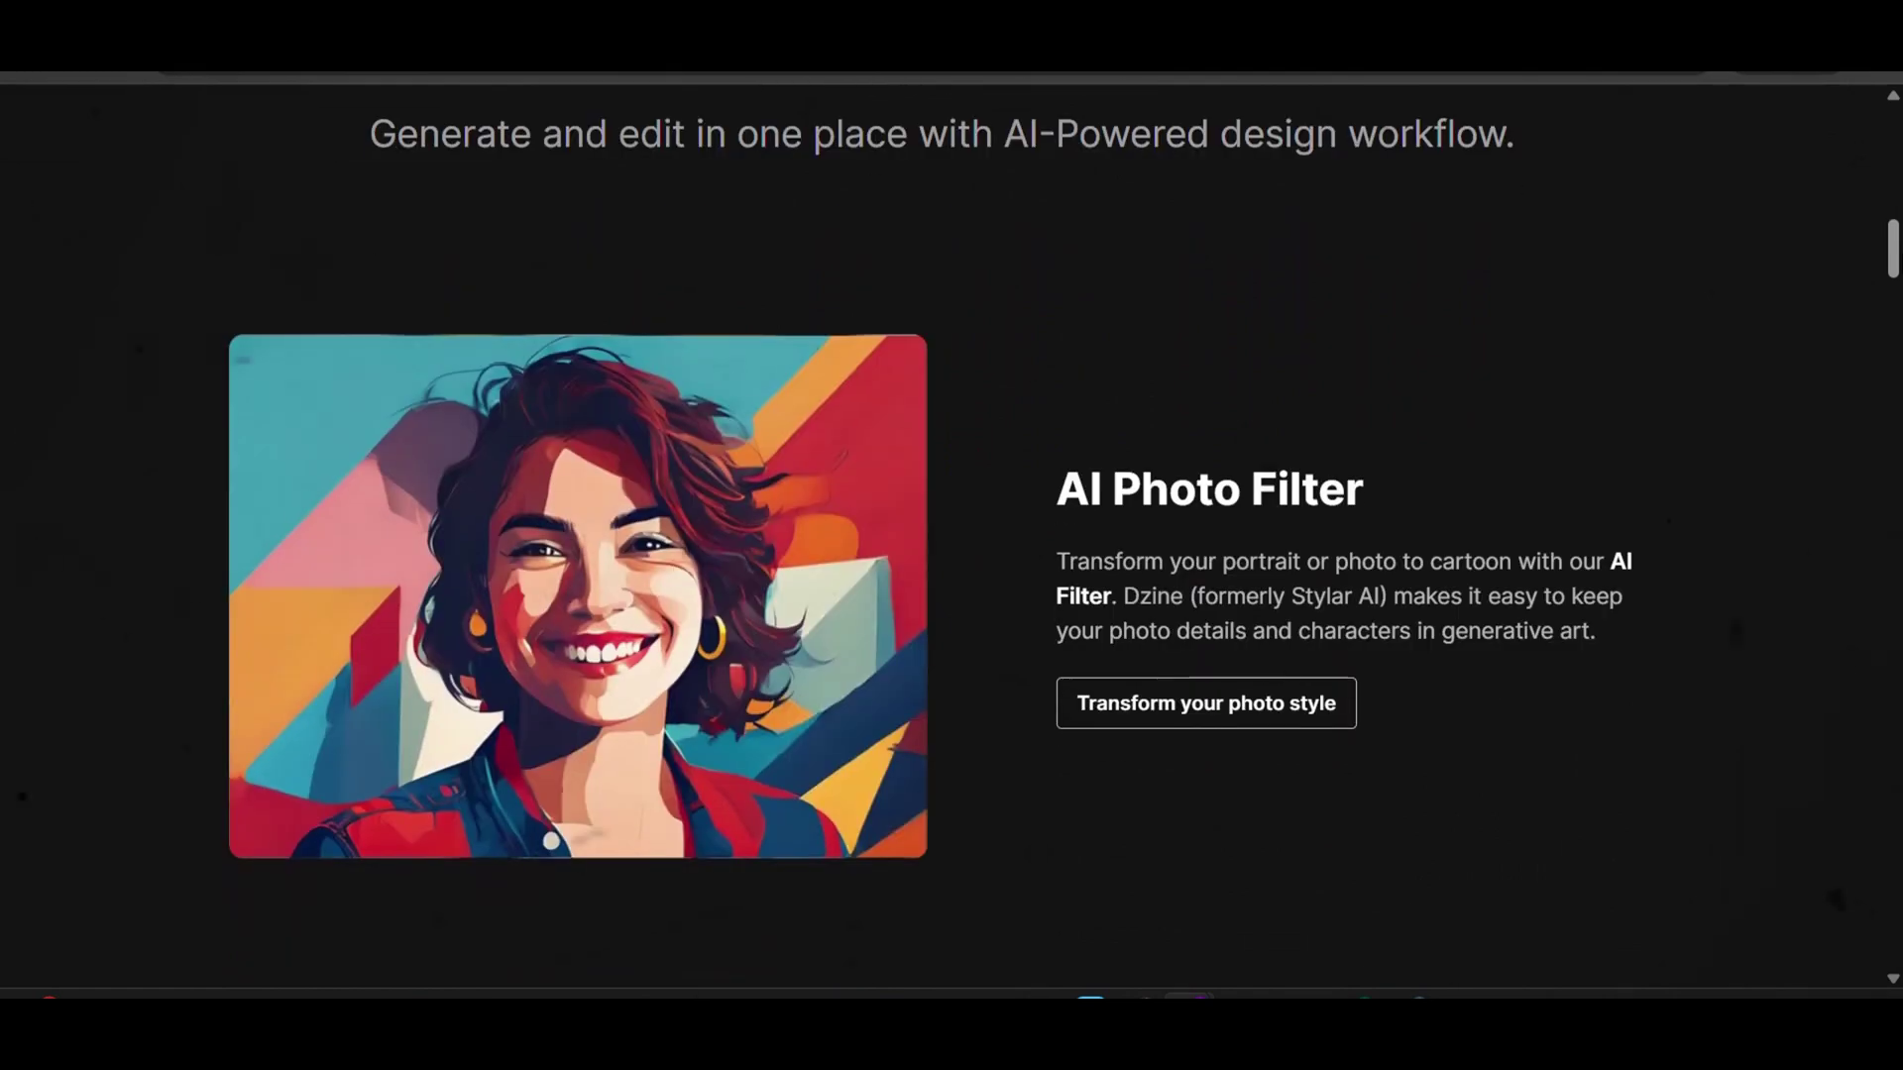
{"action": "scroll", "coordinate": [951, 536], "scroll_direction": "down", "scroll_amount": 2}
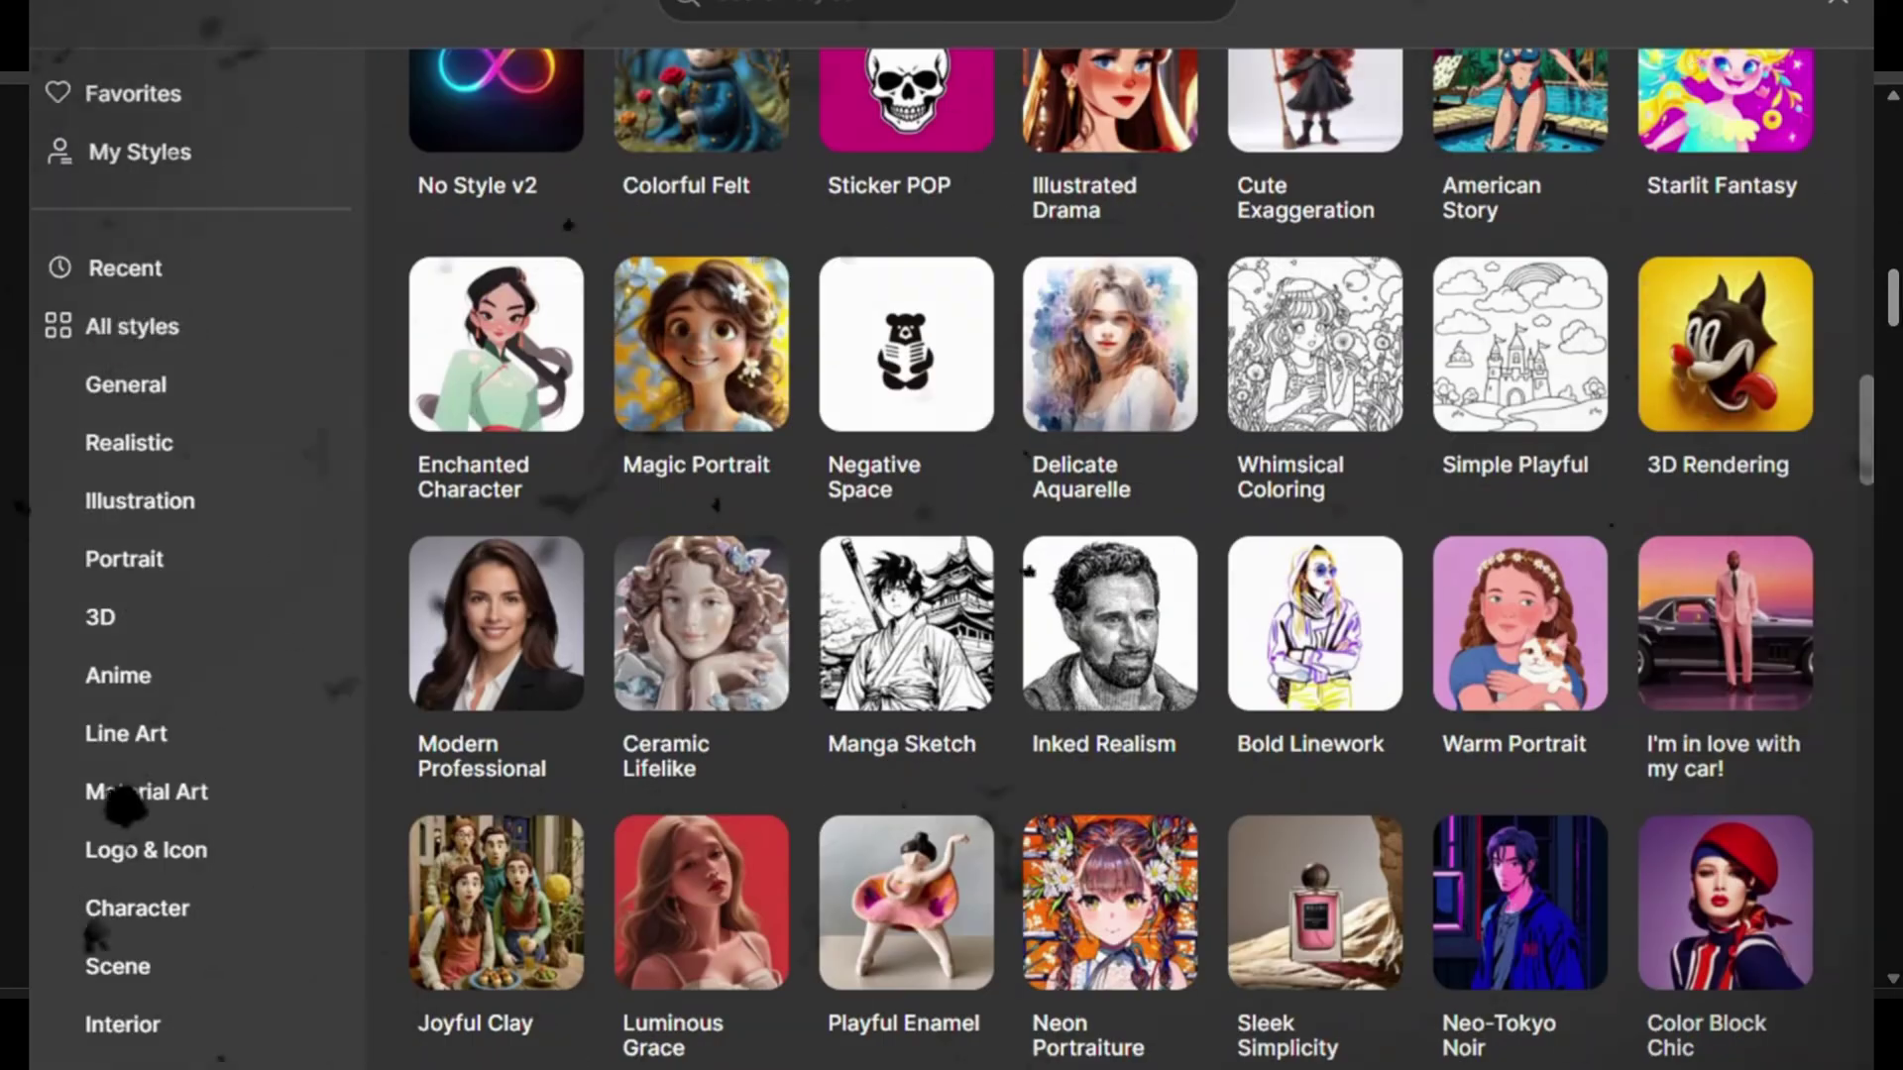
{"action": "scroll", "coordinate": [1110, 546], "scroll_direction": "down", "scroll_amount": 10}
{"action": "scroll", "coordinate": [1285, 674], "scroll_direction": "down", "scroll_amount": 7}
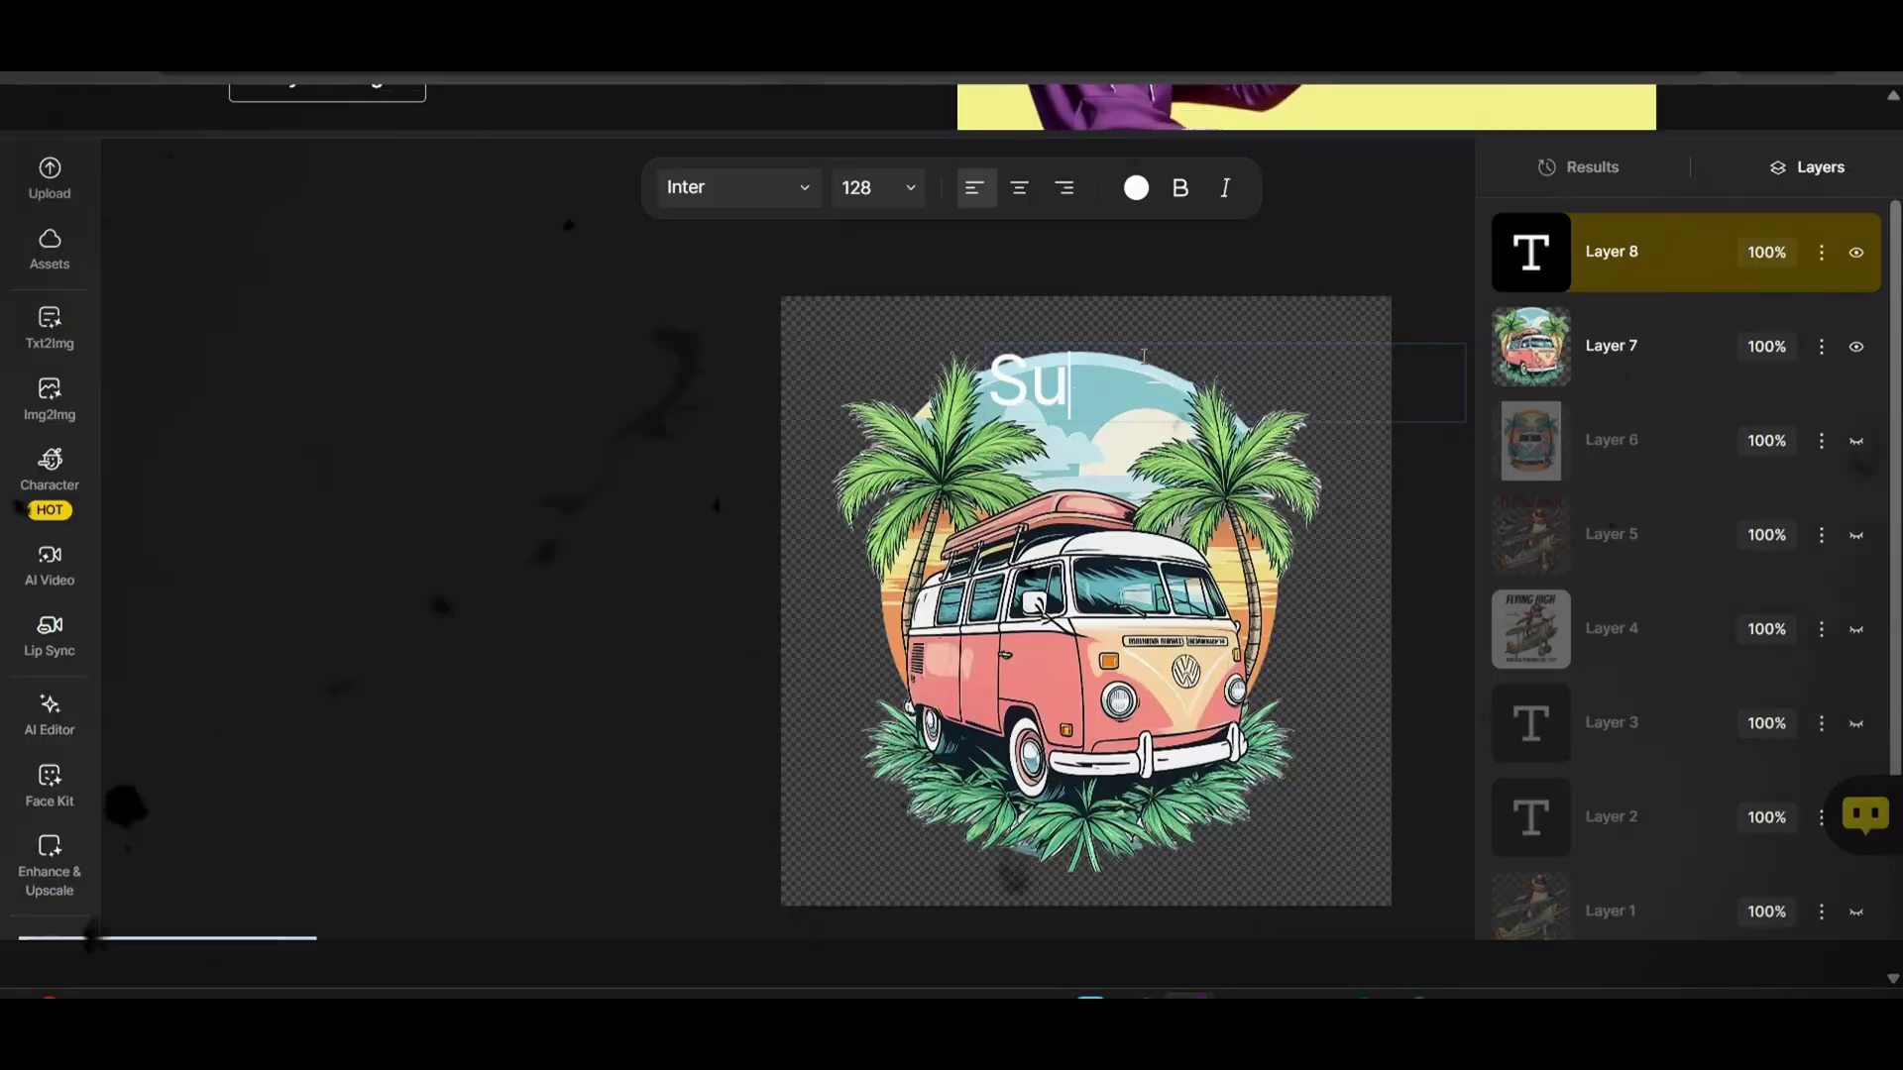
Complete the title "Summer" above the van illustration, set it in Bangers at size 180, and open its text colour.
{"action": "type", "text": "mmer"}
{"action": "left_click", "coordinate": [790, 190]}
{"action": "left_click", "coordinate": [694, 295]}
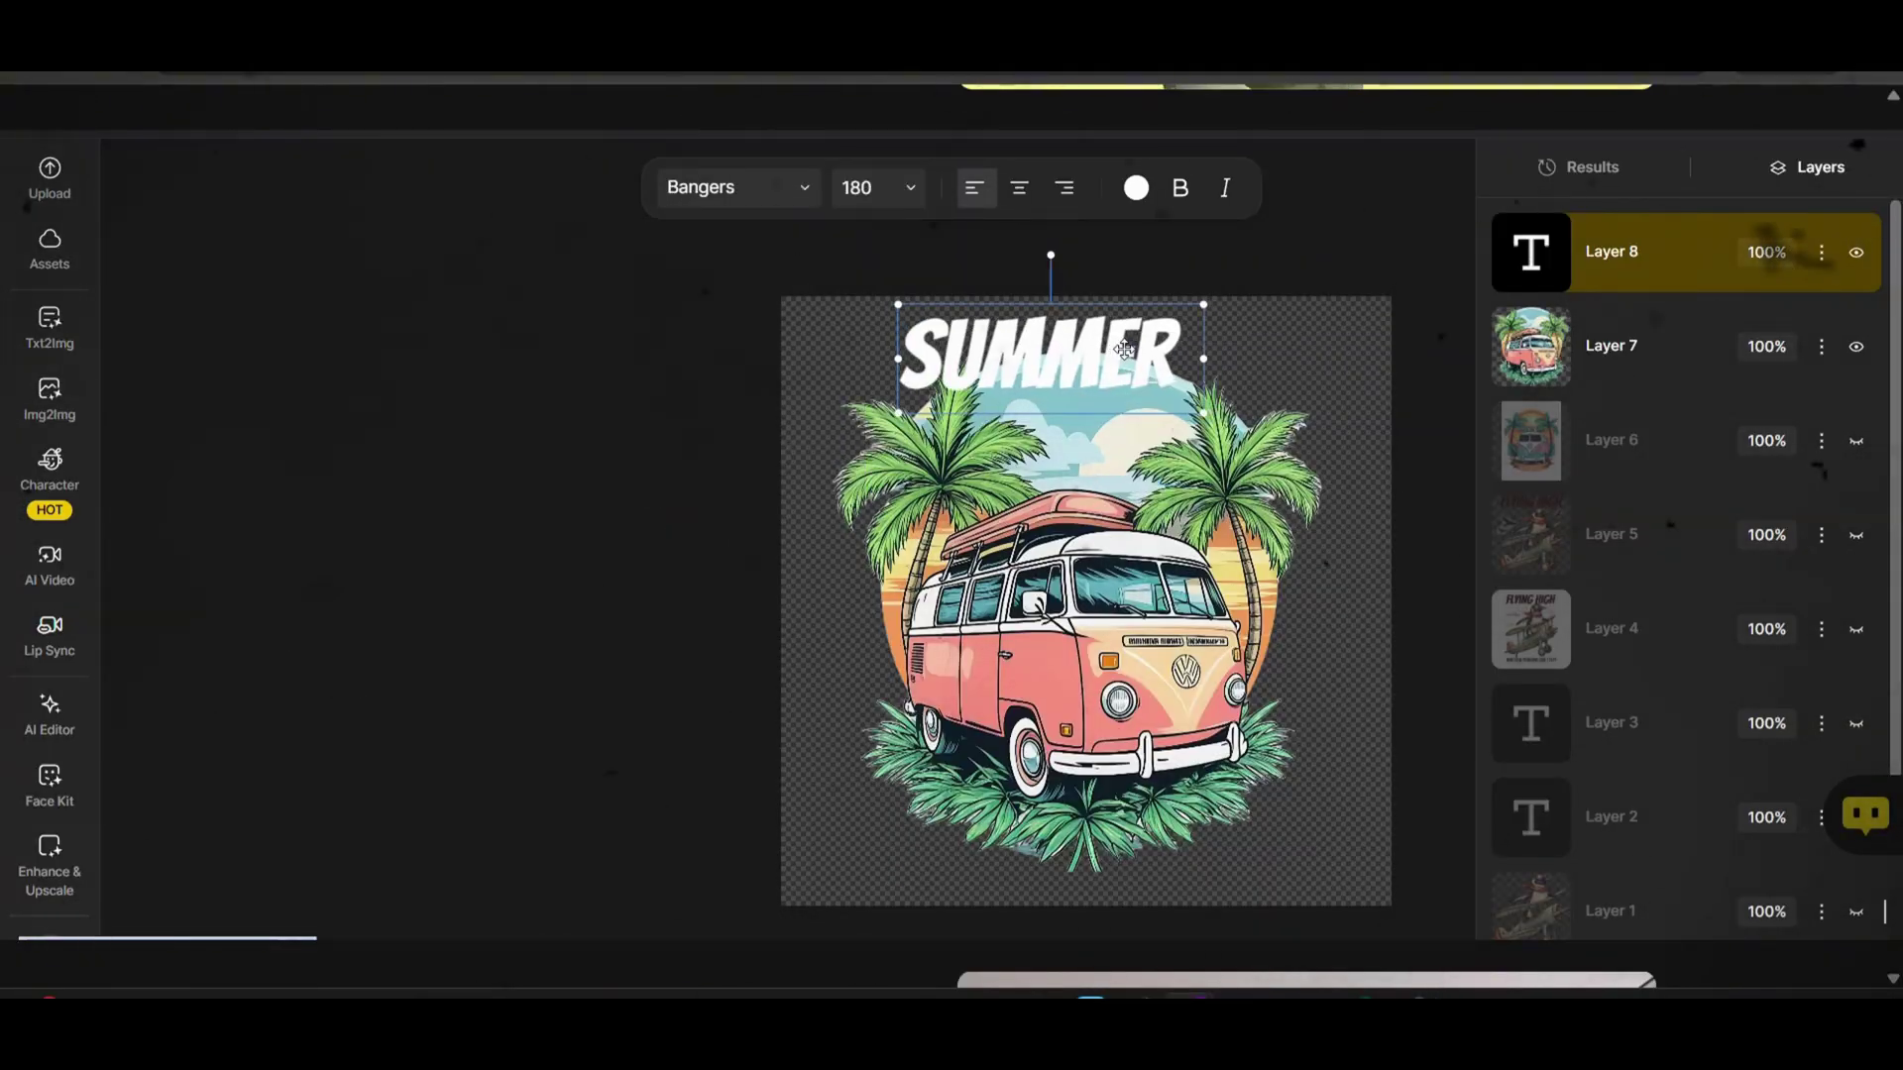
{"action": "left_click", "coordinate": [1137, 189]}
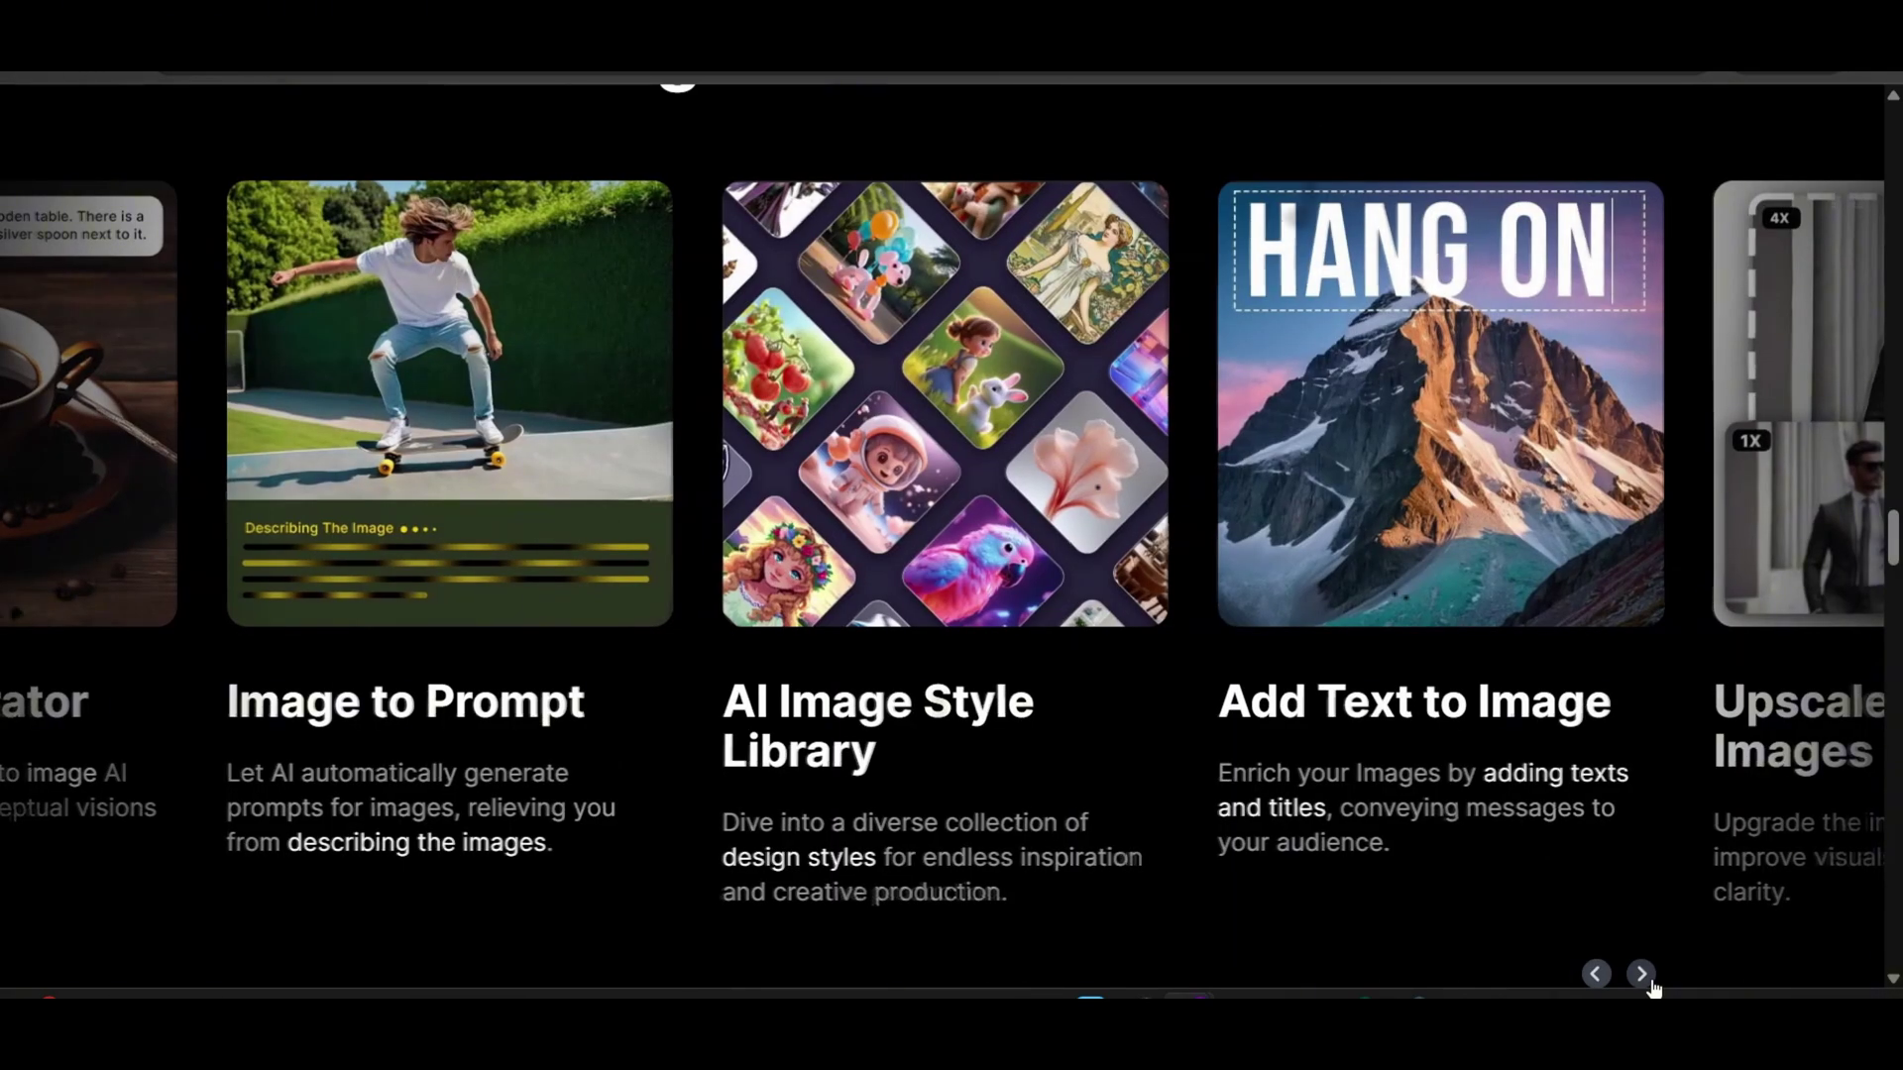
Review the landing page's Print on Demand section about creating shirt designs.
{"action": "left_click_drag", "start_coordinate": [1893, 540], "coordinate": [1893, 616]}
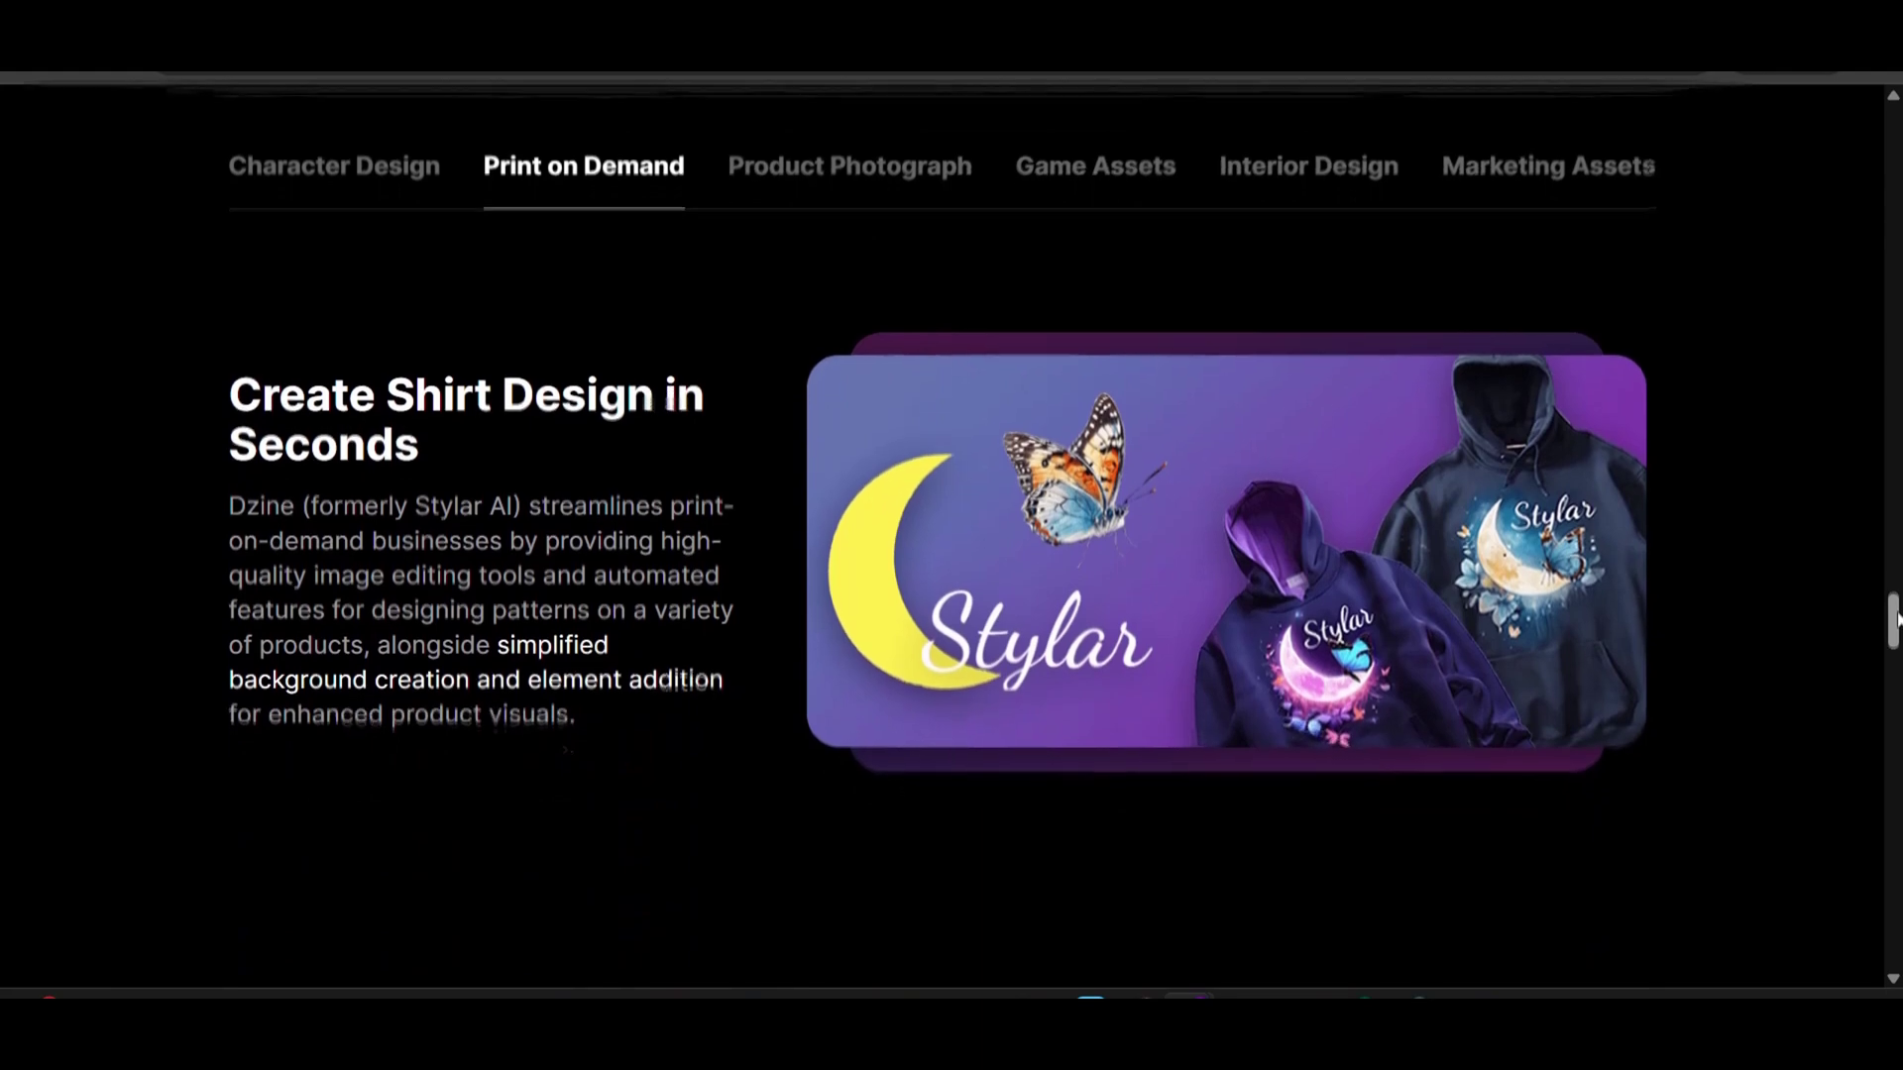
{"action": "left_click_drag", "start_coordinate": [1894, 620], "coordinate": [1895, 625]}
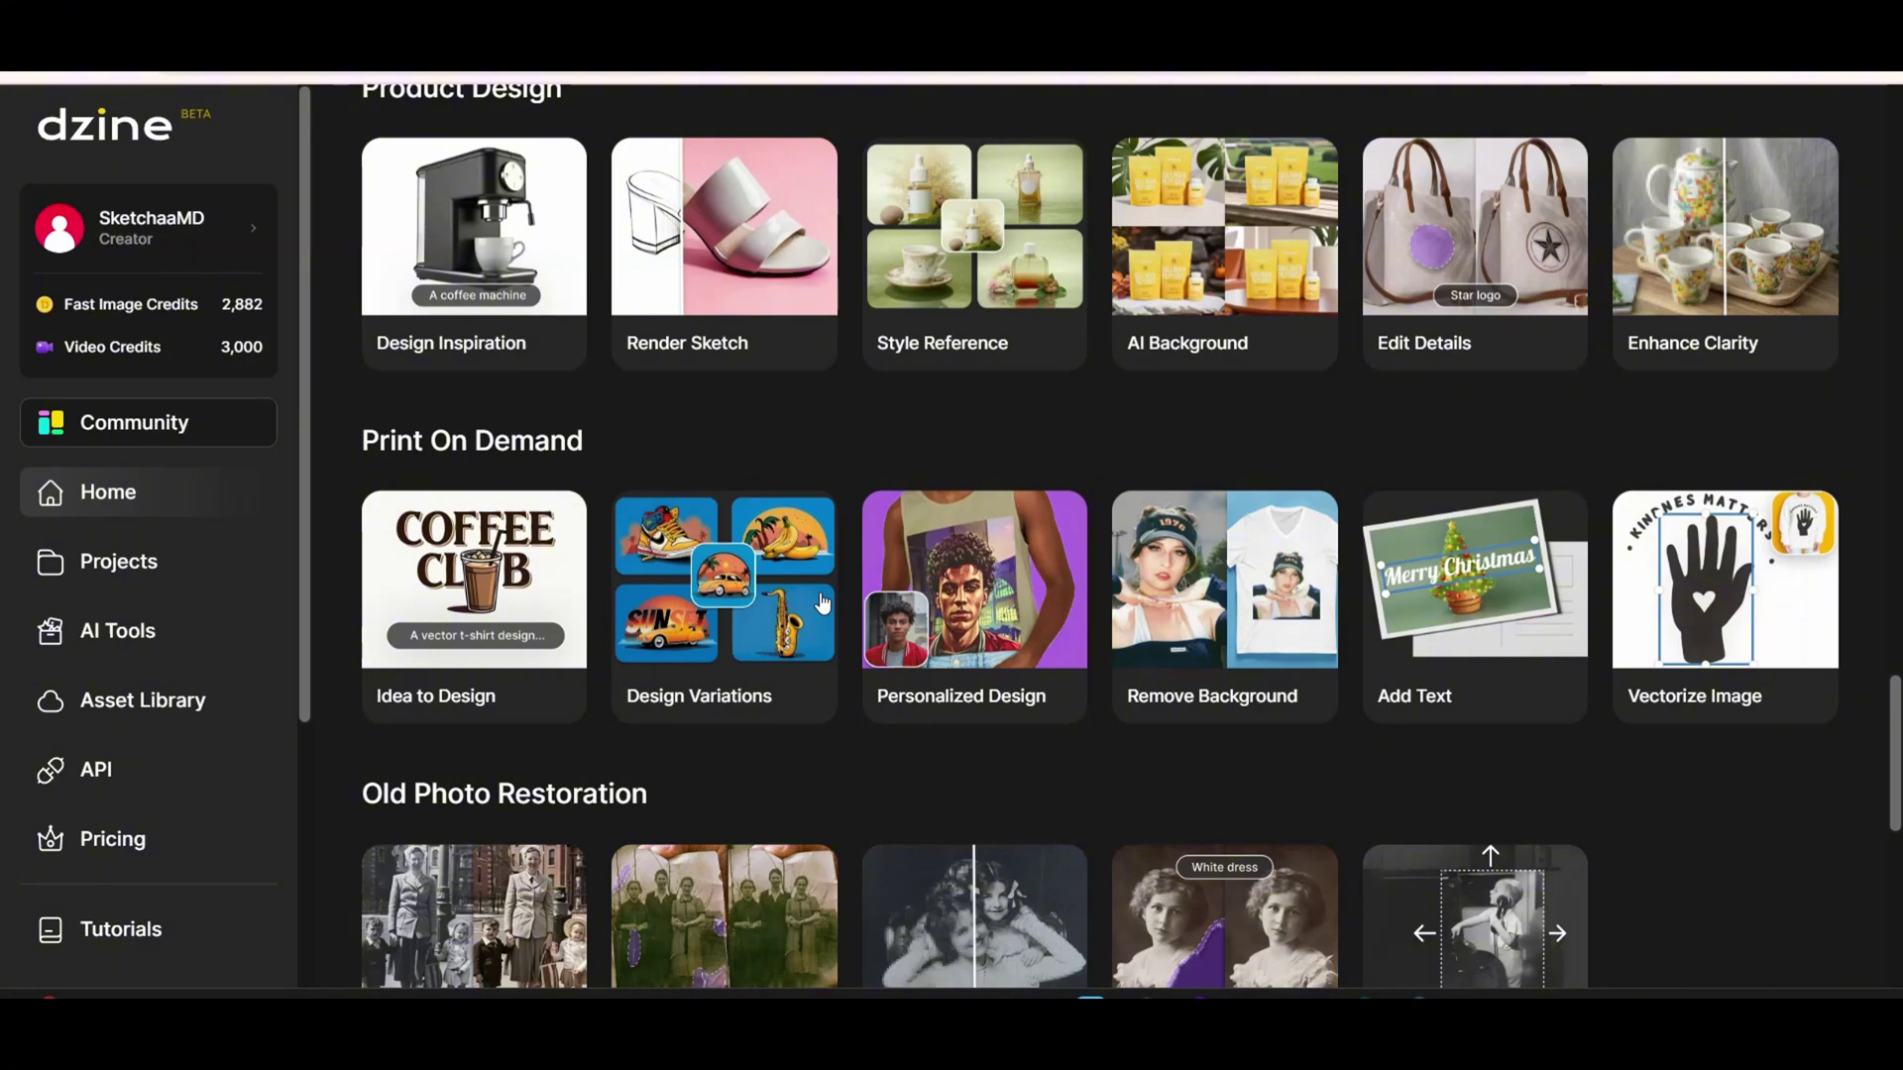
Browse the Community gallery for design inspiration and pick the "Chase the Summit" artwork.
{"action": "left_click", "coordinate": [131, 424]}
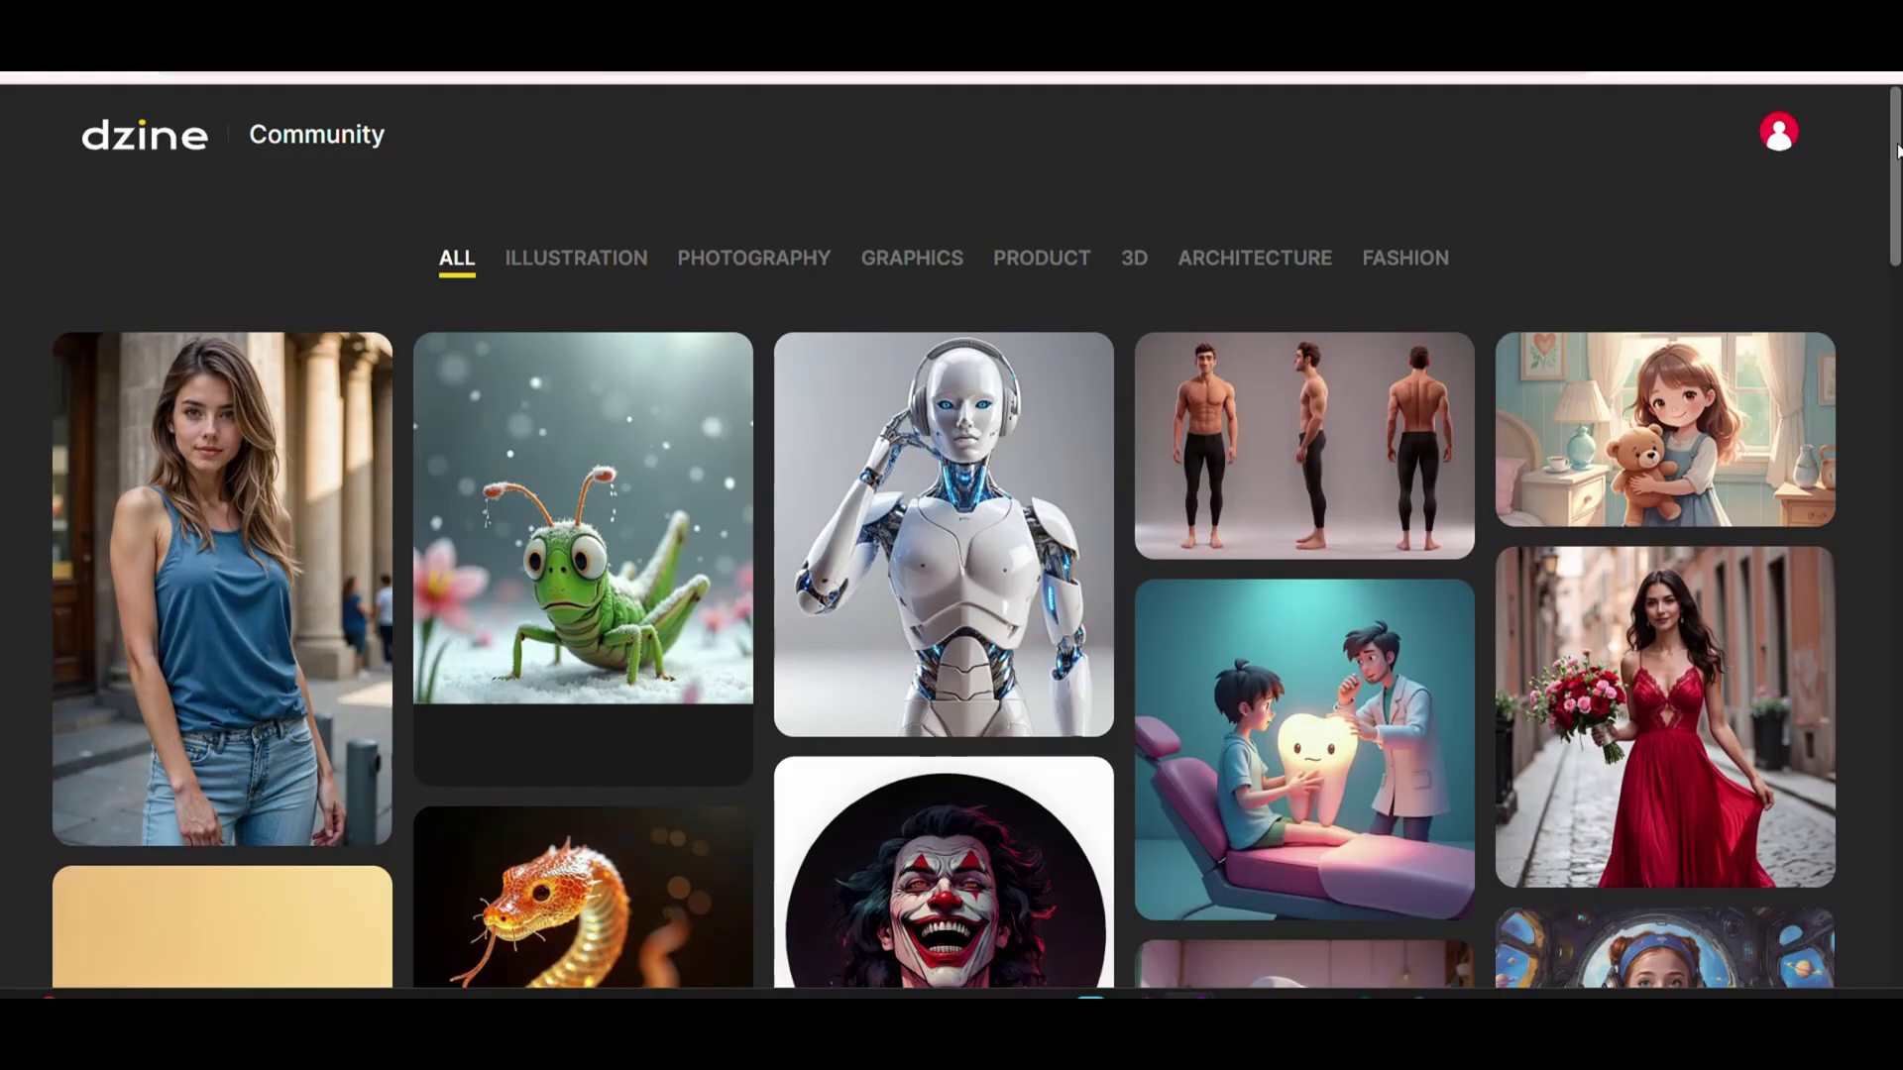
{"action": "scroll", "coordinate": [976, 539], "scroll_direction": "down", "scroll_amount": 5}
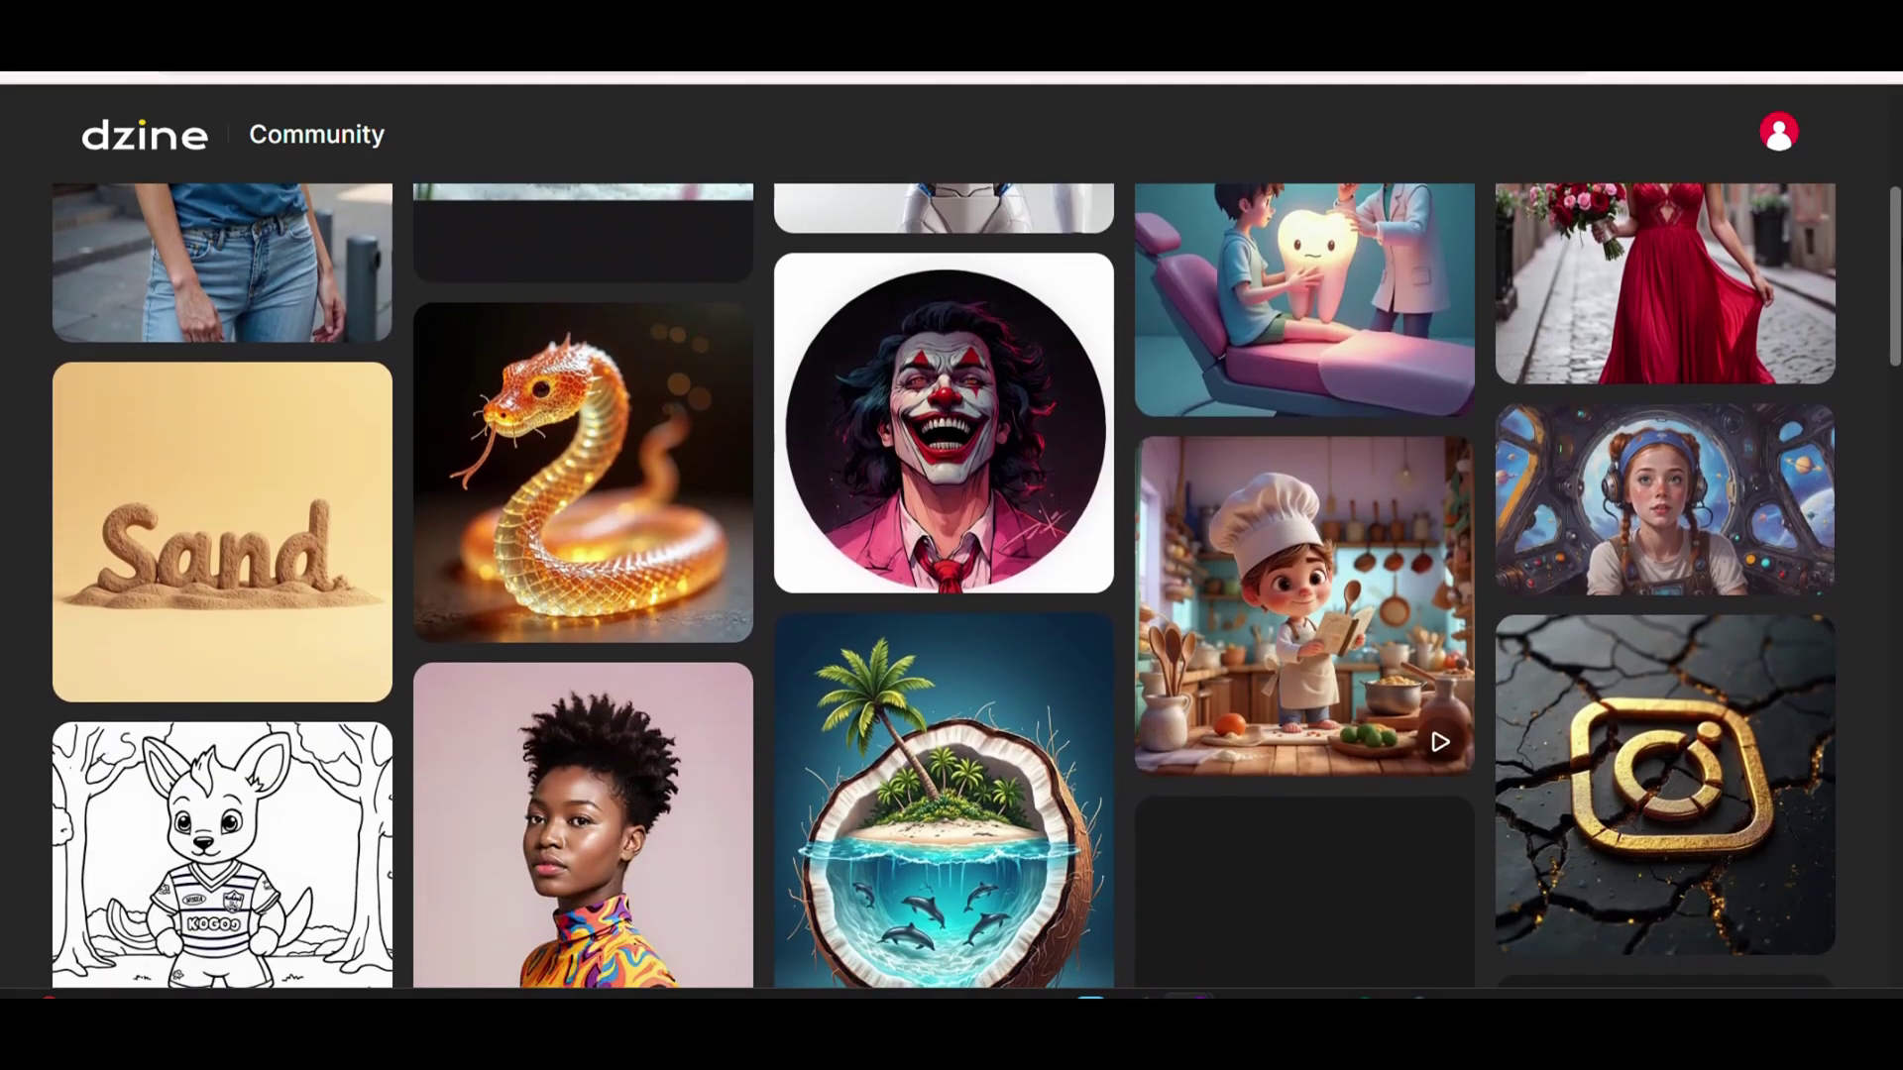
{"action": "scroll", "coordinate": [976, 595], "scroll_direction": "down", "scroll_amount": 2}
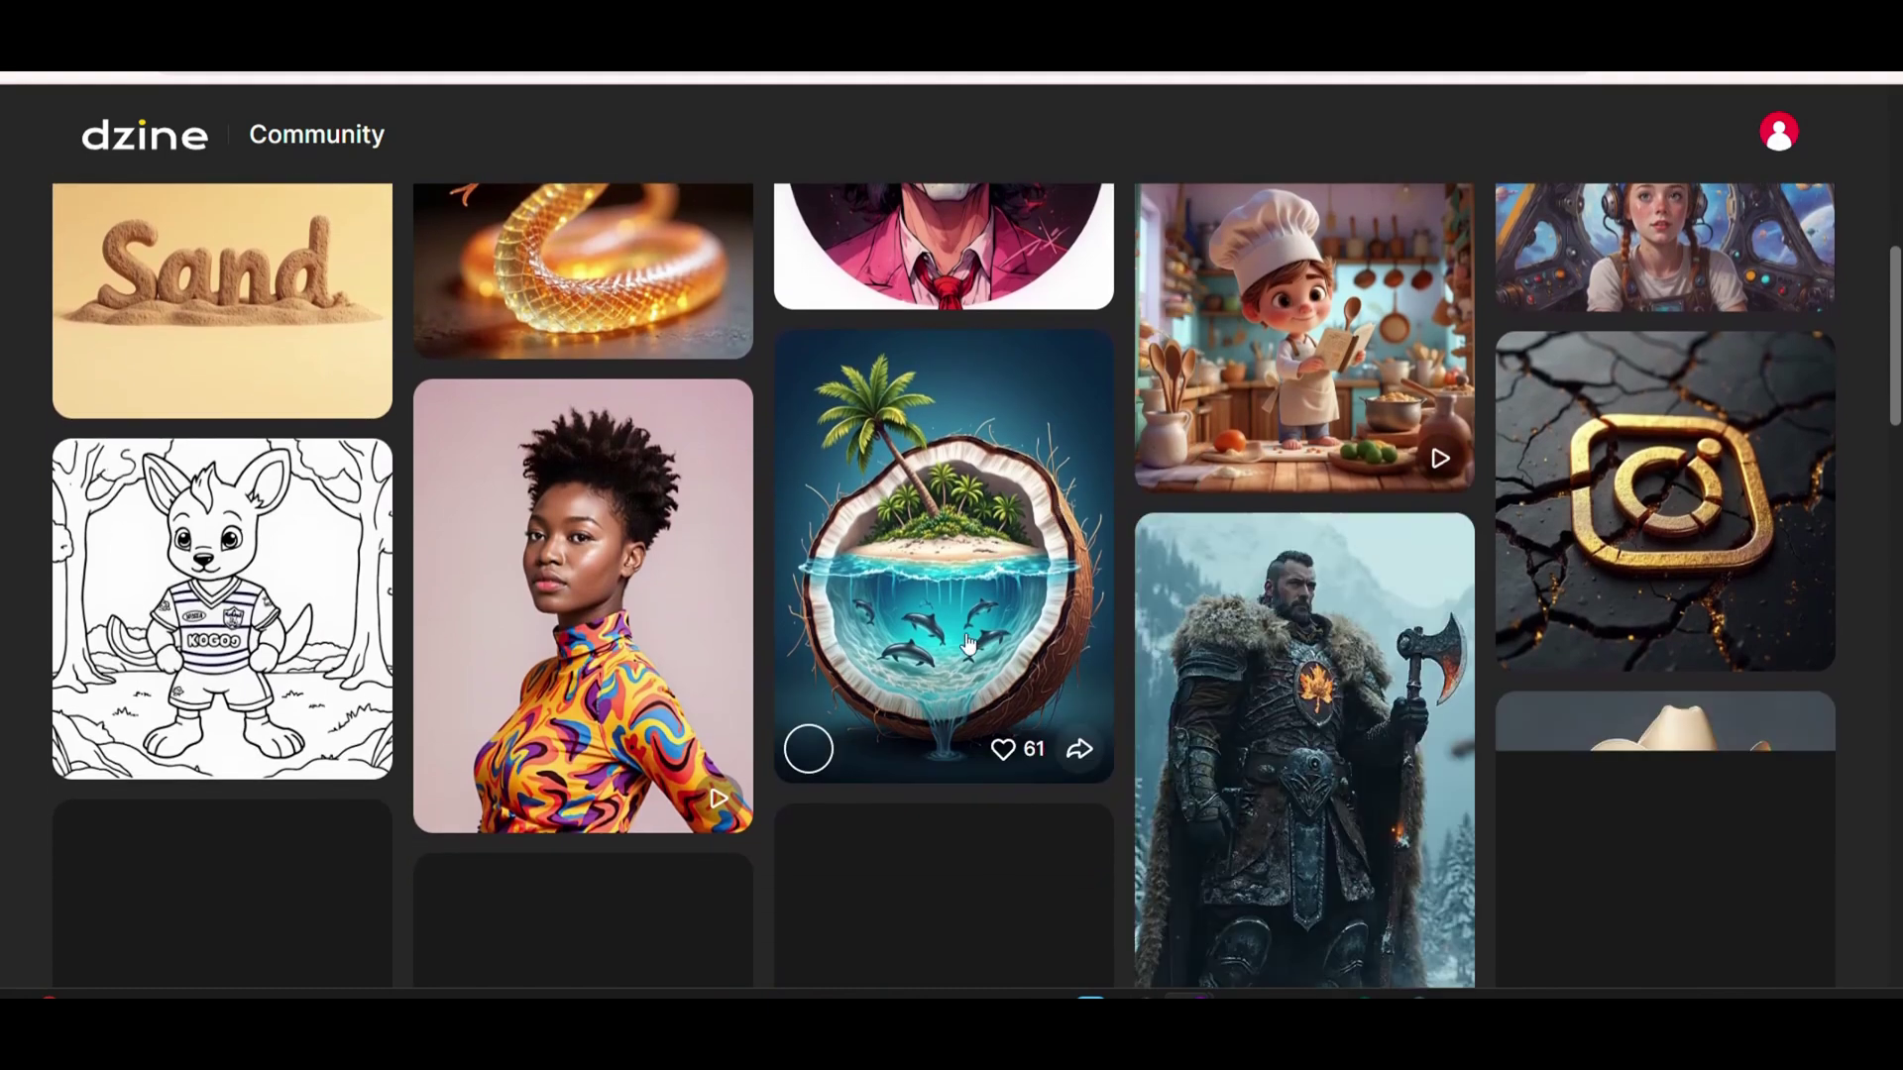
{"action": "scroll", "coordinate": [1009, 759], "scroll_direction": "down", "scroll_amount": 5}
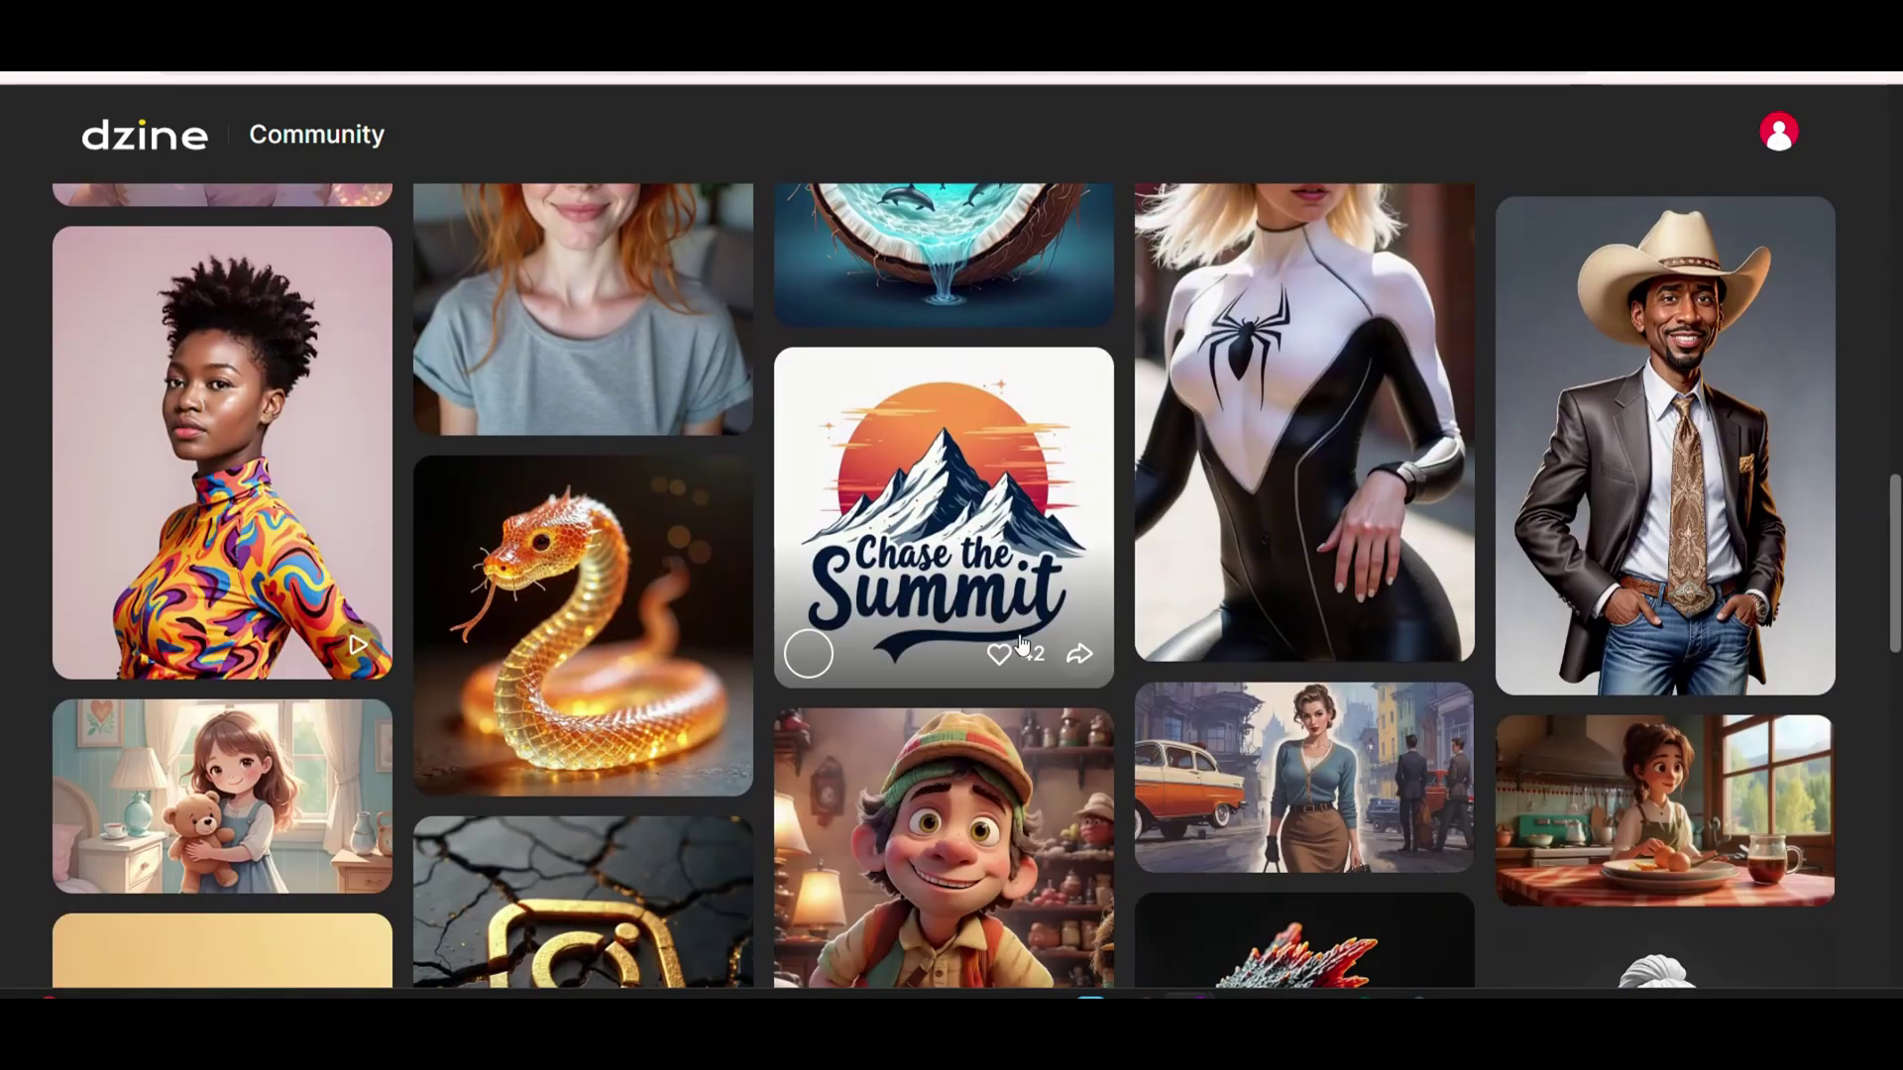
{"action": "left_click", "coordinate": [991, 581]}
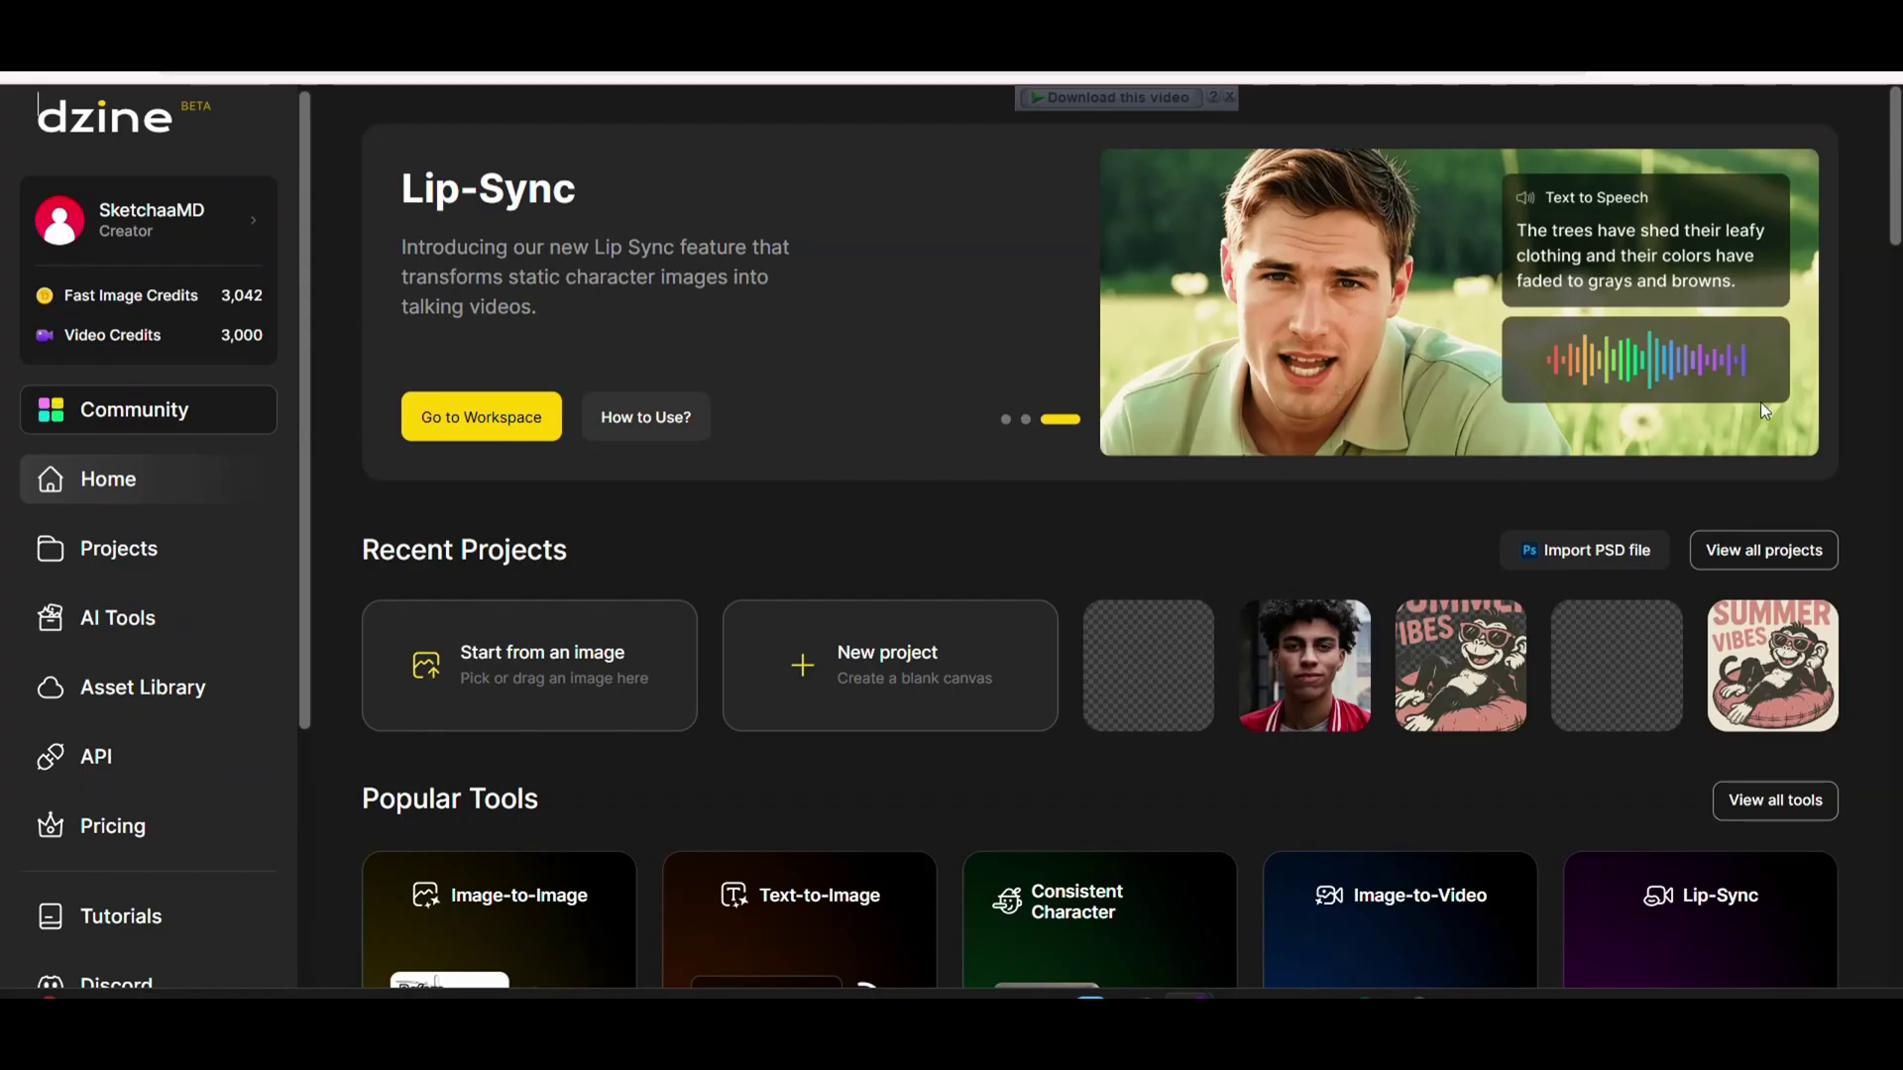
Look through the home page's tool categories down to Print On Demand and open a Text to Image workspace.
{"action": "scroll", "coordinate": [1899, 256], "scroll_direction": "down", "scroll_amount": 3}
{"action": "scroll", "coordinate": [1899, 256], "scroll_direction": "down", "scroll_amount": 5}
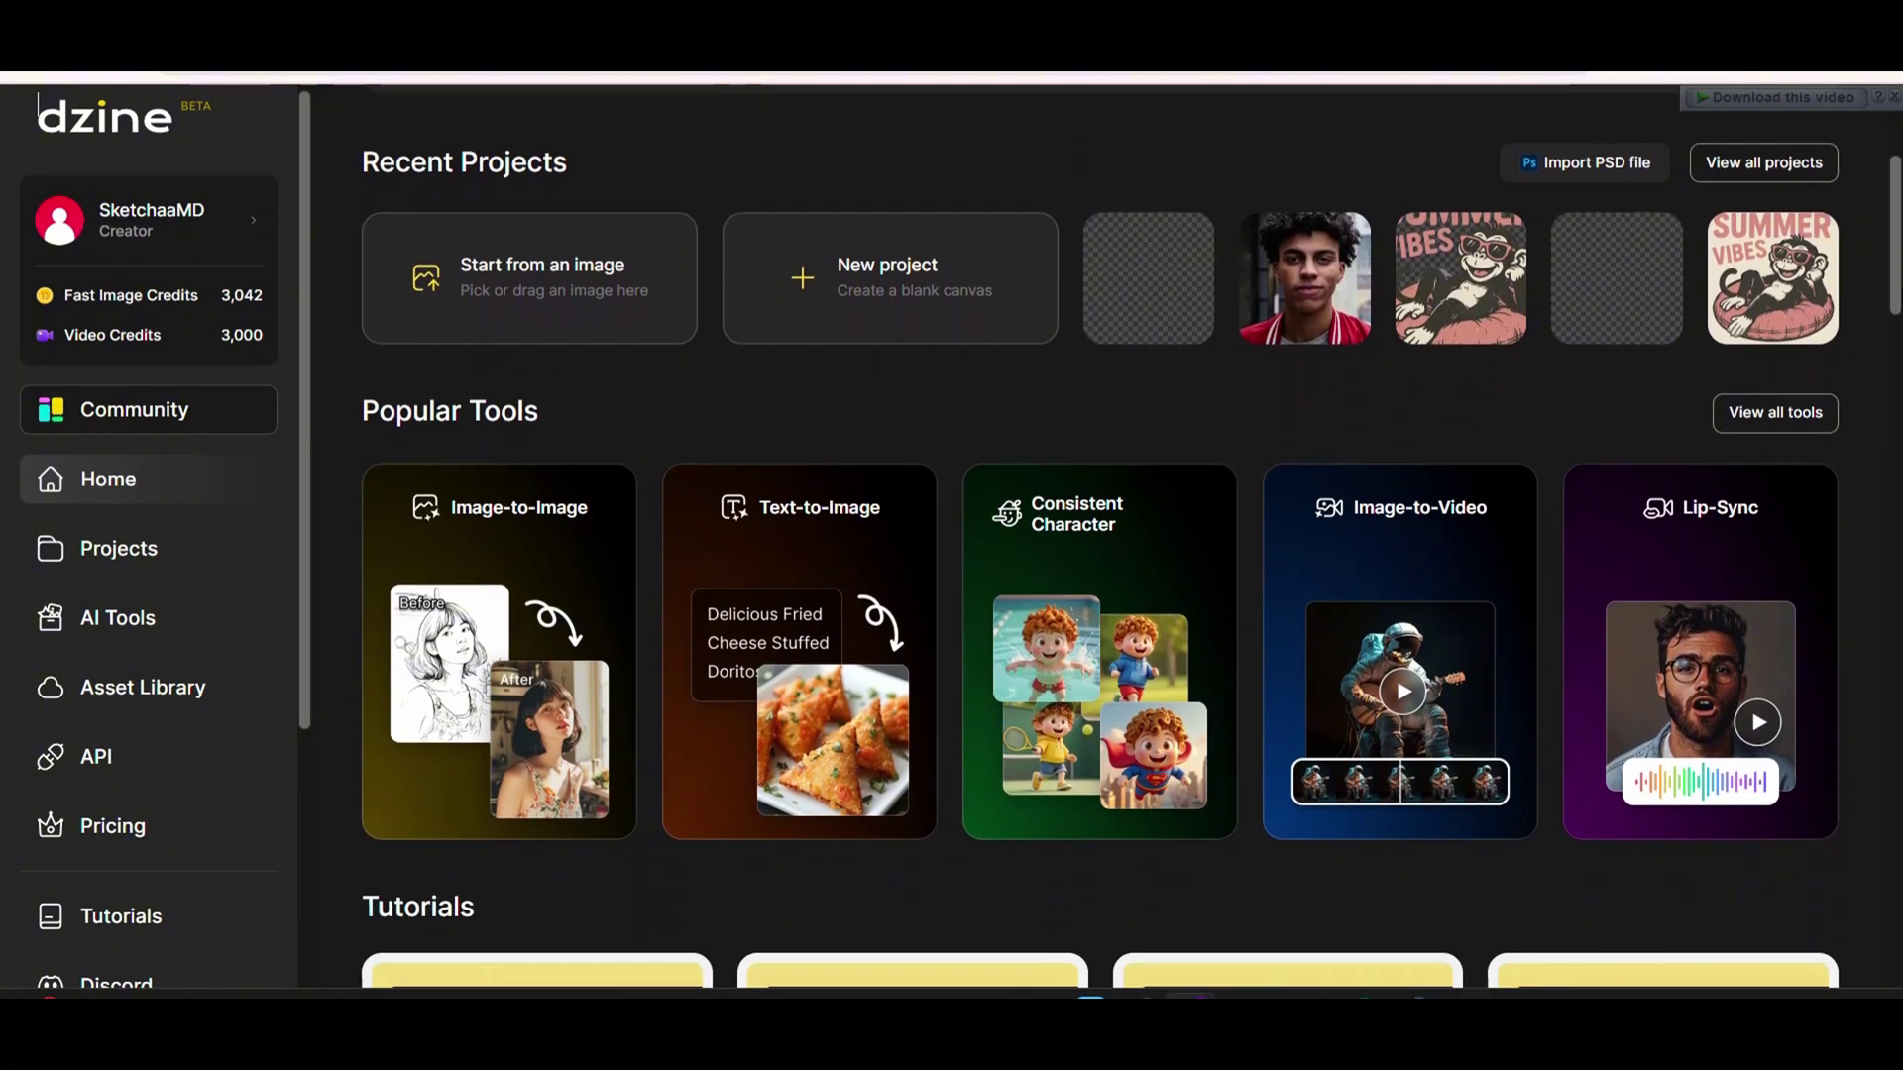
{"action": "scroll", "coordinate": [1101, 536], "scroll_direction": "down", "scroll_amount": 10}
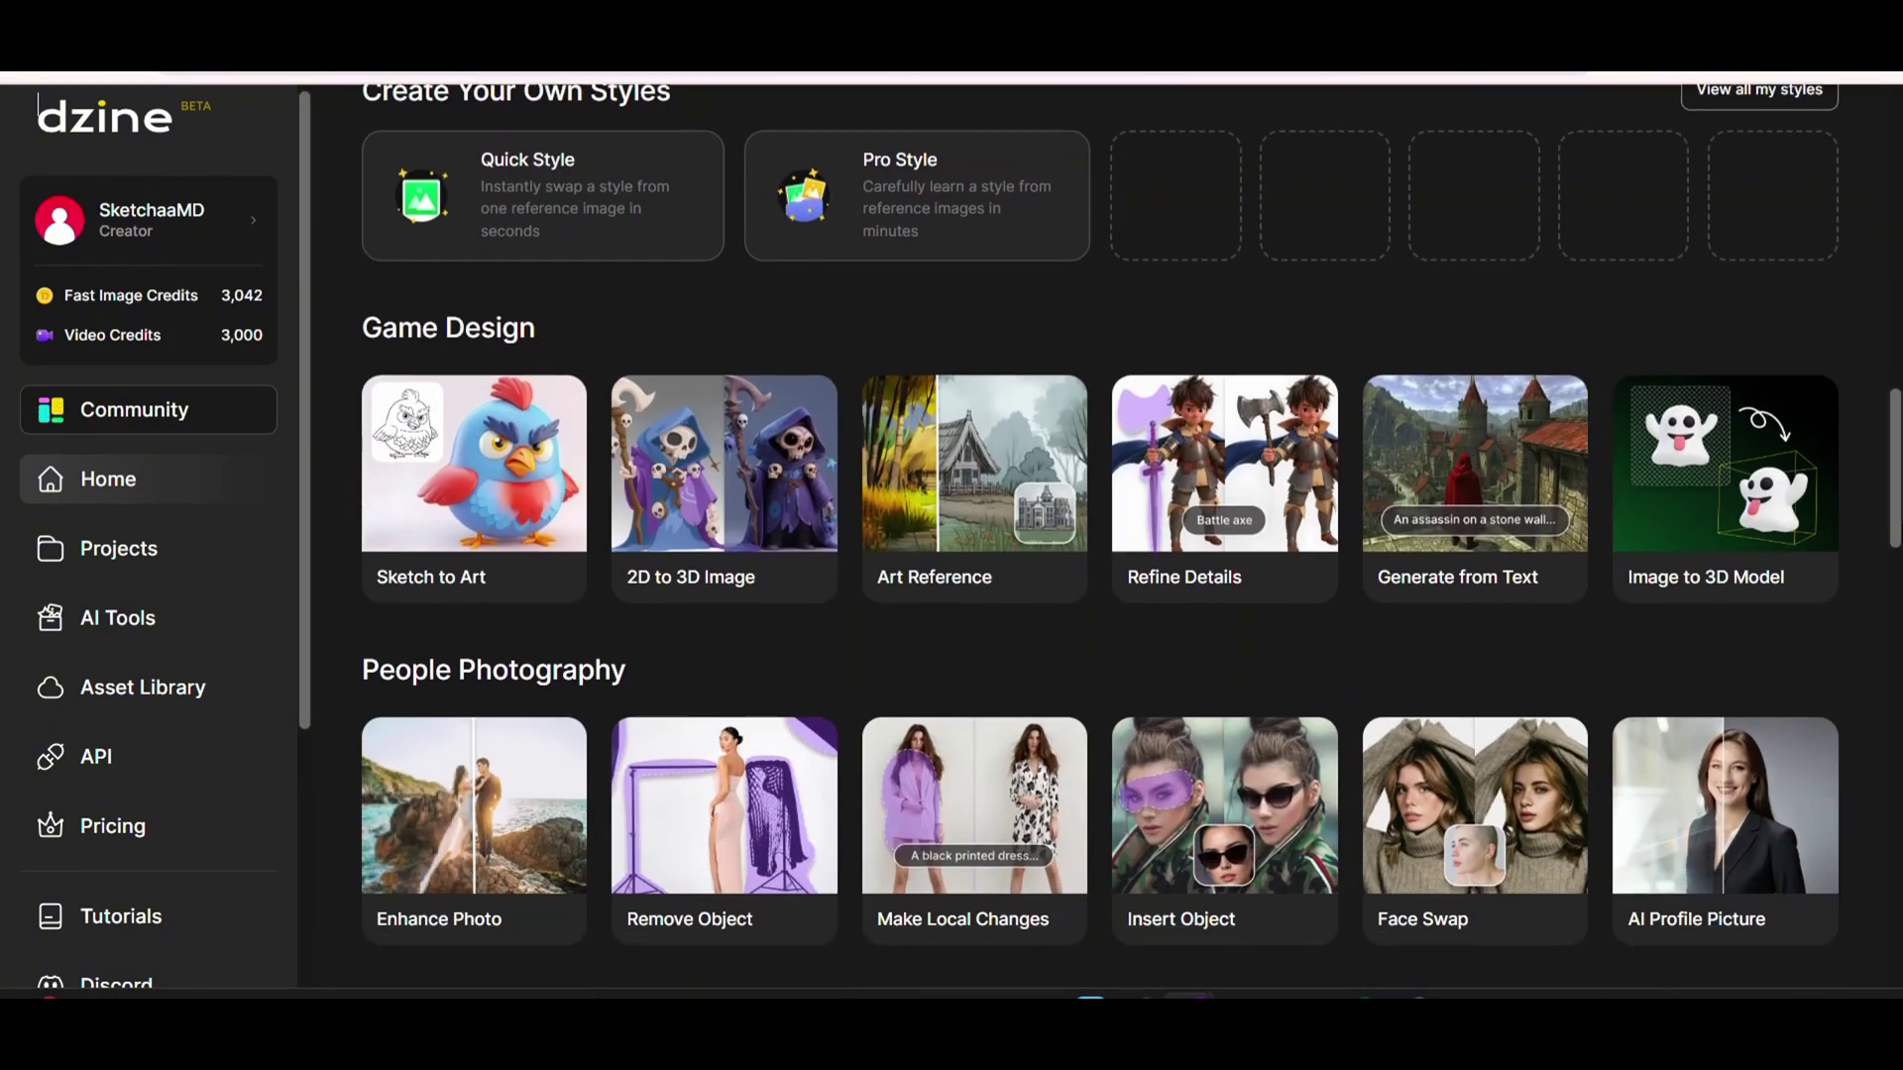
{"action": "scroll", "coordinate": [1896, 798], "scroll_direction": "down", "scroll_amount": 9}
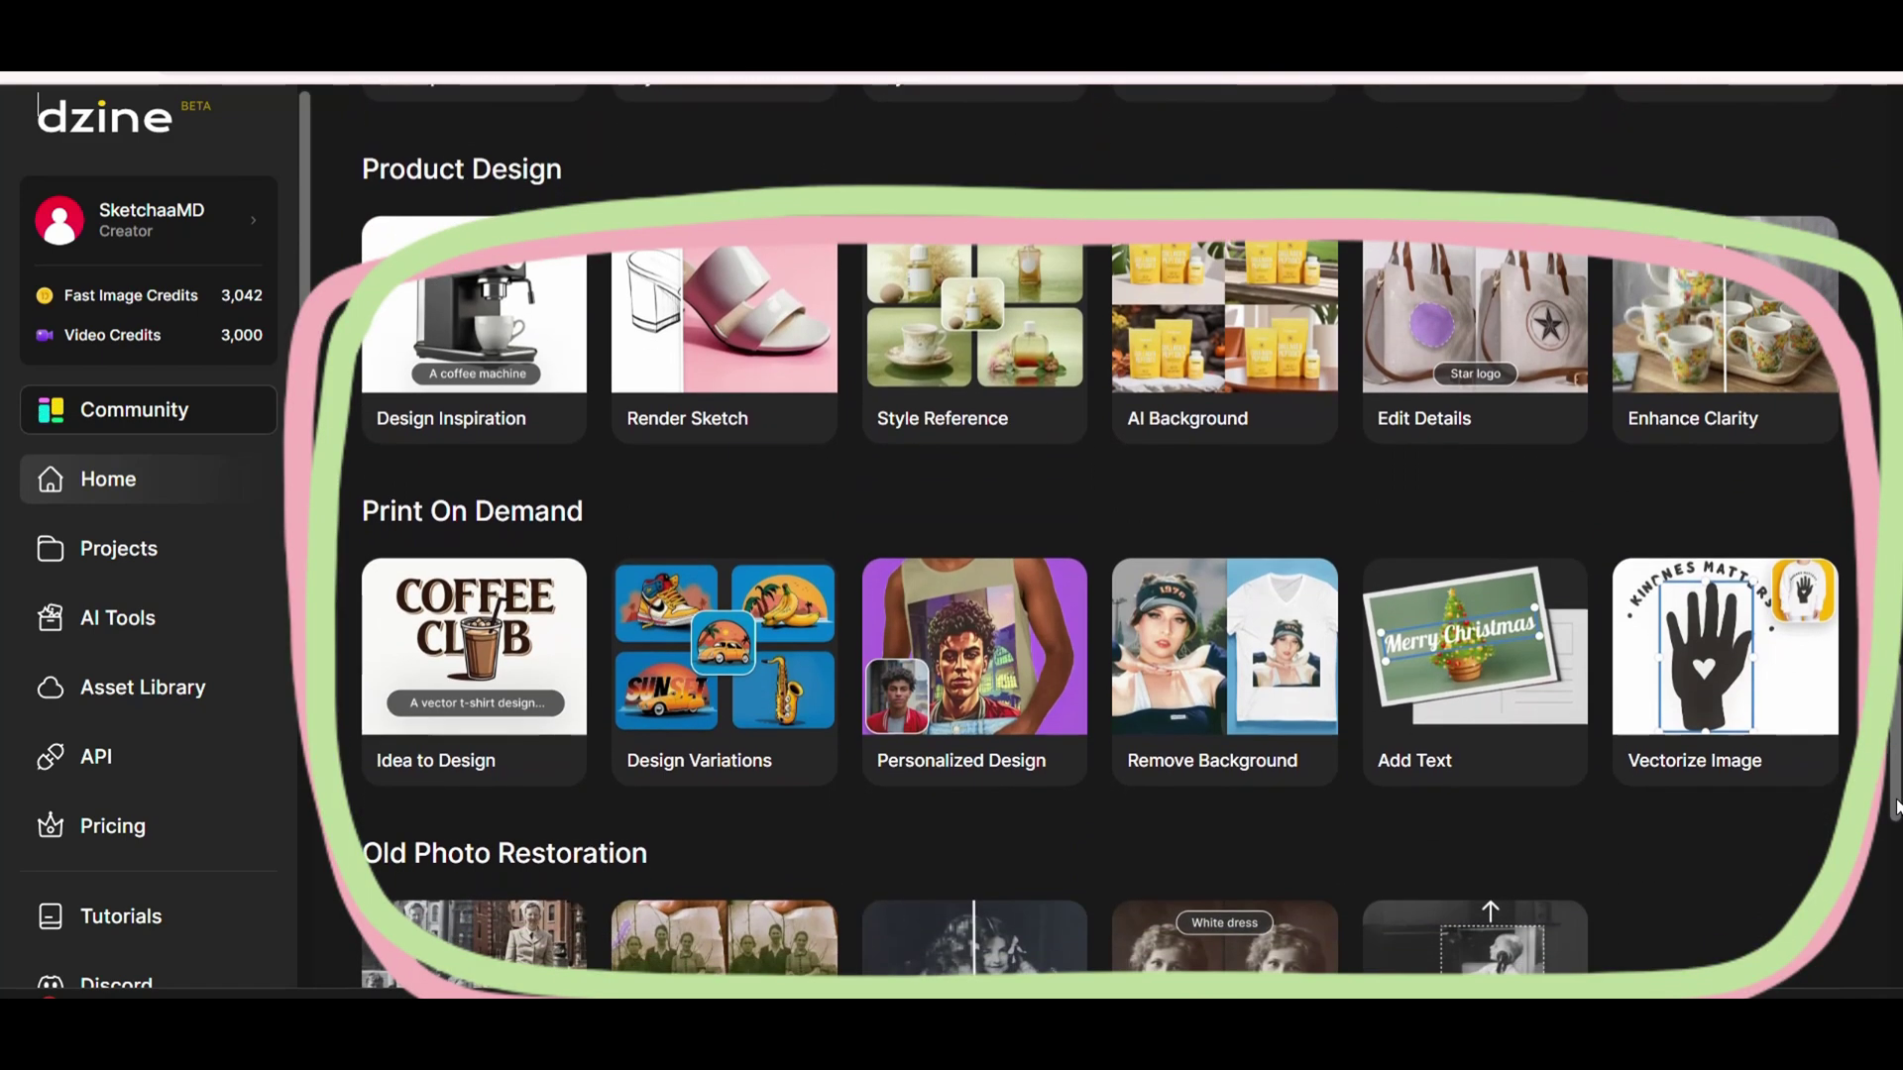
{"action": "scroll", "coordinate": [1896, 798], "scroll_direction": "up", "scroll_amount": 1}
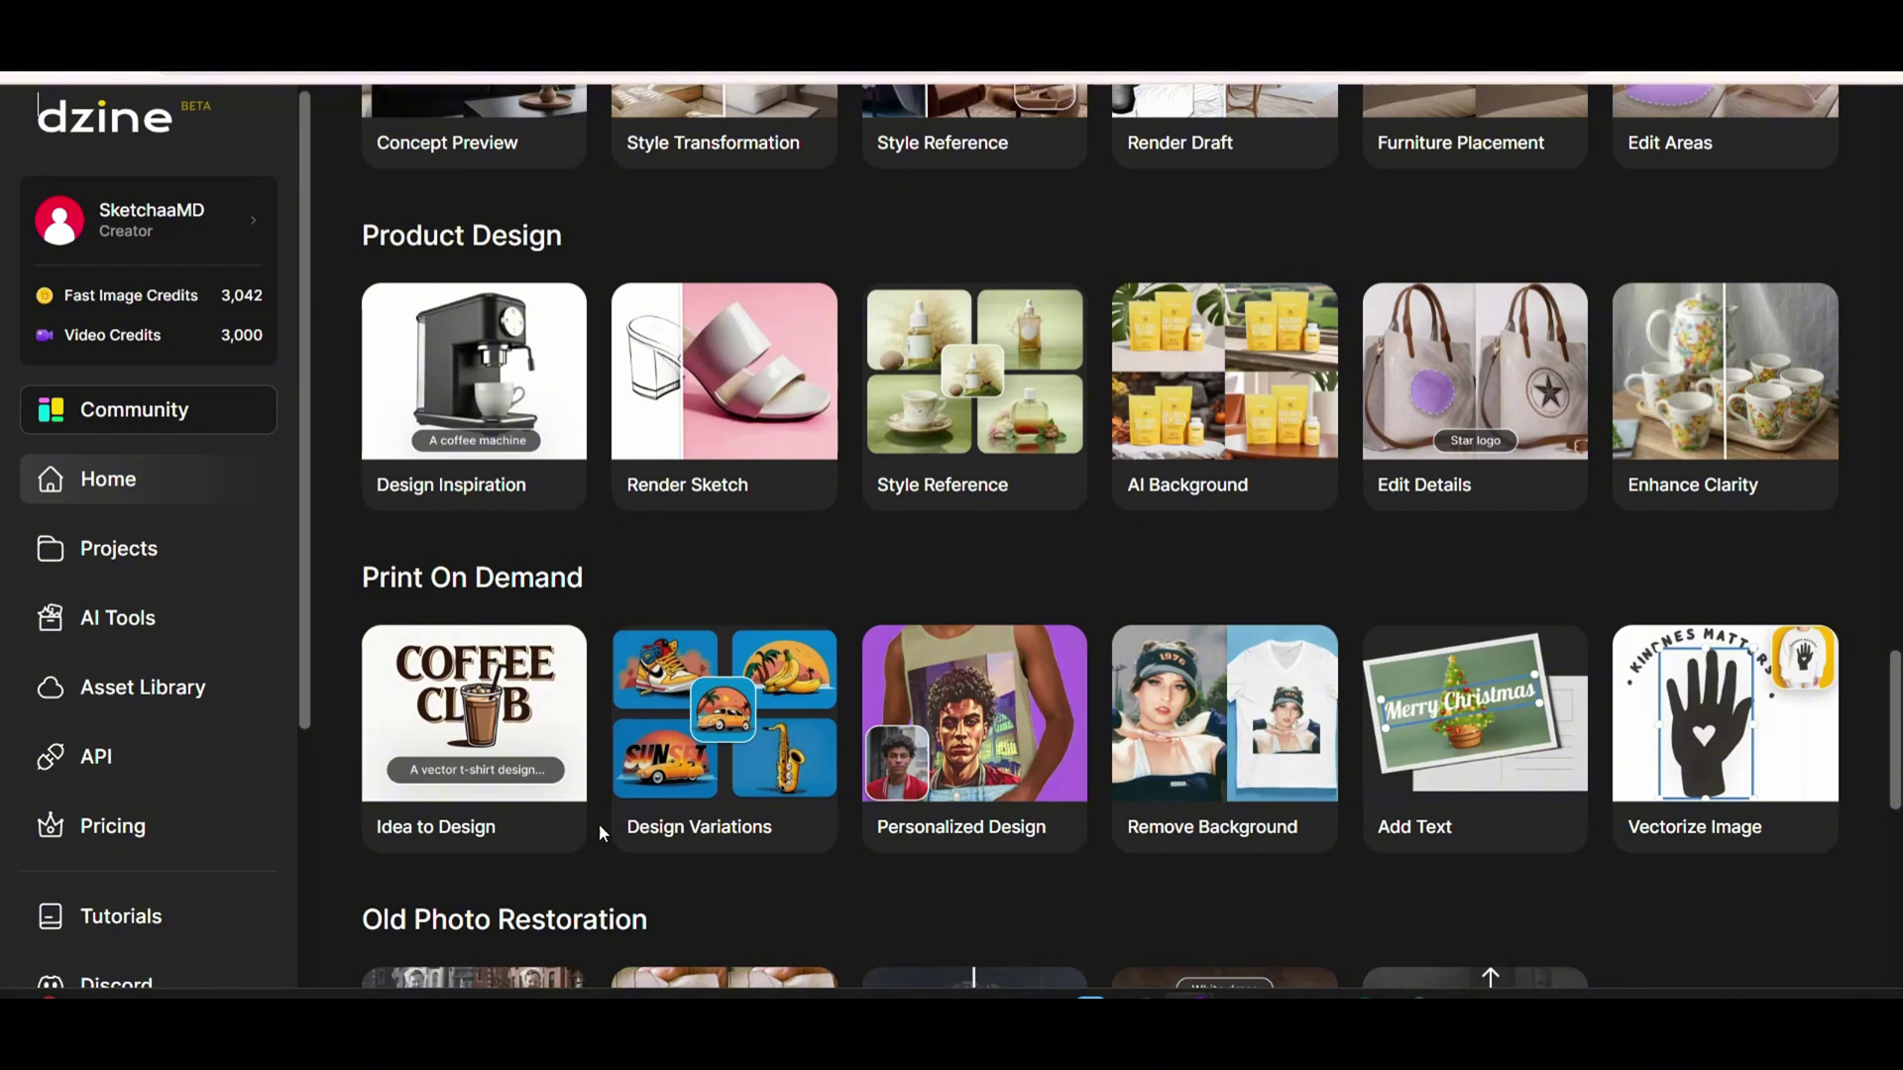
{"action": "left_click", "coordinate": [749, 785]}
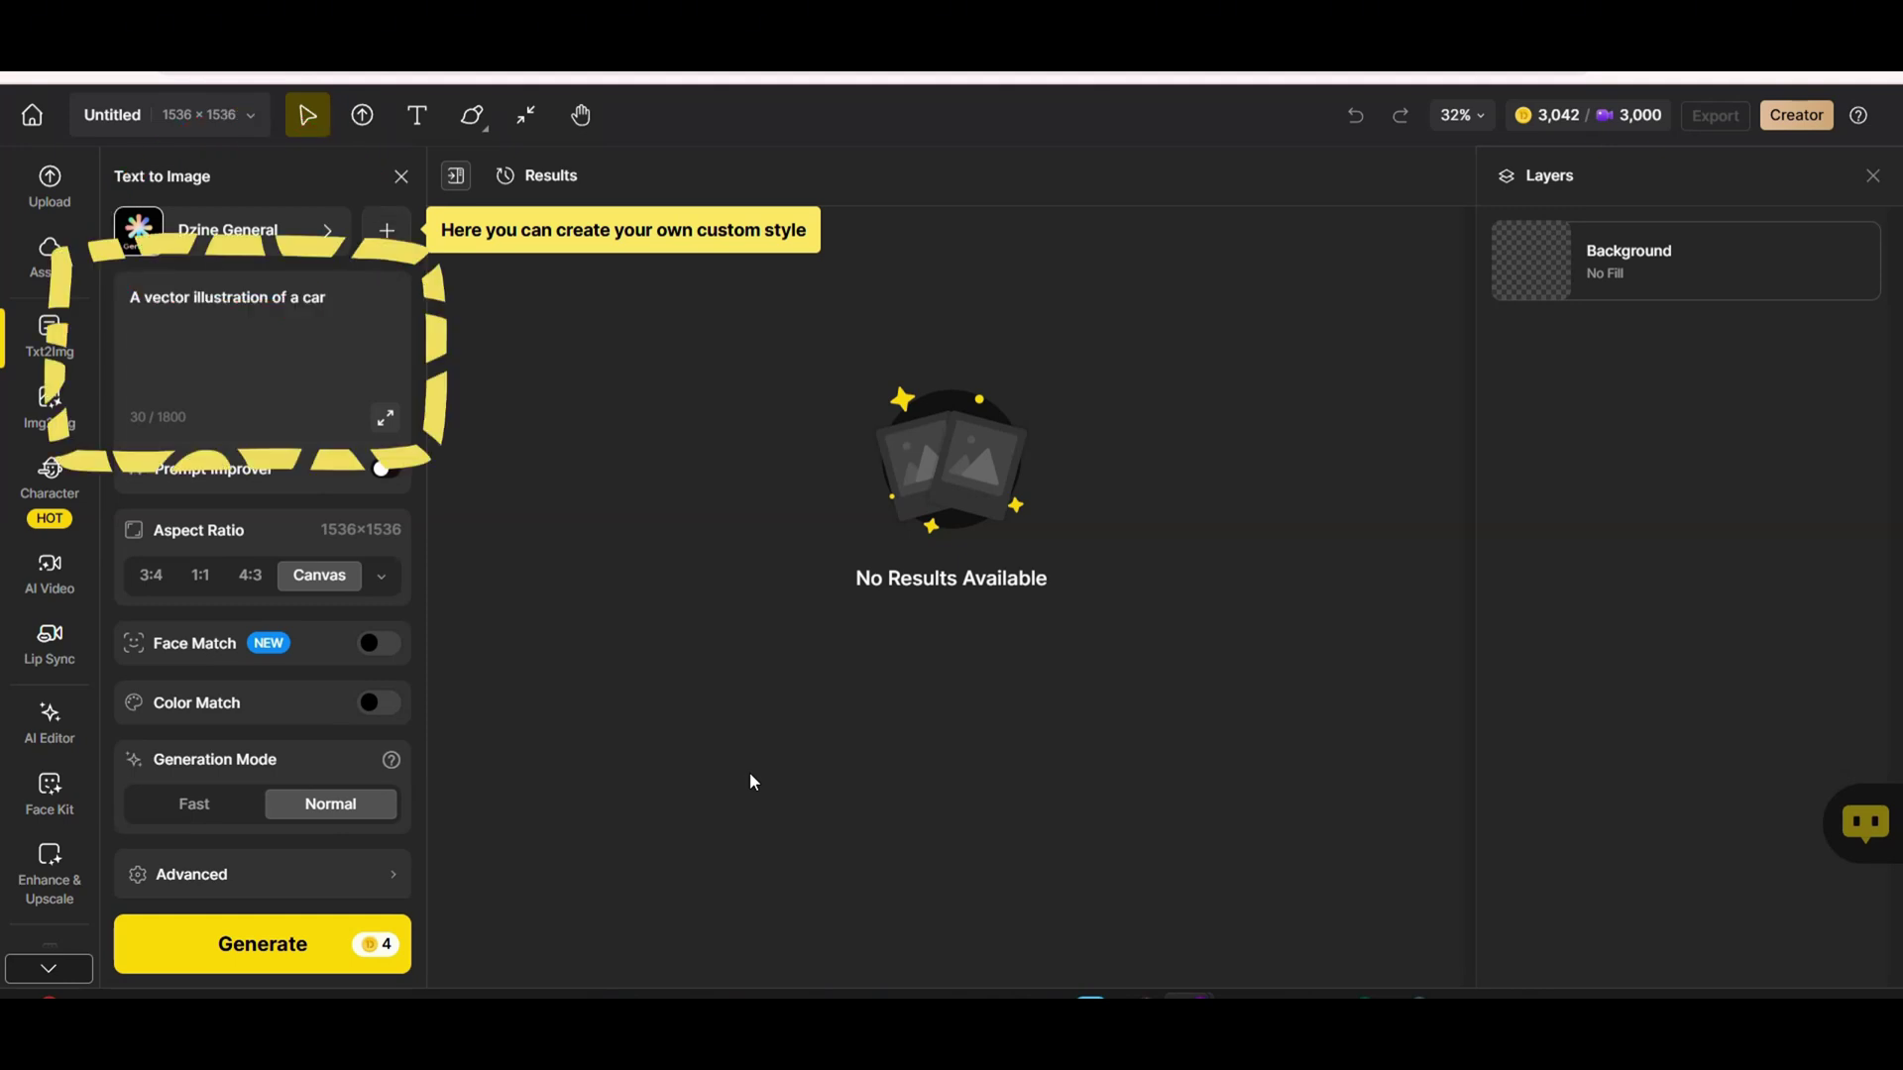
Look through the full library of image styles available for Text to Image.
{"action": "left_click", "coordinate": [319, 235]}
{"action": "scroll", "coordinate": [1580, 290], "scroll_direction": "down", "scroll_amount": 3}
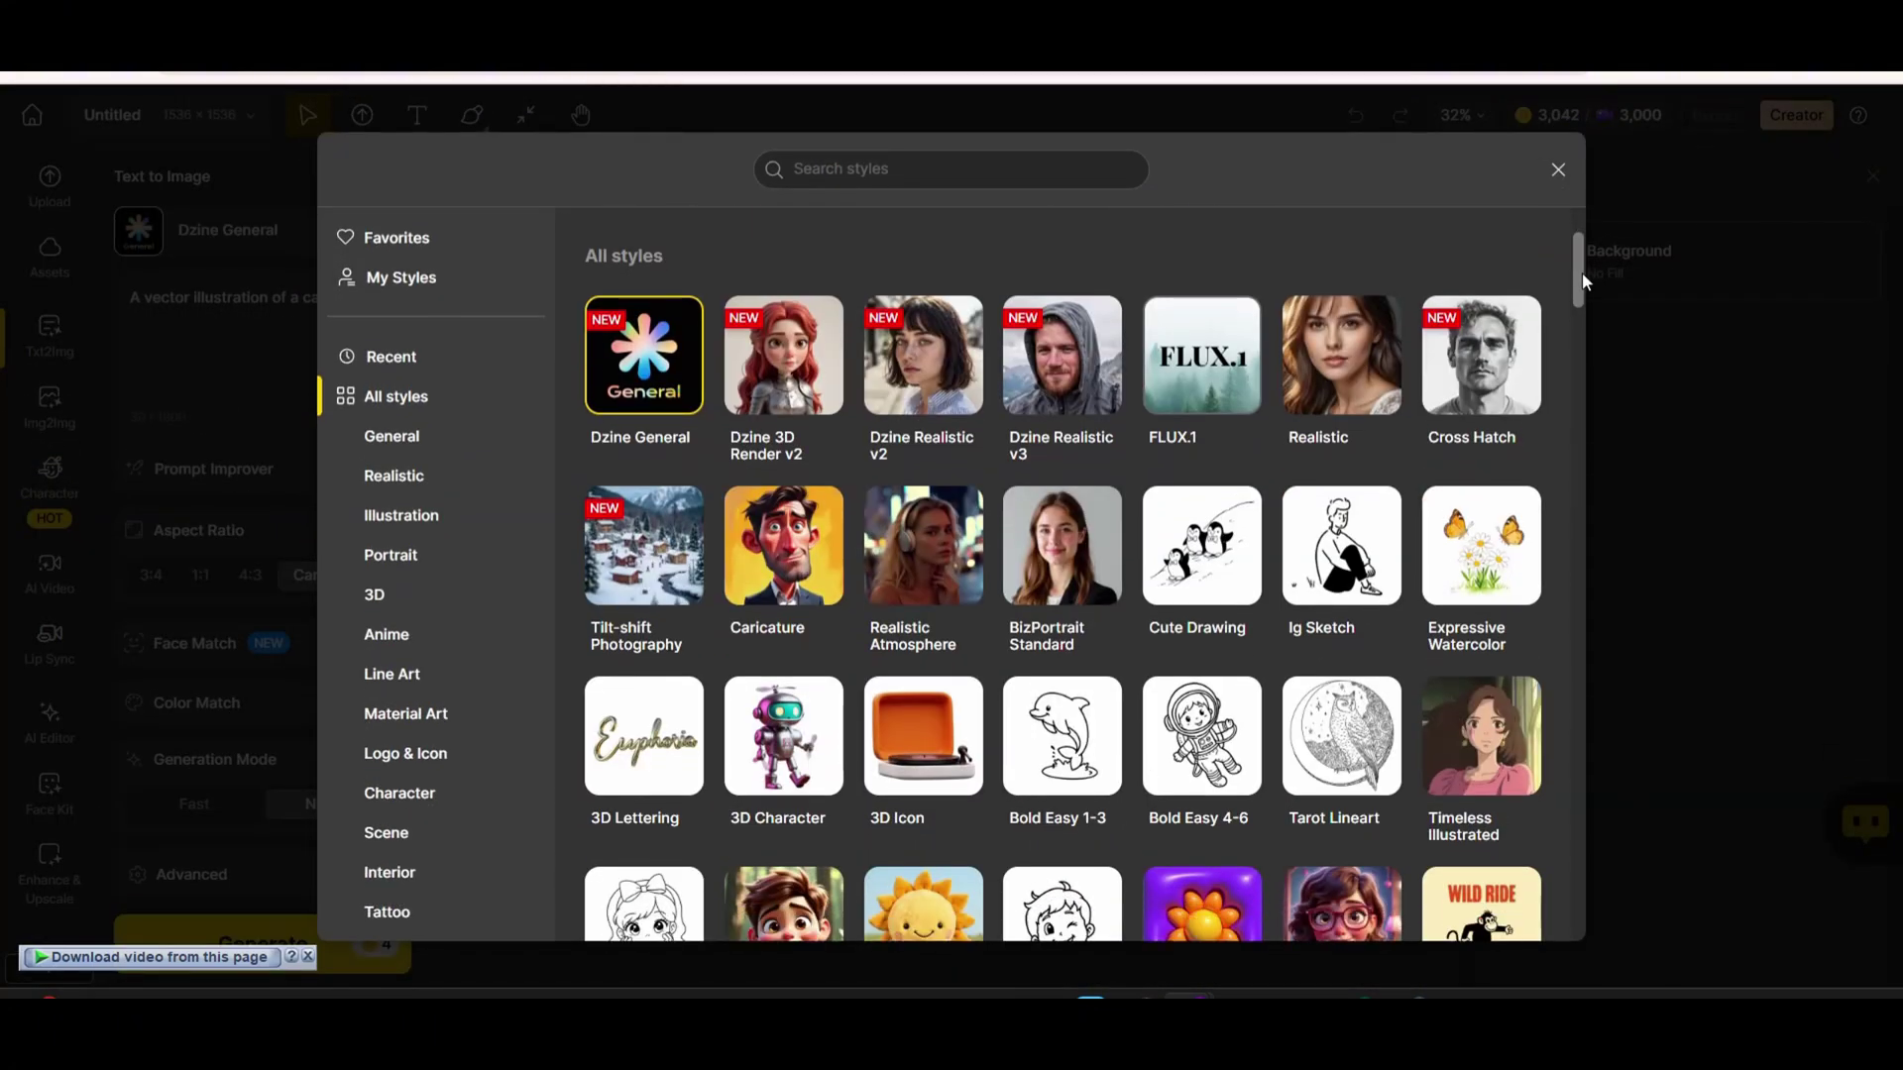
{"action": "scroll", "coordinate": [1580, 288], "scroll_direction": "up", "scroll_amount": 1}
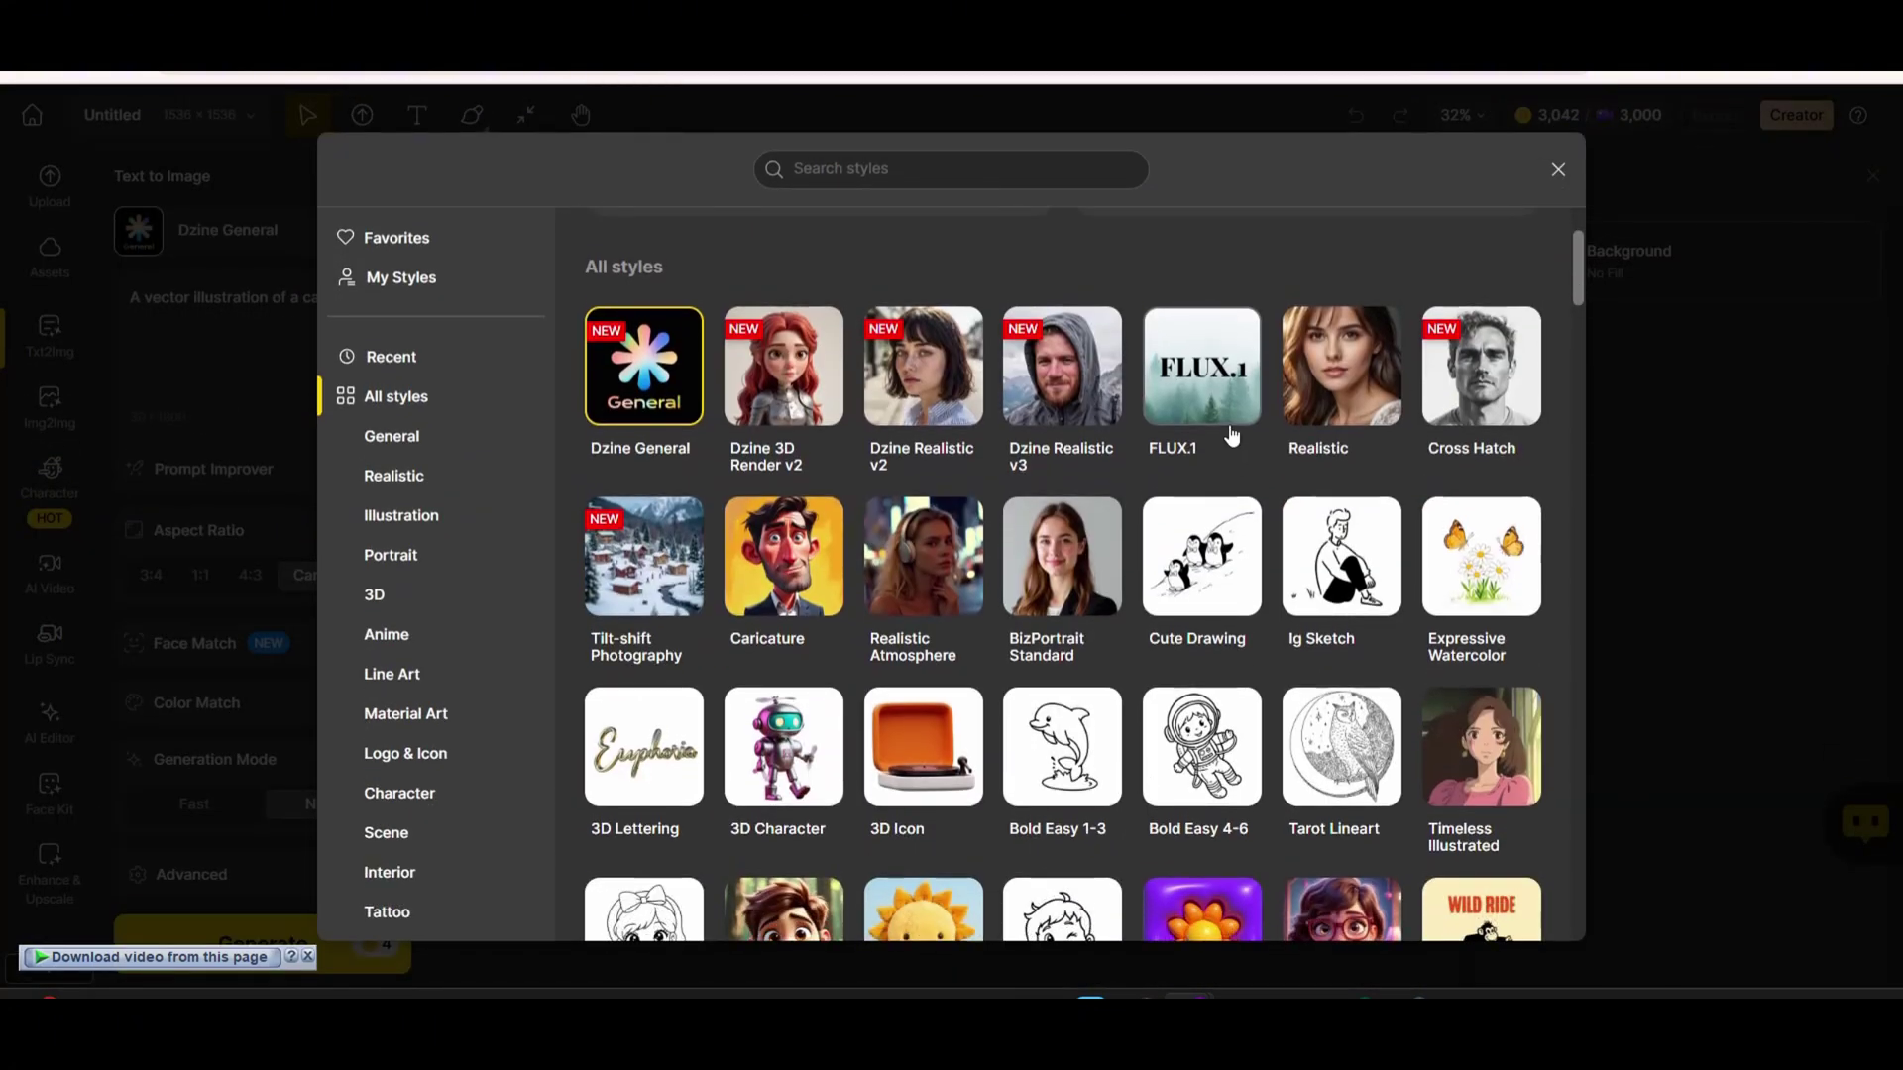
{"action": "scroll", "coordinate": [1622, 610], "scroll_direction": "down", "scroll_amount": 10}
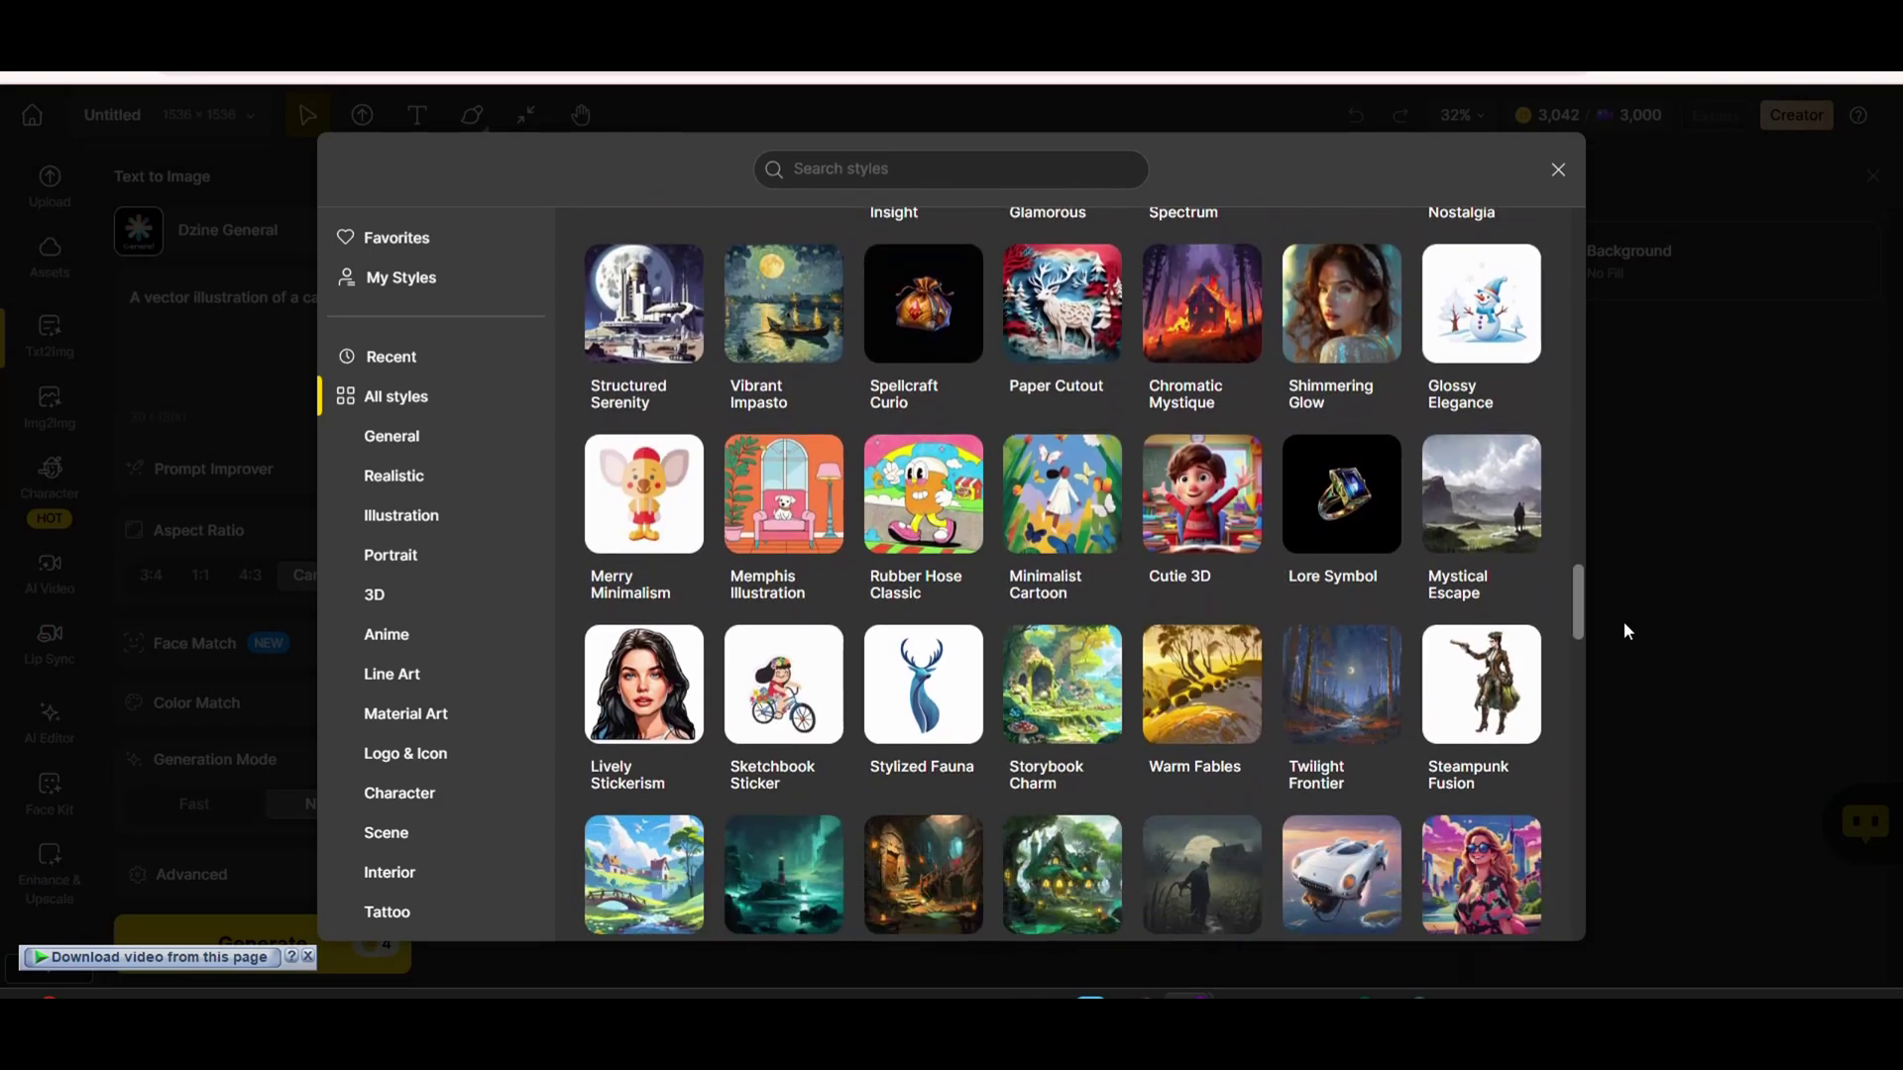
{"action": "scroll", "coordinate": [1626, 641], "scroll_direction": "down", "scroll_amount": 6}
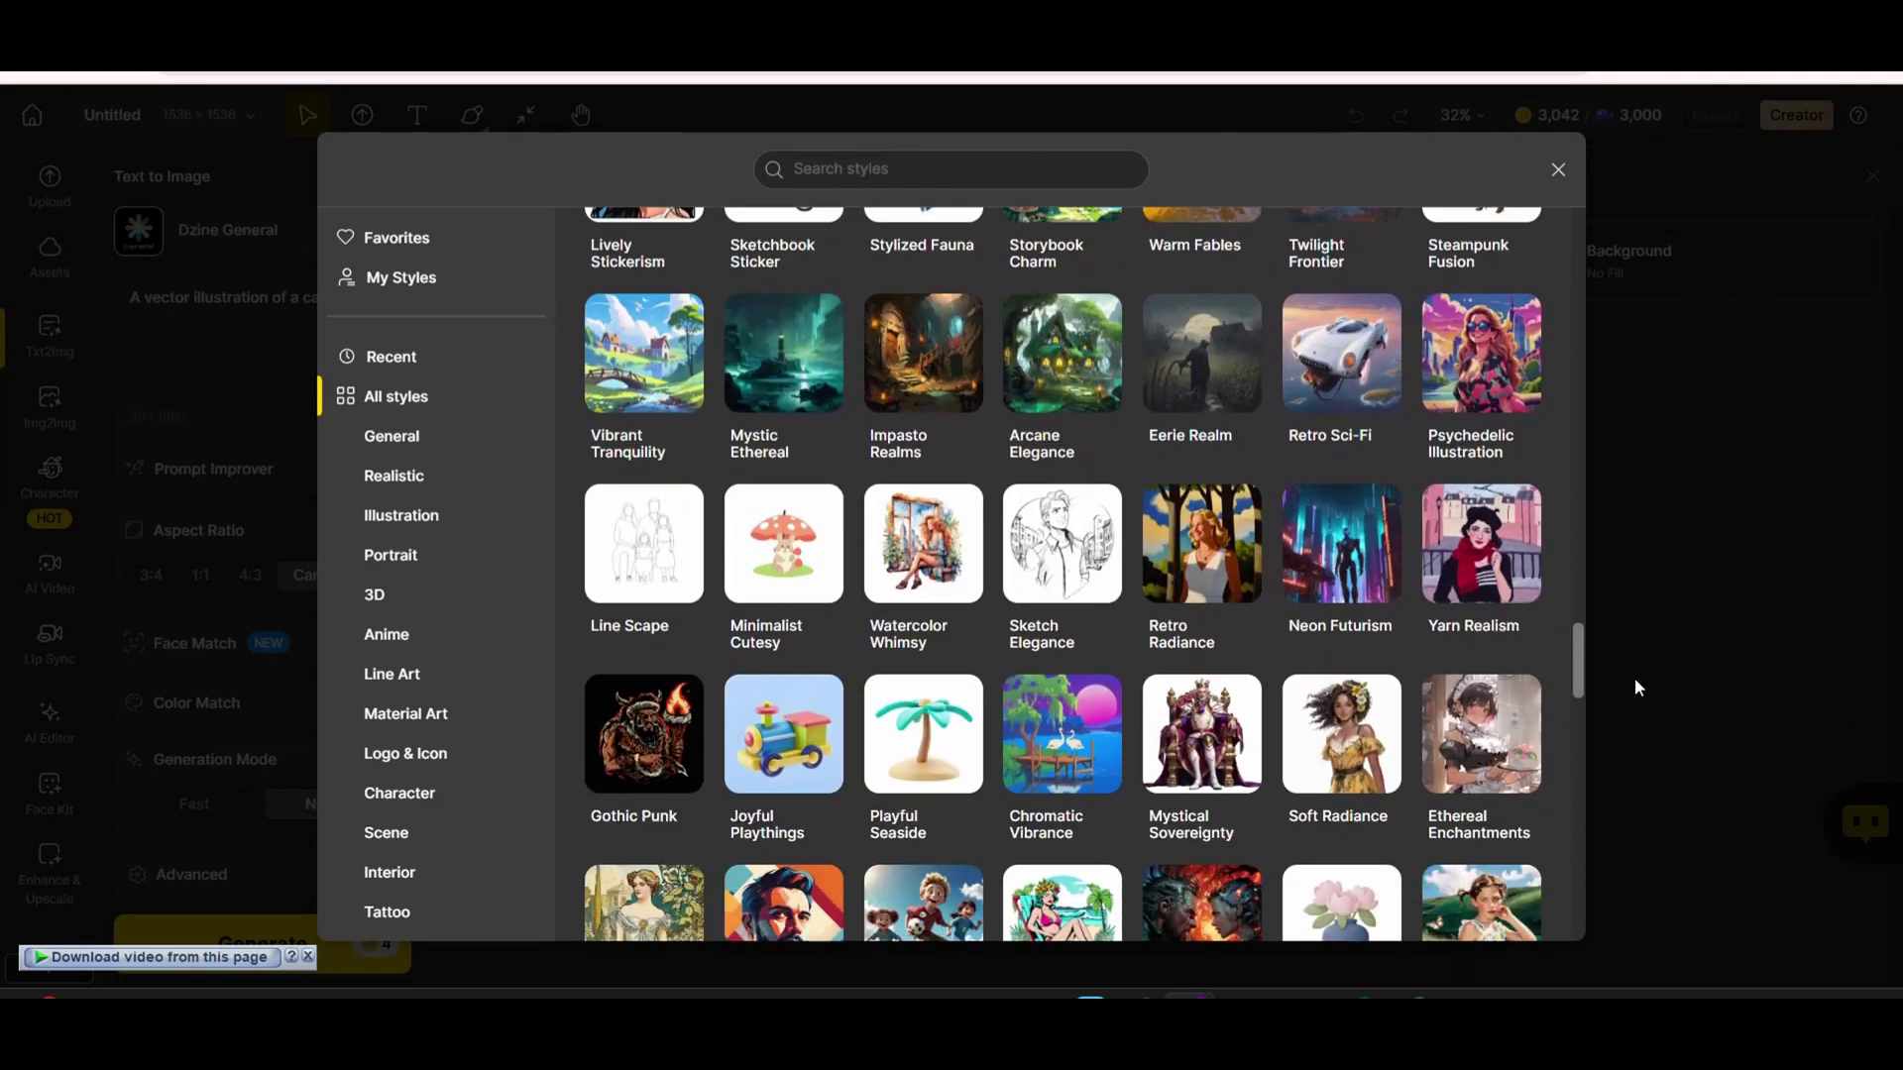
{"action": "scroll", "coordinate": [1638, 699], "scroll_direction": "down", "scroll_amount": 4}
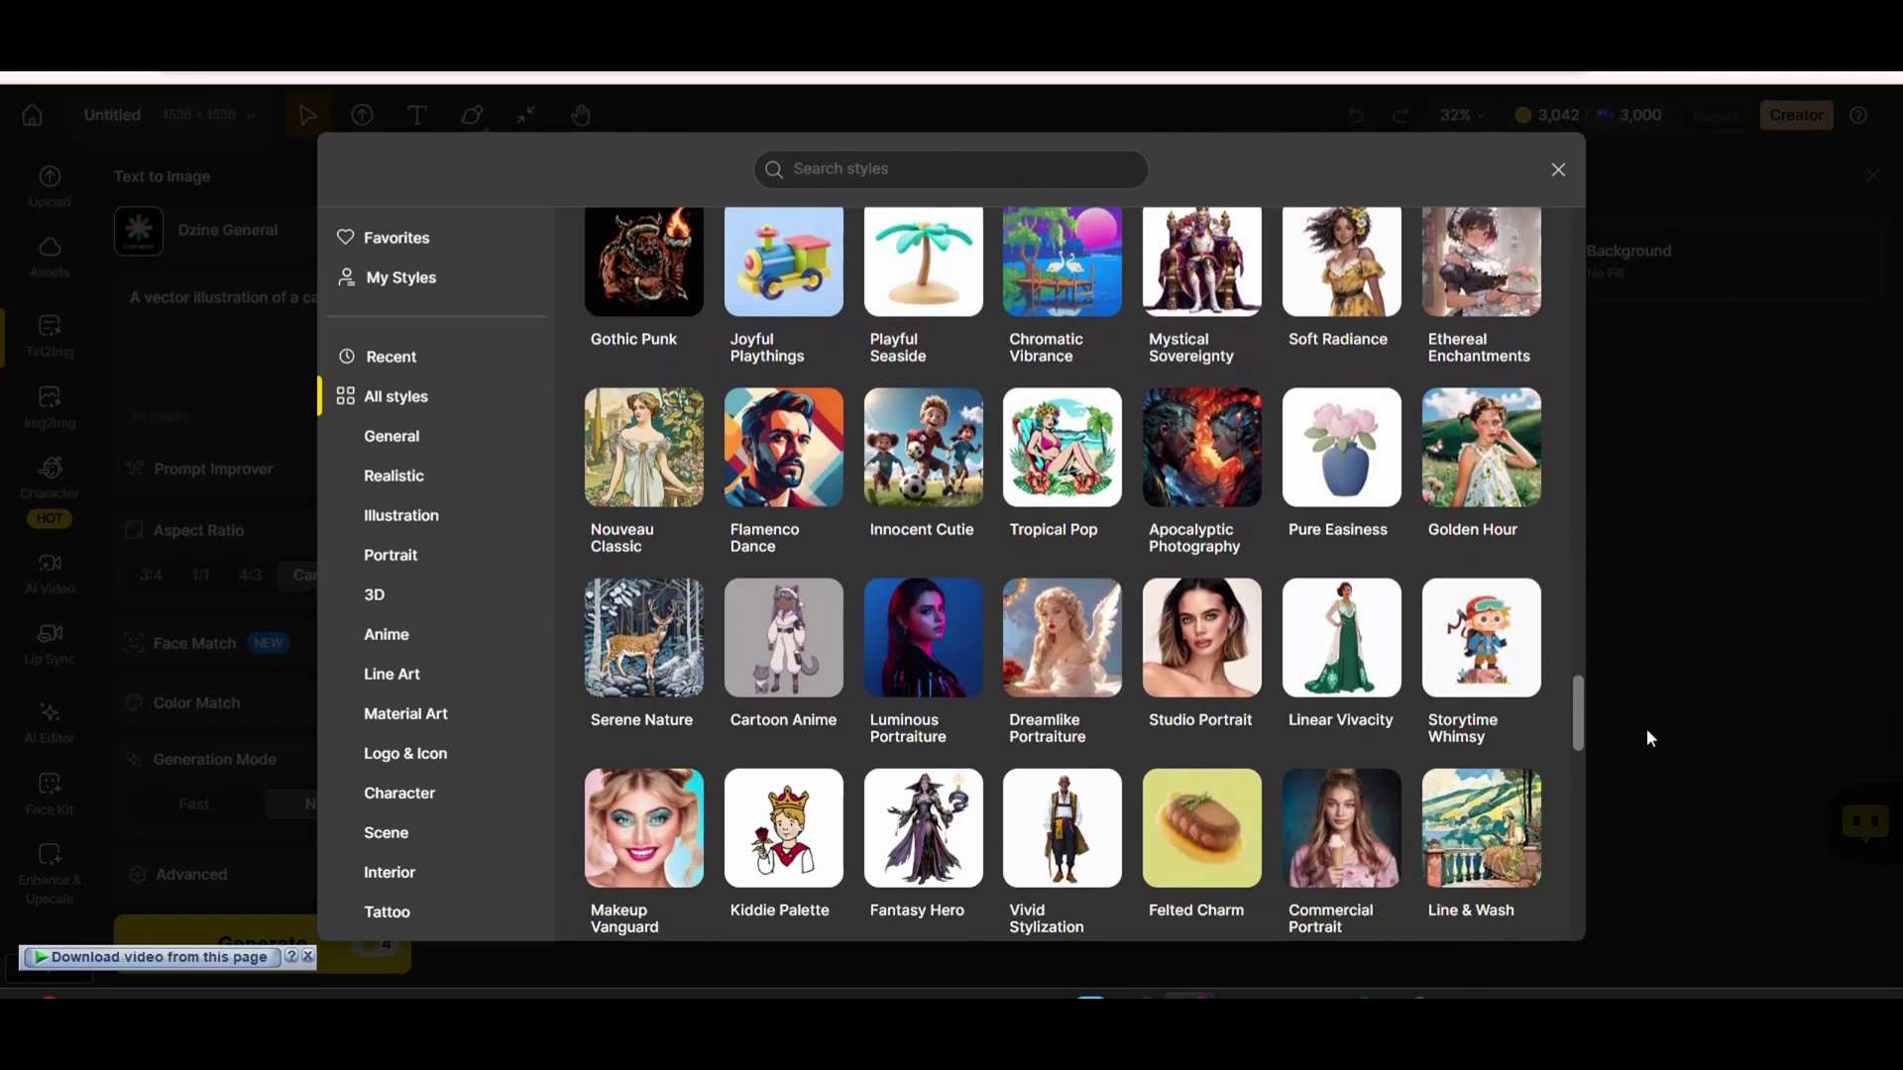
{"action": "scroll", "coordinate": [1649, 745], "scroll_direction": "down", "scroll_amount": 6}
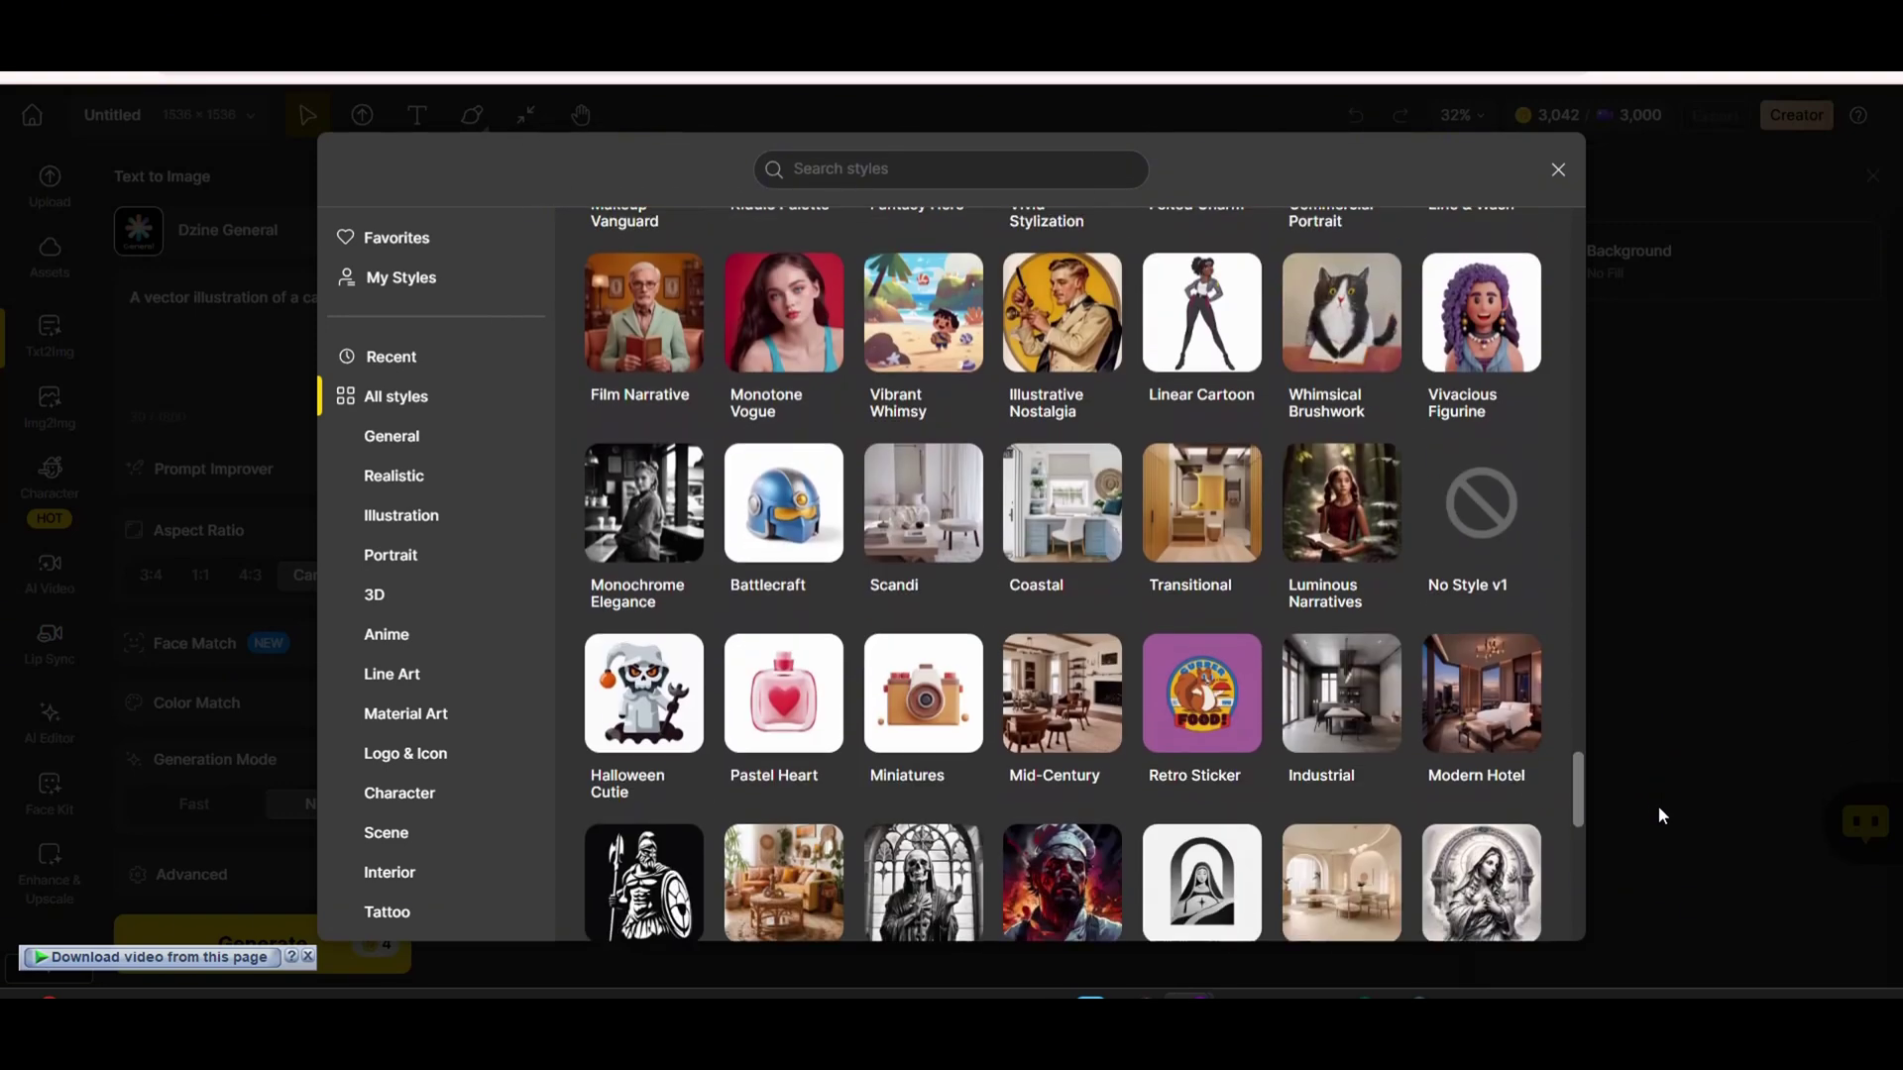
{"action": "scroll", "coordinate": [1663, 835], "scroll_direction": "down", "scroll_amount": 8}
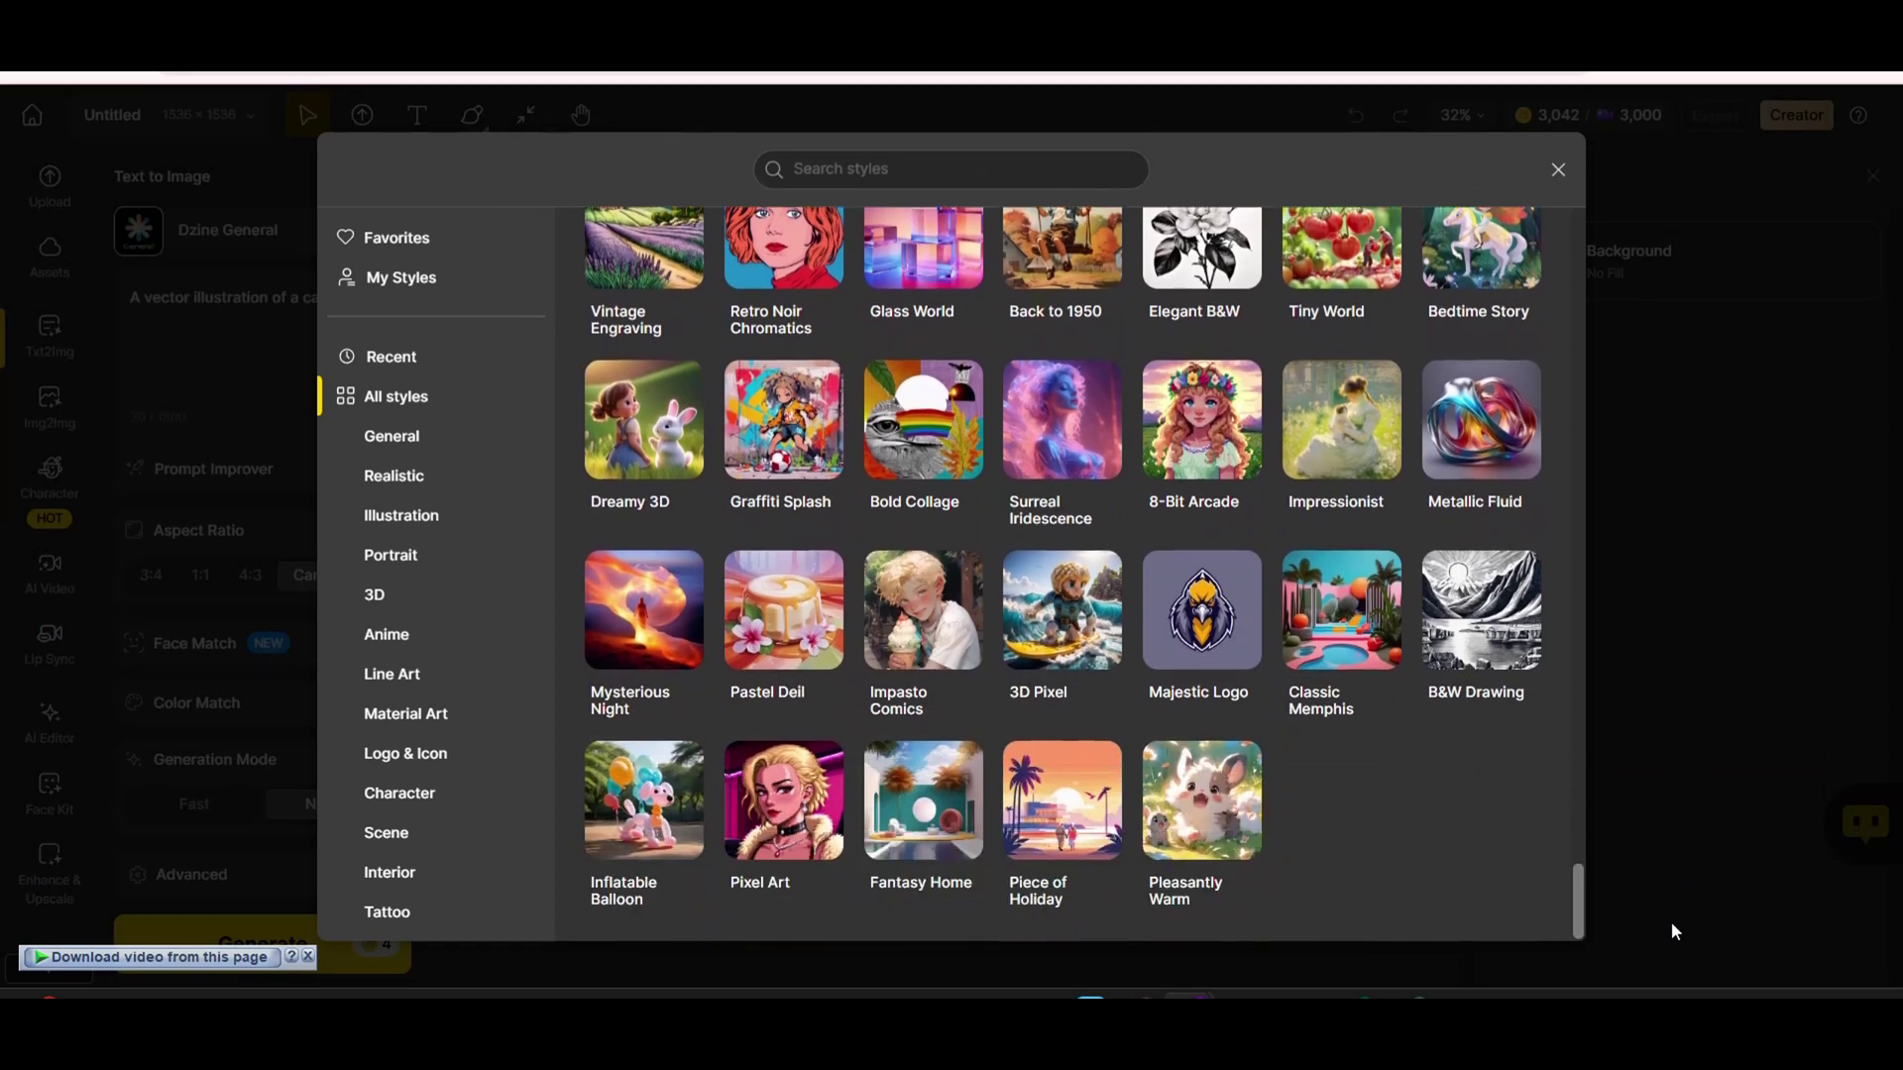
{"action": "left_click", "coordinate": [1558, 170]}
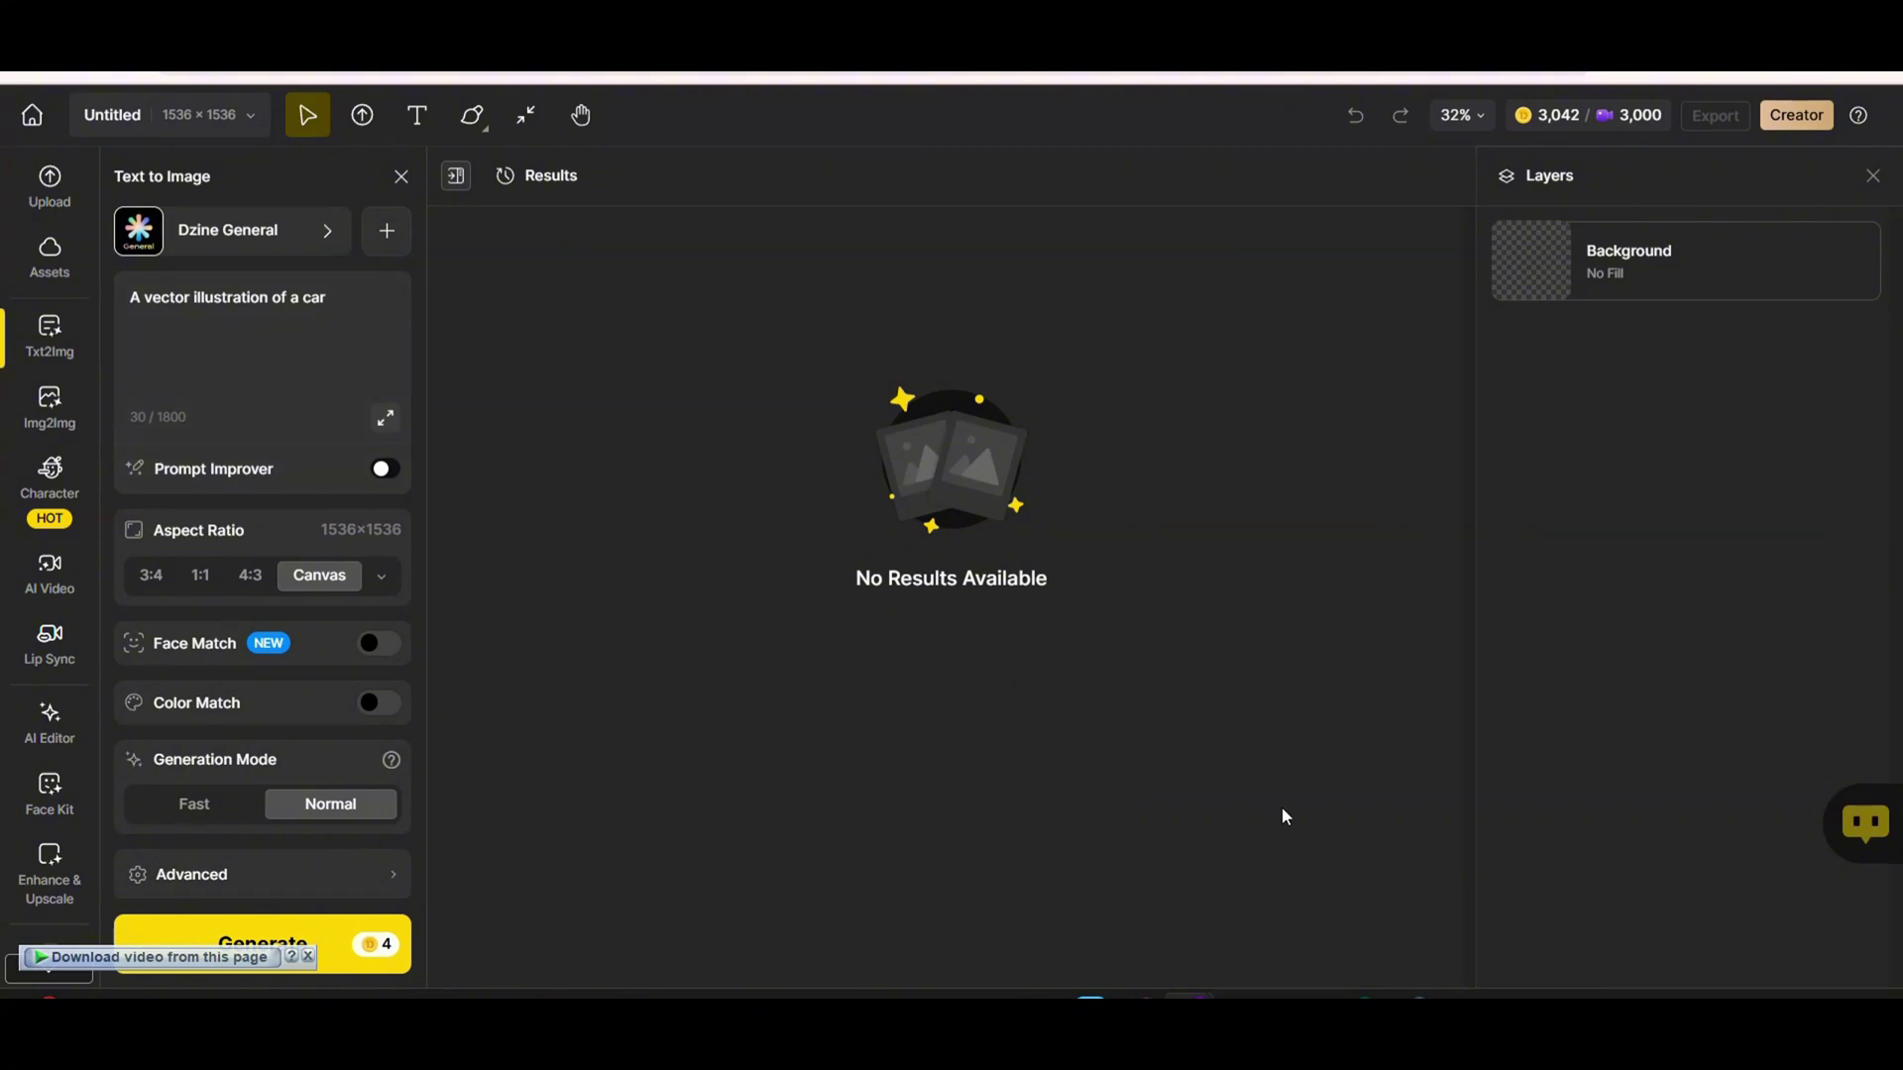
Change the image prompt to "A vector illustration of an alligator".
{"action": "left_click", "coordinate": [339, 305]}
{"action": "key", "text": "BackSpace"}
{"action": "key", "text": "BackSpace"}
{"action": "key", "text": "BackSpace"}
{"action": "key", "text": "BackSpace"}
{"action": "type", "text": "n alligator"}
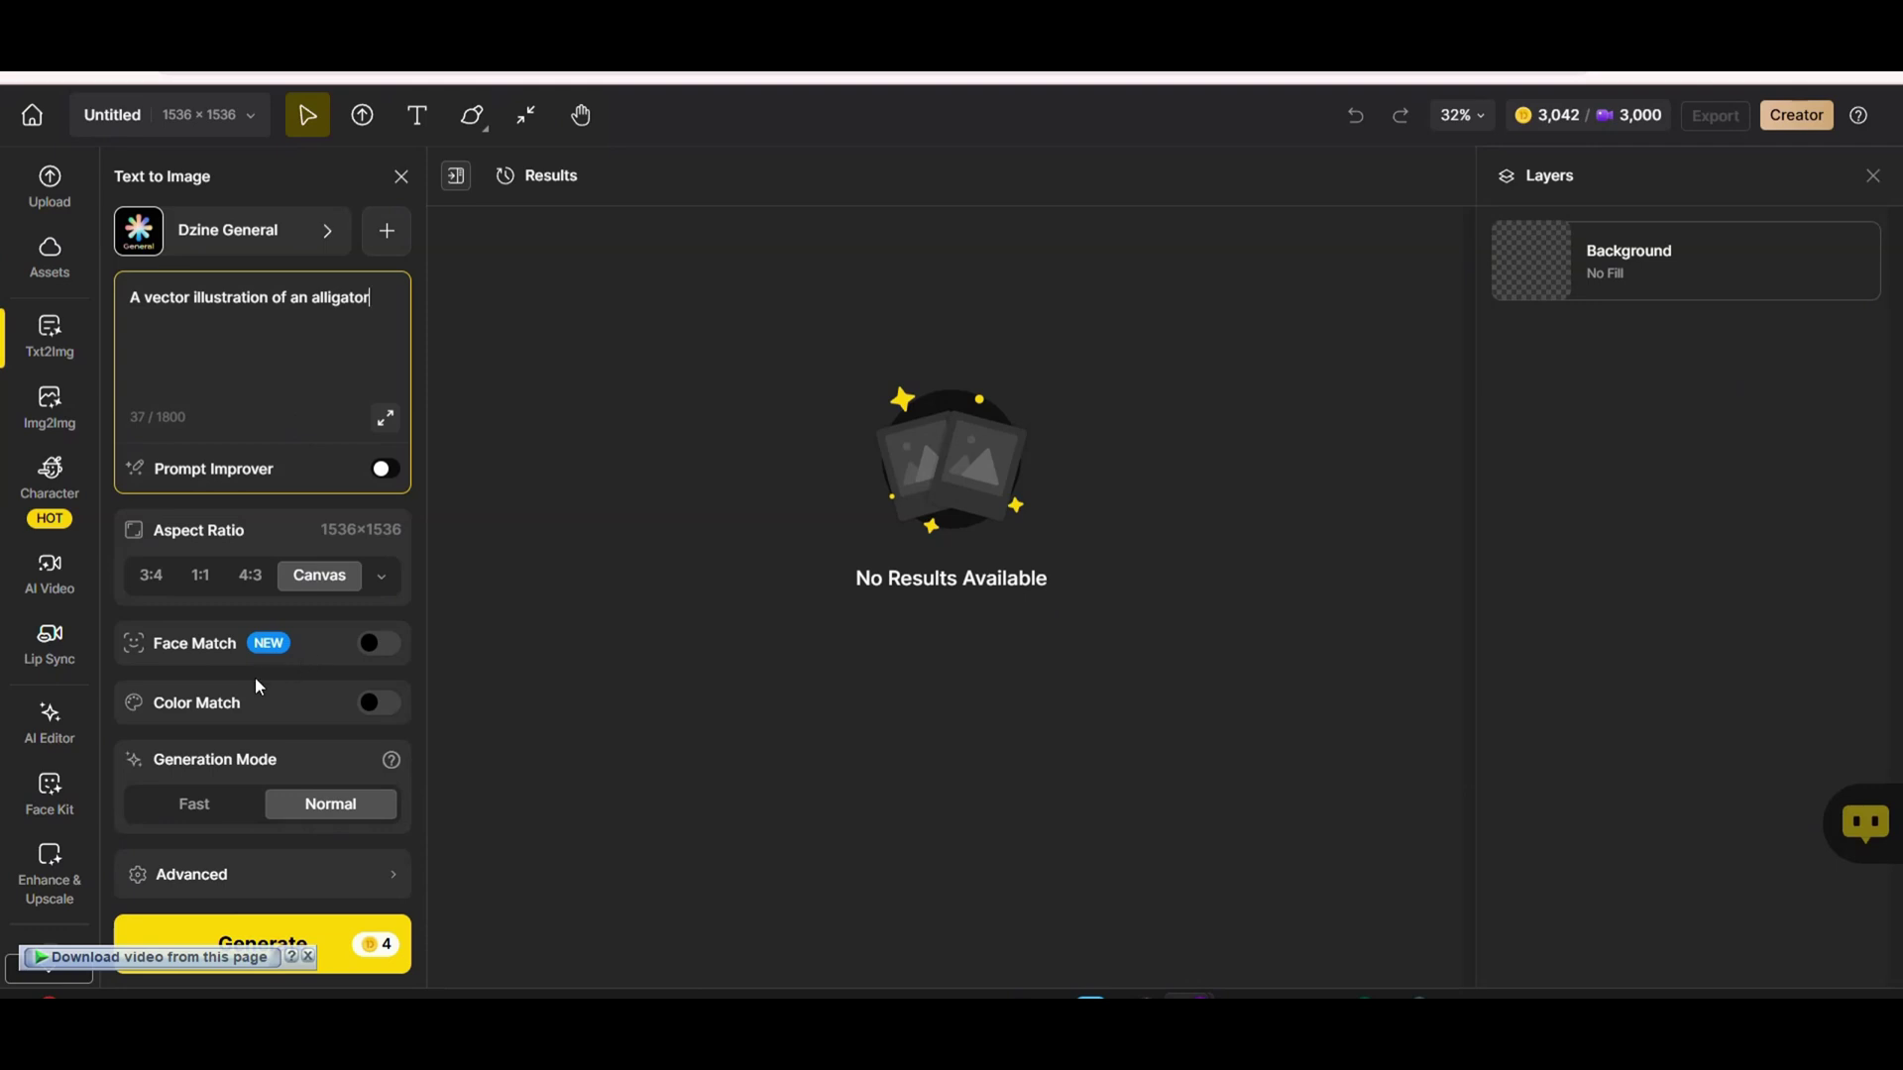
Generate the alligator images at a 3:4 aspect ratio and preview both results.
{"action": "left_click", "coordinate": [161, 587]}
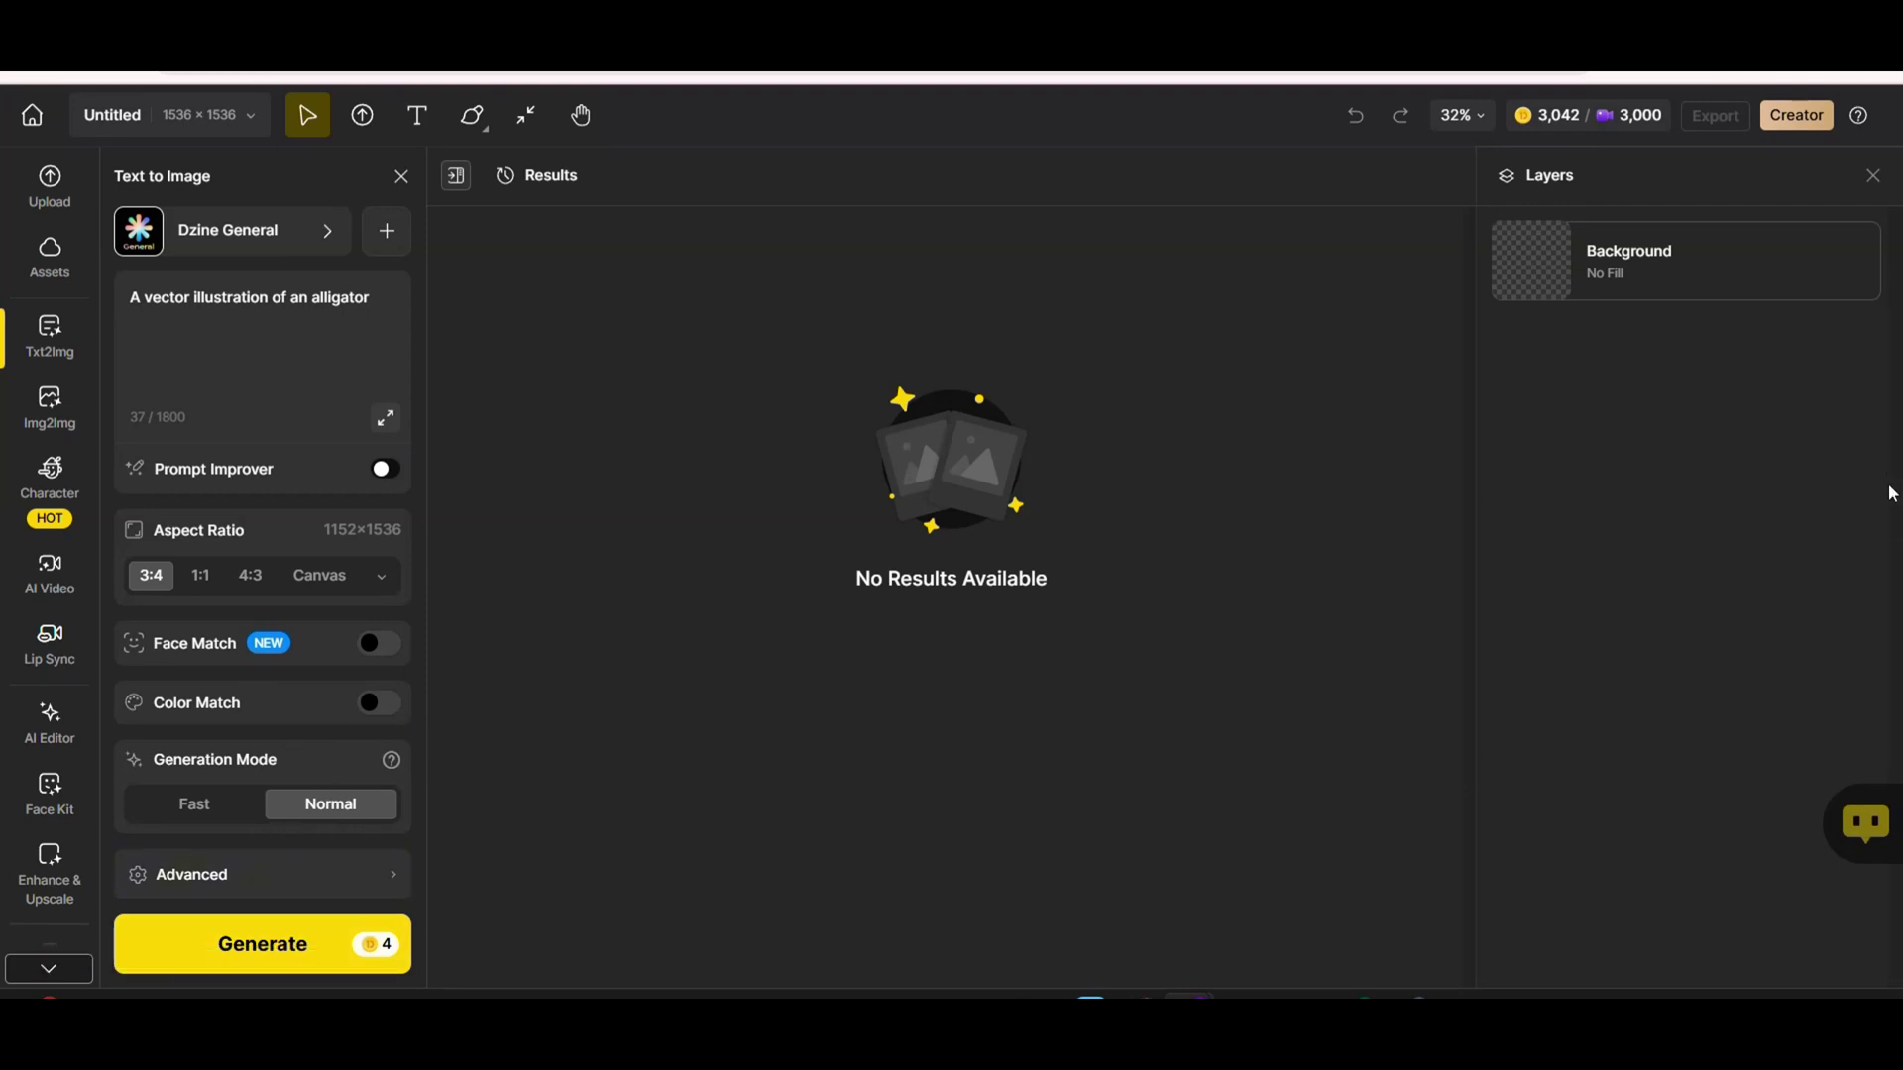
{"action": "left_click", "coordinate": [319, 949]}
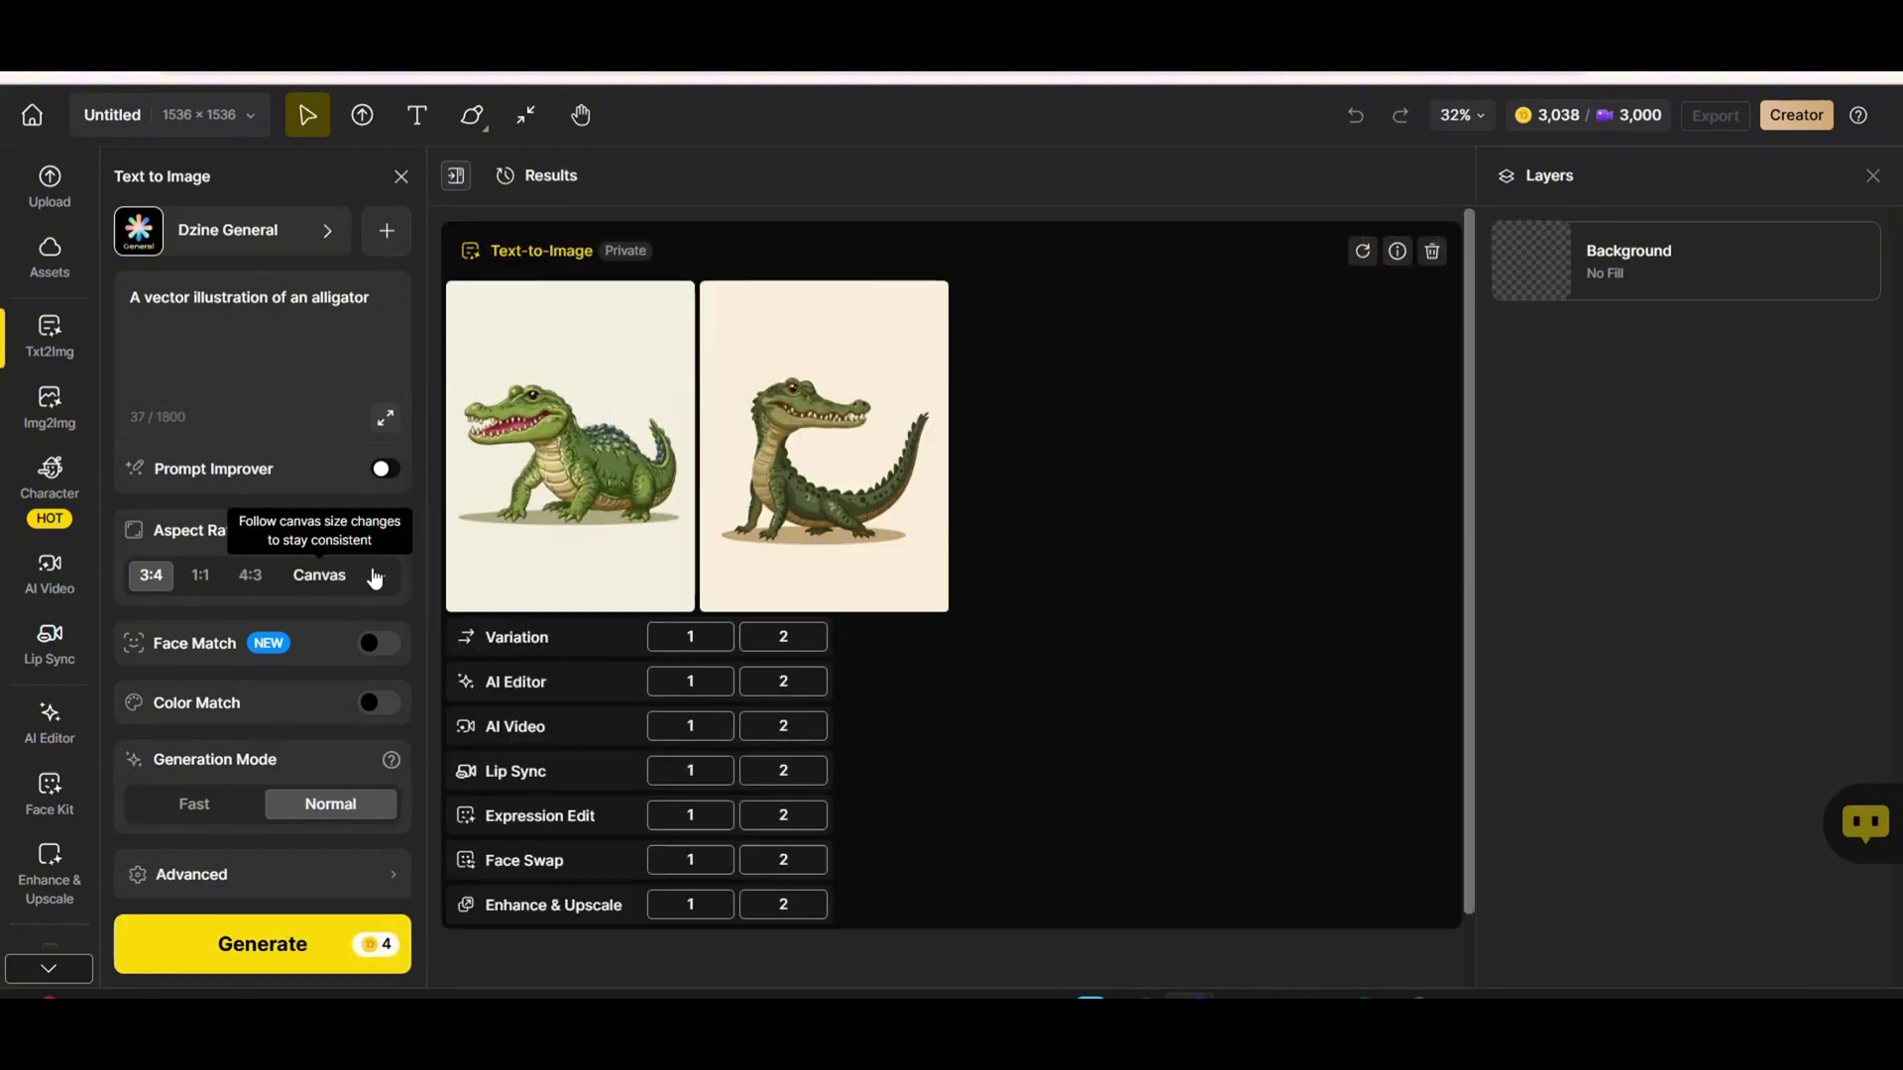
{"action": "left_click", "coordinate": [638, 432]}
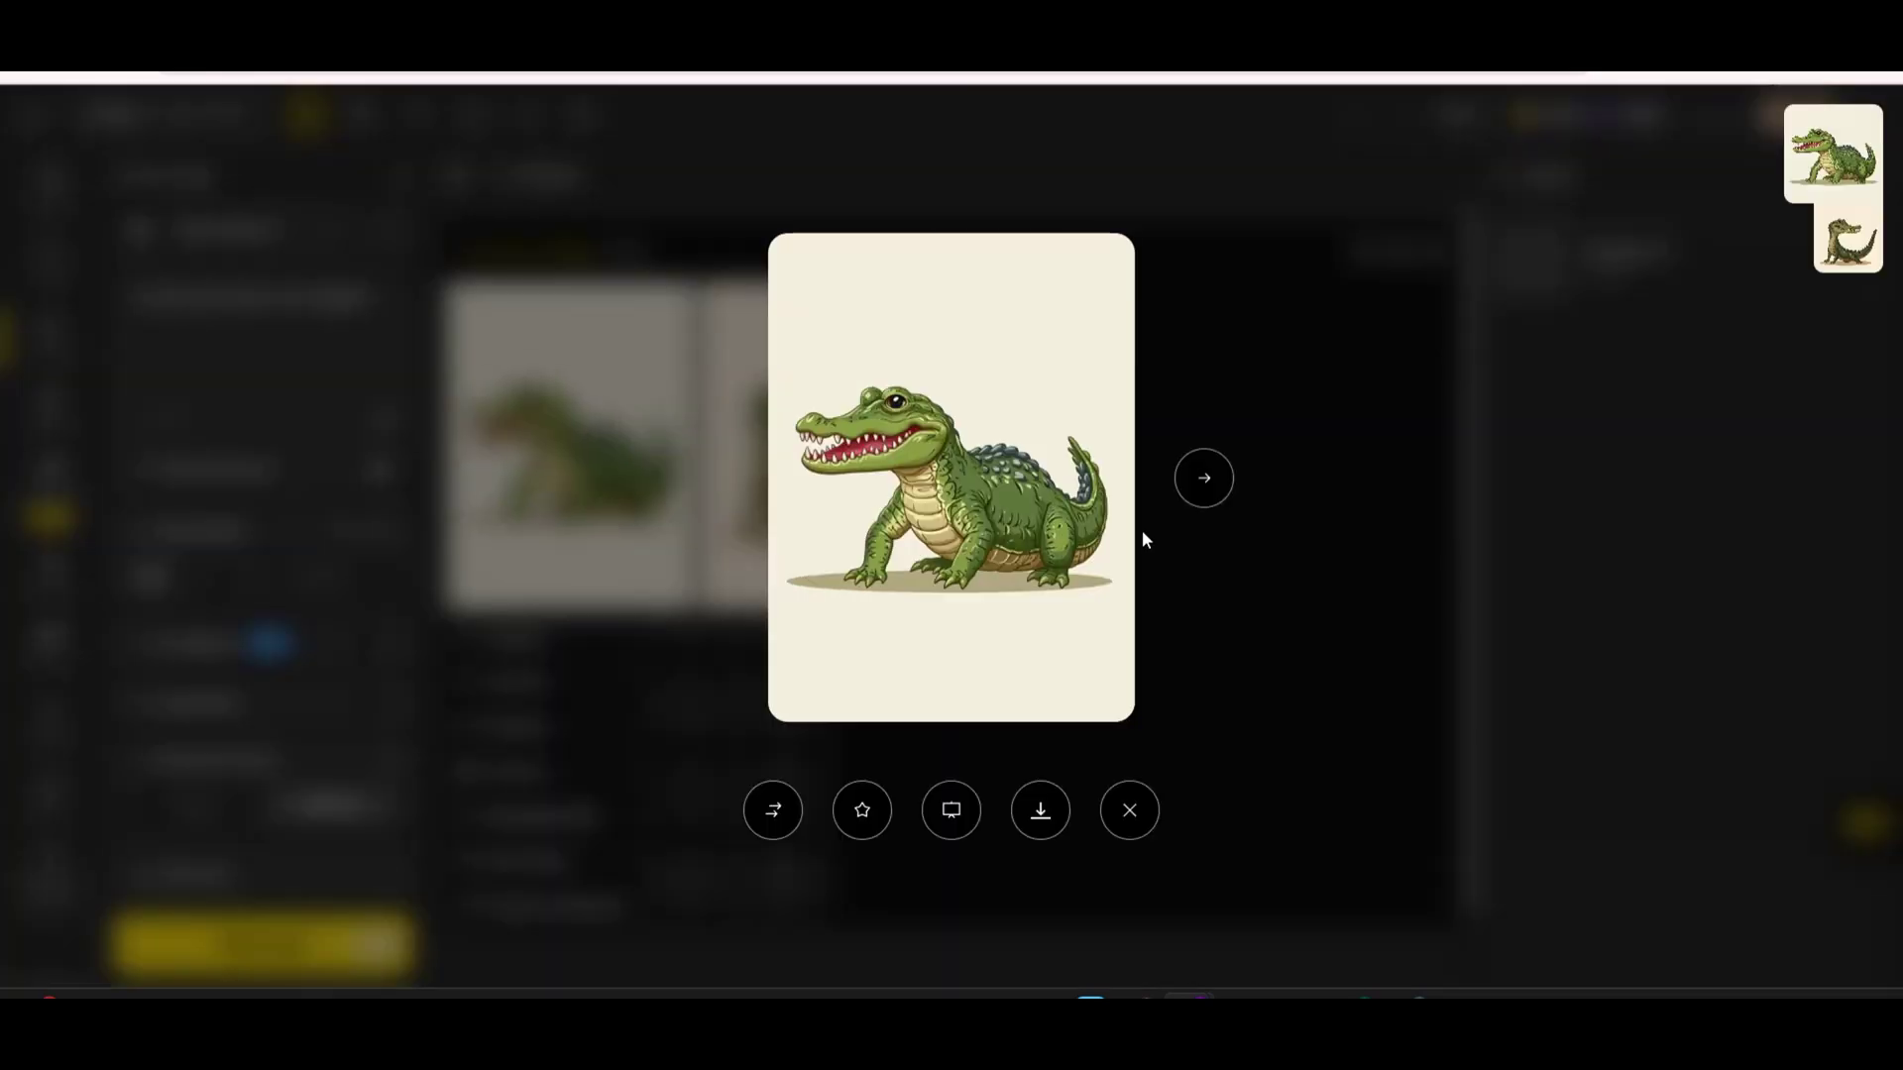
{"action": "left_click", "coordinate": [1203, 480]}
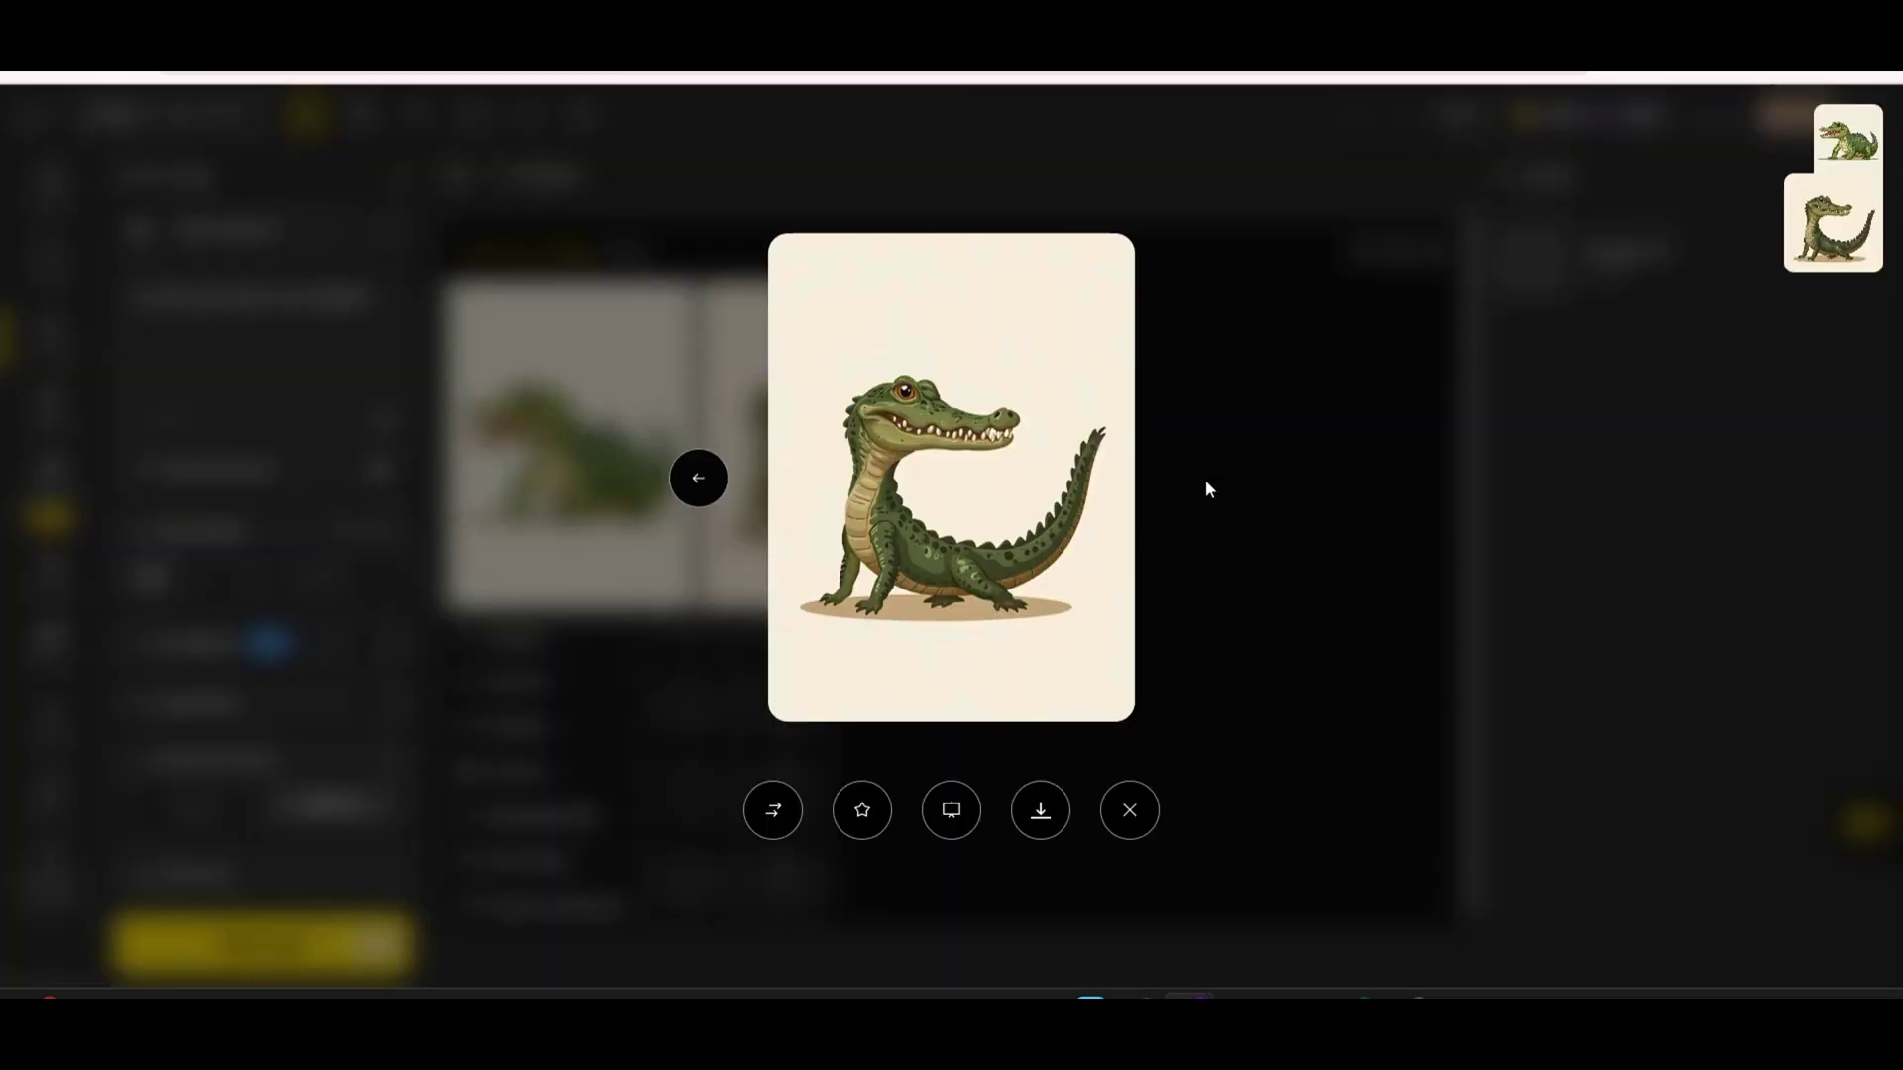
{"action": "left_click", "coordinate": [1356, 533]}
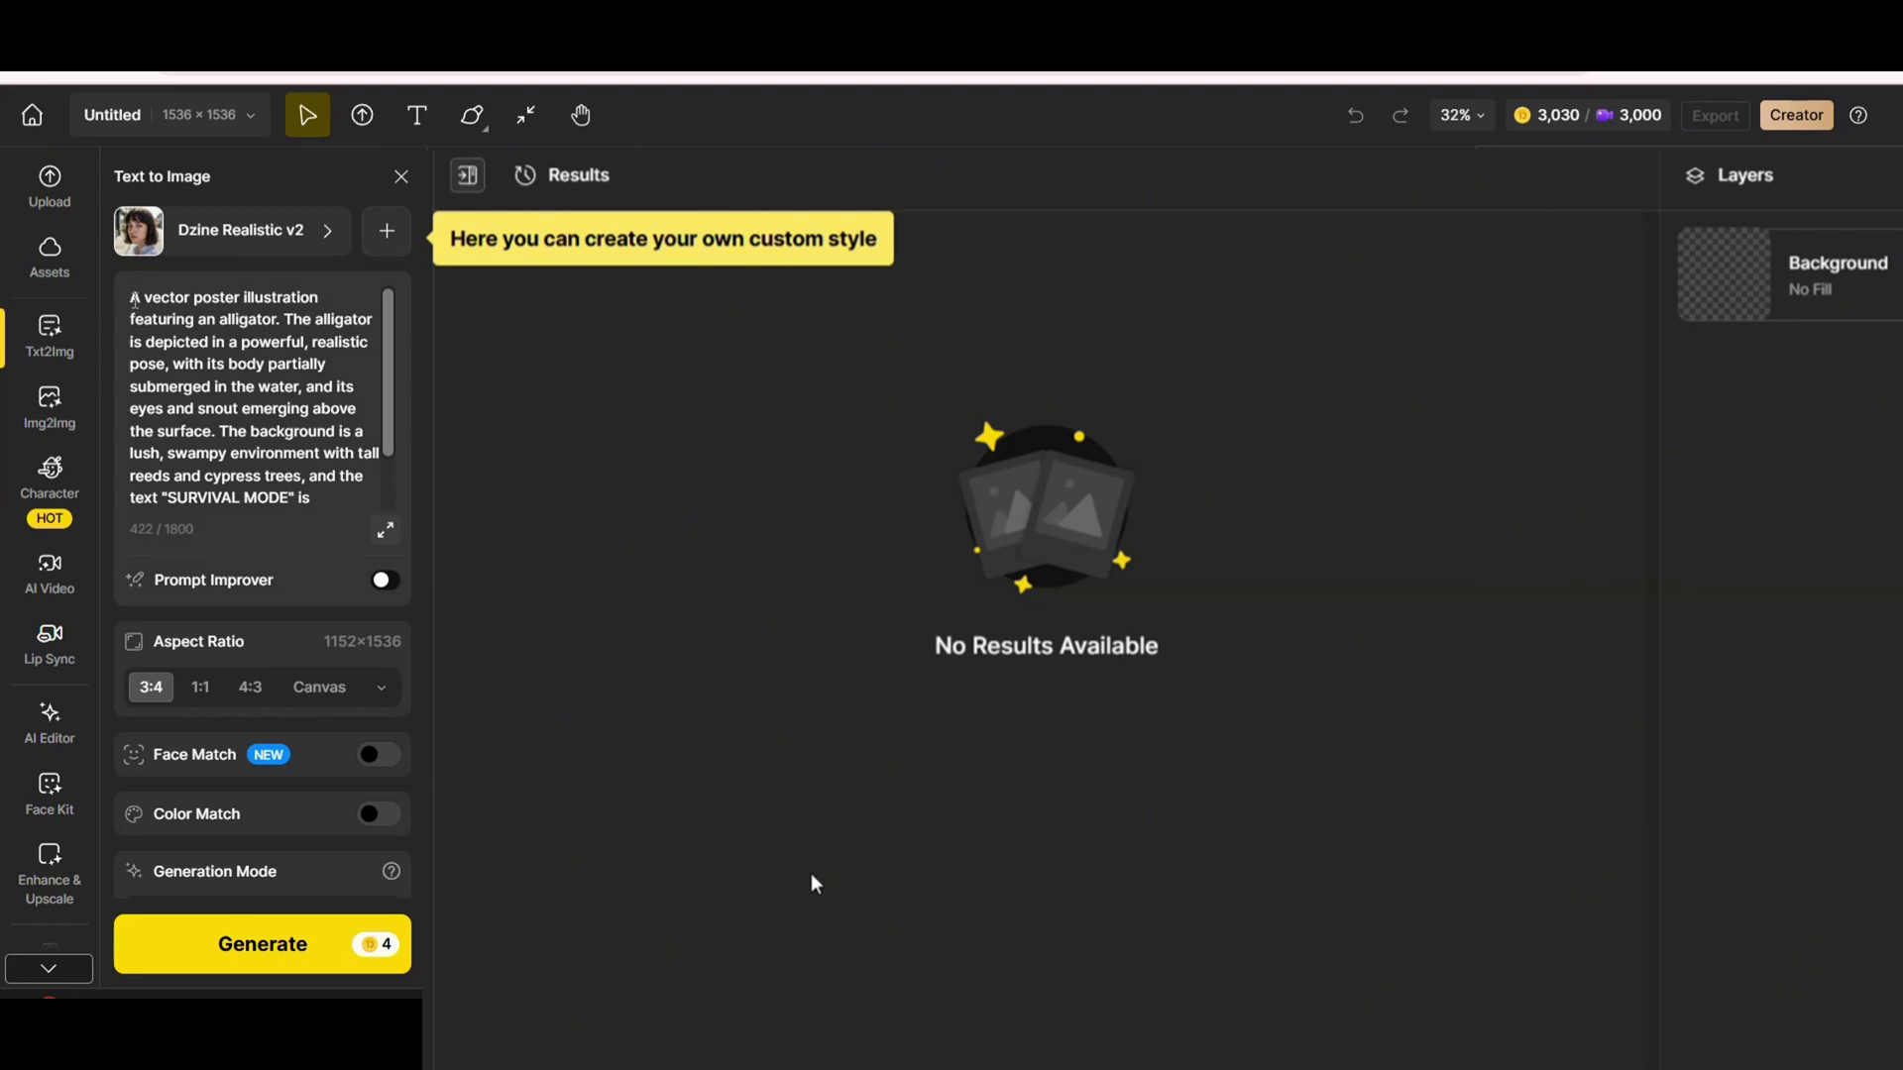
Replace the prompt's opening words "A vector poster illustration featuring" with "Design a fun t-shirt showcasing an".
{"action": "type", "text": "Design a fun t-shirt showcasing a"}
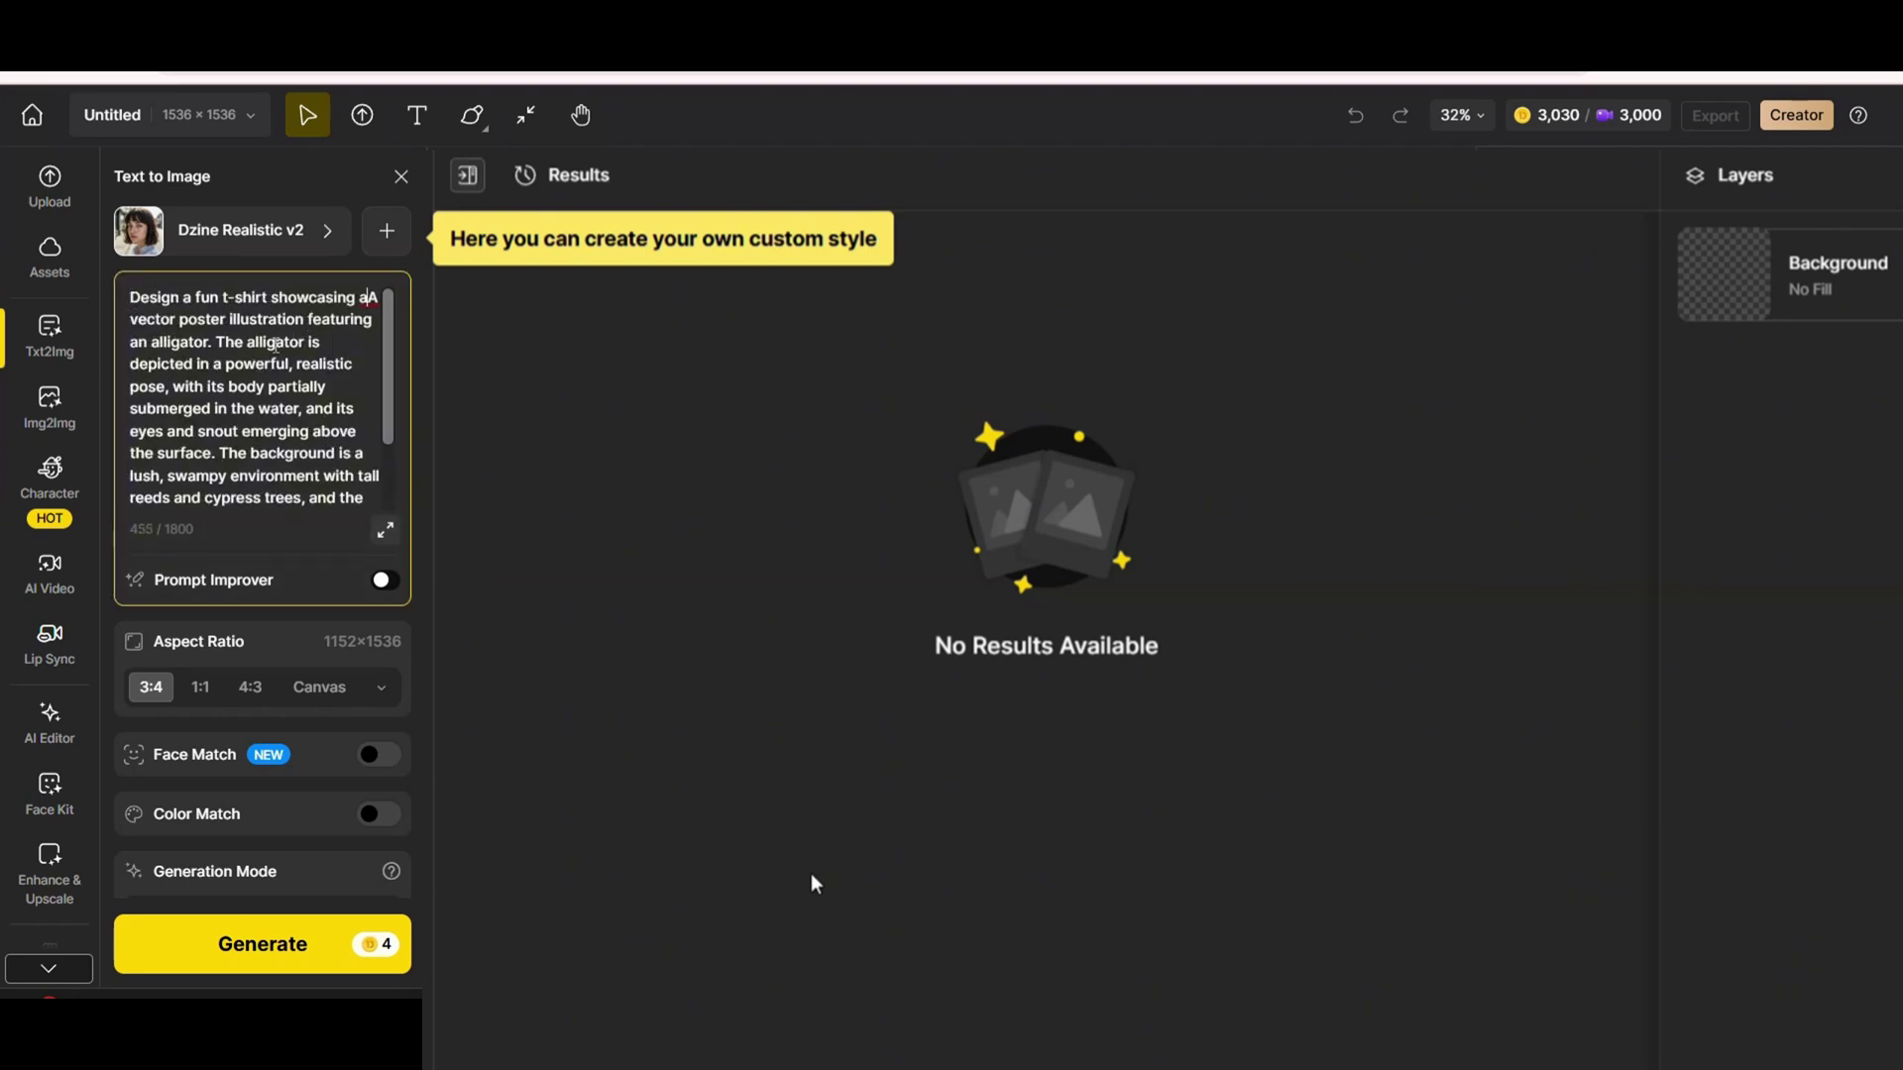
{"action": "type", "text": "n"}
{"action": "key", "text": "ctrl+shift+Right"}
{"action": "key", "text": "ctrl+shift+Right"}
{"action": "key", "text": "ctrl+shift+Right"}
{"action": "key", "text": "ctrl+shift+Right"}
{"action": "key", "text": "ctrl+shift+Right"}
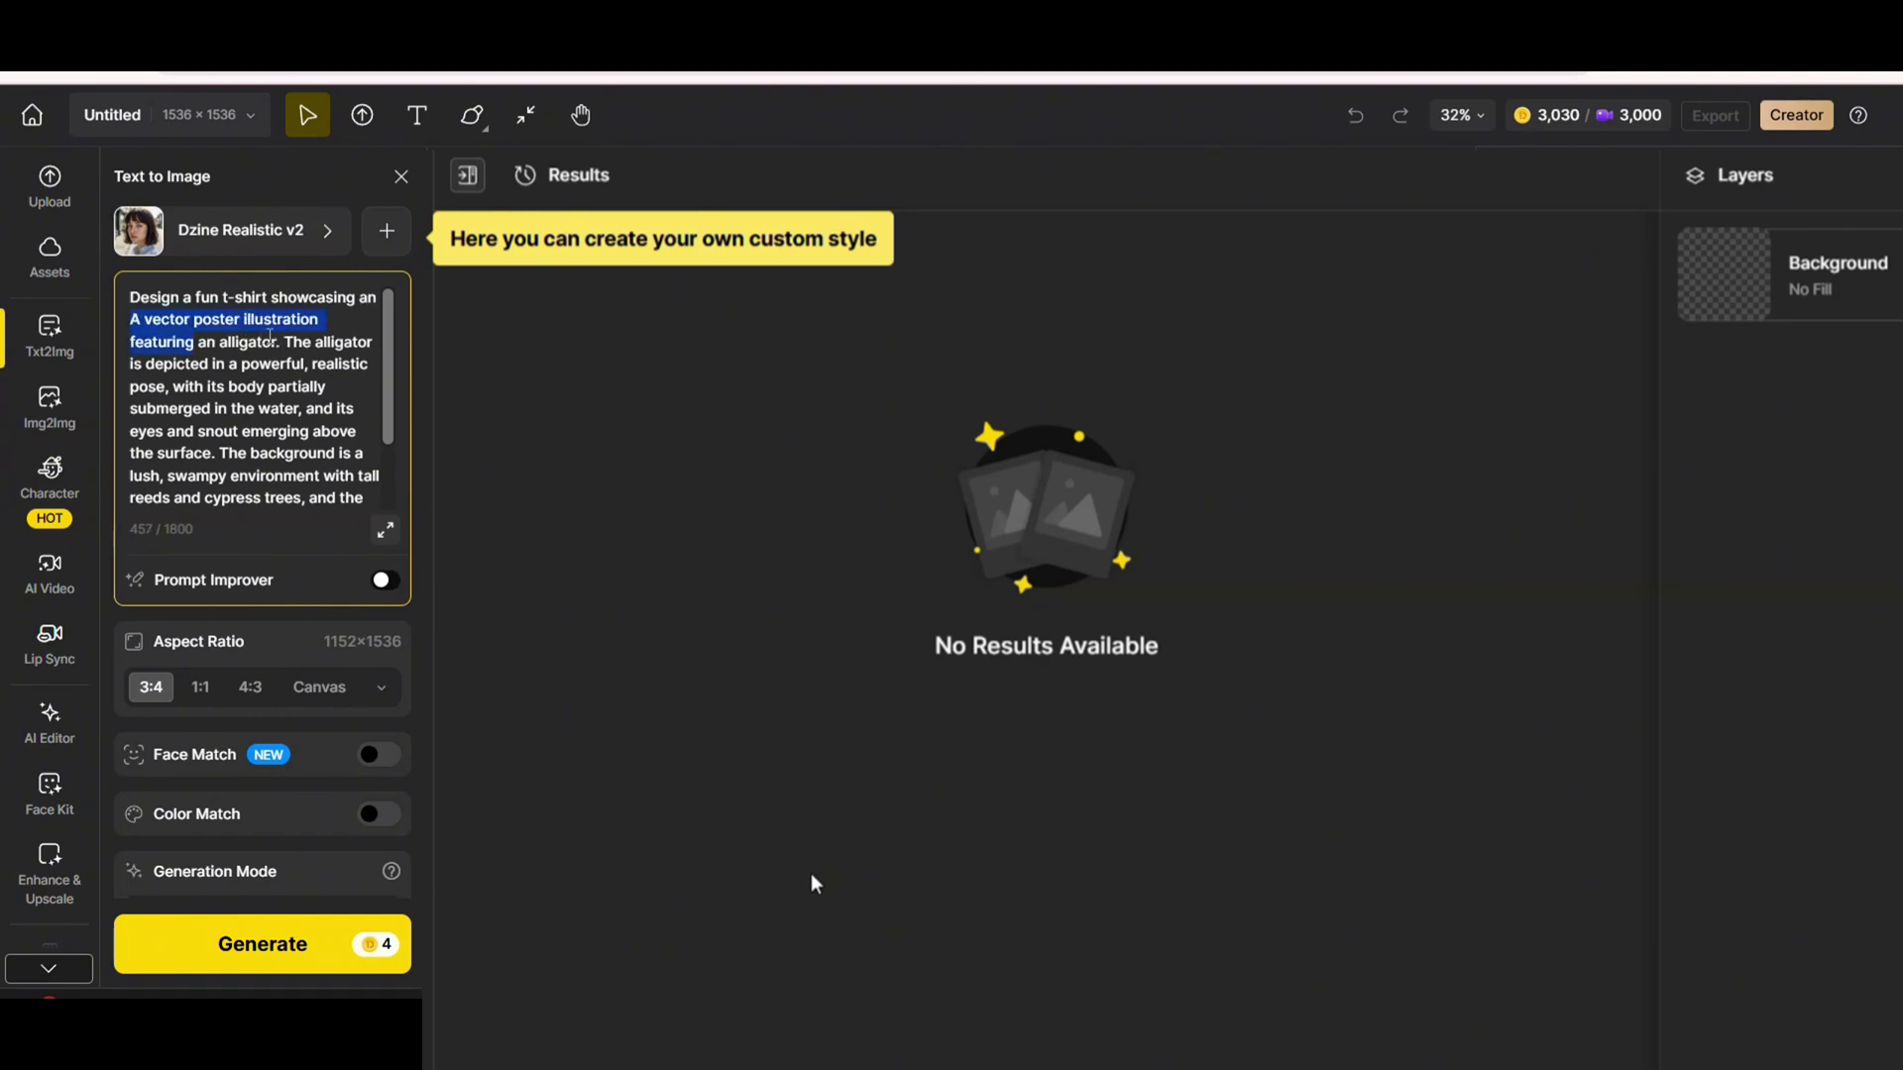
{"action": "key", "text": "BackSpace"}
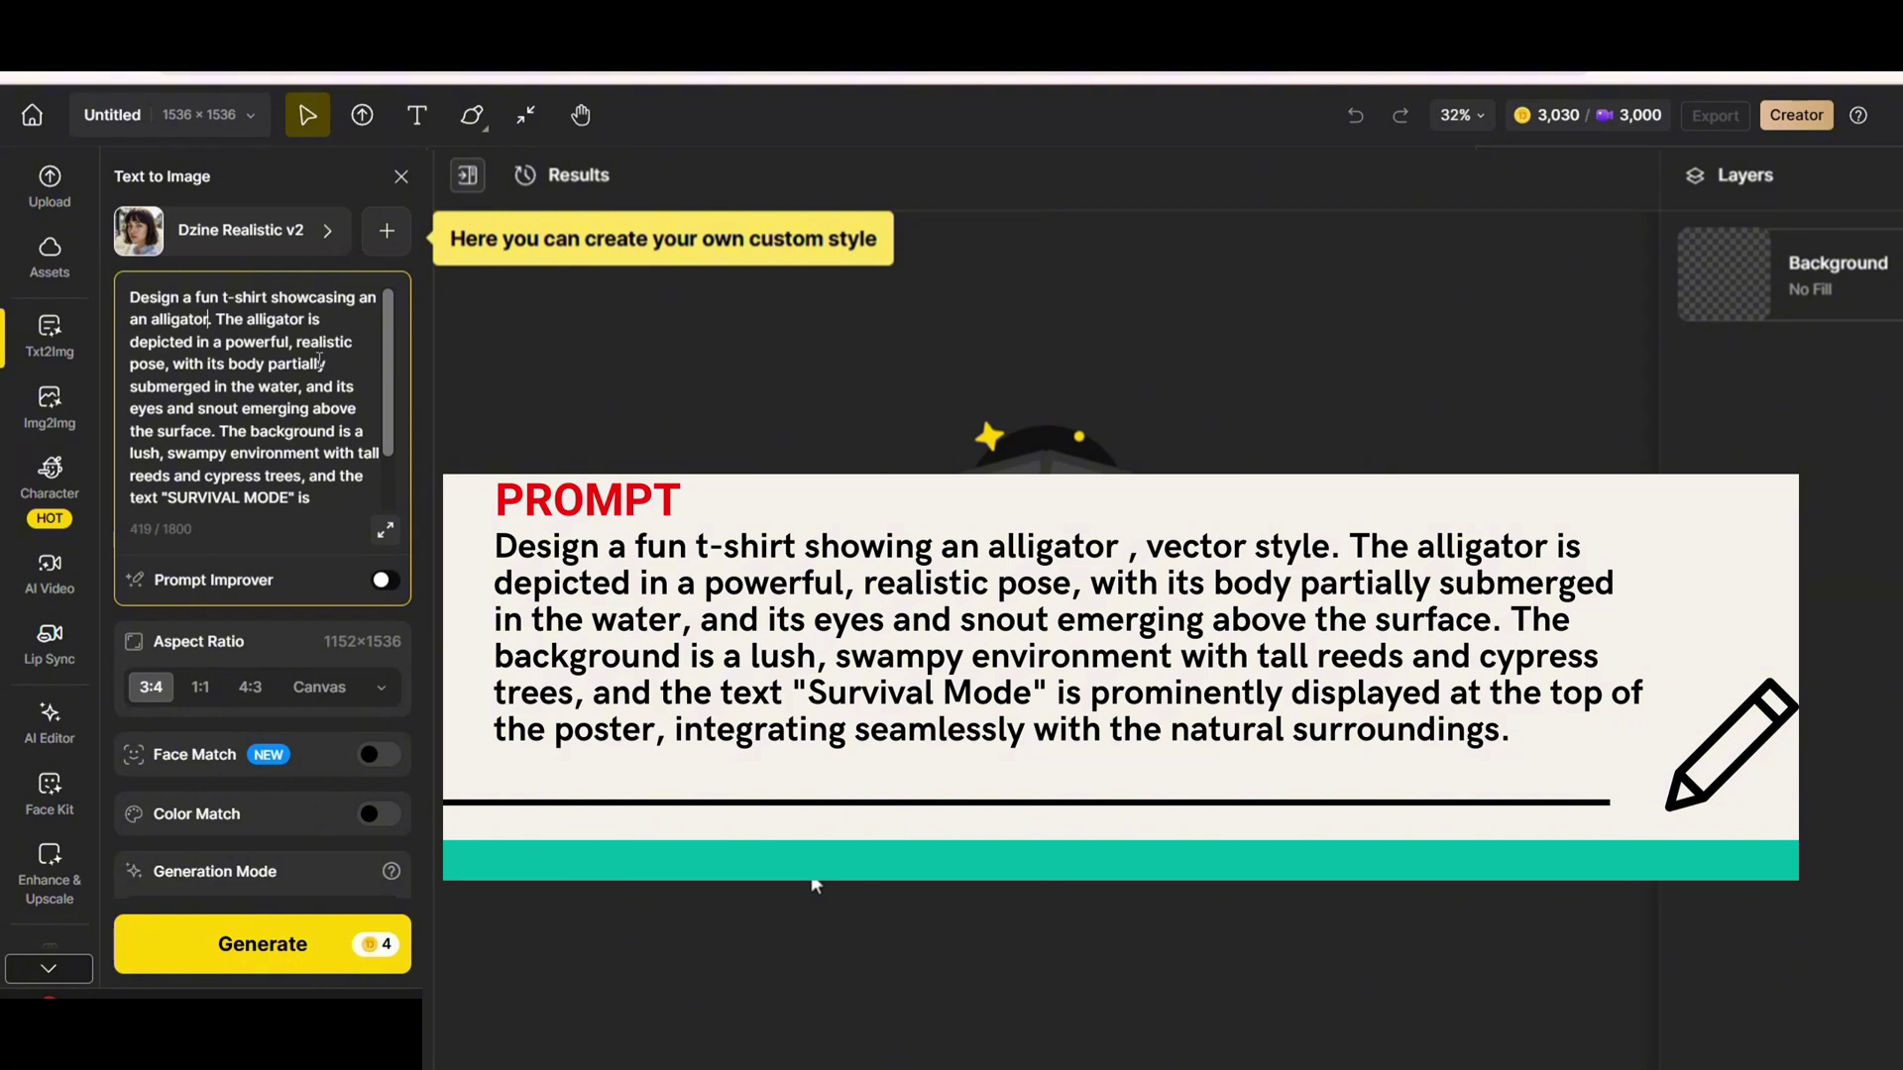
Add ", vector style" after "an alligator" in the prompt, generate the images and preview the second result.
{"action": "type", "text": ", vector style"}
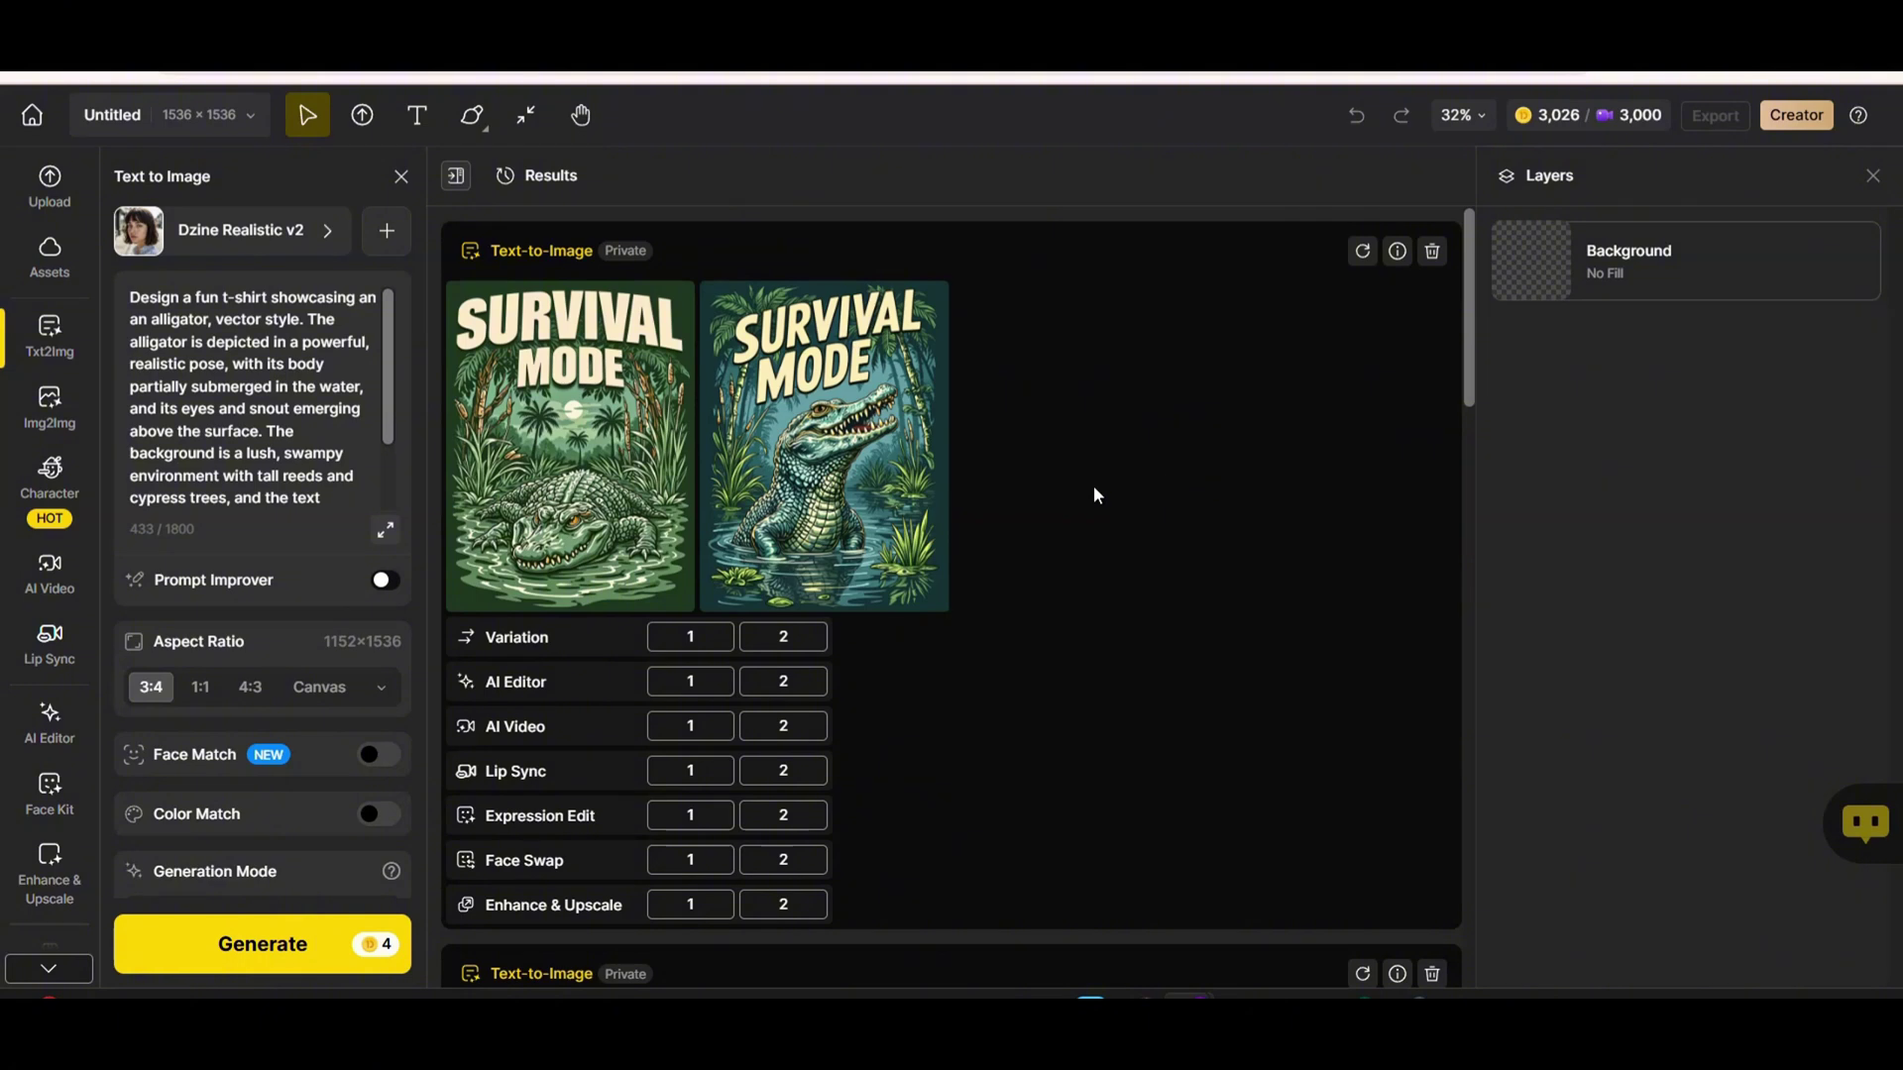
{"action": "left_click", "coordinate": [851, 462]}
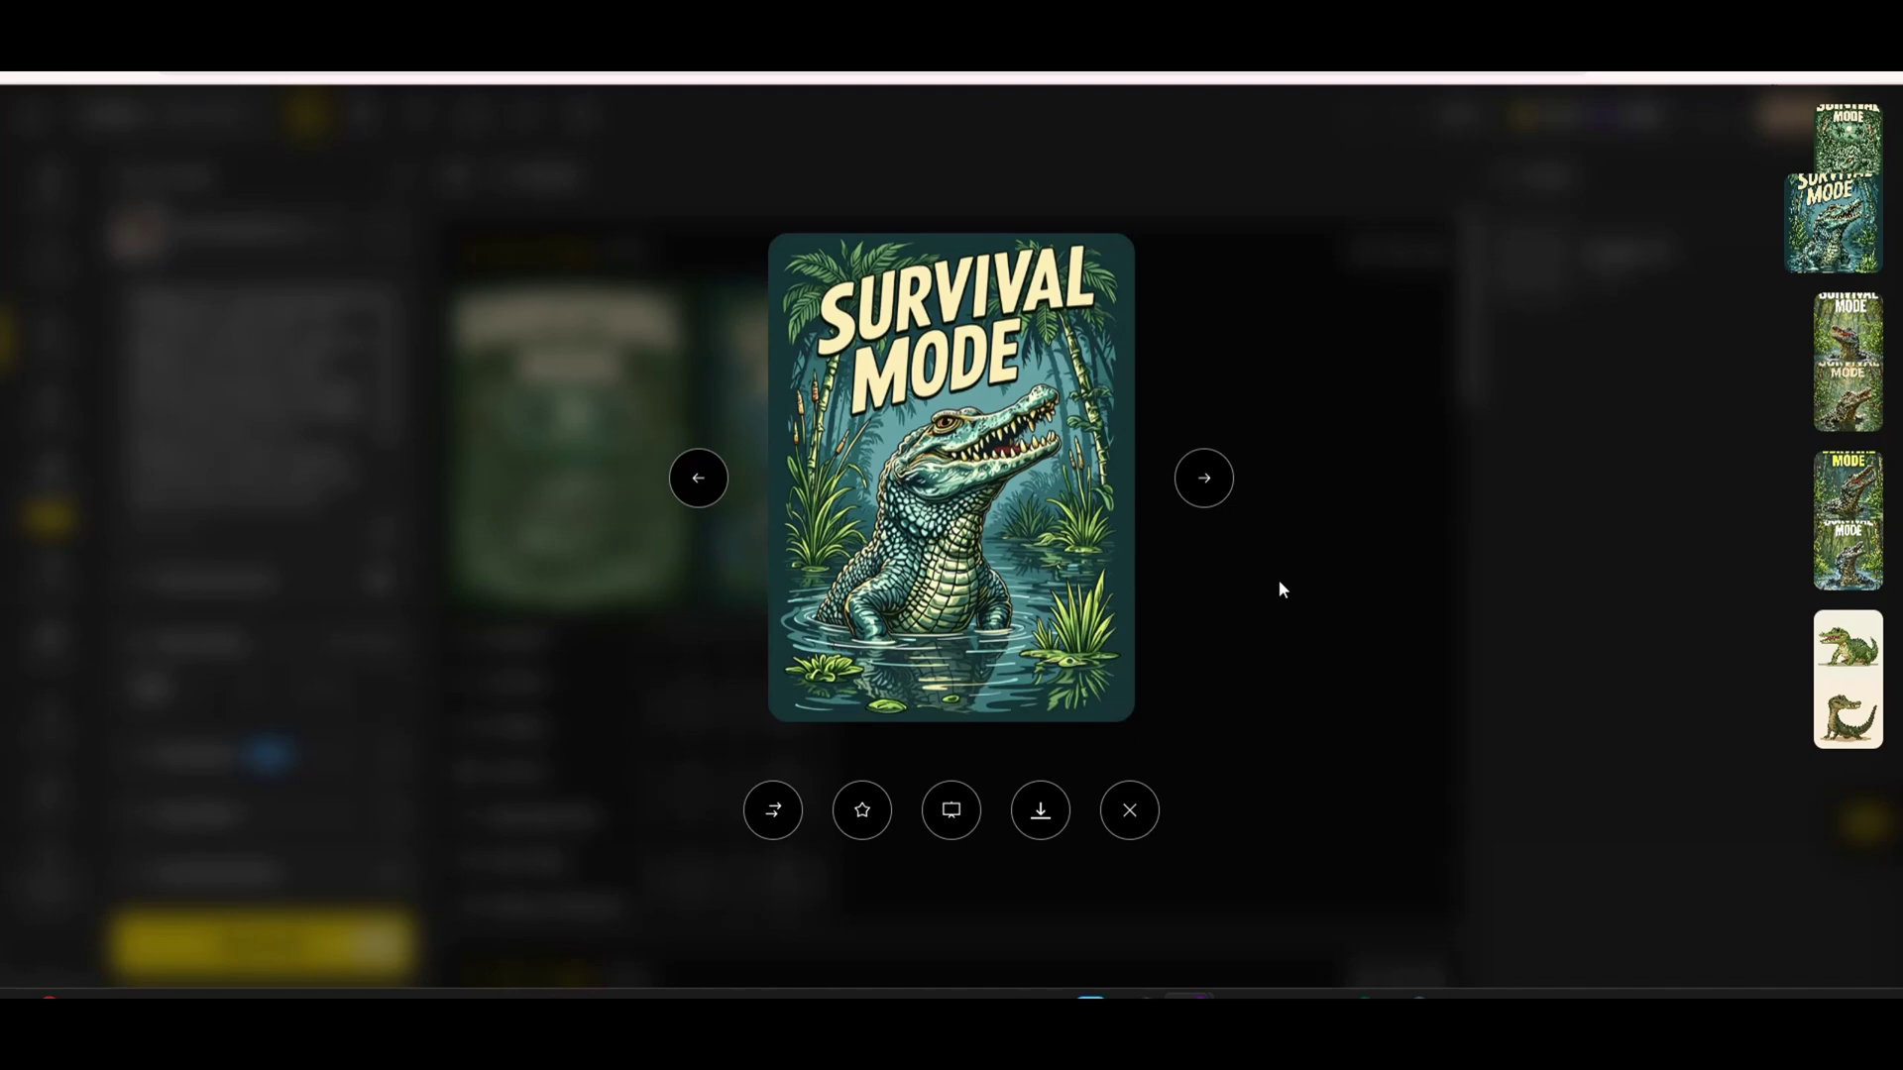
{"action": "left_click", "coordinate": [1041, 811]}
{"action": "key", "text": "Escape"}
Replace "poster" with "design" near the end of the prompt and add "in a rough font" after it.
{"action": "scroll", "coordinate": [253, 397], "scroll_direction": "down", "scroll_amount": 3}
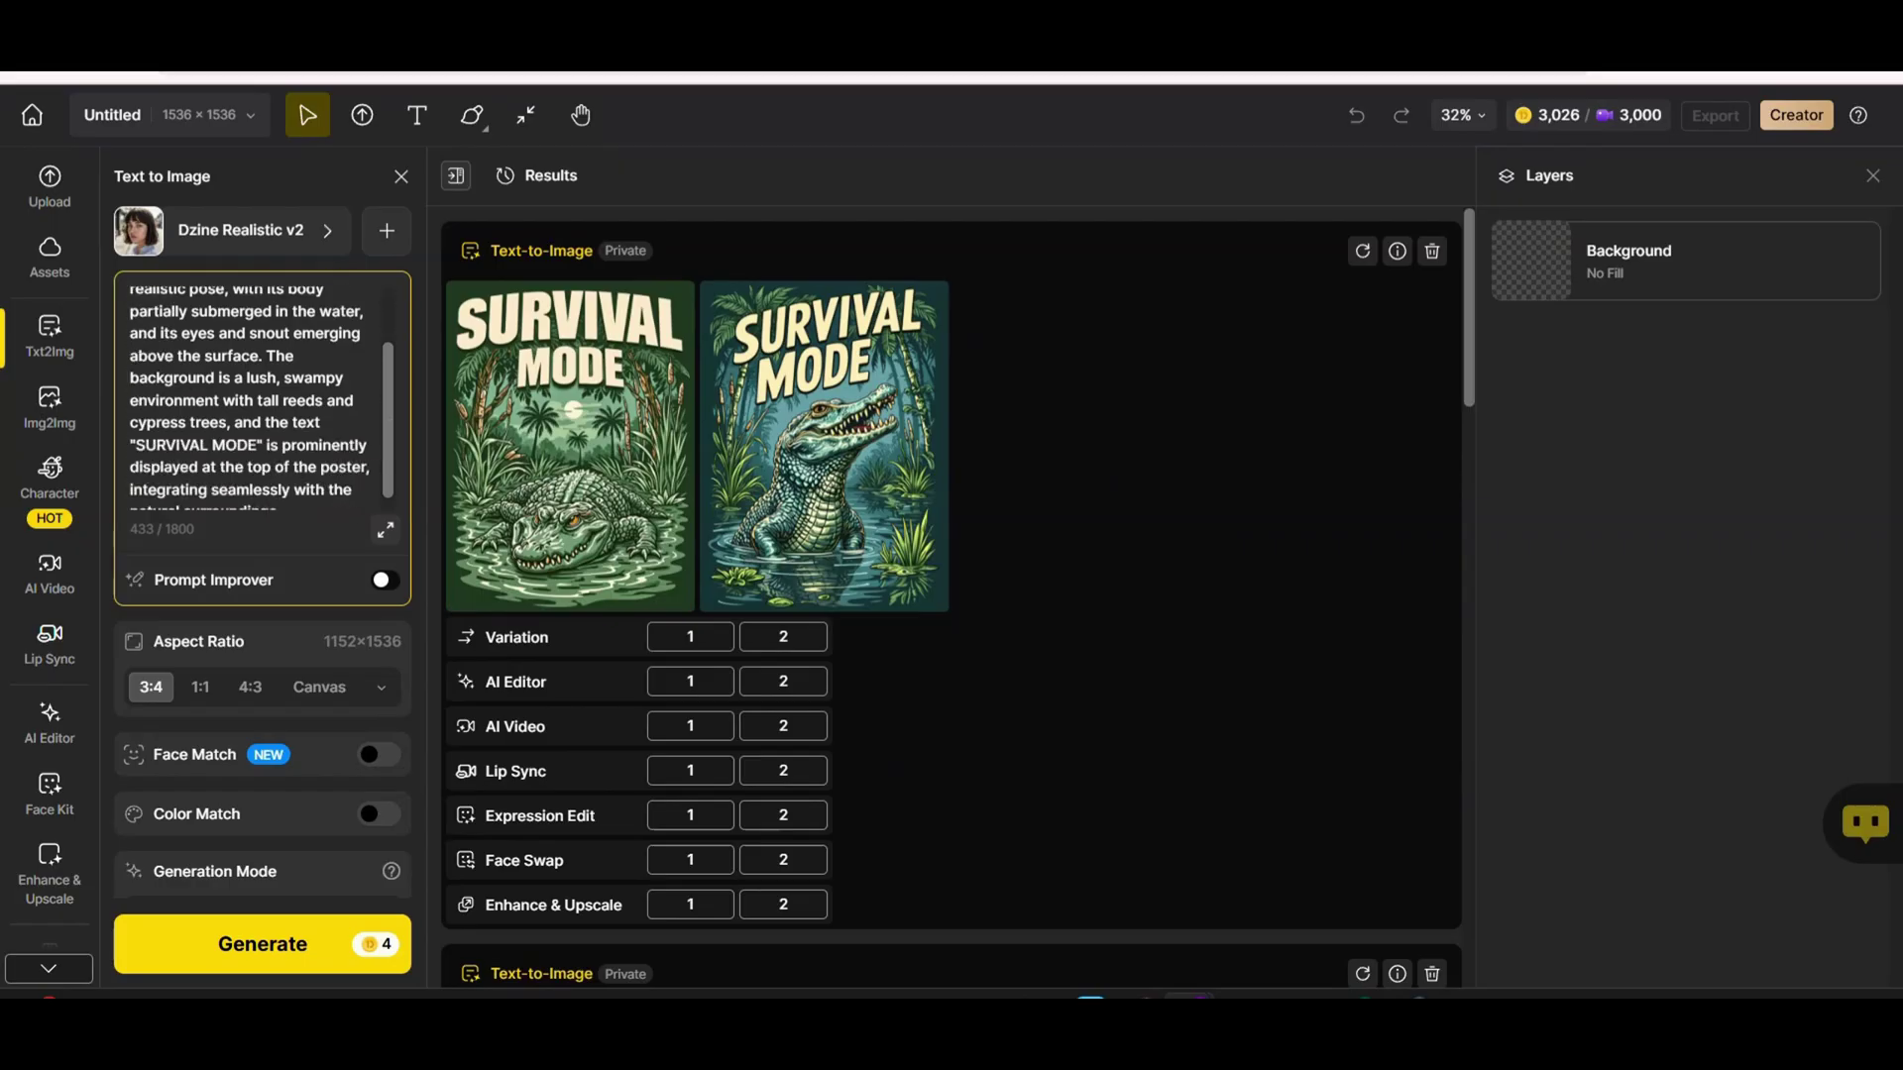
{"action": "scroll", "coordinate": [253, 396], "scroll_direction": "up", "scroll_amount": 3}
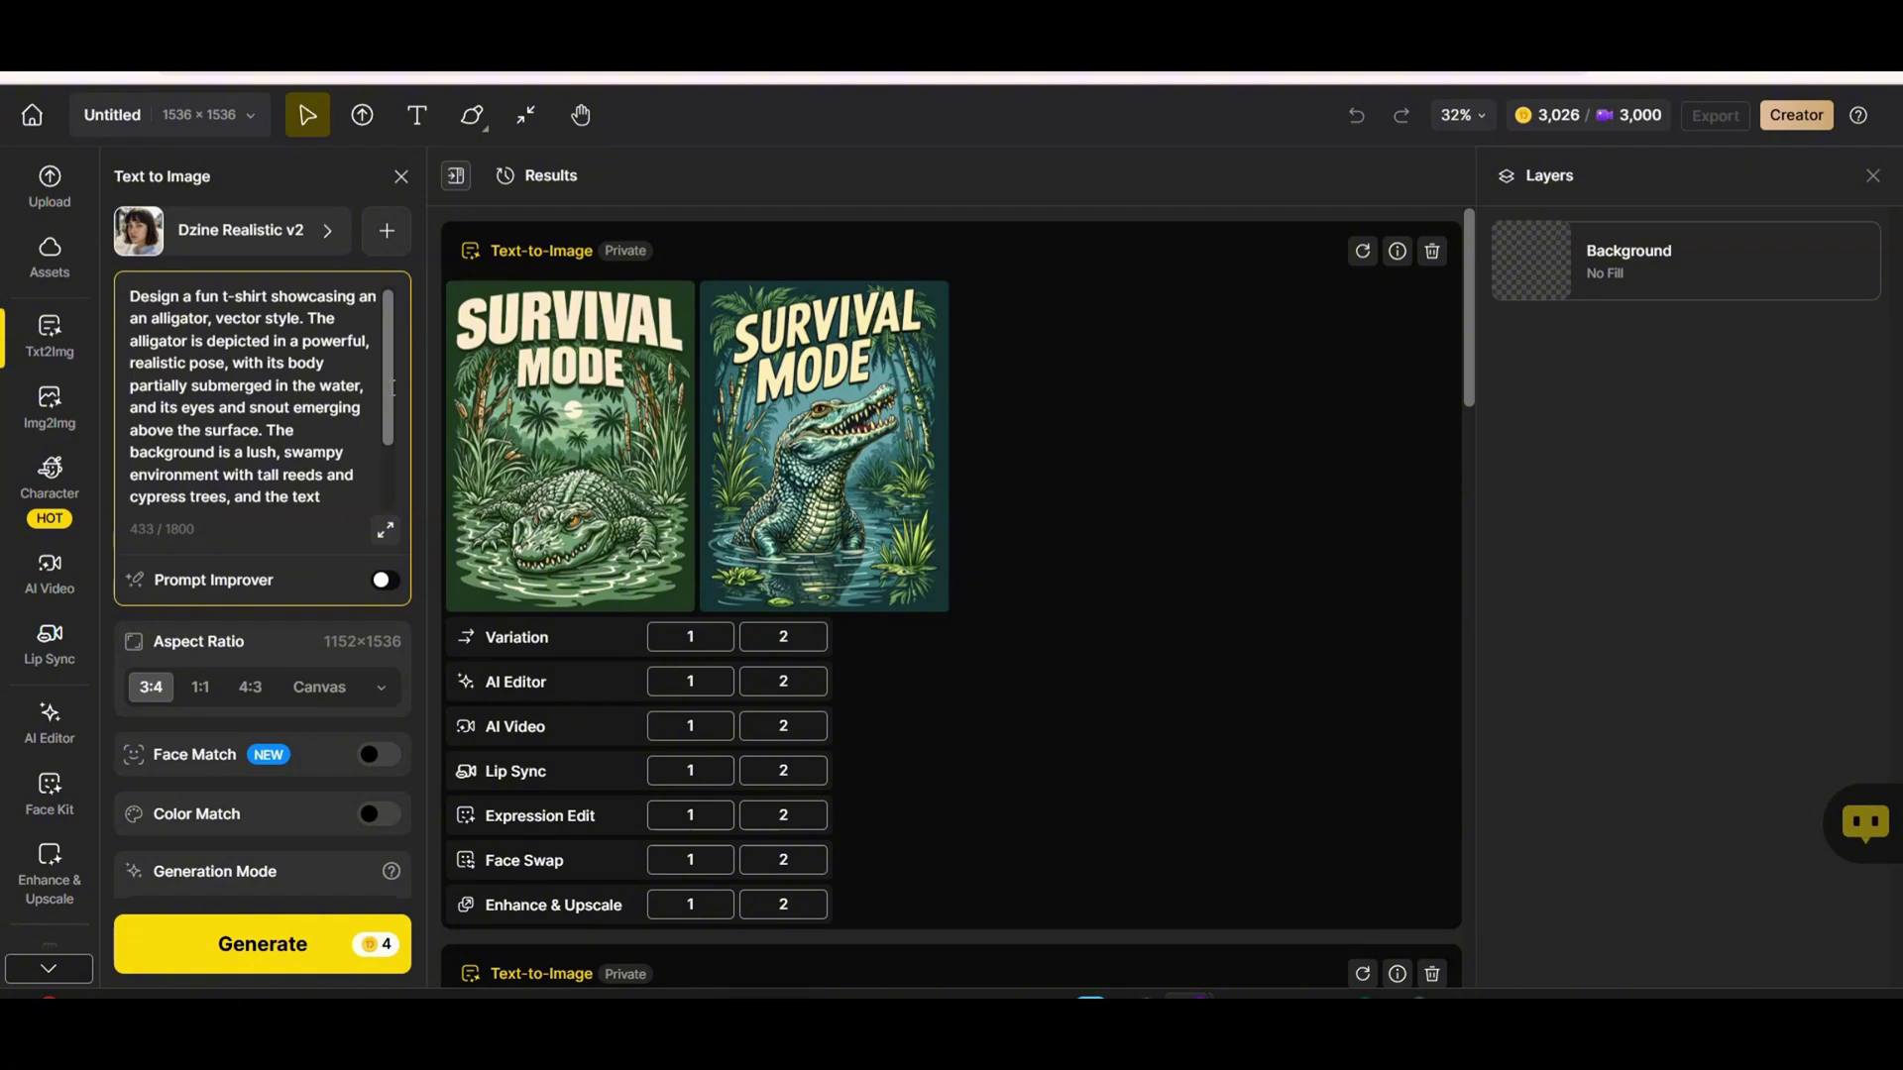
{"action": "left_click_drag", "start_coordinate": [393, 385], "coordinate": [393, 449]}
{"action": "double_click", "coordinate": [347, 459]}
{"action": "type", "text": "design"}
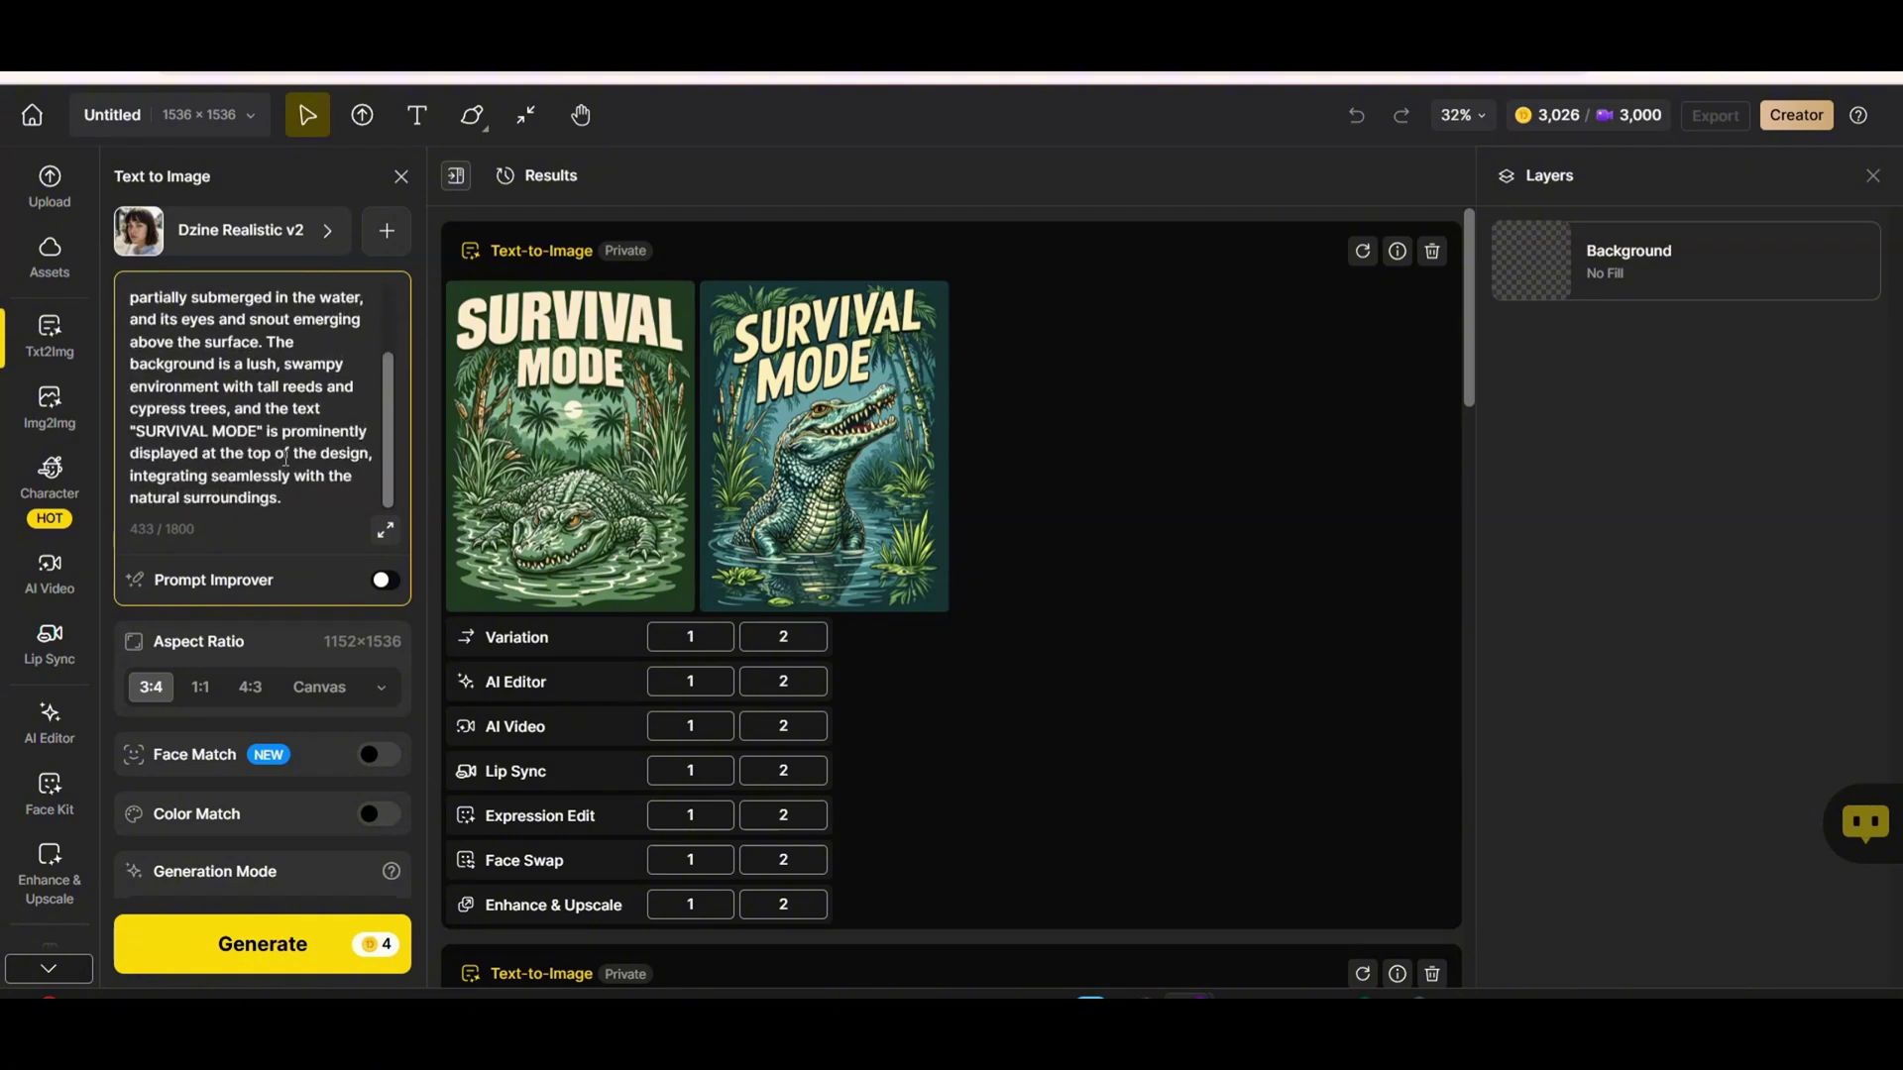
{"action": "type", "text": " in a rough font, integrating"}
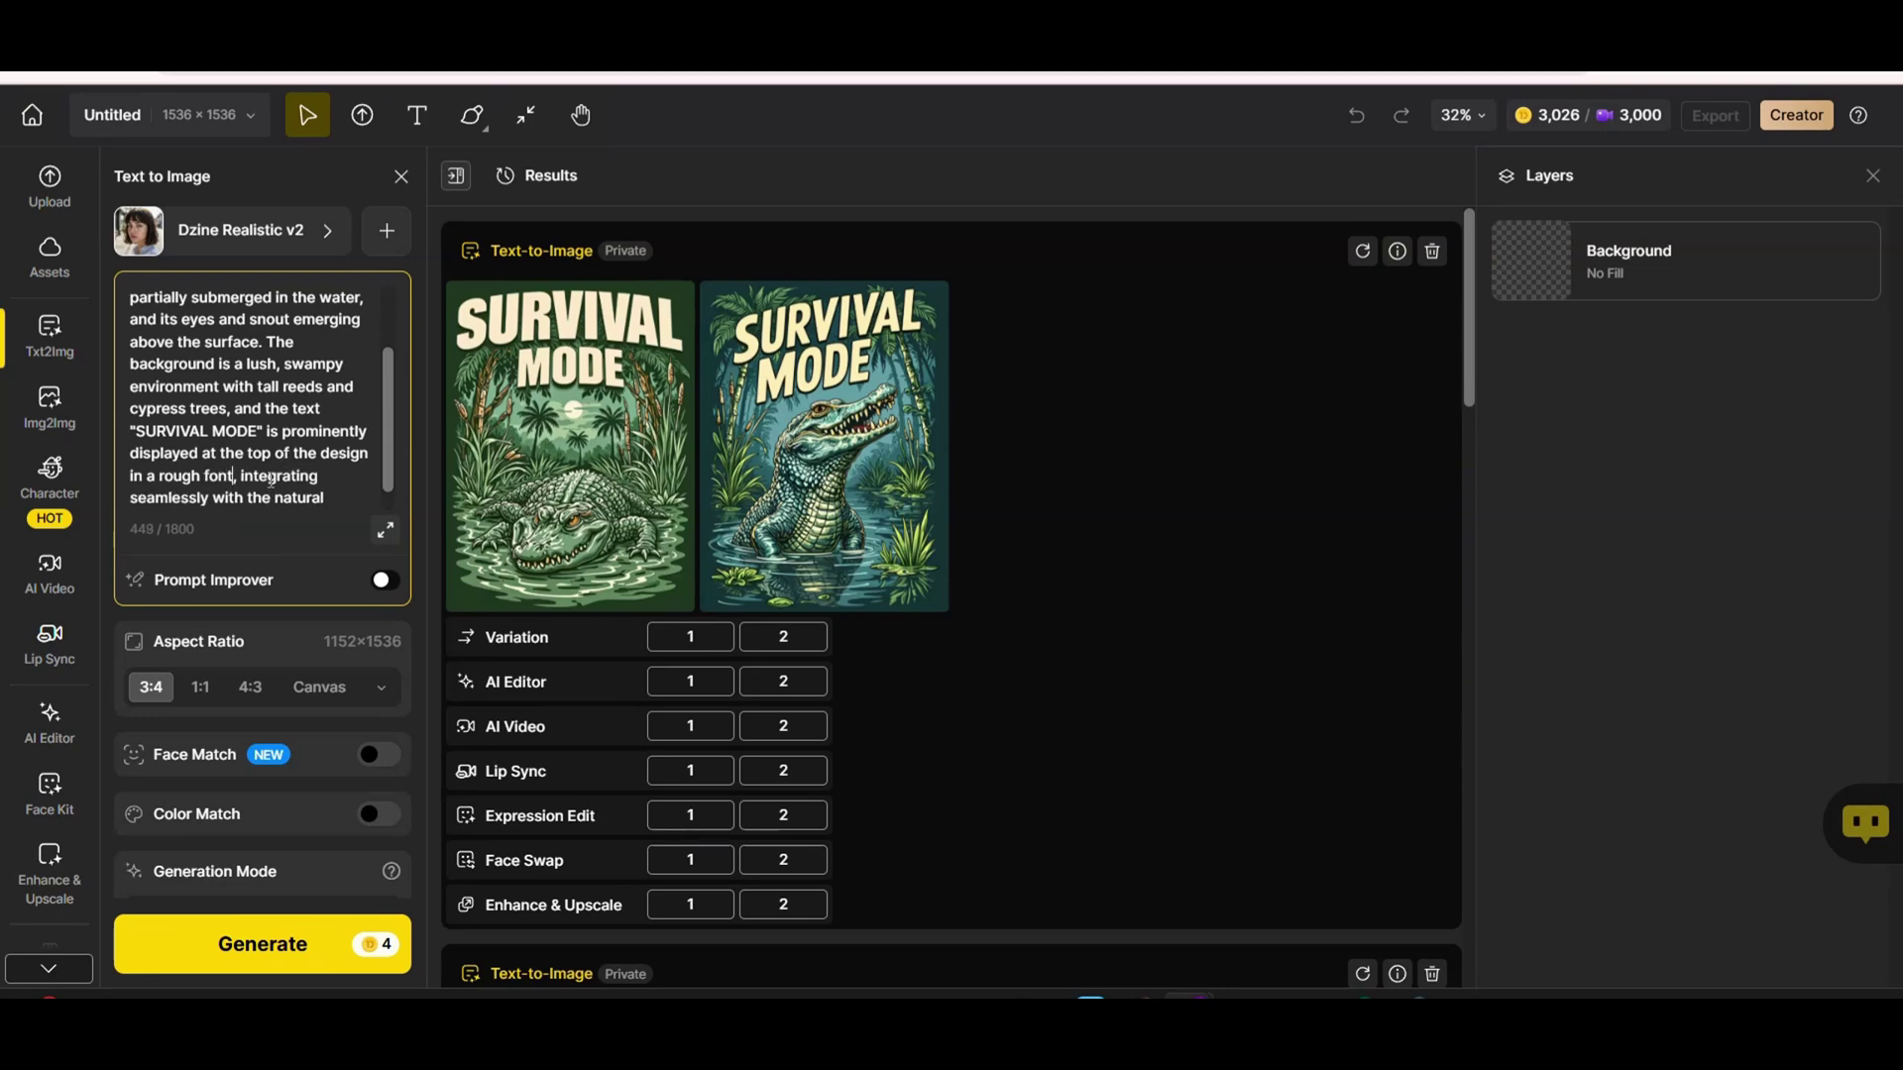
Append ", on a plain background" after "natural surroundings" at the end of the prompt.
{"action": "scroll", "coordinate": [397, 418], "scroll_direction": "up", "scroll_amount": 5}
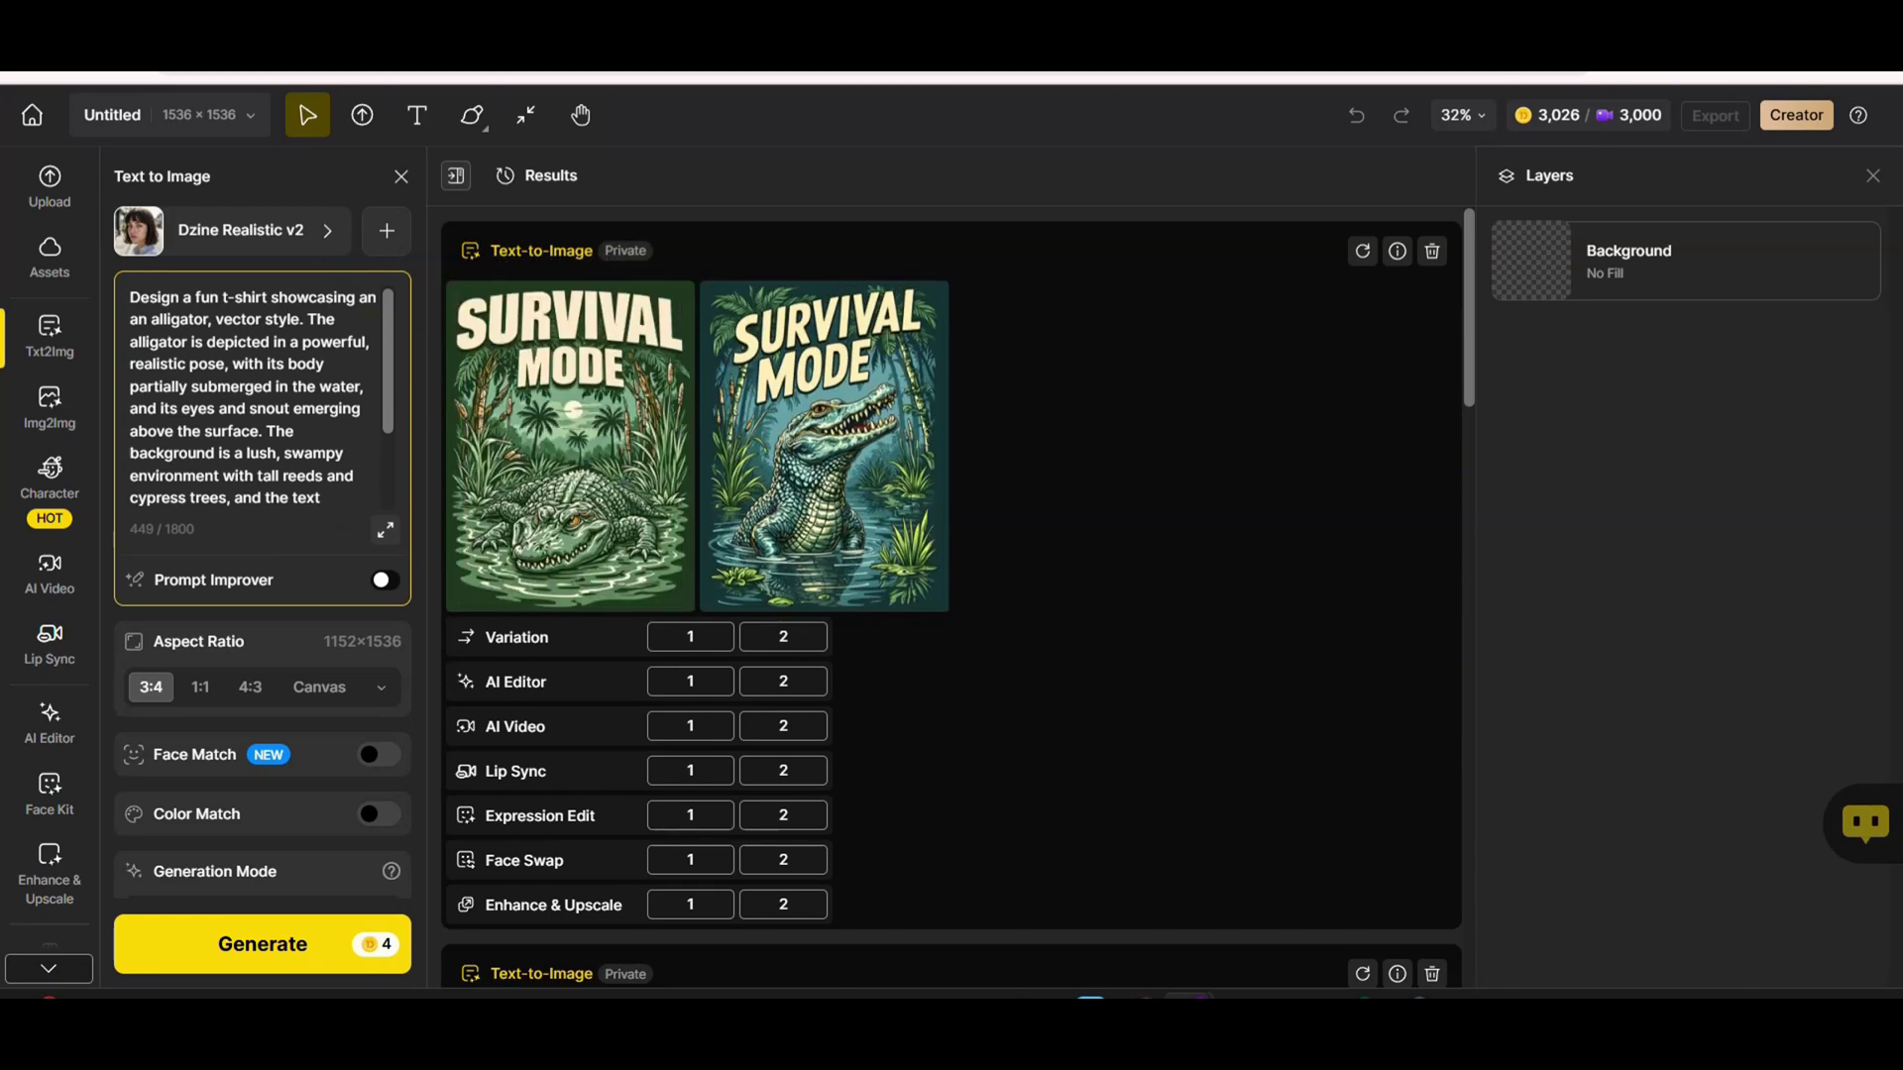
{"action": "scroll", "coordinate": [294, 440], "scroll_direction": "down", "scroll_amount": 3}
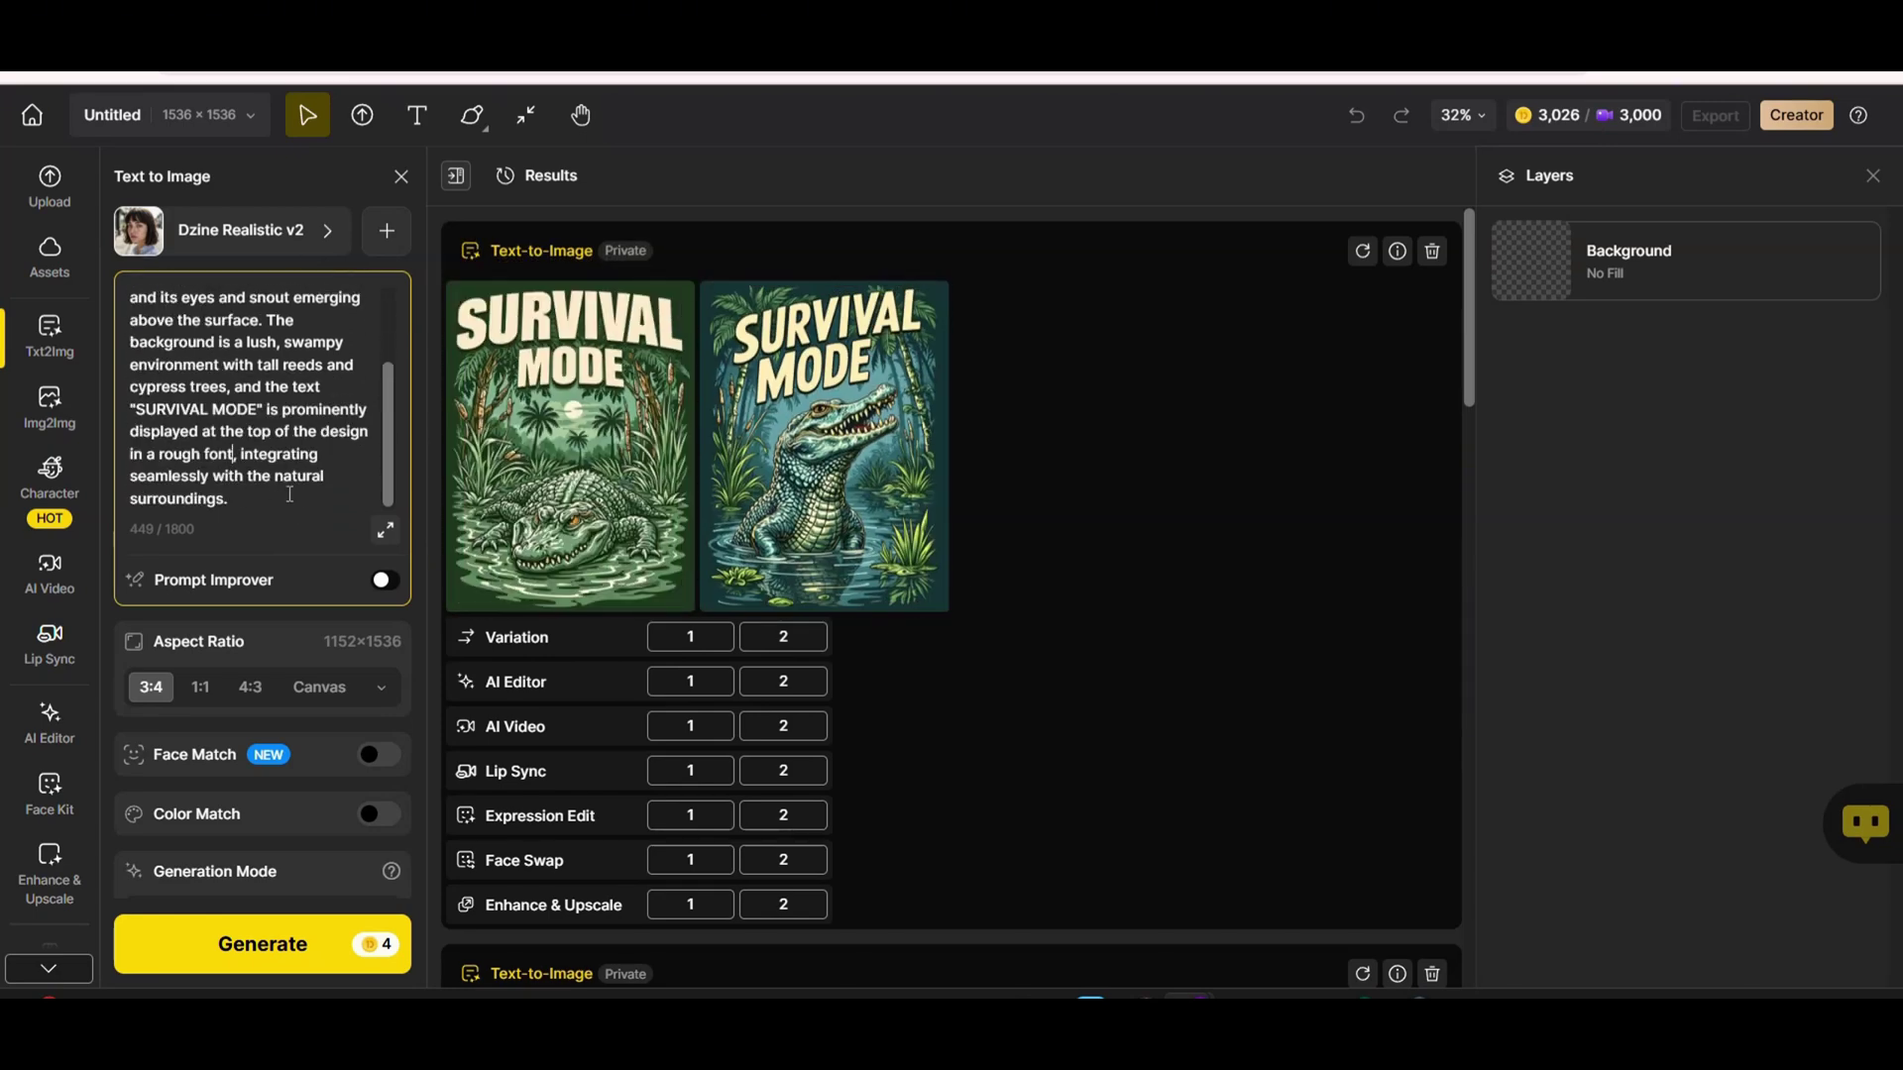
{"action": "key", "text": "BackSpace"}
{"action": "type", "text": ", on a plain background"}
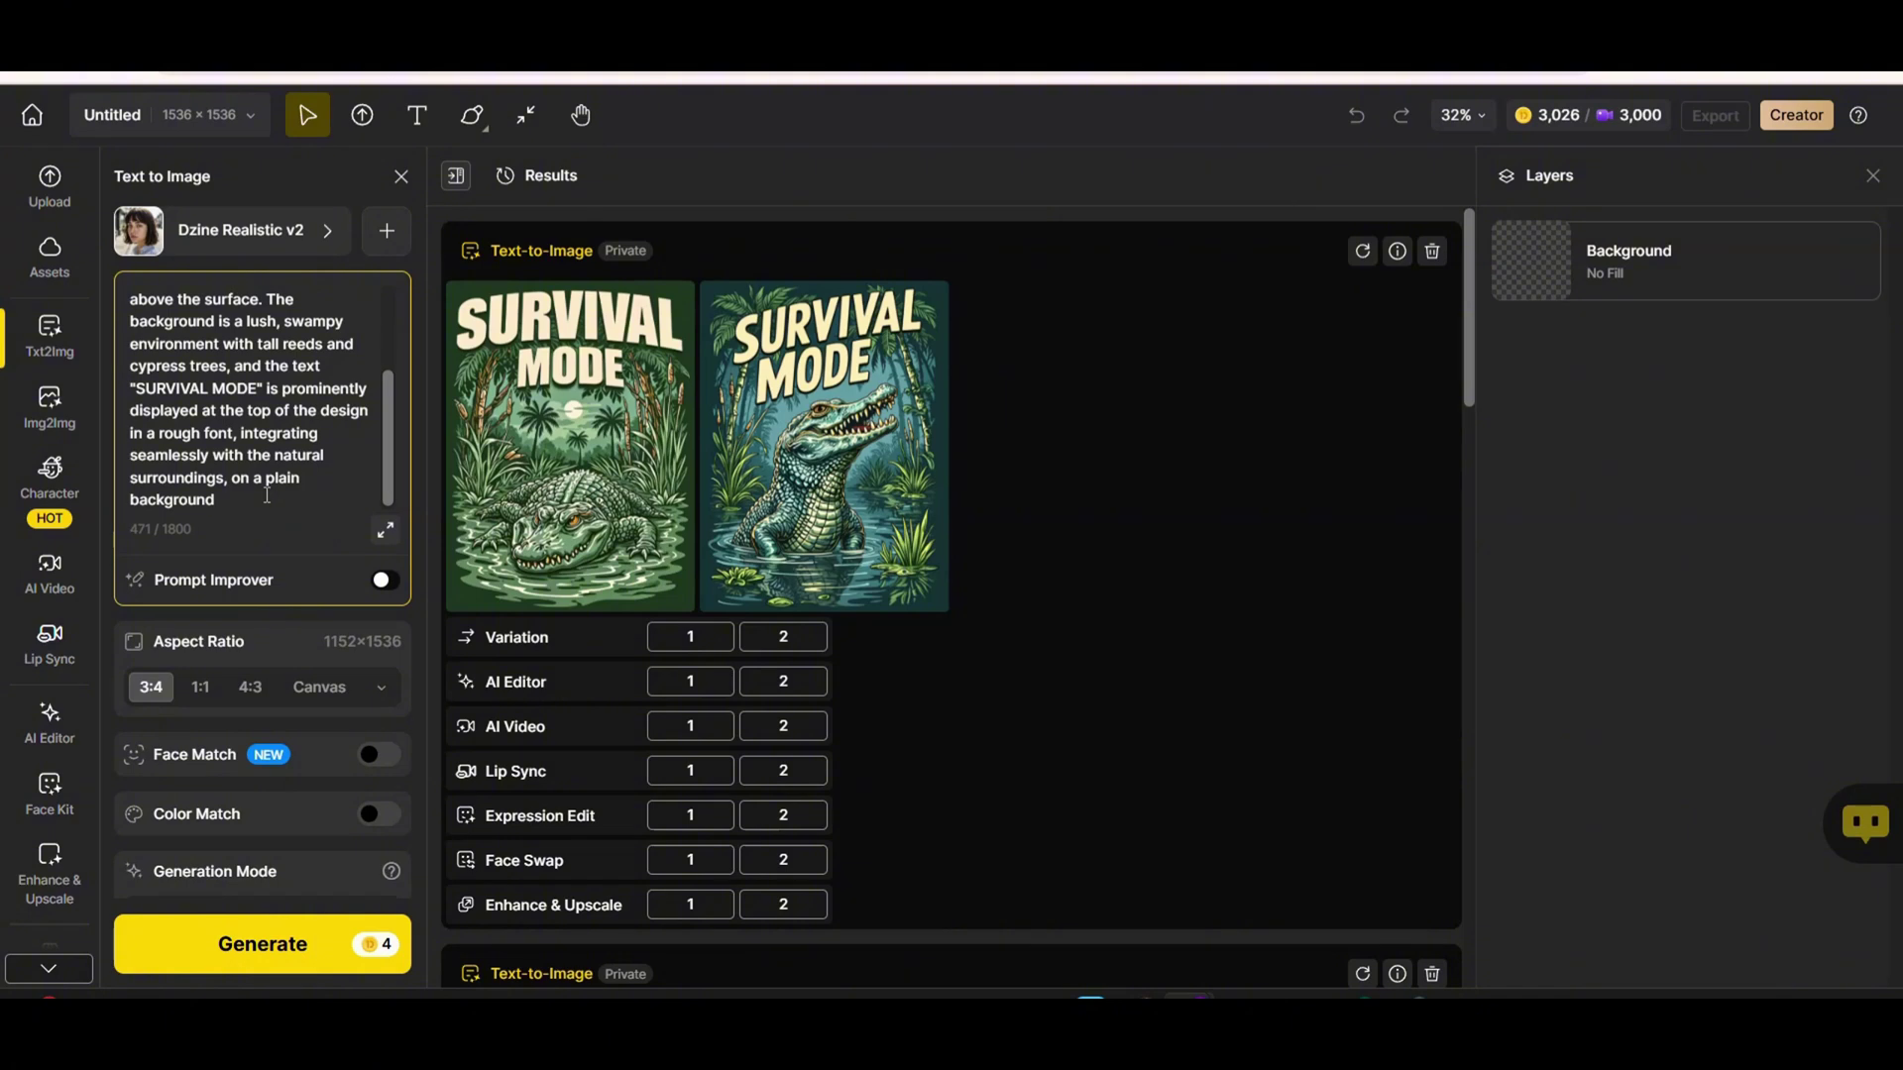
{"action": "type", "text": ", clean lines"}
{"action": "left_click_drag", "start_coordinate": [330, 504], "coordinate": [224, 512]}
End the prompt with "The design is perfect for screen printing", generate the images and preview the first result.
{"action": "type", "text": ". The design is"}
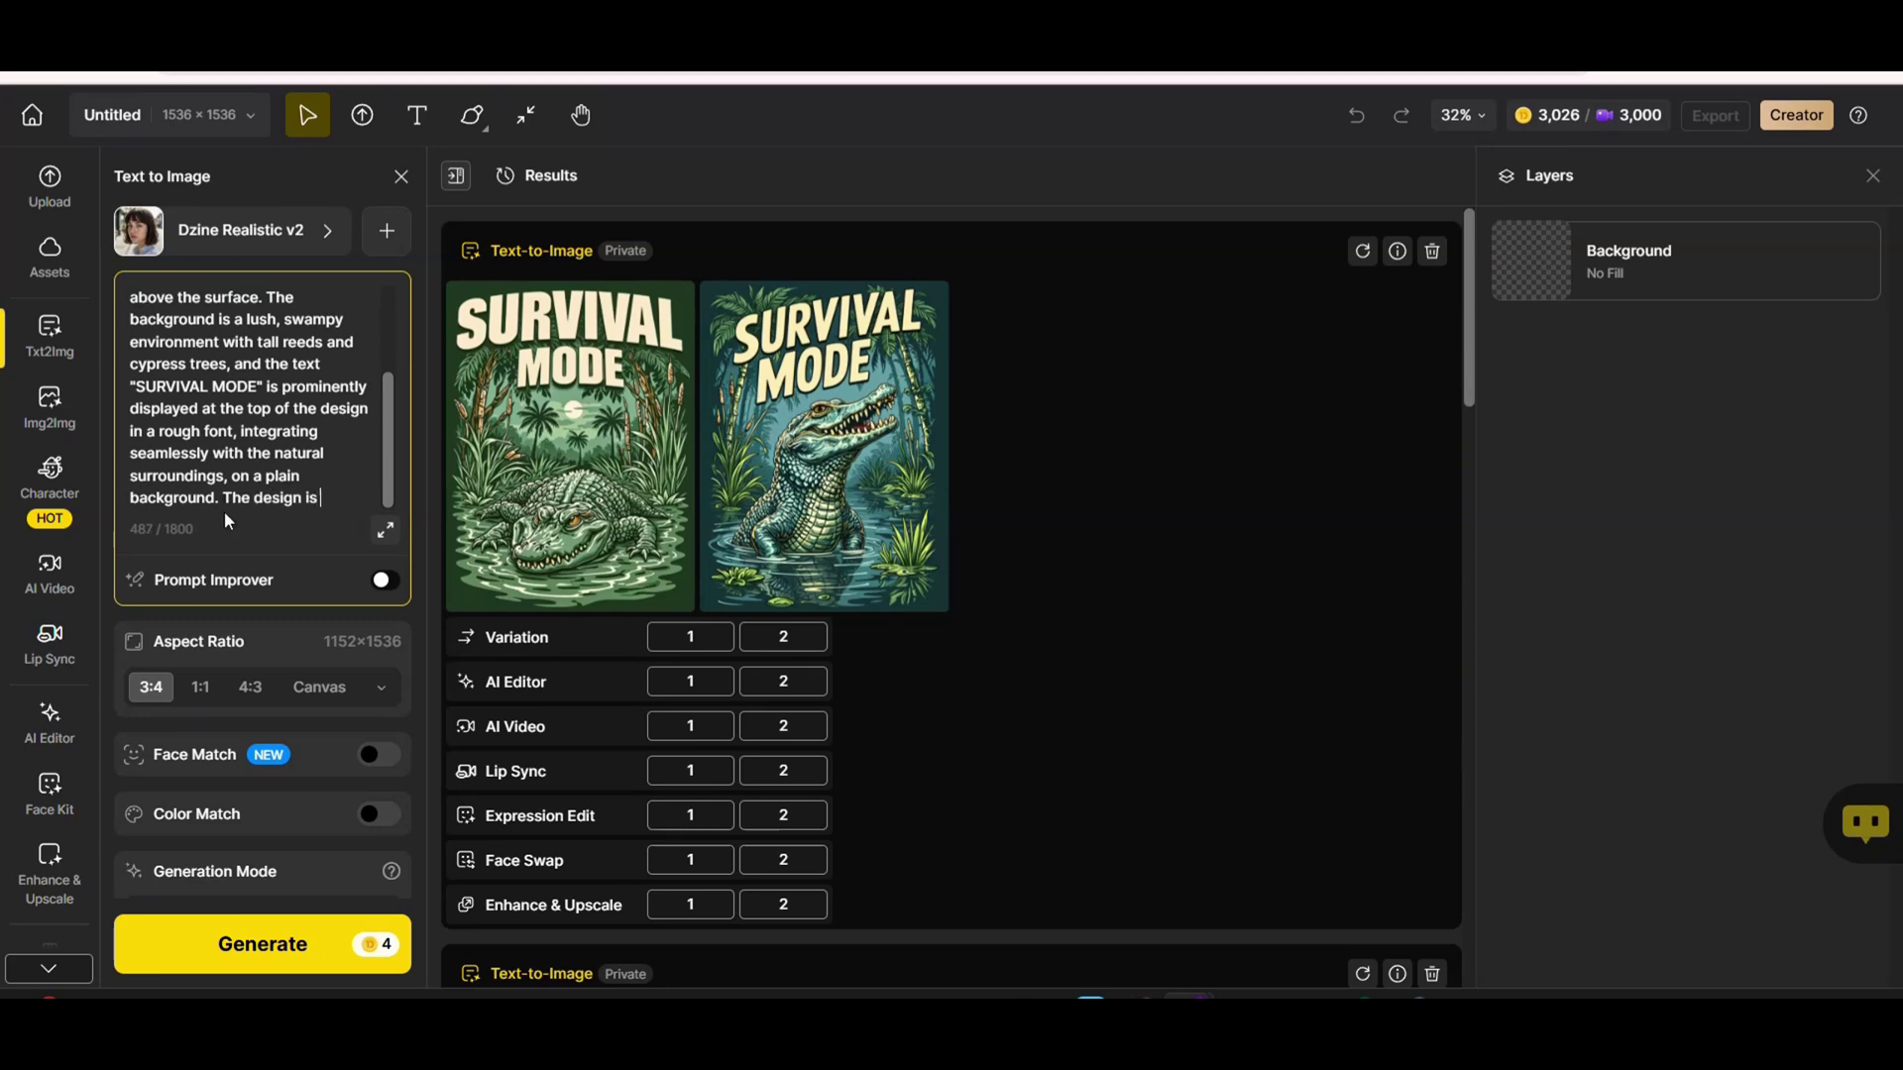
{"action": "type", "text": " perfect for"}
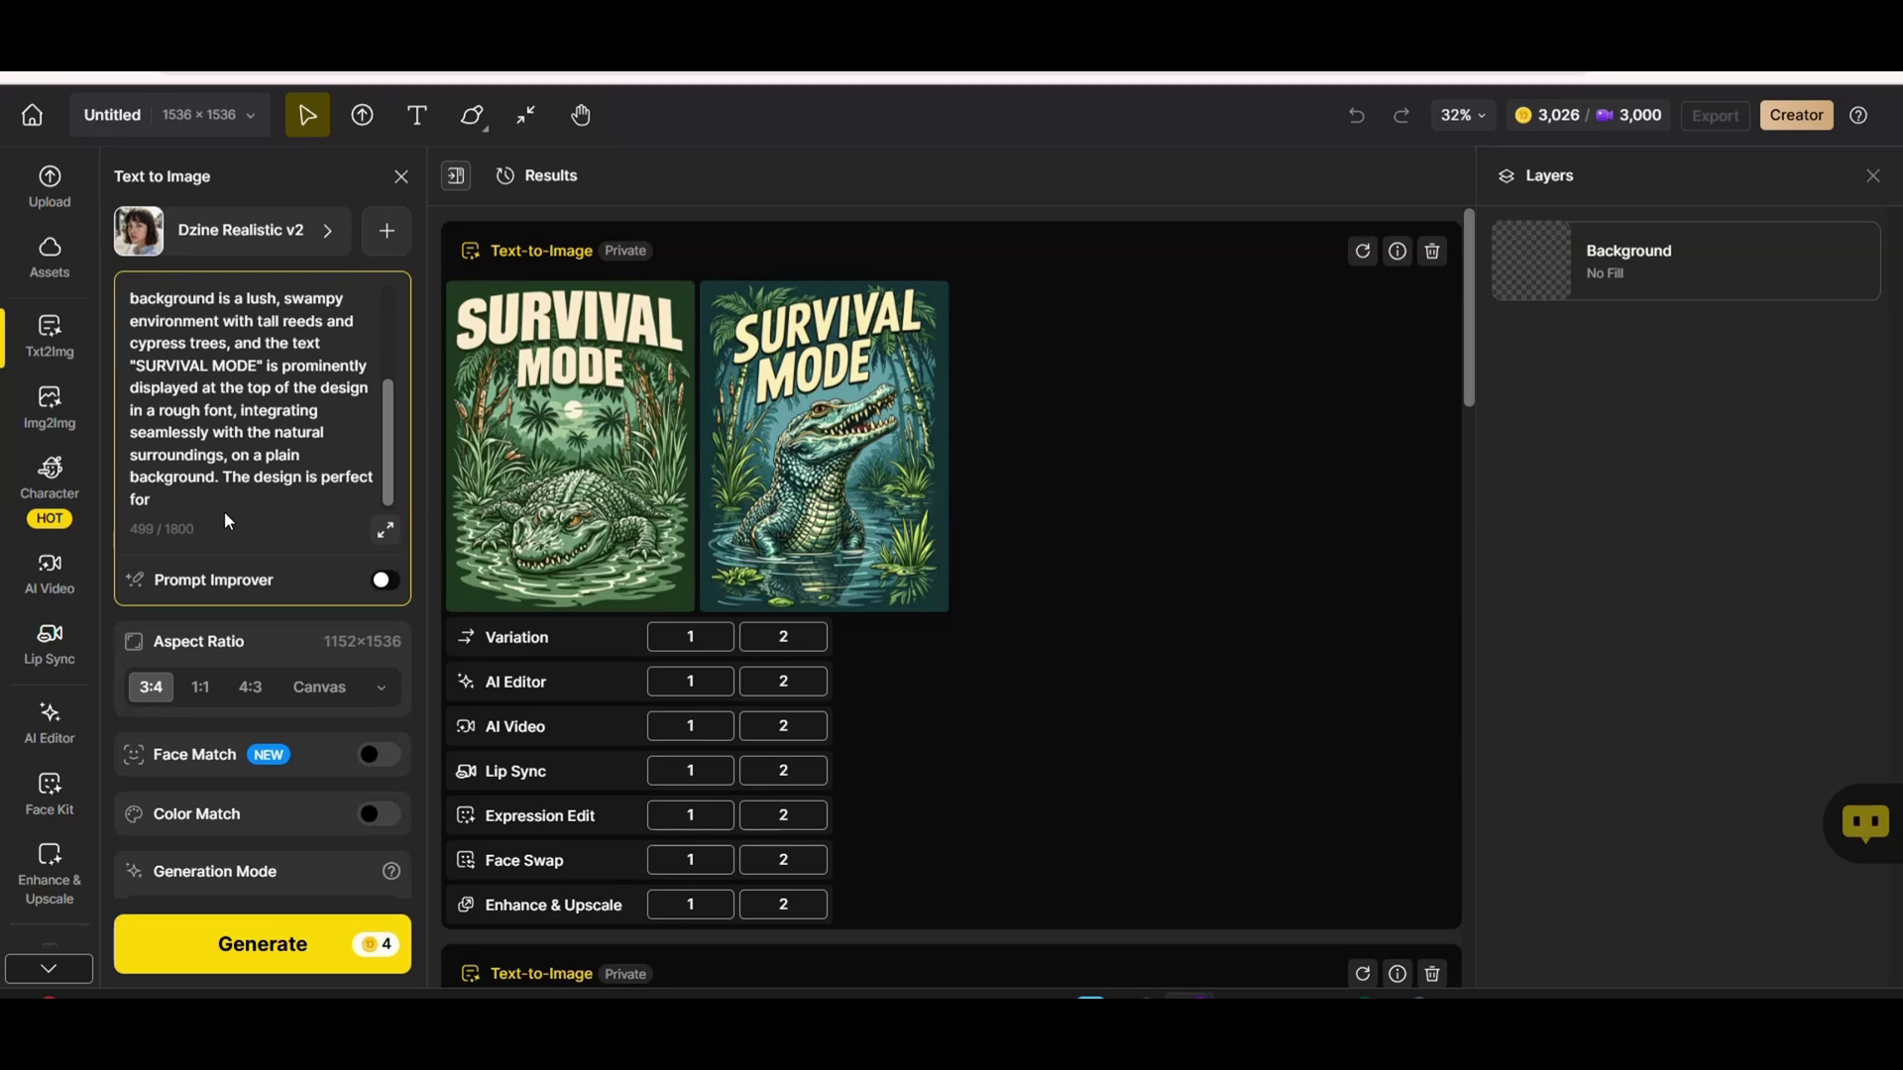
{"action": "type", "text": " screen printing"}
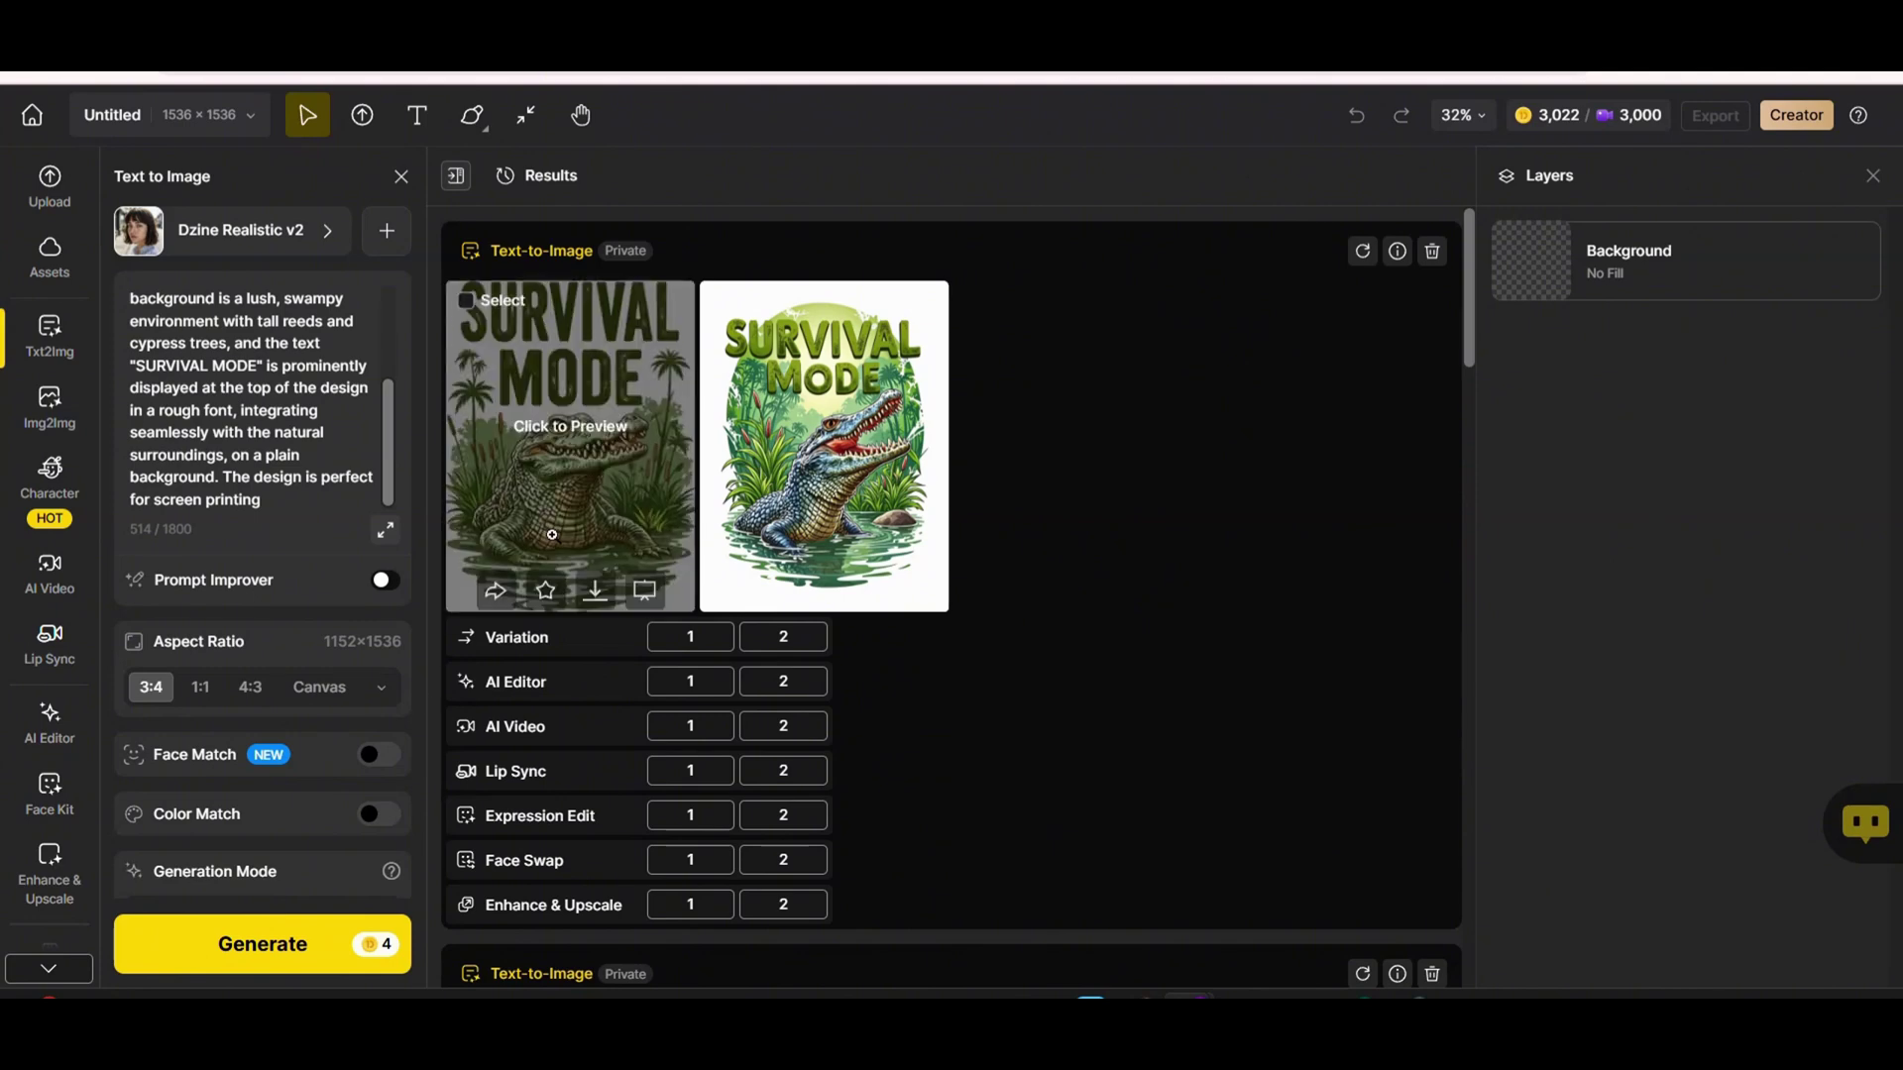
{"action": "left_click", "coordinate": [560, 465]}
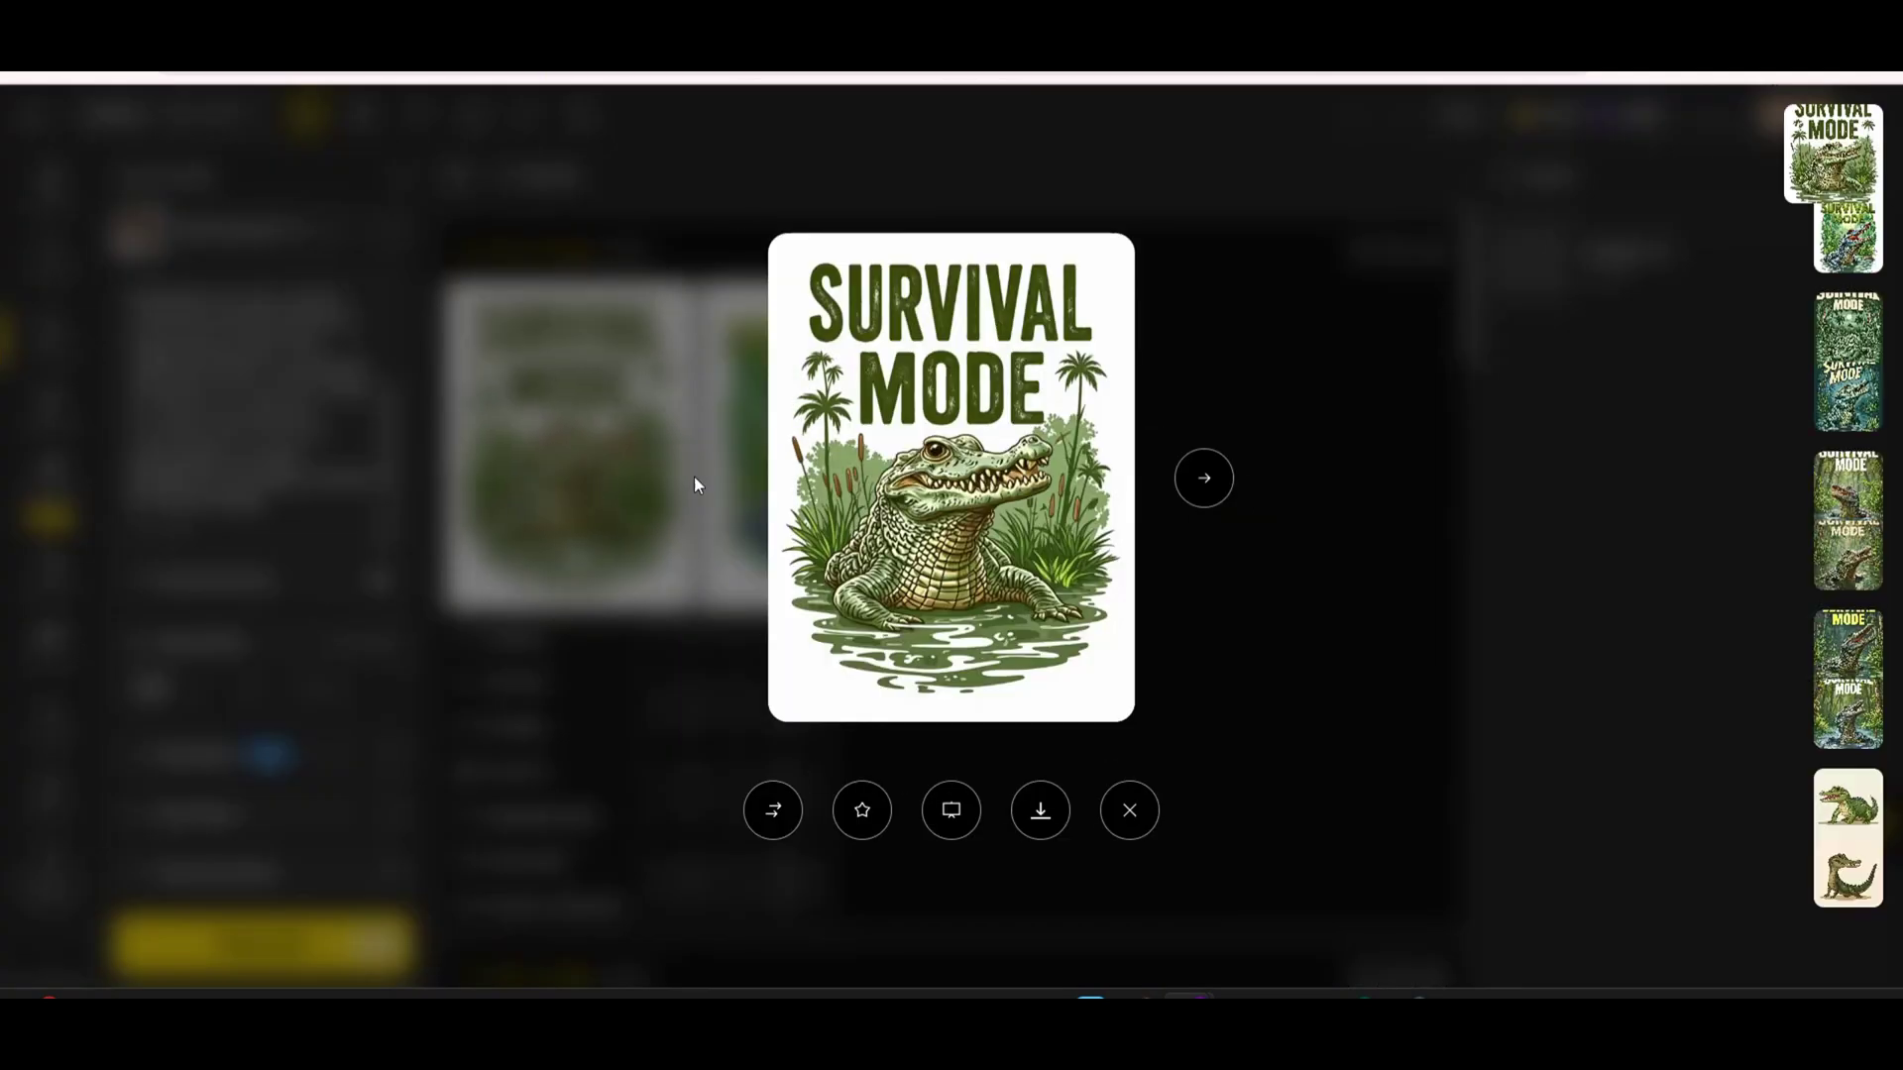
{"action": "left_click", "coordinate": [1254, 585]}
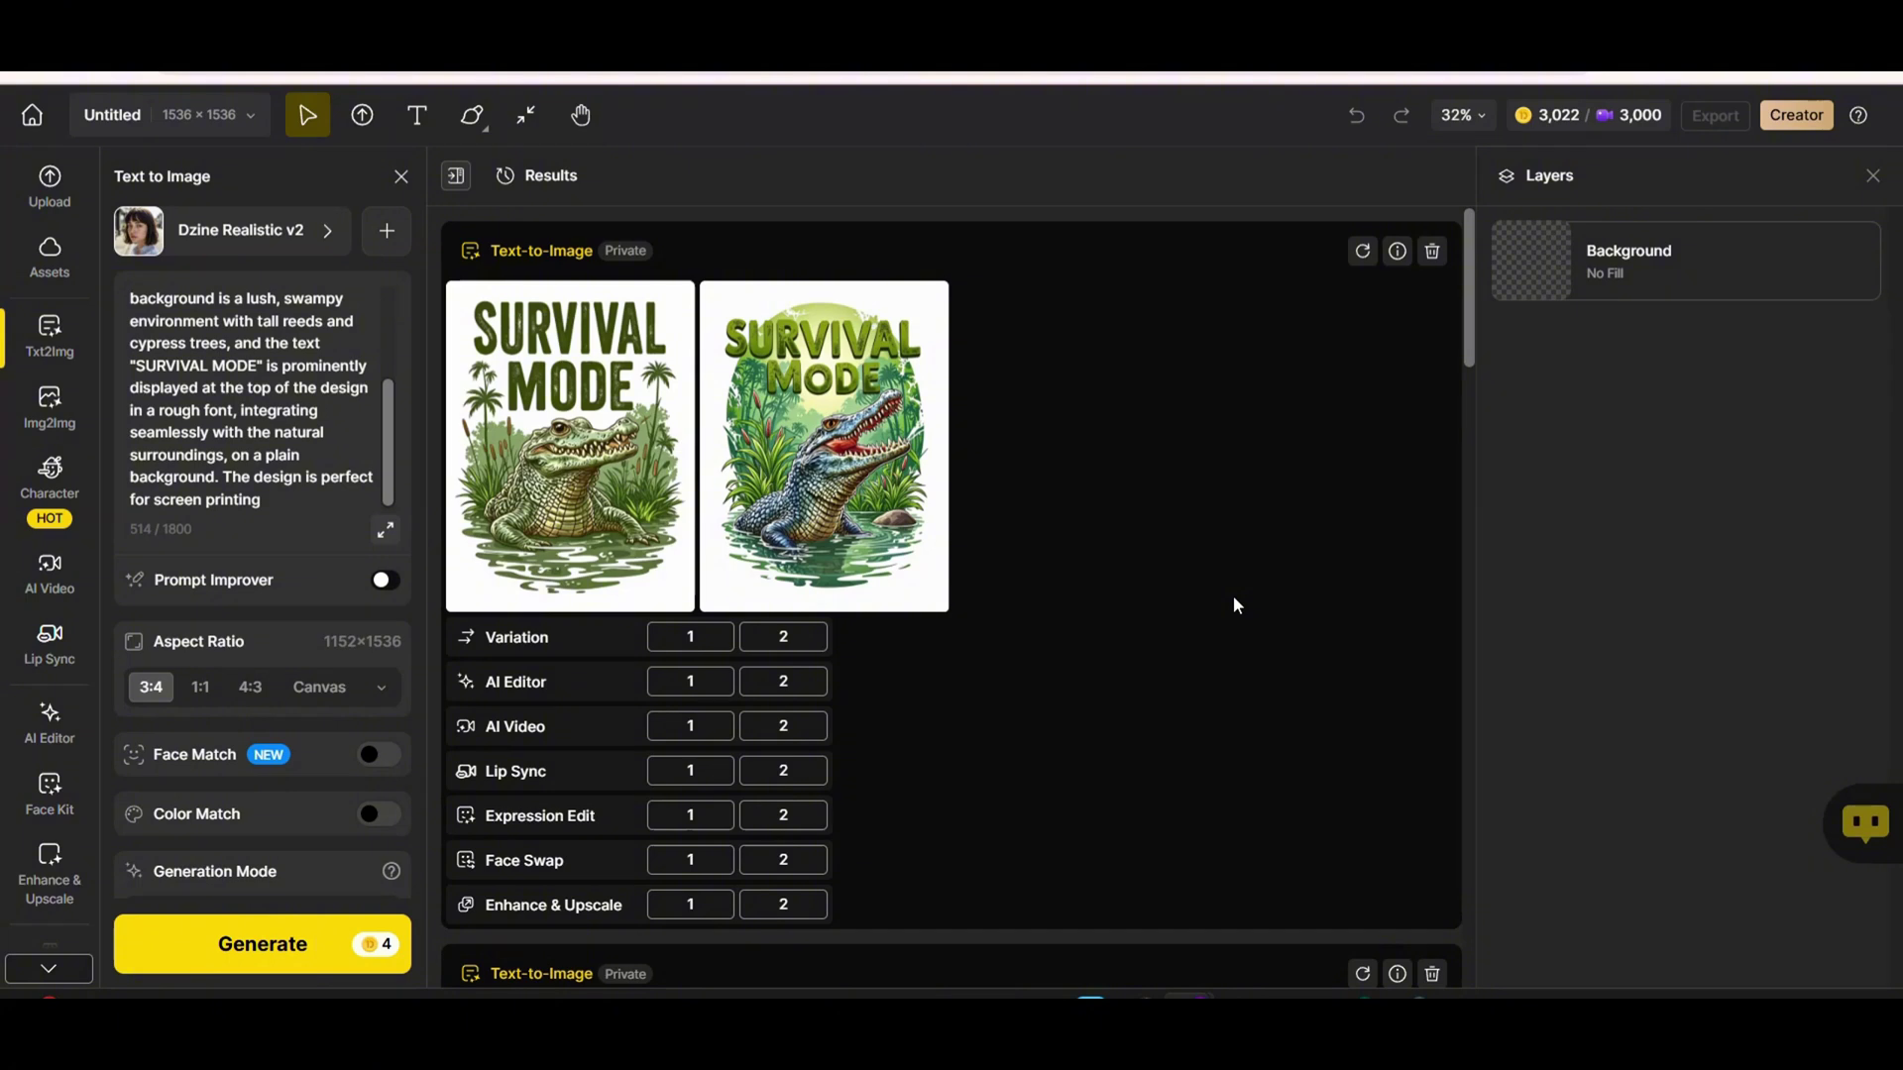
Replace the whole prompt with the copied one for a retro-themed t-shirt of a penguin in aviator goggles piloting an old-fashioned airplane.
{"action": "left_click_drag", "start_coordinate": [297, 500], "coordinate": [203, 304]}
{"action": "key", "text": "BackSpace"}
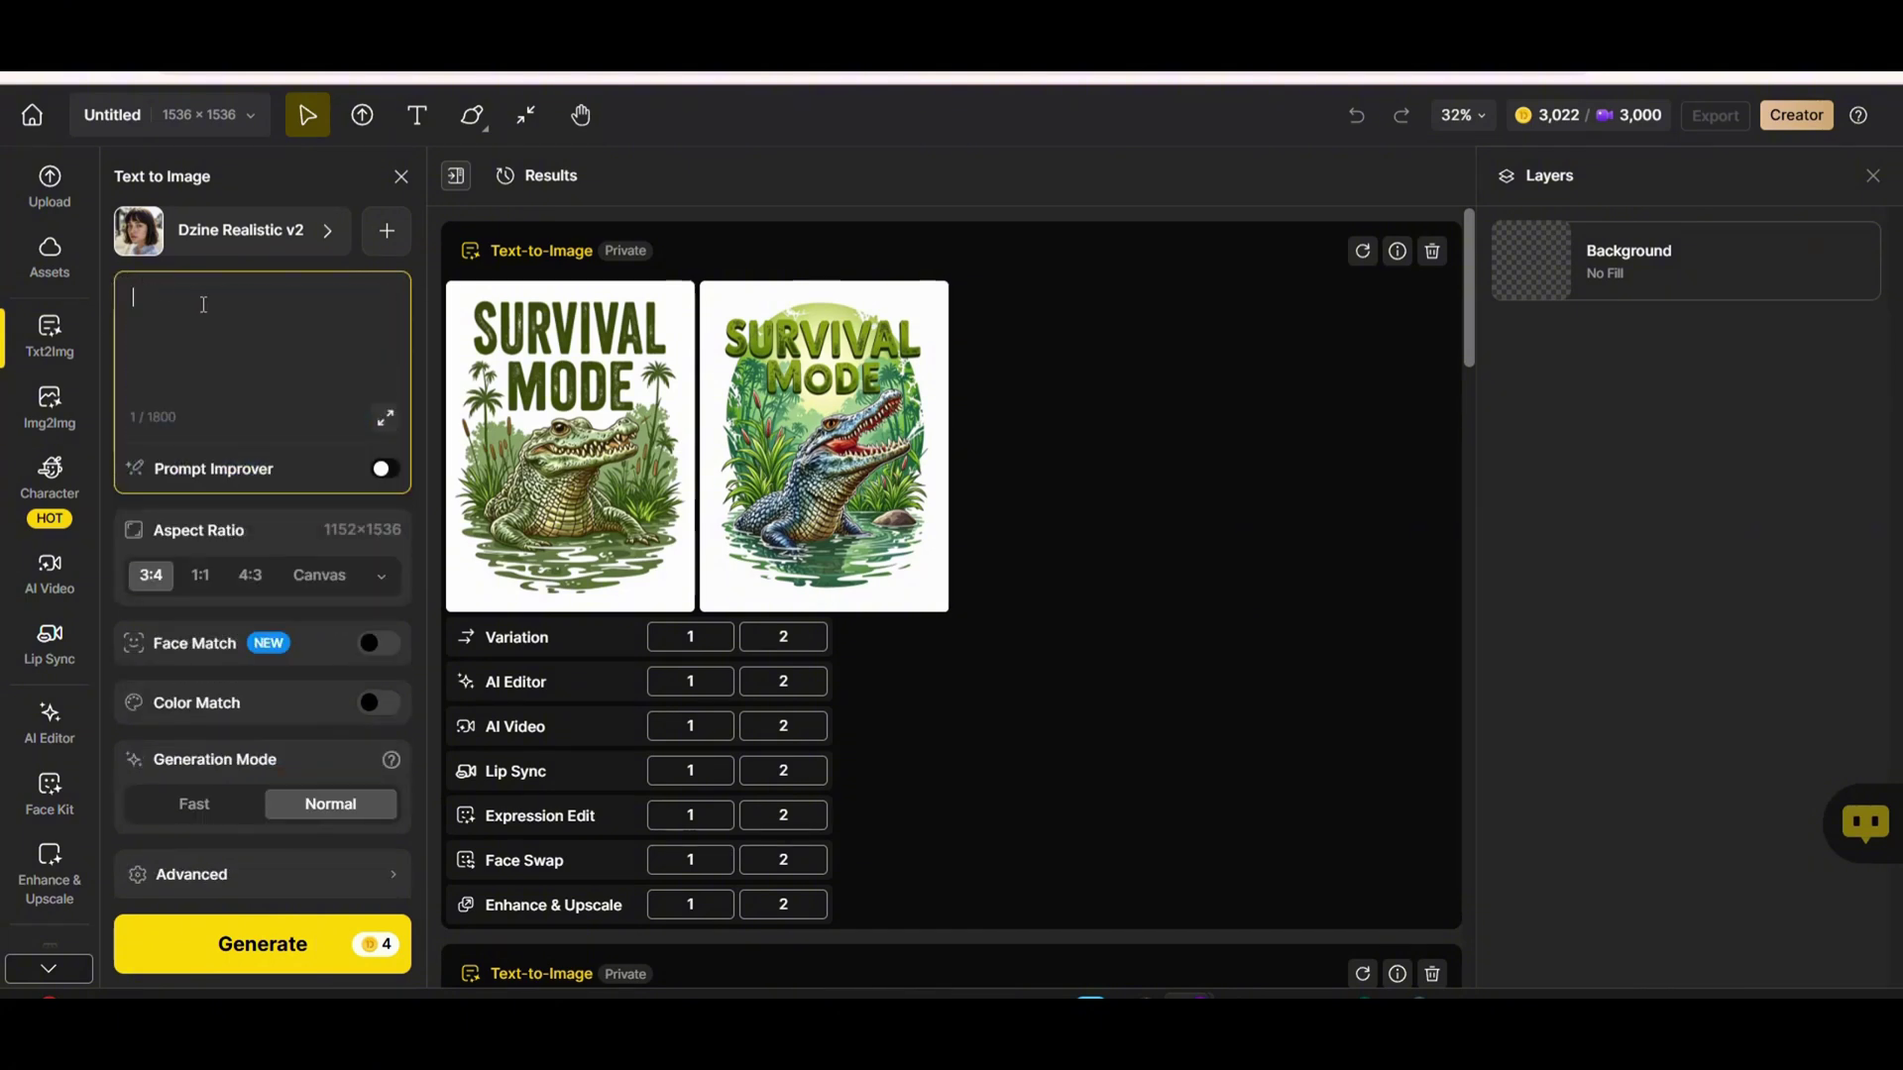
{"action": "key", "text": "ctrl+v"}
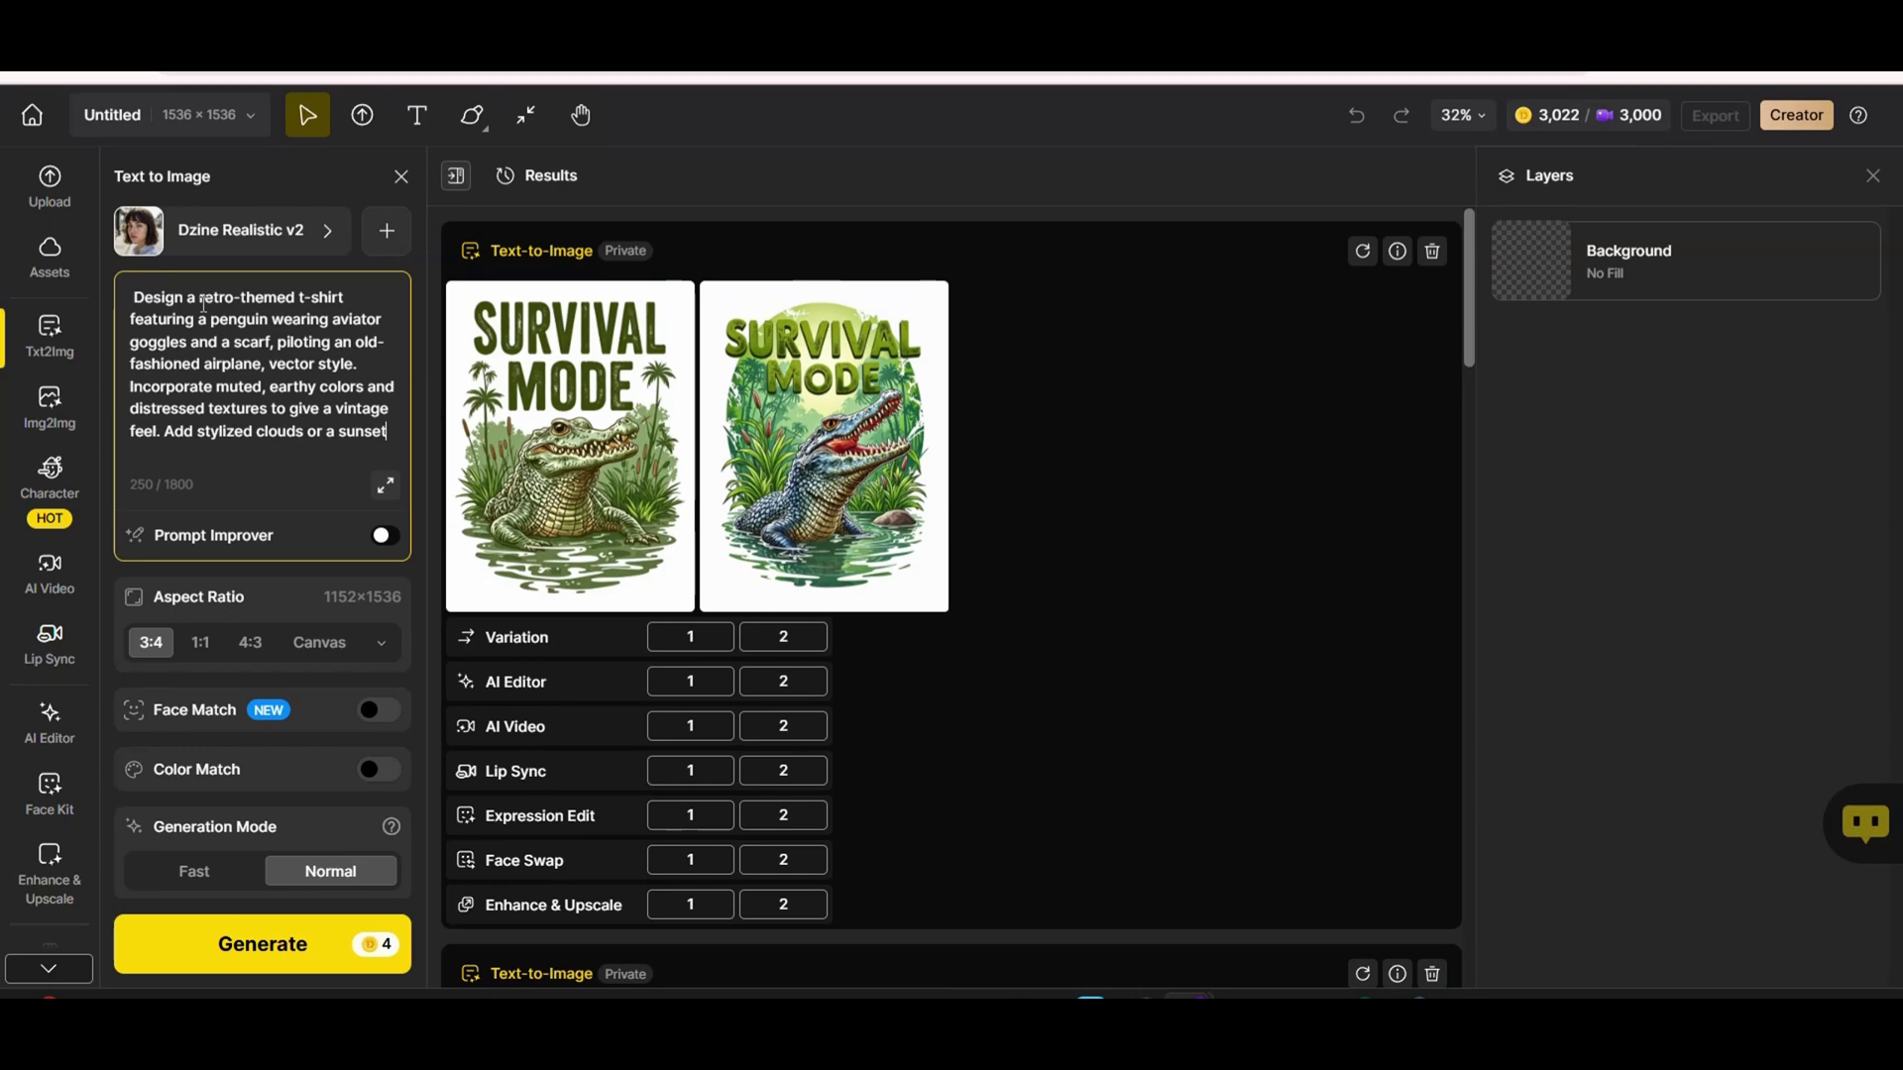
{"action": "left_click", "coordinate": [135, 305]}
{"action": "key", "text": "BackSpace"}
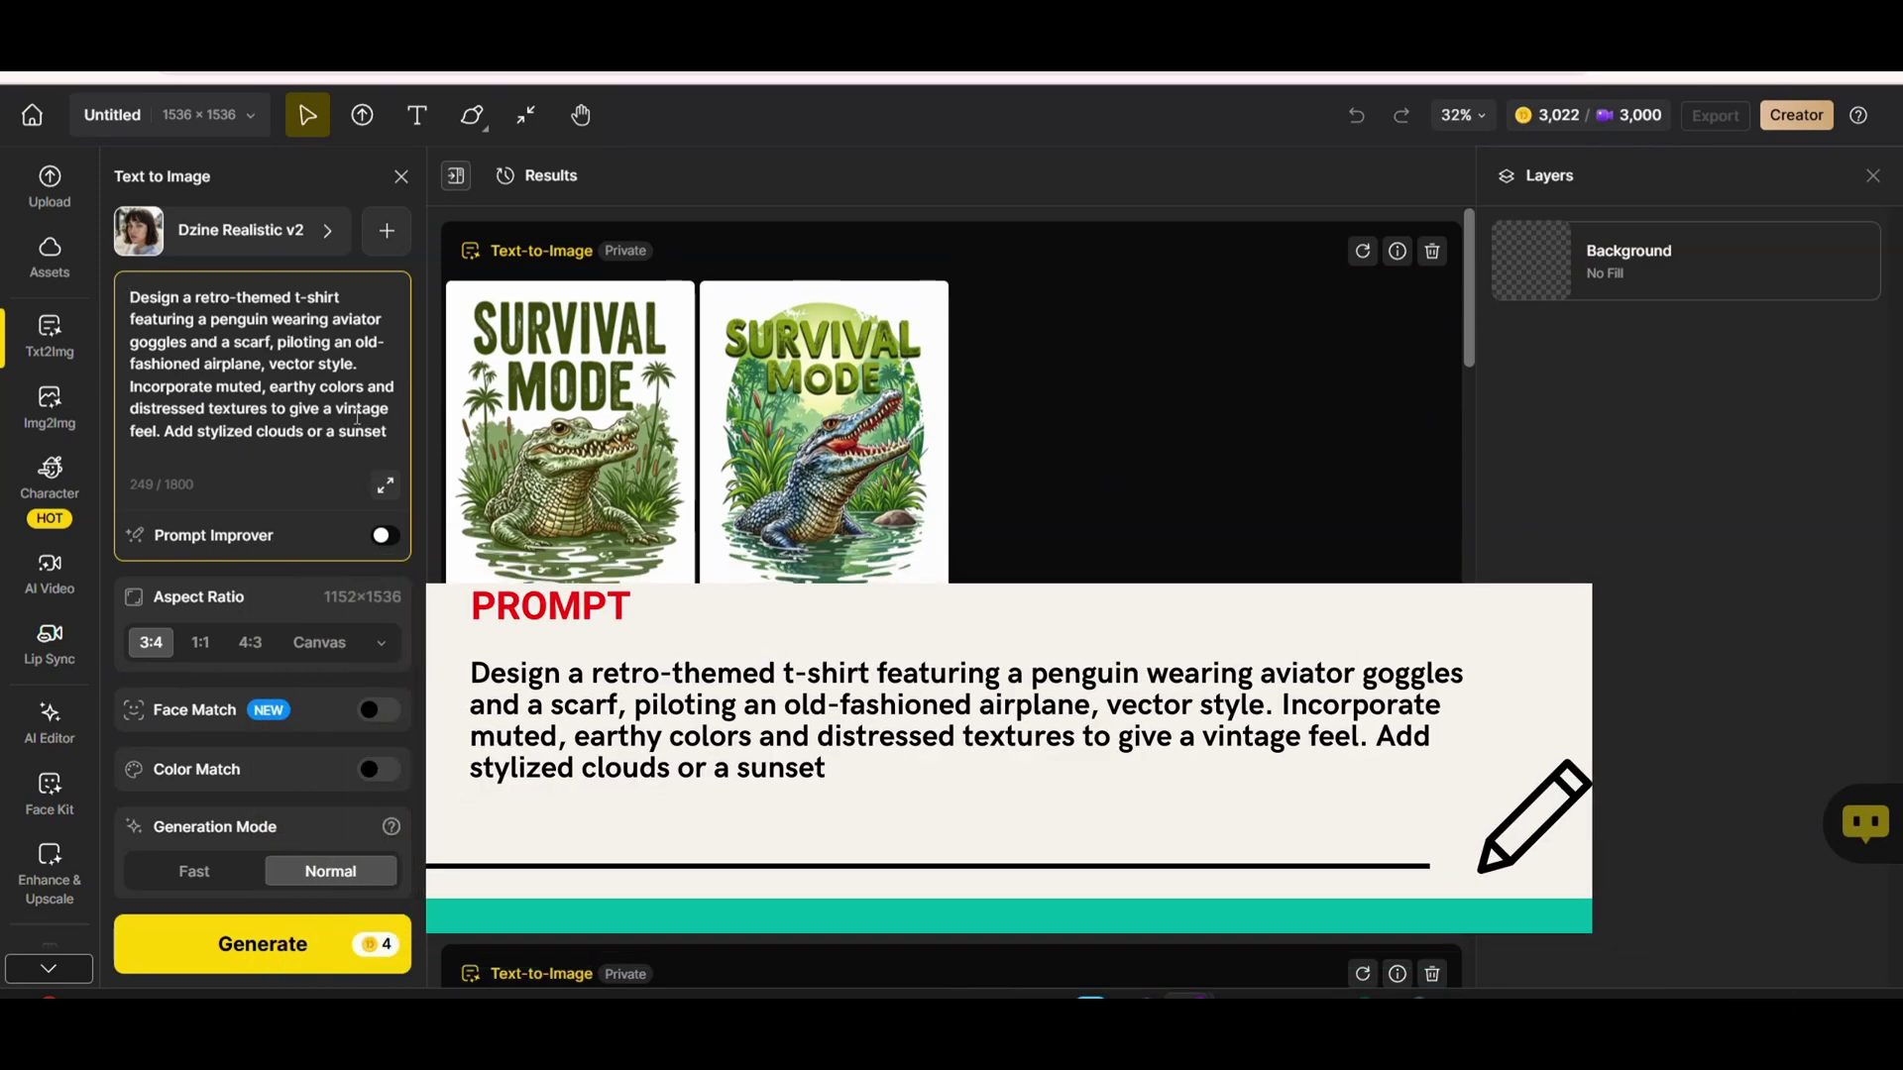
Generate the retro penguin pilot images and preview the second result.
{"action": "left_click", "coordinate": [296, 949]}
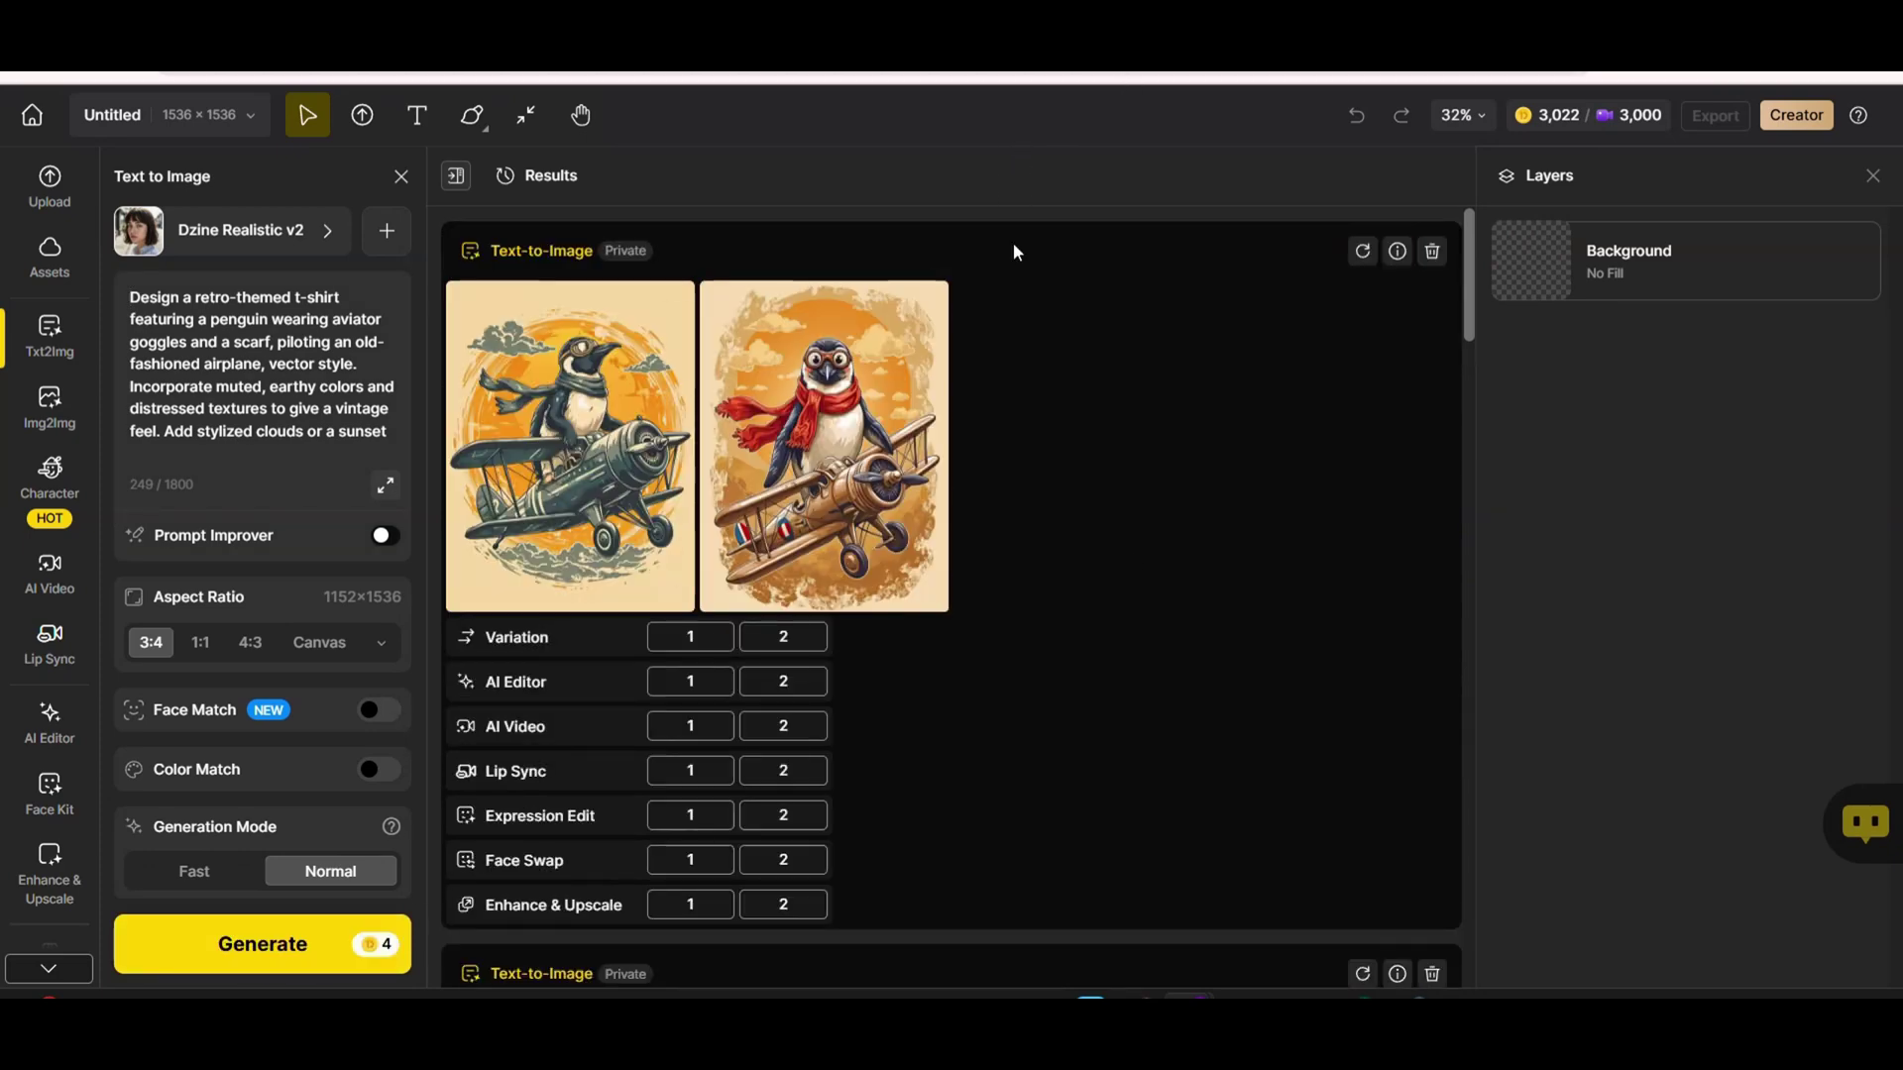
{"action": "left_click", "coordinate": [848, 371]}
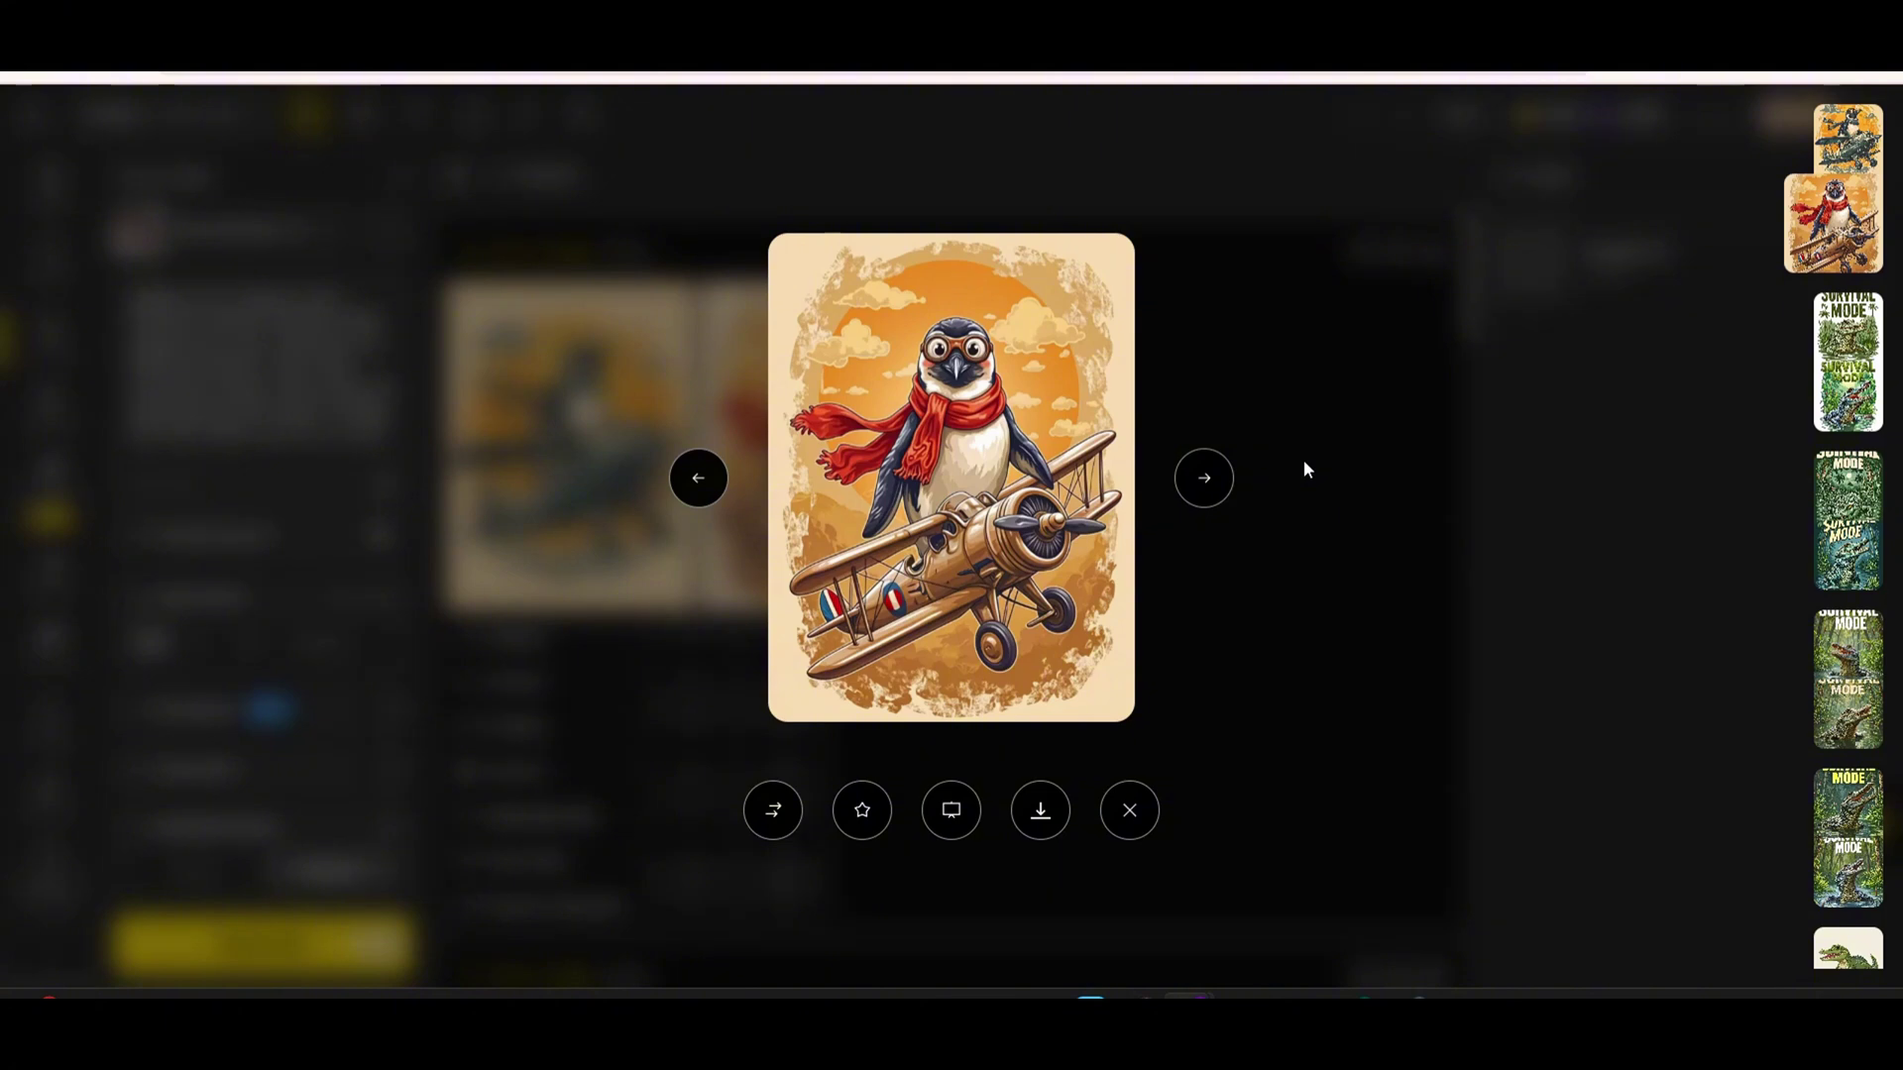
{"action": "left_click", "coordinate": [1114, 812]}
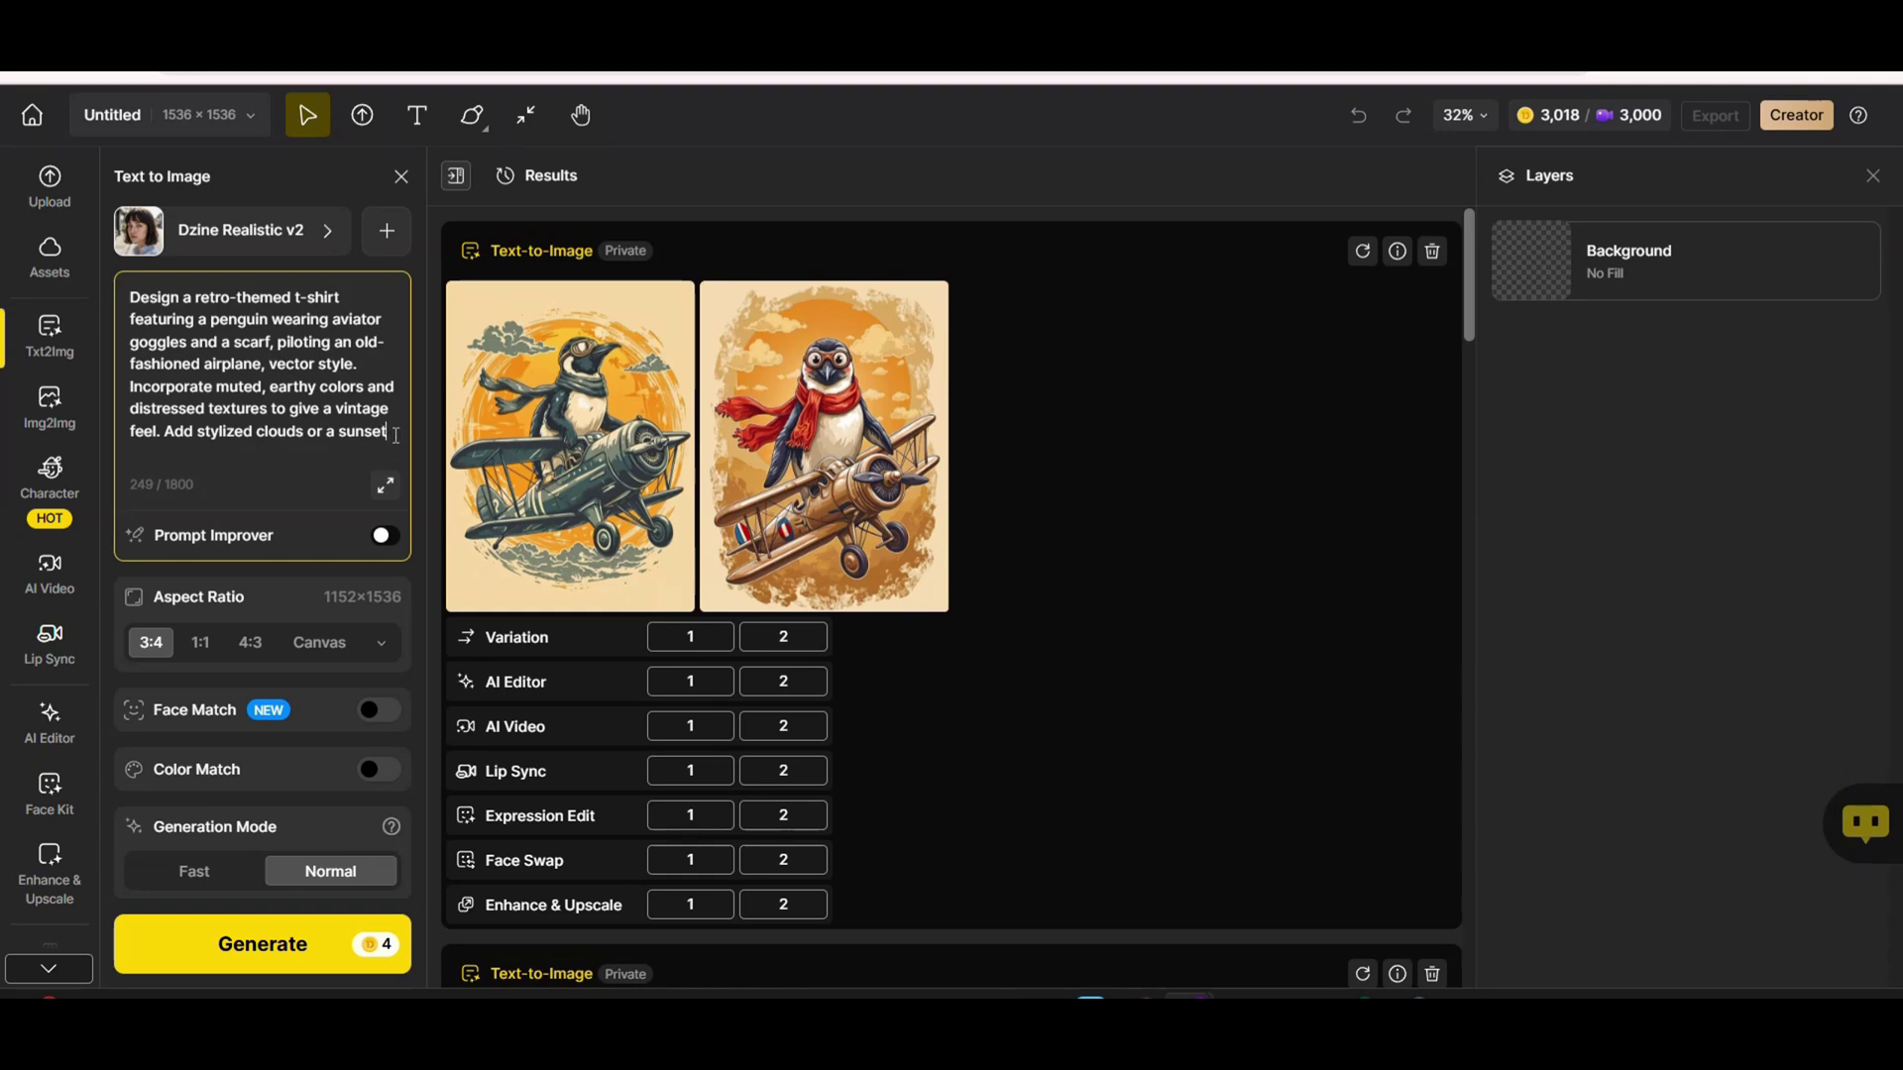
Append ", on a plain background, contour" to the penguin prompt and generate new images.
{"action": "type", "text": ", on a plain "}
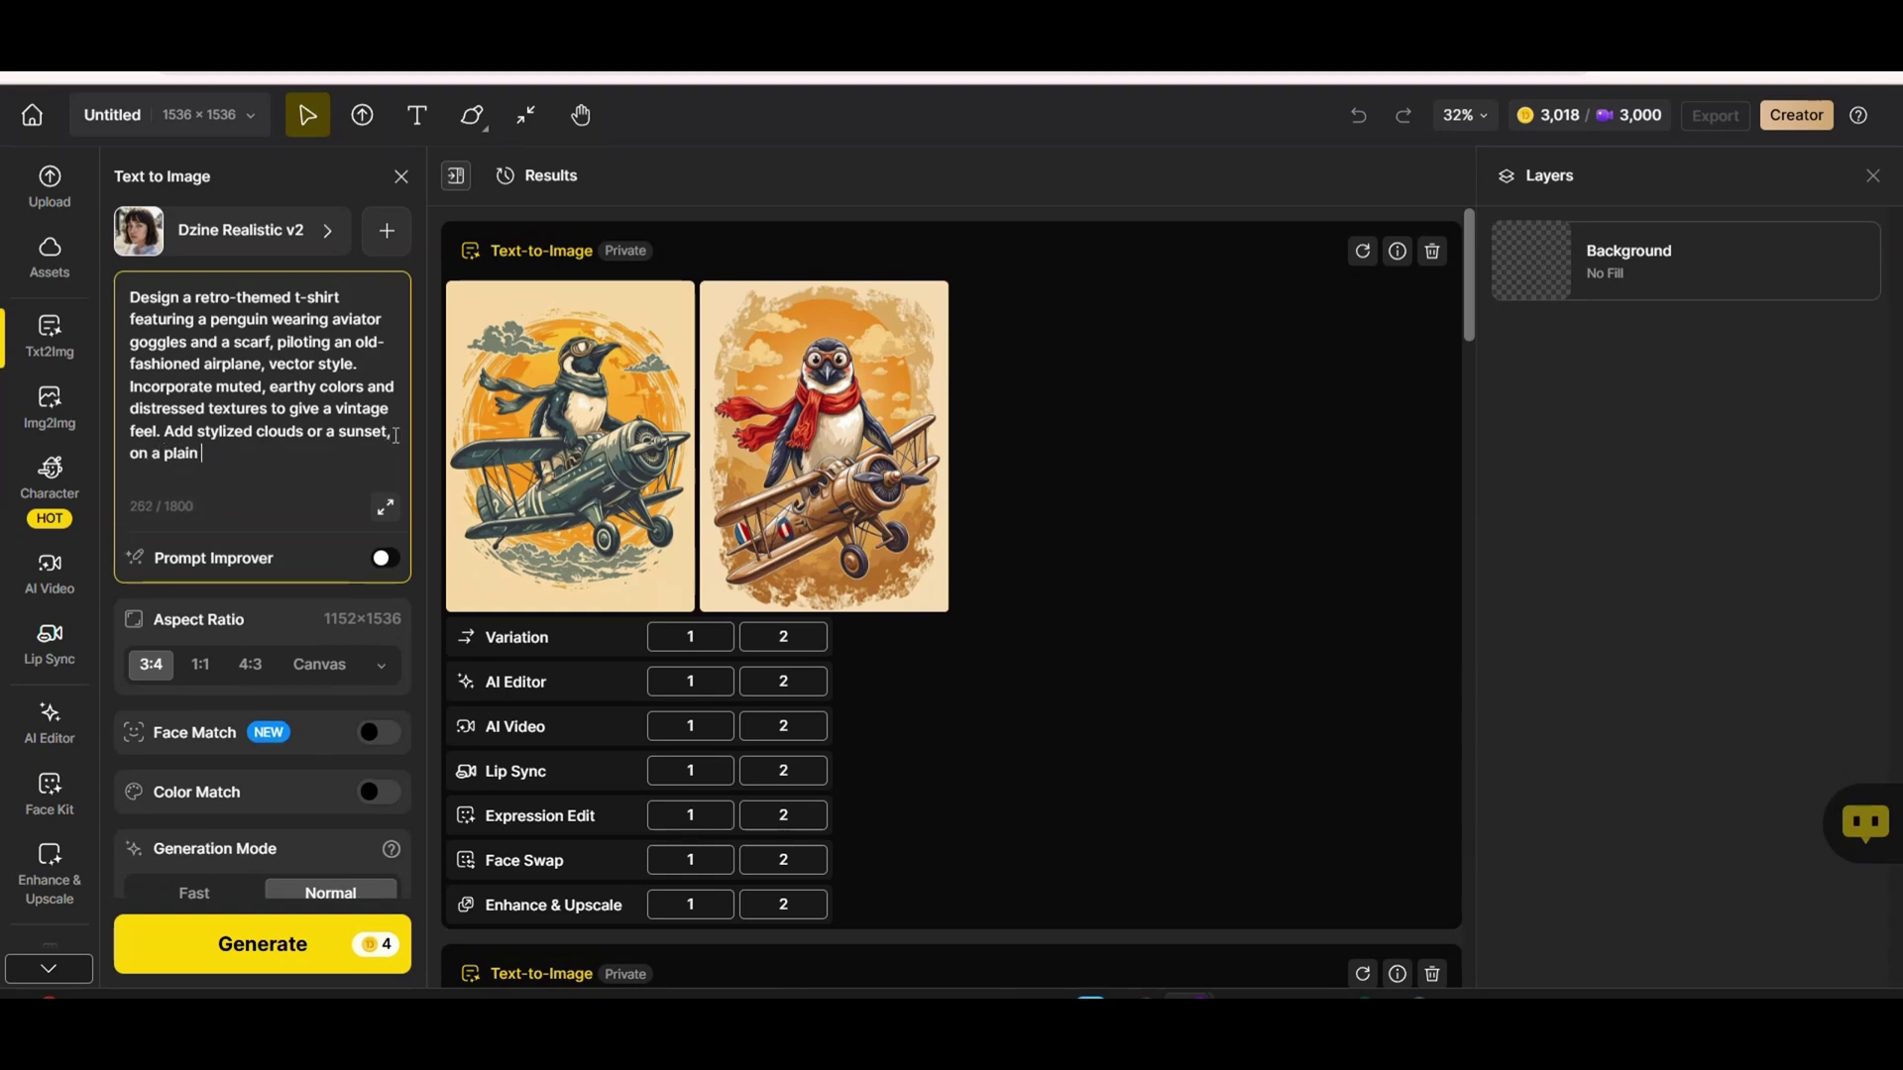
{"action": "type", "text": "background, contour"}
{"action": "left_click", "coordinate": [249, 965]}
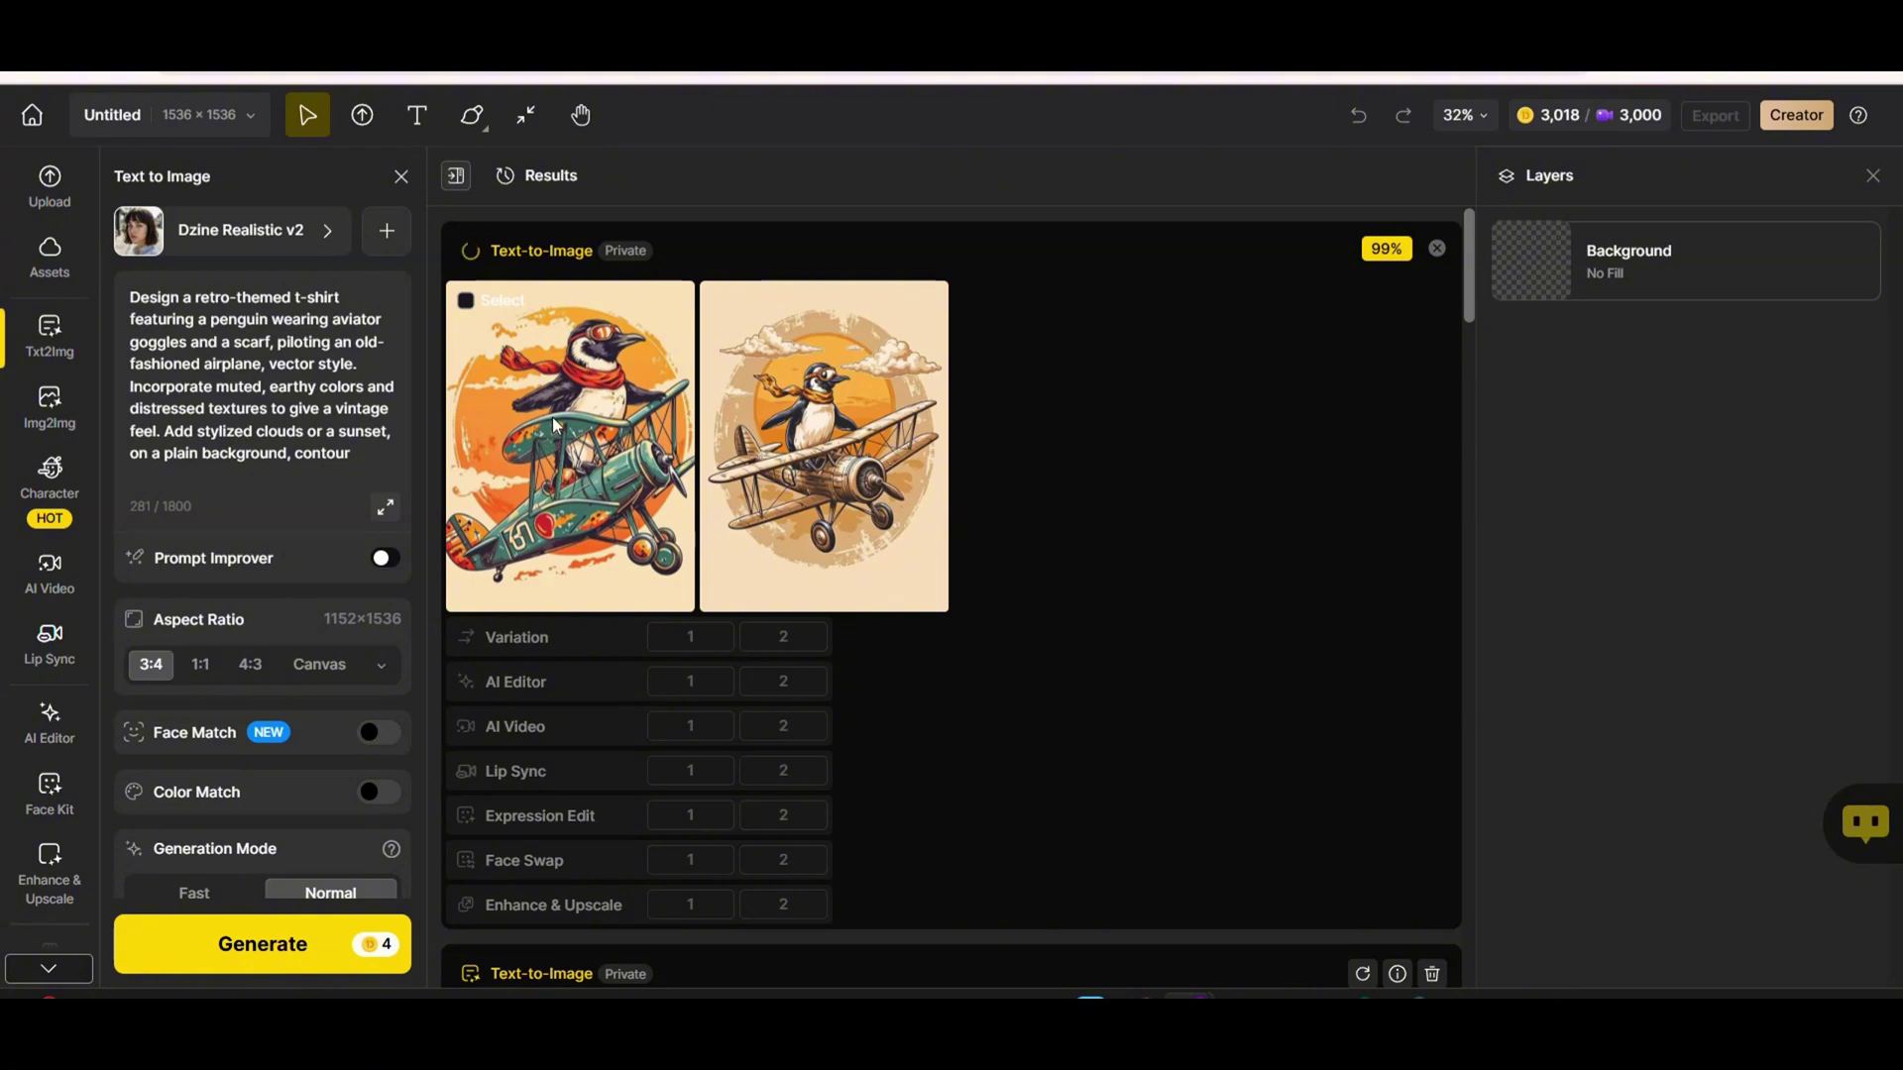
Preview both new penguin images and generate variations of the first one with the green biplane.
{"action": "left_click", "coordinate": [606, 454]}
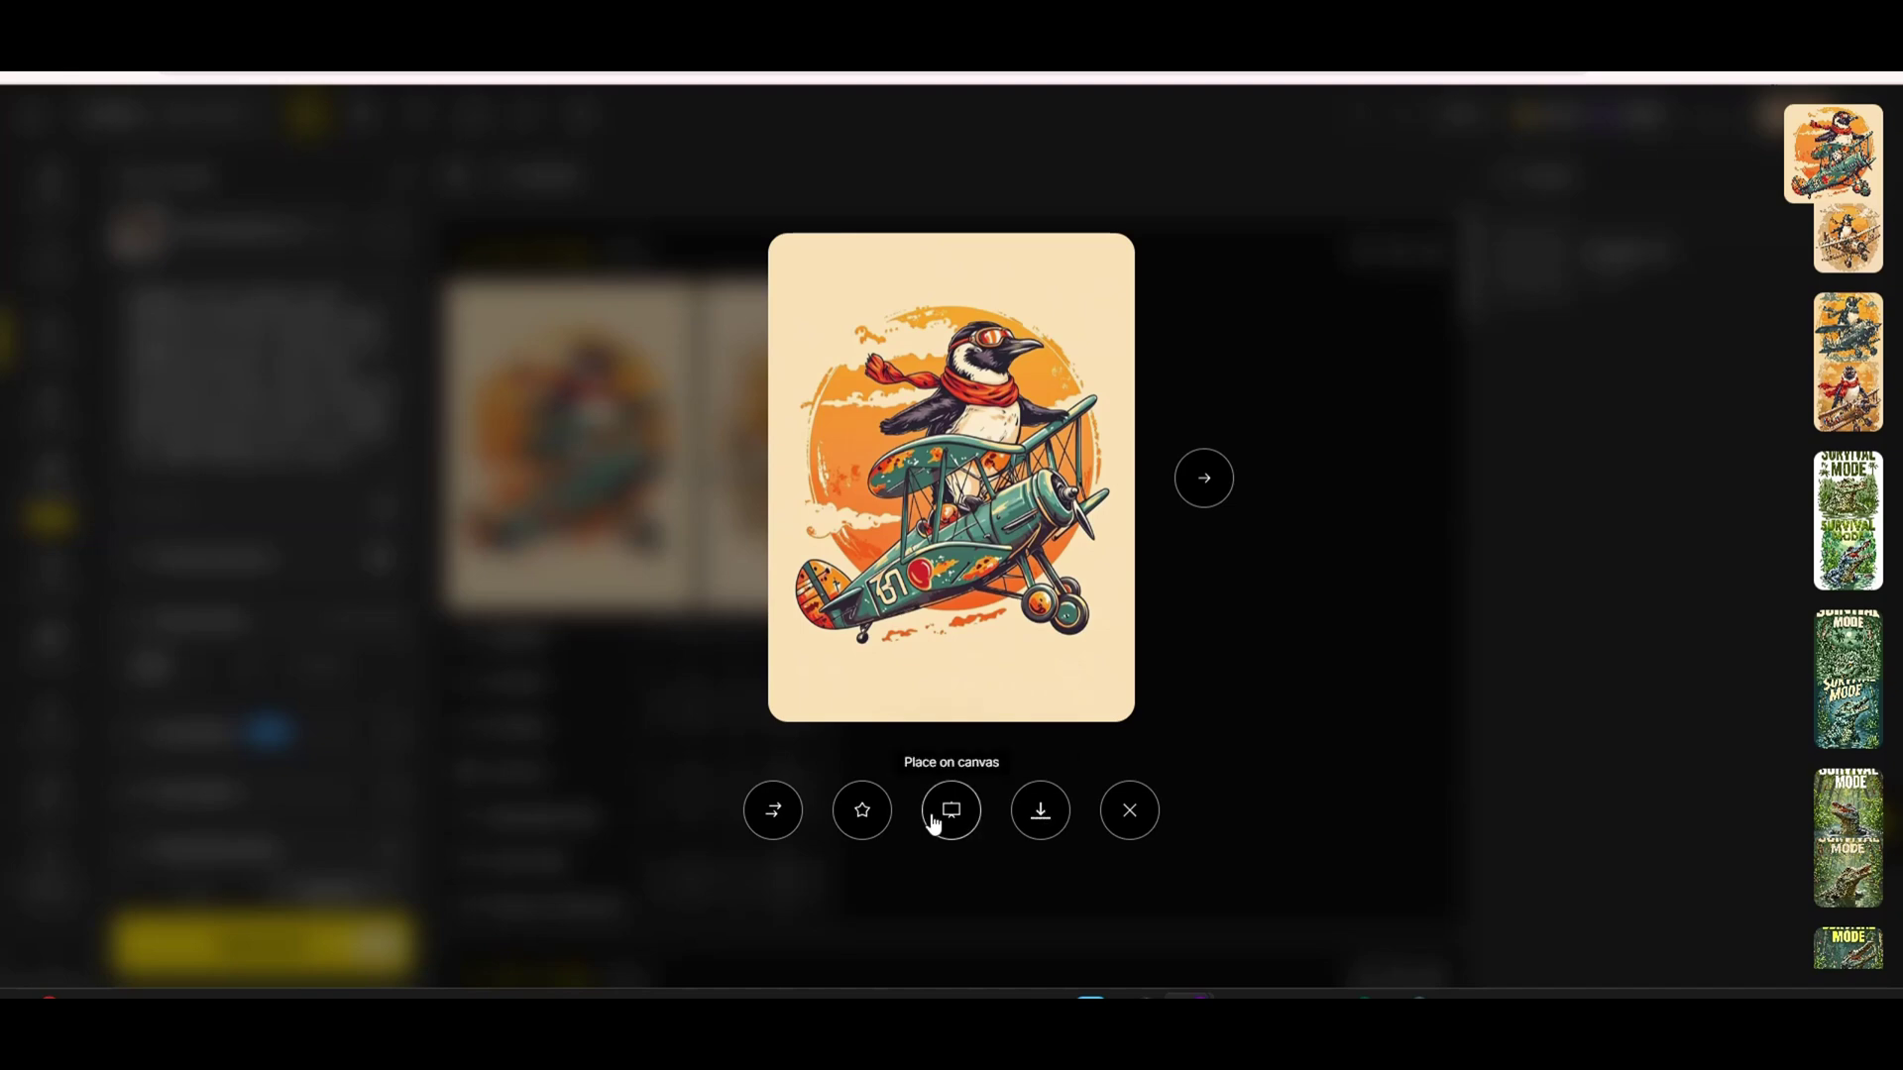
{"action": "key", "text": "Right"}
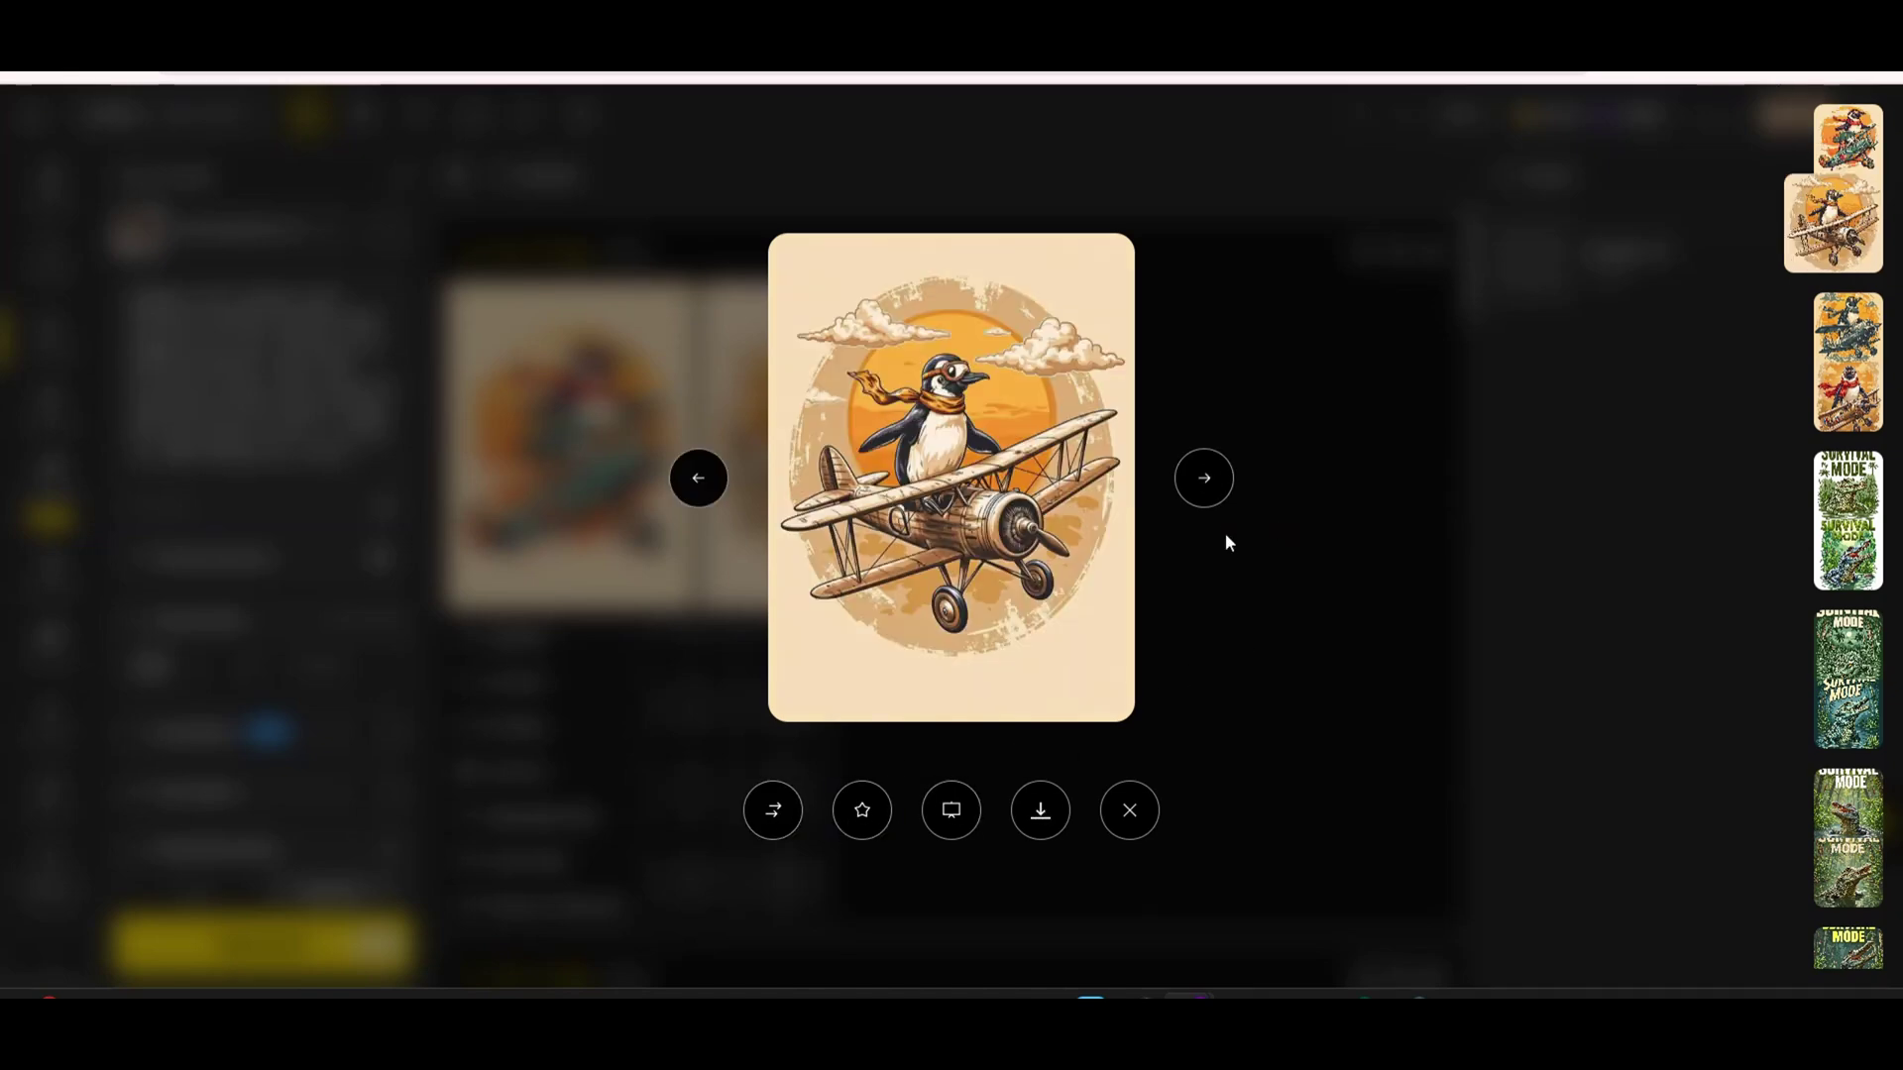
{"action": "key", "text": "Escape"}
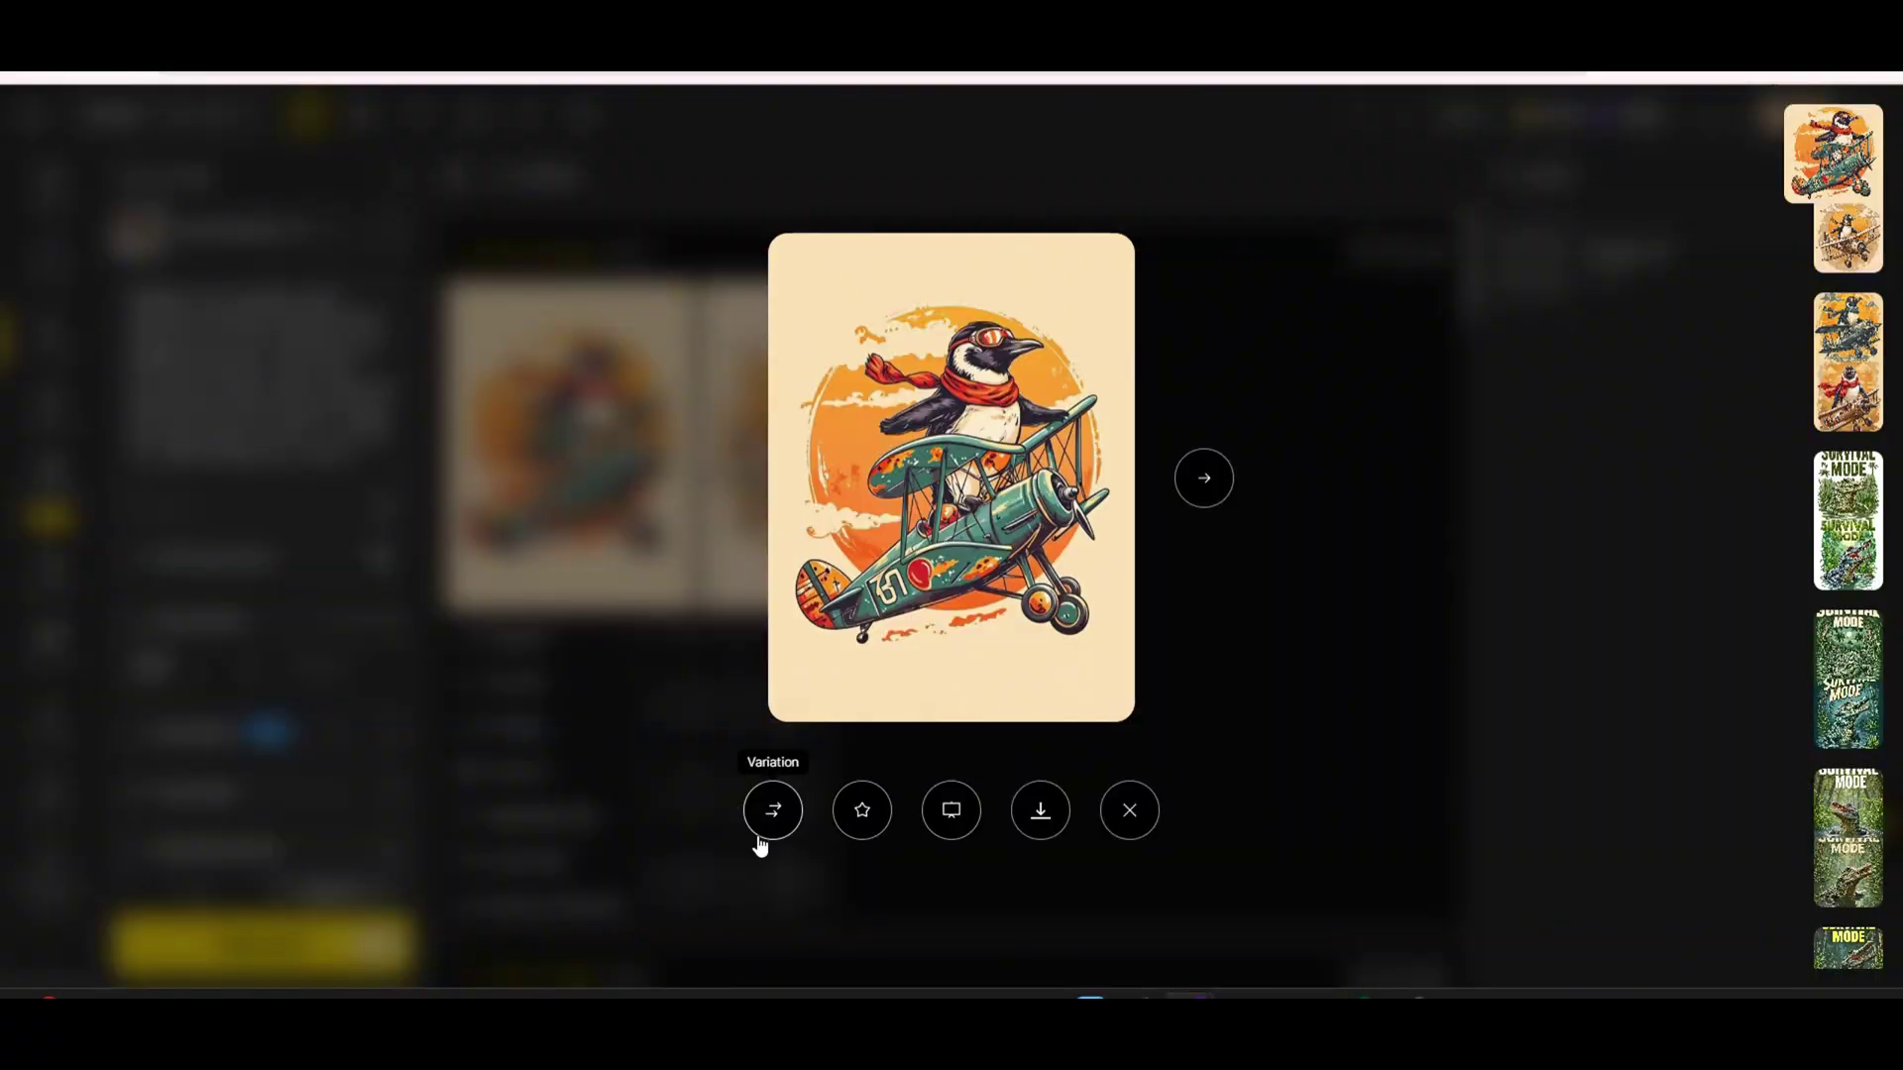
{"action": "left_click", "coordinate": [775, 811]}
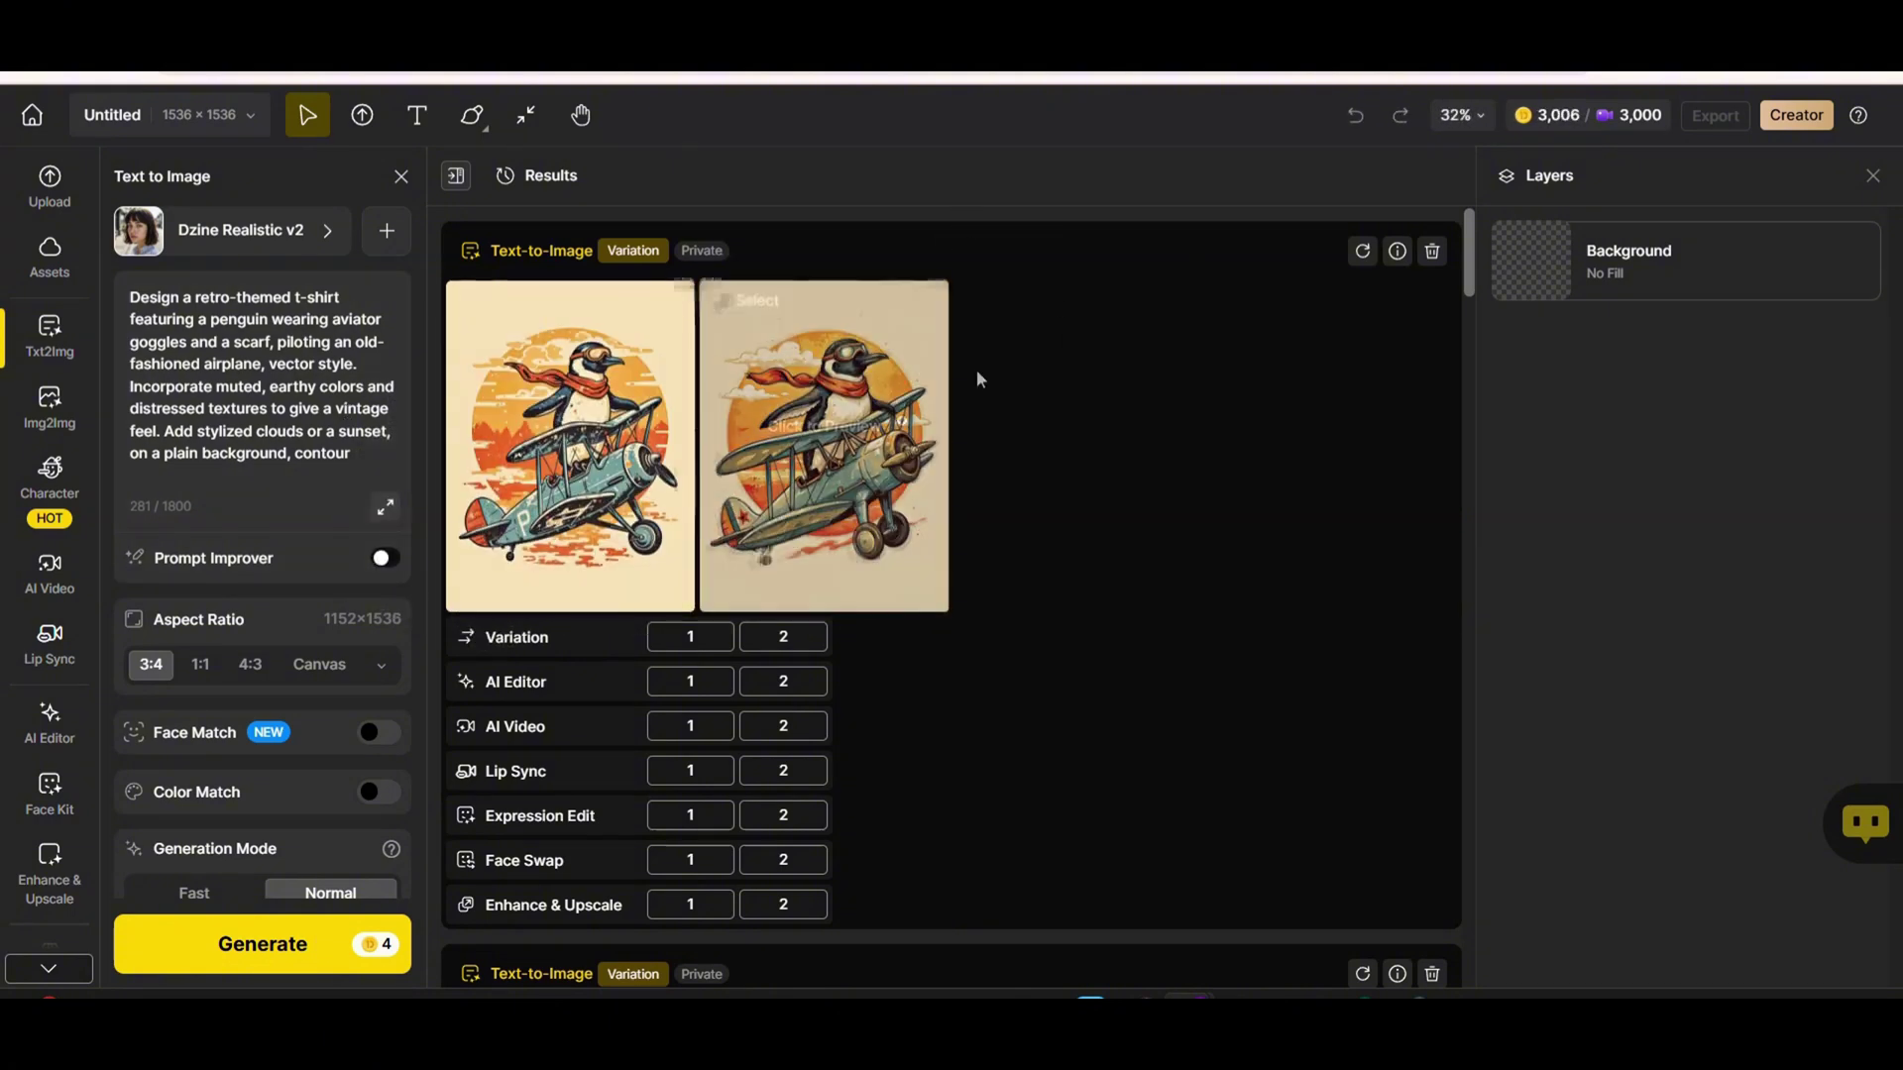
Preview the second penguin variation and download it as a PNG upscaled 2x.
{"action": "left_click", "coordinate": [894, 427]}
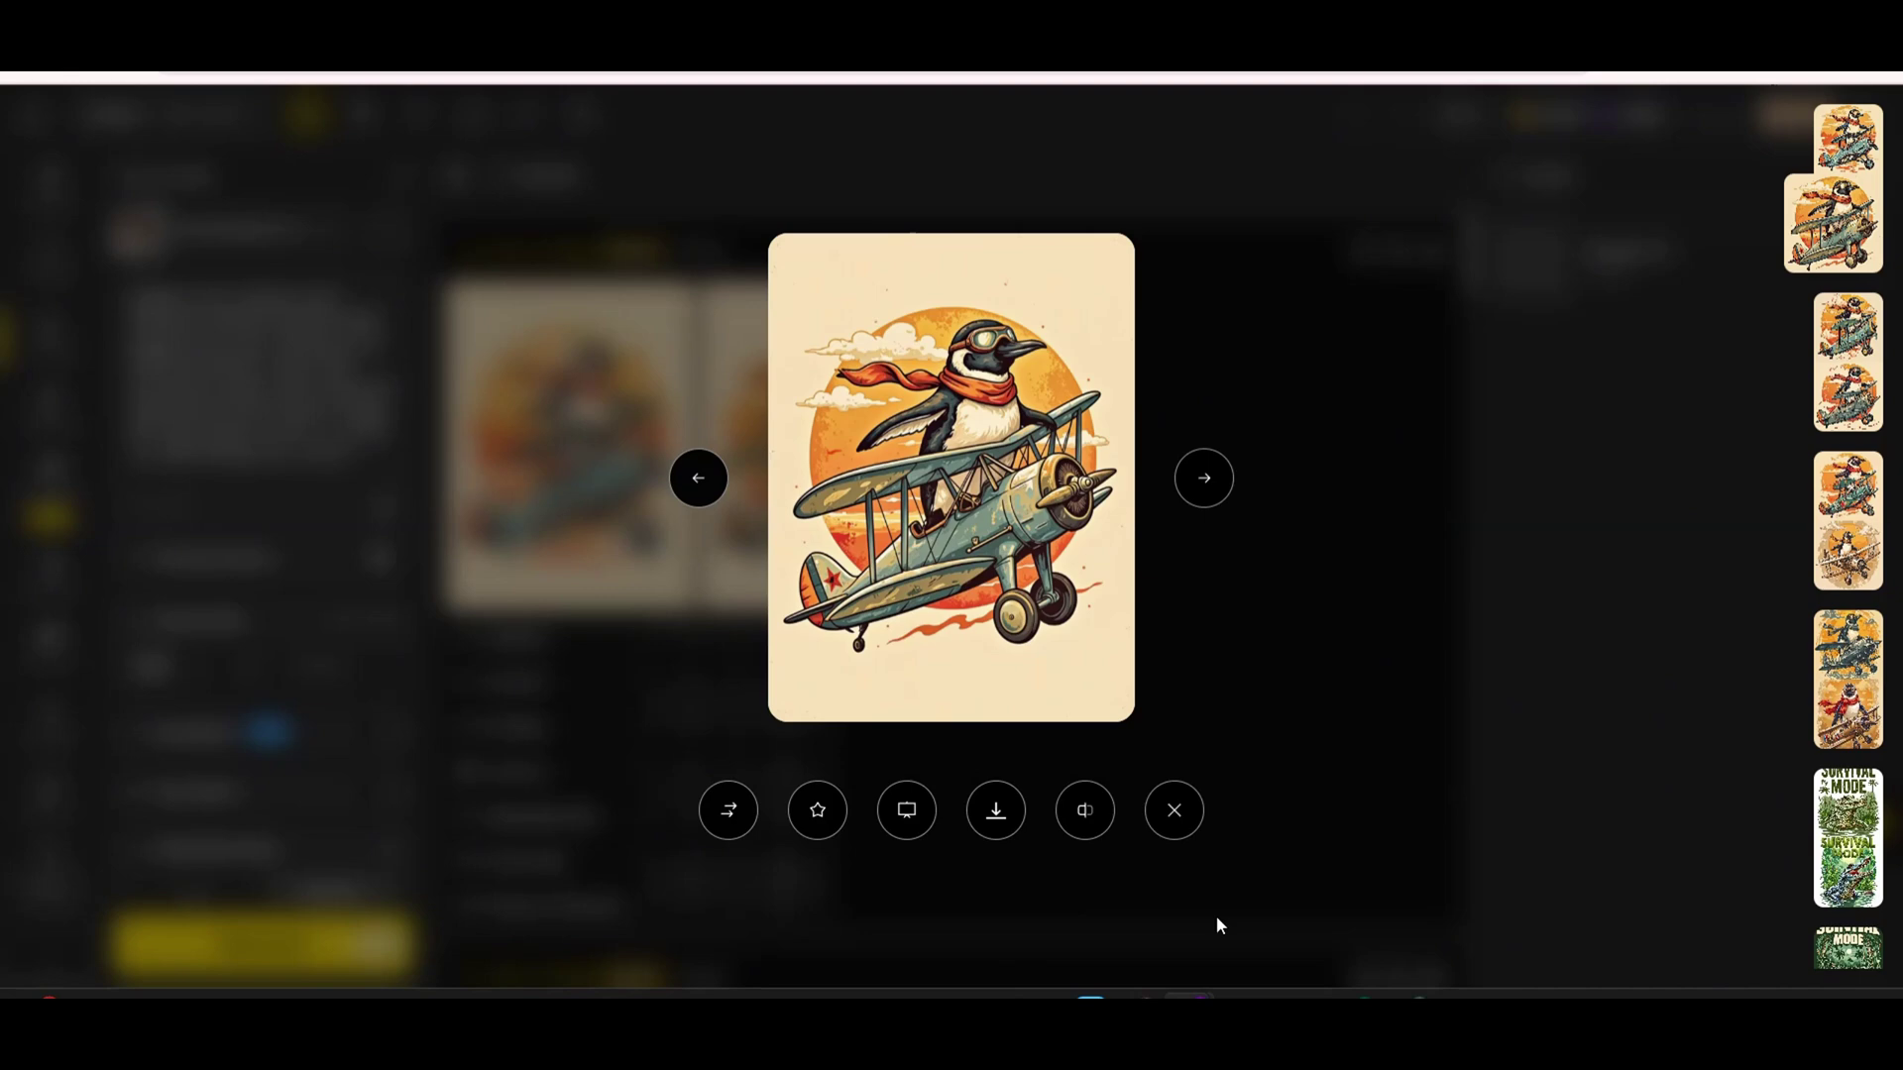
{"action": "left_click", "coordinate": [995, 811]}
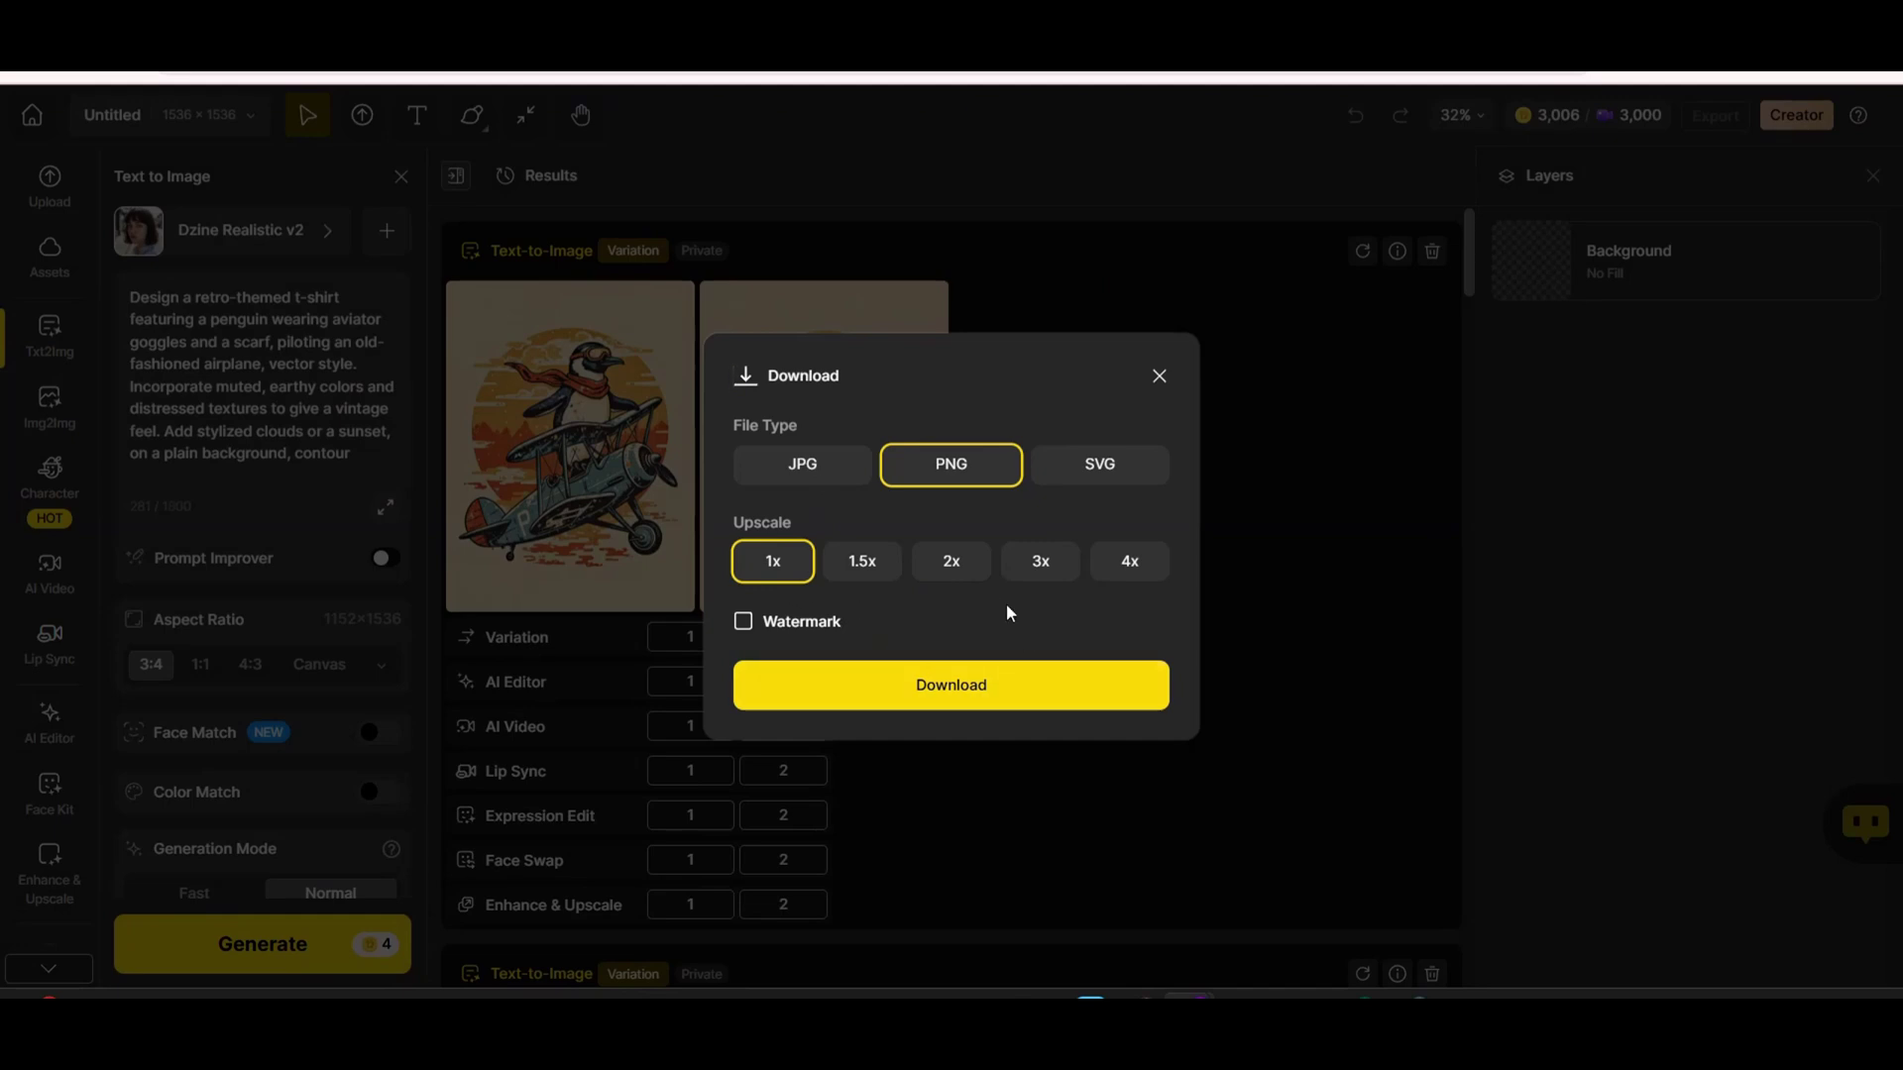
{"action": "left_click", "coordinate": [947, 573]}
{"action": "left_click", "coordinate": [1102, 465]}
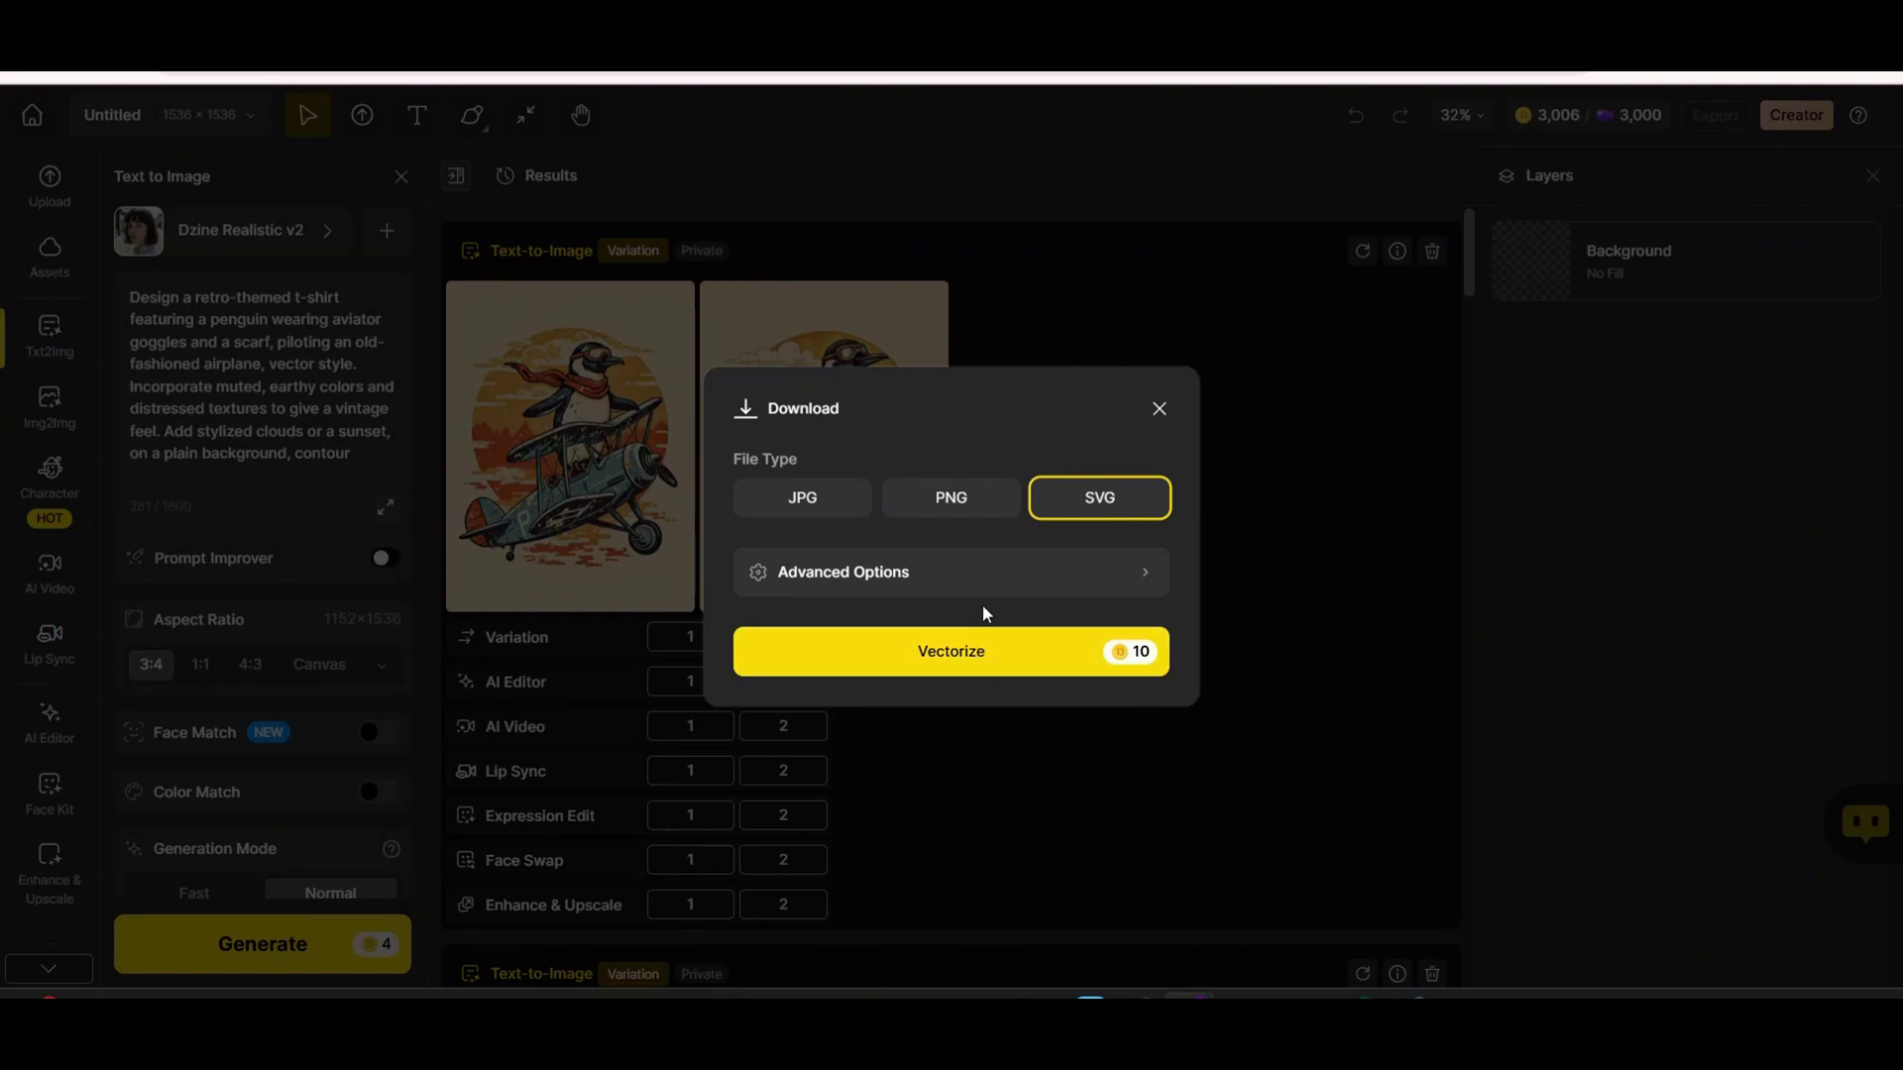
{"action": "left_click", "coordinate": [951, 497]}
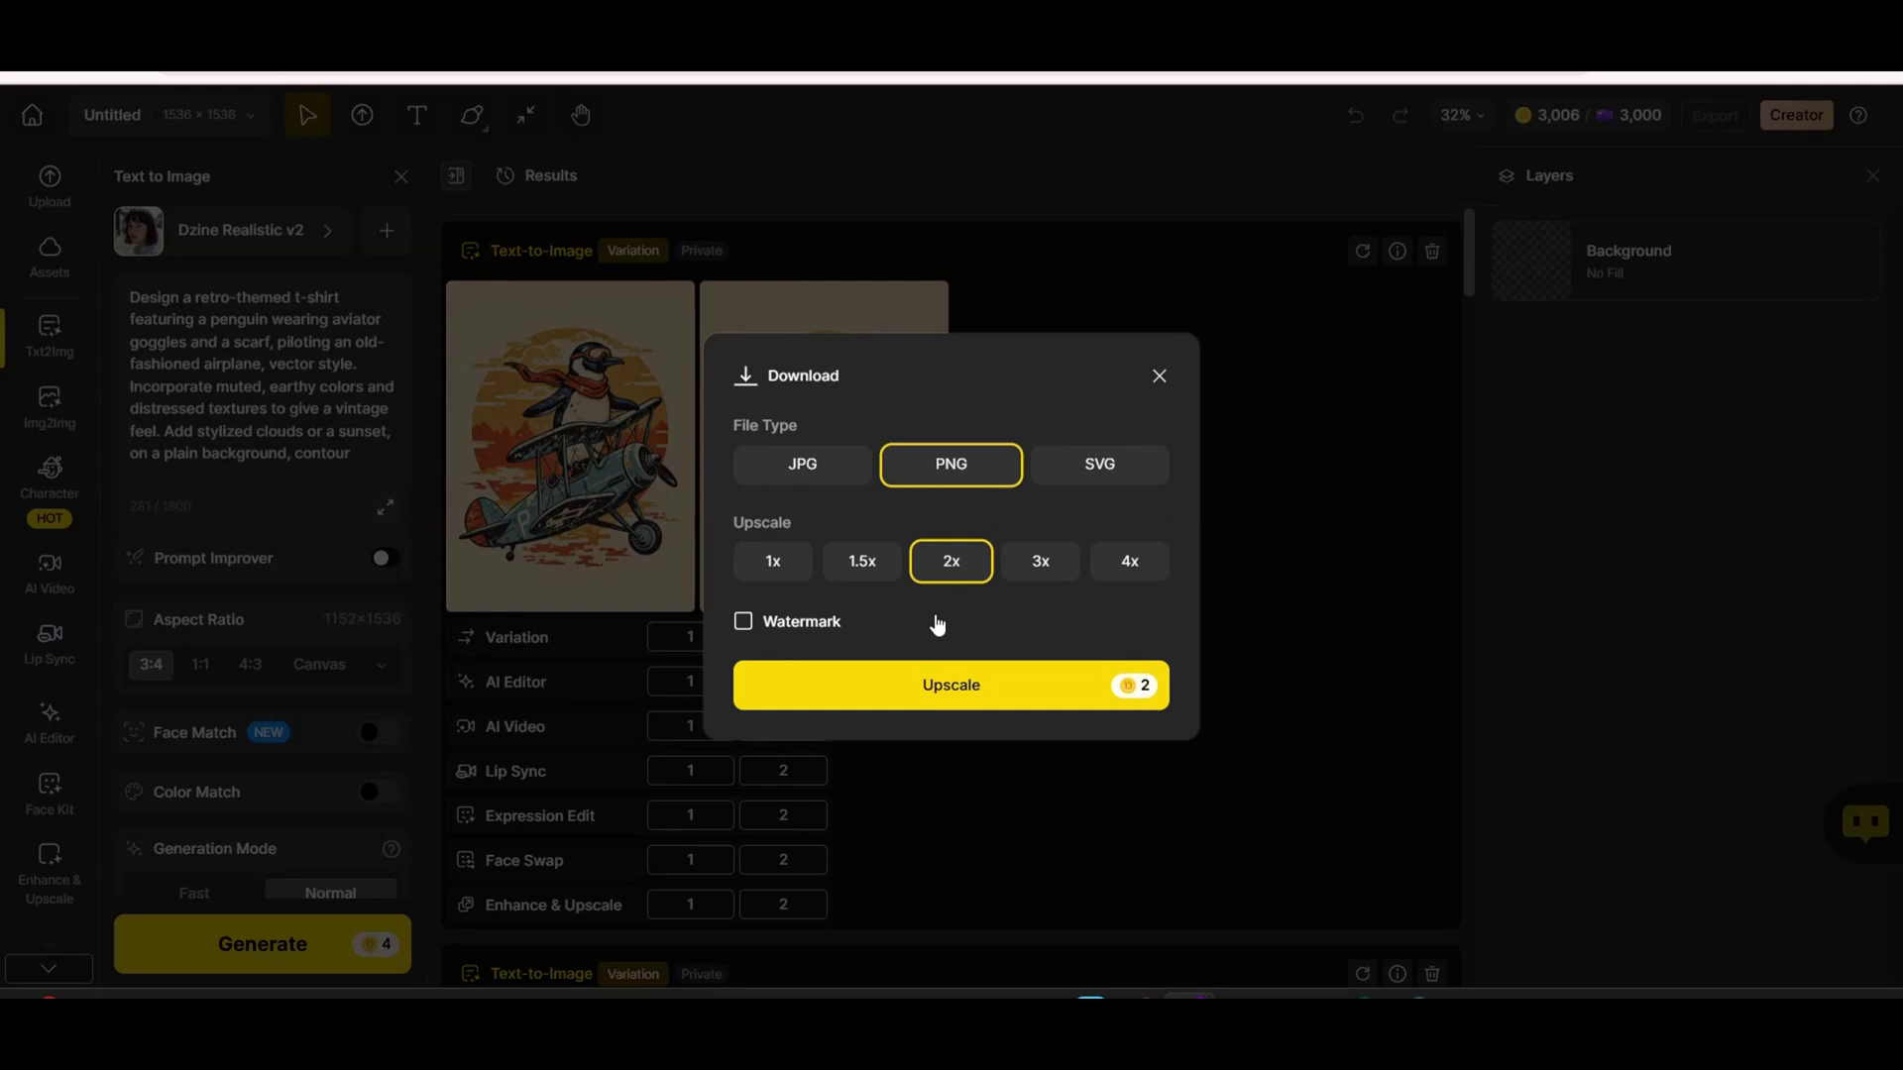
{"action": "left_click", "coordinate": [913, 688]}
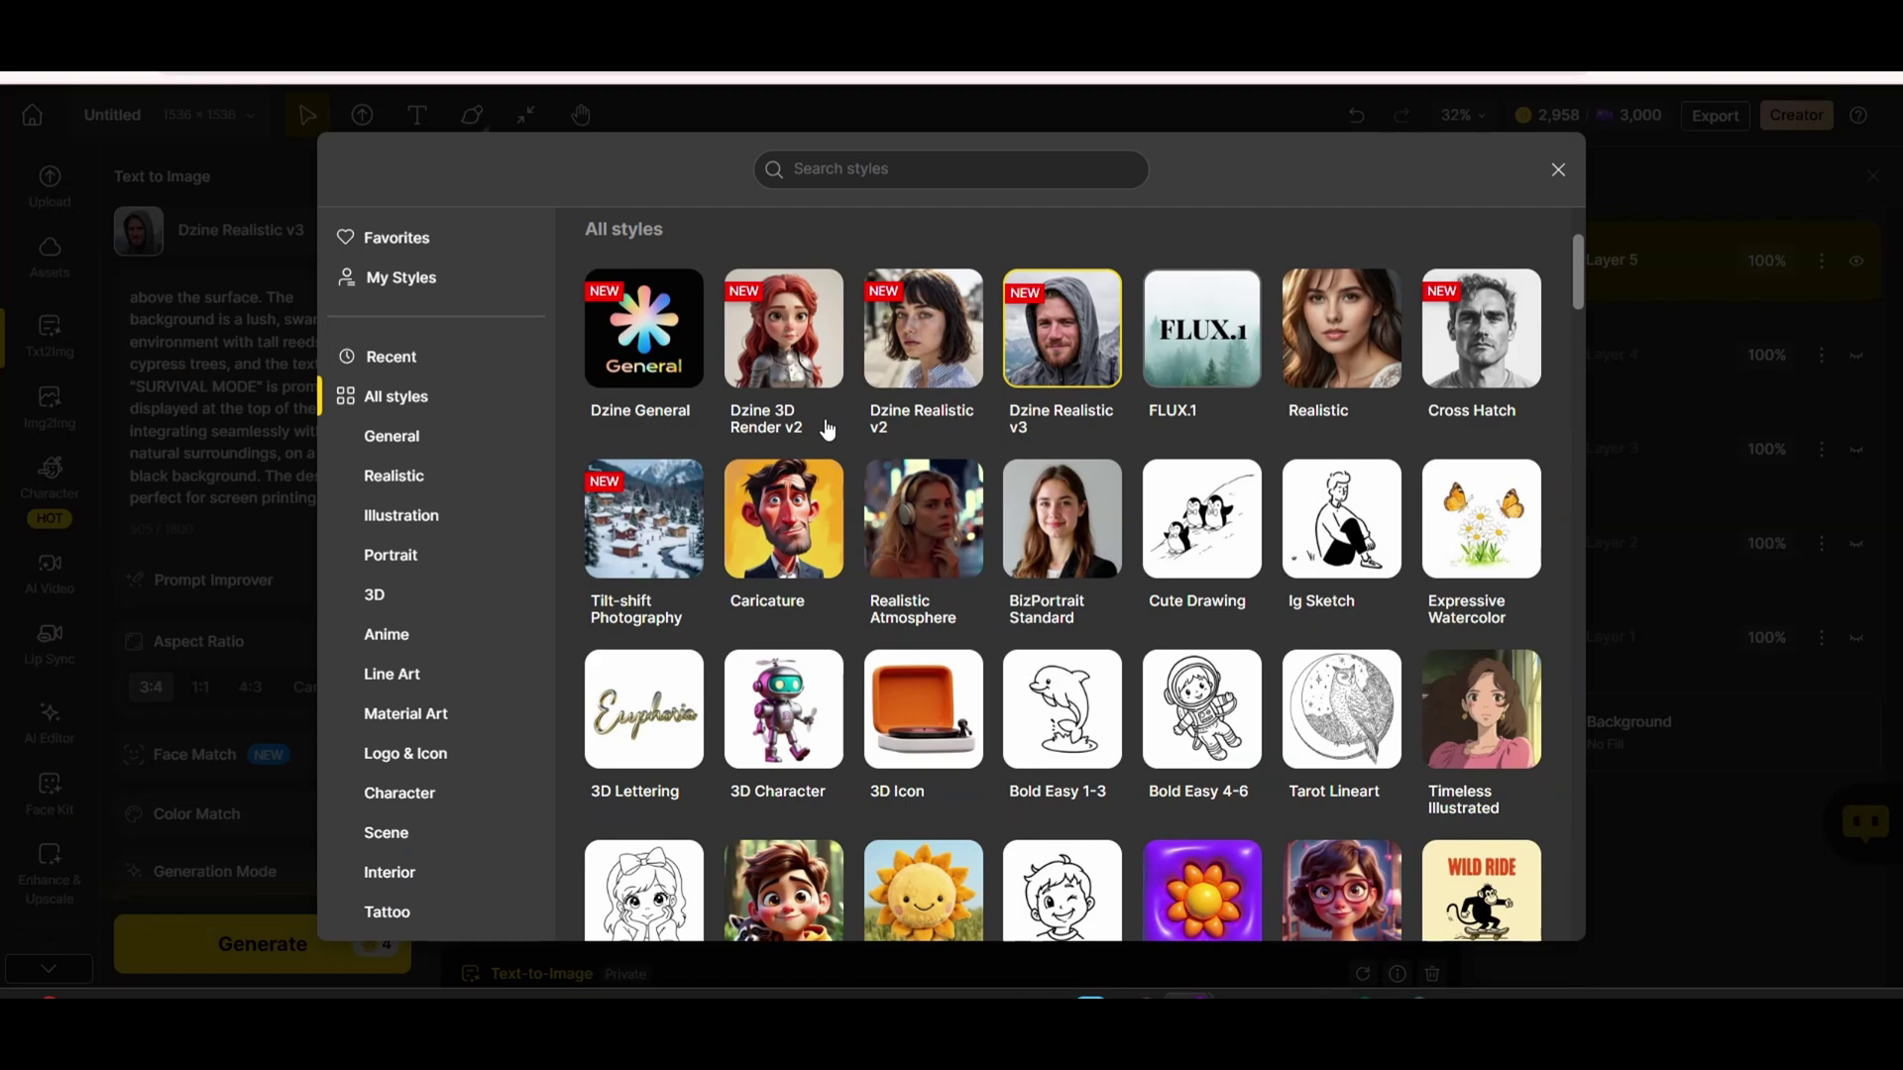
Switch the image style to FLUX.1 and generate the "SURVIVAL MODE" alligator design on a plain black background.
{"action": "left_click", "coordinate": [1181, 366]}
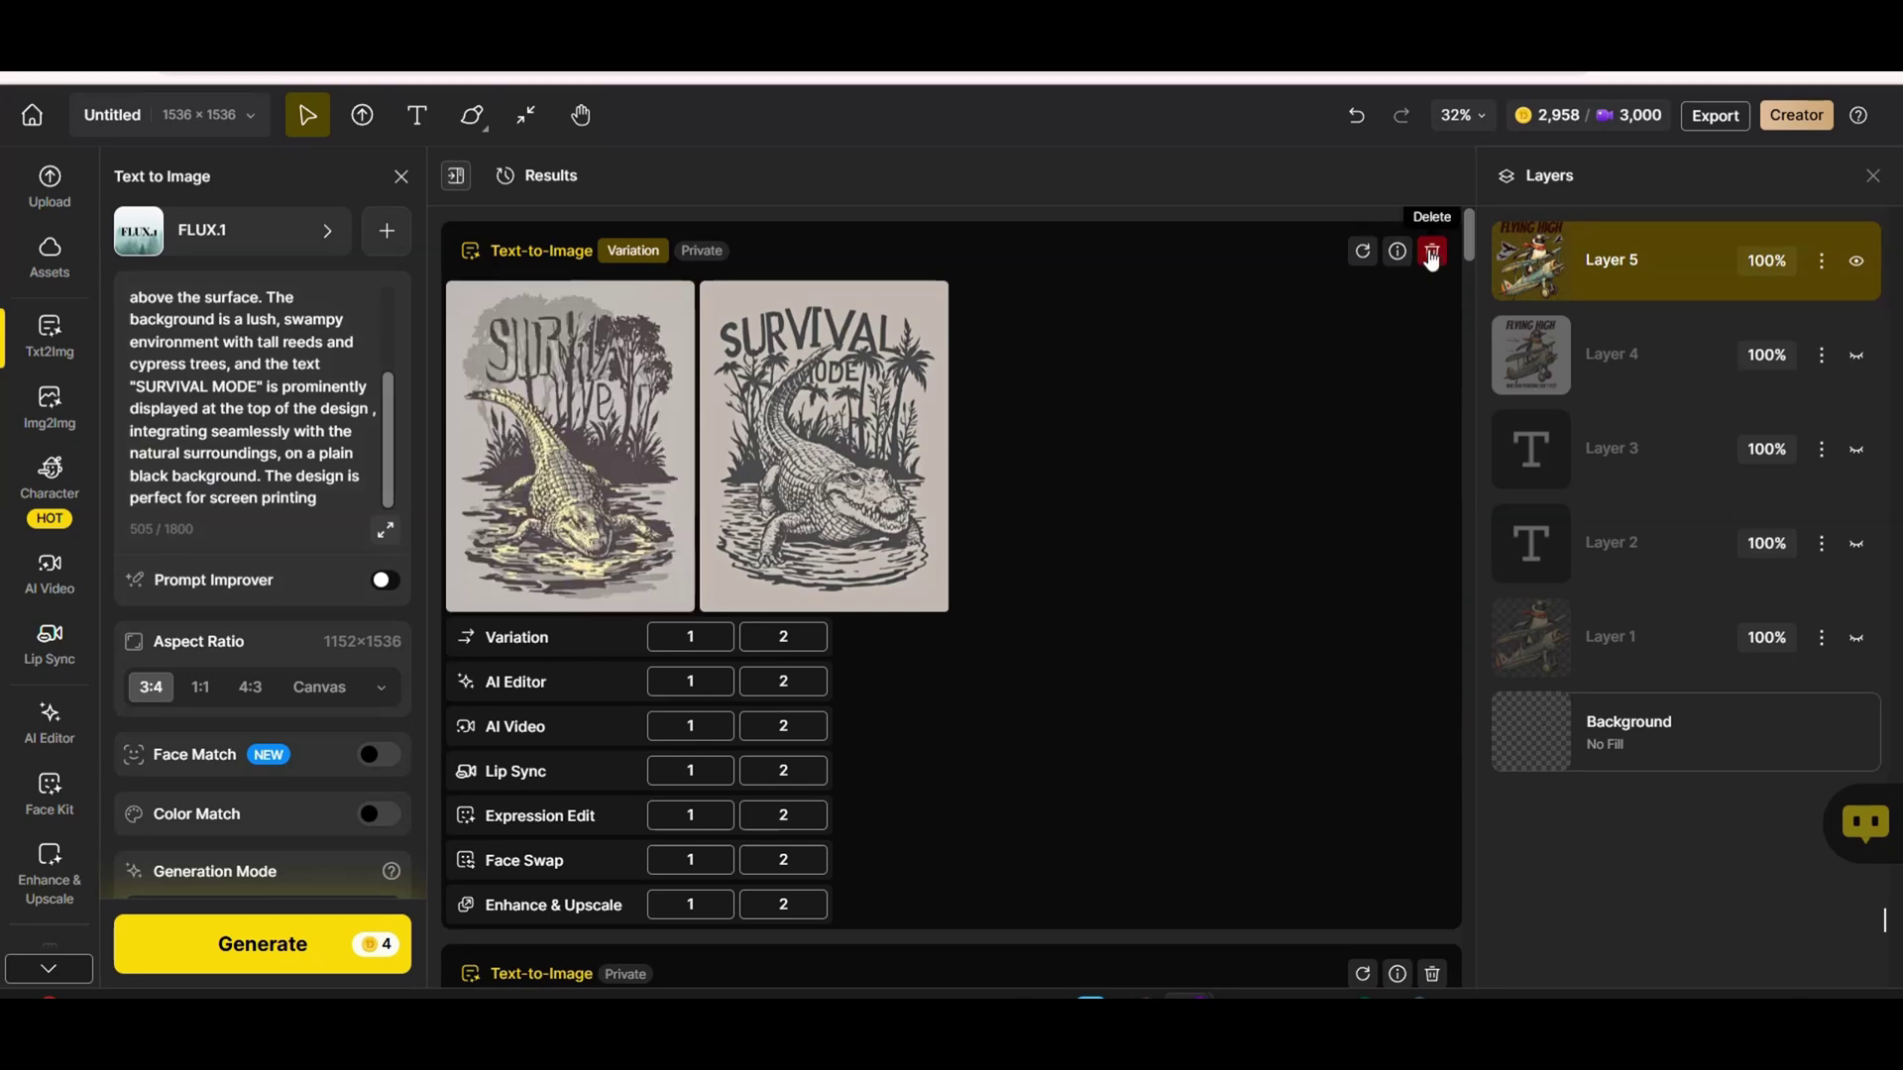
{"action": "left_click", "coordinate": [317, 941]}
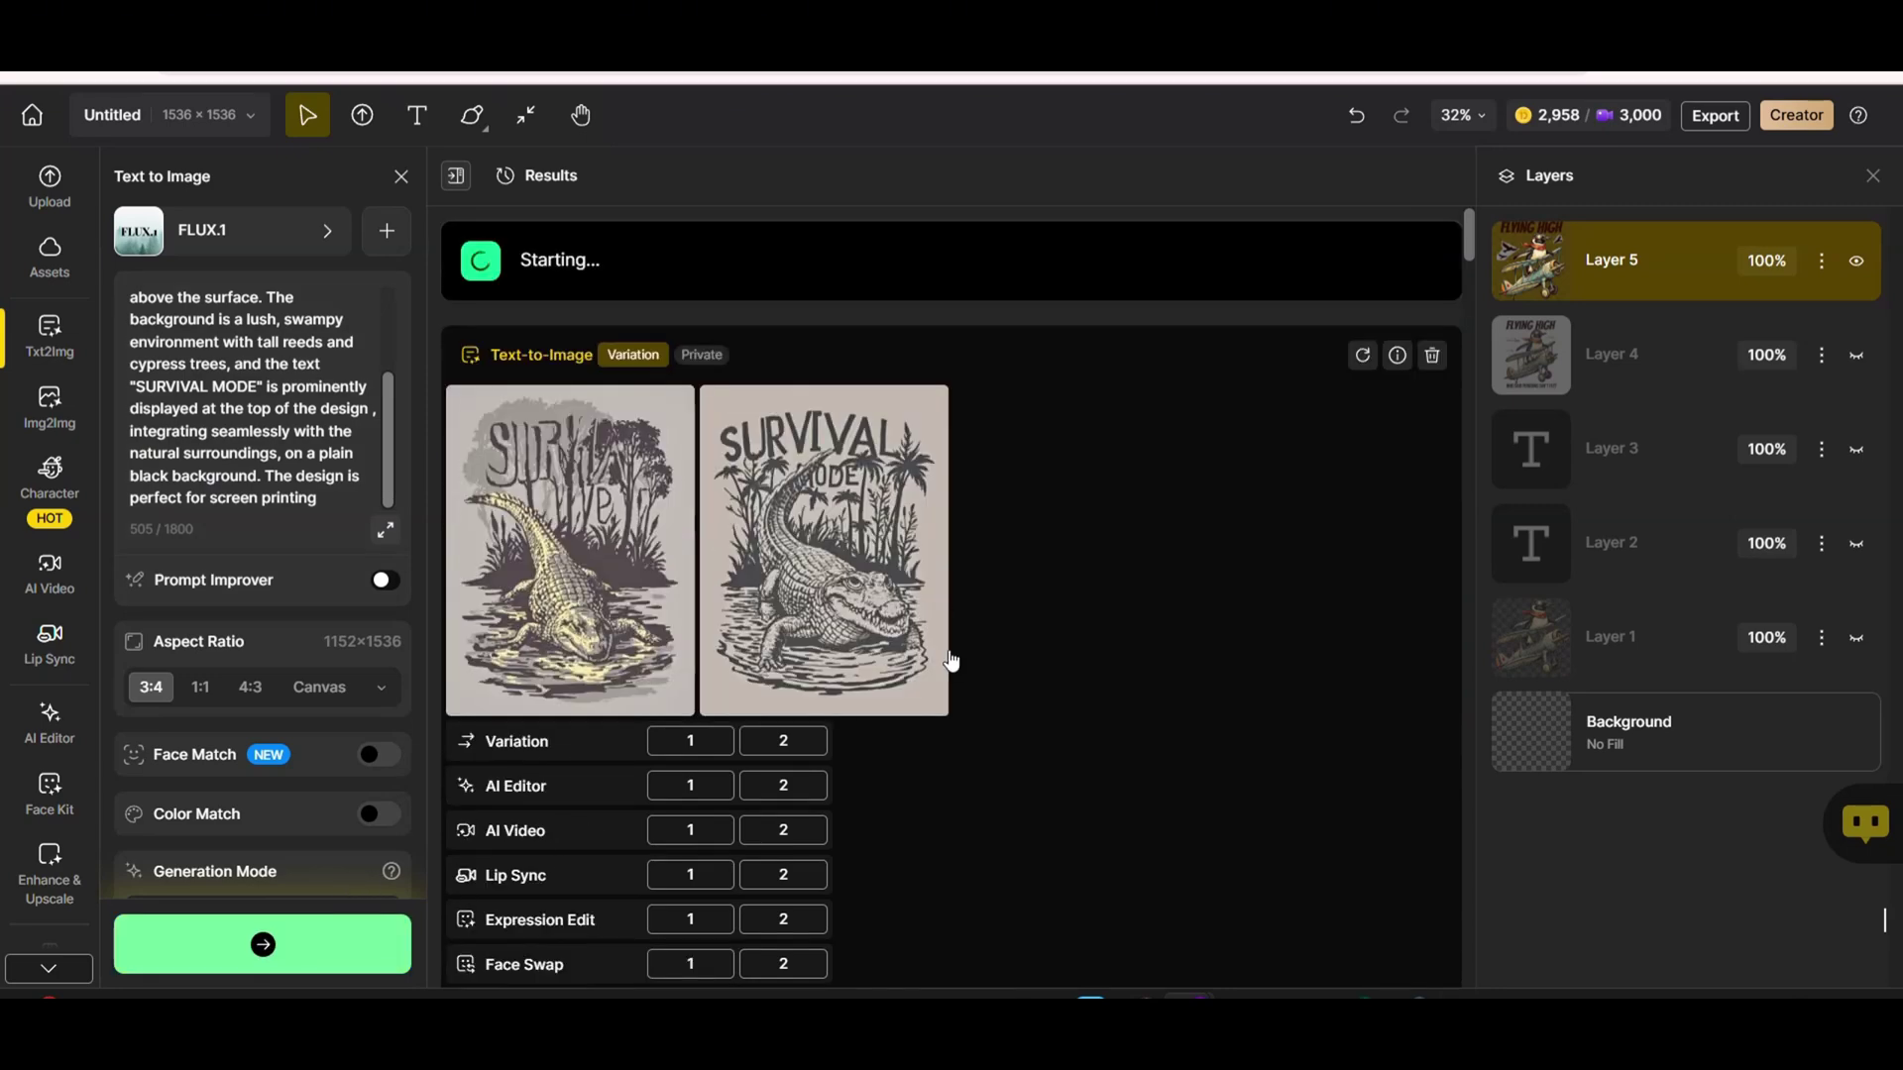
Delete the older gray alligator variation results and preview the second newly generated alligator image.
{"action": "left_click", "coordinate": [1431, 355]}
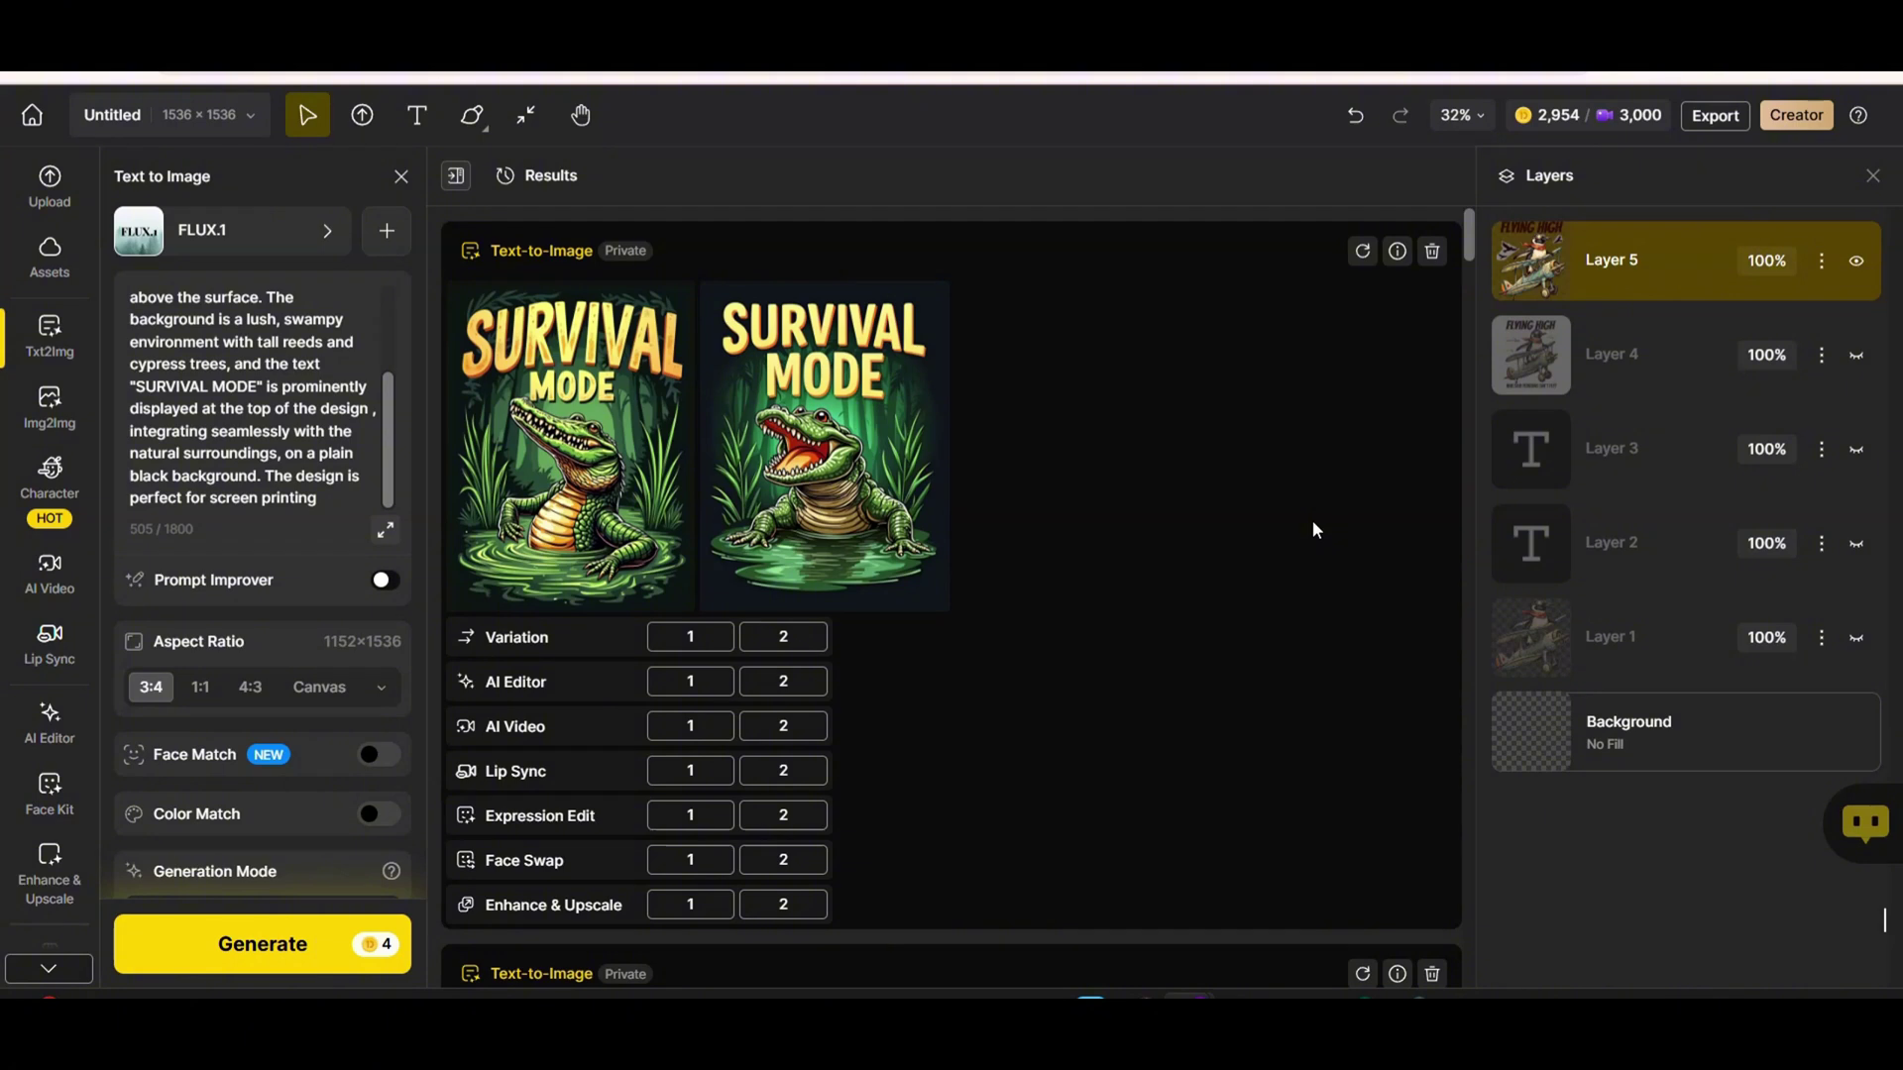
{"action": "left_click", "coordinate": [870, 441]}
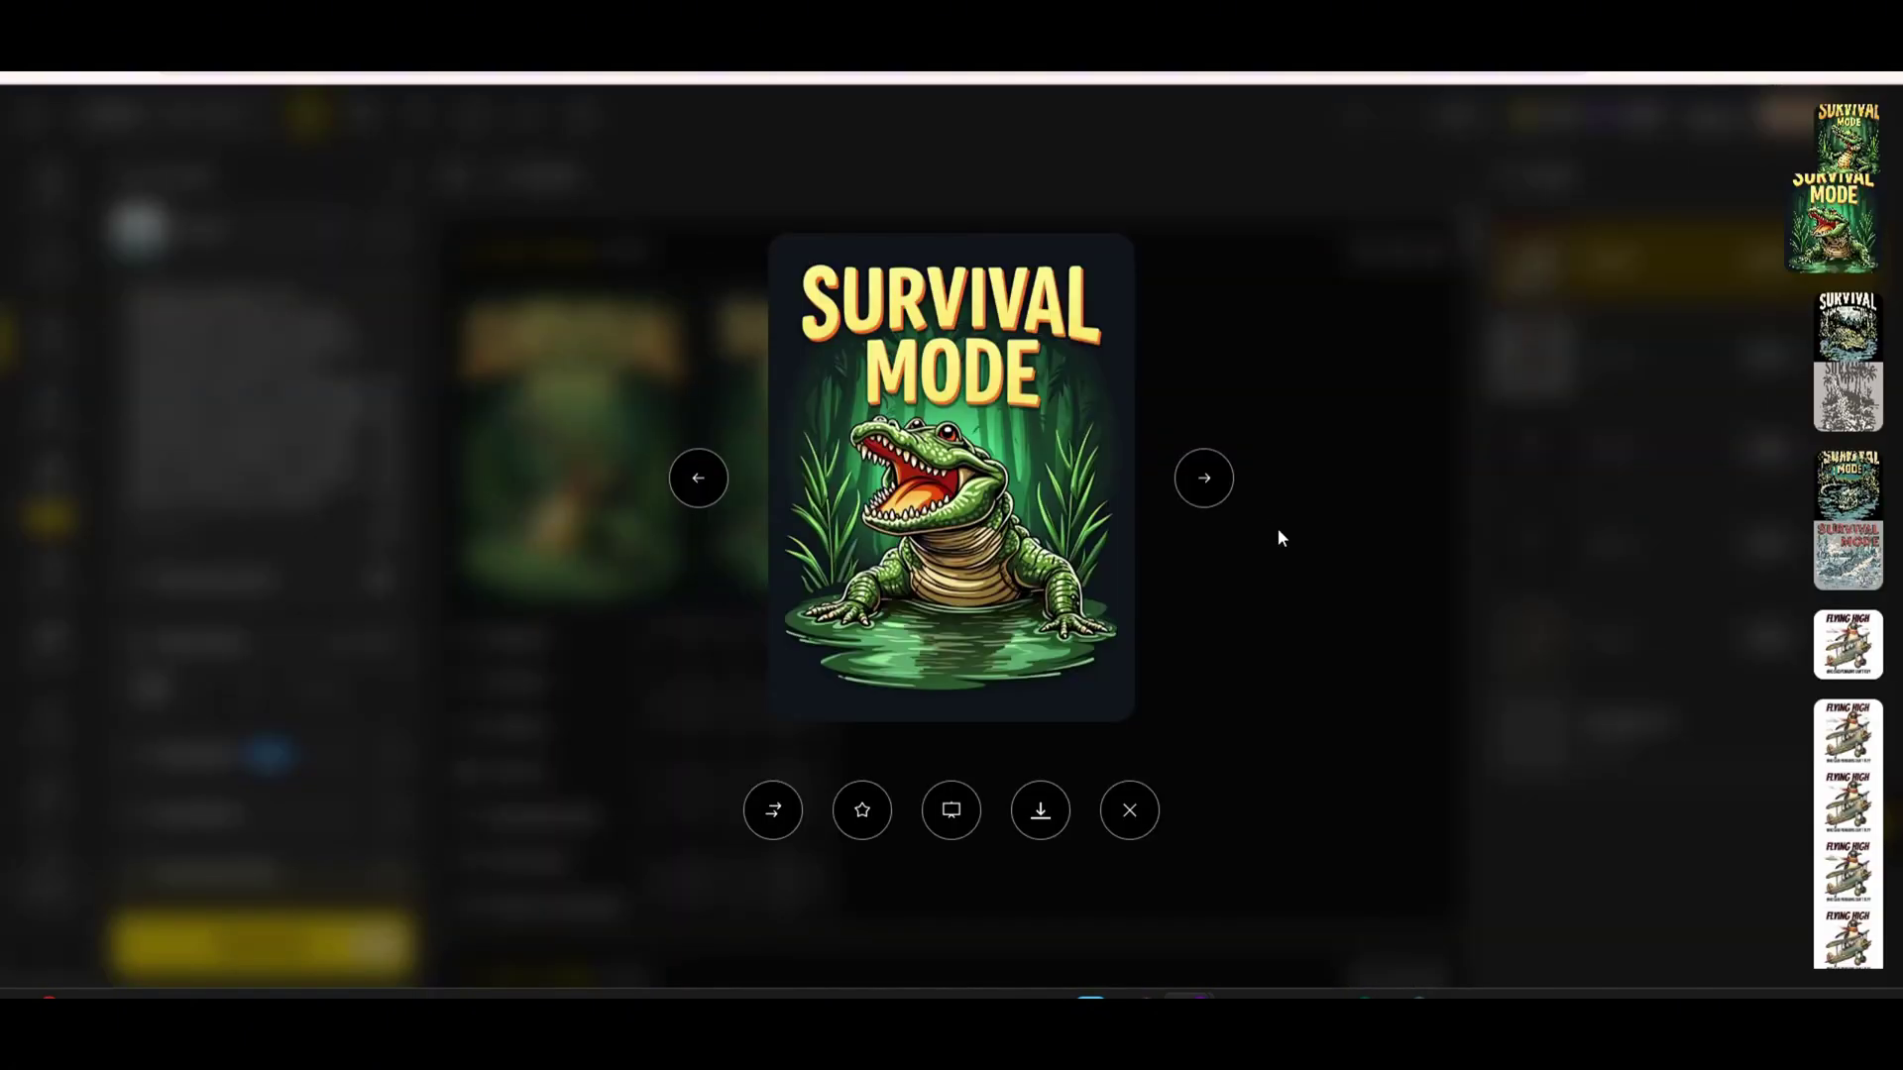
Close the alligator preview and replace the prompt with the kawaii "SUMMER VIBES" monkey-on-a-pool-float t-shirt prompt.
{"action": "left_click", "coordinate": [1250, 542]}
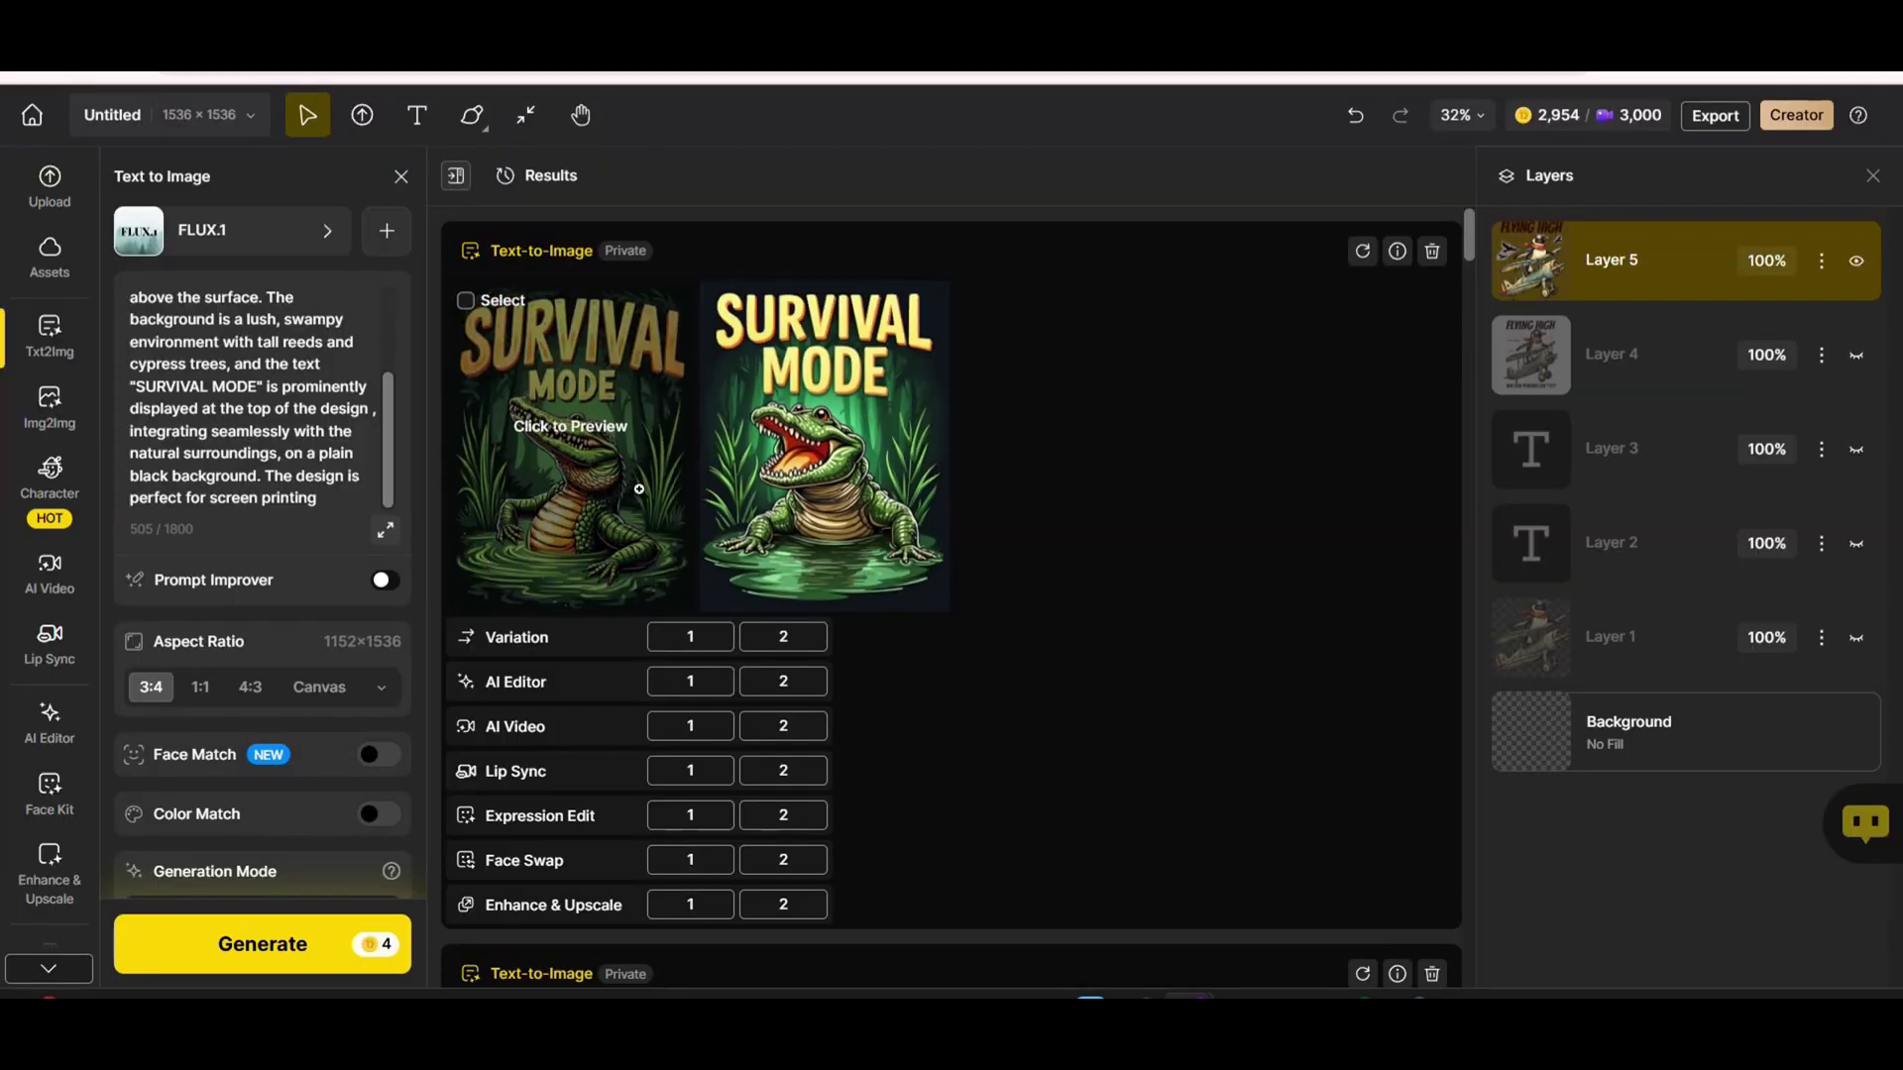
{"action": "left_click_drag", "start_coordinate": [358, 498], "coordinate": [102, 302]}
{"action": "key", "text": "ctrl+v"}
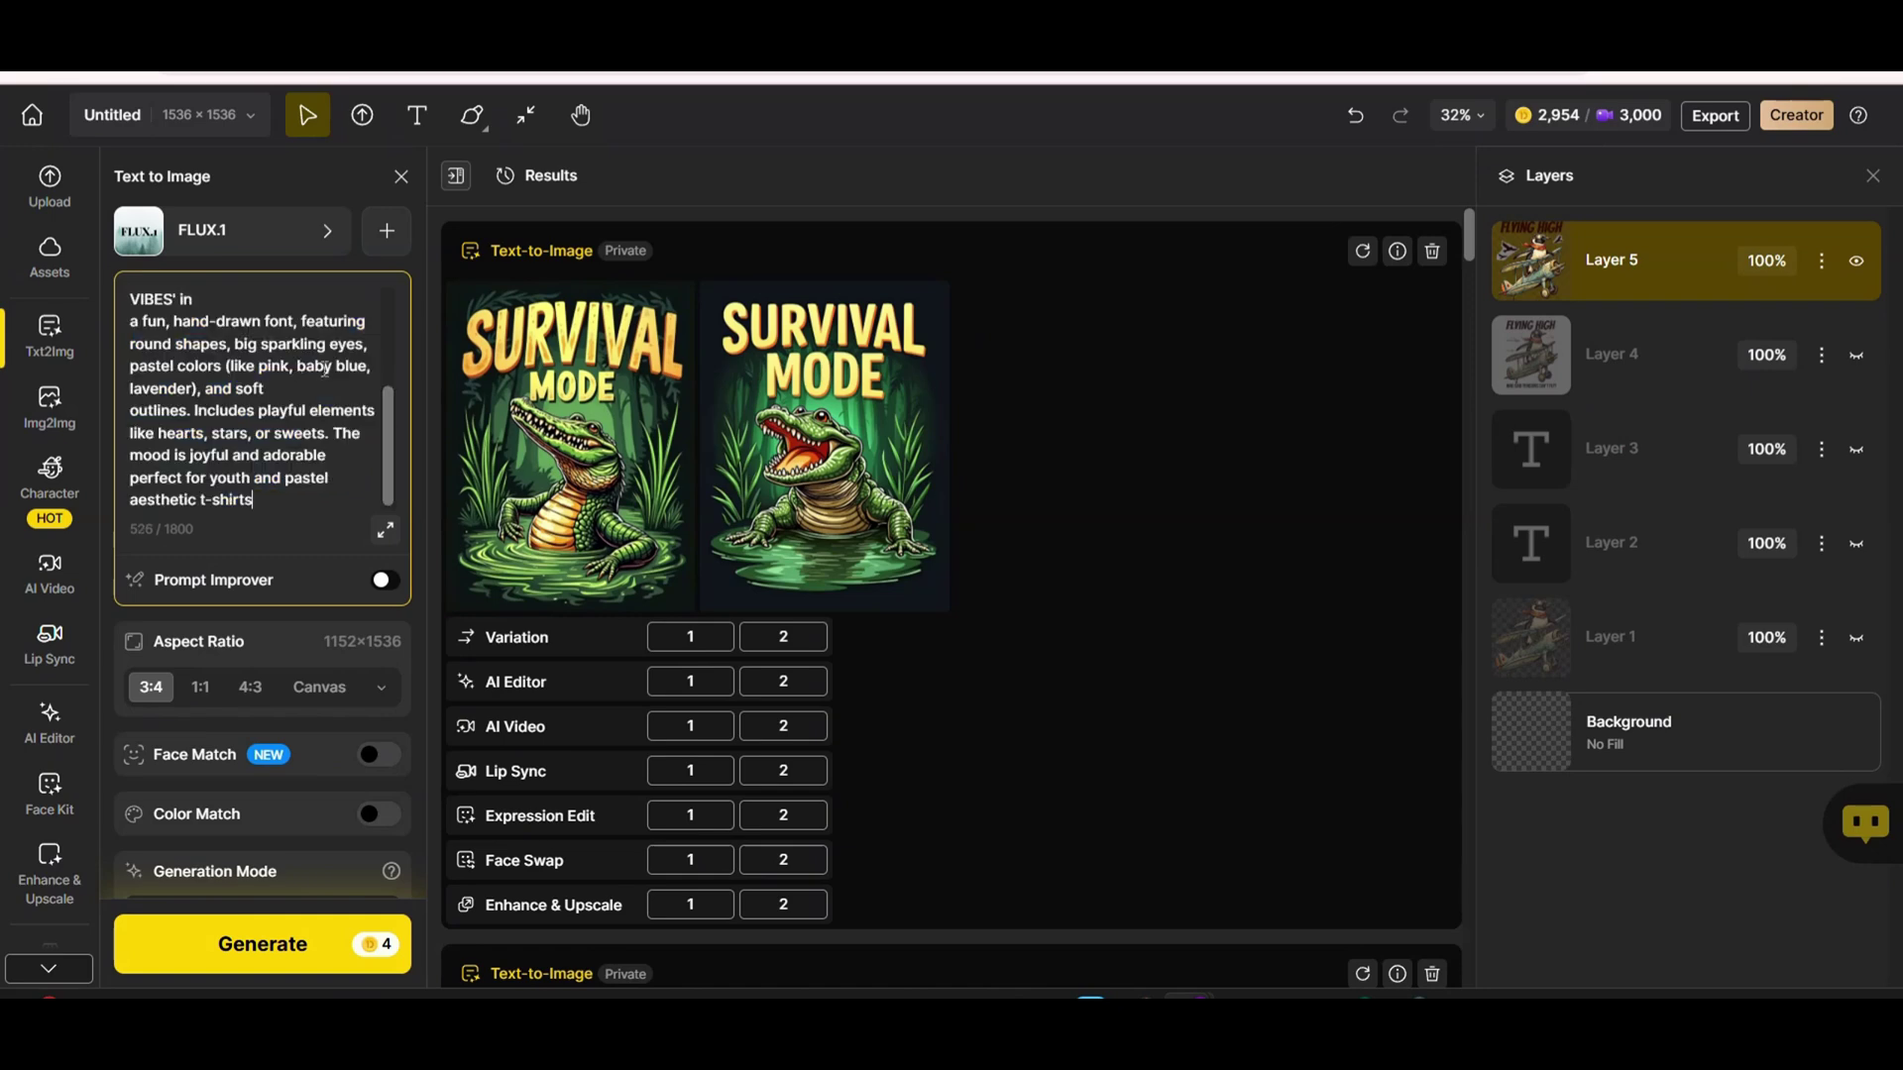
{"action": "left_click_drag", "start_coordinate": [380, 458], "coordinate": [381, 498]}
{"action": "scroll", "coordinate": [394, 337], "scroll_direction": "up", "scroll_amount": 5}
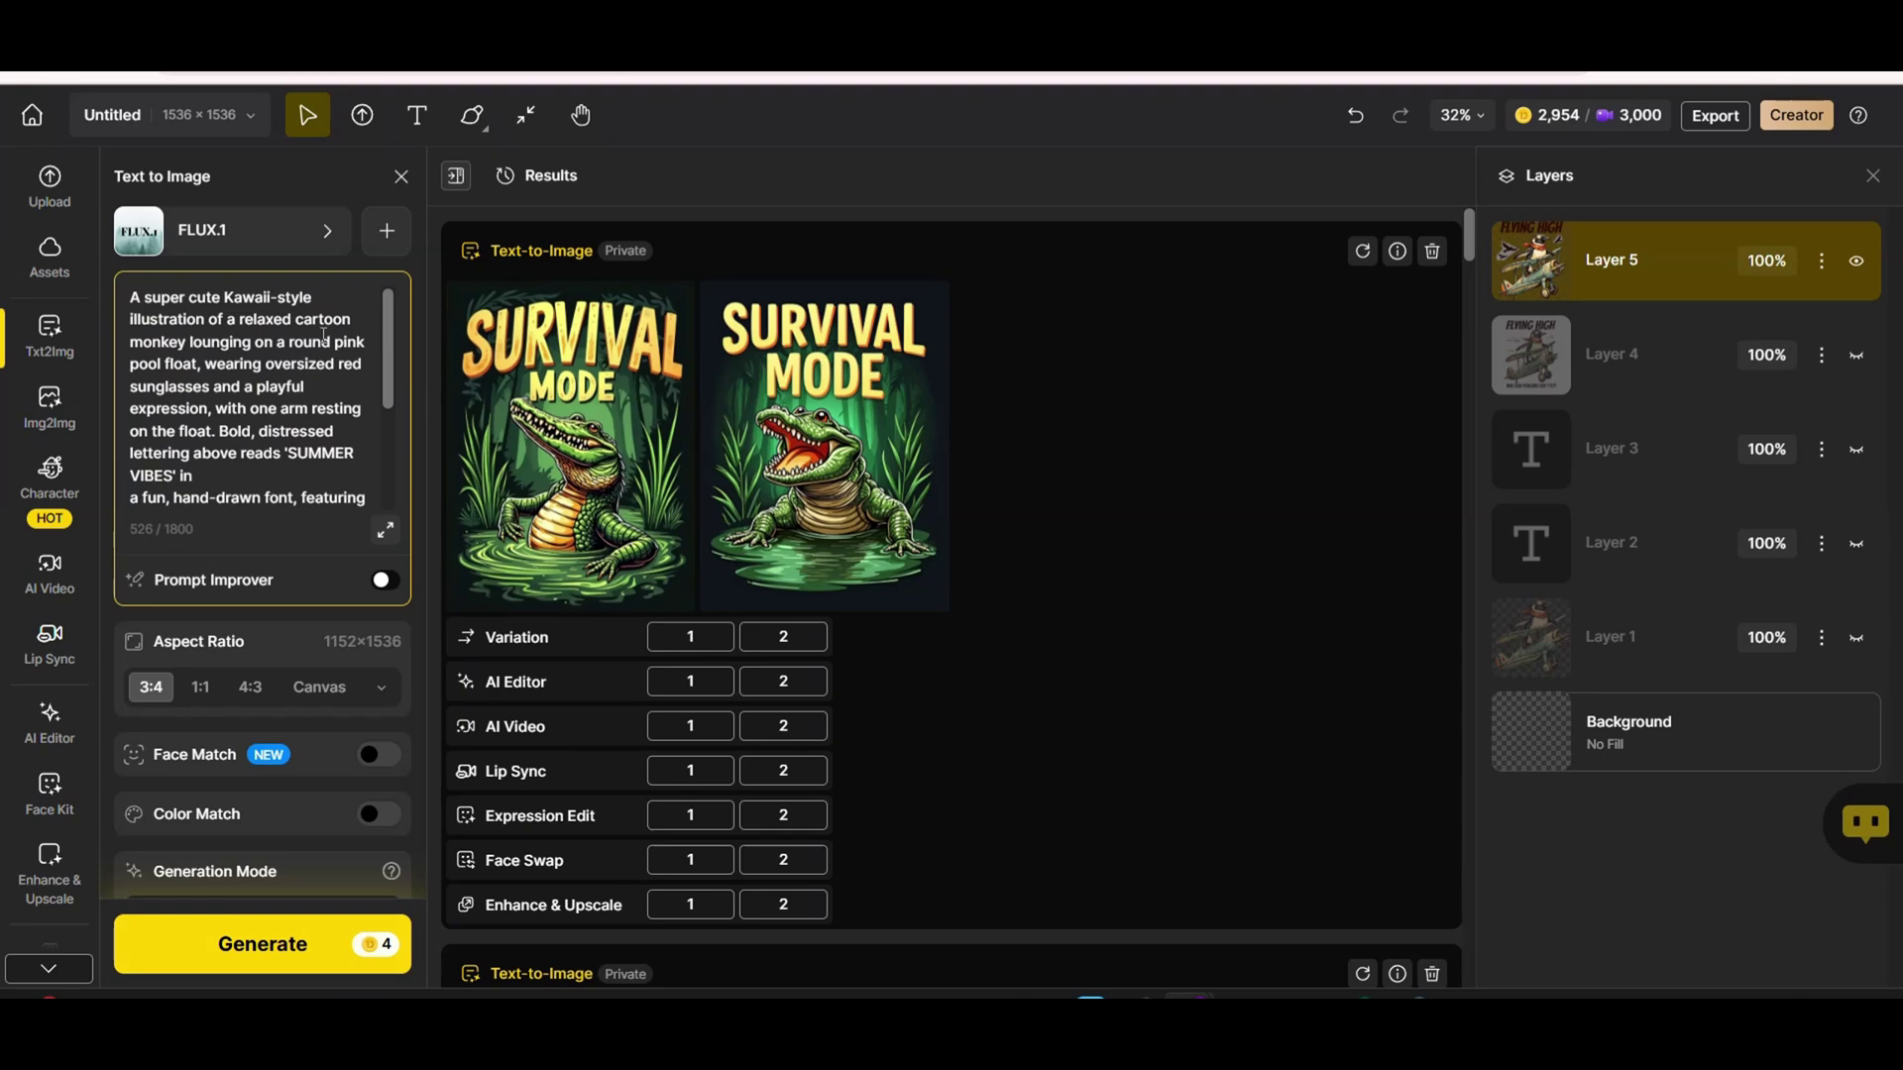
Change "monkey" to "Raccoon" in the kawaii prompt and generate the "SUMMER VIBES" images.
{"action": "left_click_drag", "start_coordinate": [187, 343], "coordinate": [132, 349]}
{"action": "type", "text": "R"}
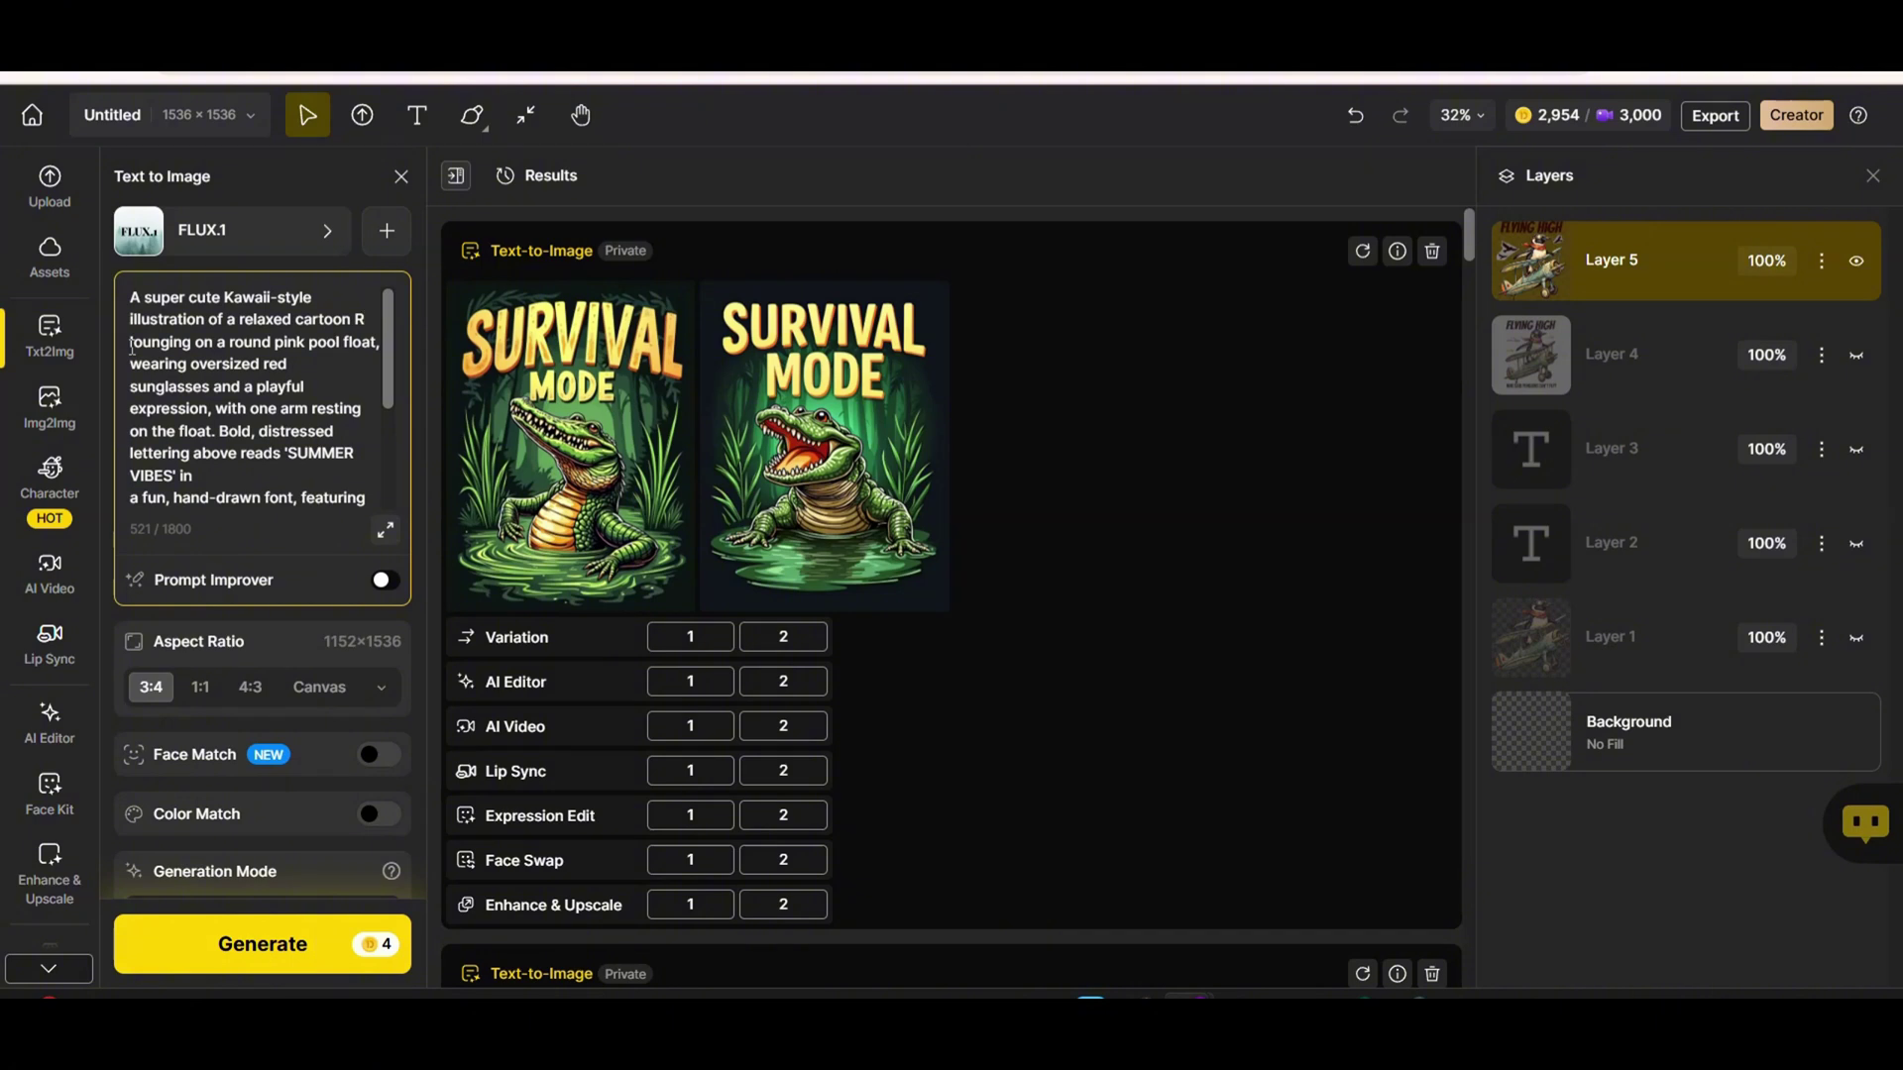
{"action": "type", "text": "accoon lounging on a round pink"}
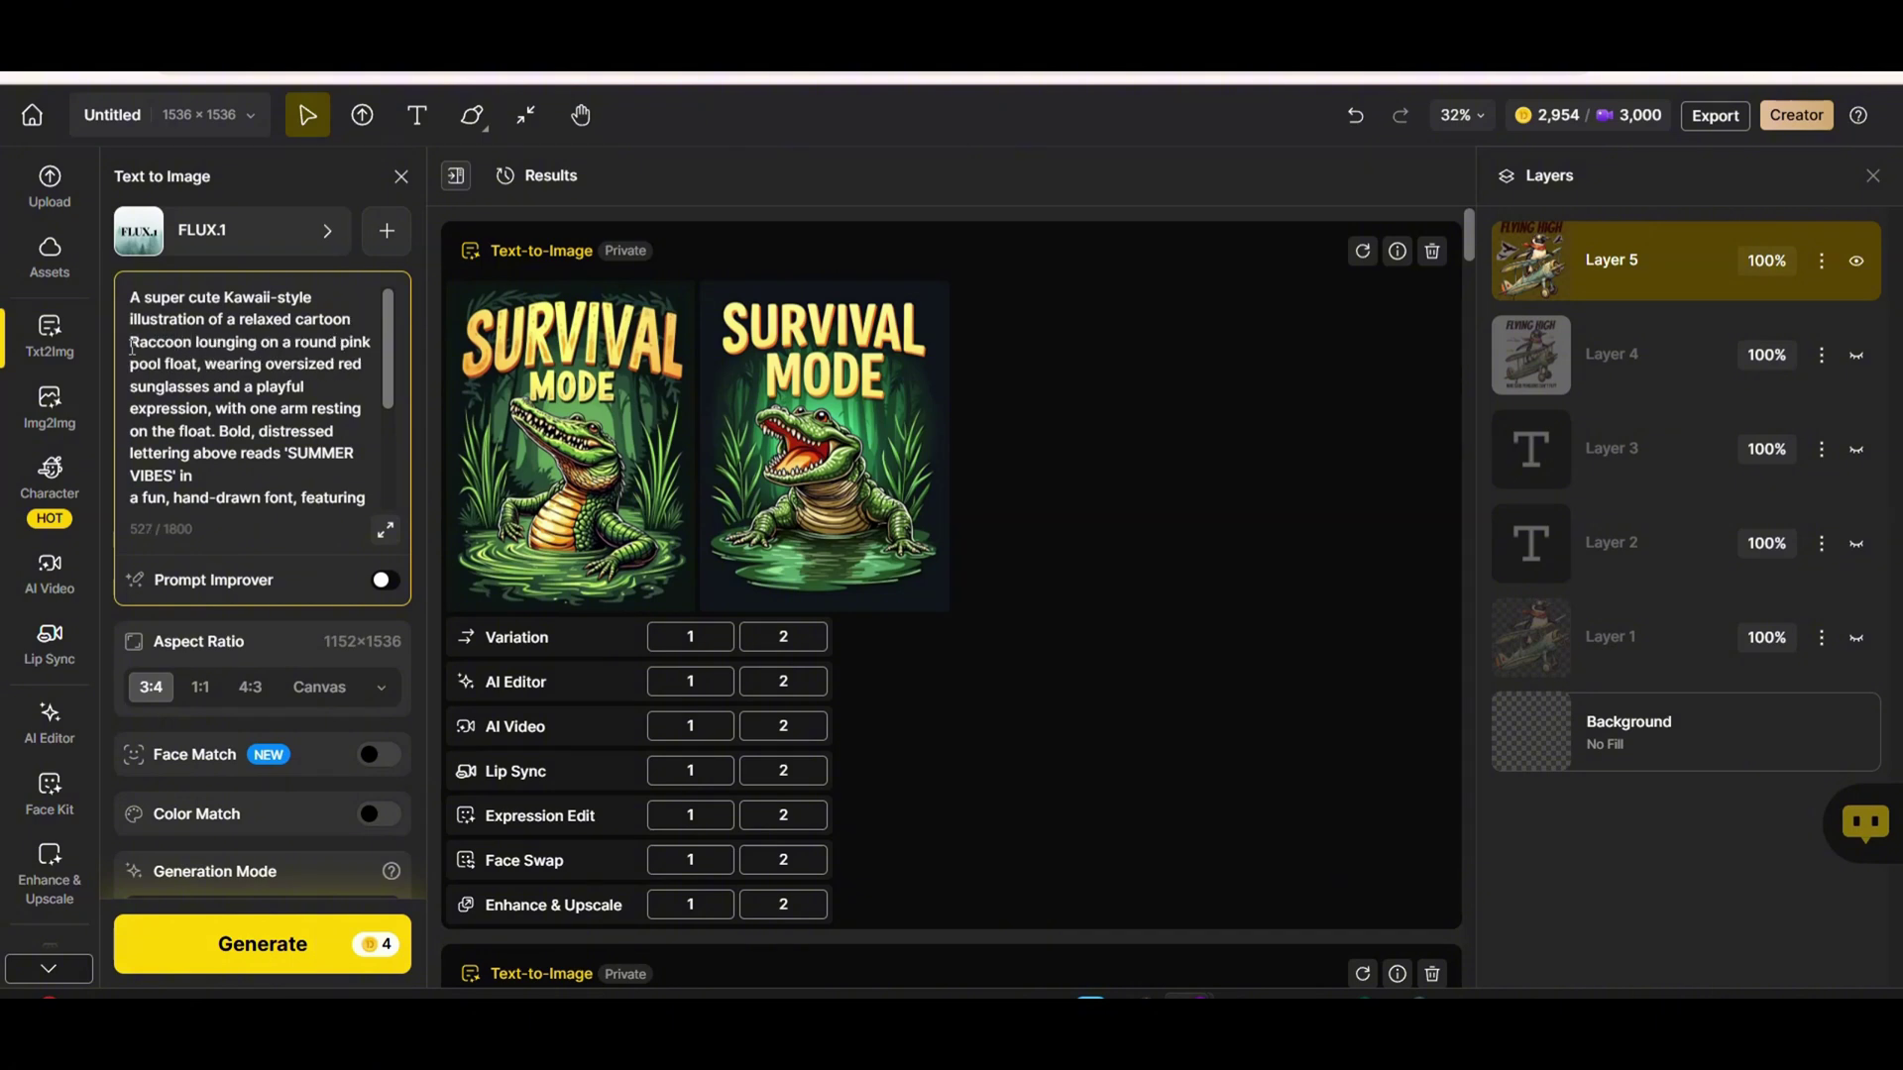
{"action": "key", "text": "ctrl+a"}
{"action": "left_click", "coordinate": [262, 944]}
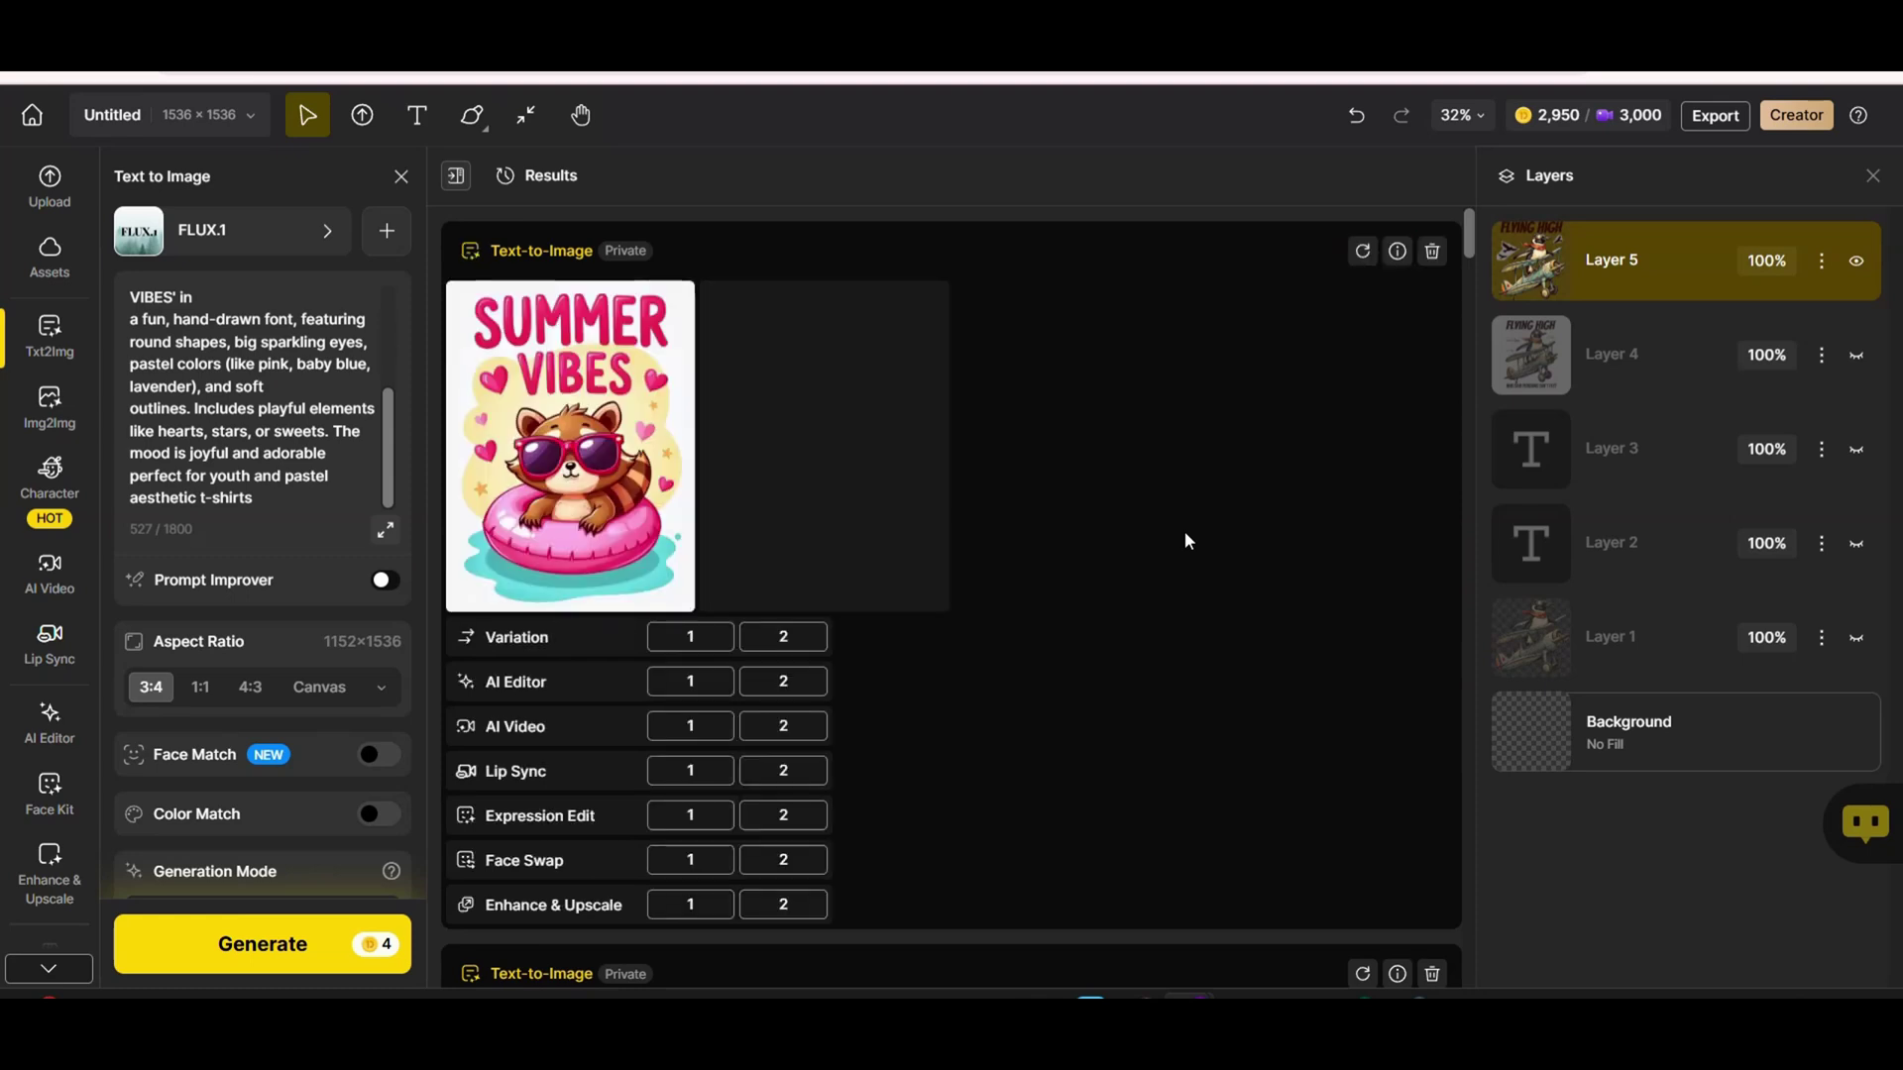
Preview the first "SUMMER VIBES" raccoon image, generate variations of it, and preview the first variation.
{"action": "left_click", "coordinate": [567, 480]}
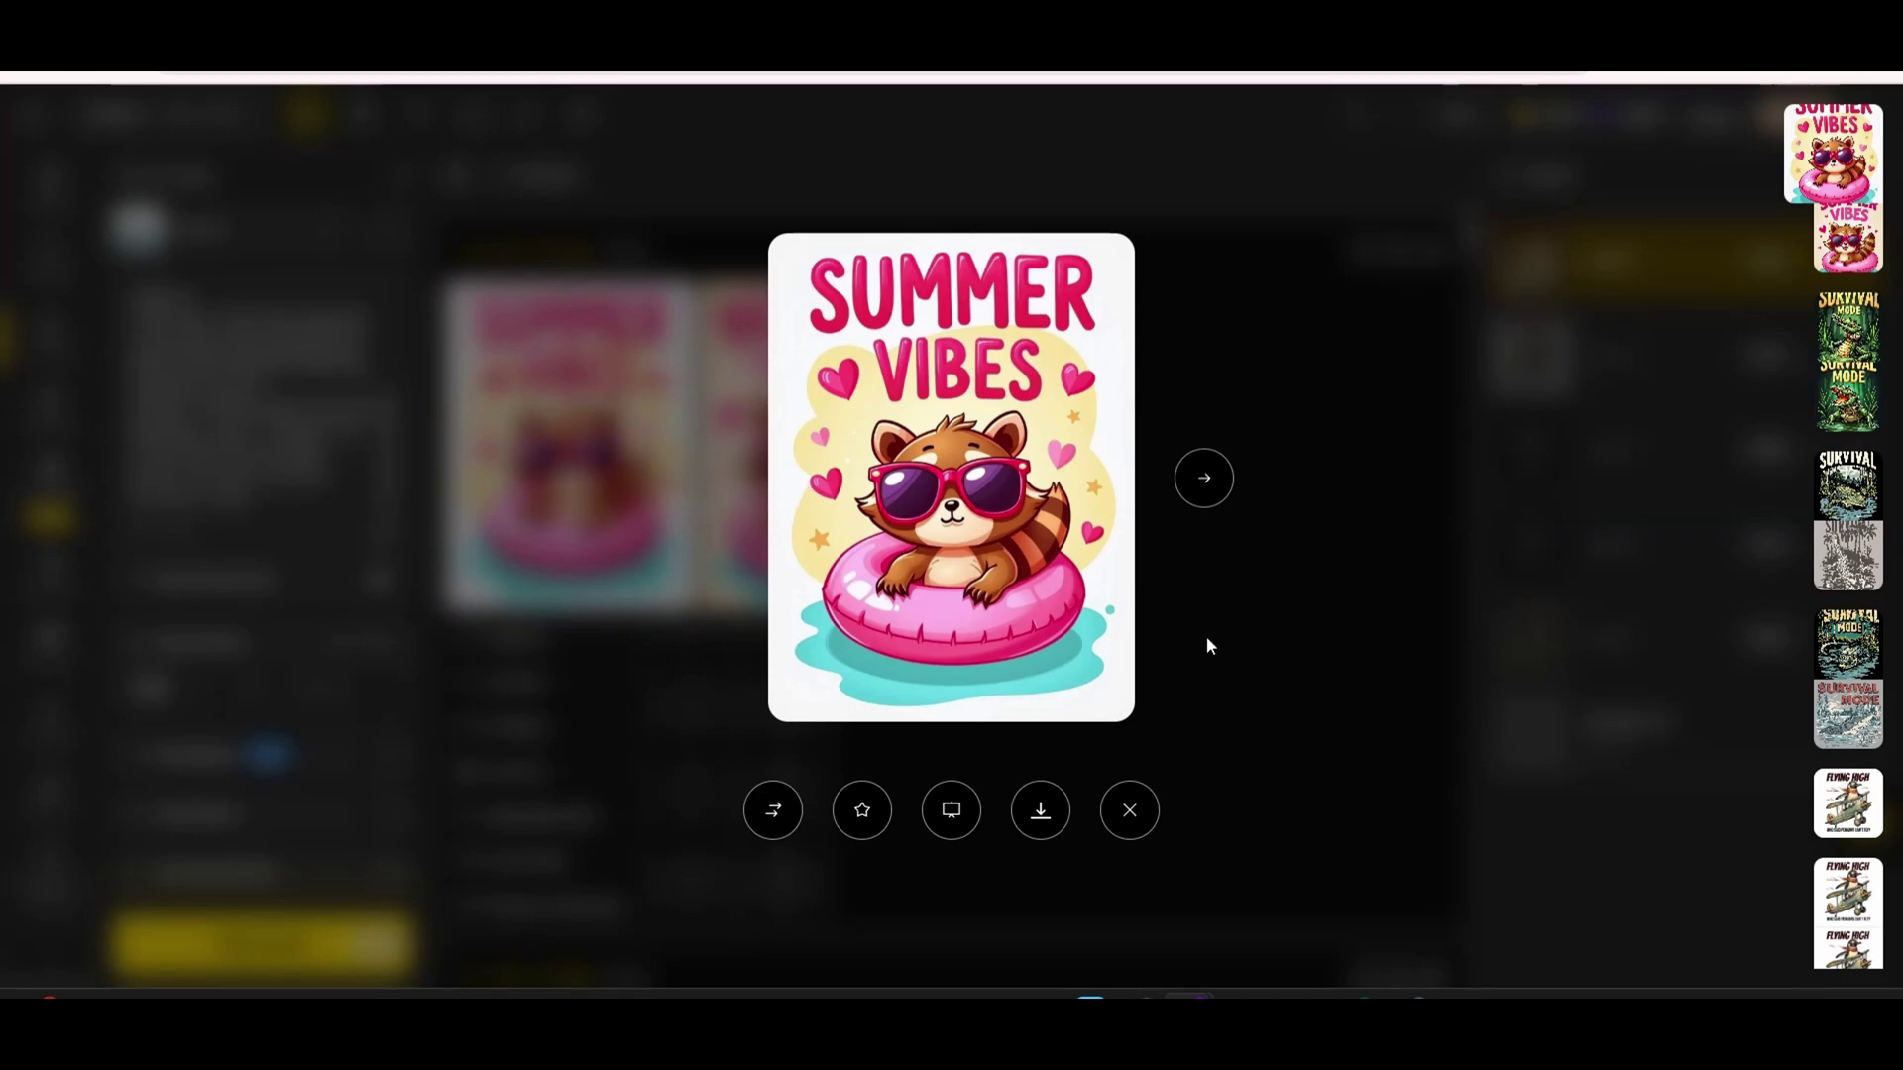
{"action": "left_click", "coordinate": [1263, 616]}
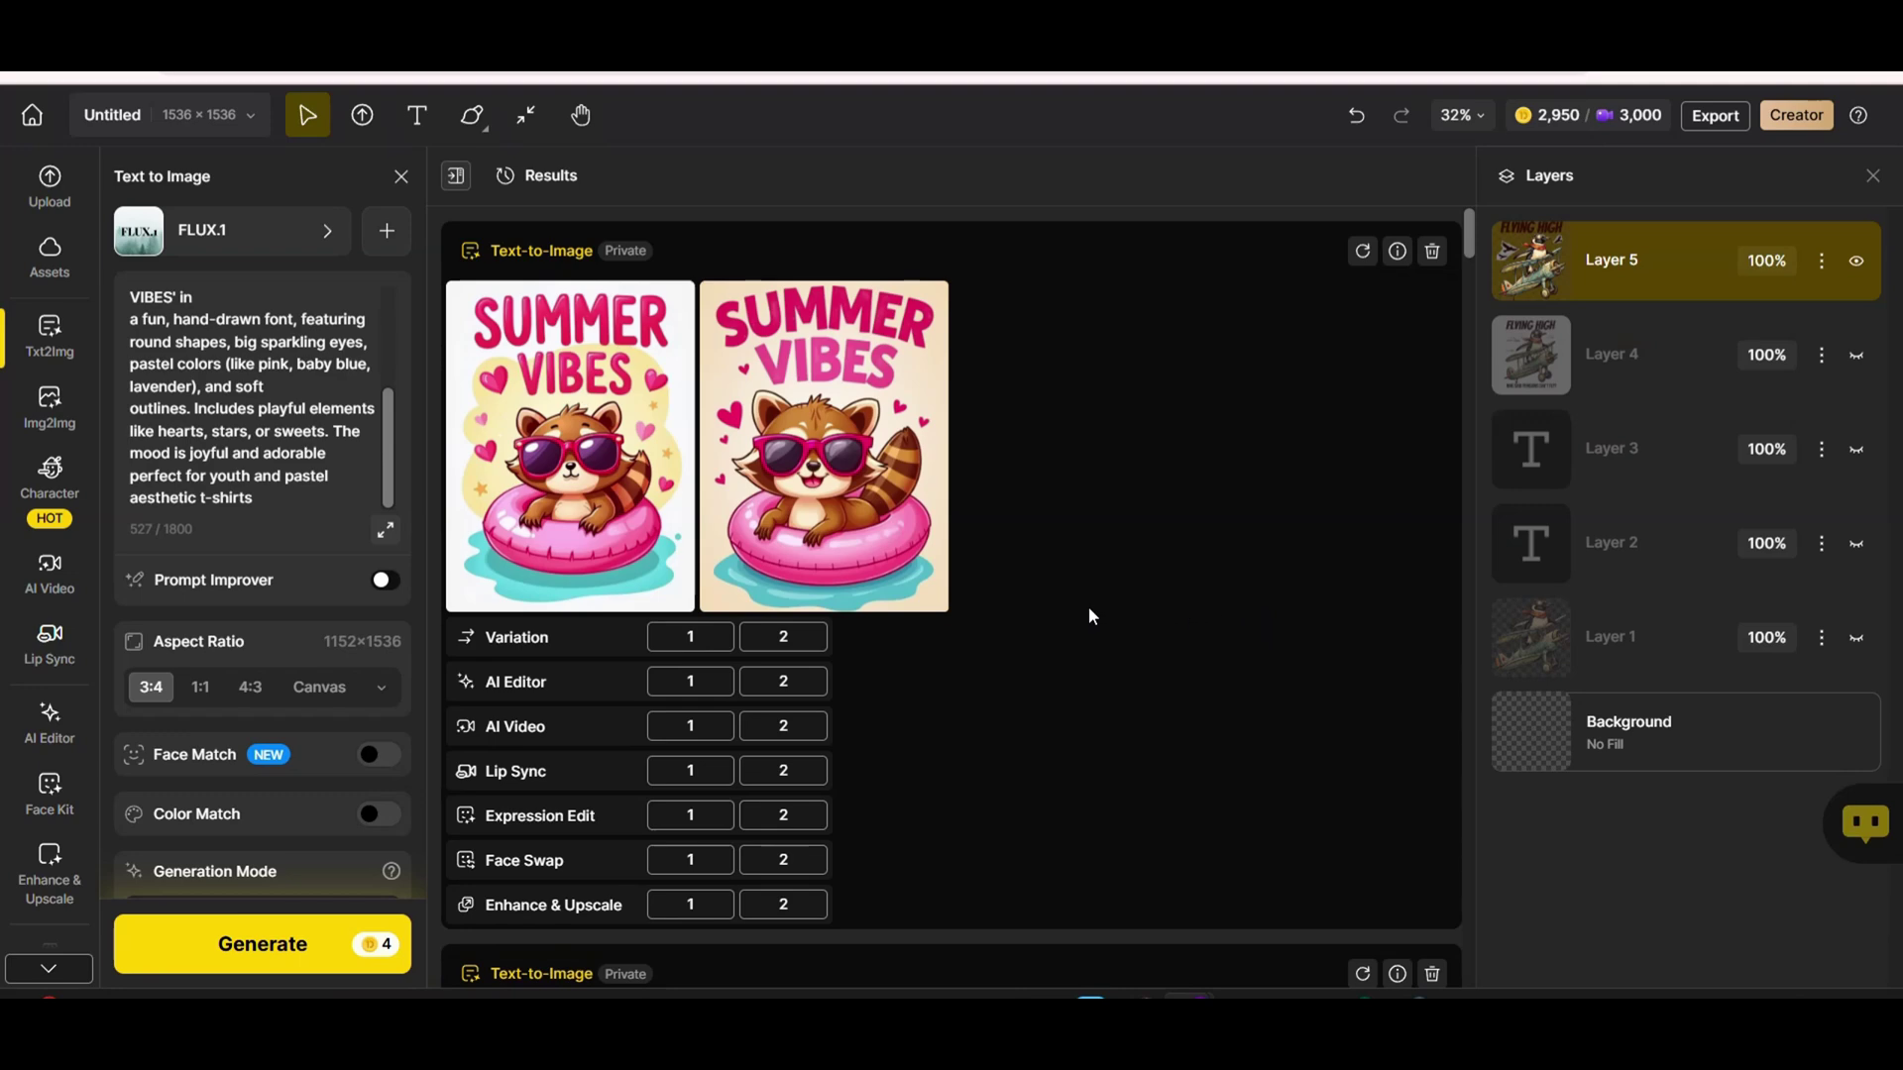
{"action": "left_click", "coordinate": [596, 516]}
{"action": "left_click", "coordinate": [772, 811]}
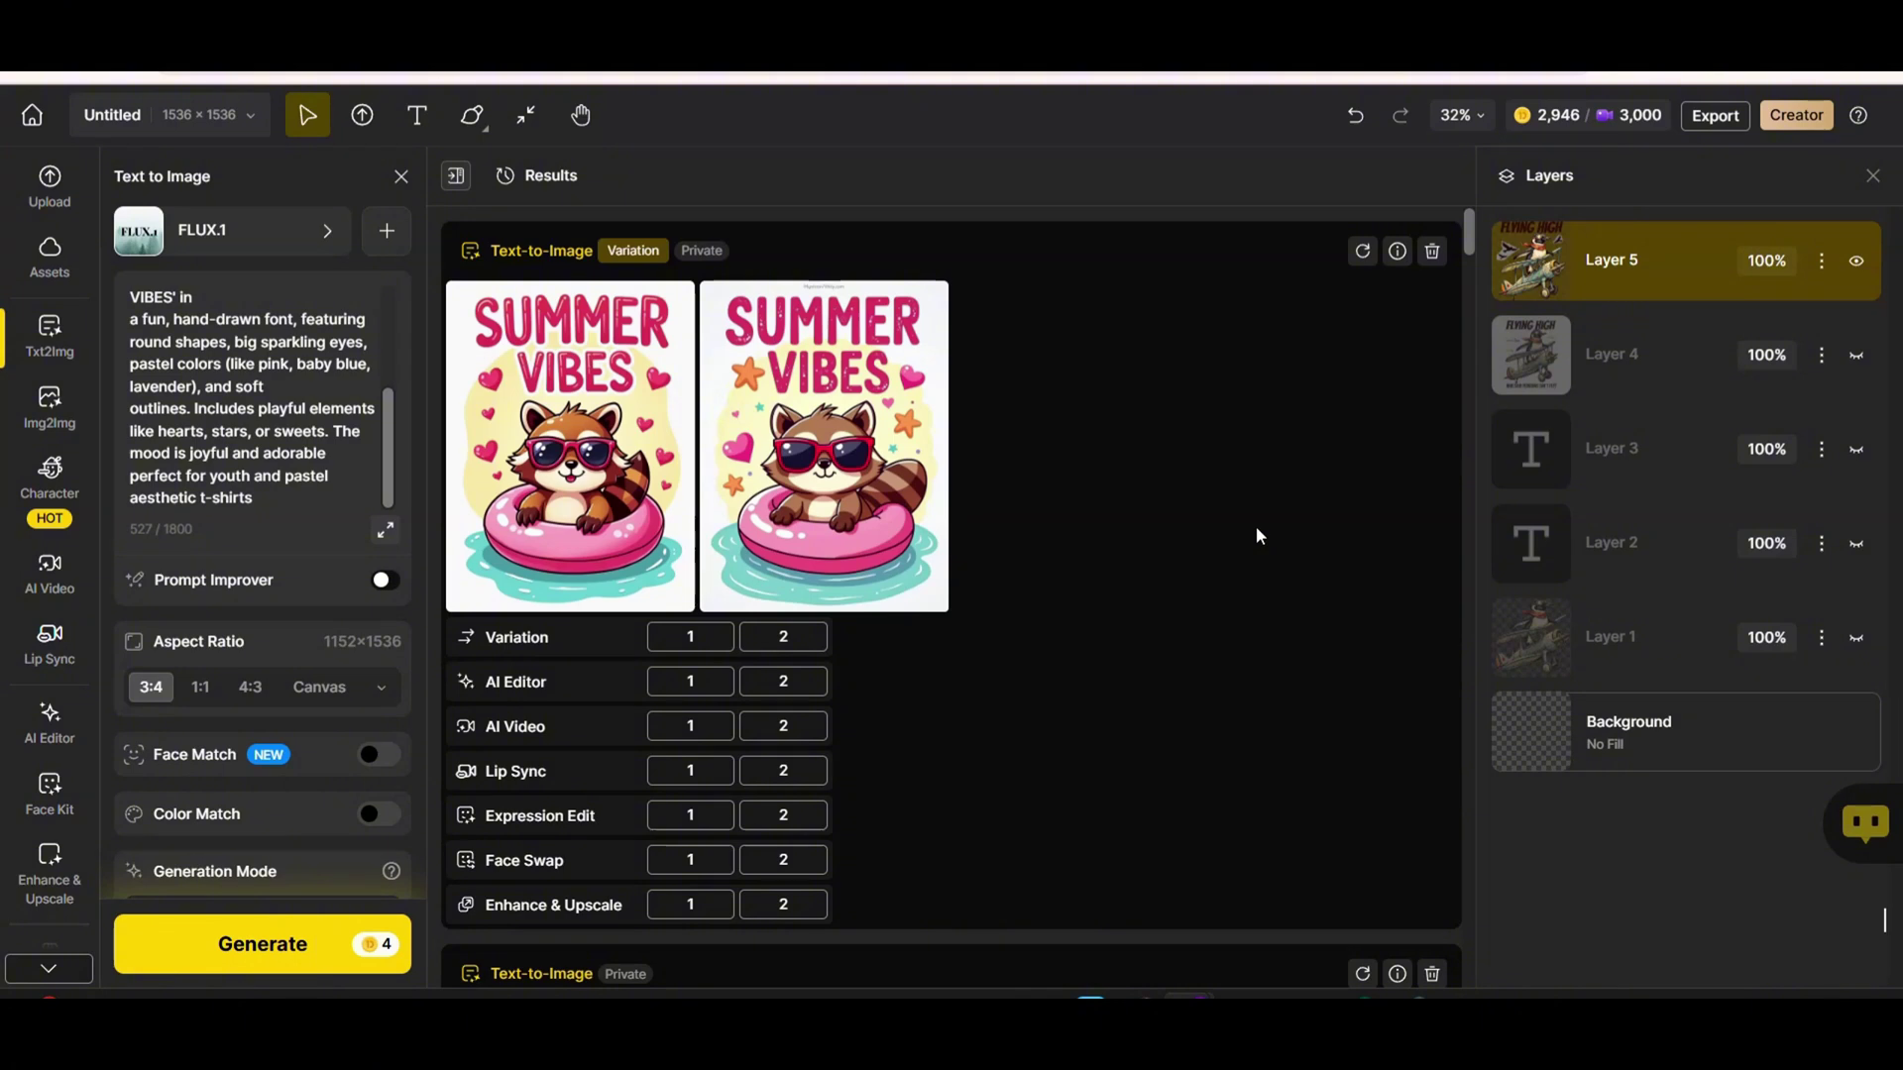
{"action": "left_click", "coordinate": [632, 480]}
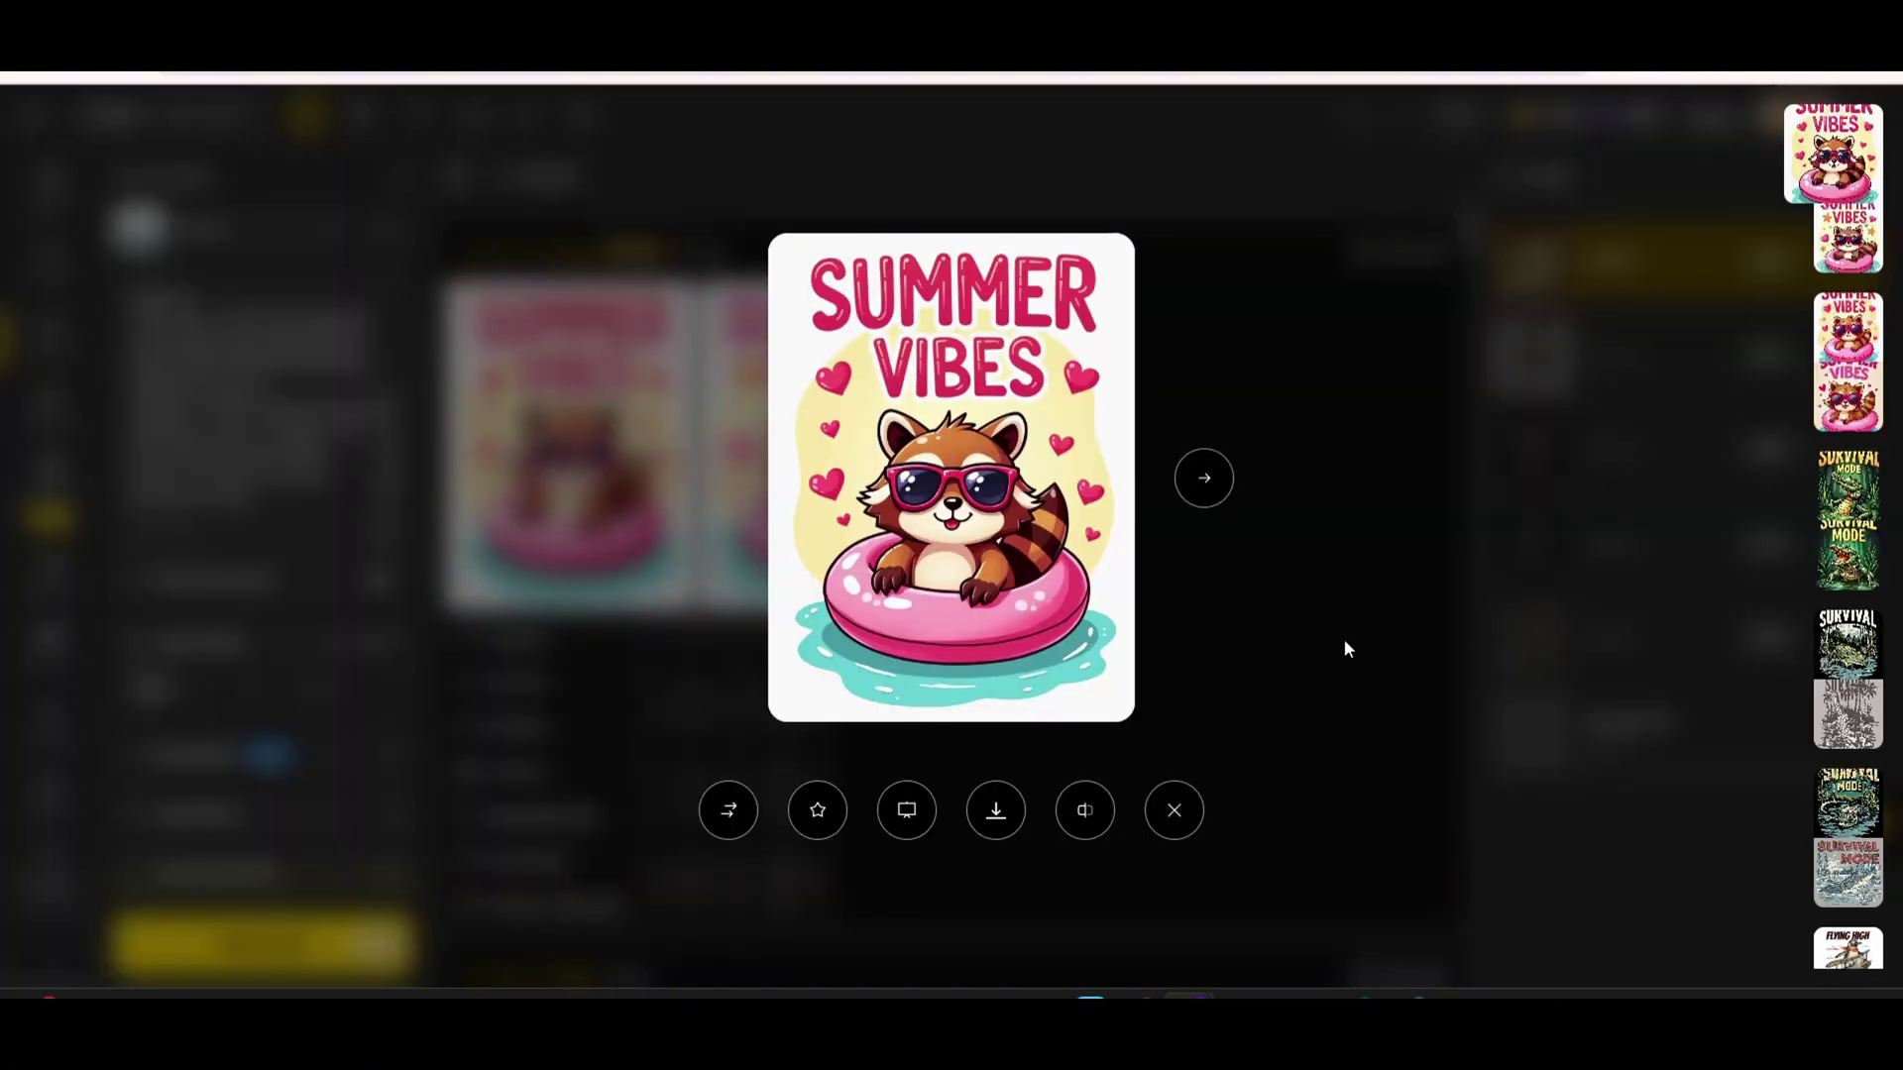
{"action": "left_click", "coordinate": [1358, 635]}
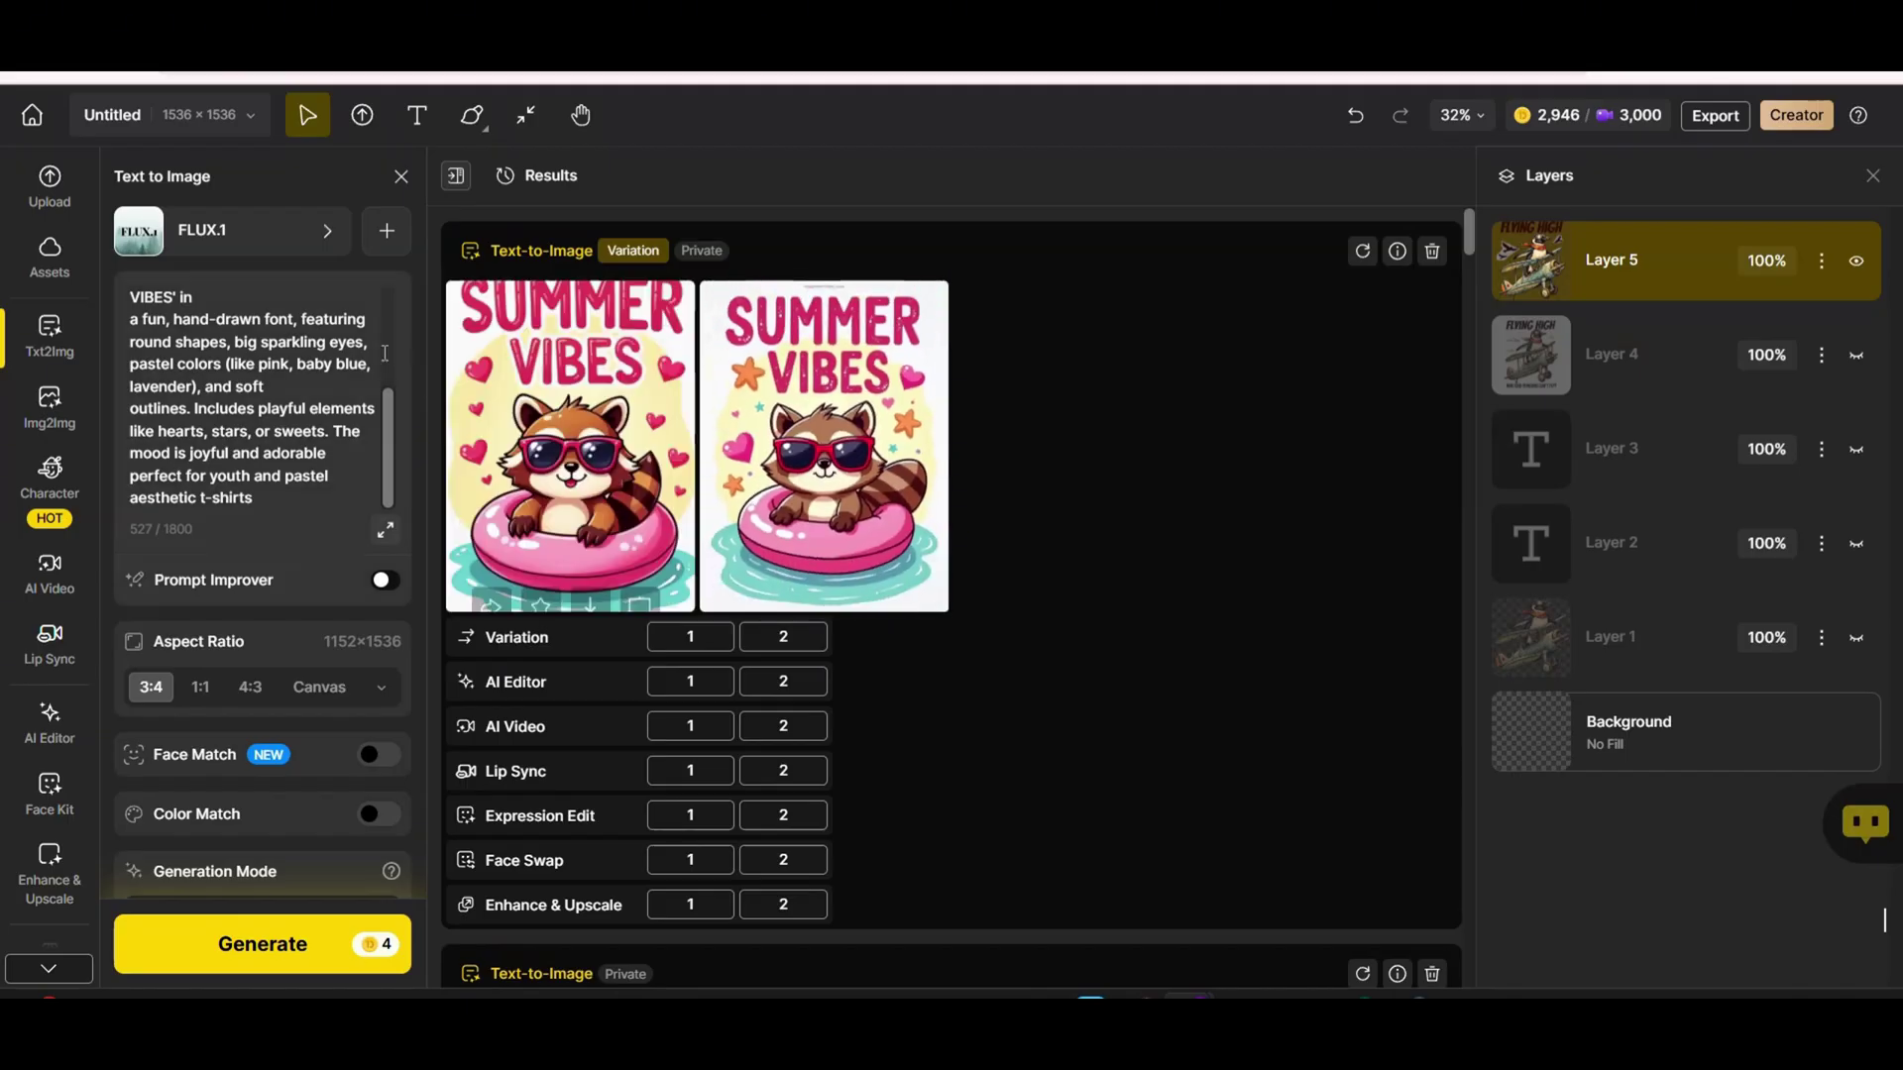
Switch the image style from FLUX.1 to Drip Graffiti.
{"action": "left_click", "coordinate": [289, 241]}
{"action": "left_click_drag", "start_coordinate": [1585, 278], "coordinate": [1583, 293]}
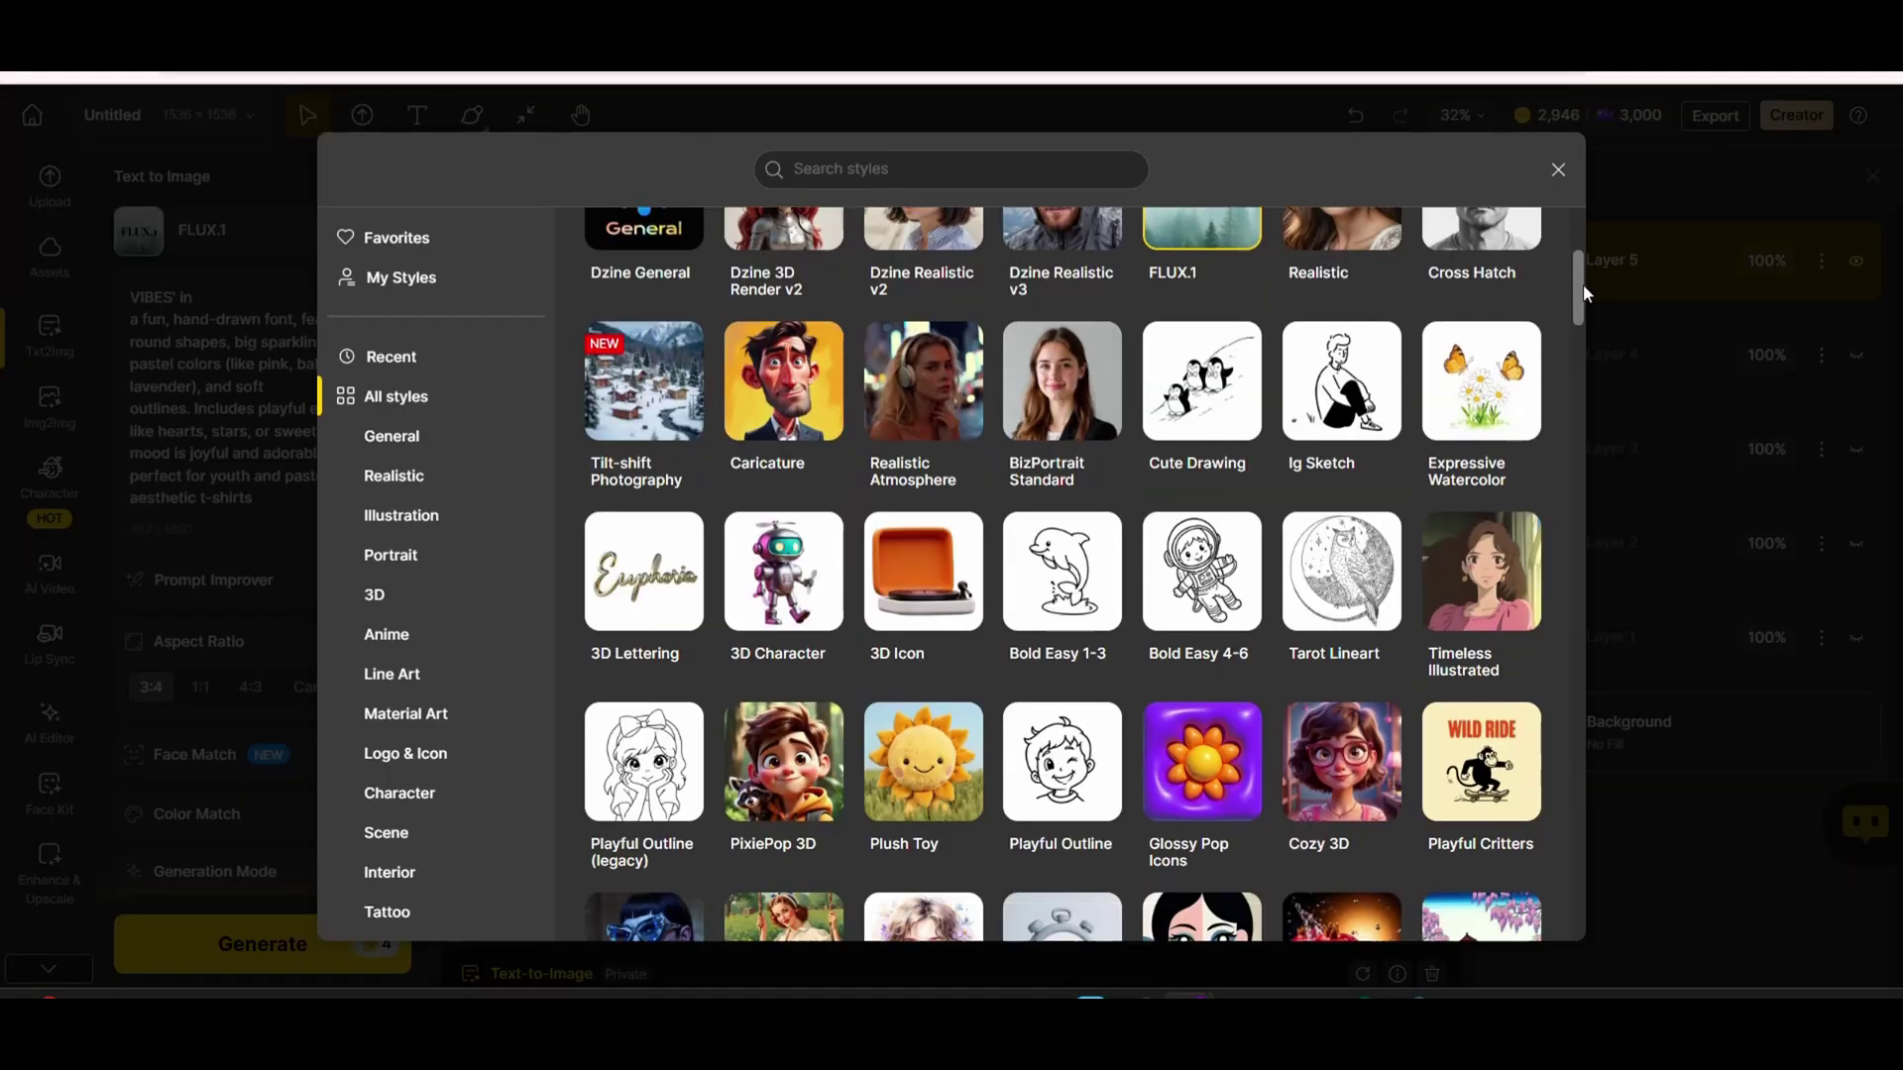
{"action": "left_click_drag", "start_coordinate": [1583, 293], "coordinate": [1596, 380]}
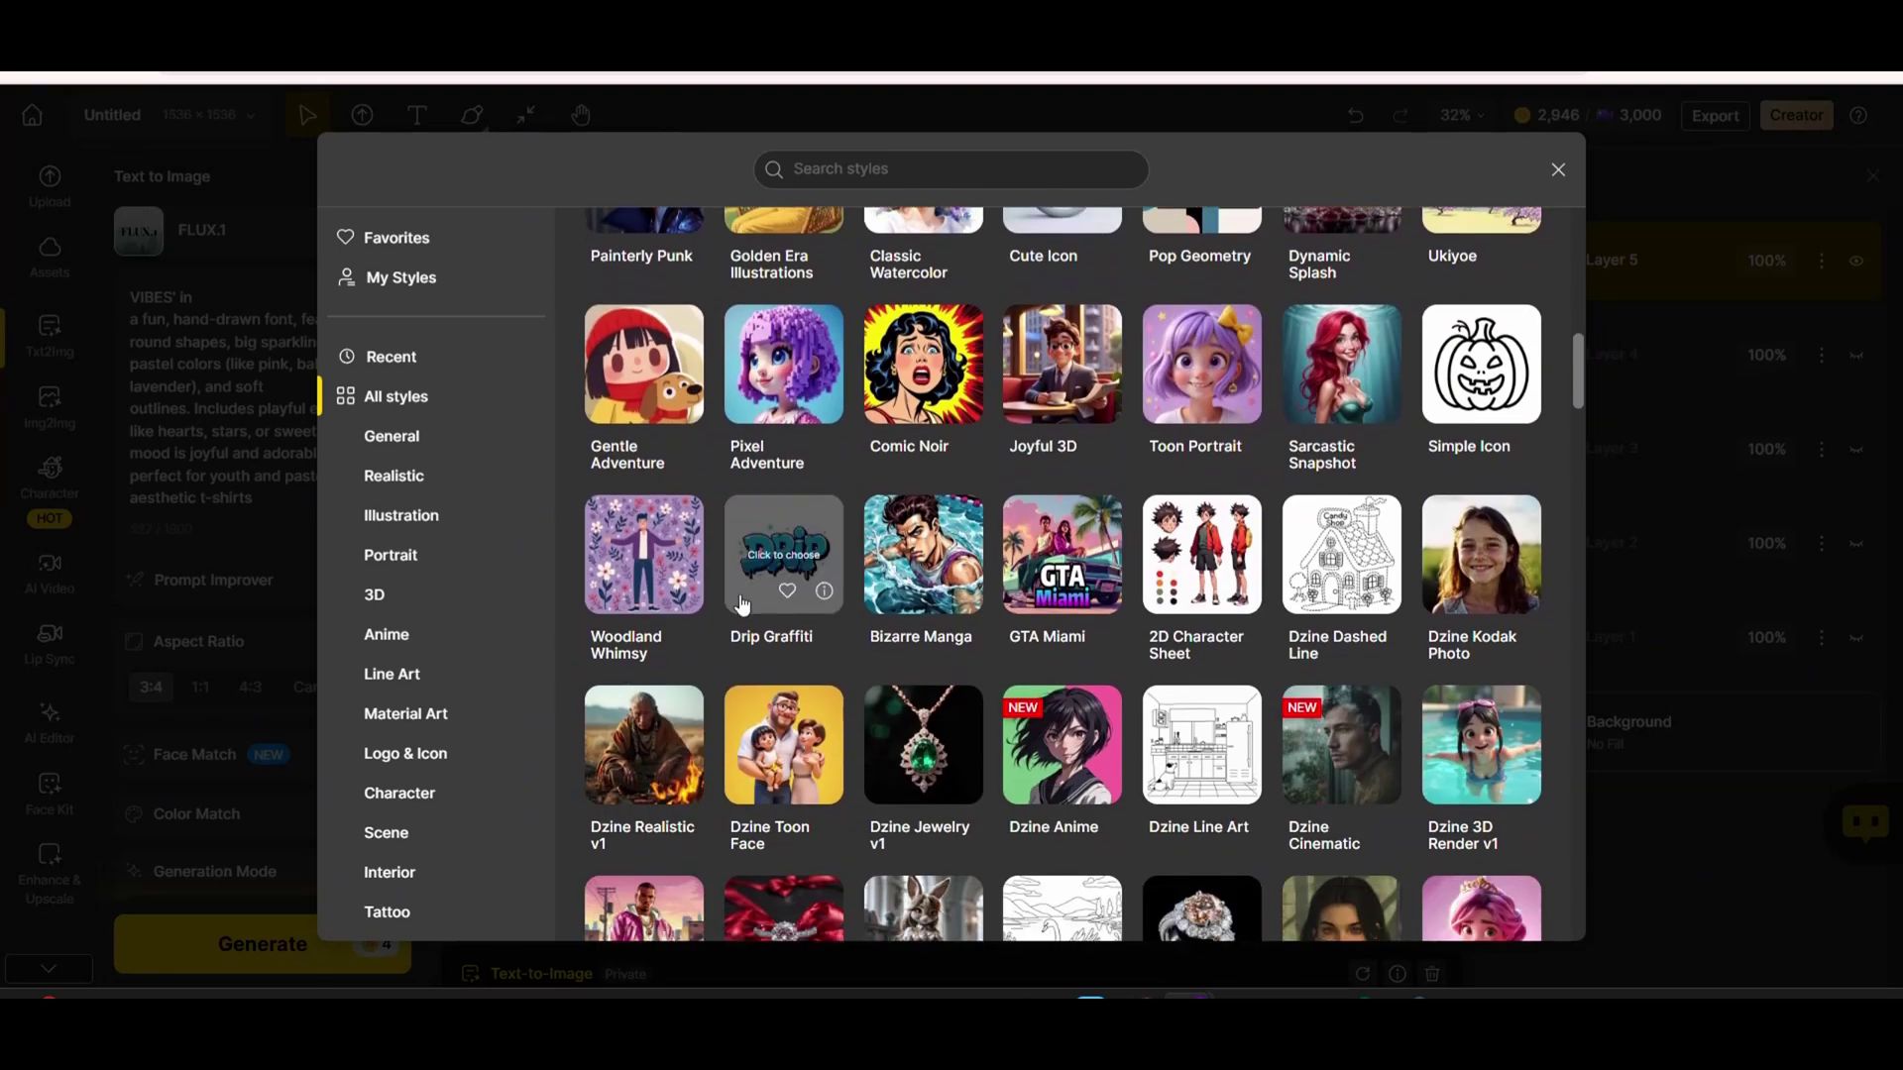
{"action": "left_click", "coordinate": [754, 602]}
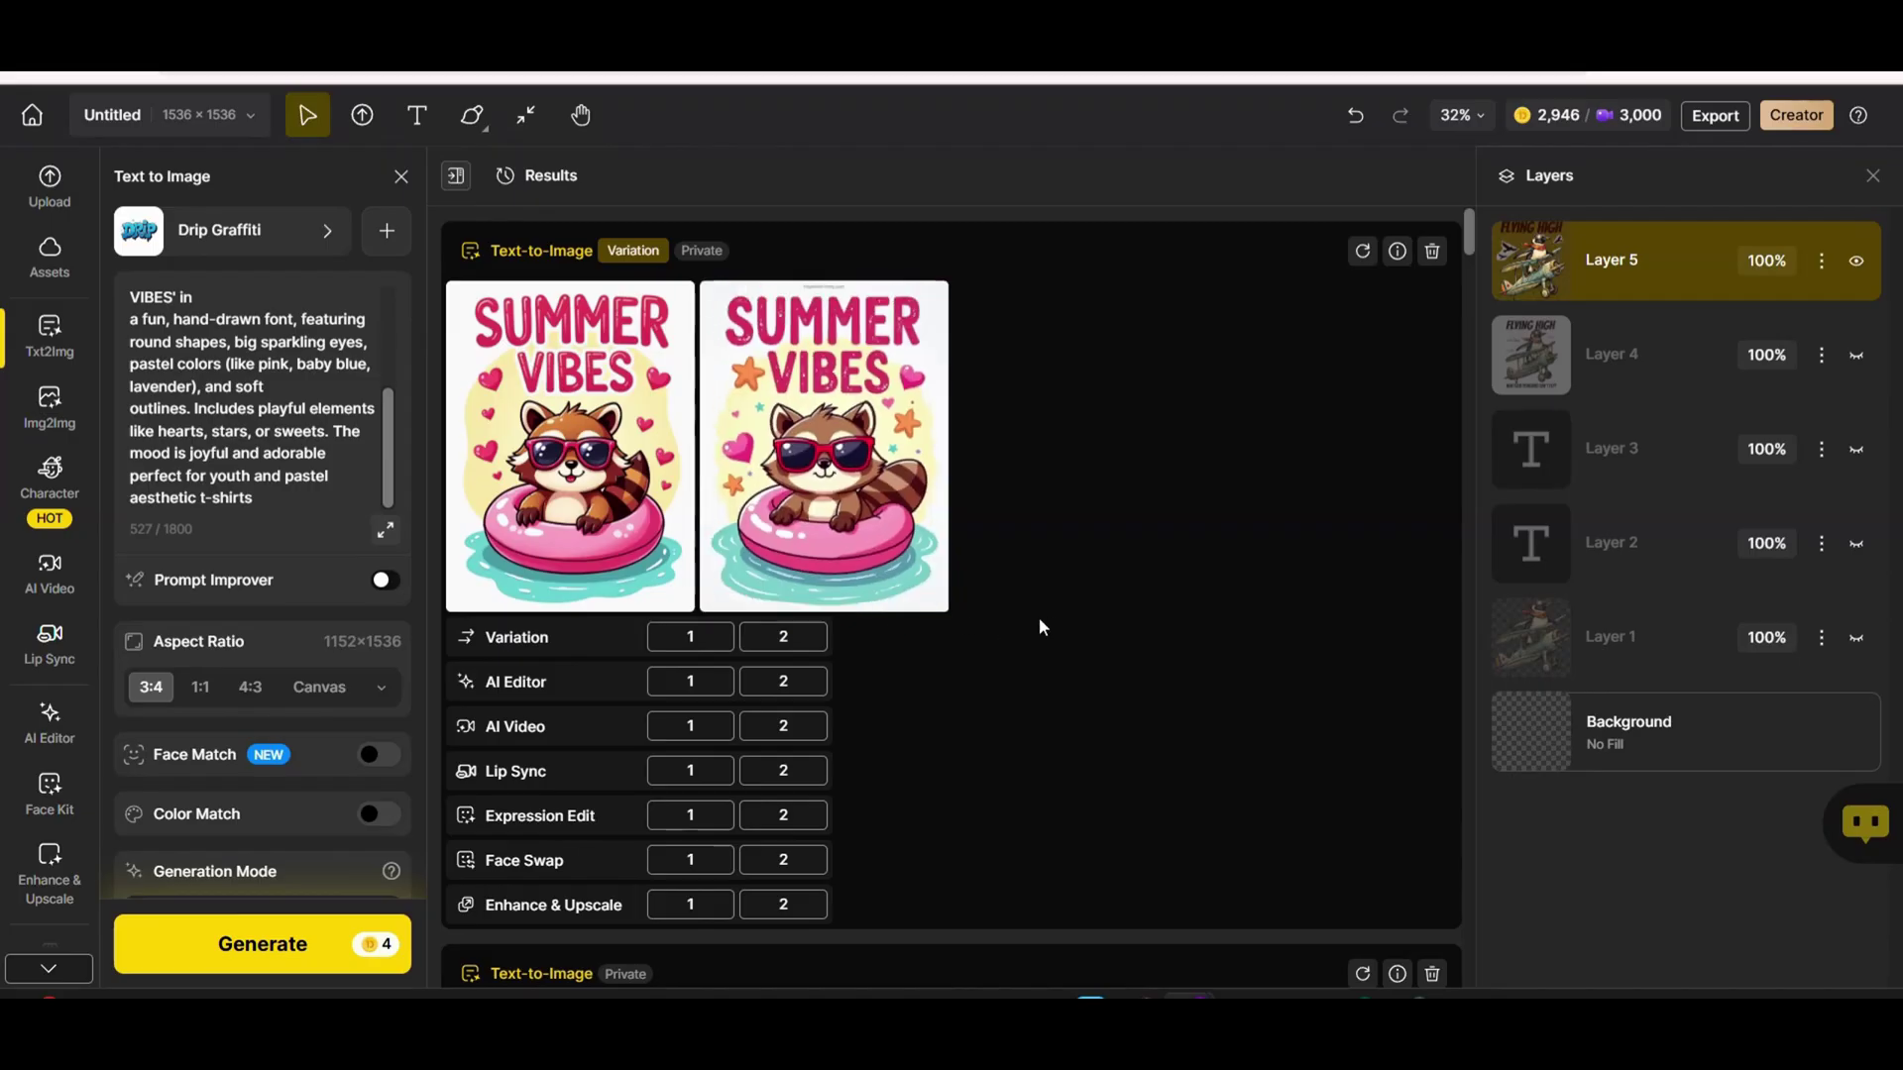
Use the "Surf's Up, Dude!" surfing turtle prompt with "cute turtle" changed to "cute Dog" and generate the images.
{"action": "left_click", "coordinate": [236, 319]}
{"action": "double_click", "coordinate": [214, 319]}
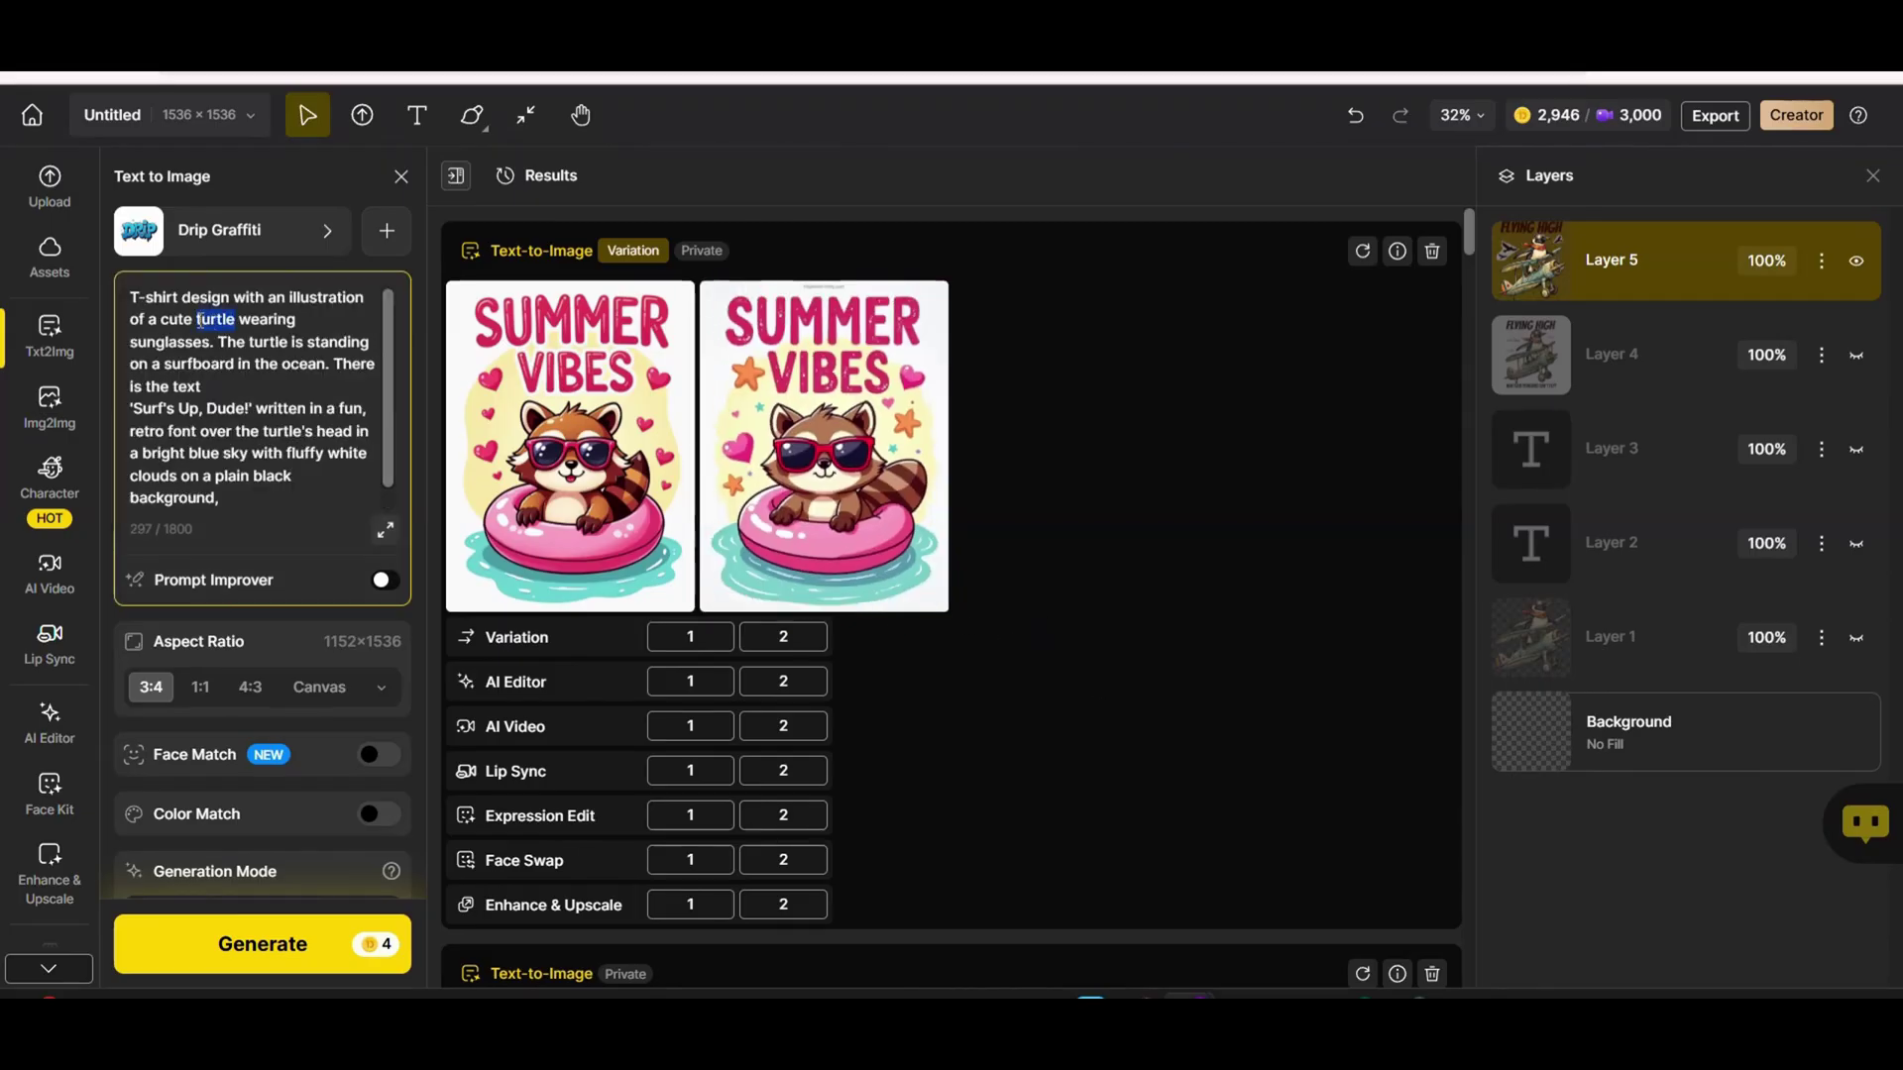
{"action": "type", "text": "Dog"}
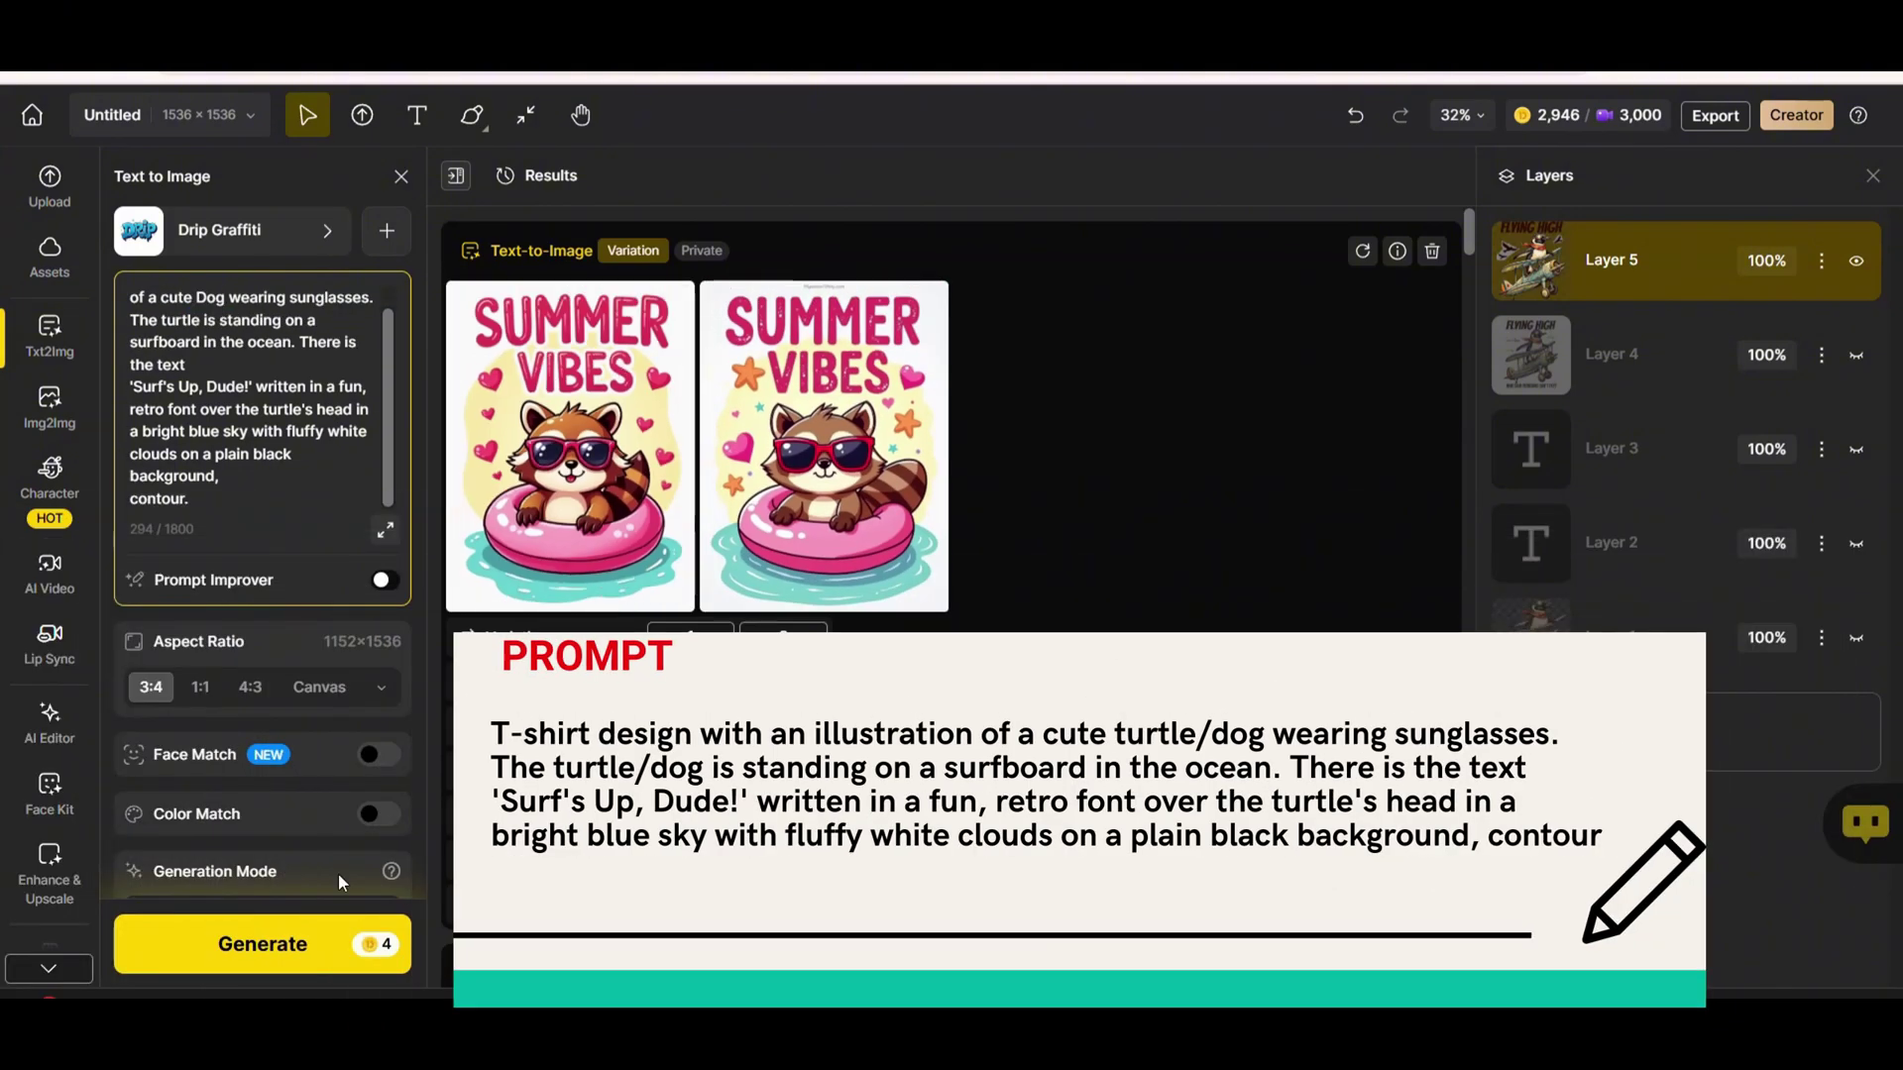
{"action": "left_click", "coordinate": [327, 944]}
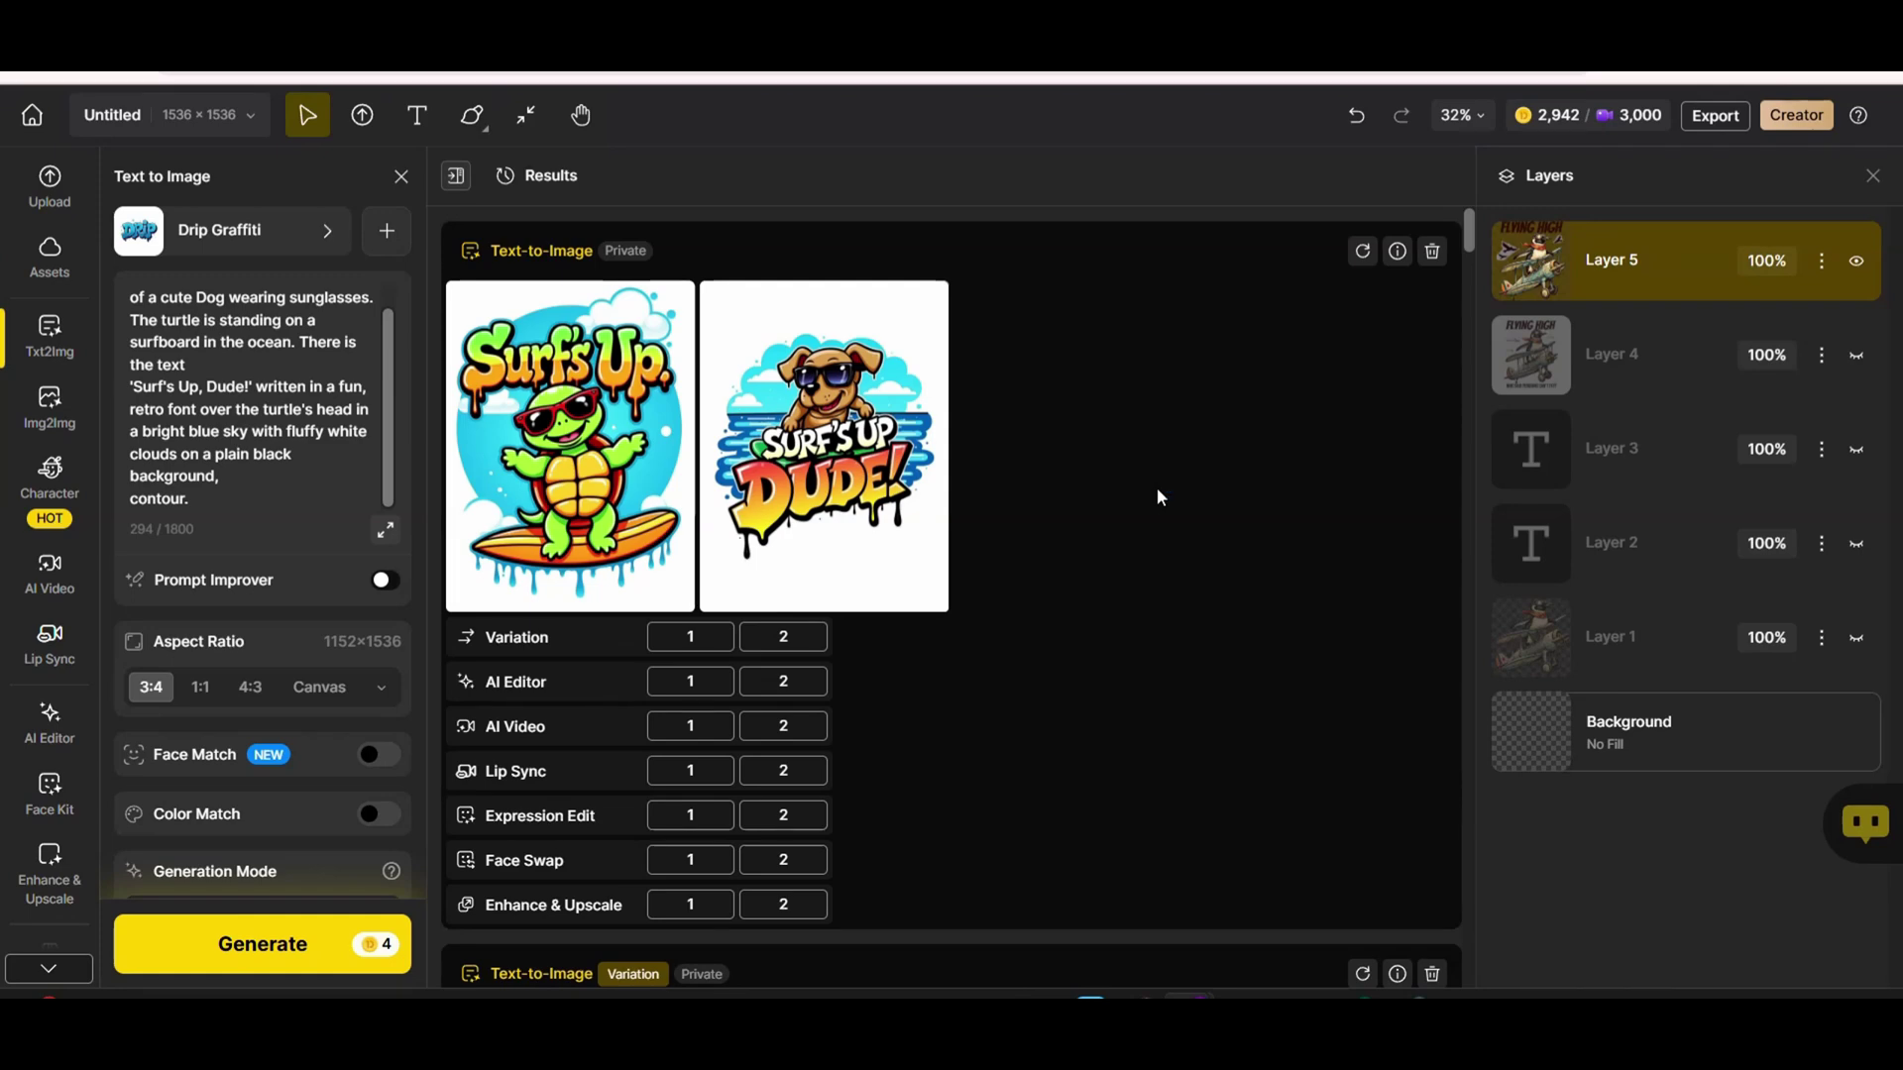
Change "turtle's head" to "dog's head" in the prompt, generate again, and preview the existing surfing turtle image.
{"action": "left_click", "coordinate": [226, 297]}
{"action": "scroll", "coordinate": [398, 371], "scroll_direction": "up", "scroll_amount": 1}
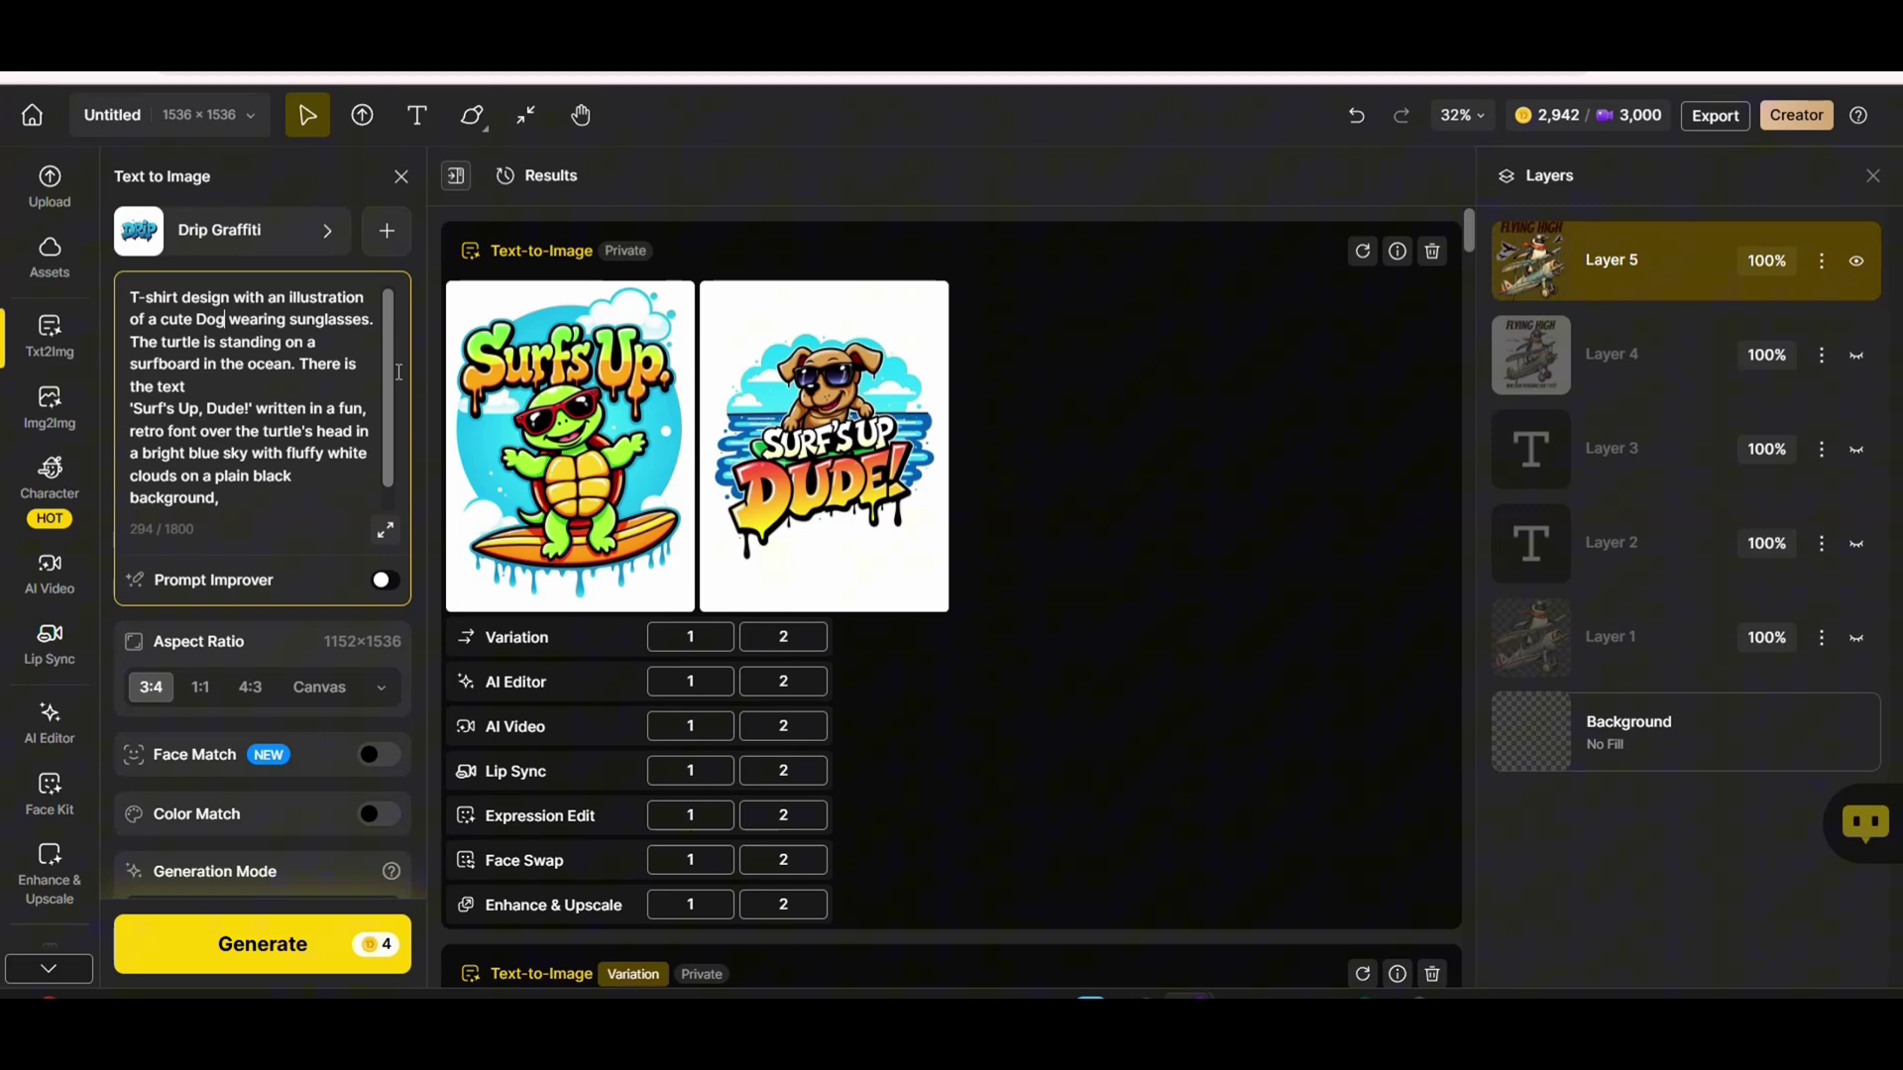
{"action": "double_click", "coordinate": [310, 434]}
{"action": "type", "text": "dog's"}
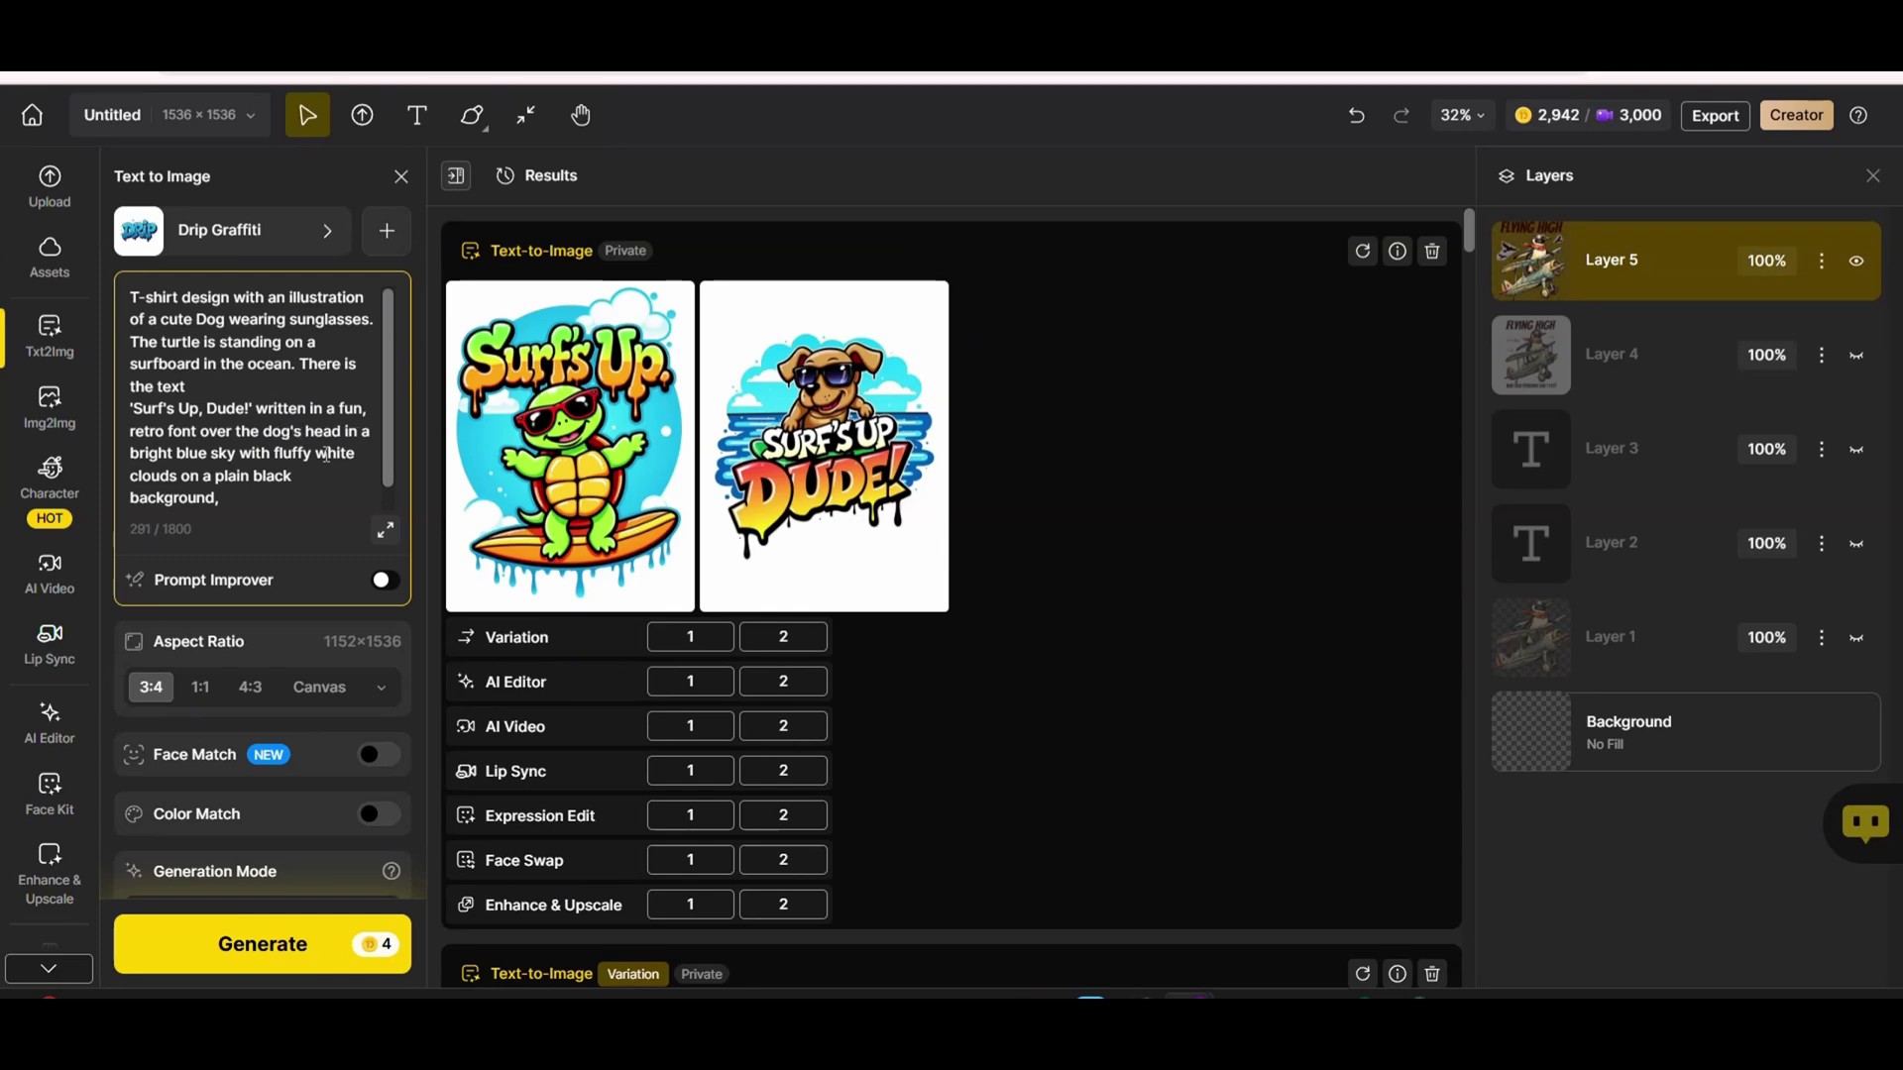
{"action": "left_click", "coordinate": [359, 927]}
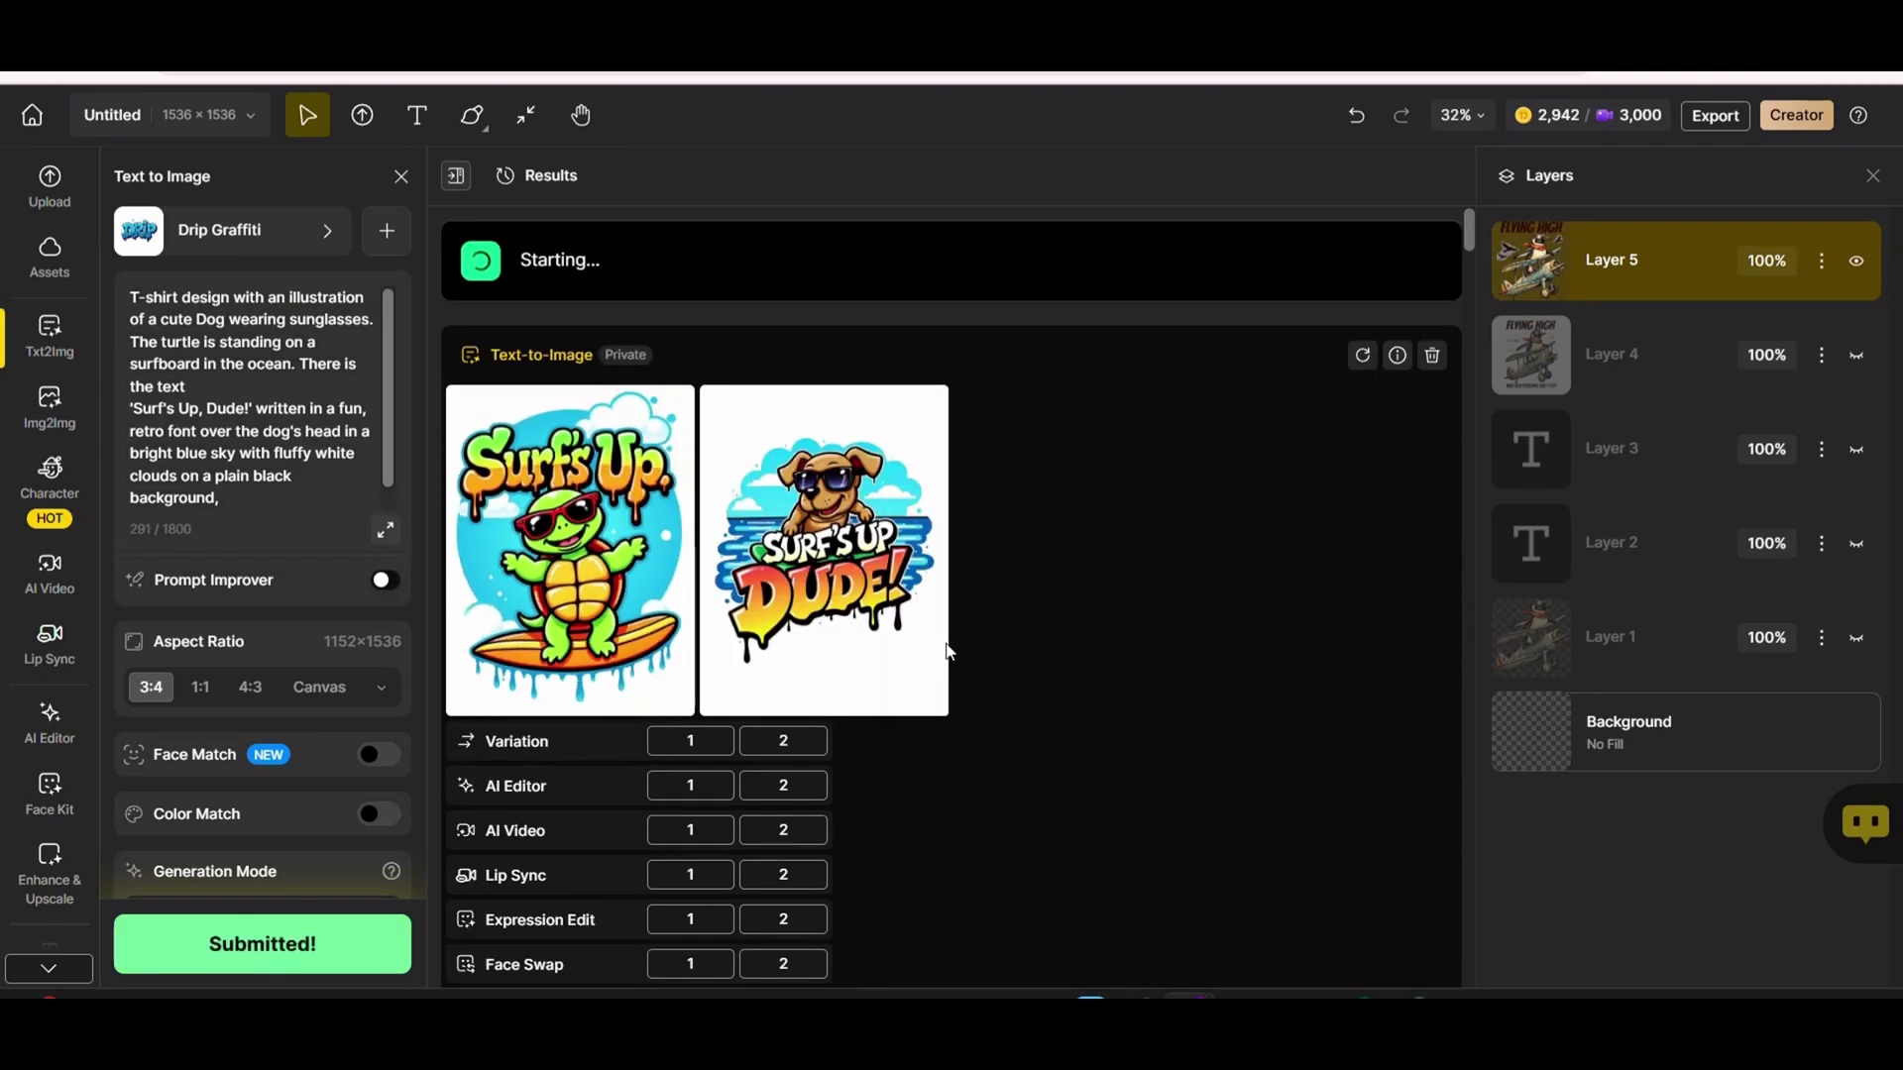
{"action": "left_click", "coordinate": [639, 580]}
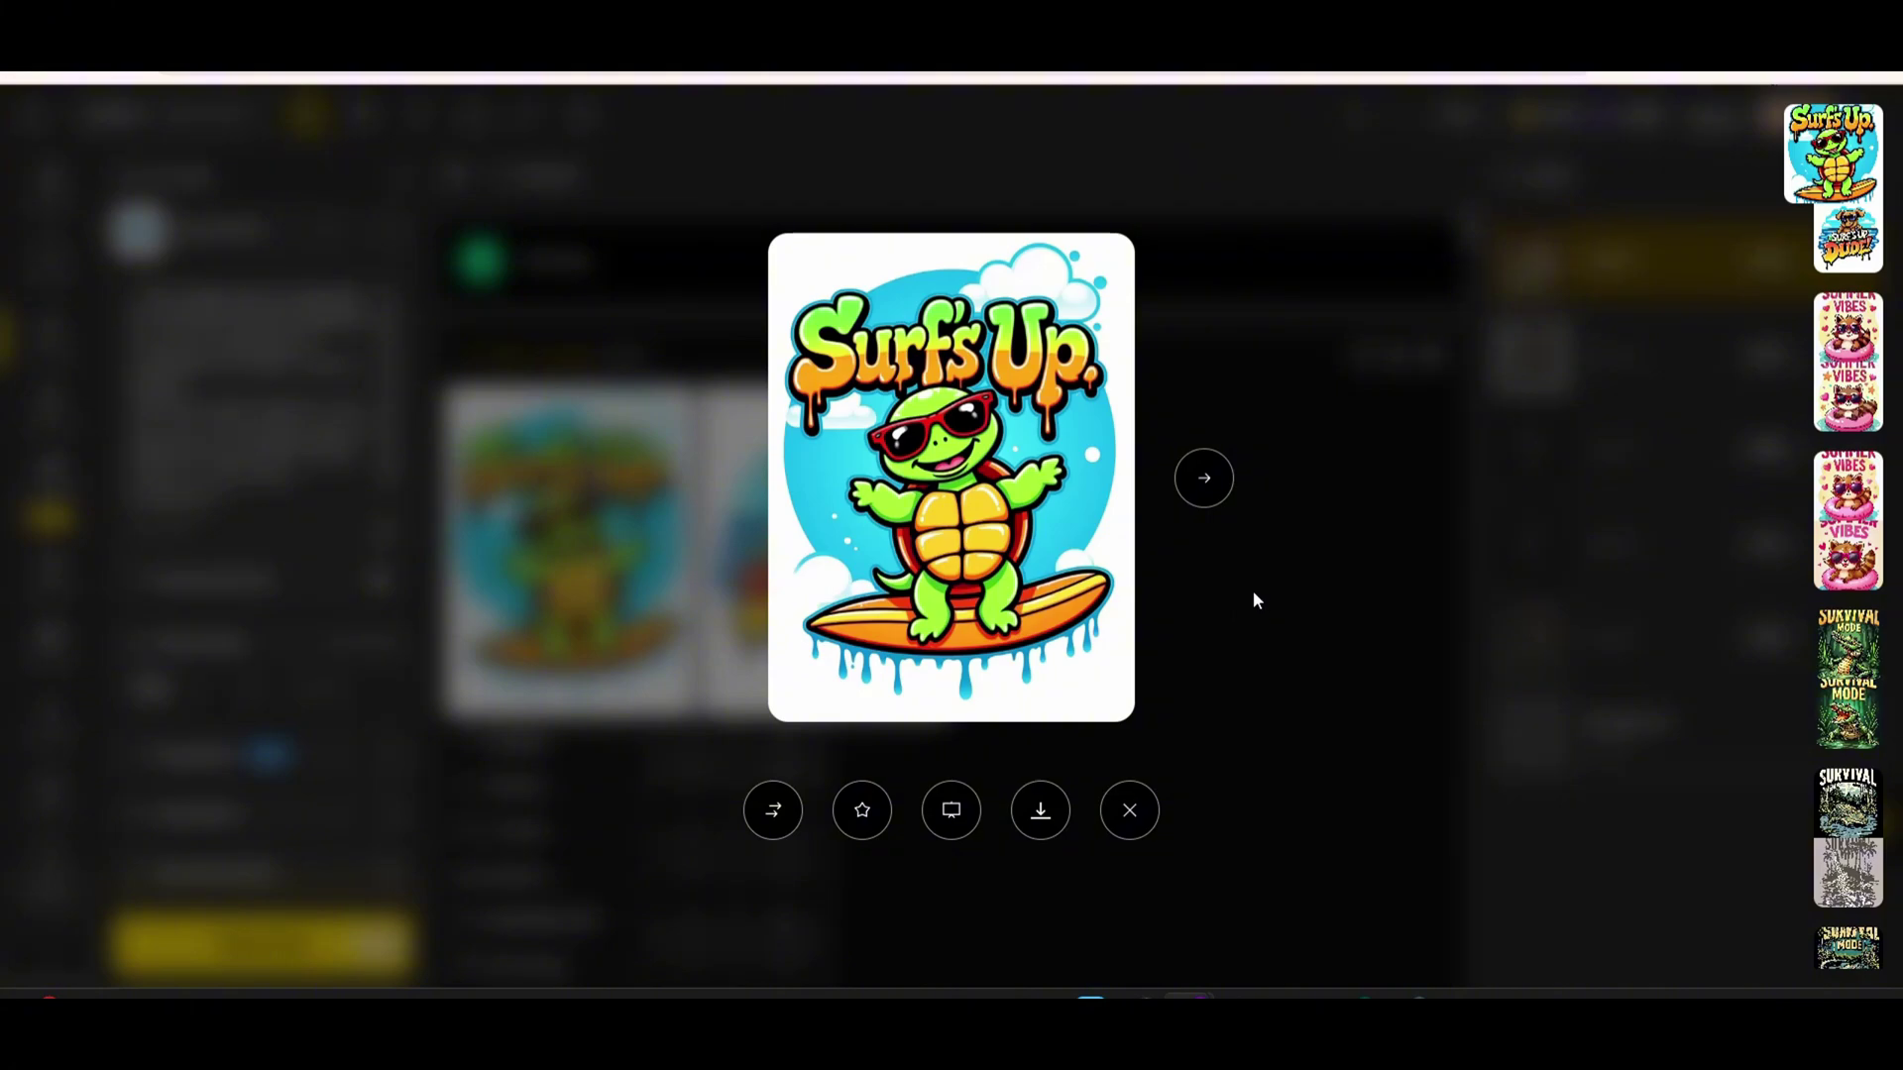
{"action": "left_click", "coordinate": [1254, 595]}
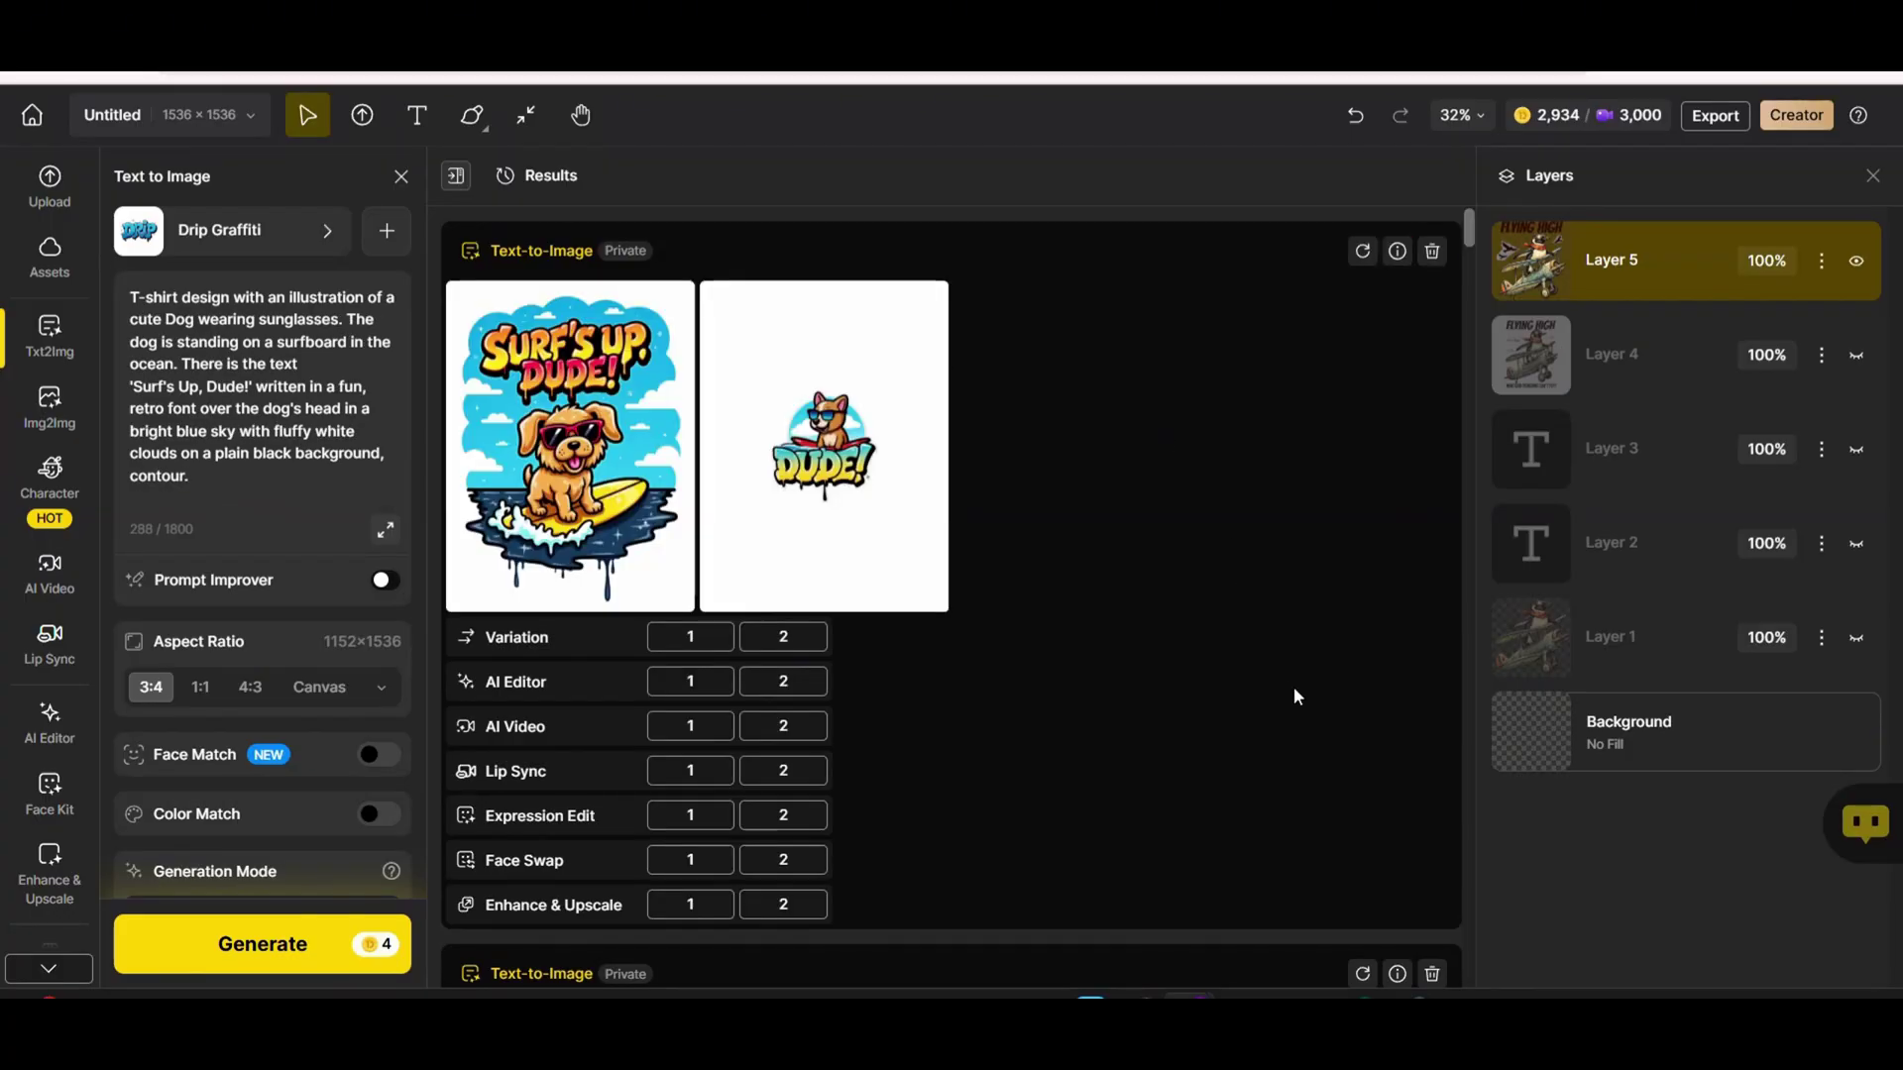
Switch to the Tropical Pop illustration style and generate the "SURVIVAL MODE" alligator design with it.
{"action": "left_click", "coordinate": [327, 230]}
{"action": "left_click", "coordinate": [402, 515]}
{"action": "left_click_drag", "start_coordinate": [1582, 531], "coordinate": [1585, 689]}
{"action": "left_click", "coordinate": [783, 616]}
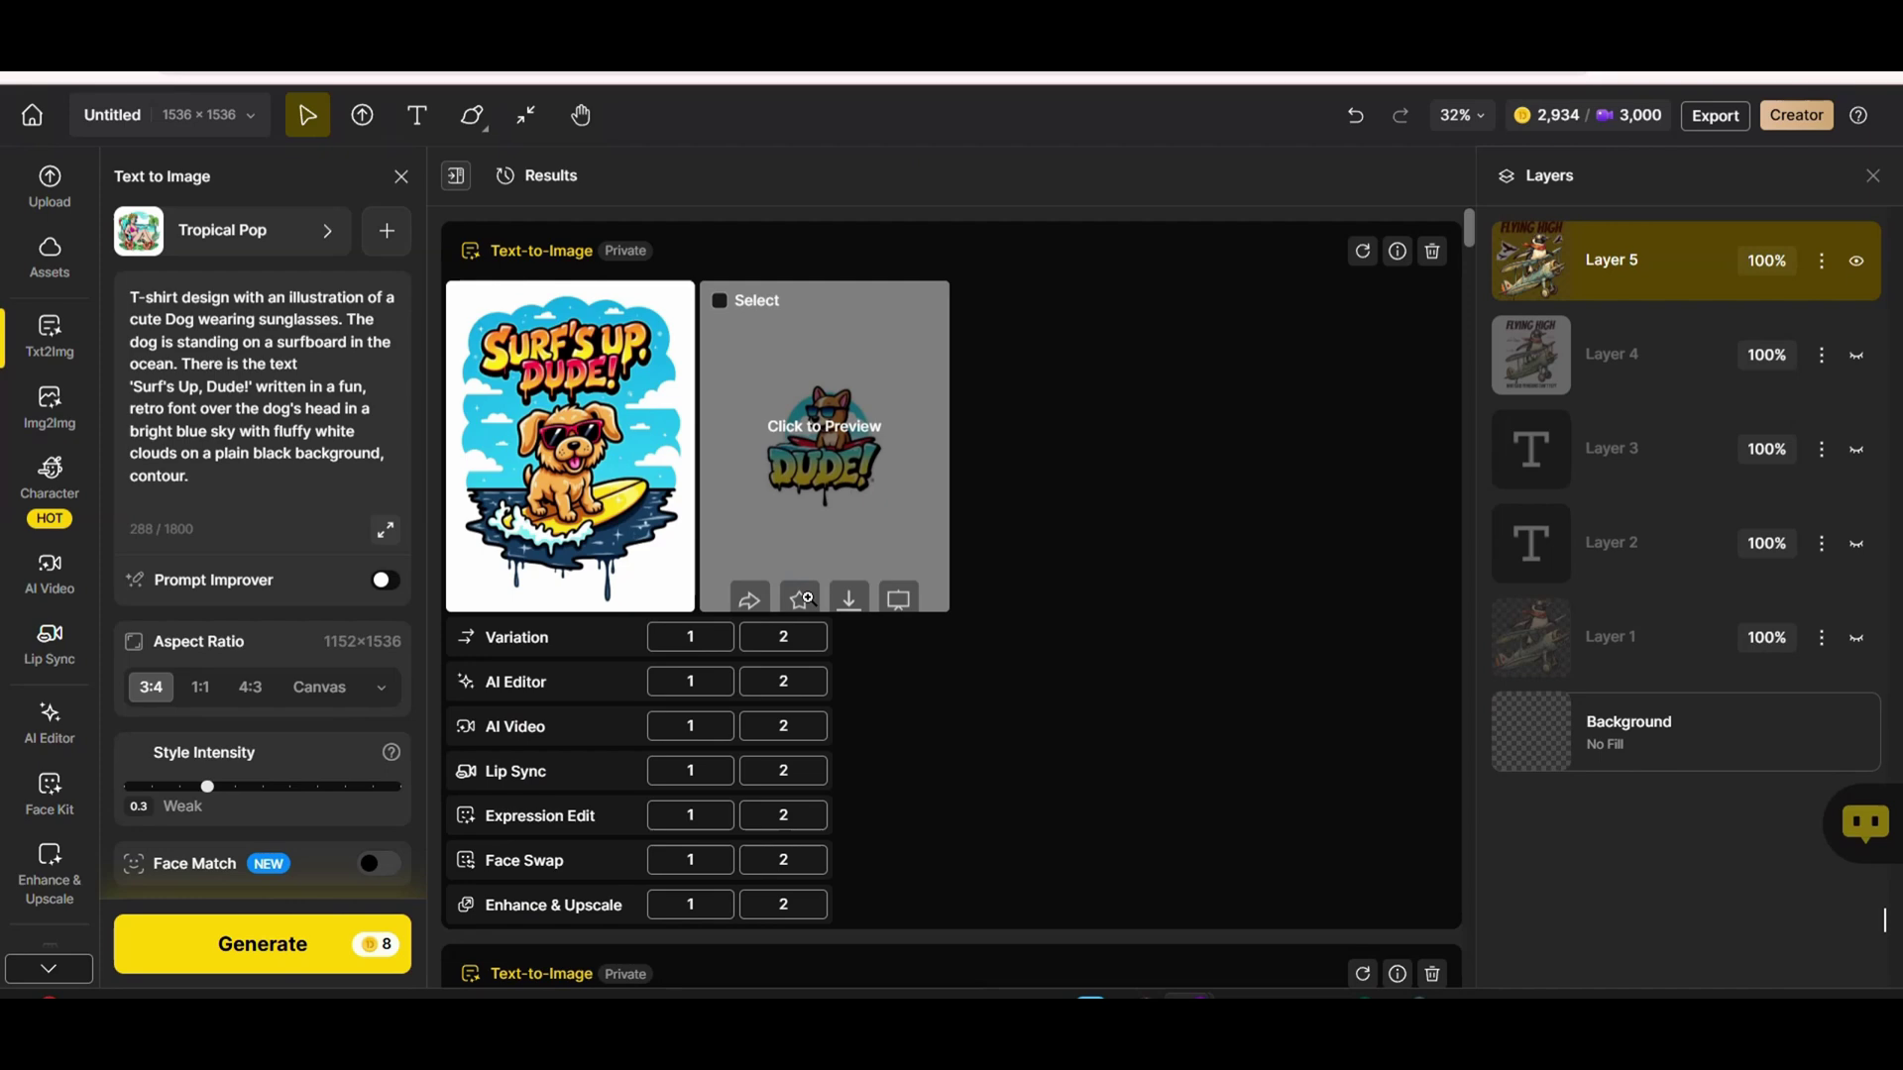
{"action": "left_click", "coordinate": [292, 938]}
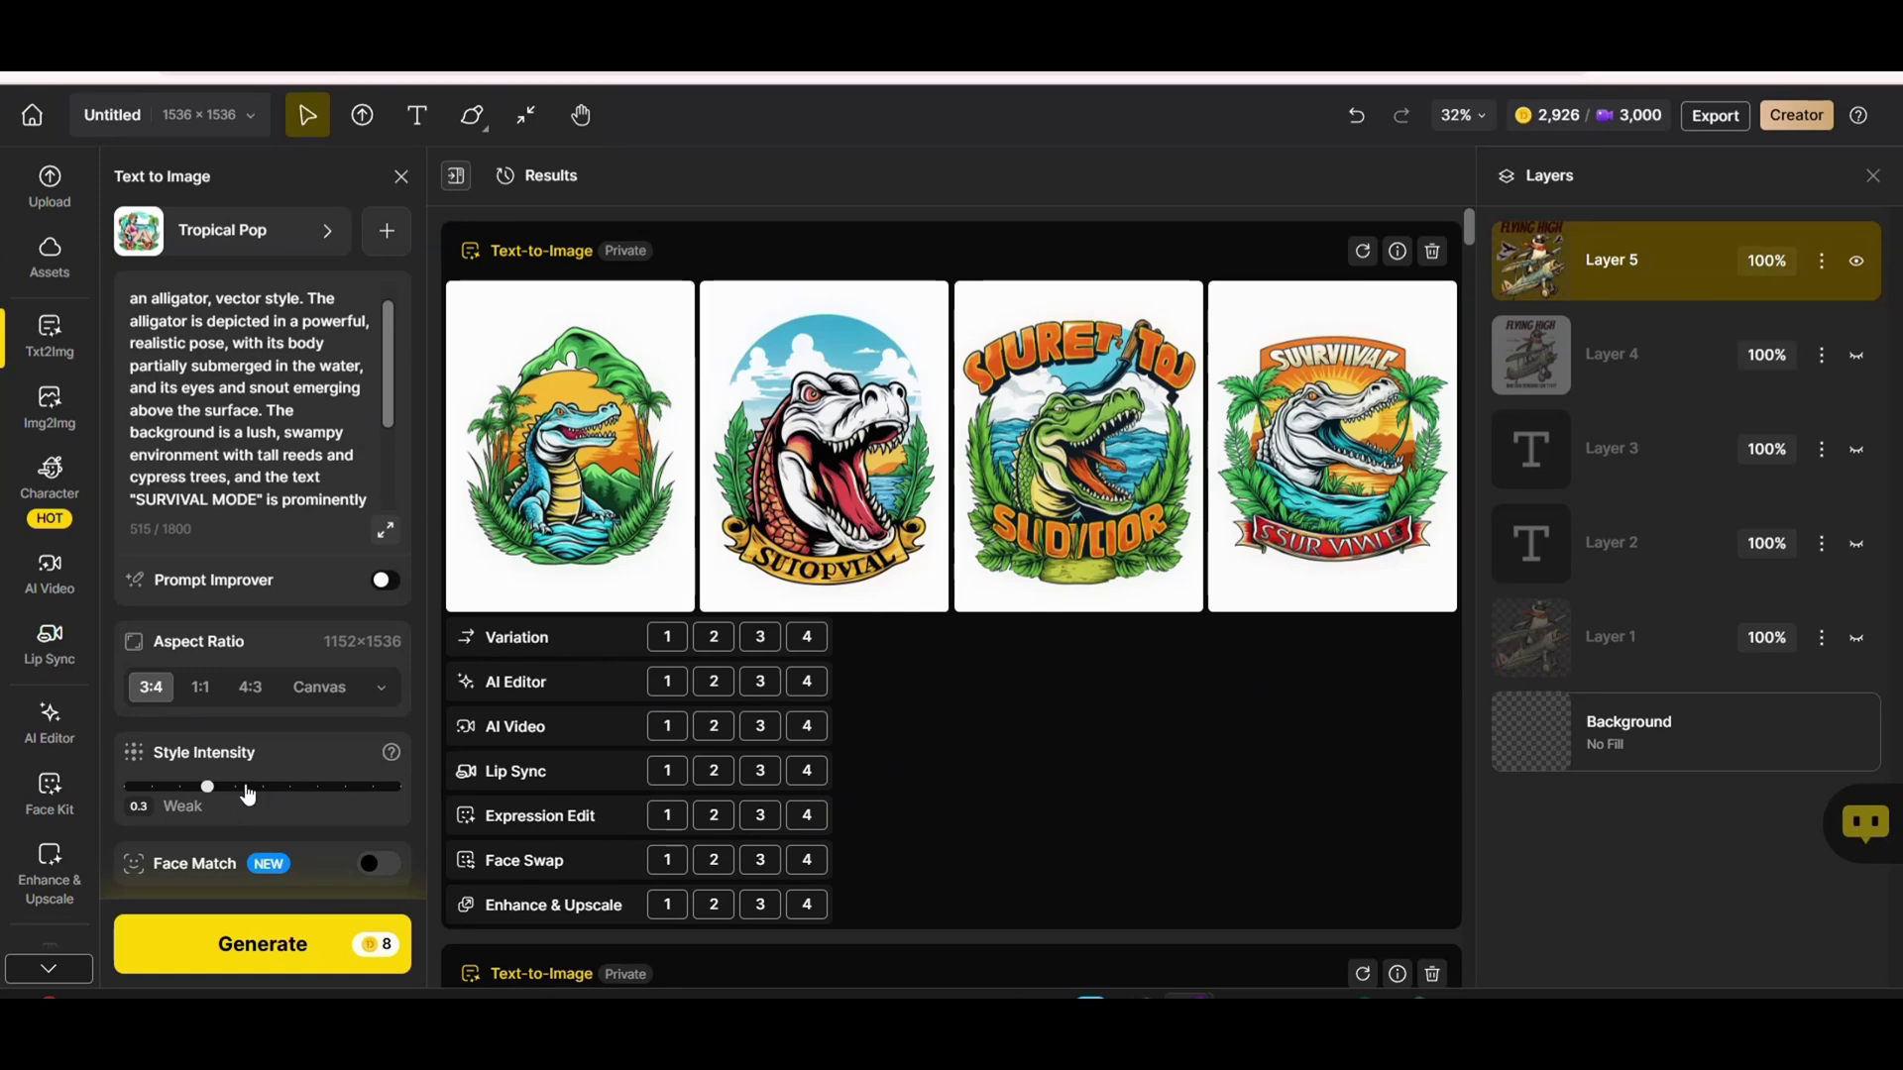
Preview the second, third and fourth Tropical Pop alligator images.
{"action": "left_click", "coordinate": [916, 501]}
{"action": "left_click", "coordinate": [1199, 482]}
{"action": "left_click", "coordinate": [1203, 483]}
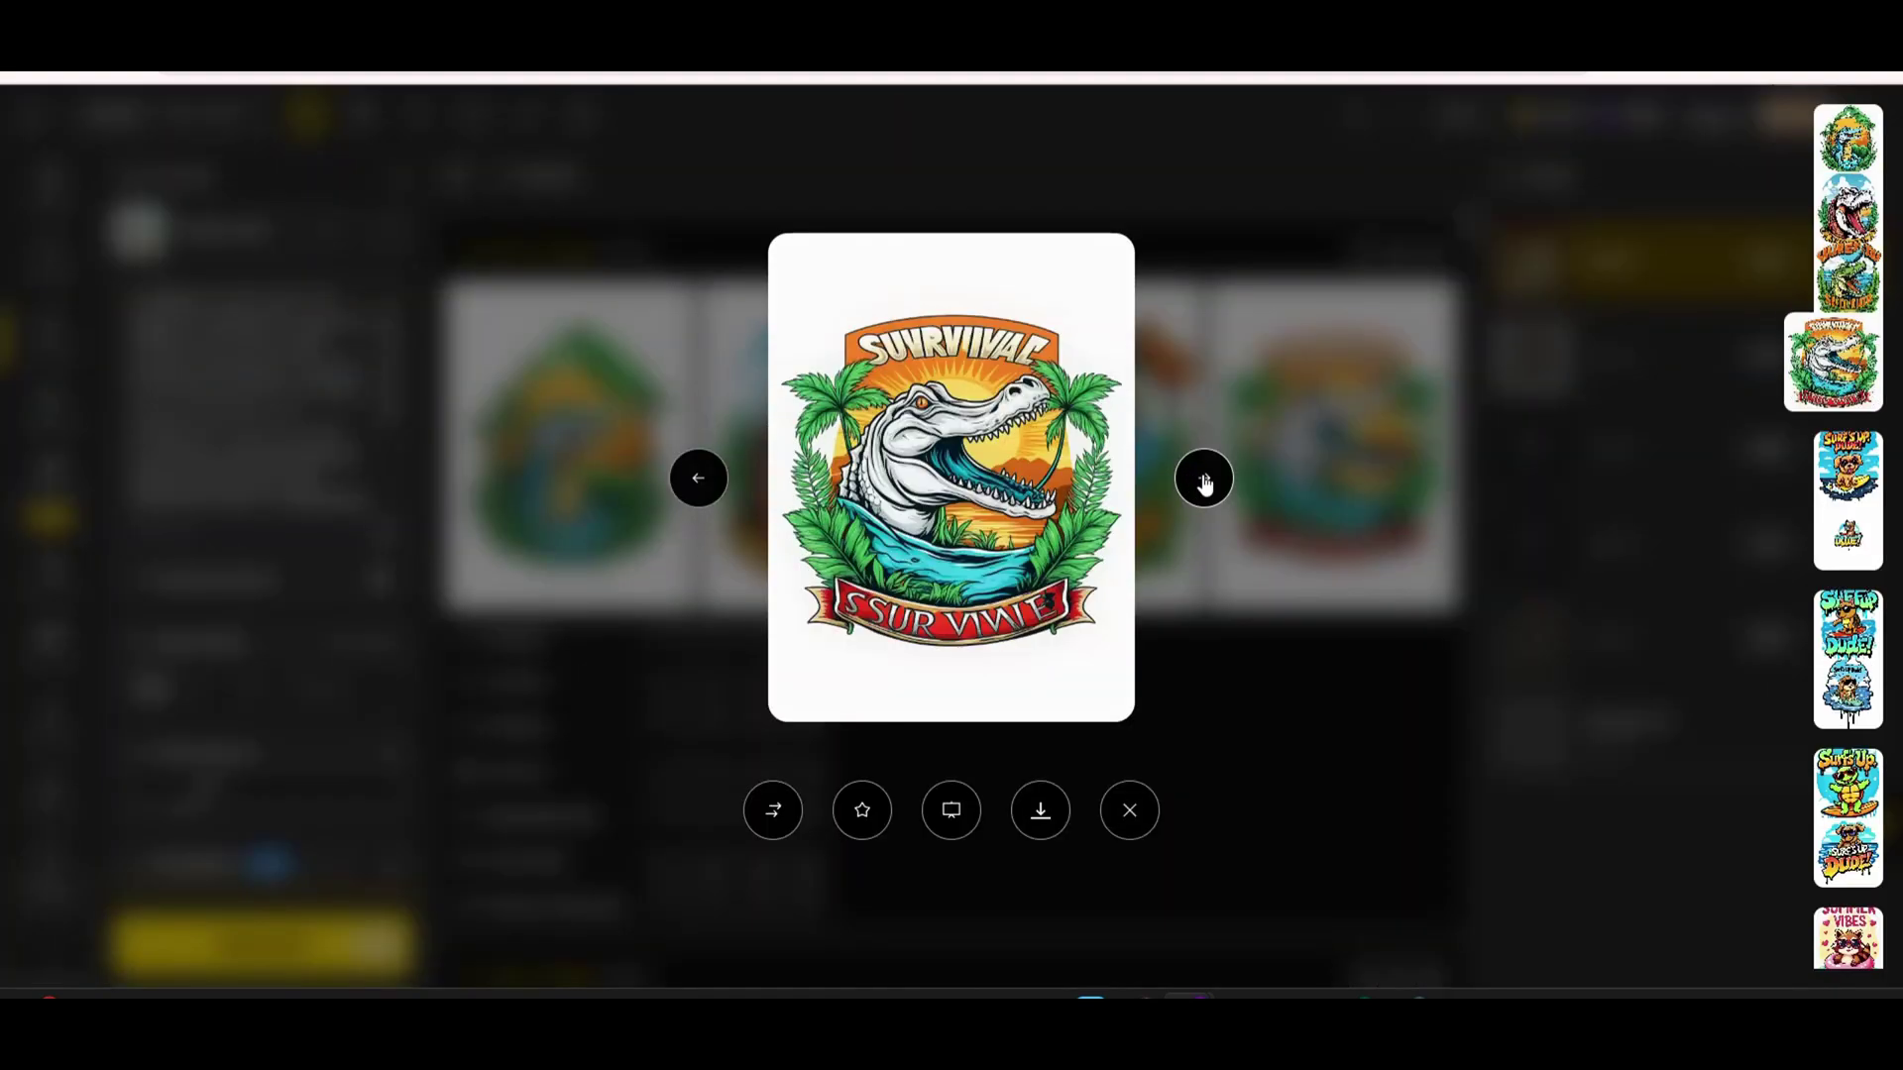
{"action": "key", "text": "Escape"}
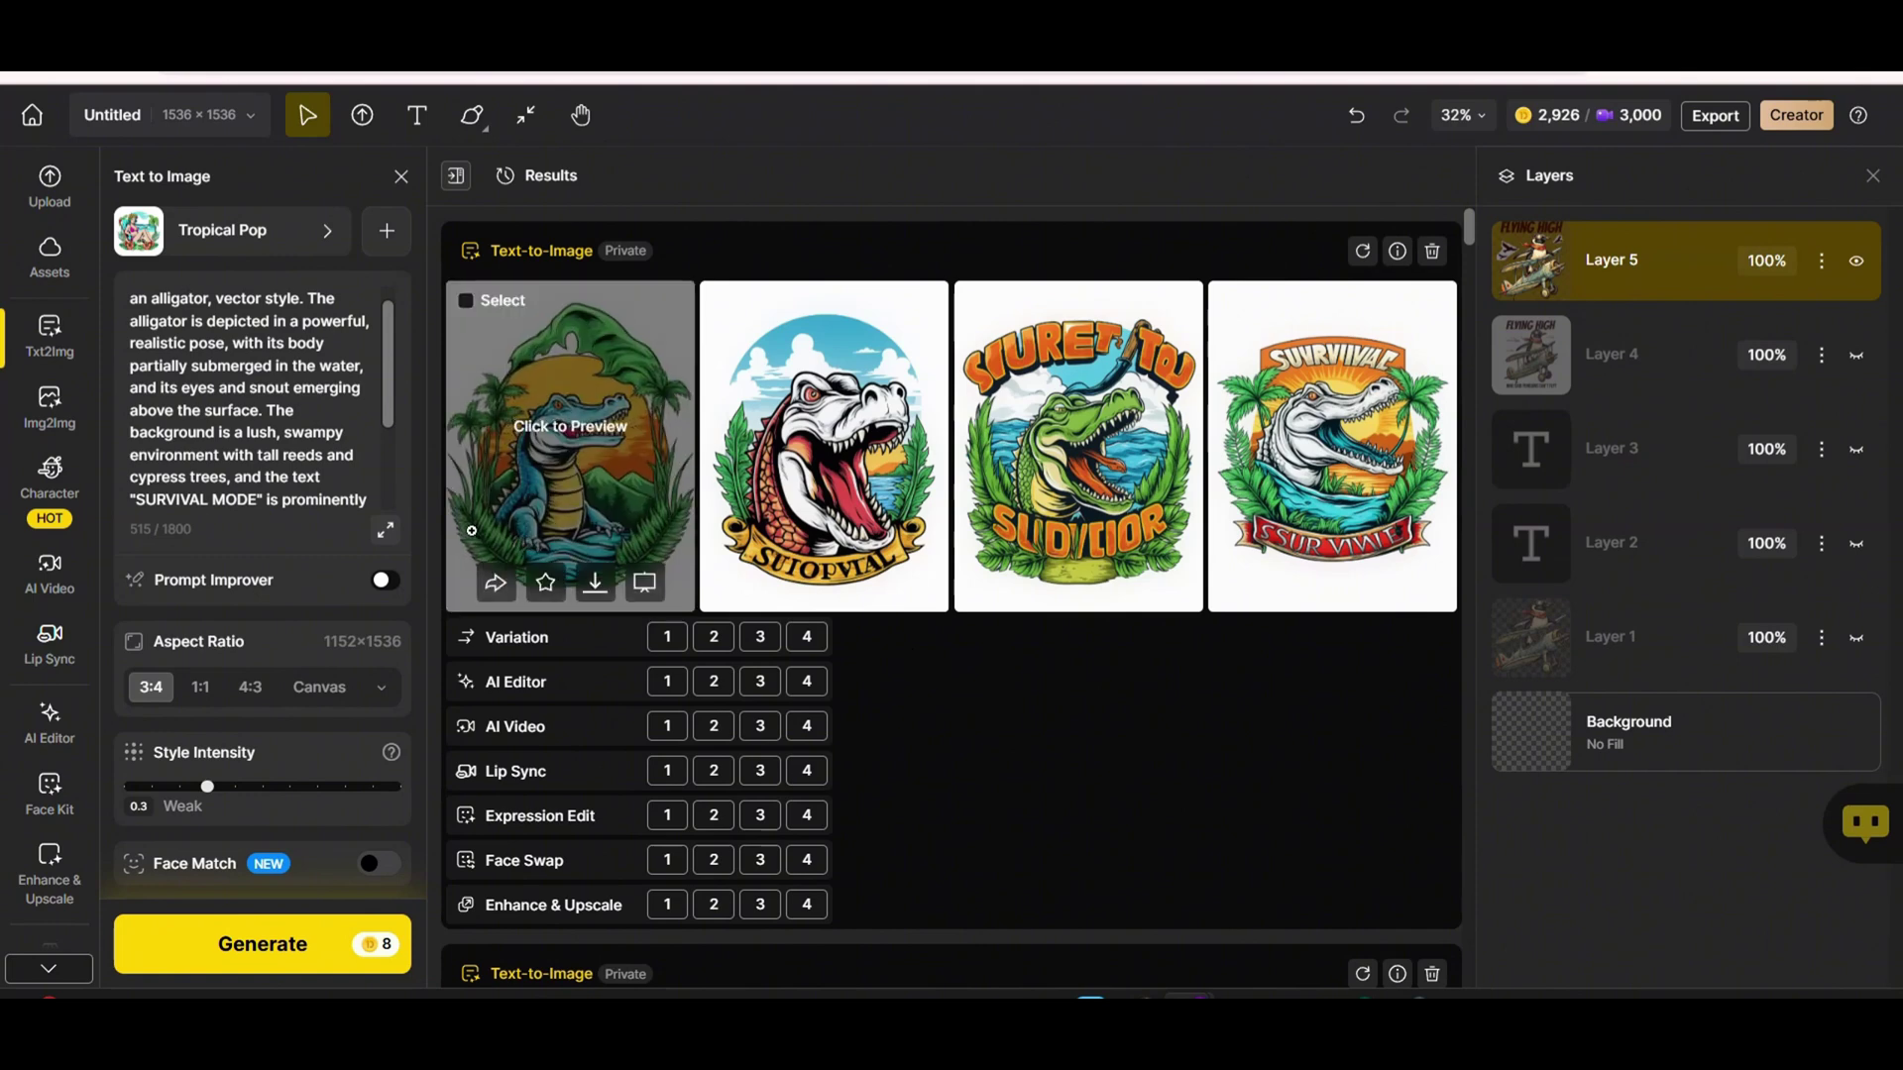
Replace the prompt with a vintage retro camper van with palm trees, sunset, muted pastel colors and distressed textures, and generate it.
{"action": "left_click_drag", "start_coordinate": [367, 501], "coordinate": [139, 266]}
{"action": "key", "text": "BackSpace"}
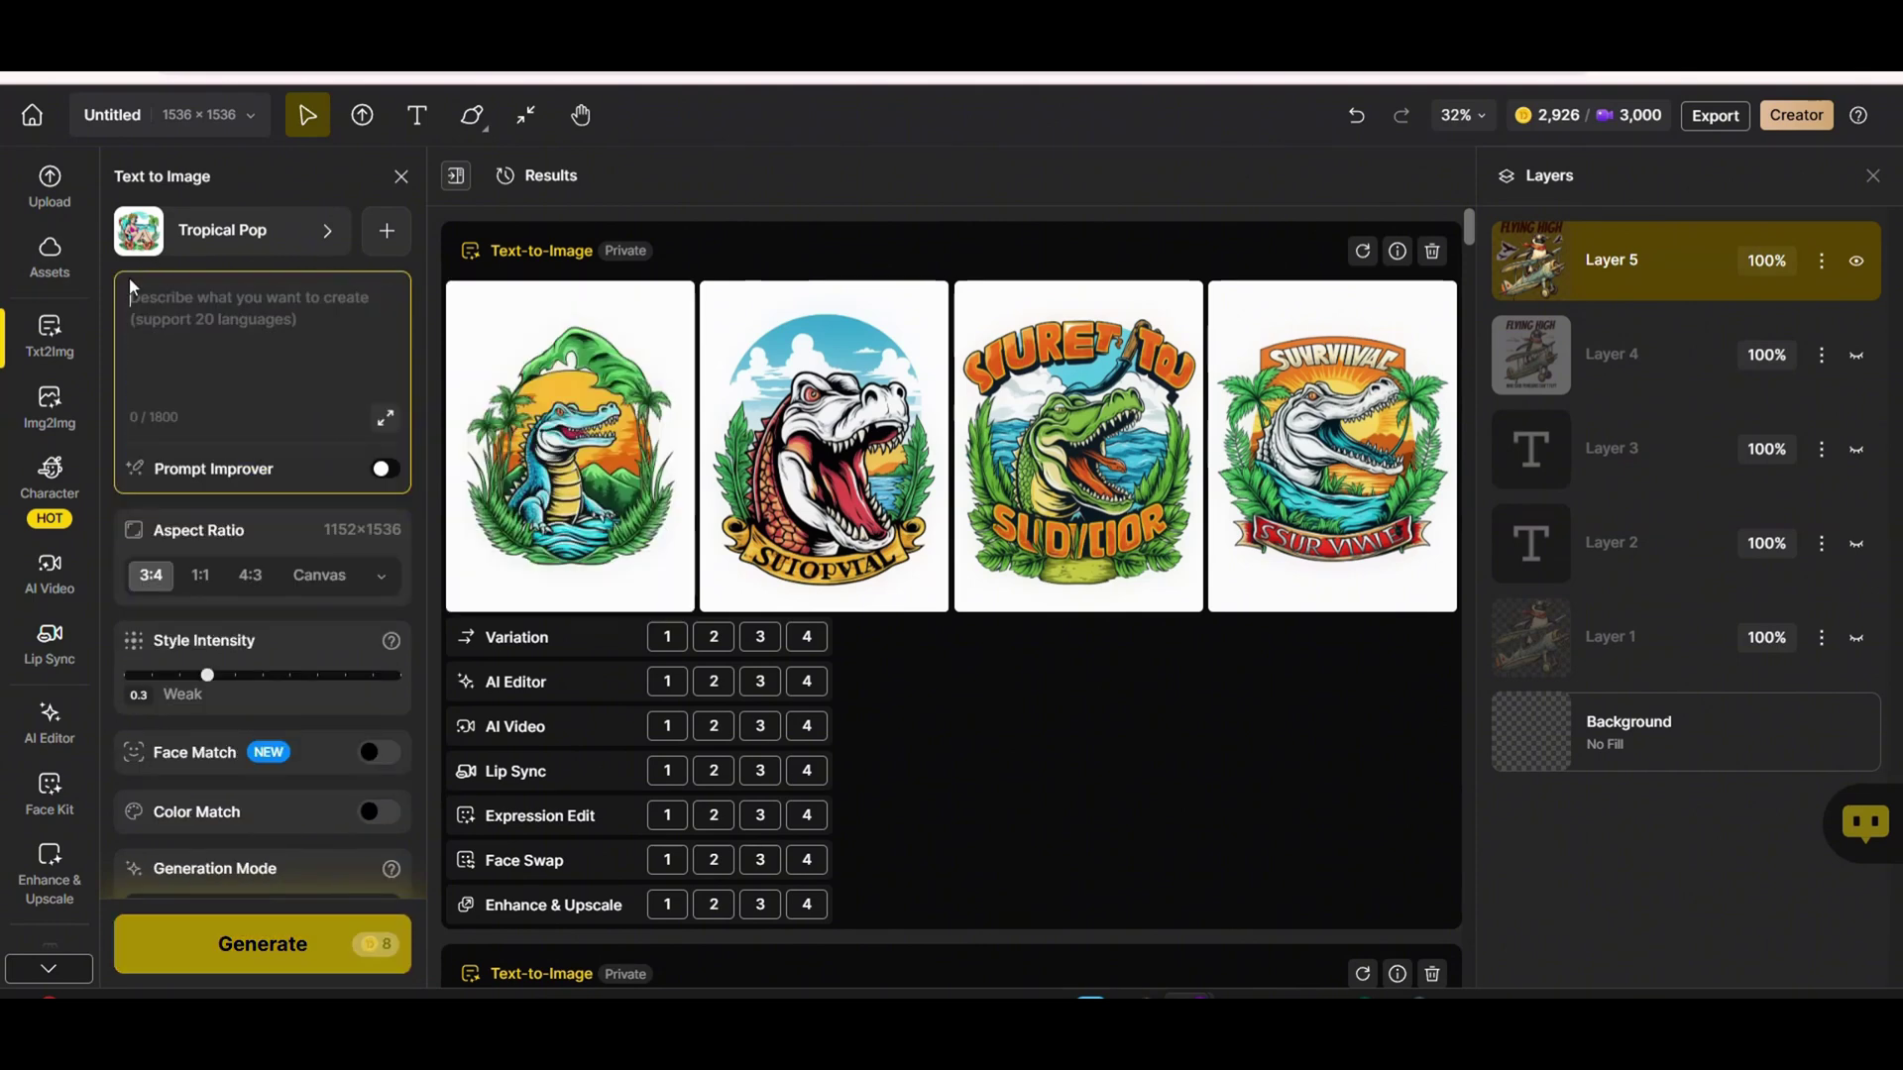
{"action": "type", "text": "\"Design a vintage-themed t-shirt featuring a retro camper van surrounded by palm trees and a sunset, using muted pastel colors and distressed textures"}
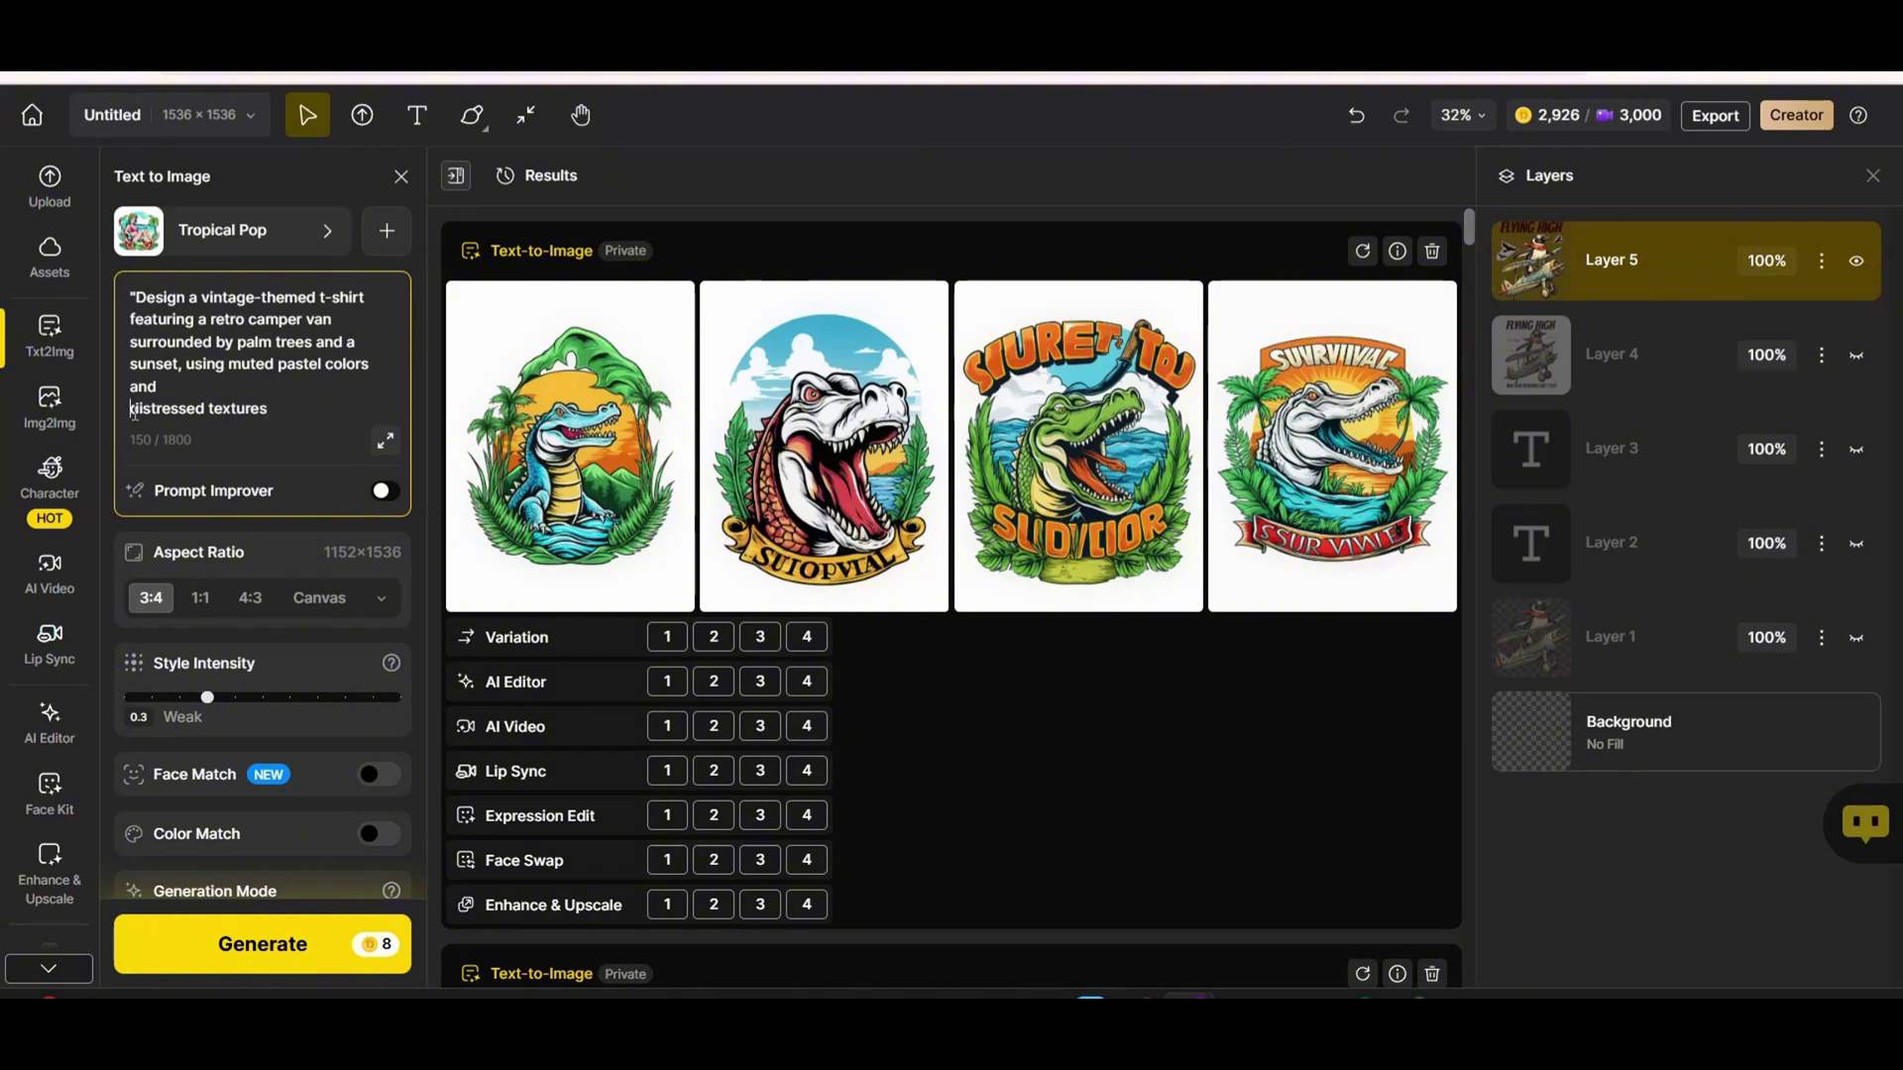
{"action": "key", "text": "BackSpace"}
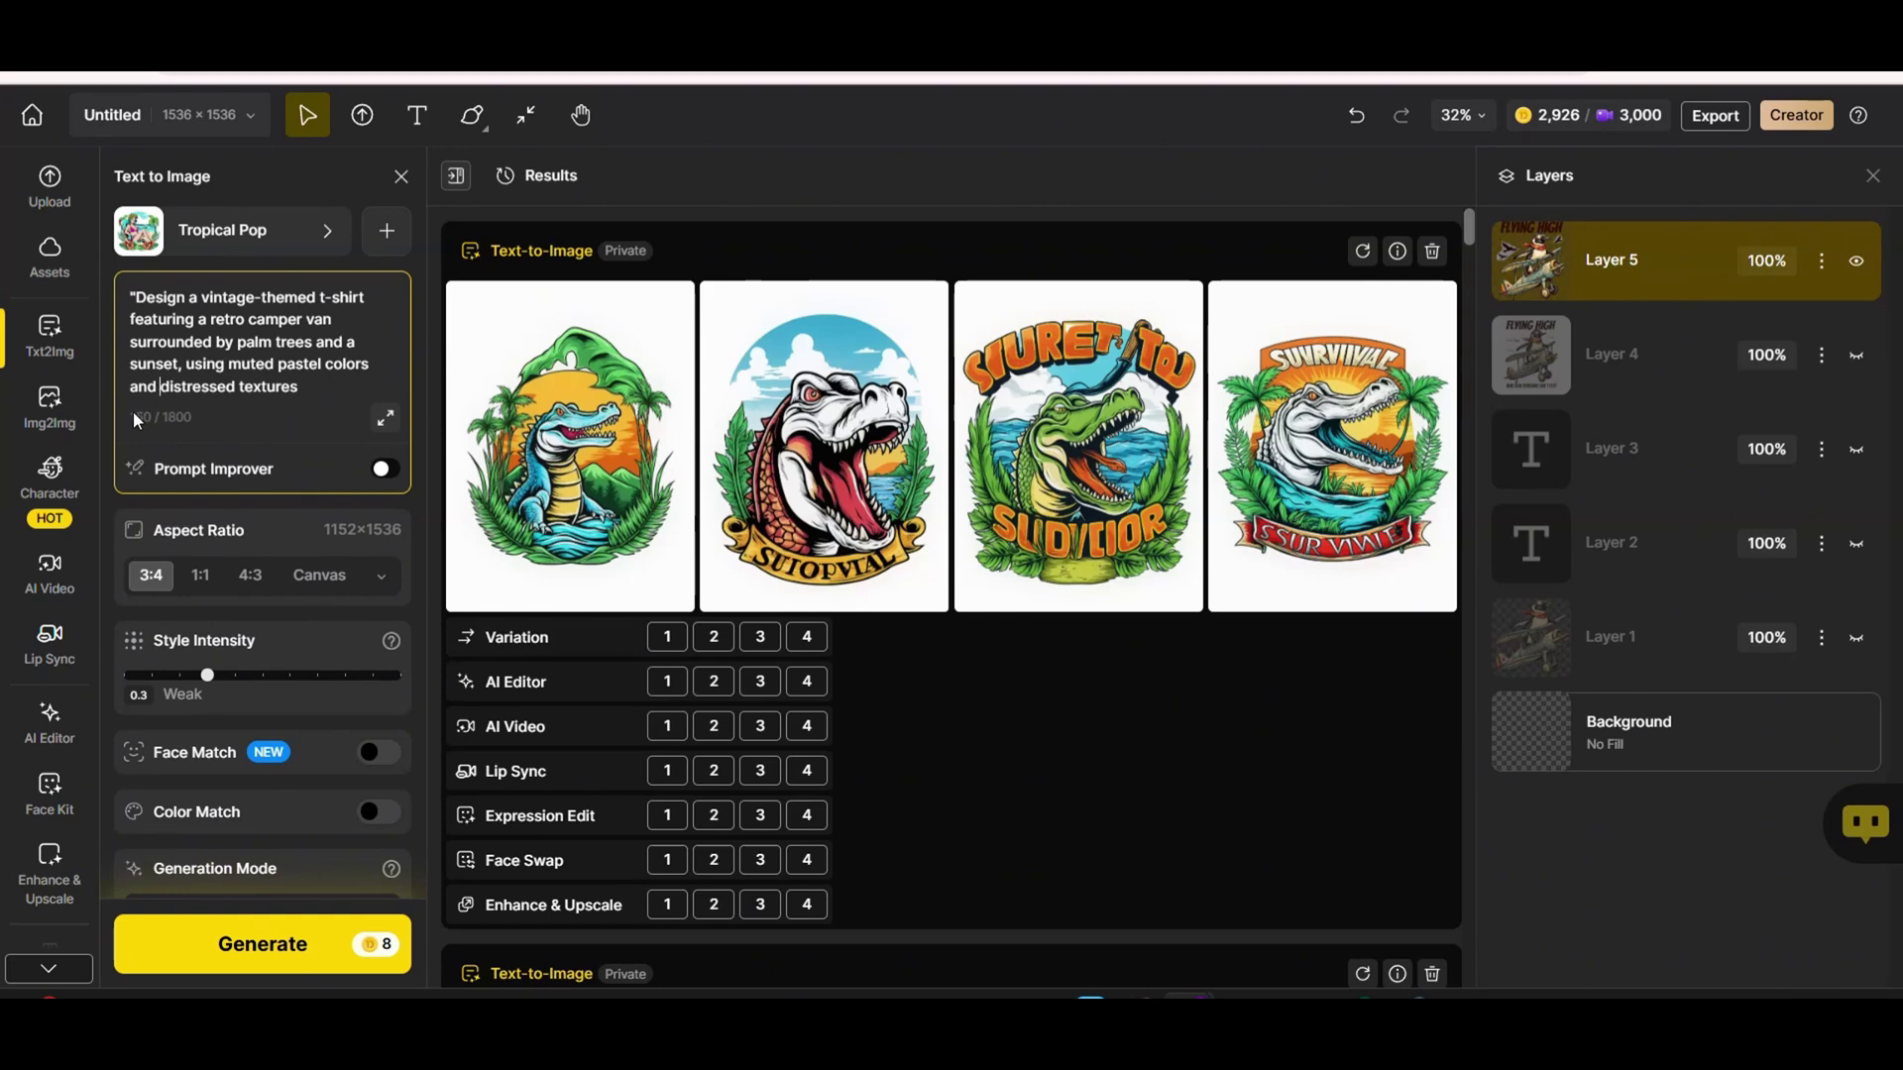
{"action": "left_click", "coordinate": [294, 950]}
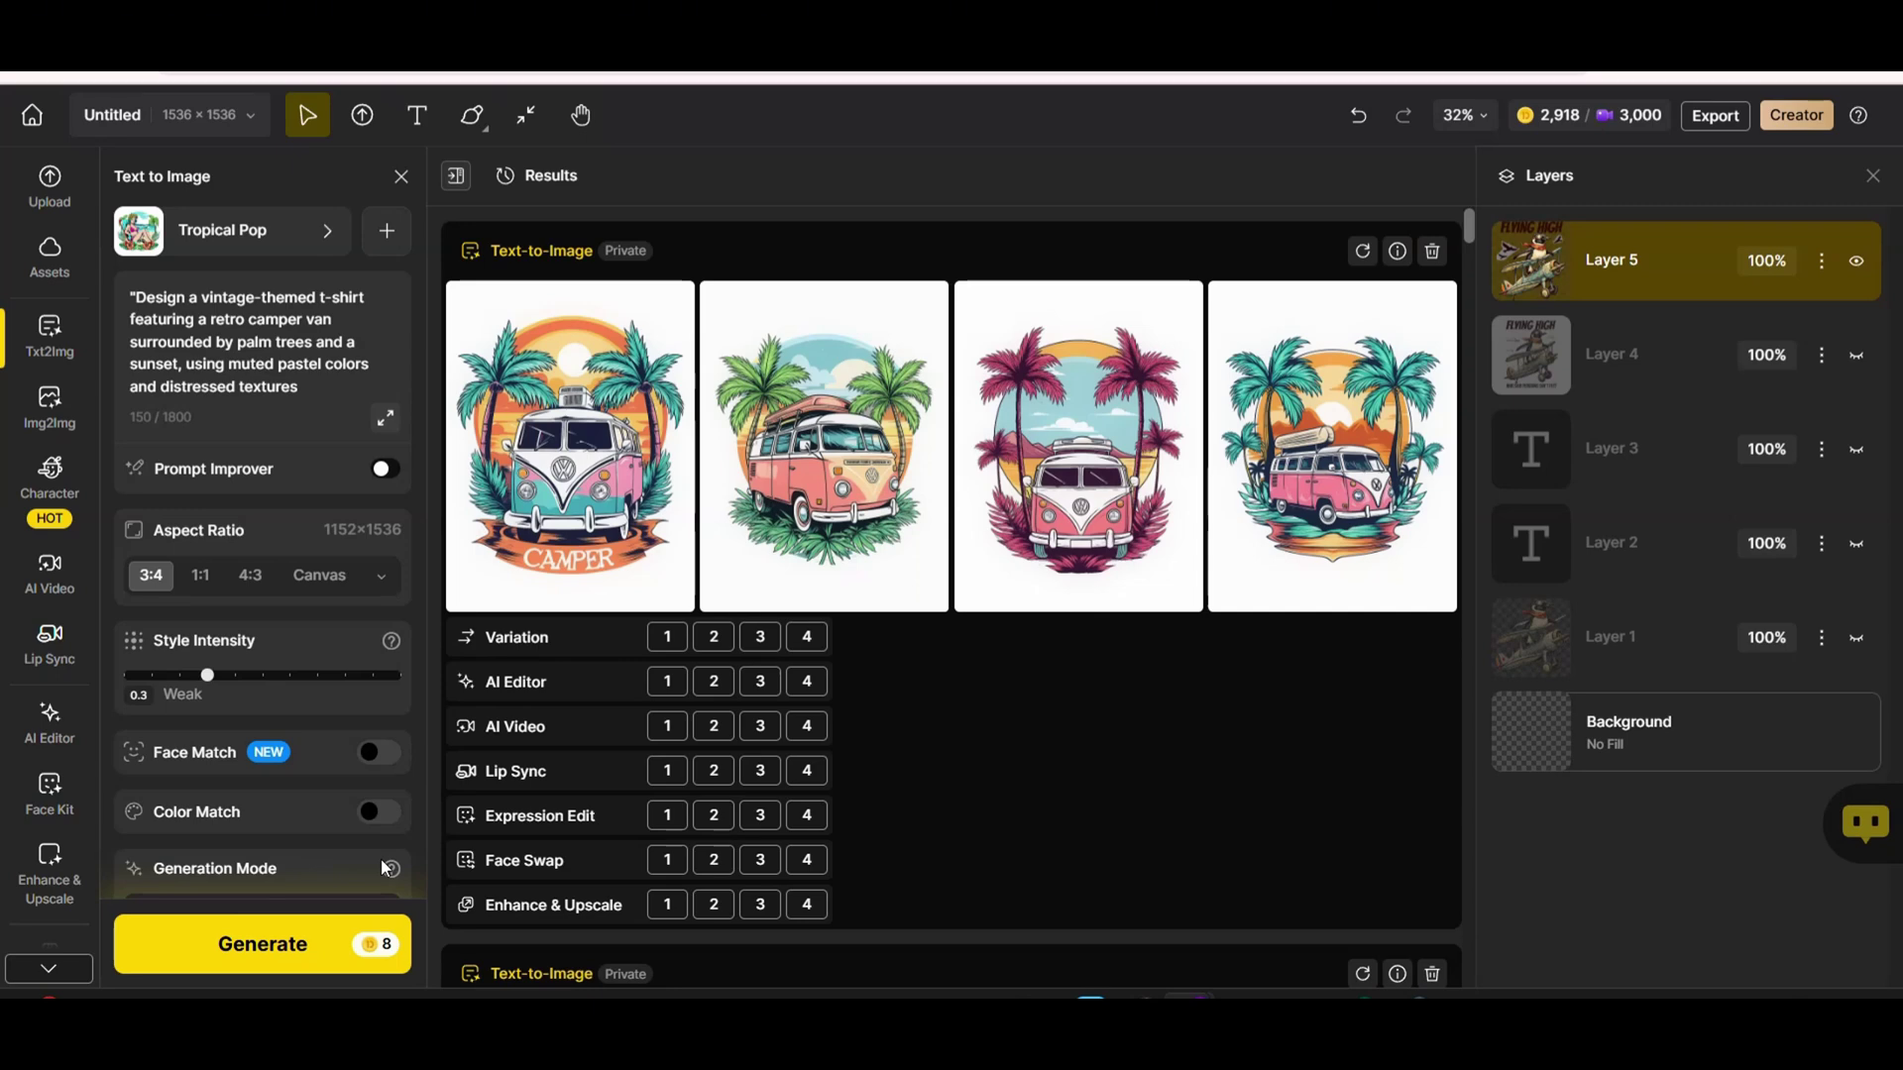
Preview the fourth camper van design and open its download options.
{"action": "left_click", "coordinate": [1328, 484]}
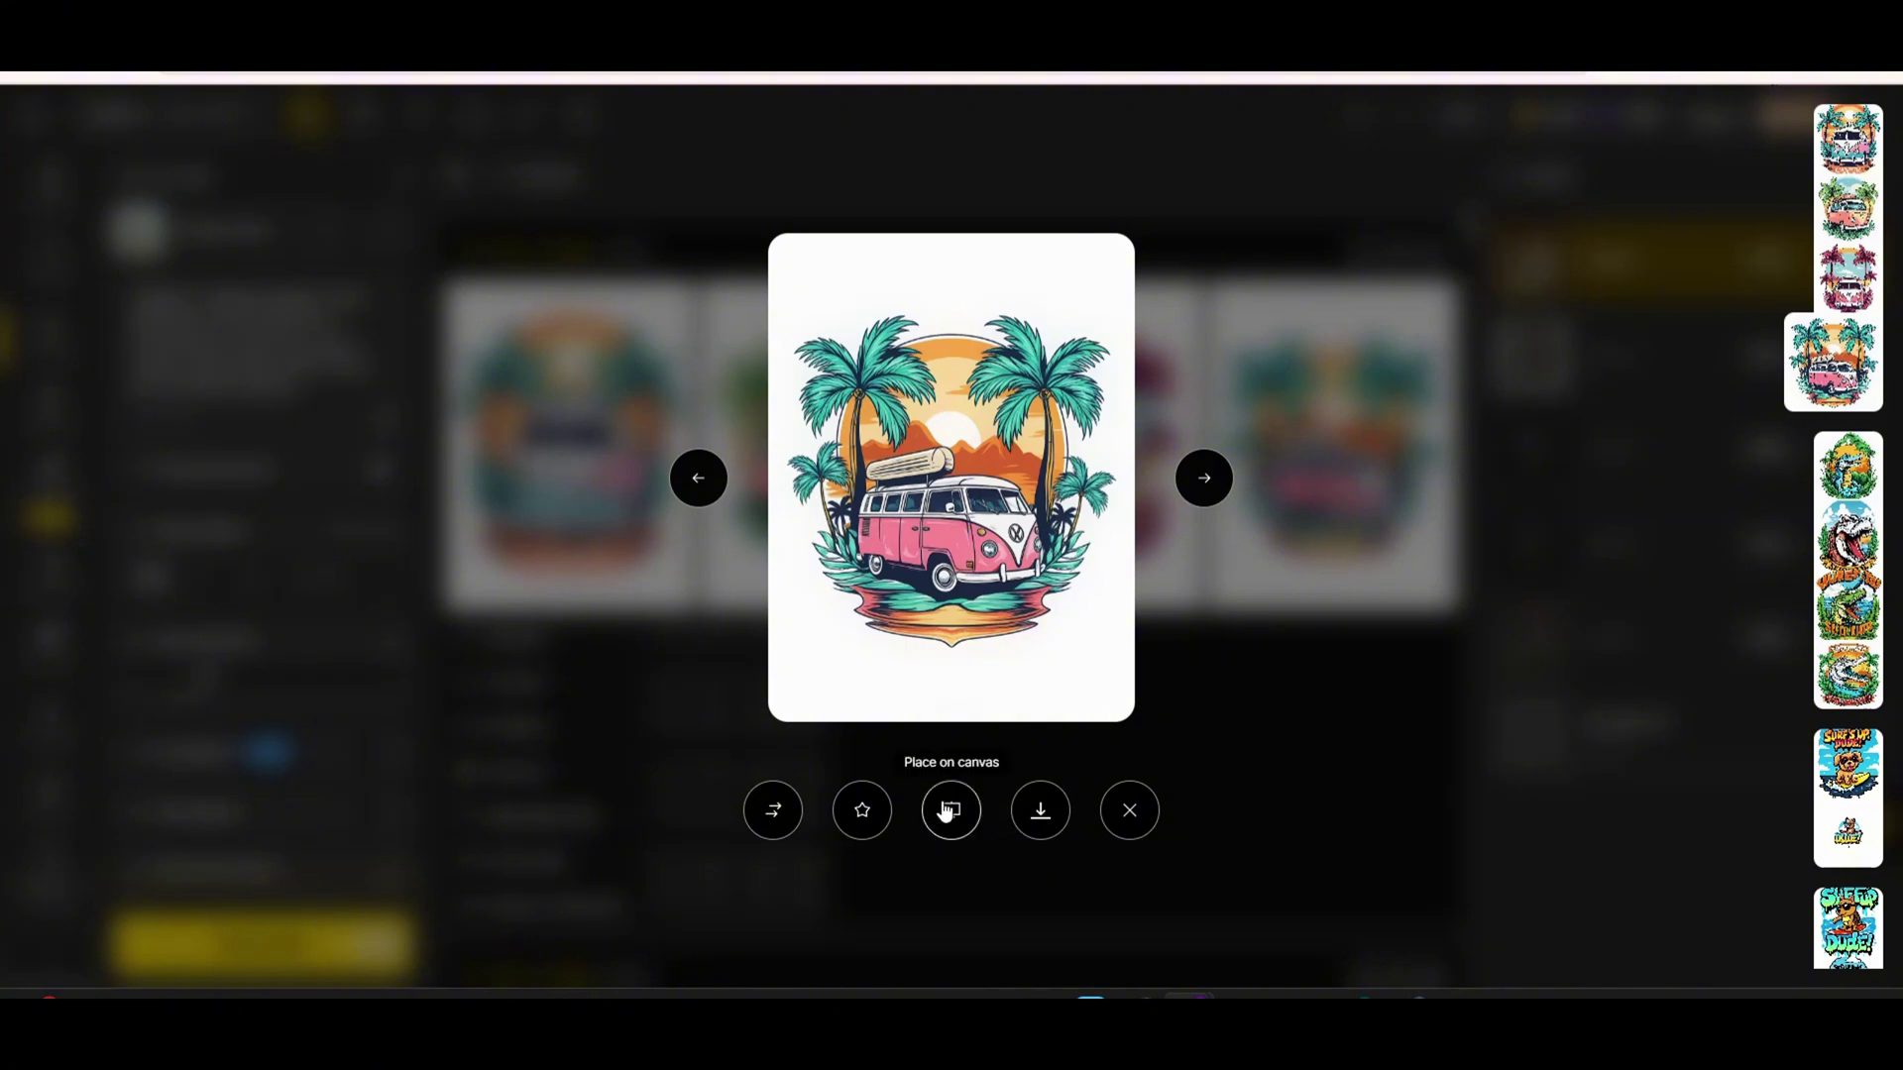
{"action": "left_click", "coordinate": [1041, 810]}
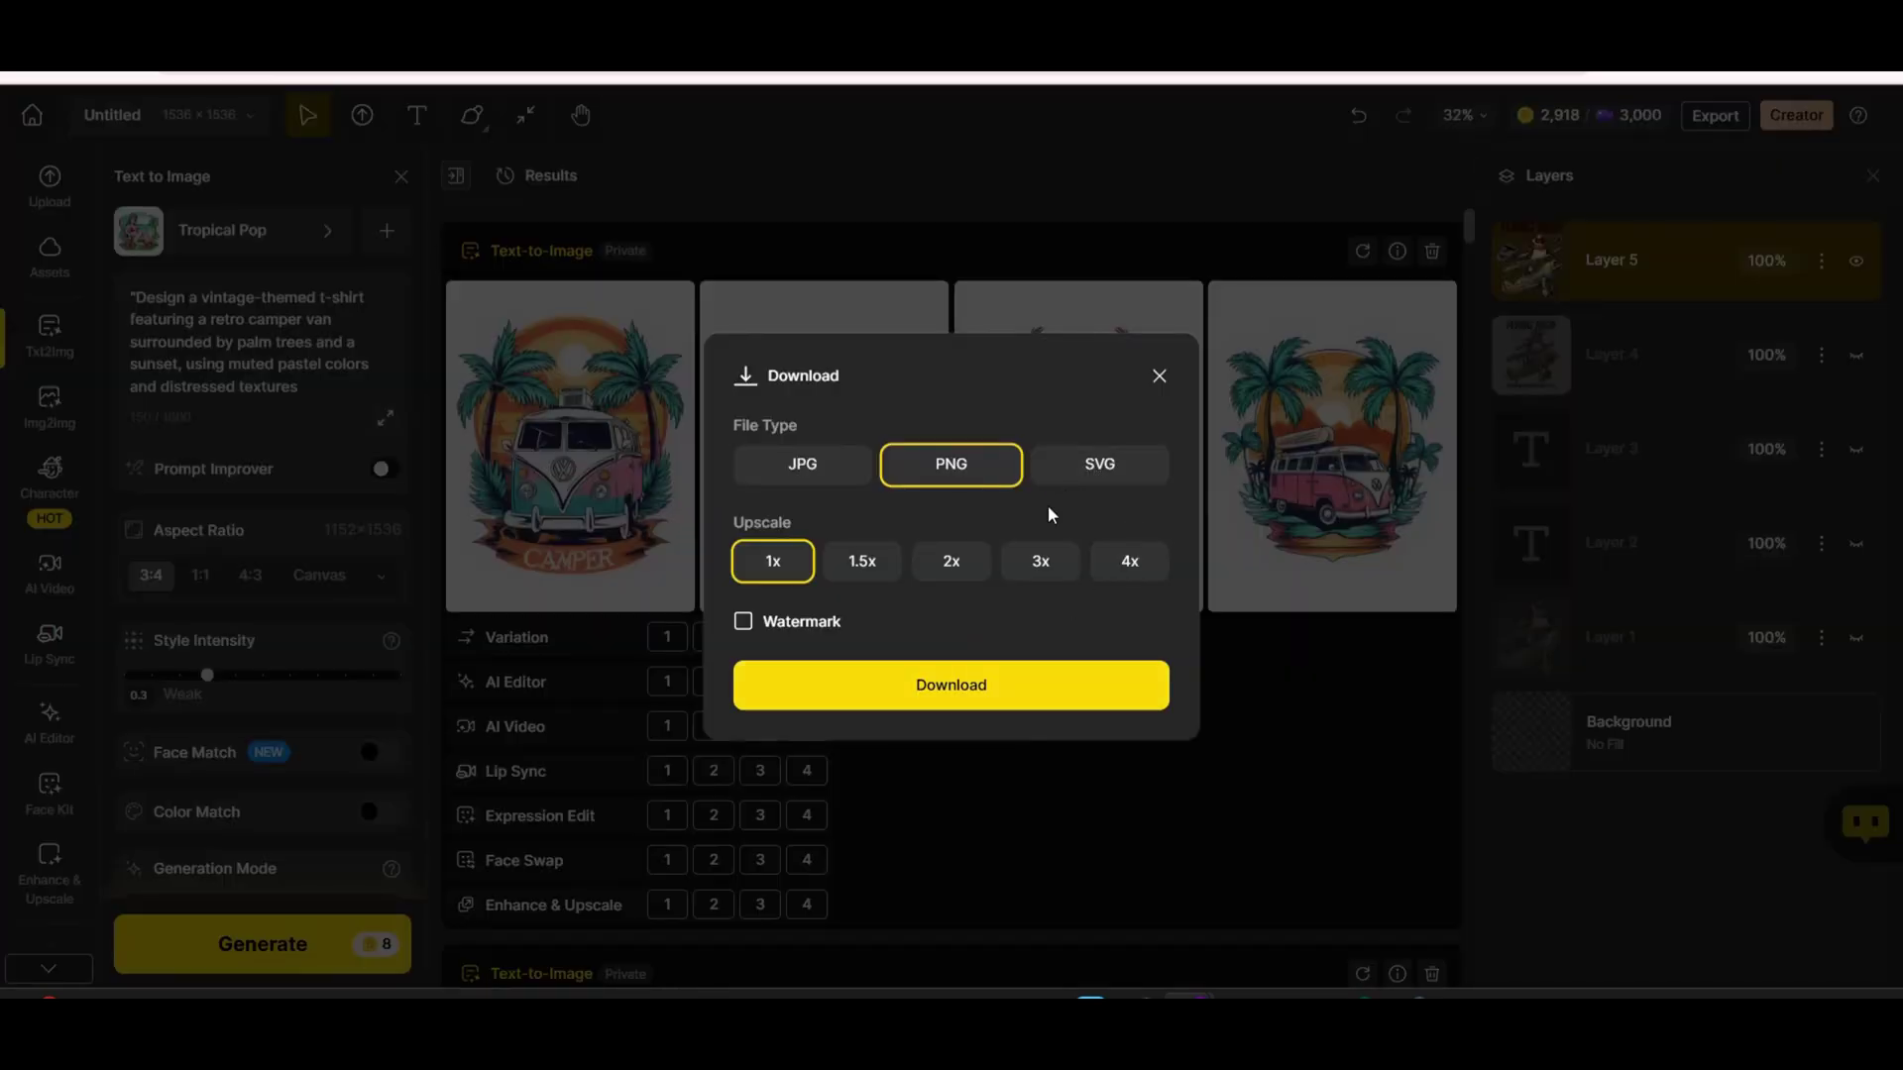
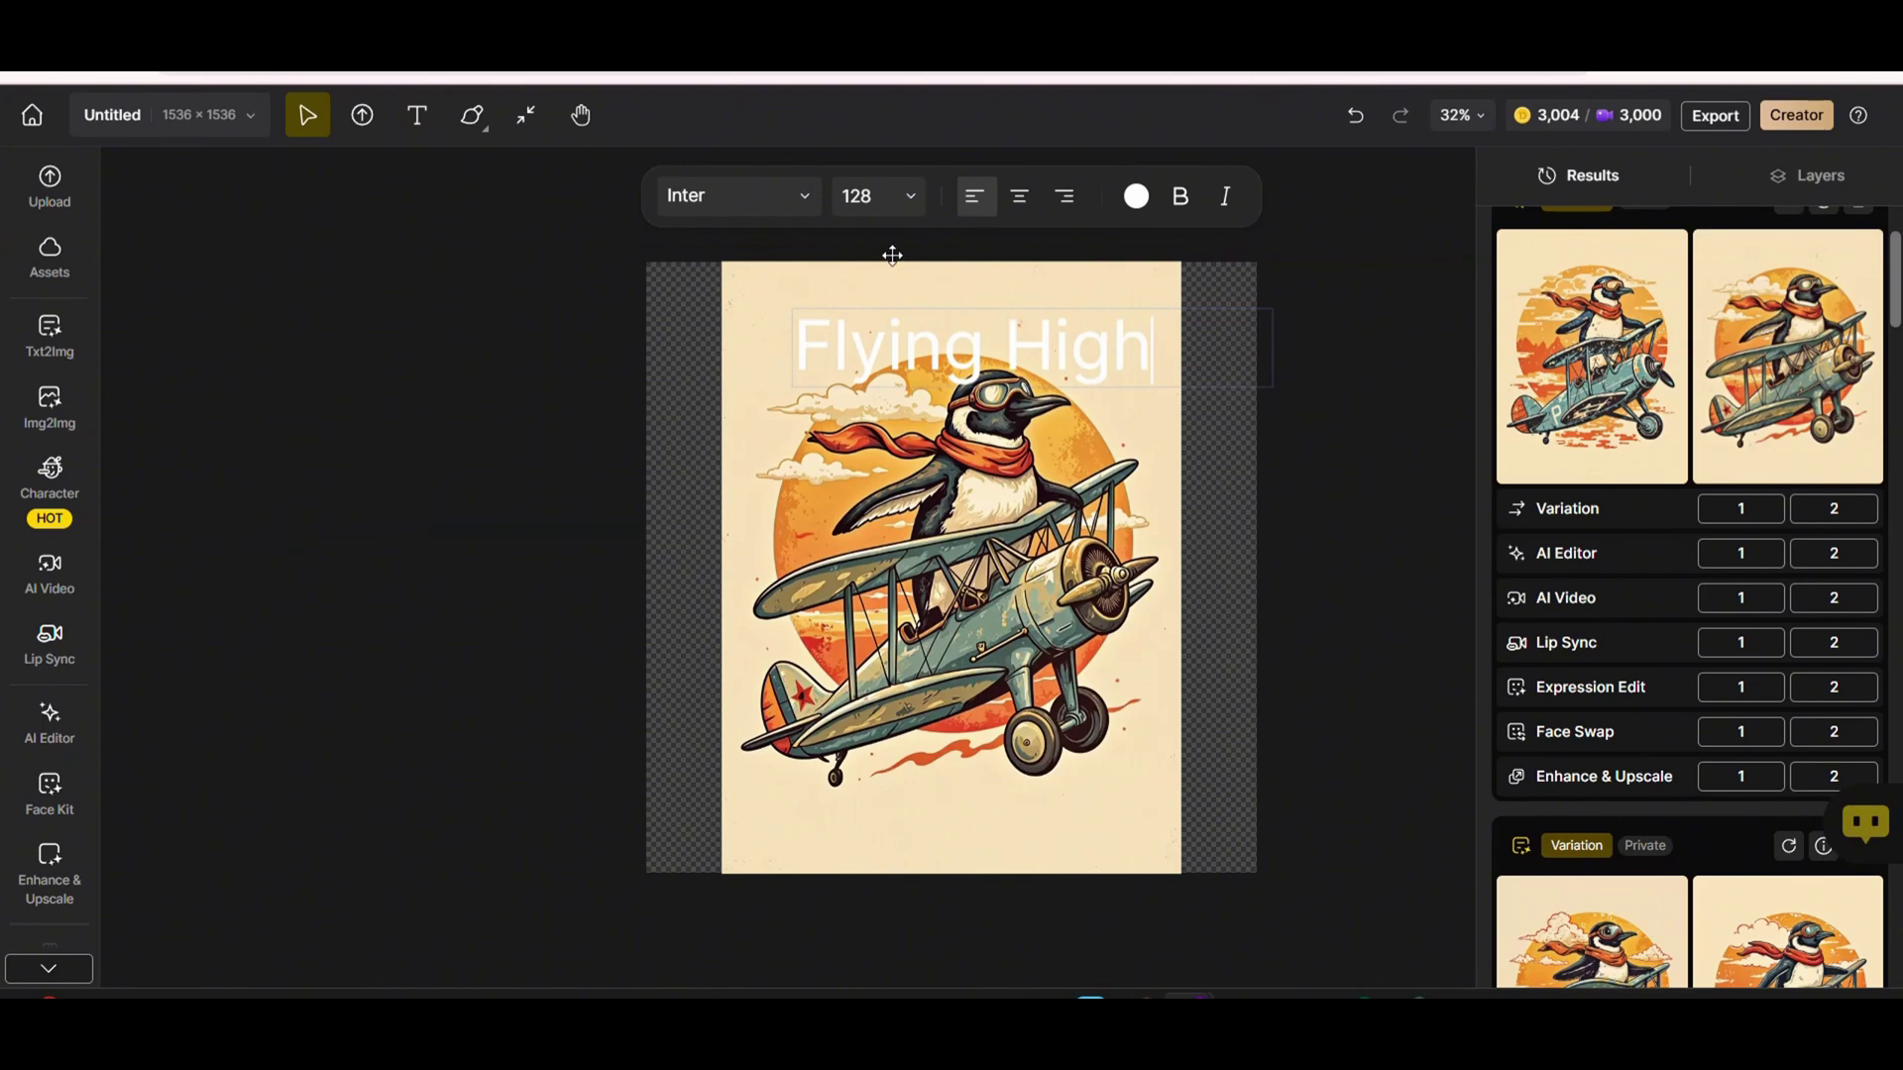
Try the Bungee font on the "Flying High" title above the penguin and settle on Bangers.
{"action": "left_click", "coordinate": [806, 201]}
{"action": "left_click", "coordinate": [750, 364]}
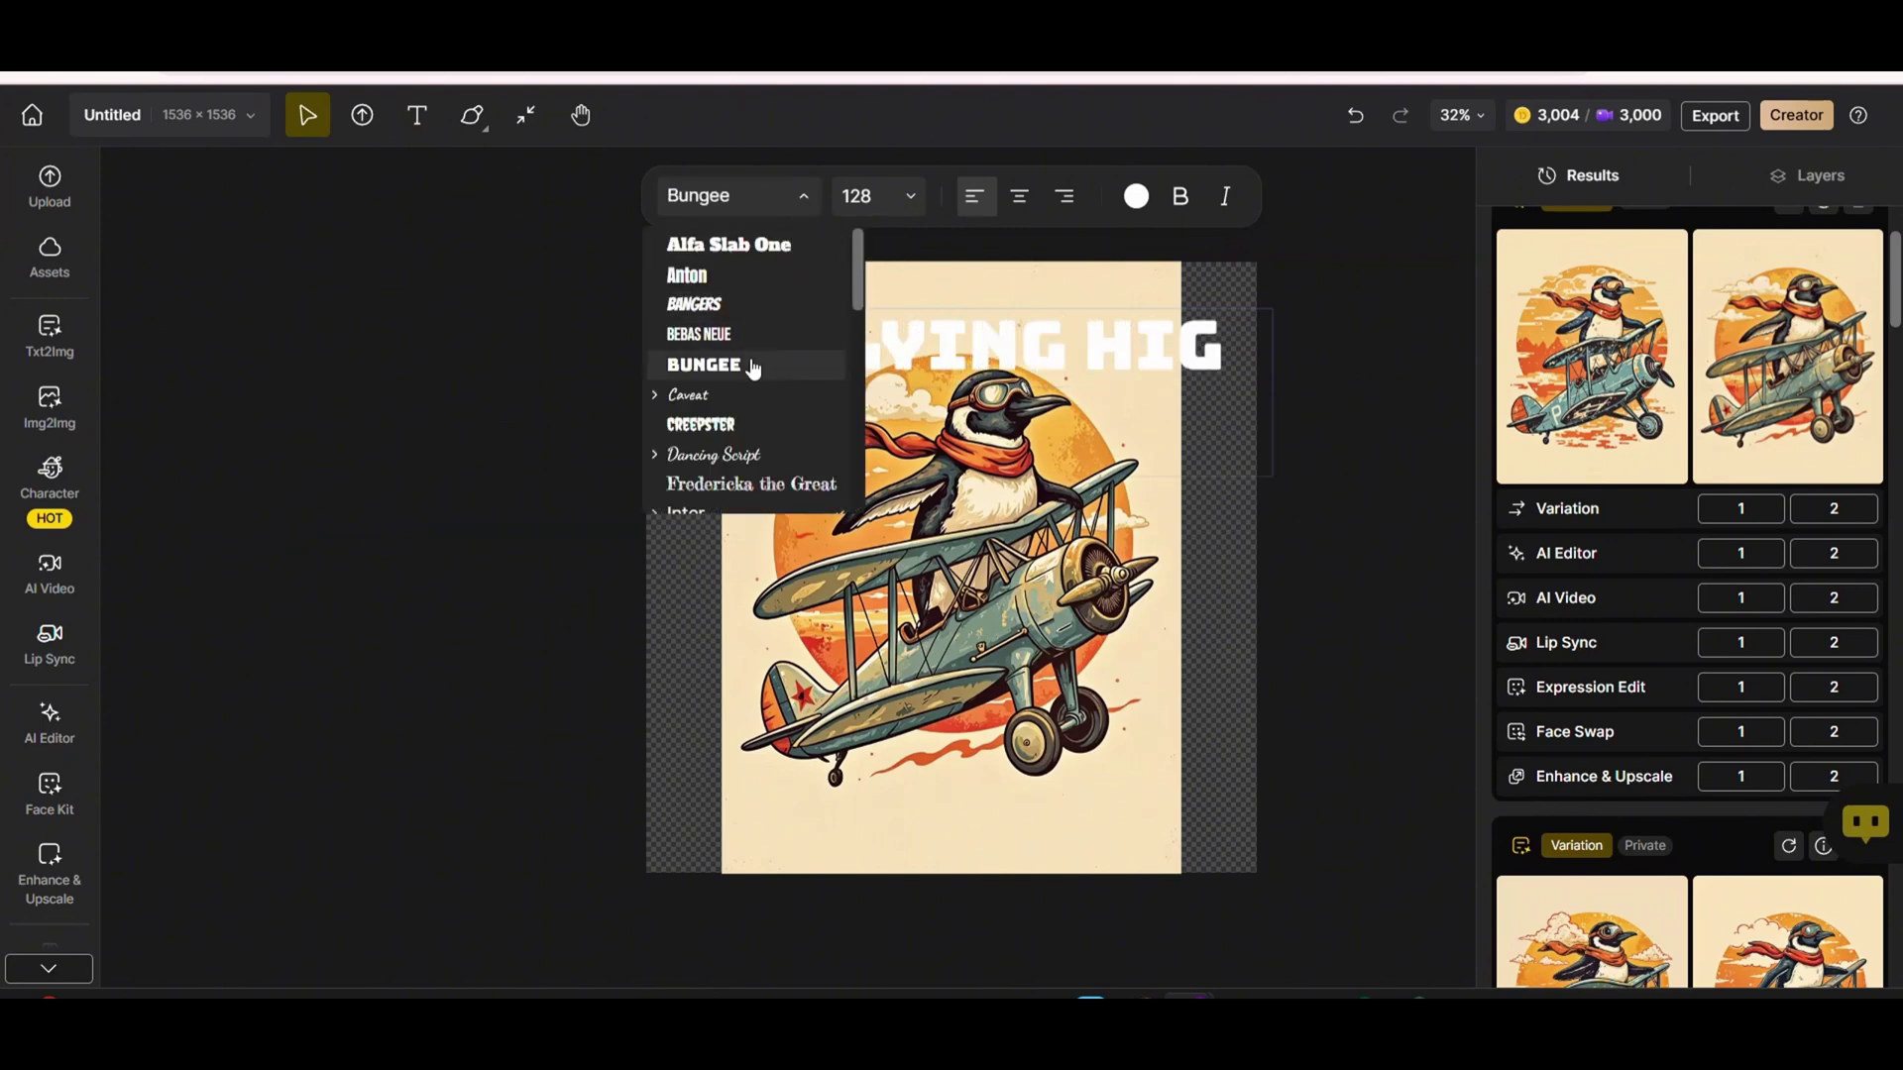
{"action": "left_click", "coordinate": [741, 395]}
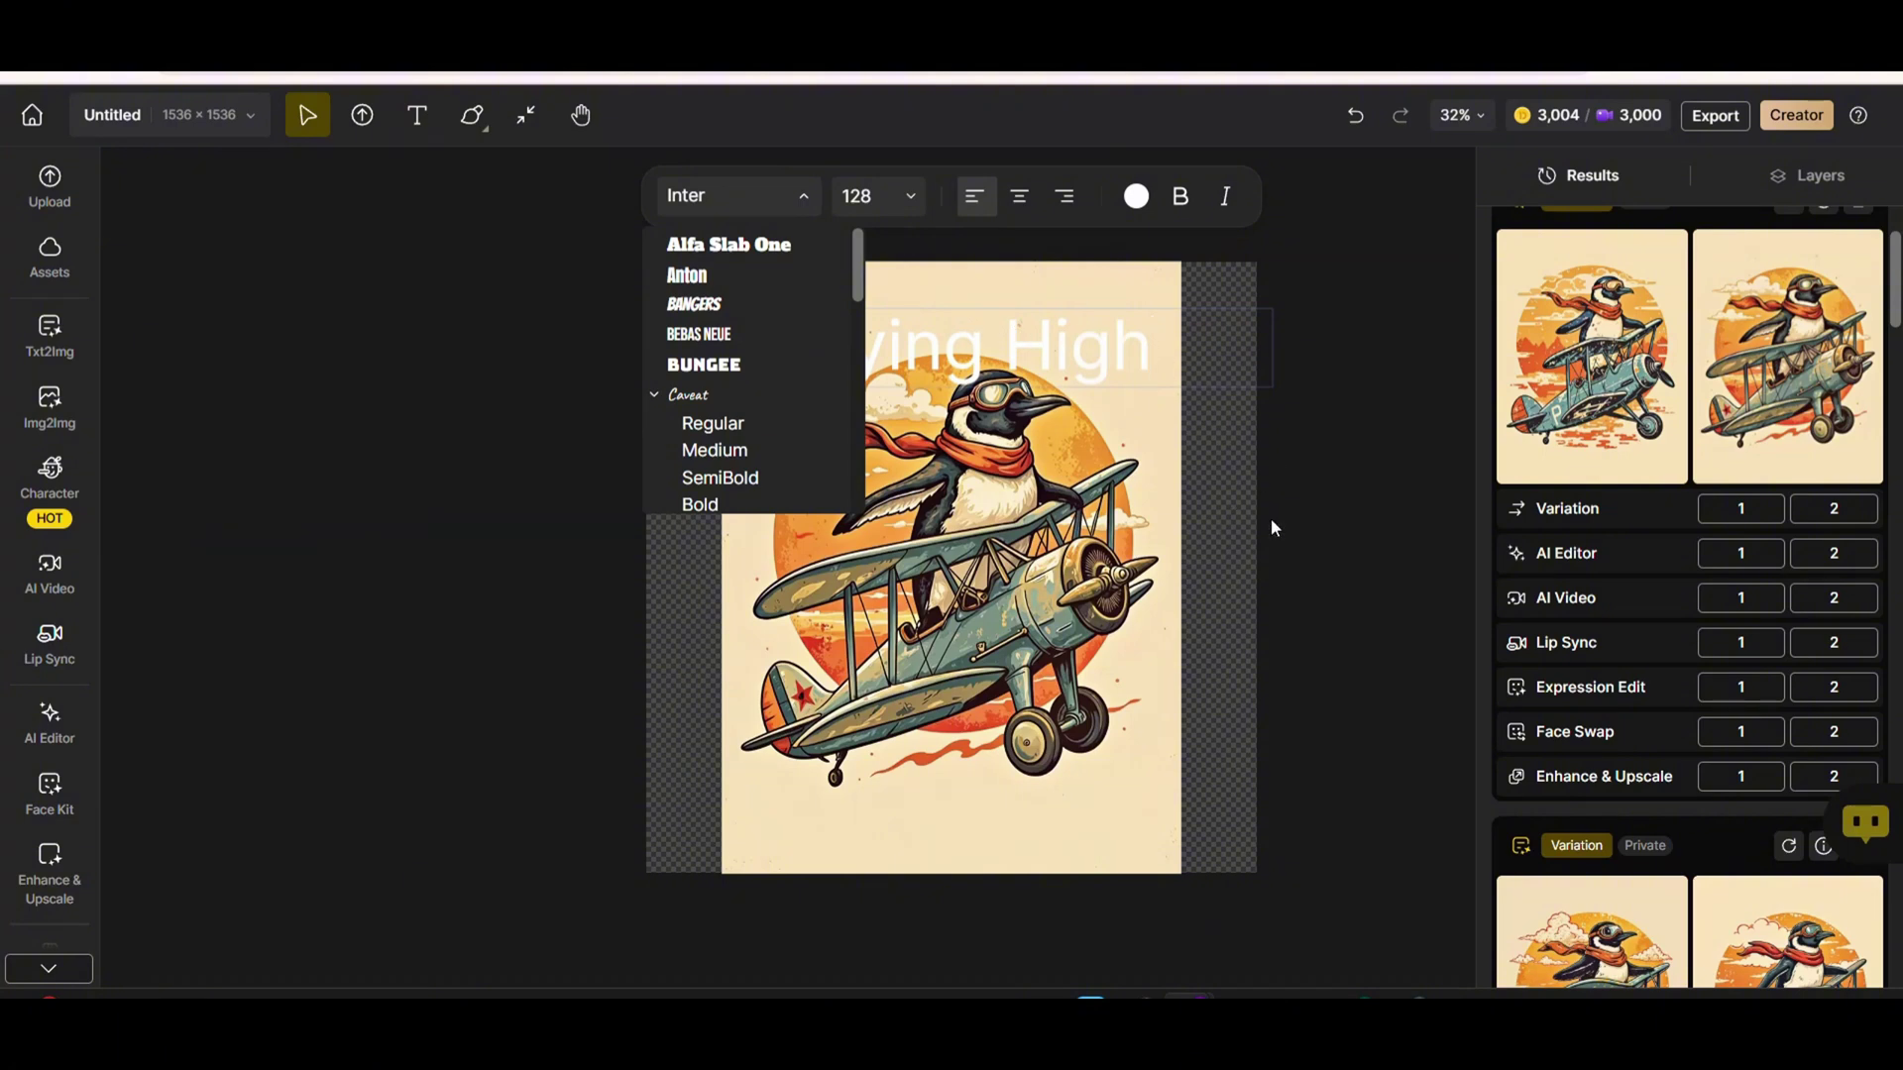
{"action": "left_click_drag", "start_coordinate": [1286, 522], "coordinate": [1424, 564]}
{"action": "scroll", "coordinate": [854, 263], "scroll_direction": "up", "scroll_amount": 3}
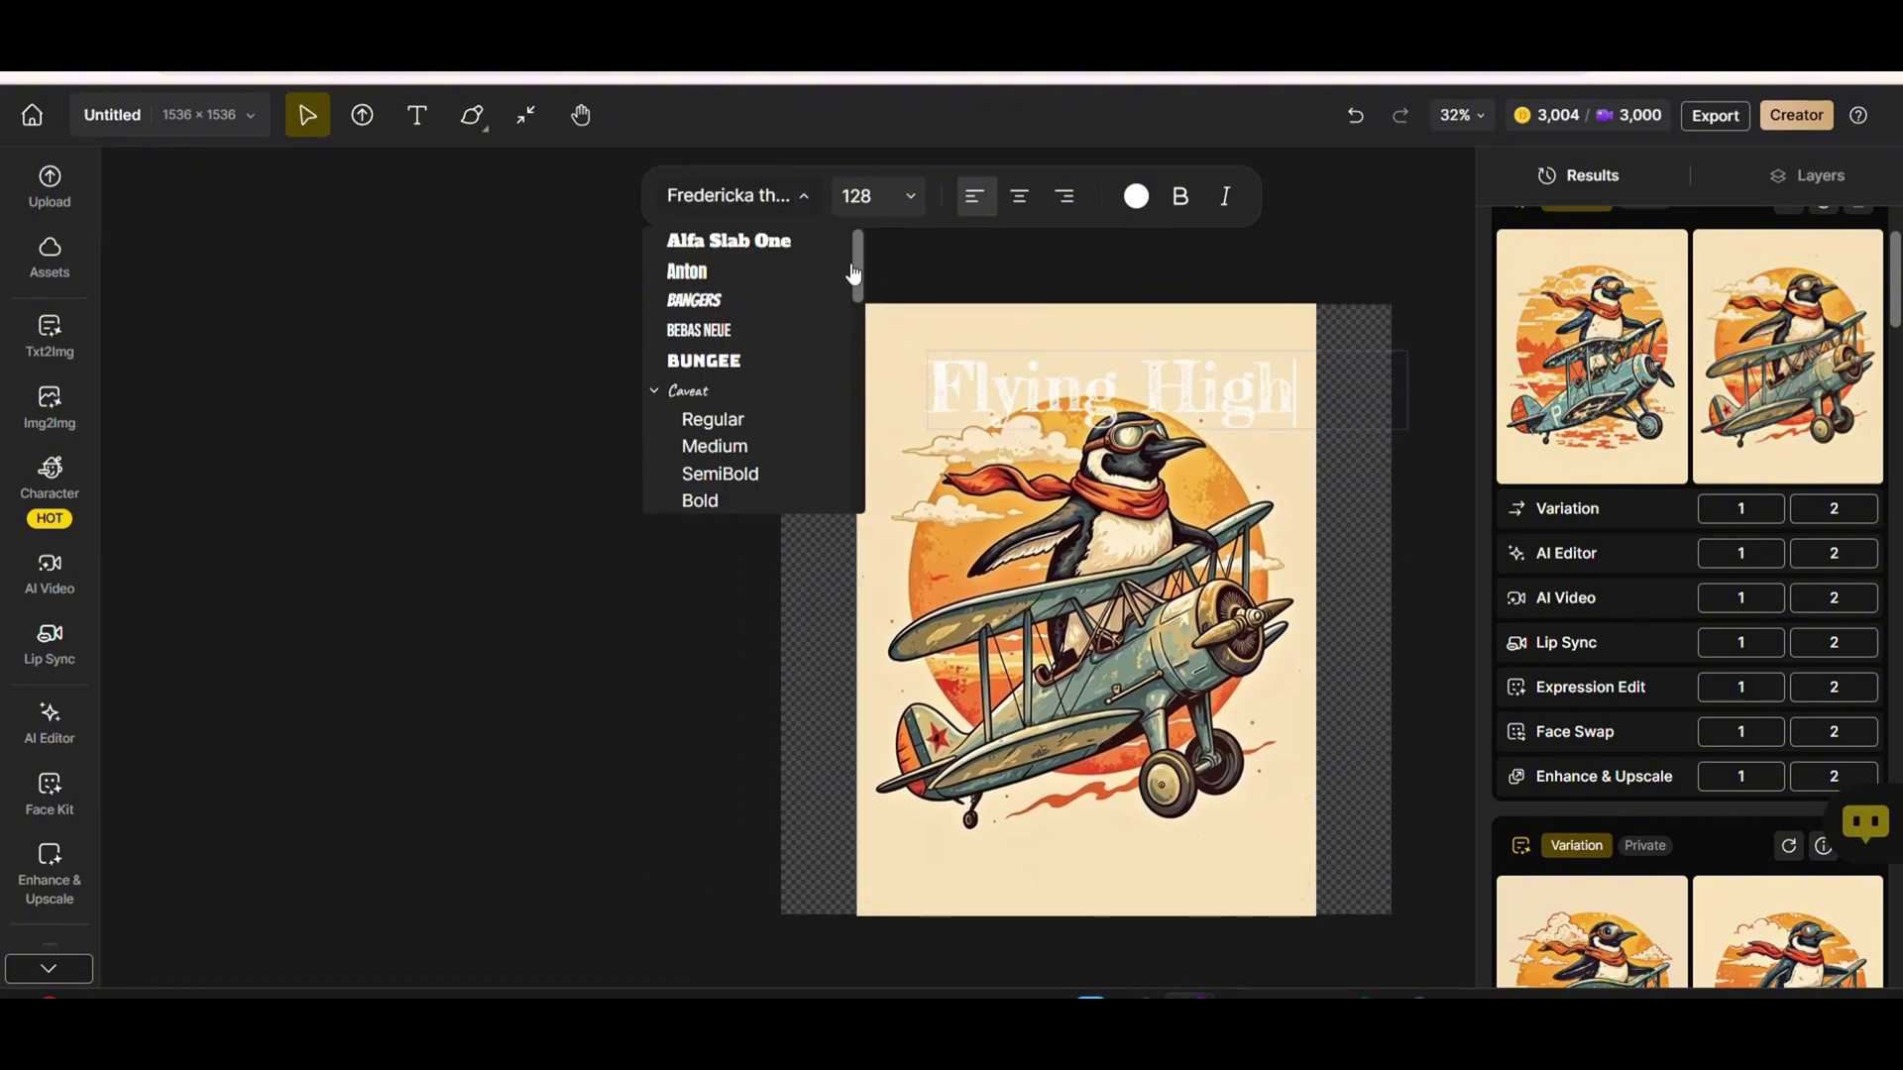
{"action": "left_click", "coordinate": [728, 298]}
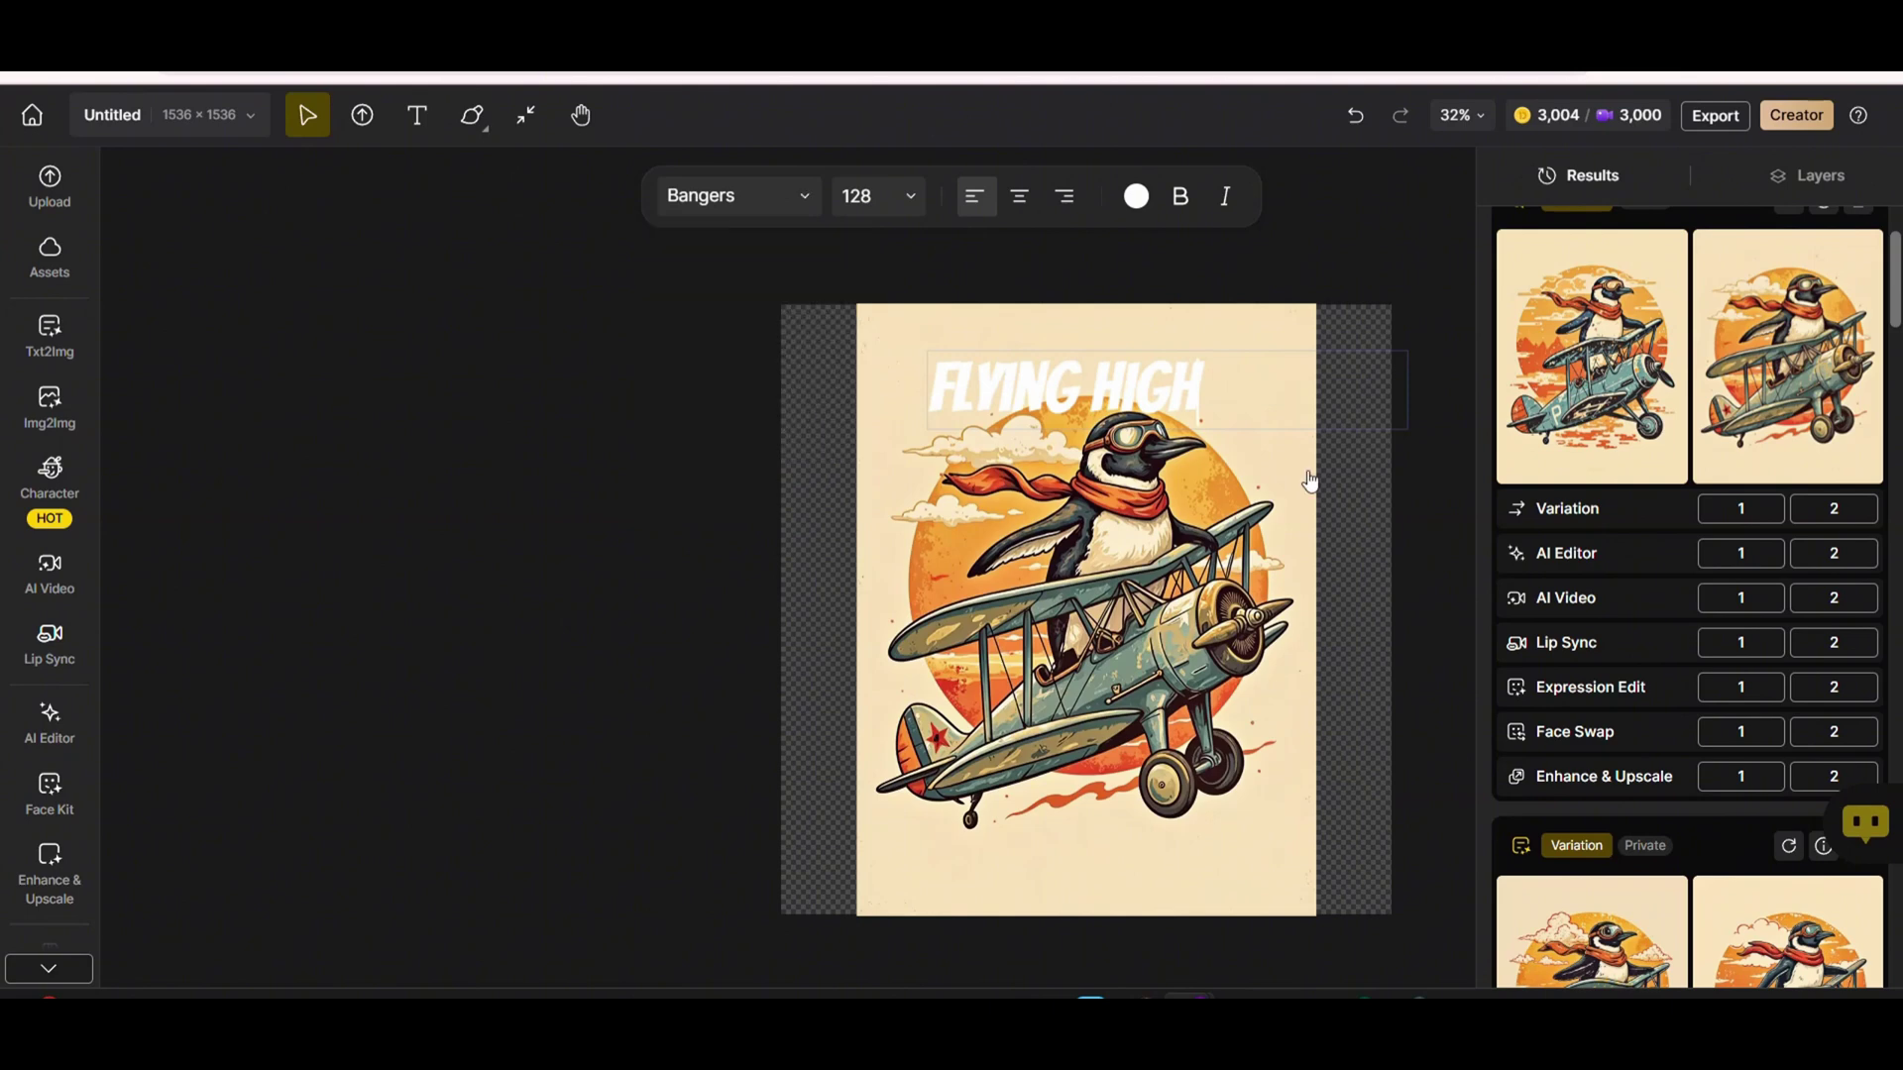
Recolor the "FLYING HIGH" title orange F59A38, sampled from the sun behind the penguin.
{"action": "left_click_drag", "start_coordinate": [1212, 381], "coordinate": [930, 388]}
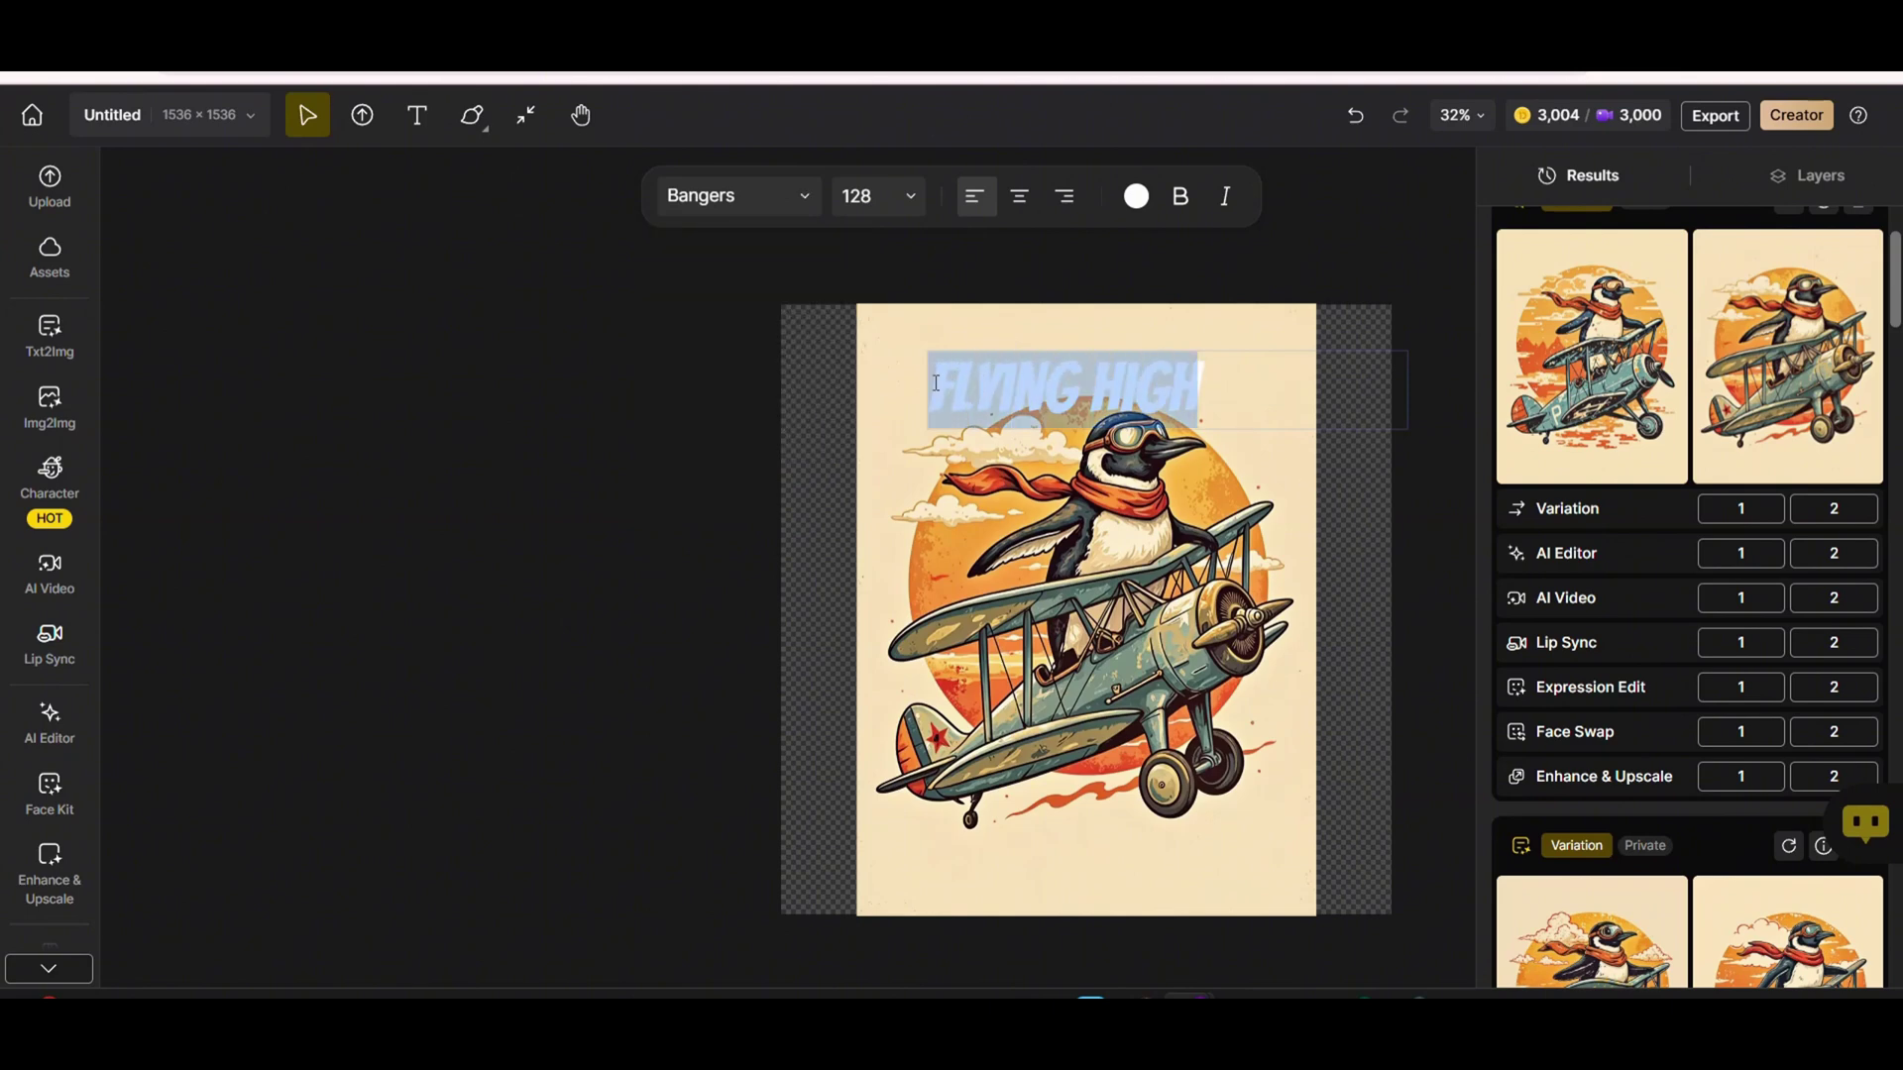
{"action": "left_click", "coordinate": [1136, 197]}
{"action": "left_click", "coordinate": [1038, 484]}
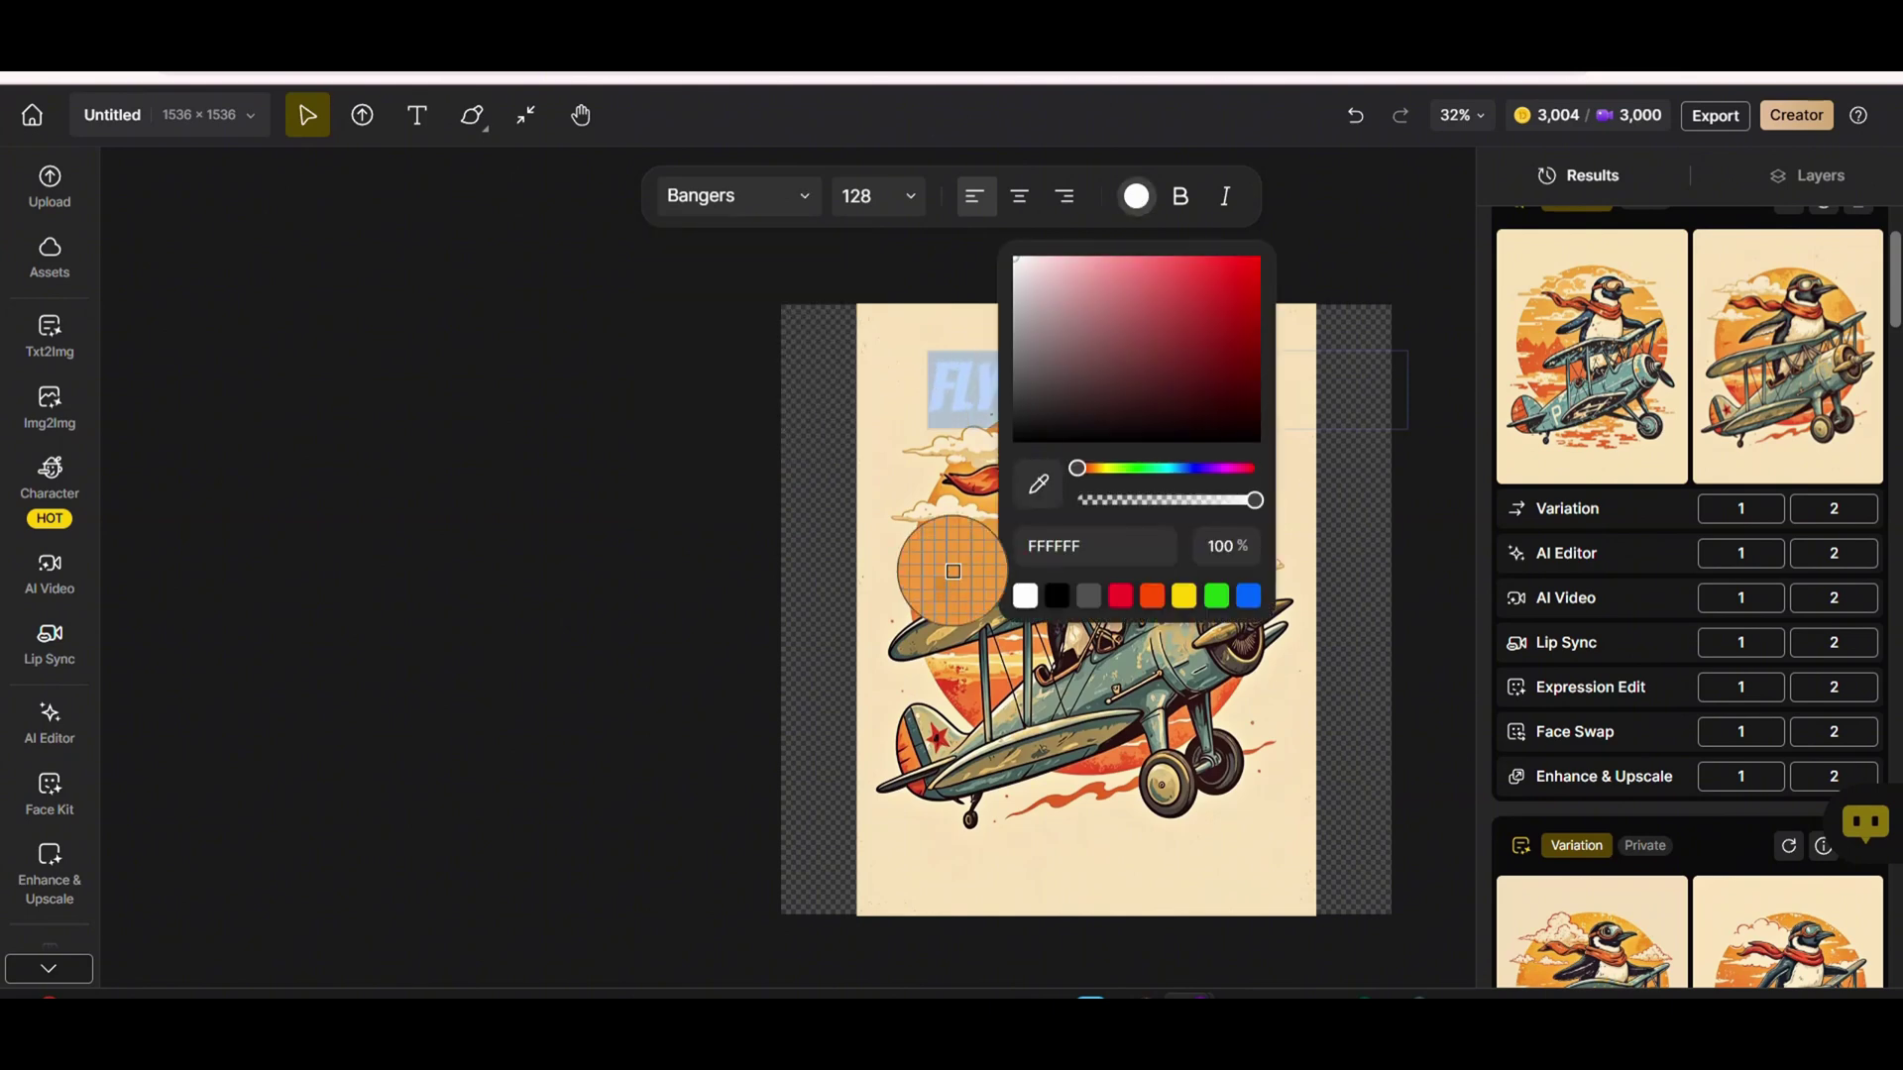
{"action": "left_click", "coordinate": [953, 571]}
{"action": "left_click", "coordinate": [782, 370]}
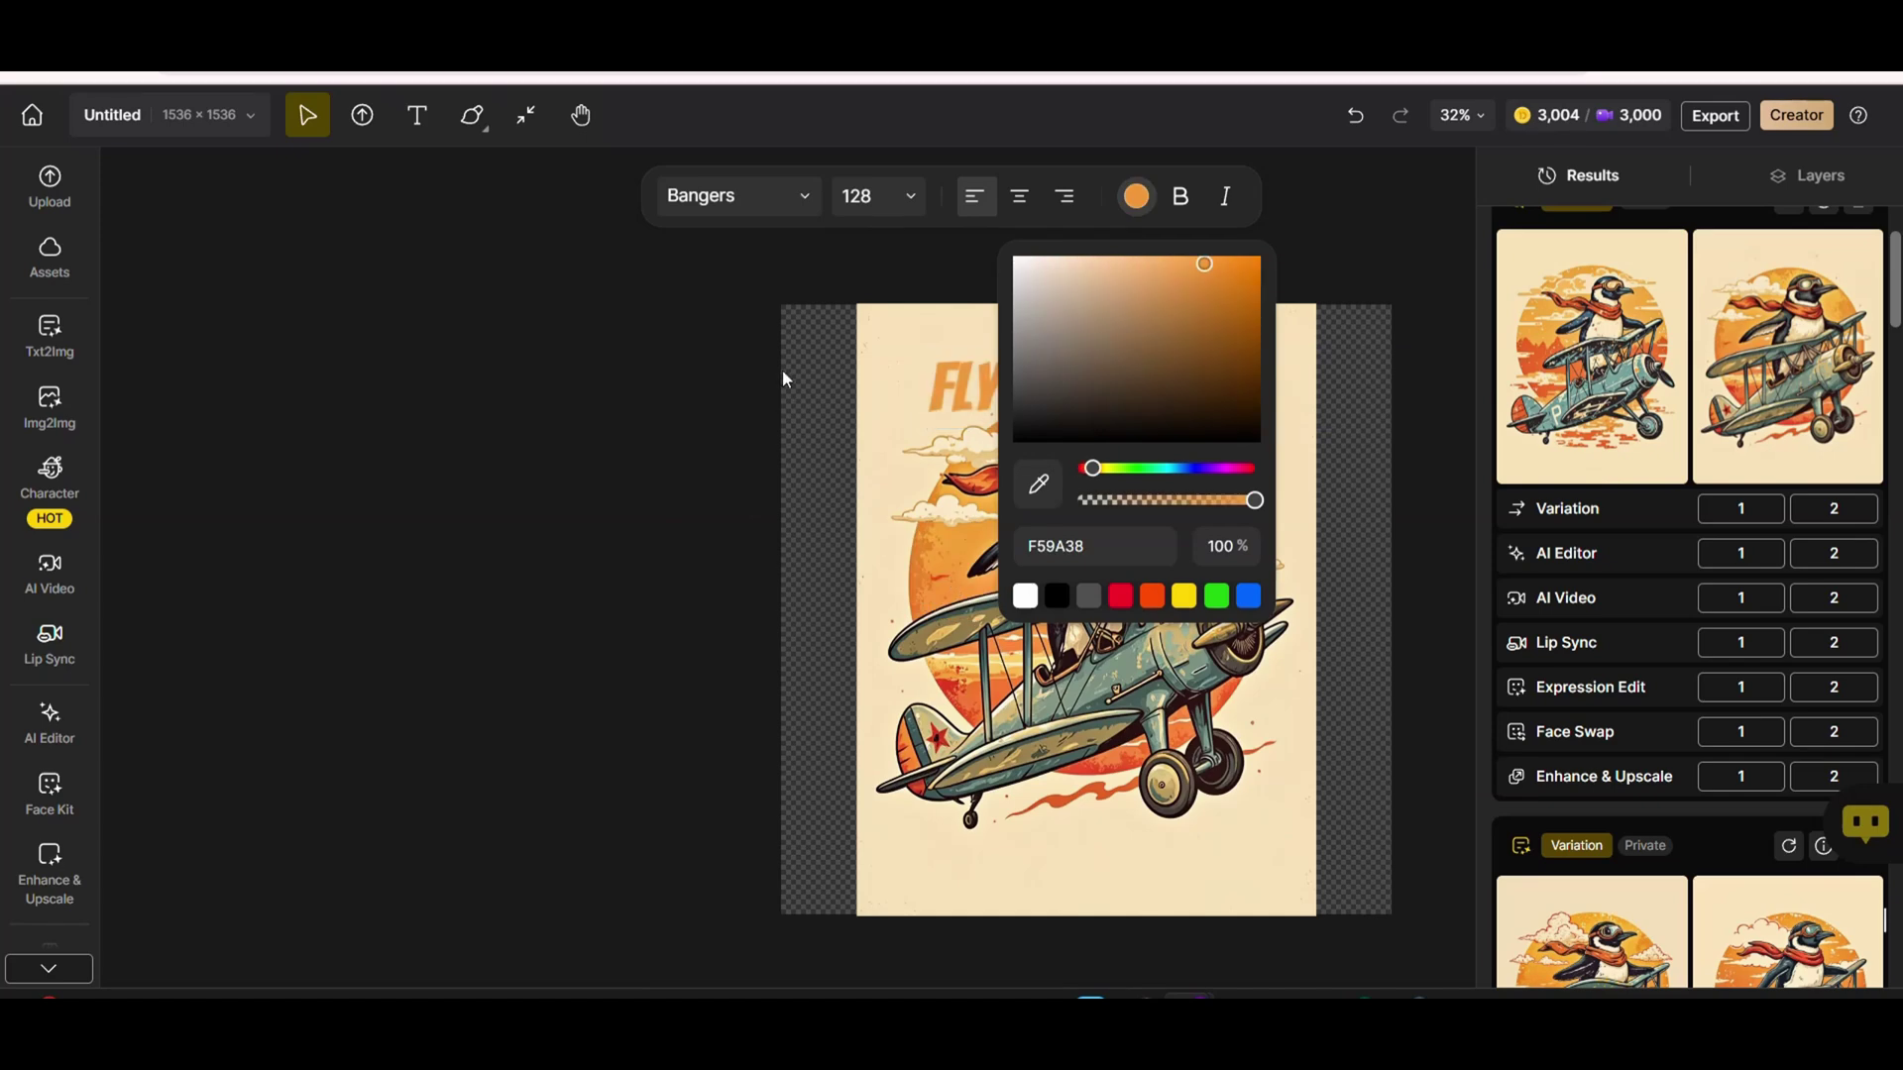
Move the "FLYING HIGH" title slightly up and narrow its text box to fit the words.
{"action": "left_click", "coordinate": [1054, 389]}
{"action": "left_click_drag", "start_coordinate": [1054, 389], "coordinate": [1047, 366]}
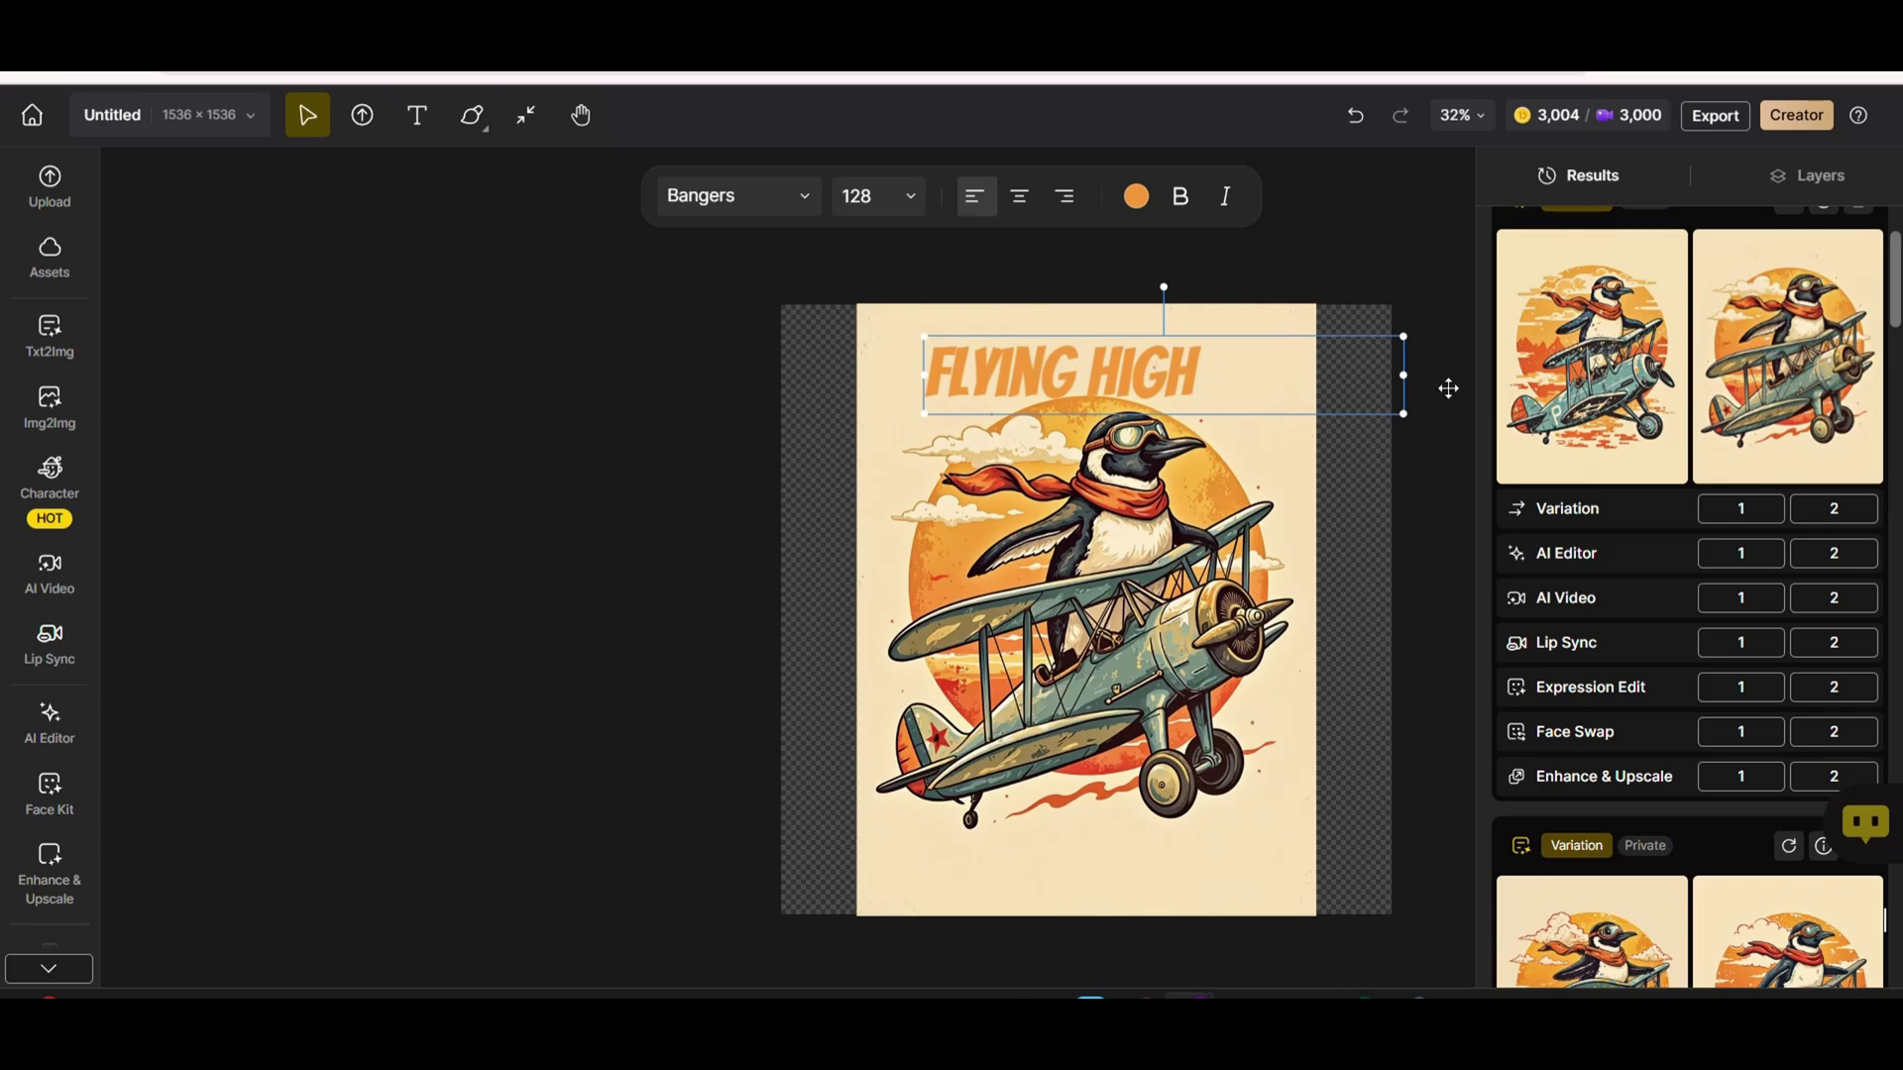
{"action": "left_click_drag", "start_coordinate": [1404, 376], "coordinate": [1216, 377]}
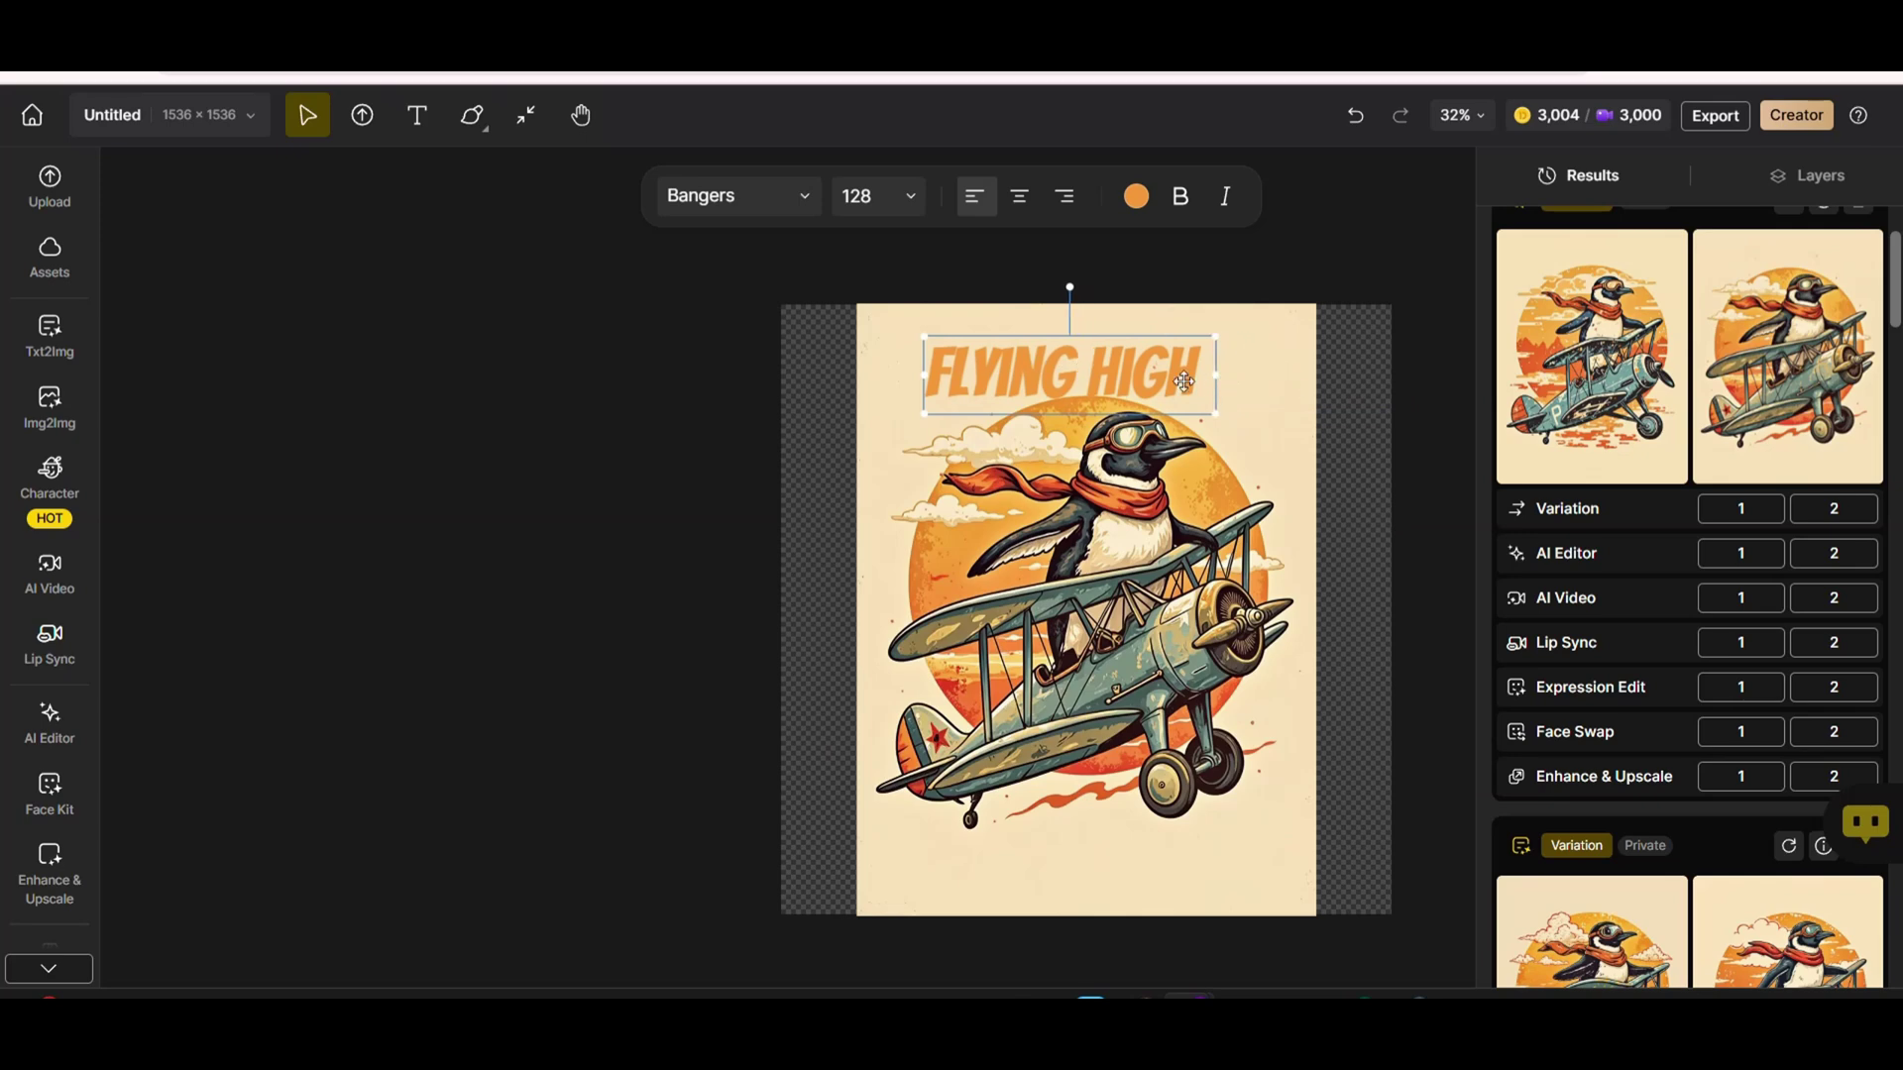
{"action": "left_click", "coordinate": [1183, 204]}
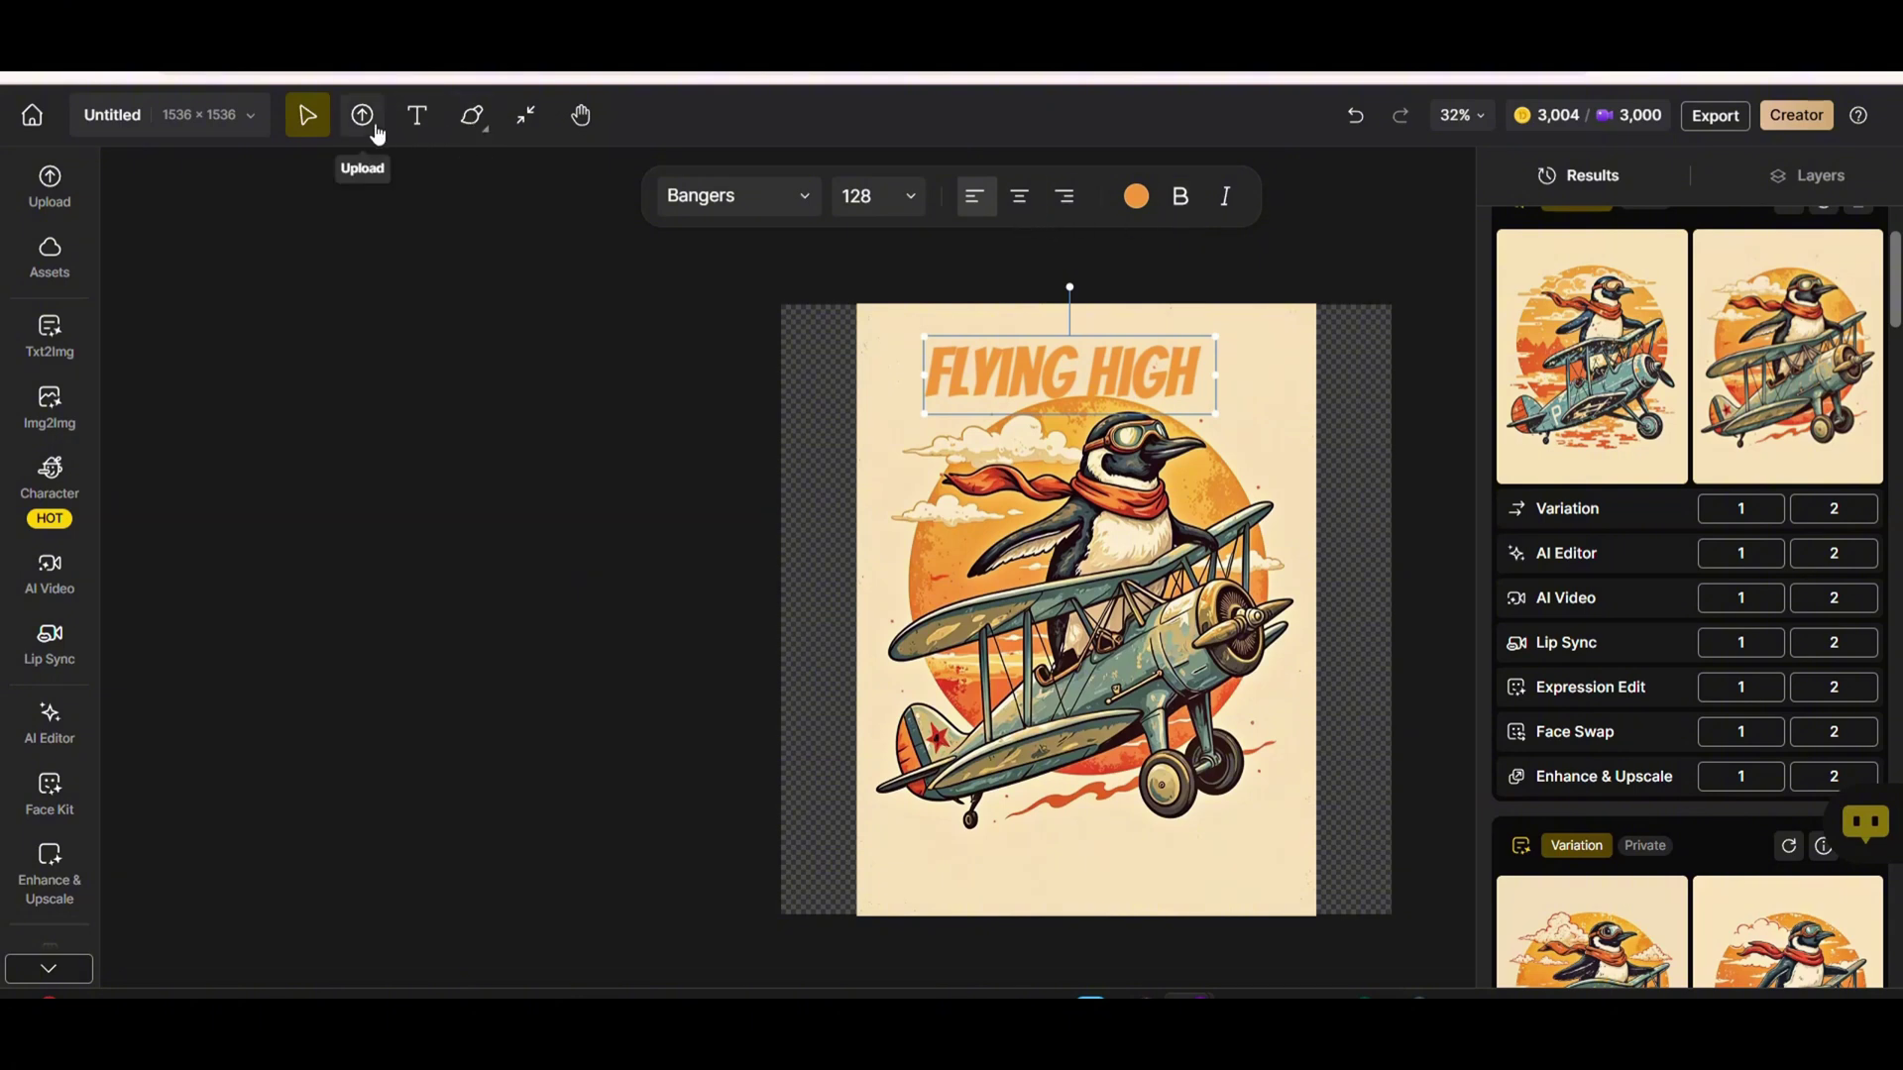
Sample several colors from the airplane artwork for the "FLYING HIGH" title and settle on dark brown 320D06.
{"action": "left_click", "coordinate": [1136, 195]}
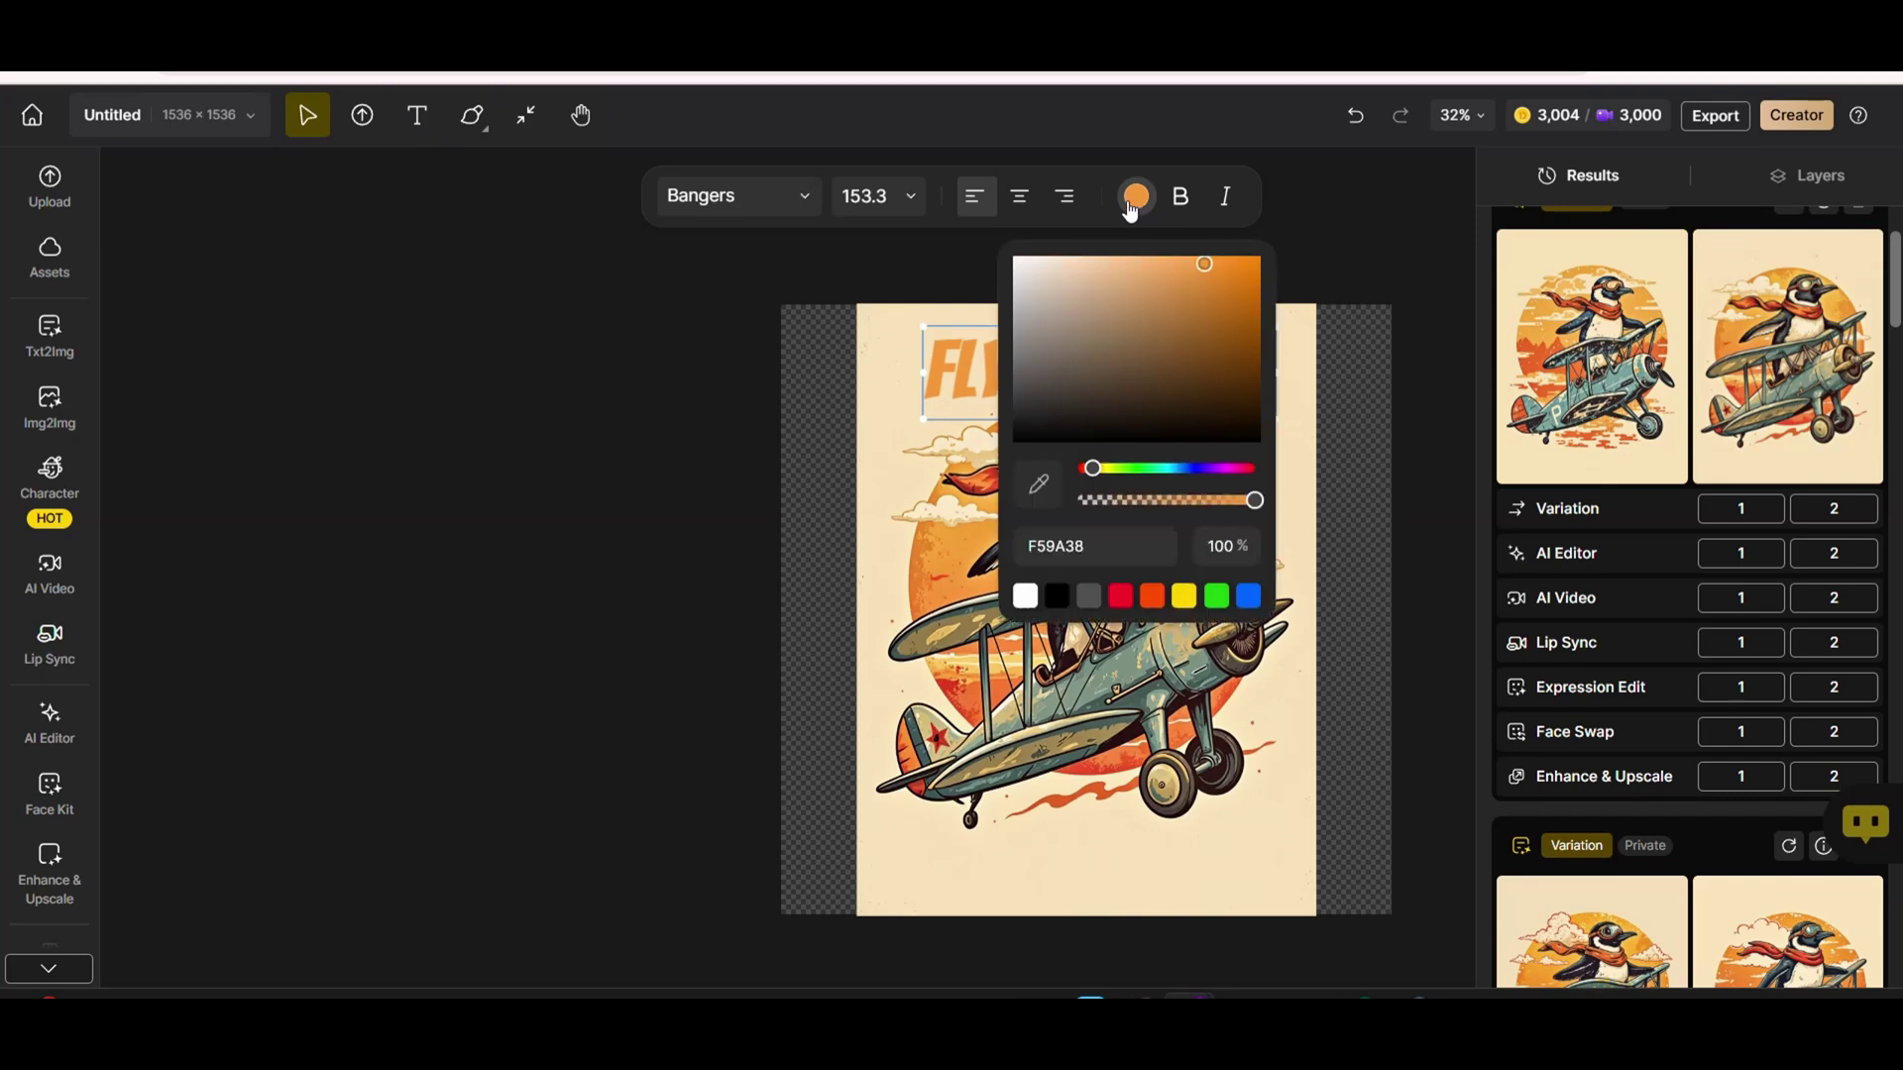
{"action": "left_click", "coordinate": [1058, 501]}
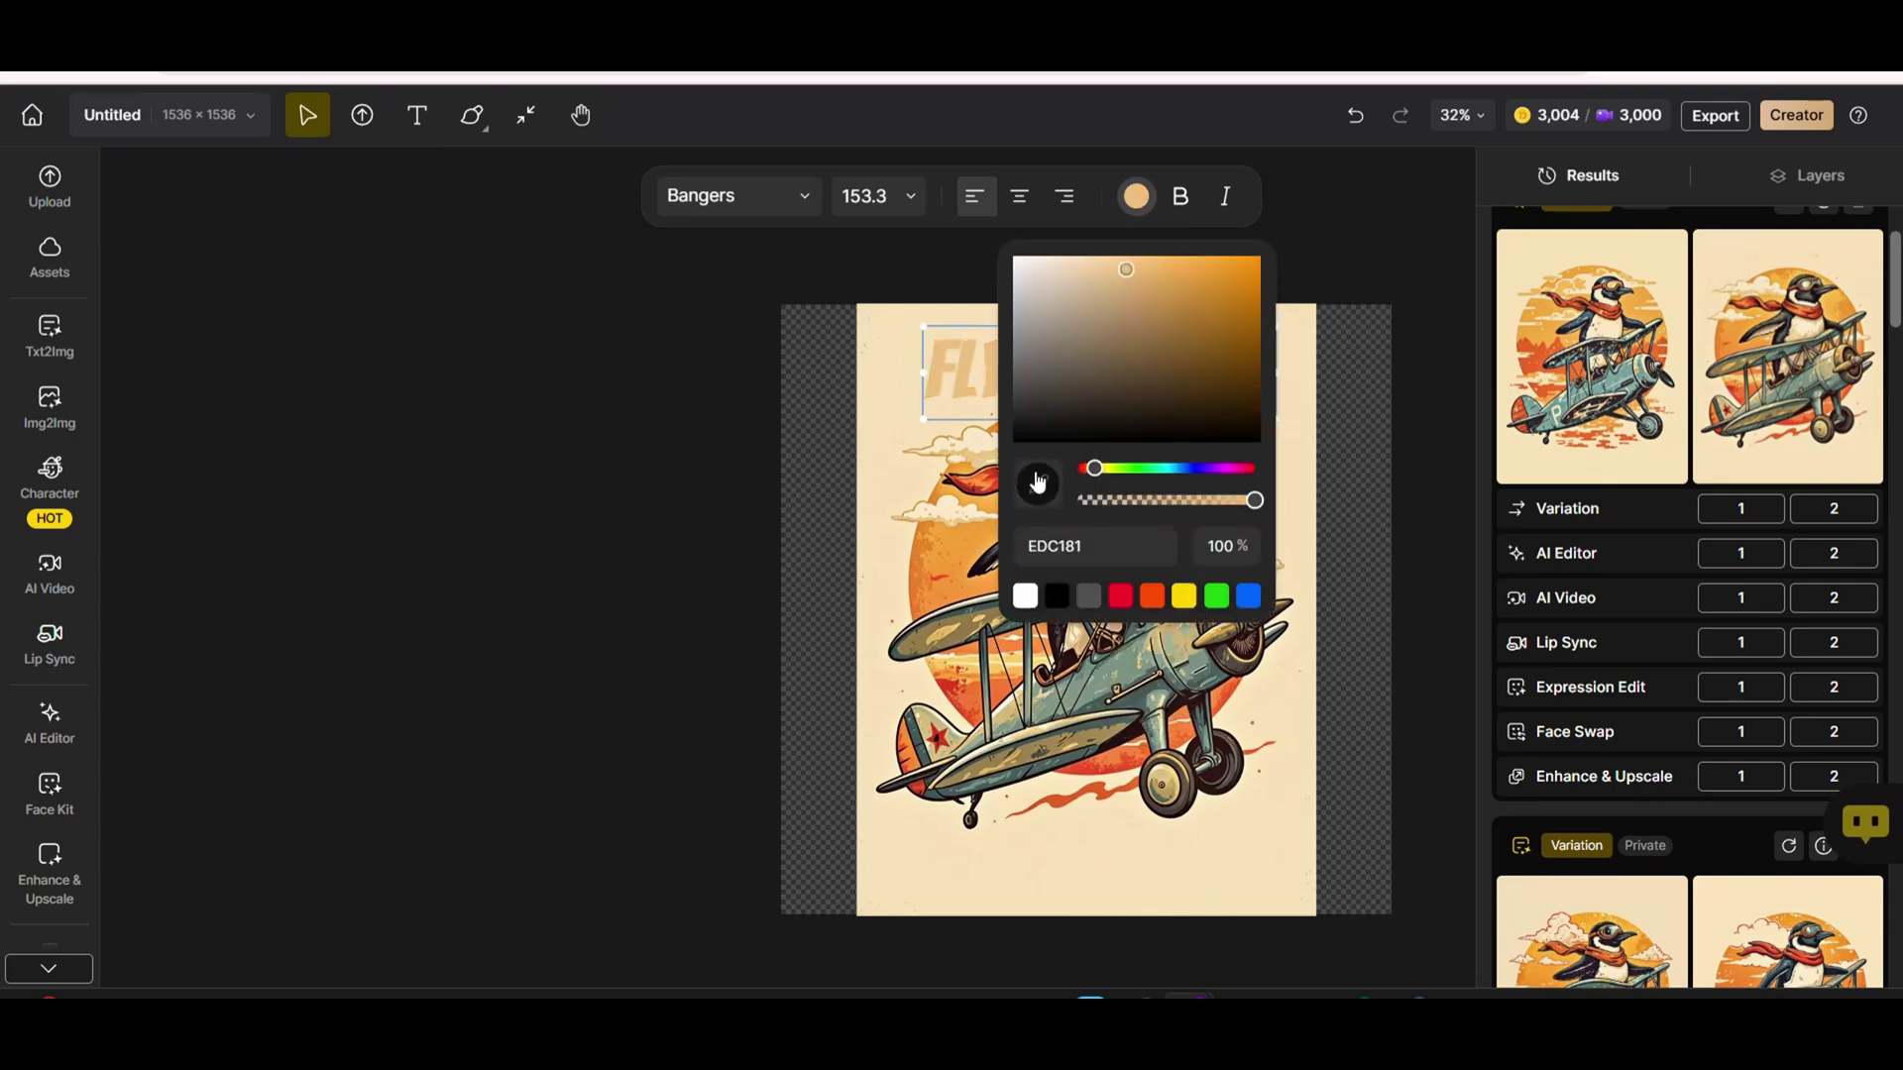
{"action": "left_click", "coordinate": [1140, 683]}
{"action": "left_click", "coordinate": [1154, 748]}
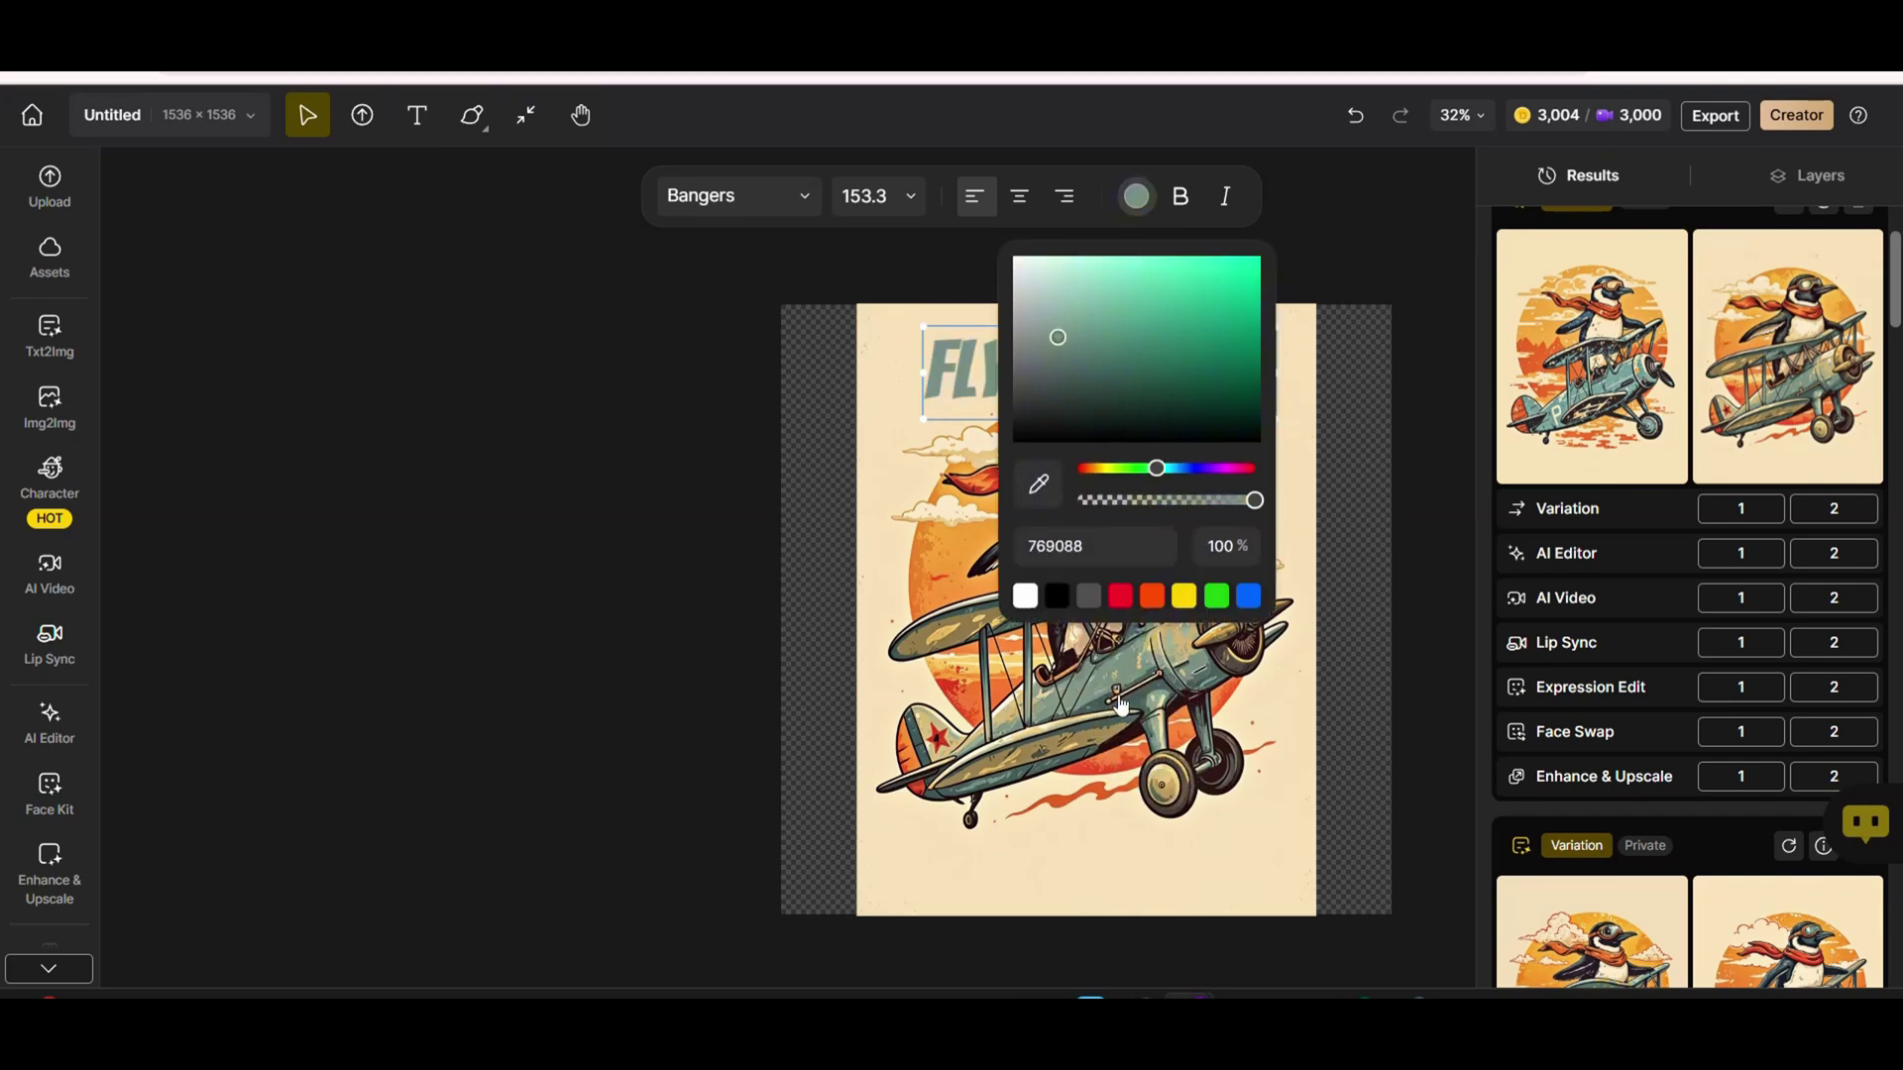
{"action": "left_click", "coordinate": [1038, 484]}
{"action": "left_click", "coordinate": [1193, 722]}
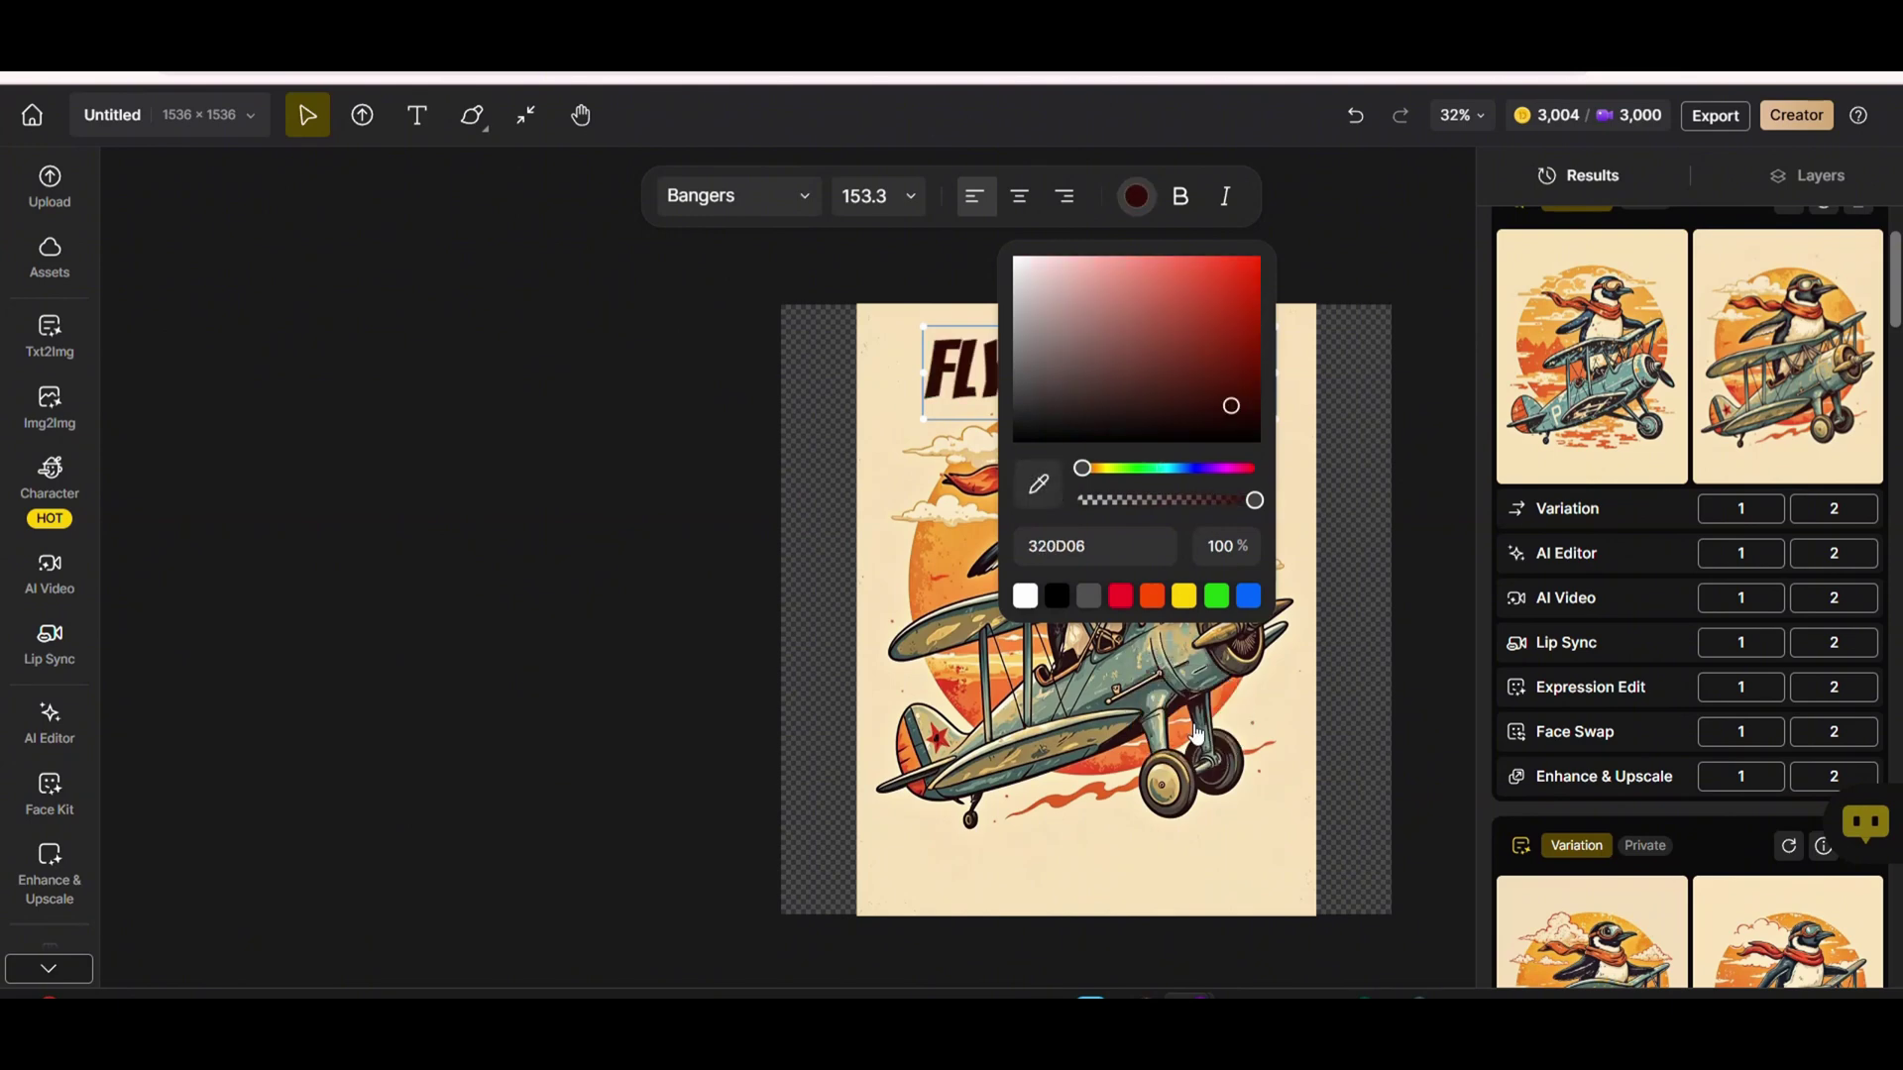
{"action": "left_click", "coordinate": [1370, 510]}
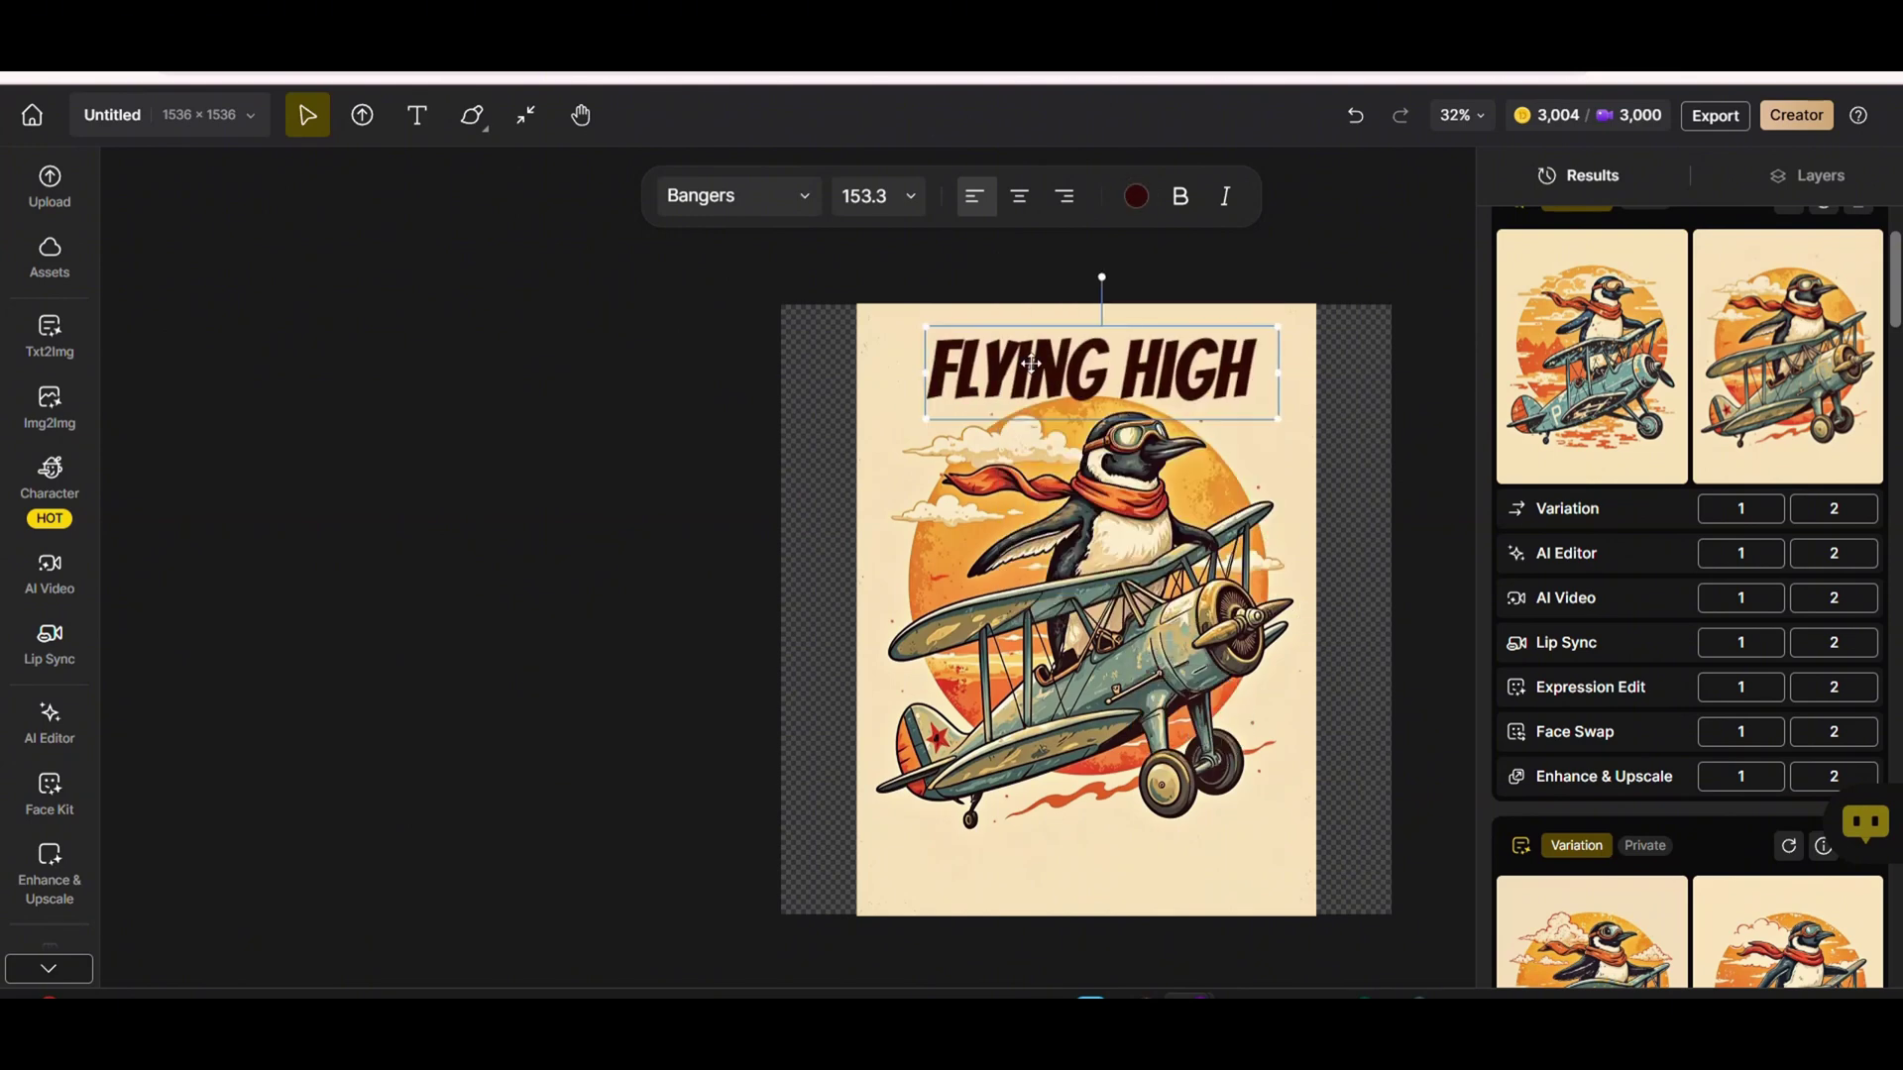
{"action": "left_click", "coordinate": [1100, 318]}
Add the slogan "Who Said Penguins Can't Fly?" as a new text below the airplane.
{"action": "key", "text": "t"}
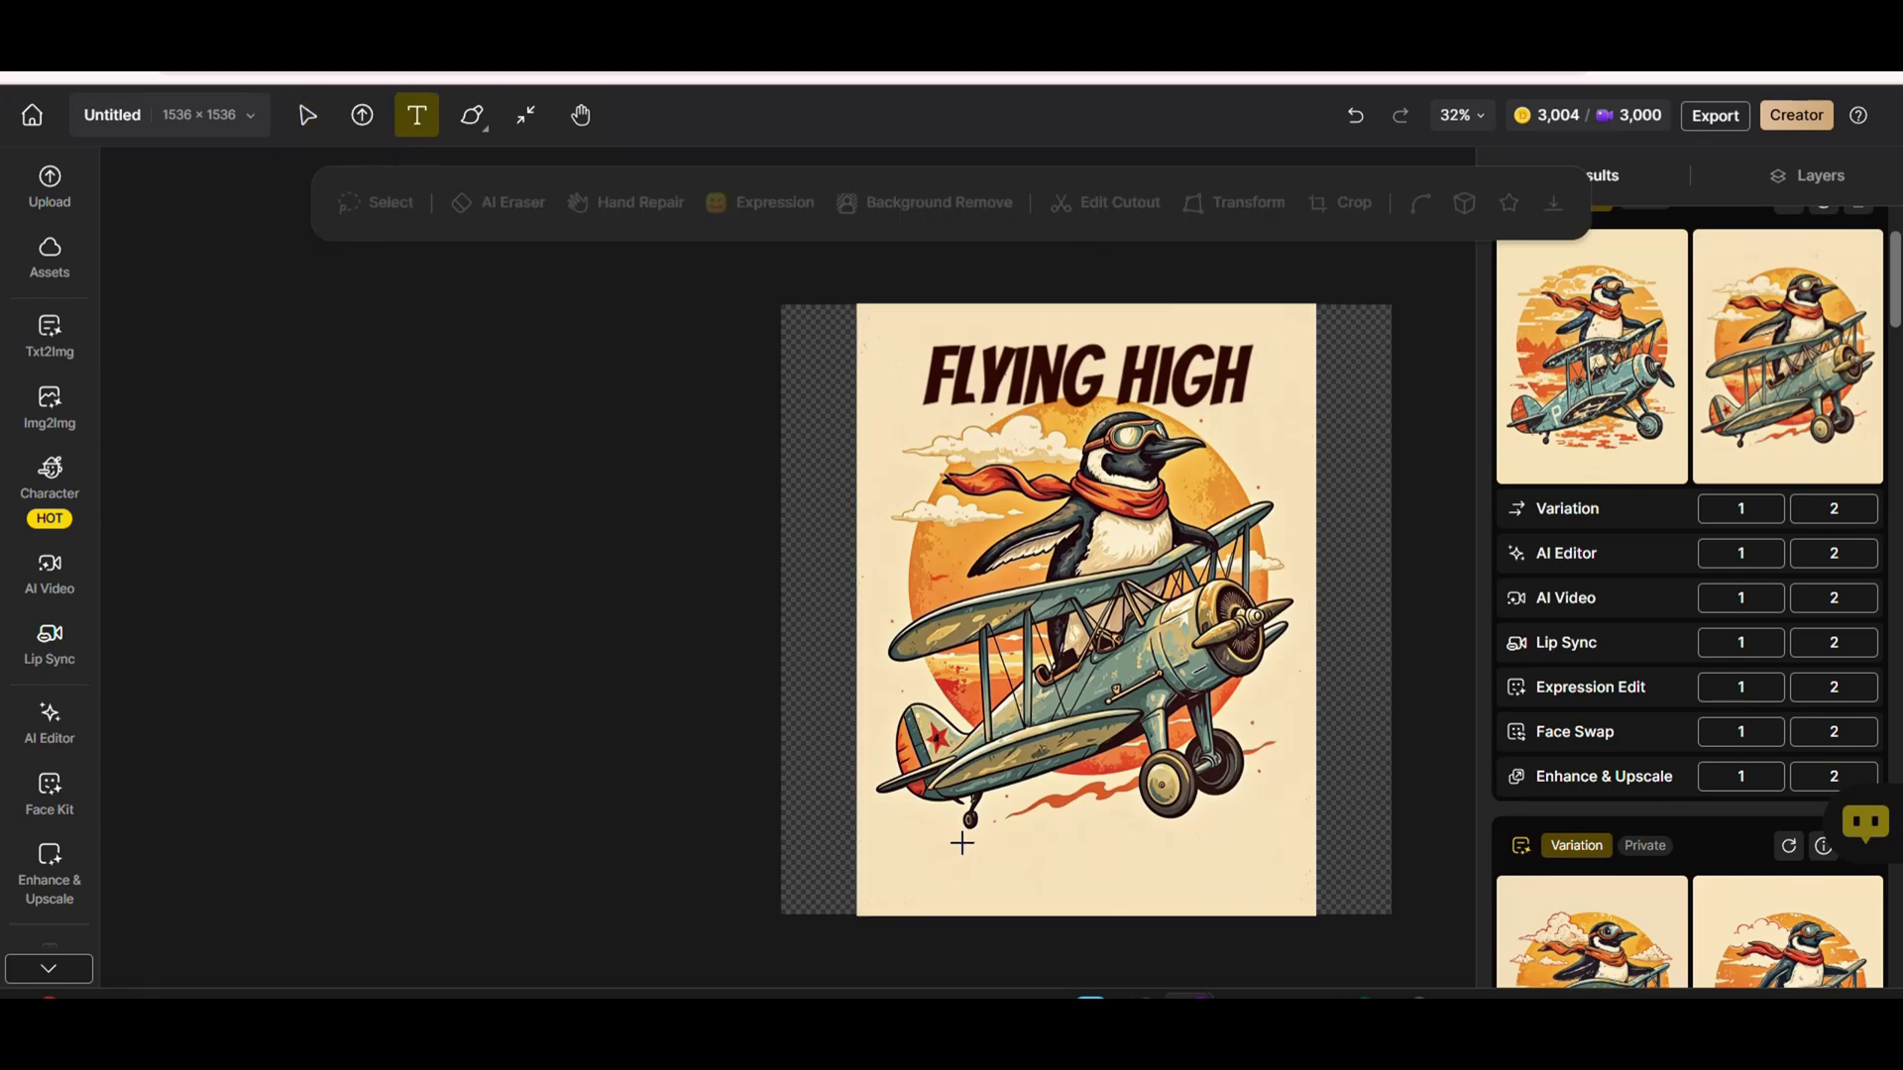
{"action": "left_click", "coordinate": [961, 849]}
{"action": "type", "text": "Who Said Per"}
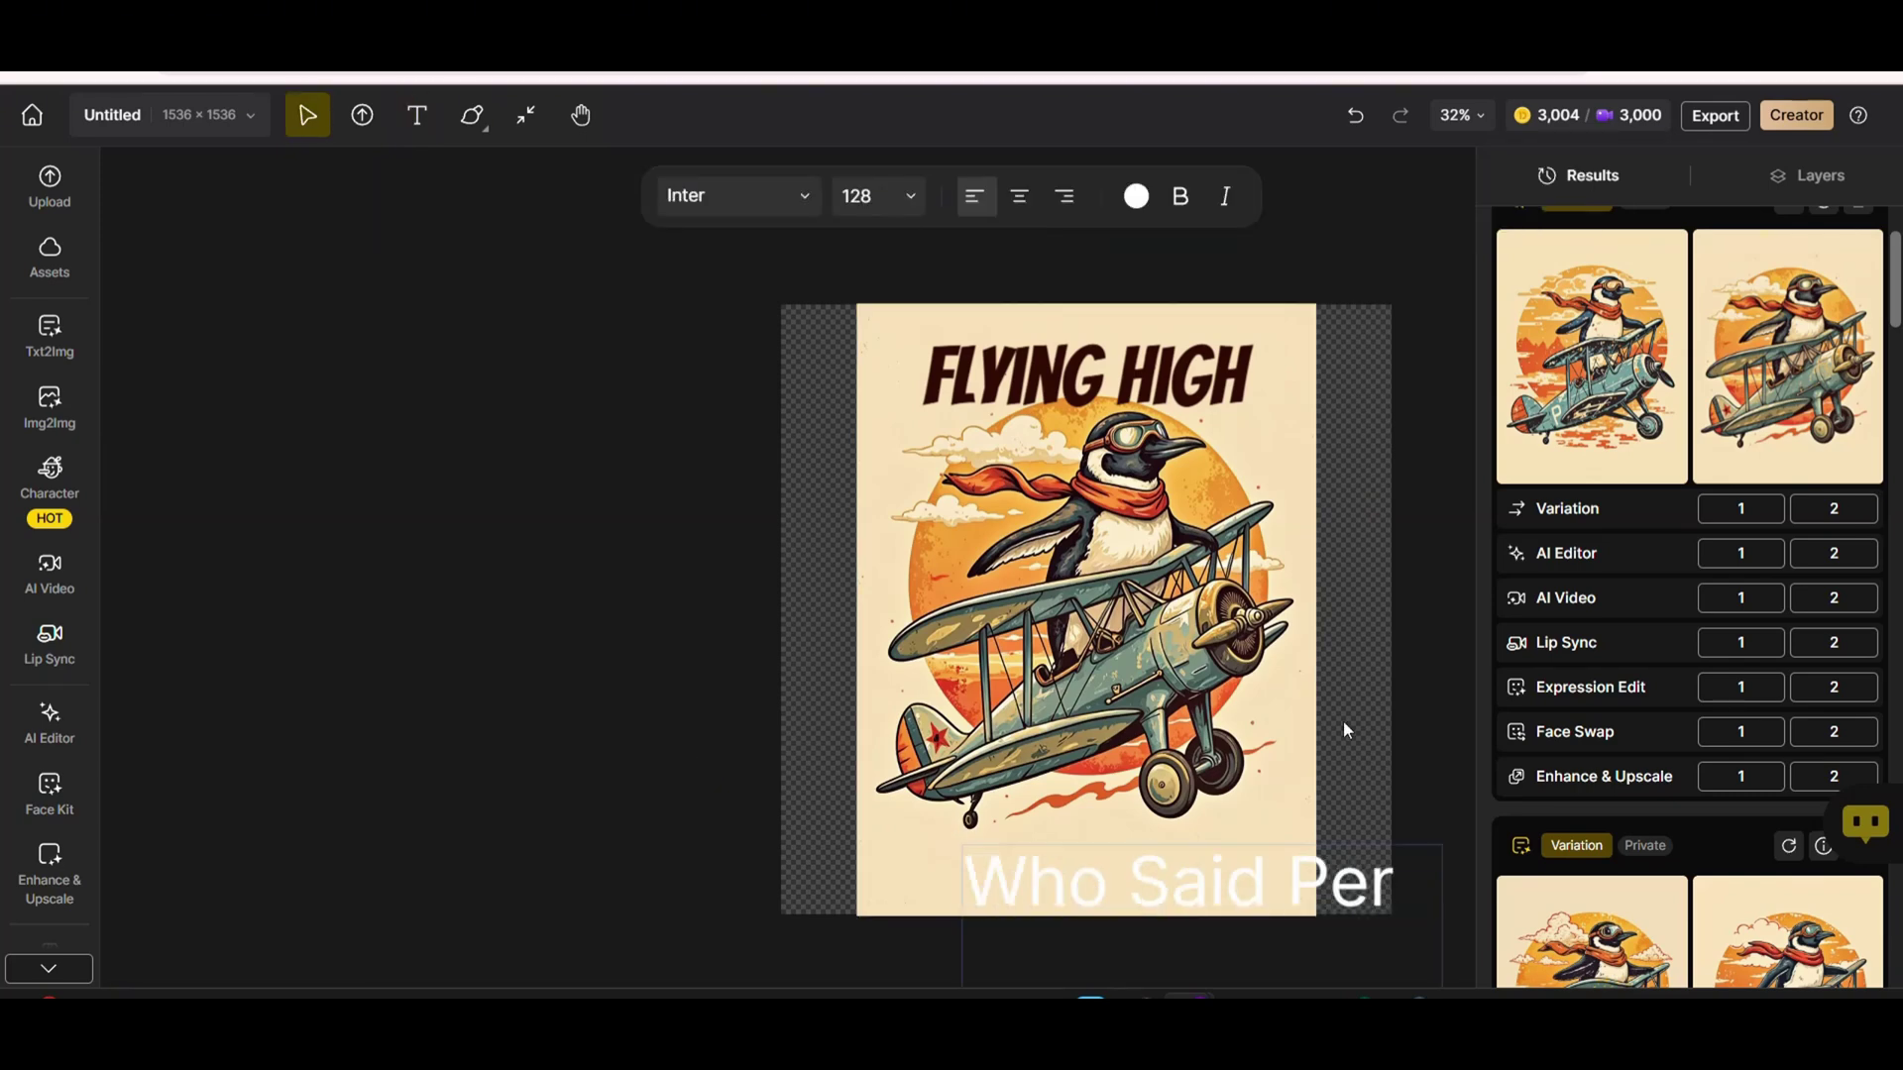
{"action": "left_click", "coordinate": [1430, 726]}
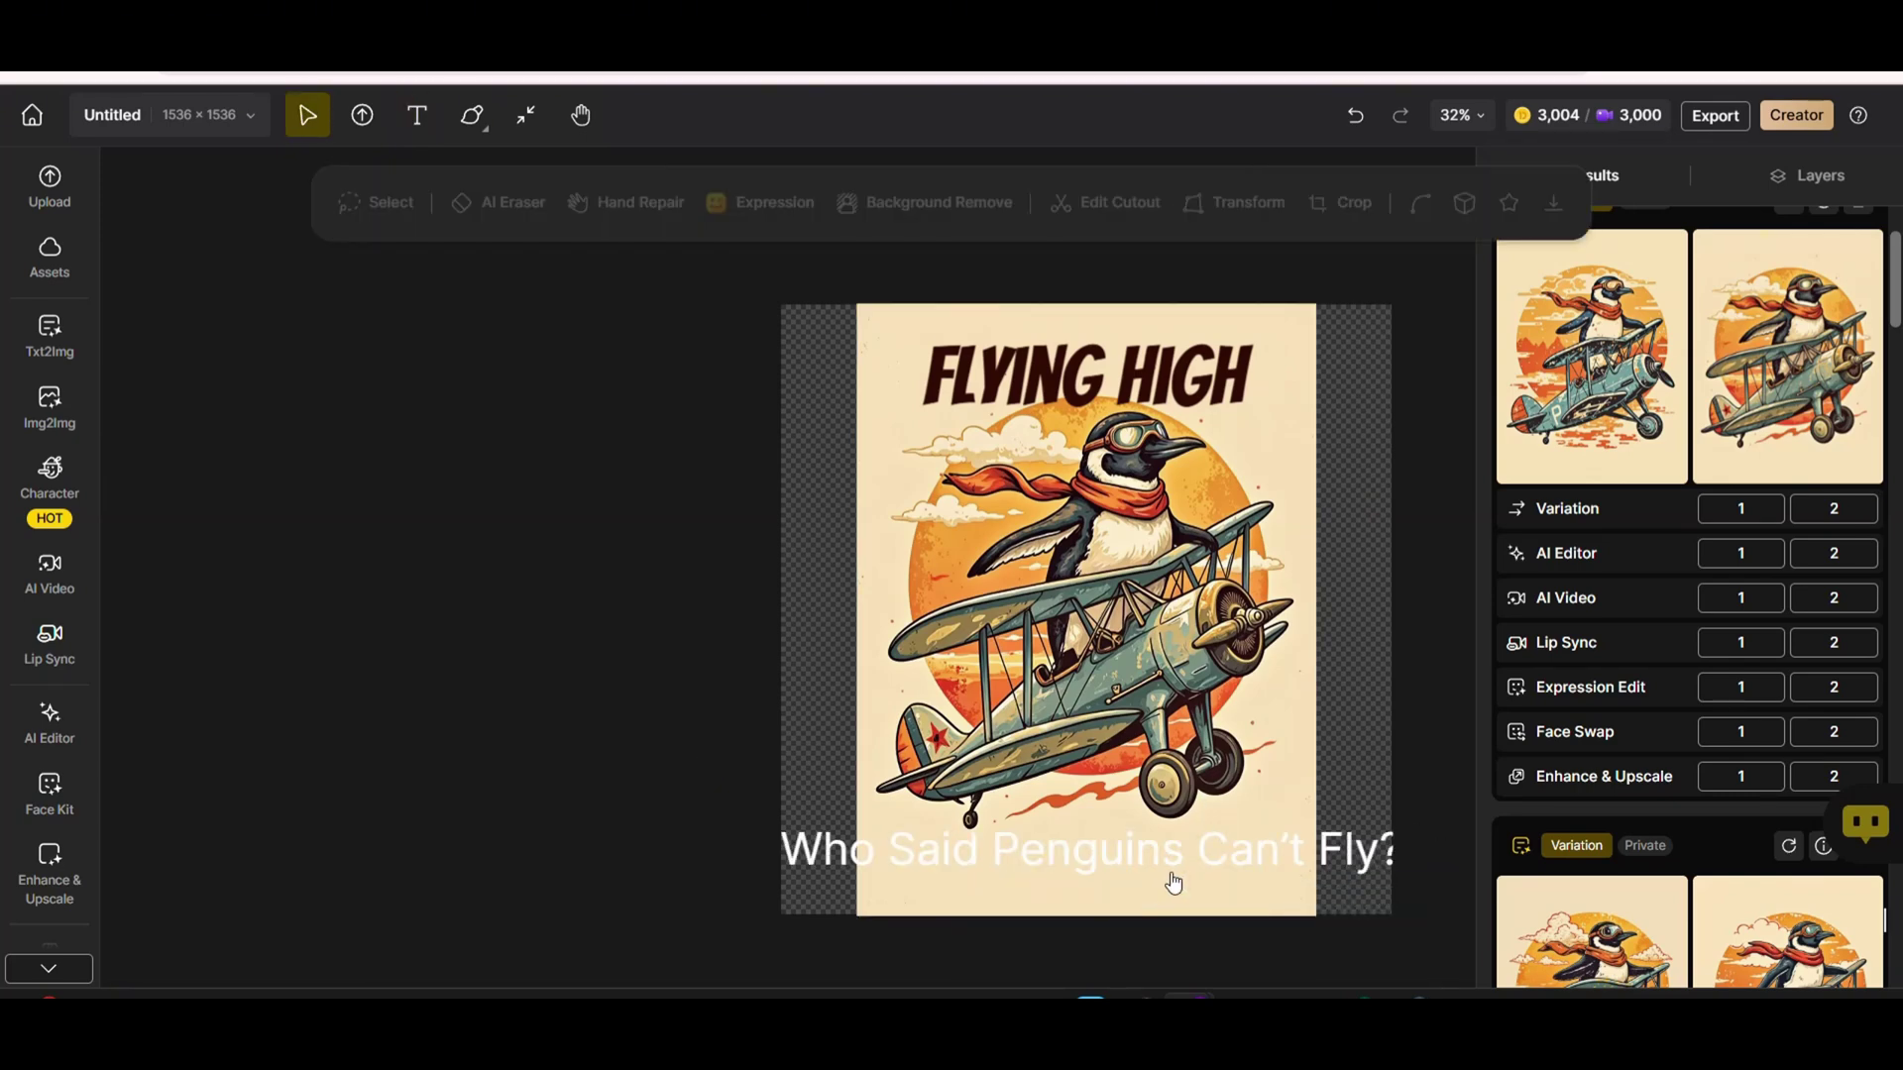
Set the slogan's font size to 60 pt, then move it onto the poster and scale it down to about 52.2.
{"action": "left_click", "coordinate": [1137, 844]}
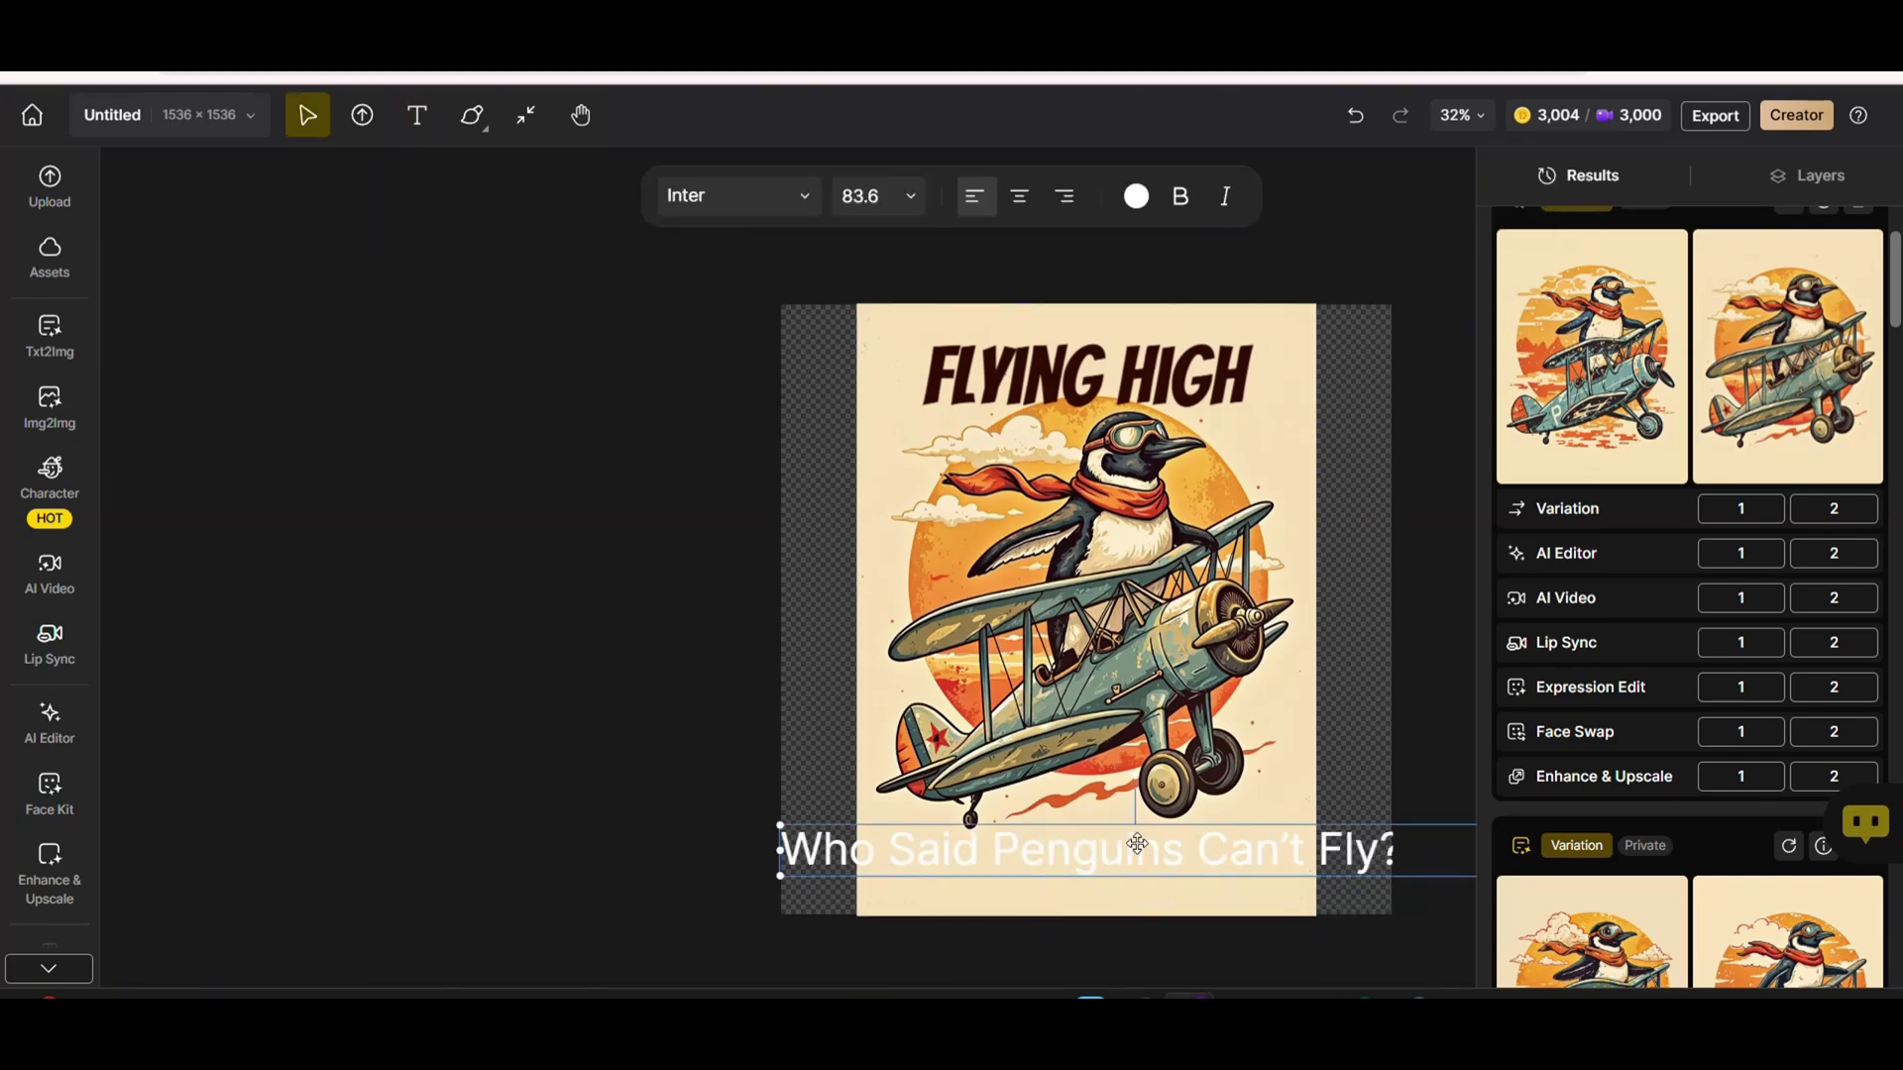
{"action": "left_click", "coordinate": [911, 197]}
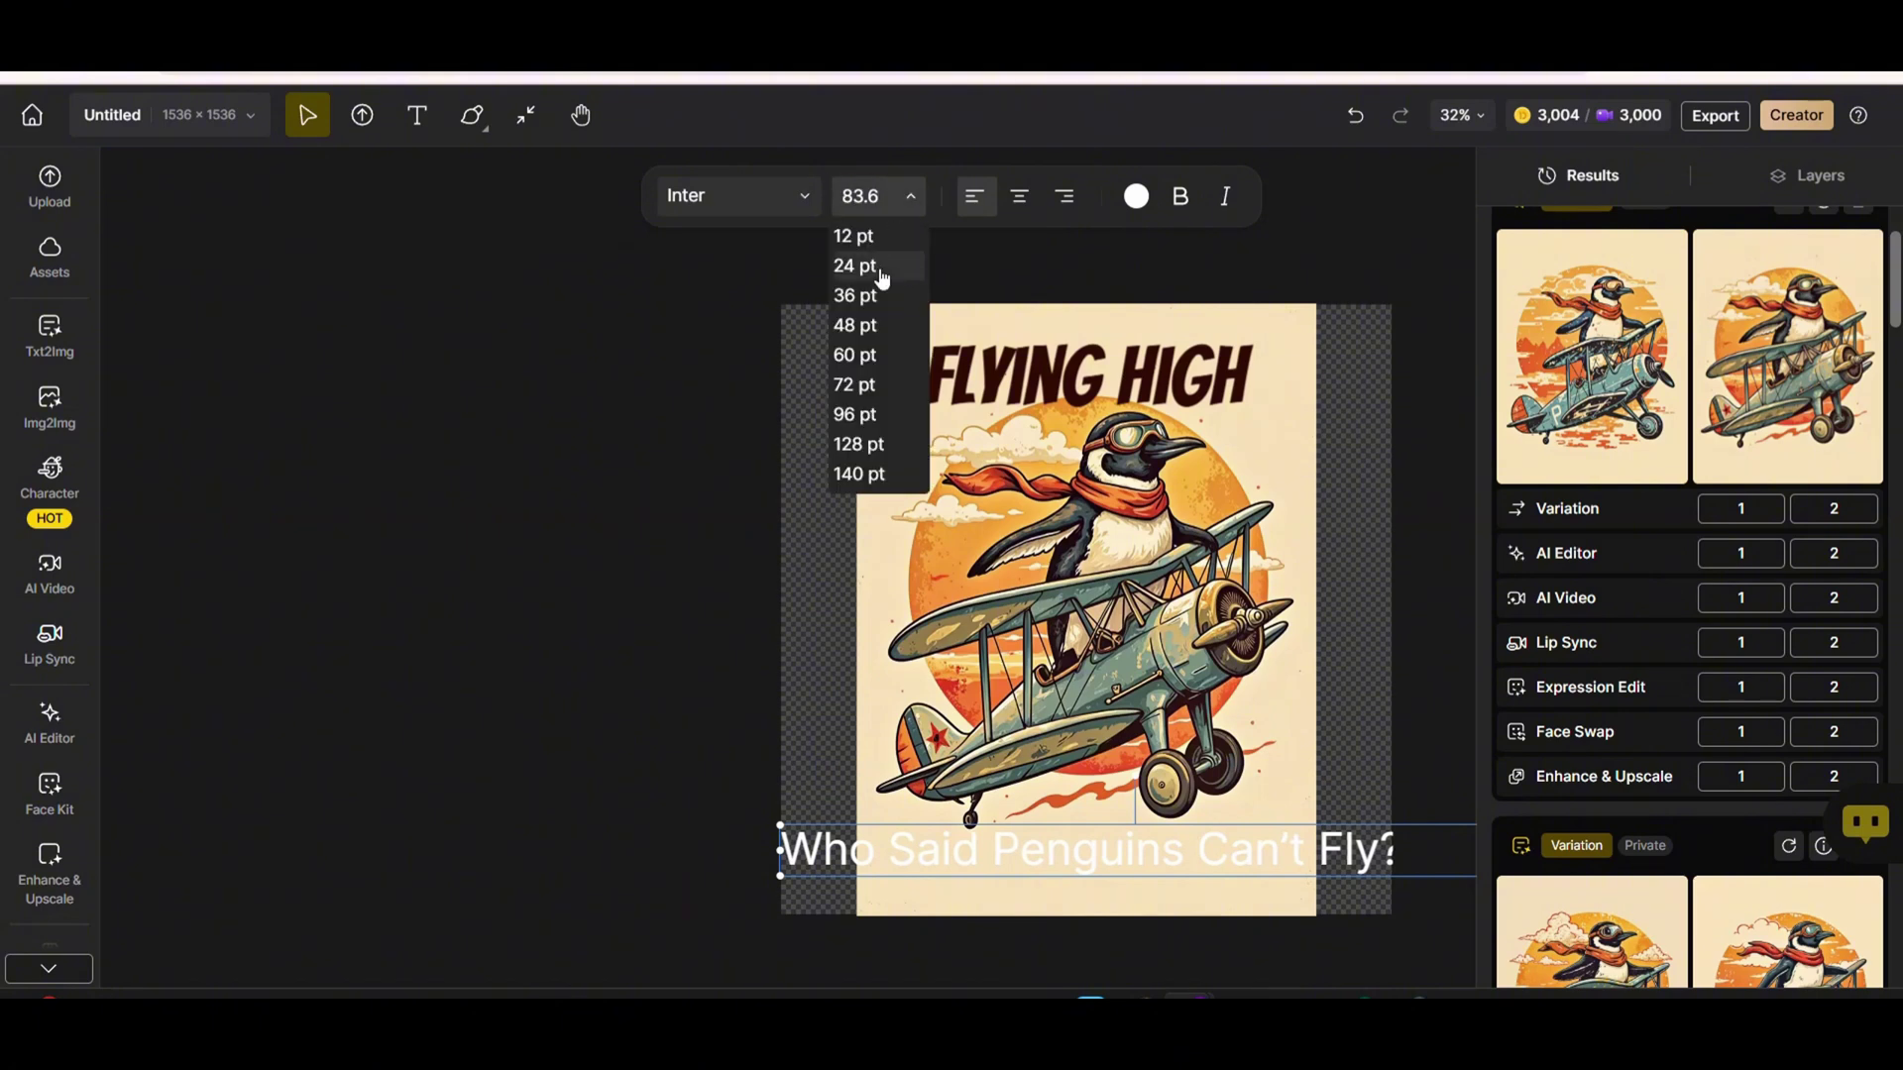
{"action": "left_click", "coordinate": [858, 355]}
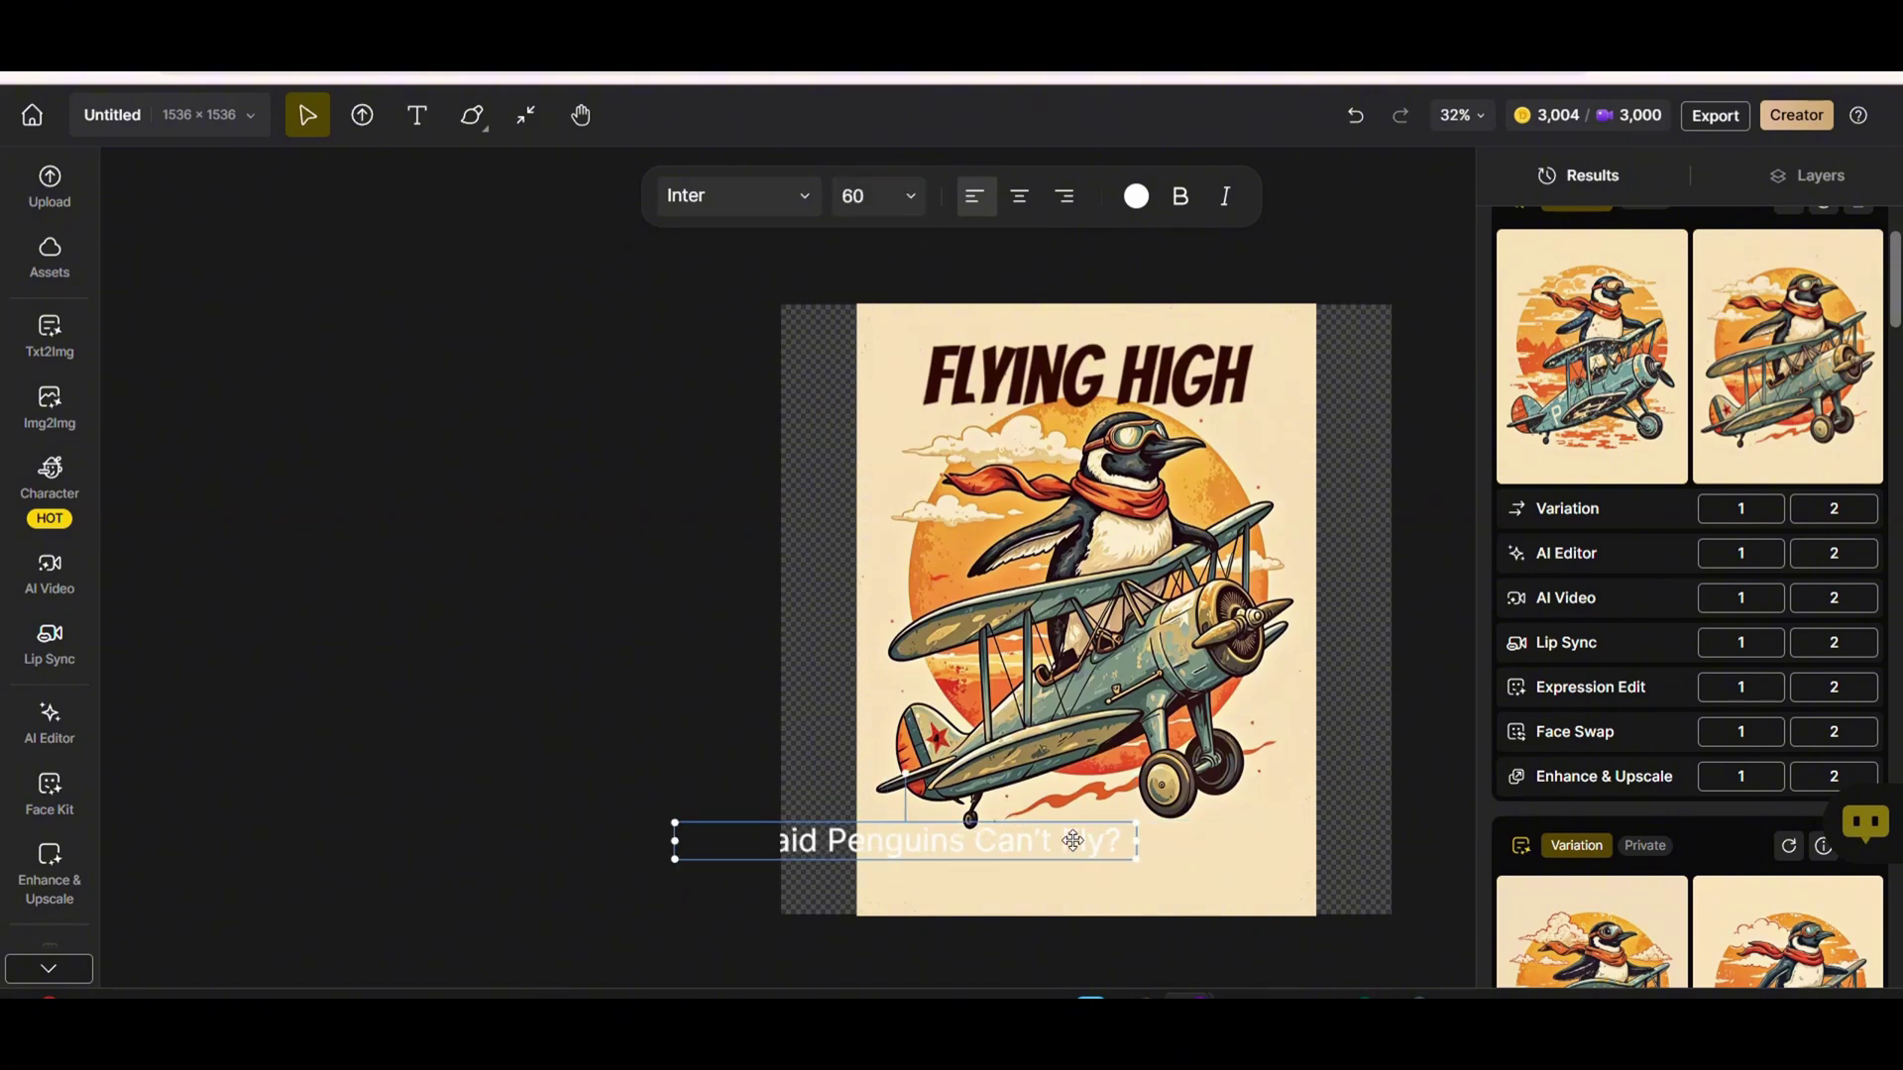
{"action": "left_click_drag", "start_coordinate": [1074, 840], "coordinate": [1241, 841]}
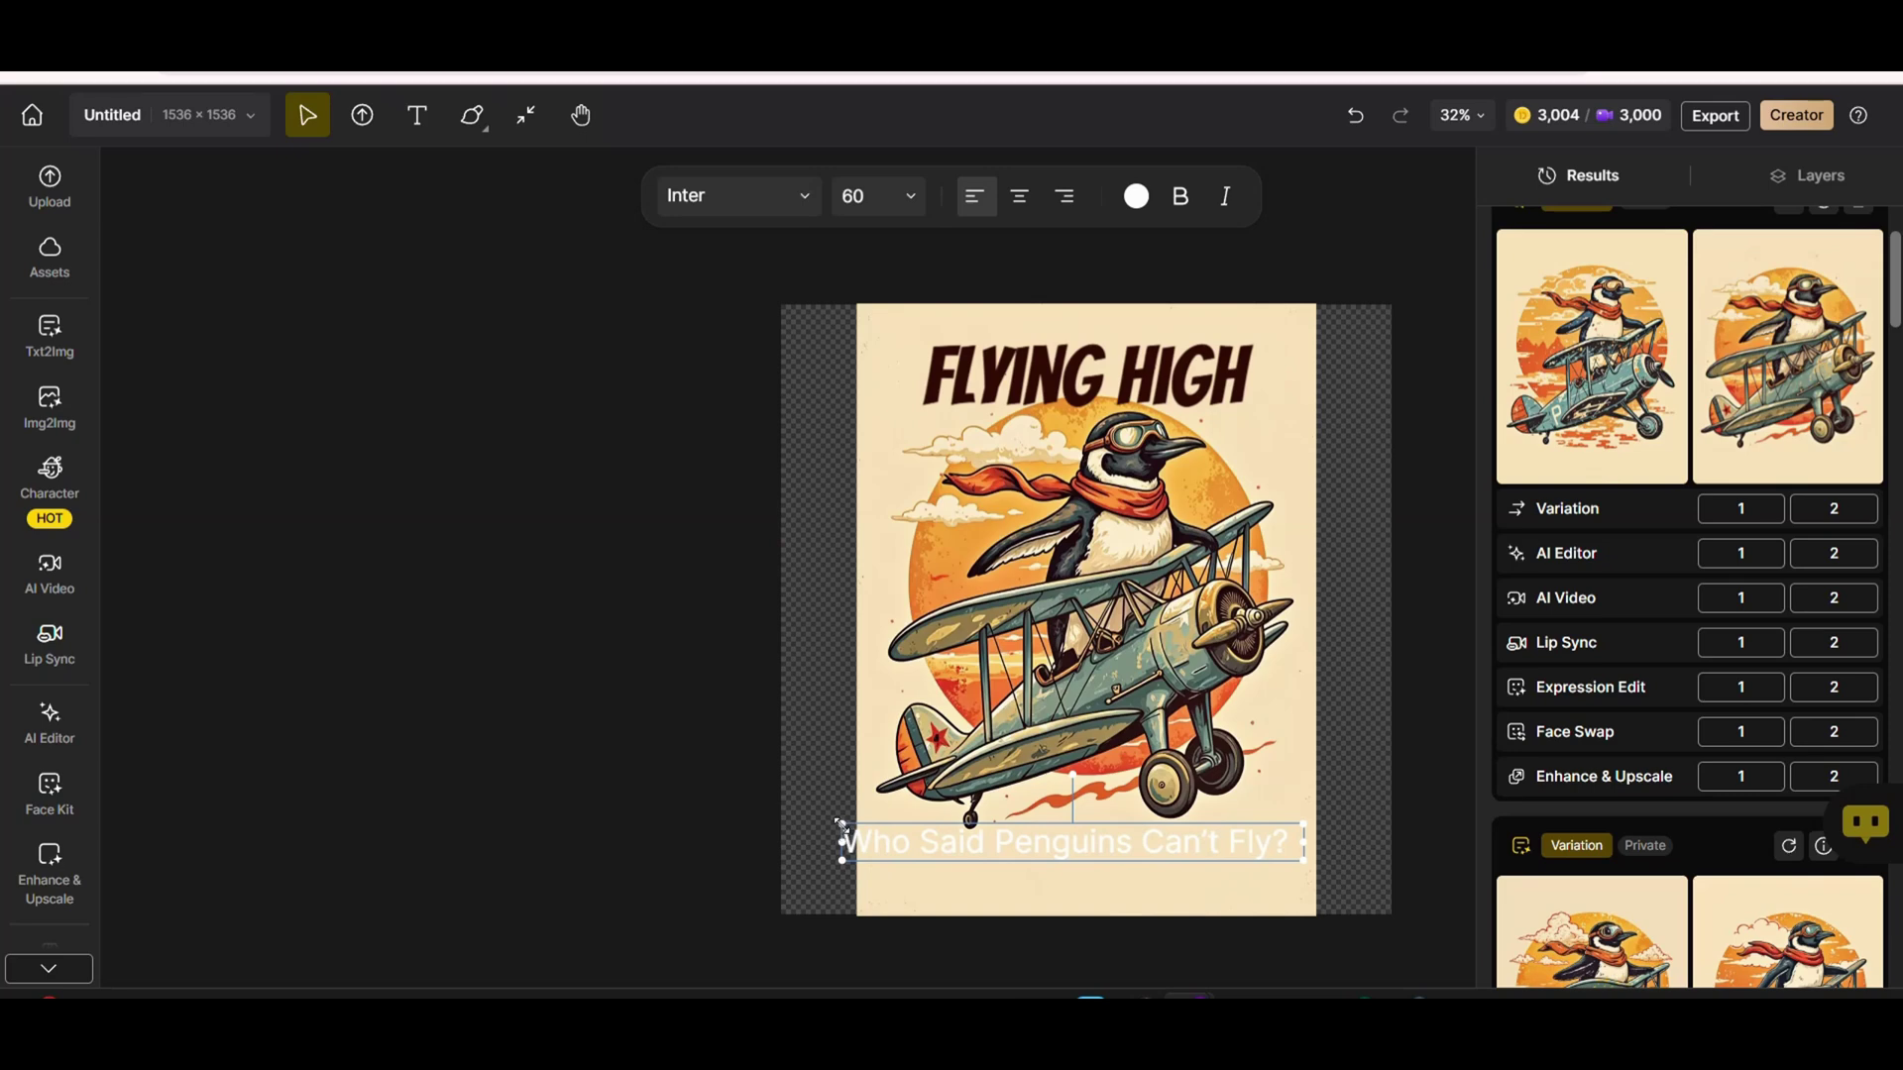
{"action": "left_click_drag", "start_coordinate": [840, 825], "coordinate": [895, 833]}
{"action": "left_click", "coordinate": [1370, 785]}
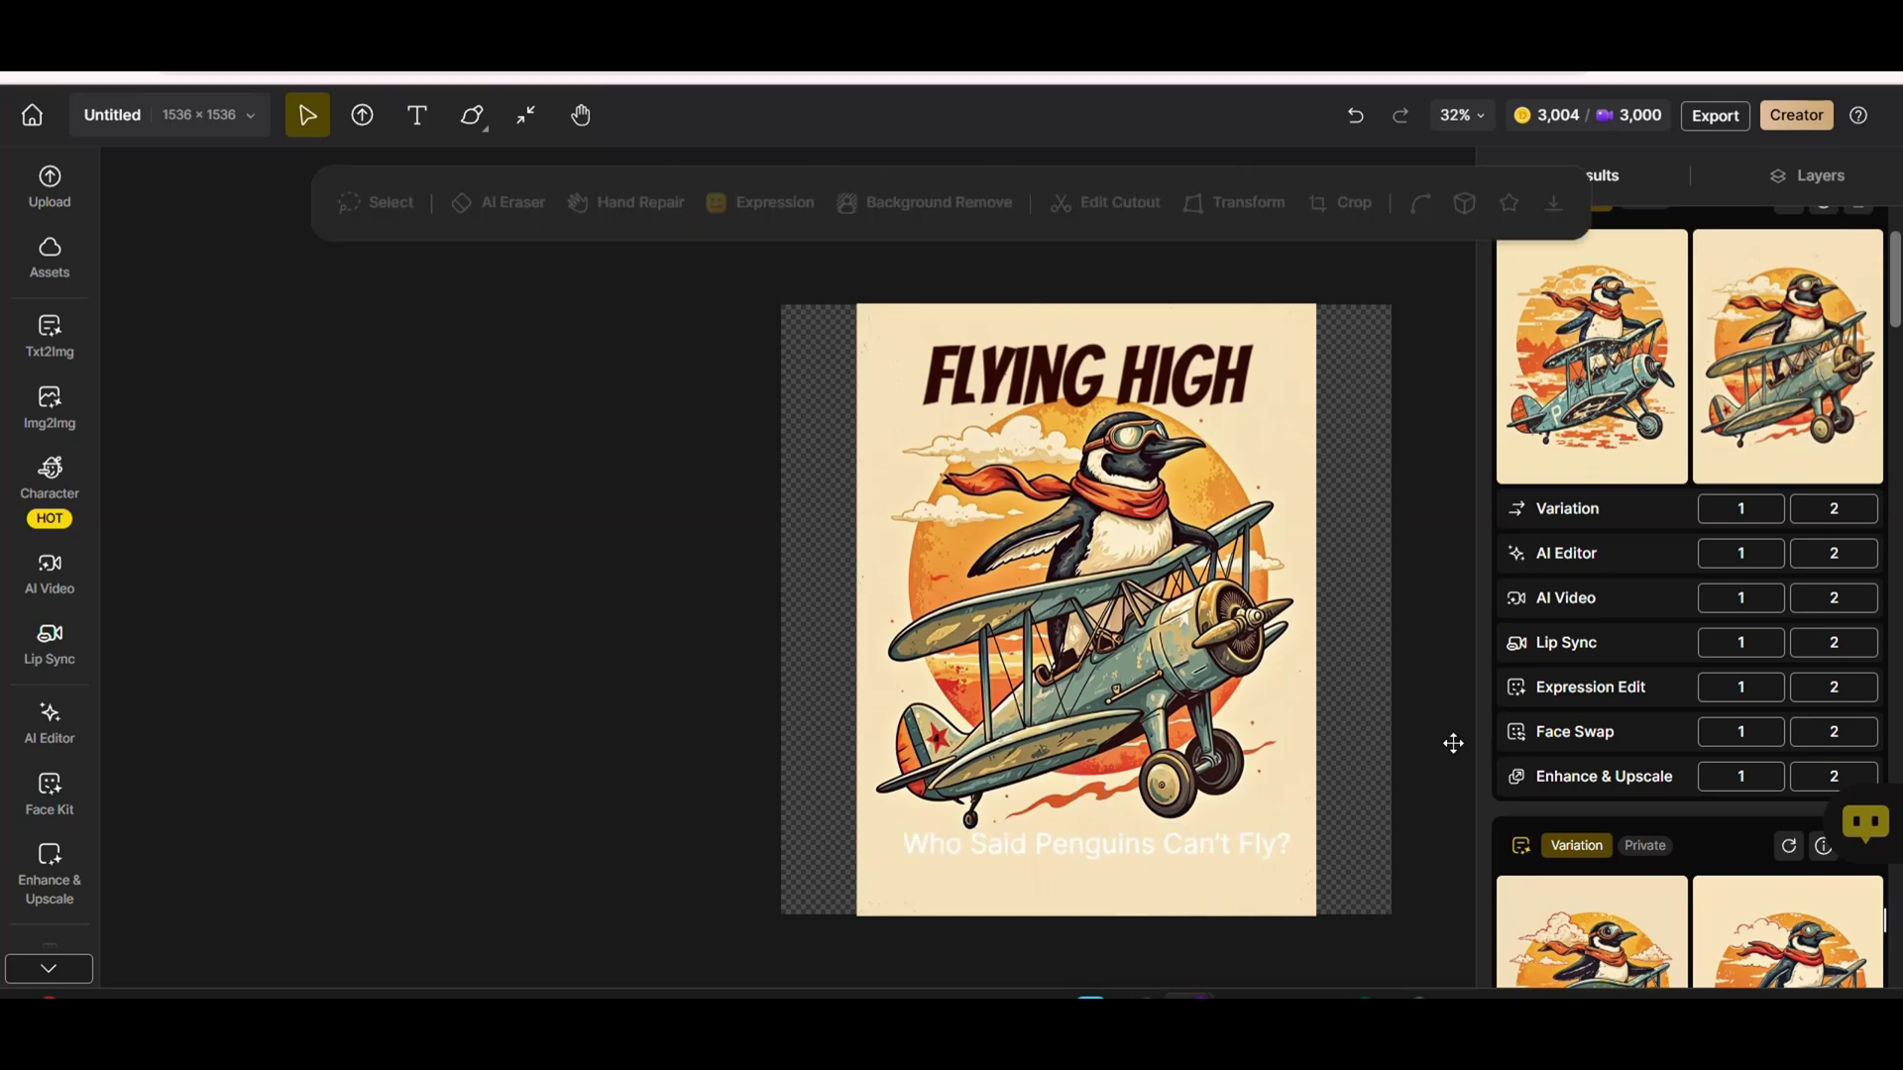
Try a gray-green sampled from the airplane on the slogan and settle on black 000000.
{"action": "left_click", "coordinate": [1207, 844]}
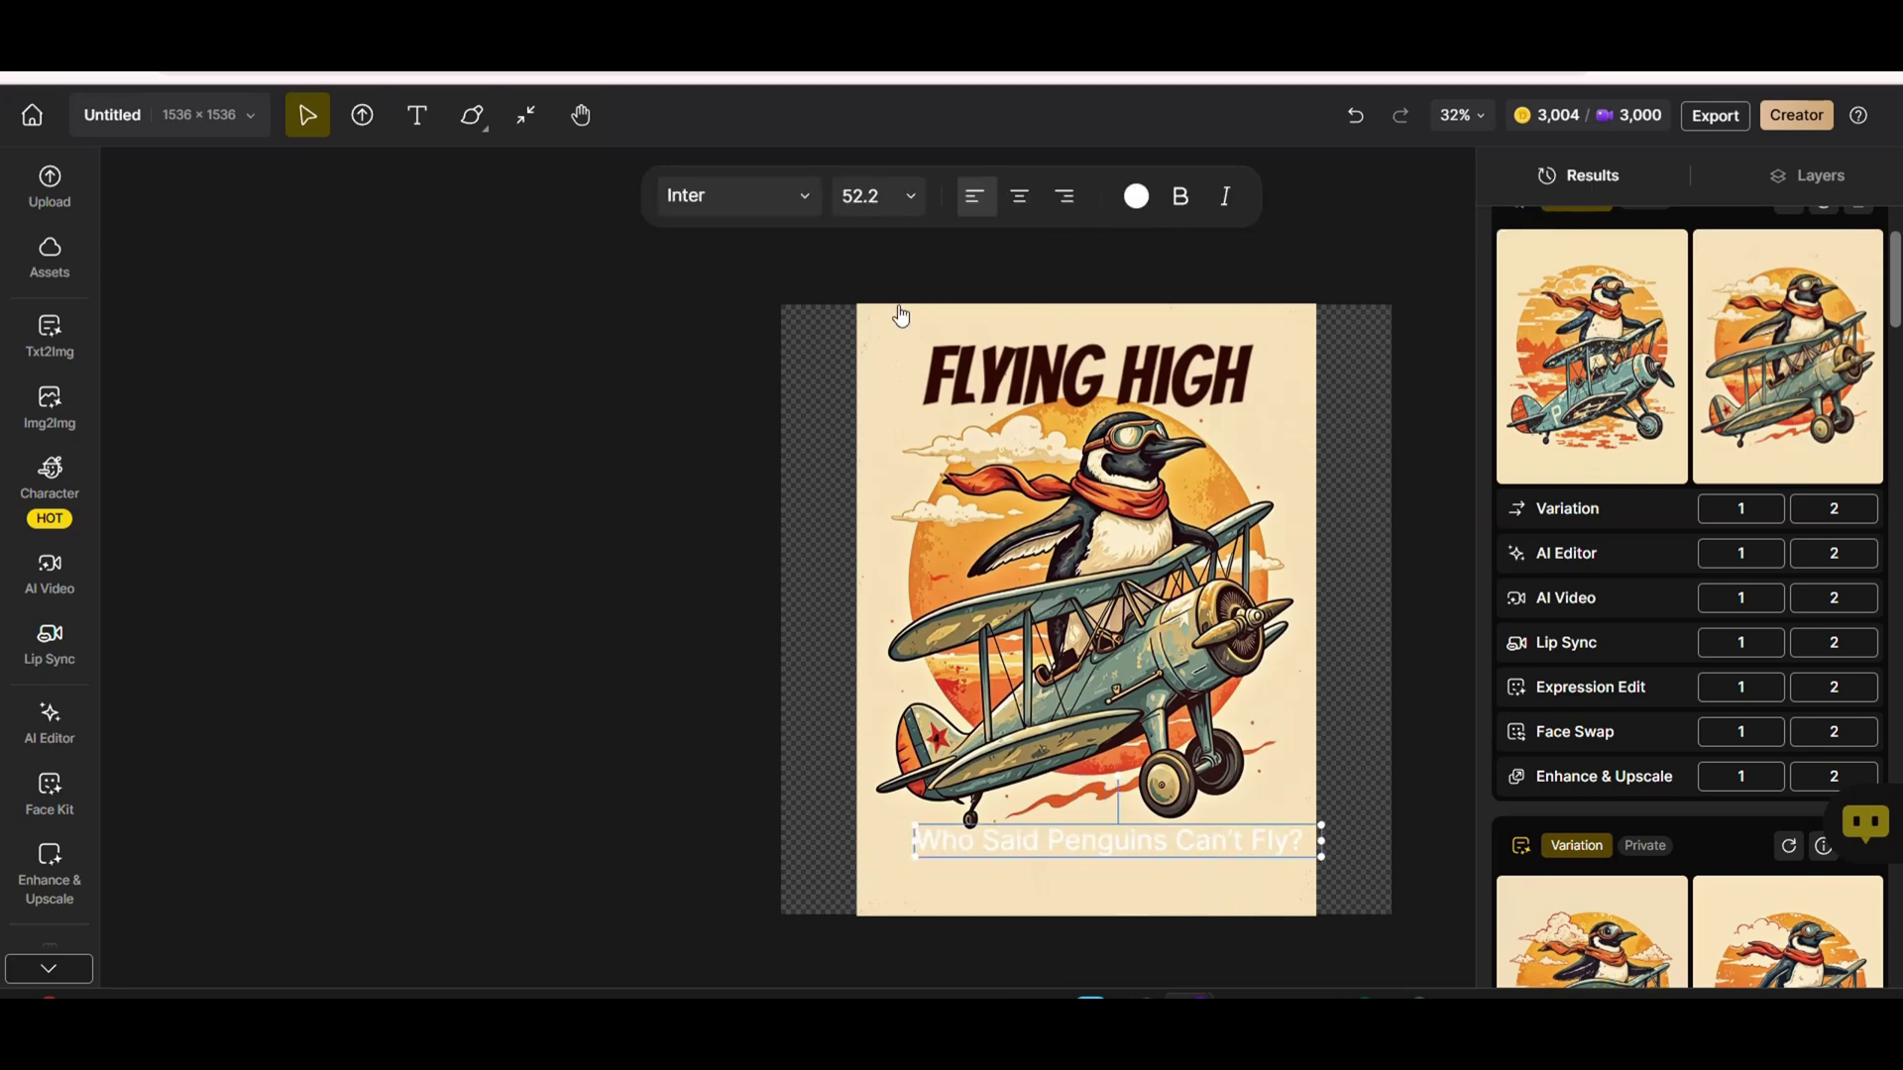
{"action": "left_click", "coordinate": [1137, 195]}
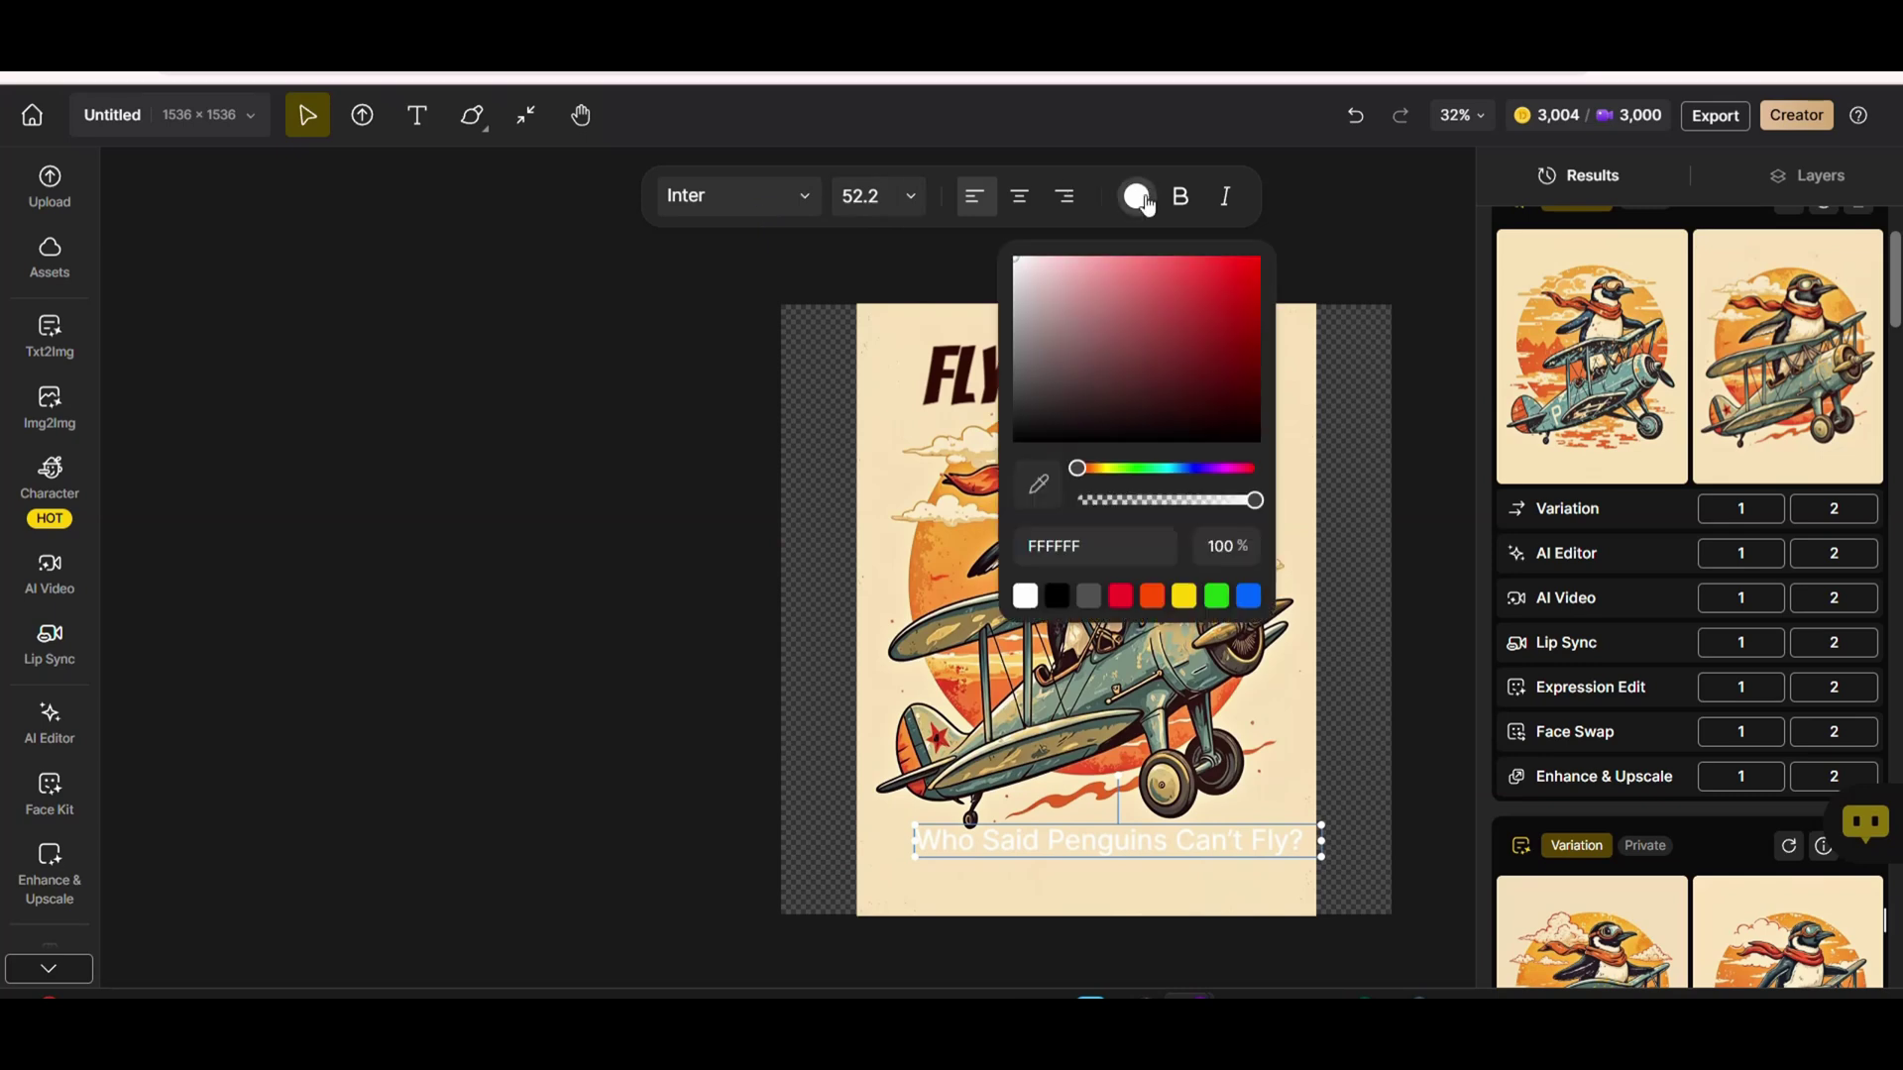
{"action": "left_click", "coordinate": [1048, 480]}
{"action": "left_click", "coordinate": [1093, 680]}
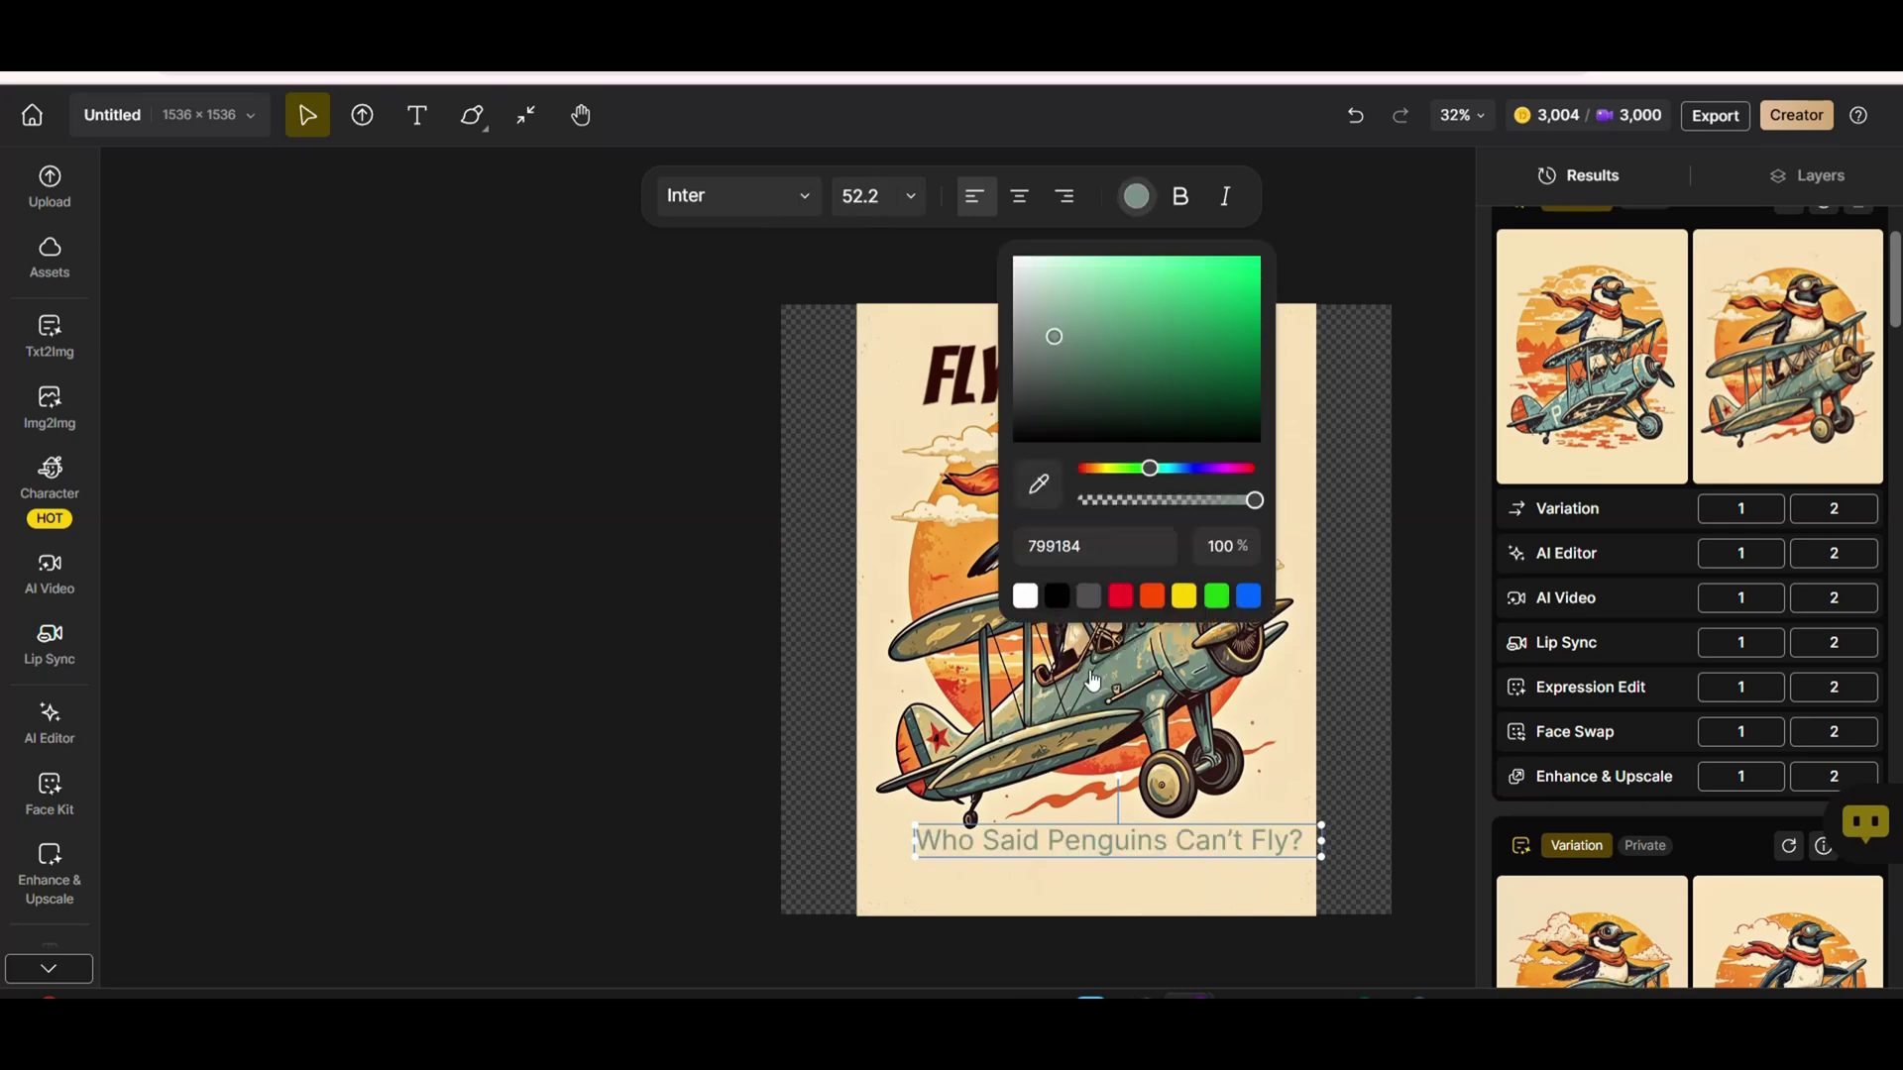
{"action": "left_click", "coordinate": [1056, 596]}
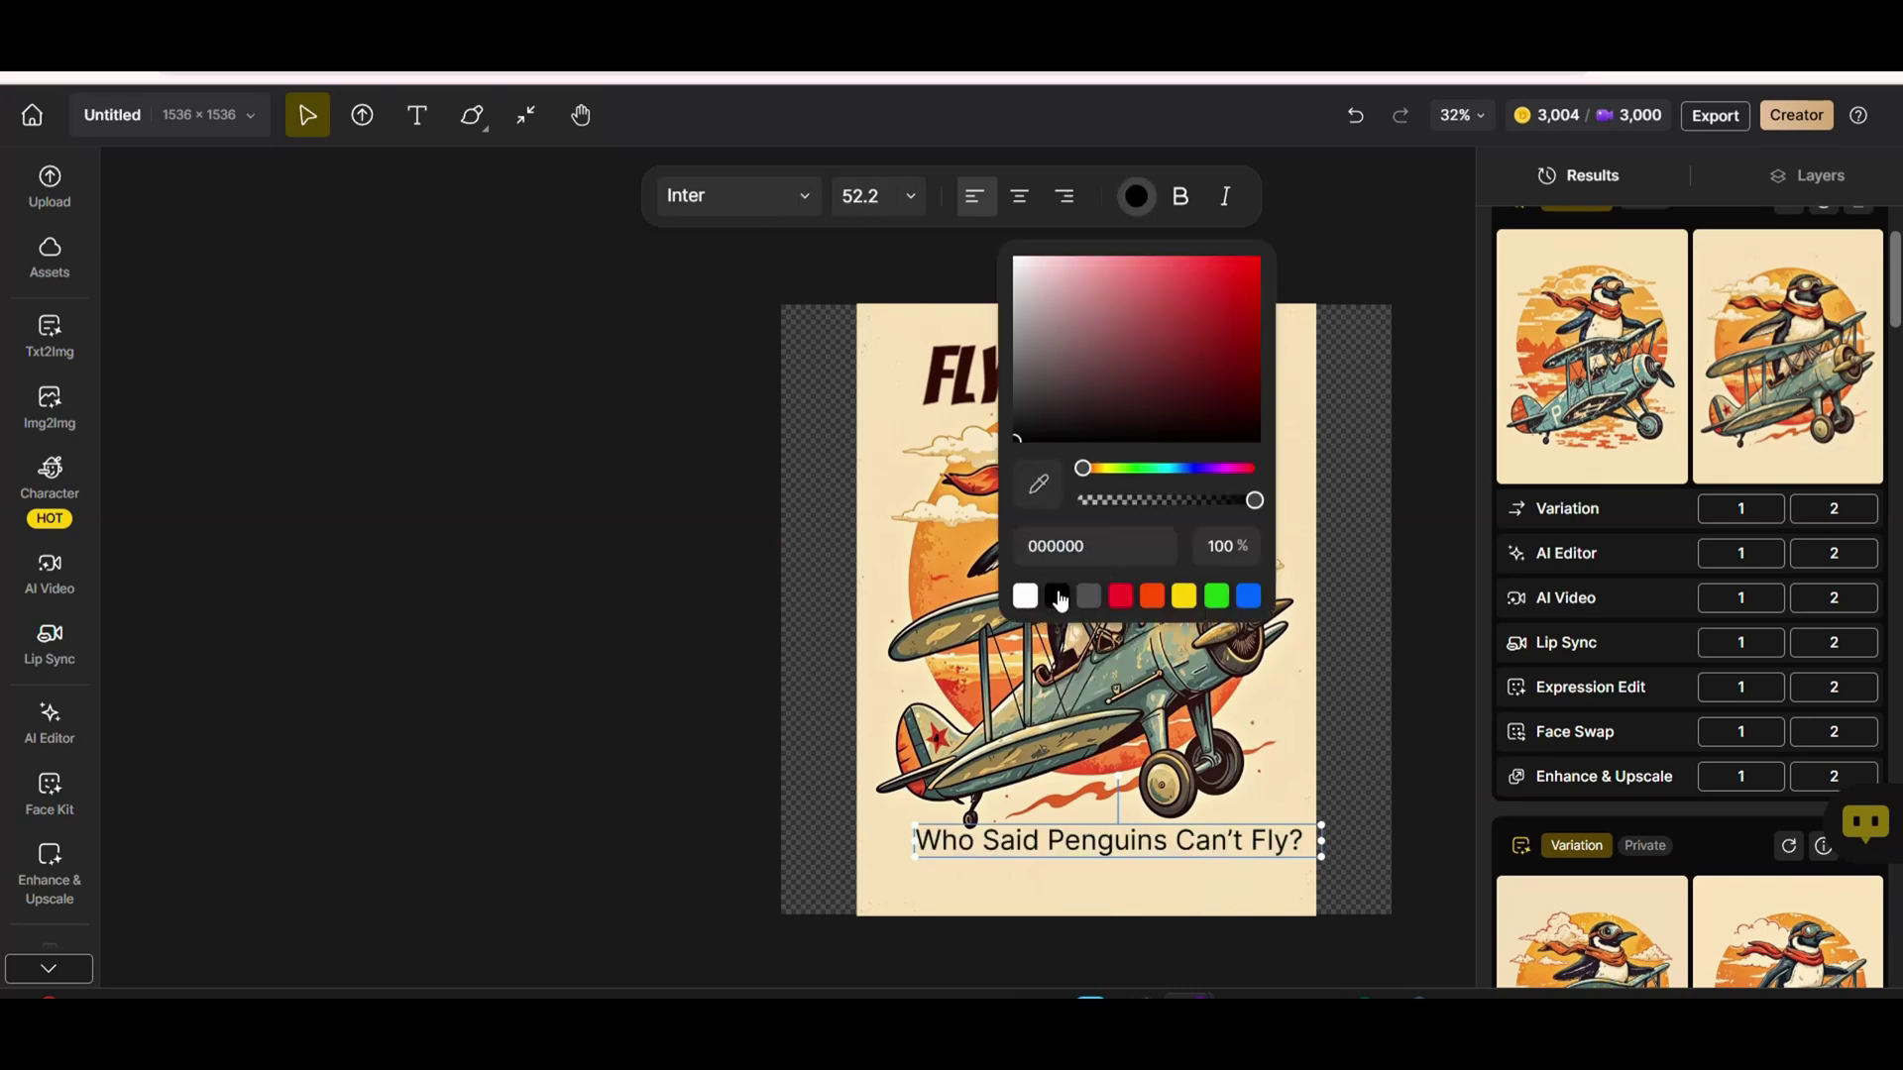
Set the slogan's font to Bebas Neue and enlarge it to span most of the poster's width.
{"action": "left_click", "coordinate": [765, 204]}
{"action": "left_click", "coordinate": [777, 331]}
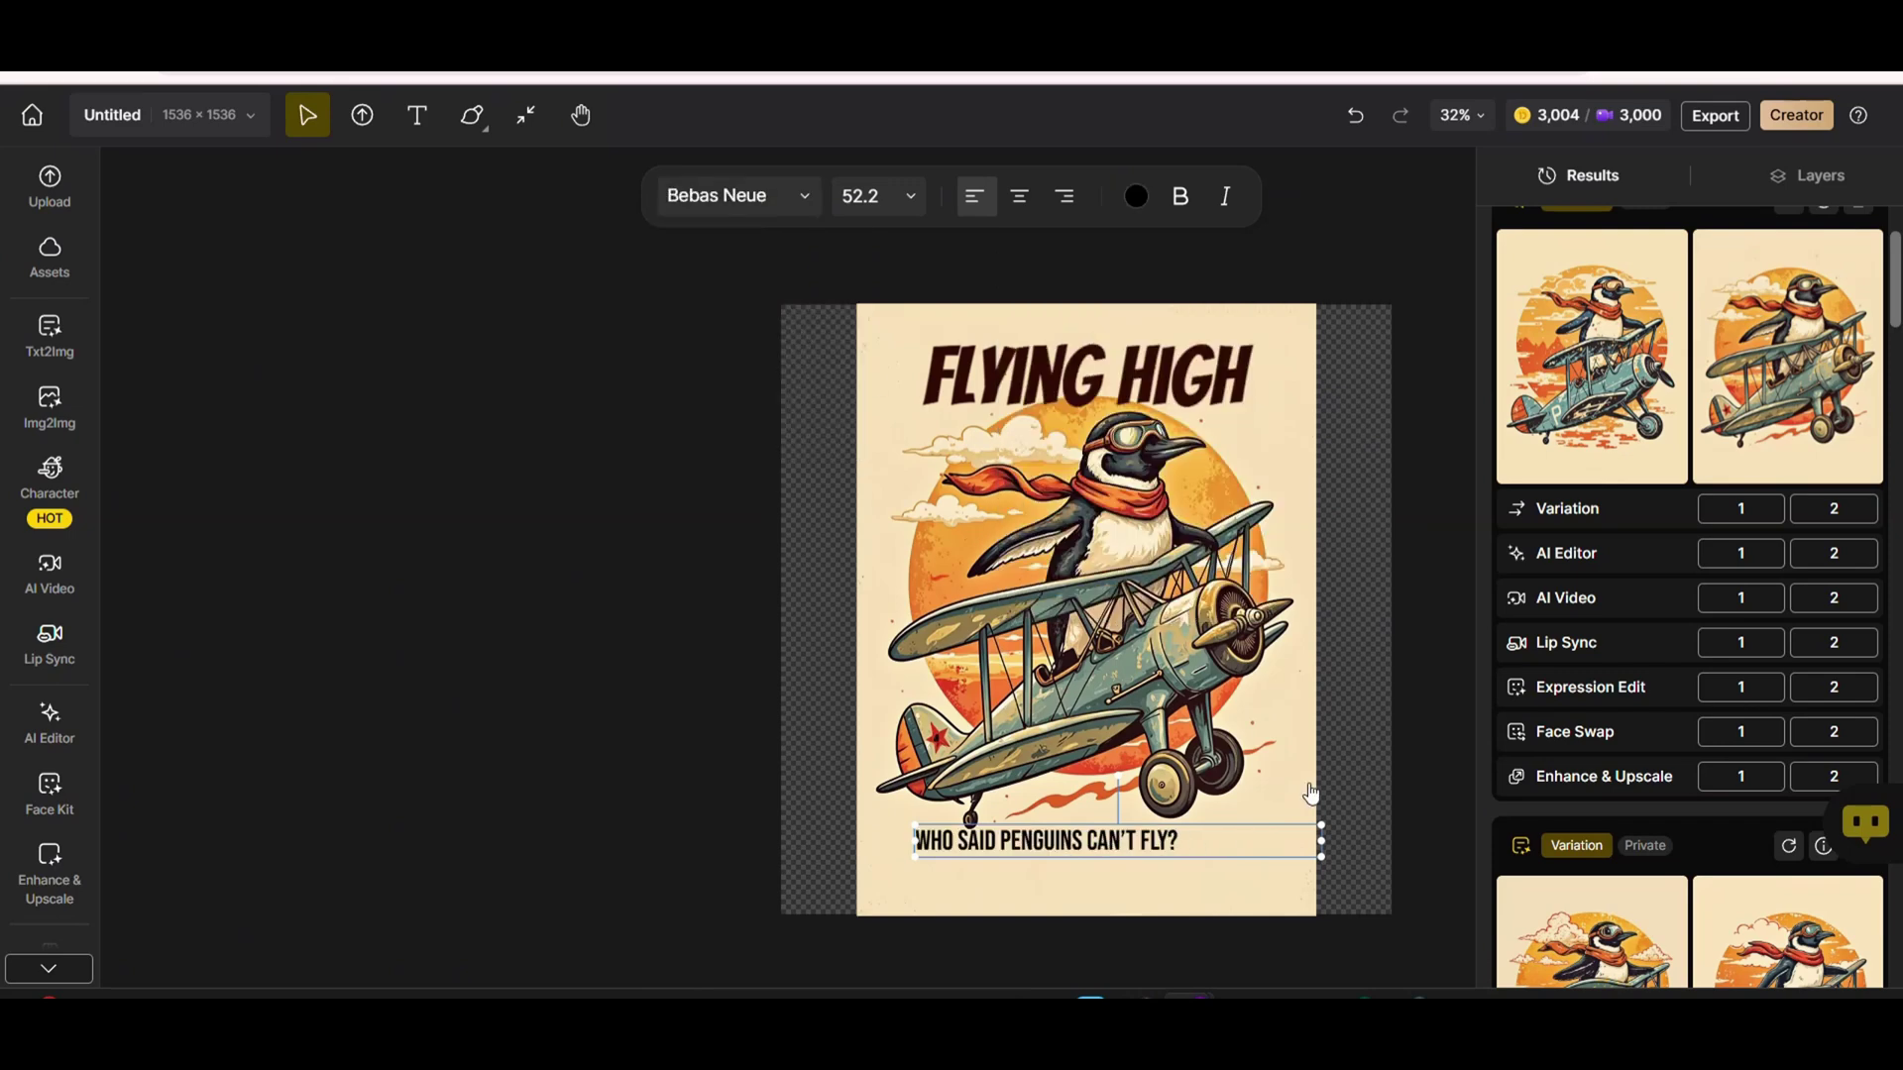
{"action": "left_click_drag", "start_coordinate": [1322, 856], "coordinate": [1295, 888]}
{"action": "left_click", "coordinate": [1399, 679]}
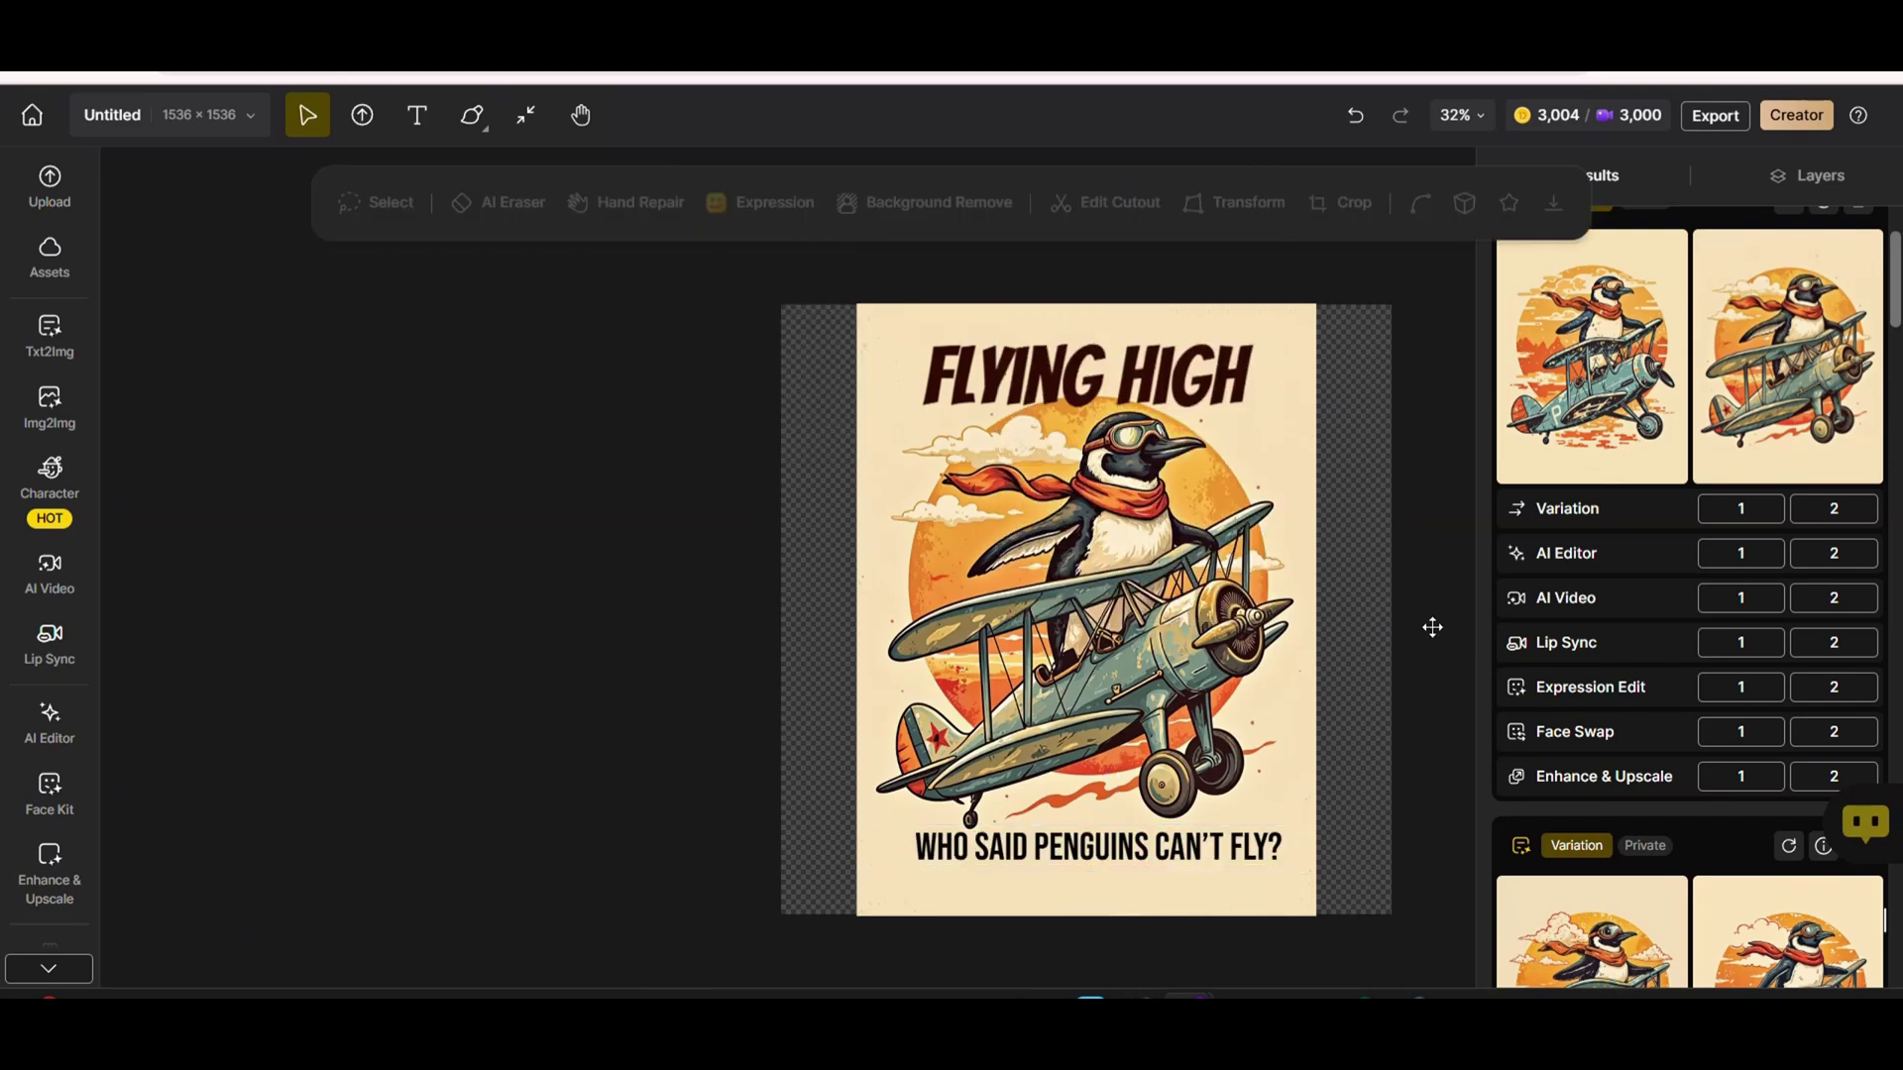
Enlarge the "FLYING HIGH" title toward both sides of the poster.
{"action": "left_click", "coordinate": [1059, 382]}
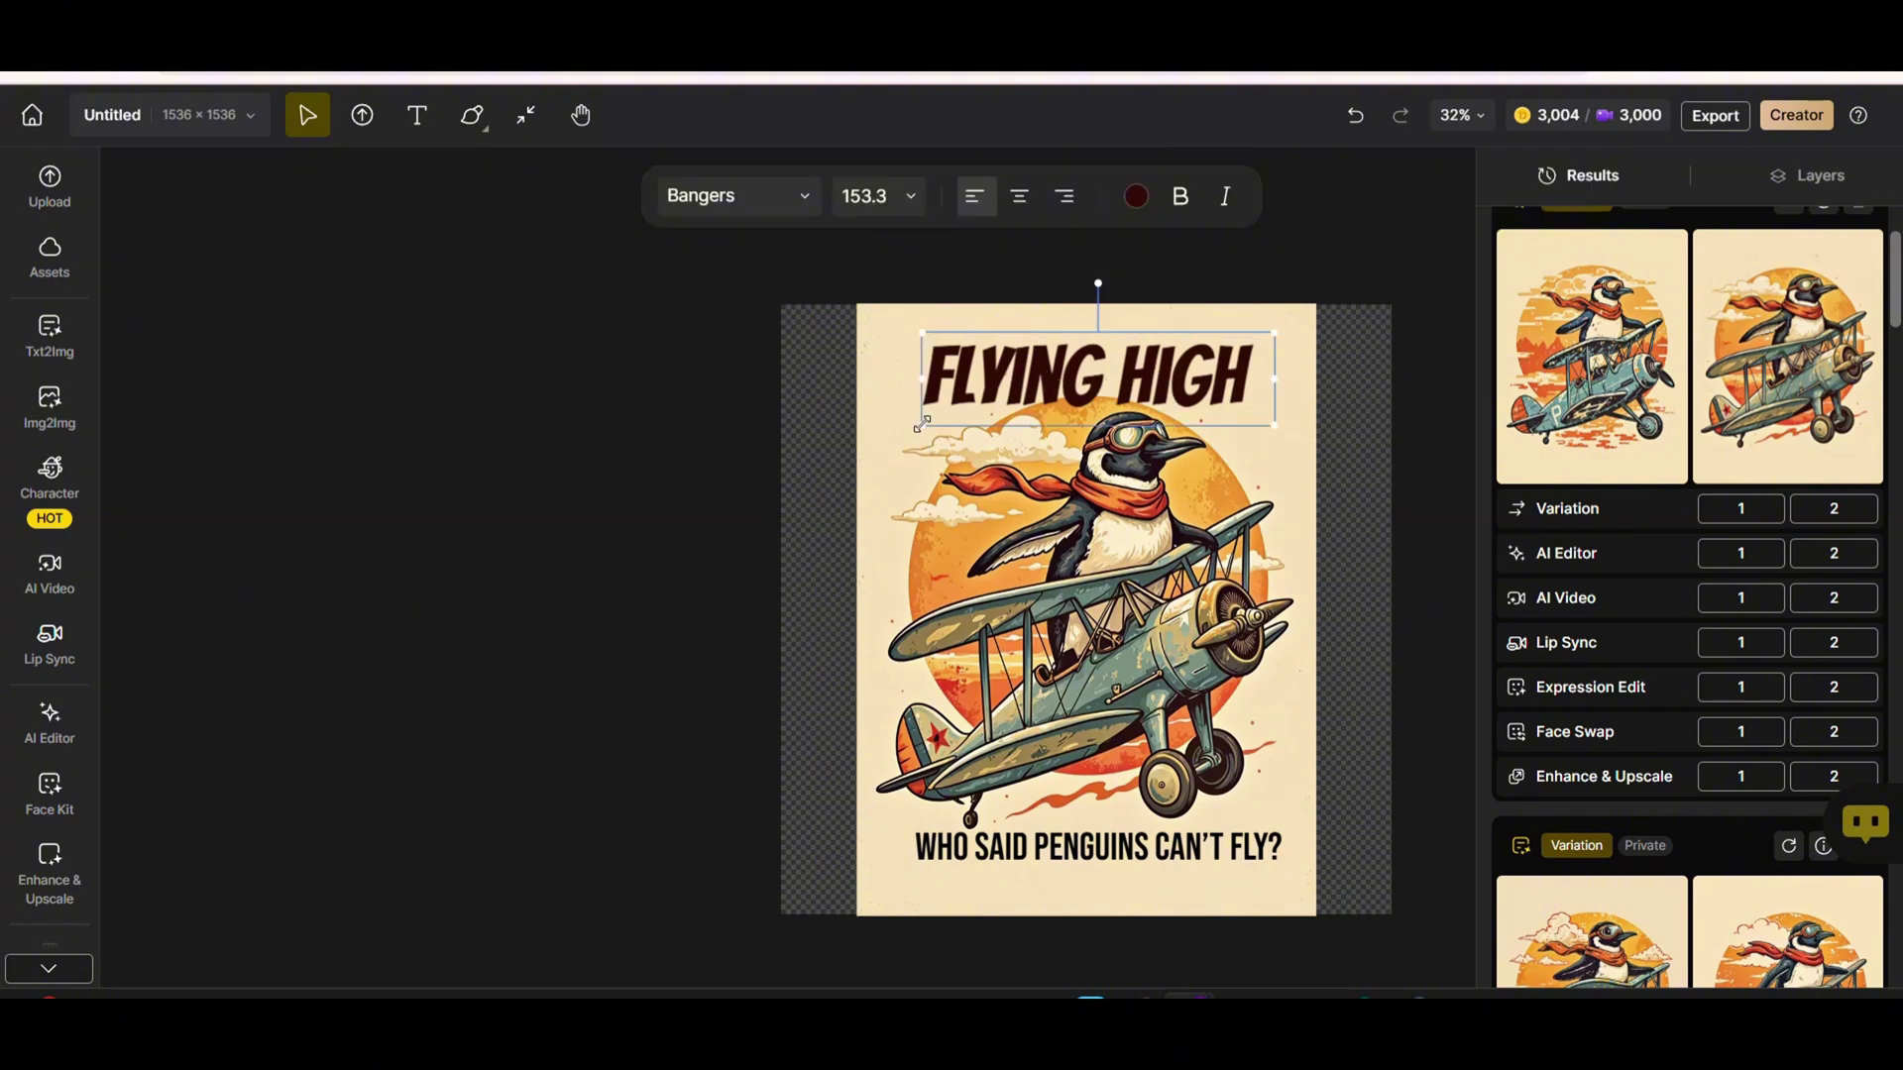
{"action": "left_click_drag", "start_coordinate": [918, 426], "coordinate": [901, 439]}
{"action": "left_click_drag", "start_coordinate": [1273, 432], "coordinate": [1313, 441]}
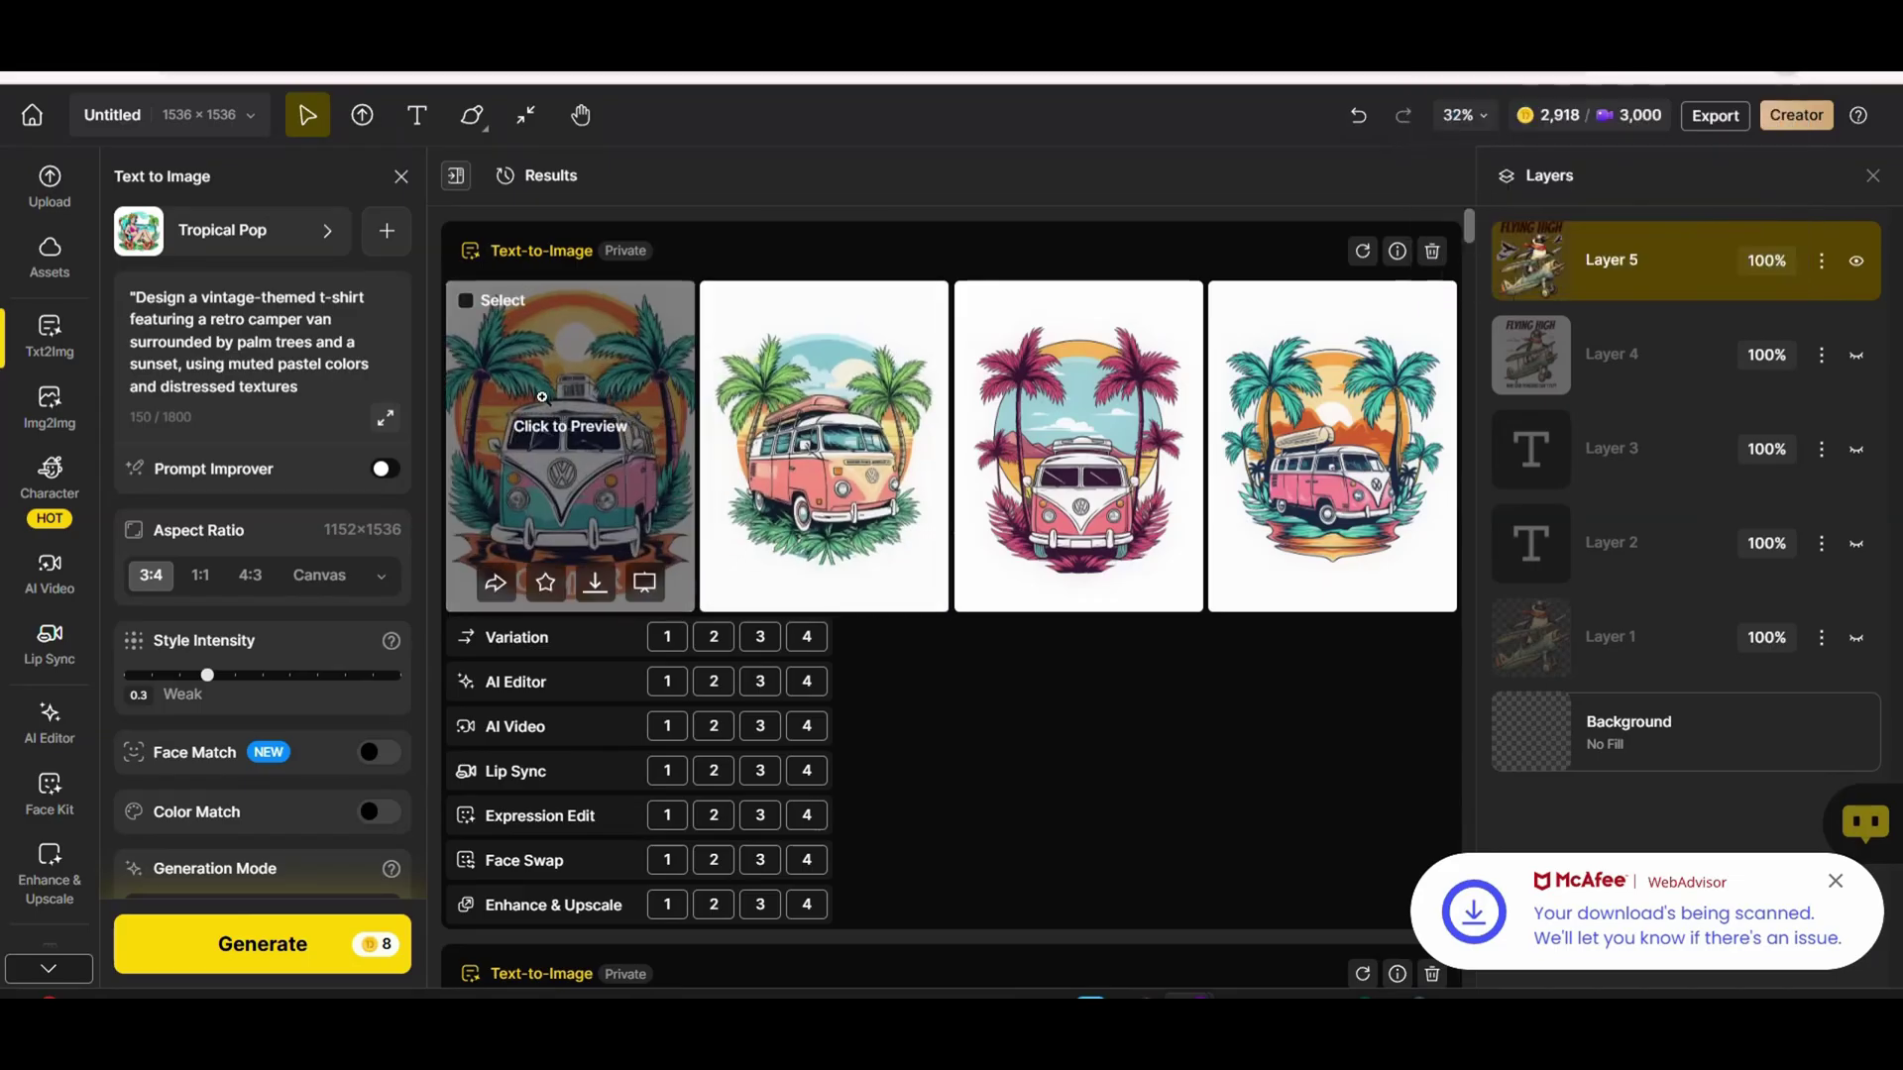
Place the first camper van design, with the "CAMPER" banner, on the canvas and open the AI Eraser for it.
{"action": "left_click", "coordinate": [659, 327]}
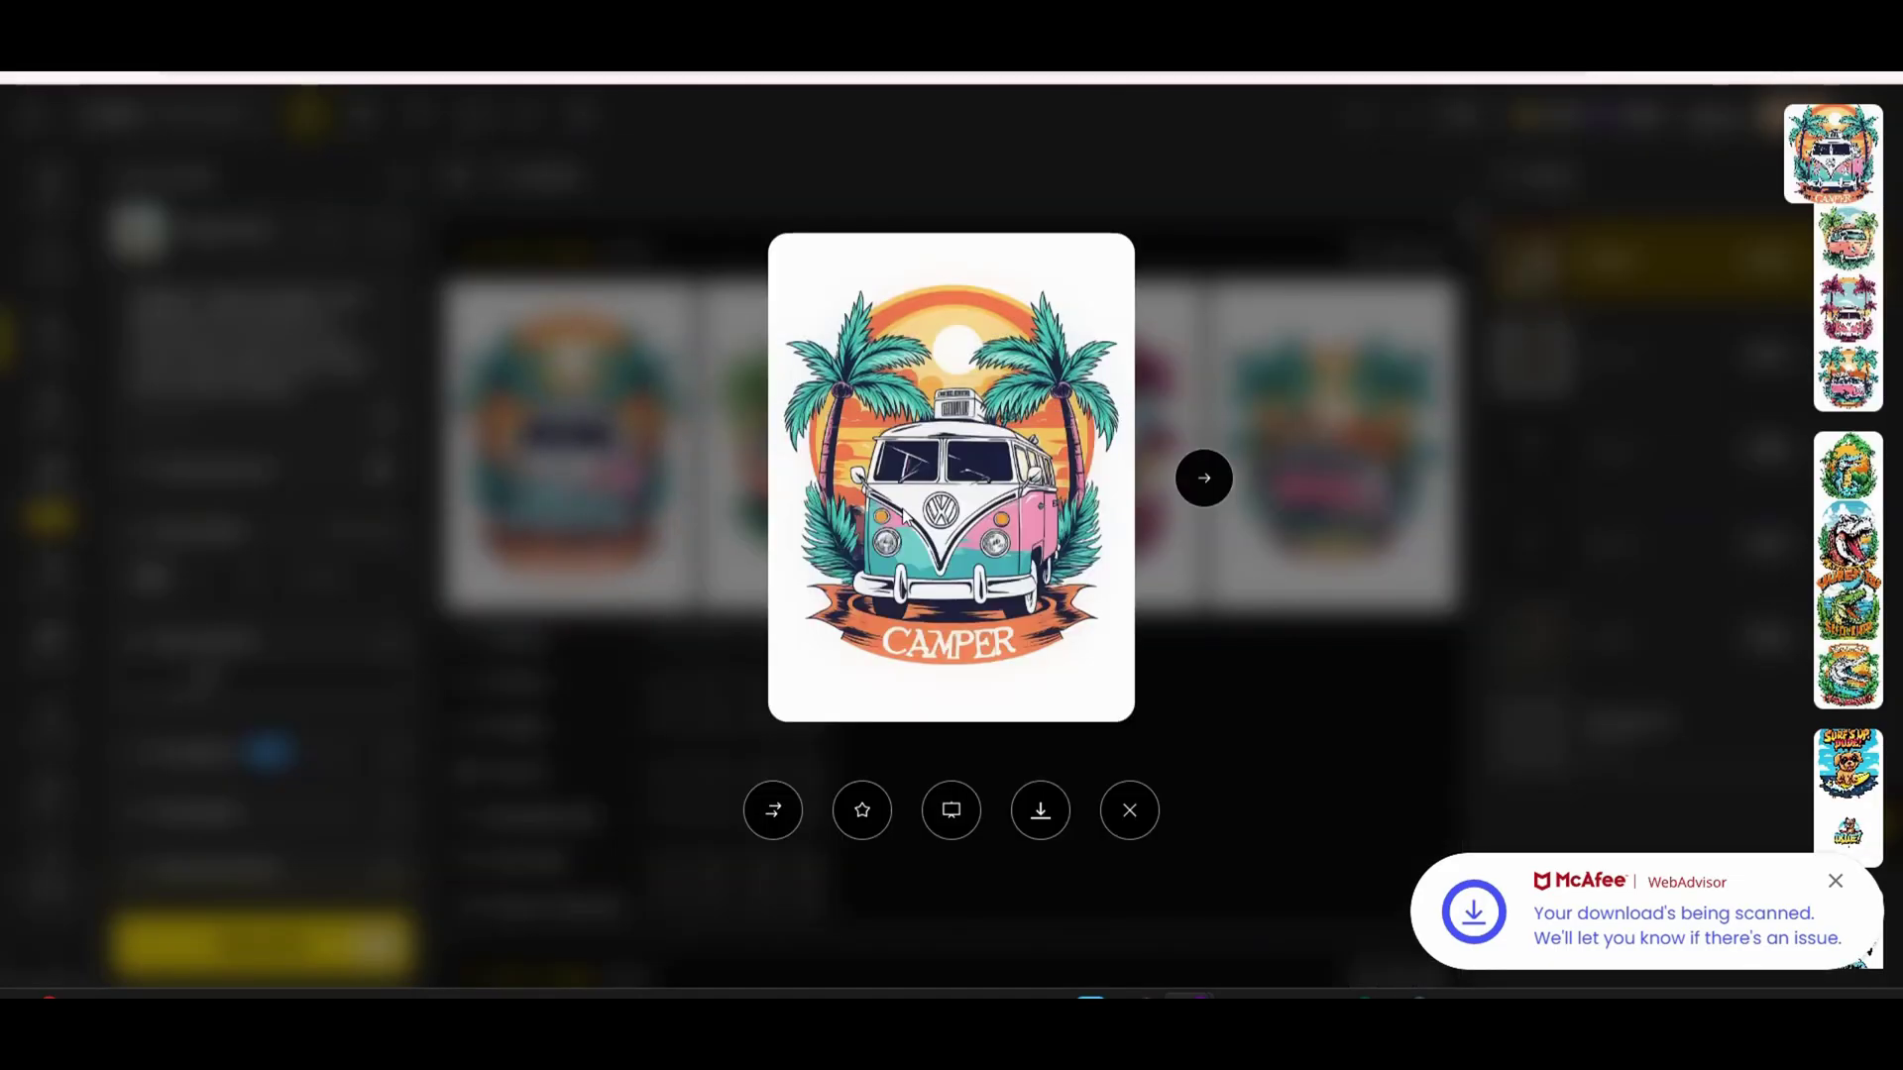
{"action": "left_click", "coordinate": [951, 811]}
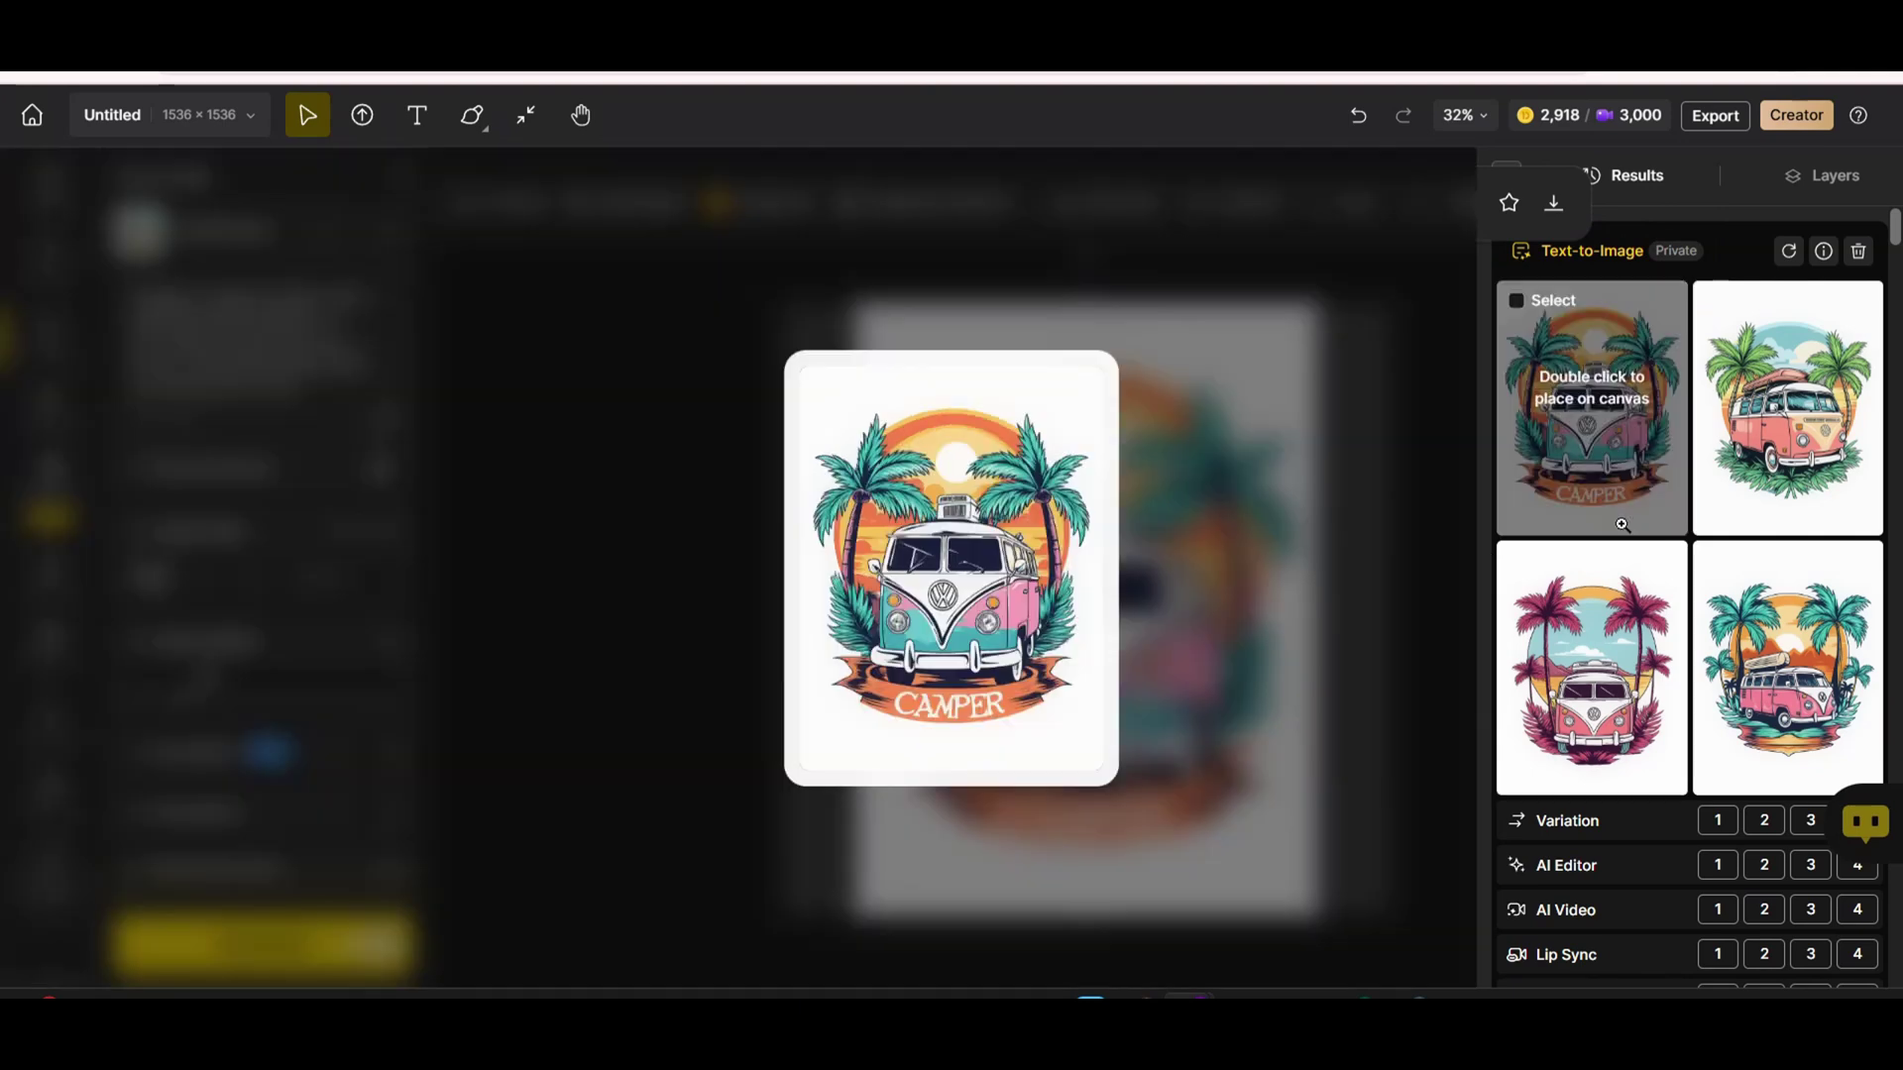
{"action": "mouse_move", "coordinate": [1745, 455]}
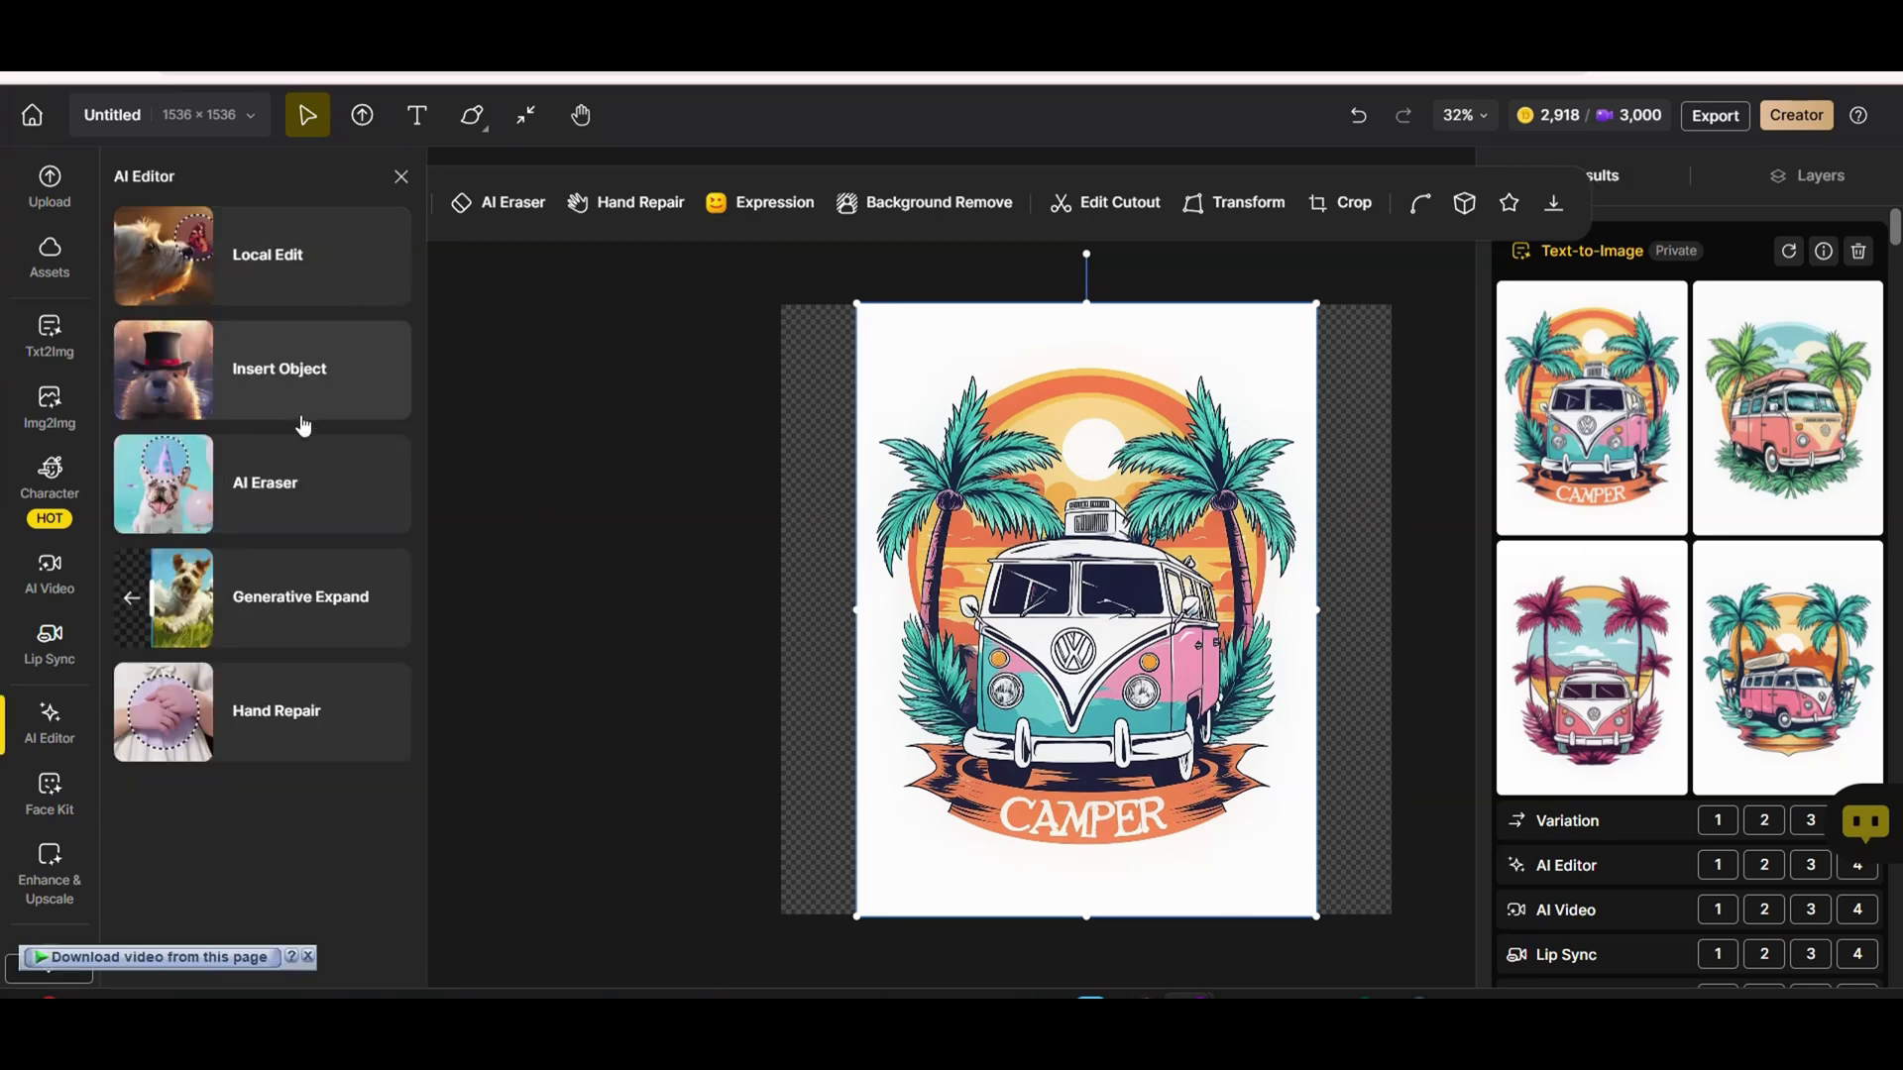
{"action": "left_click", "coordinate": [195, 487]}
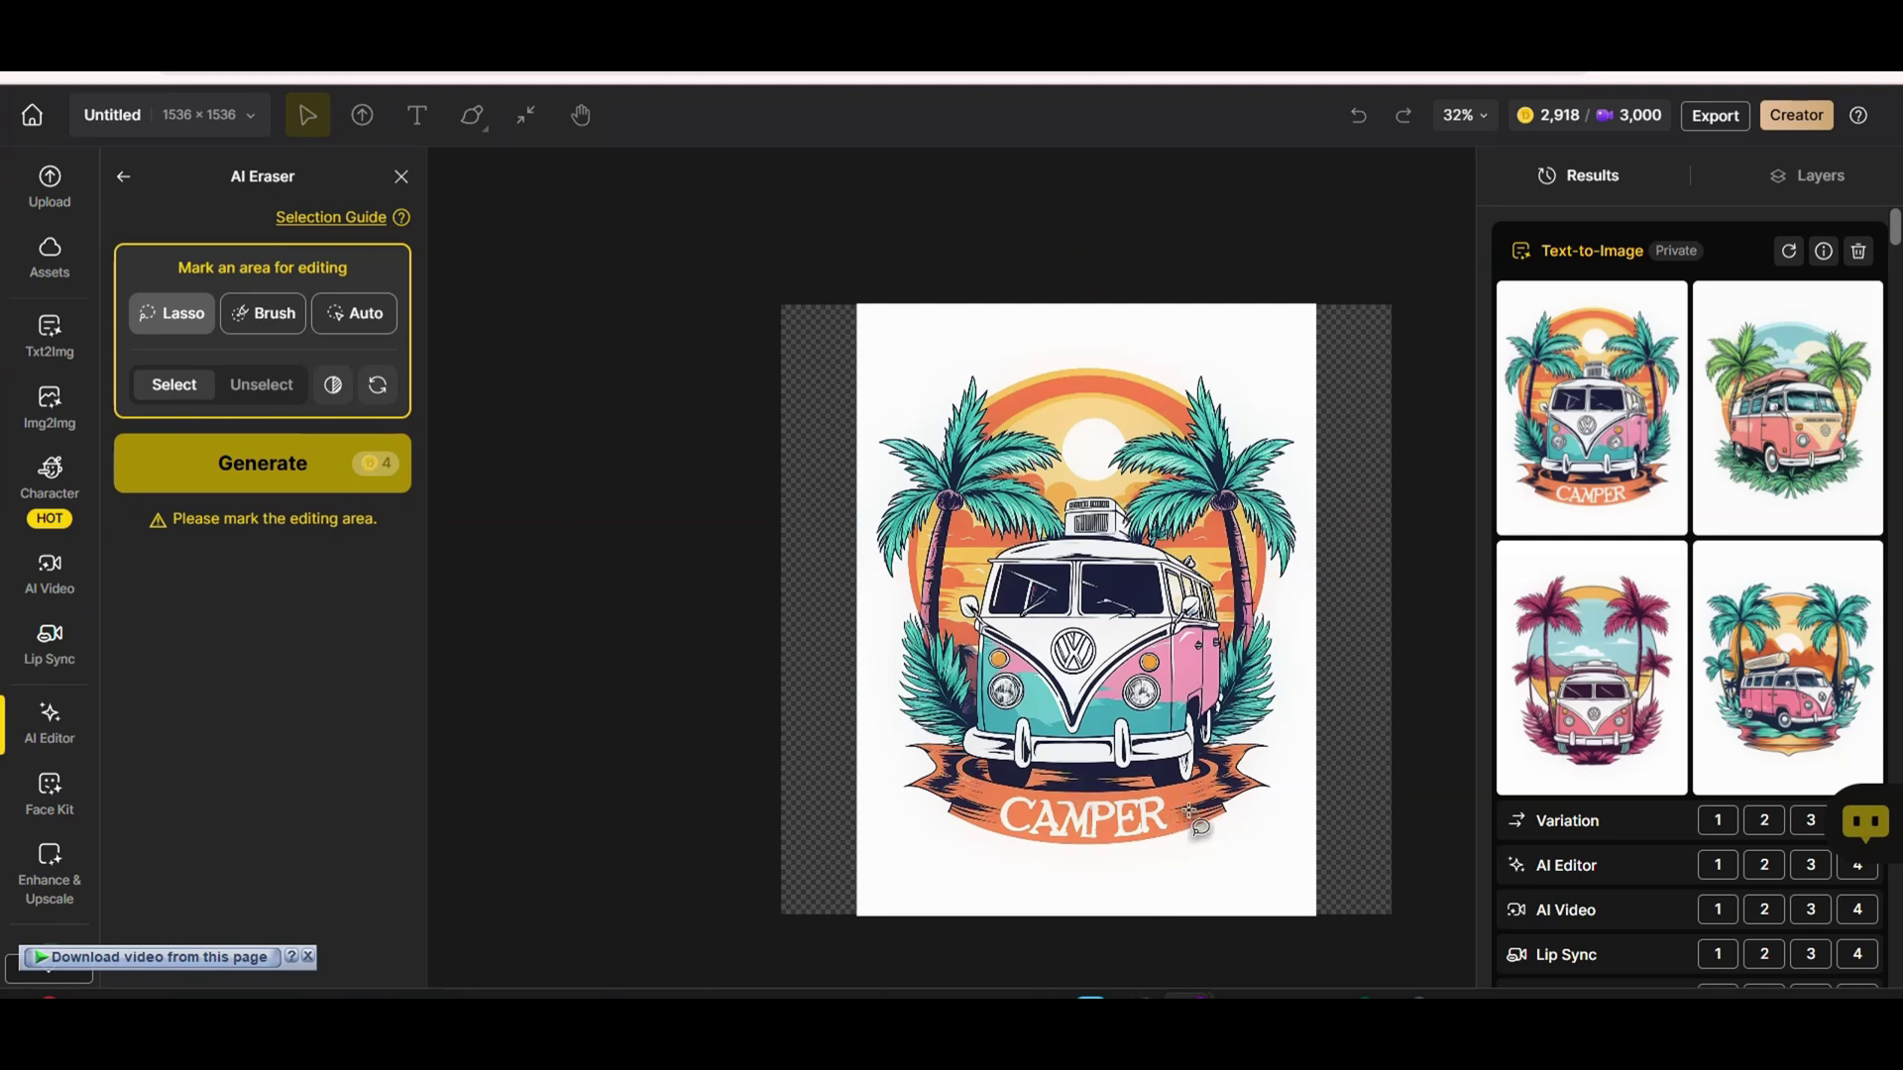
Lasso the "CAMPER" lettering on the orange banner and generate its removal with the AI Eraser.
{"action": "mouse_move", "coordinate": [1152, 790]}
{"action": "left_mouse_down"}
{"action": "mouse_move", "coordinate": [1081, 788]}
{"action": "mouse_move", "coordinate": [1003, 834]}
{"action": "mouse_move", "coordinate": [1225, 837]}
{"action": "mouse_move", "coordinate": [1299, 883]}
{"action": "left_mouse_up"}
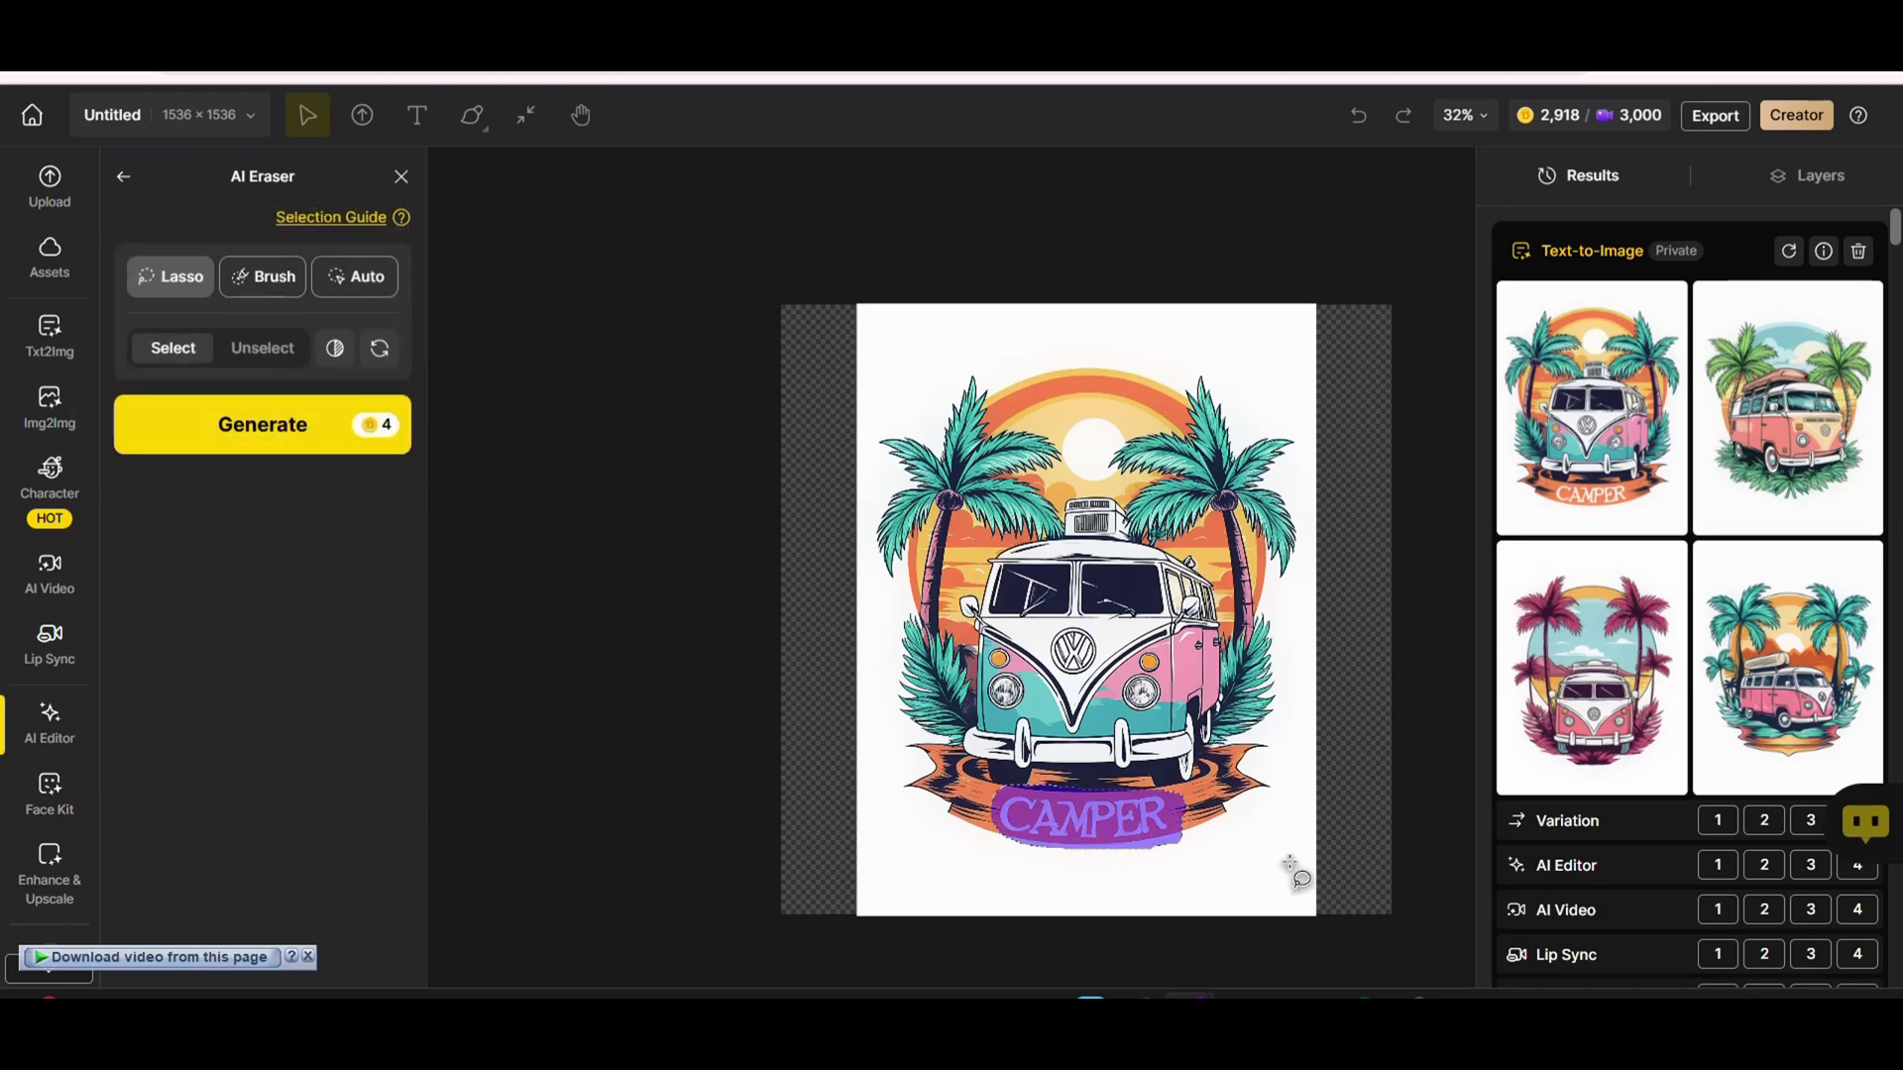
{"action": "left_click", "coordinate": [222, 433]}
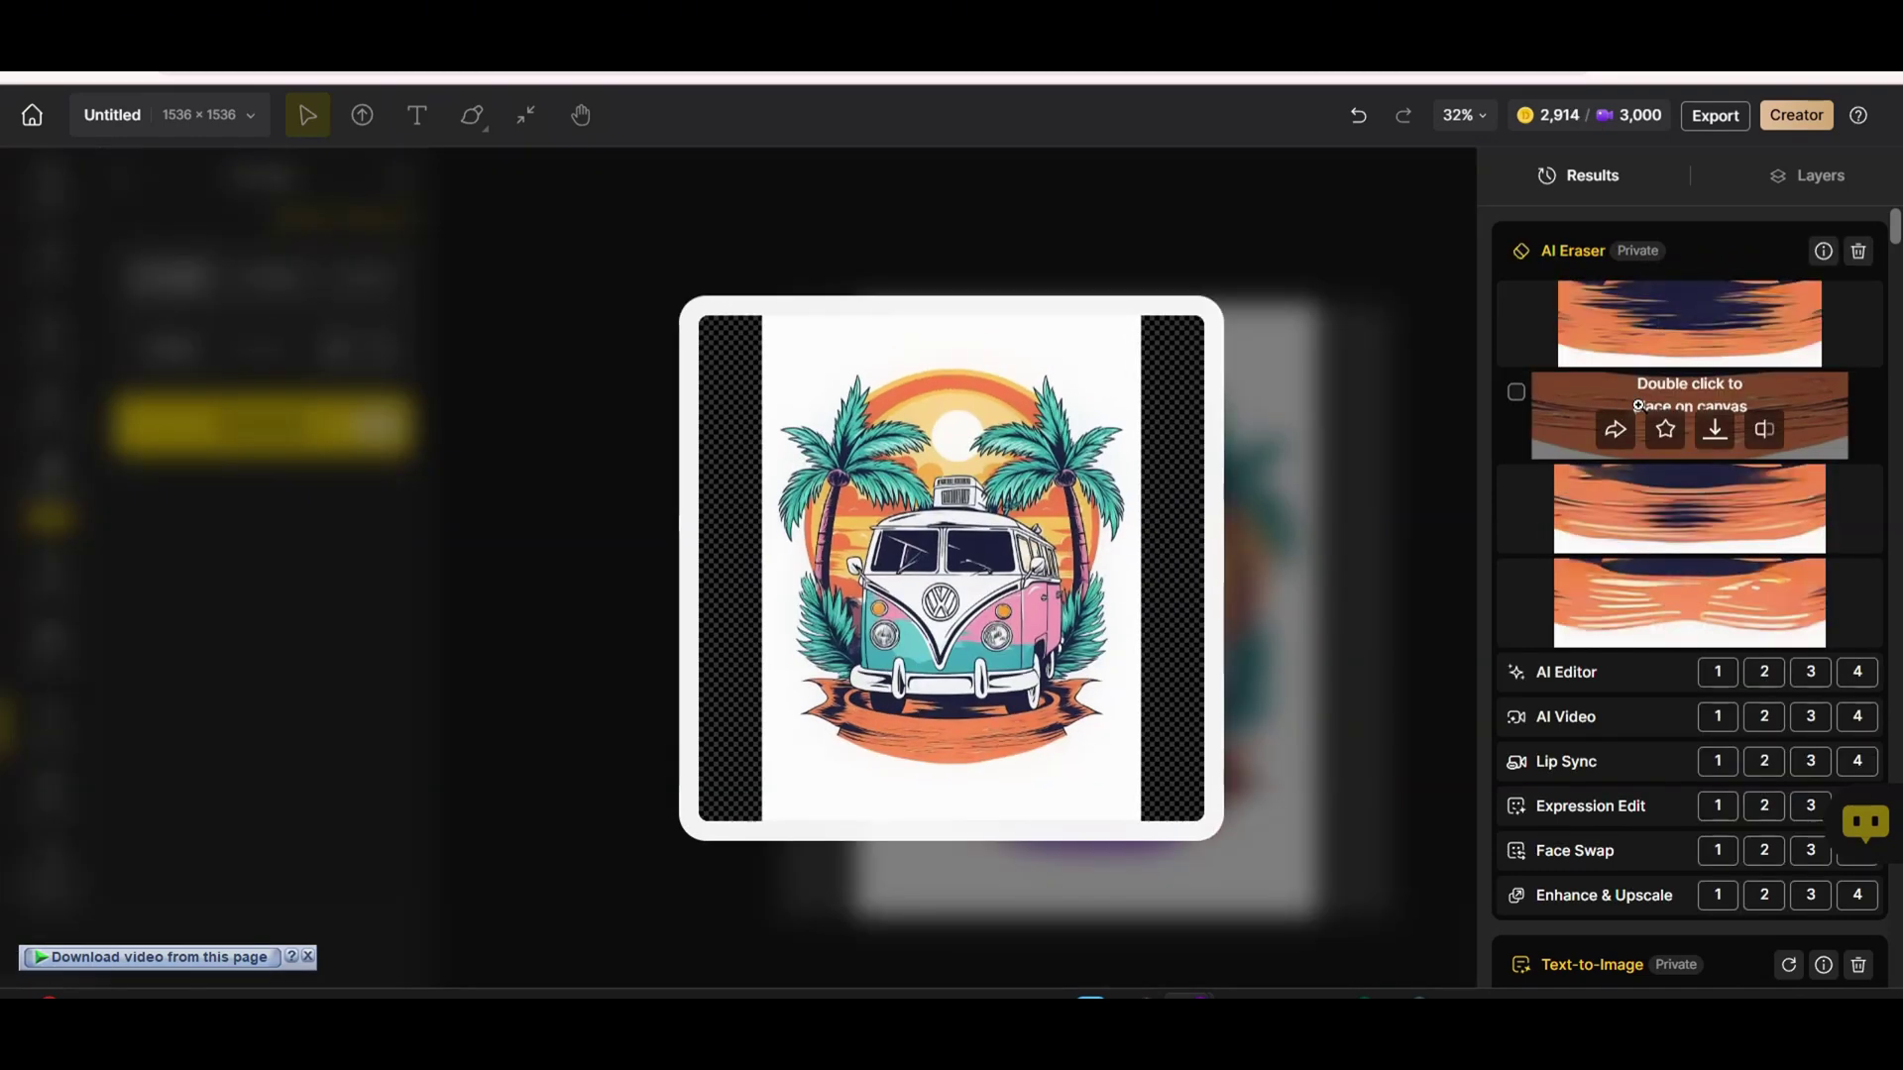
Preview the second AI Eraser result of the camper van and open its download options.
{"action": "left_click", "coordinate": [1643, 405]}
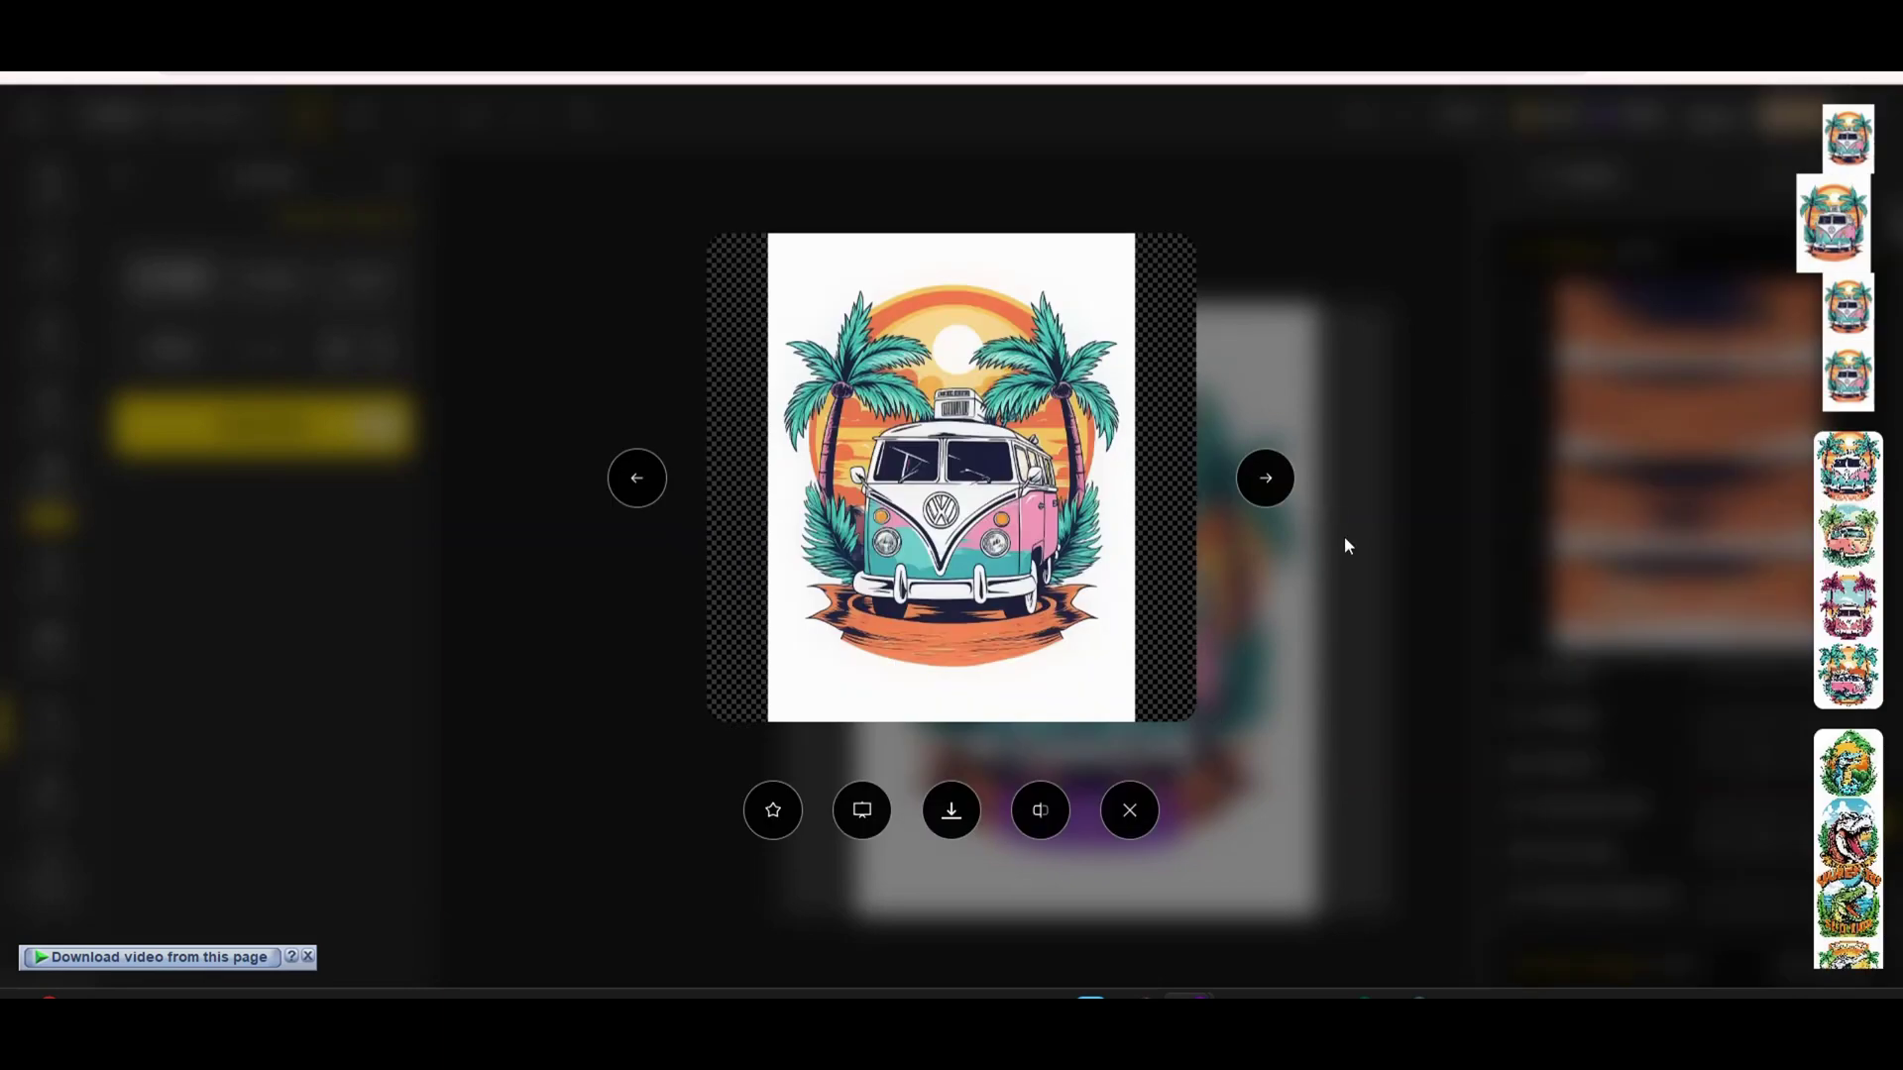
{"action": "left_click", "coordinate": [1561, 329]}
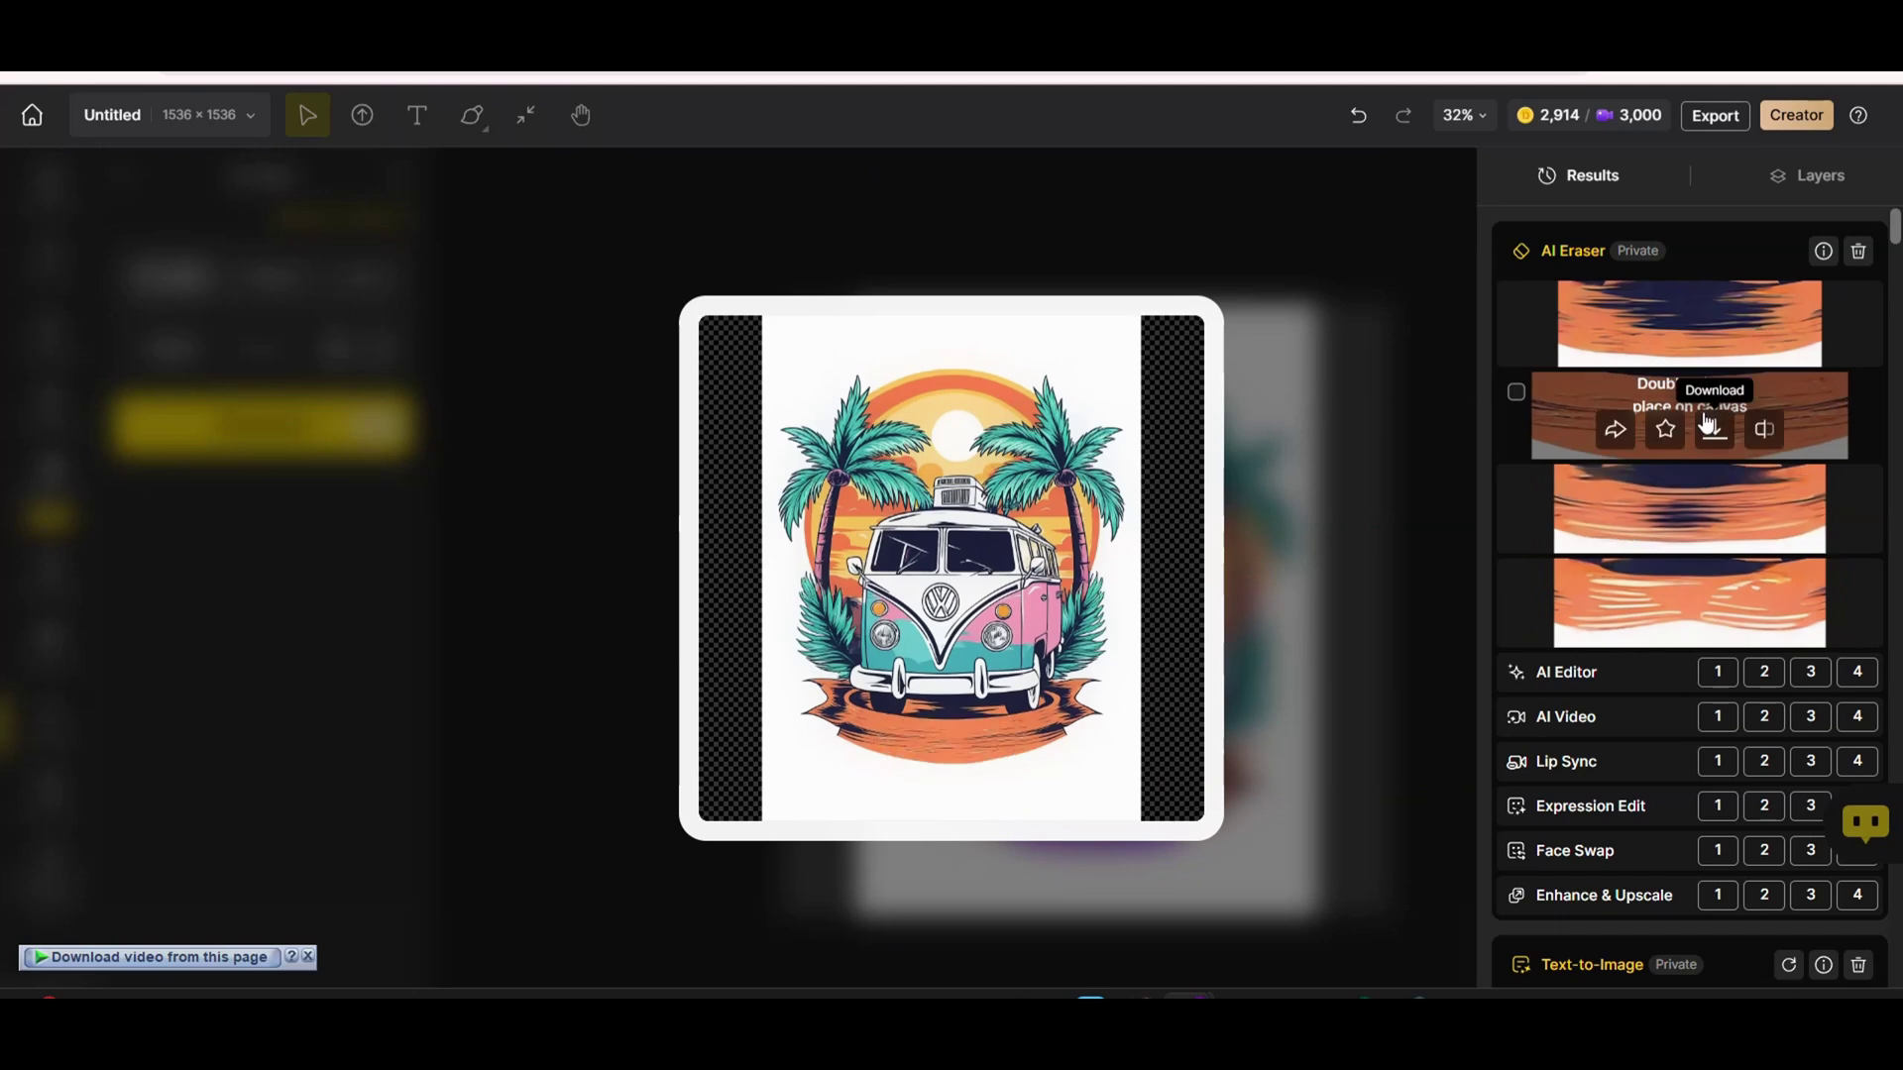
{"action": "left_click", "coordinate": [1713, 346]}
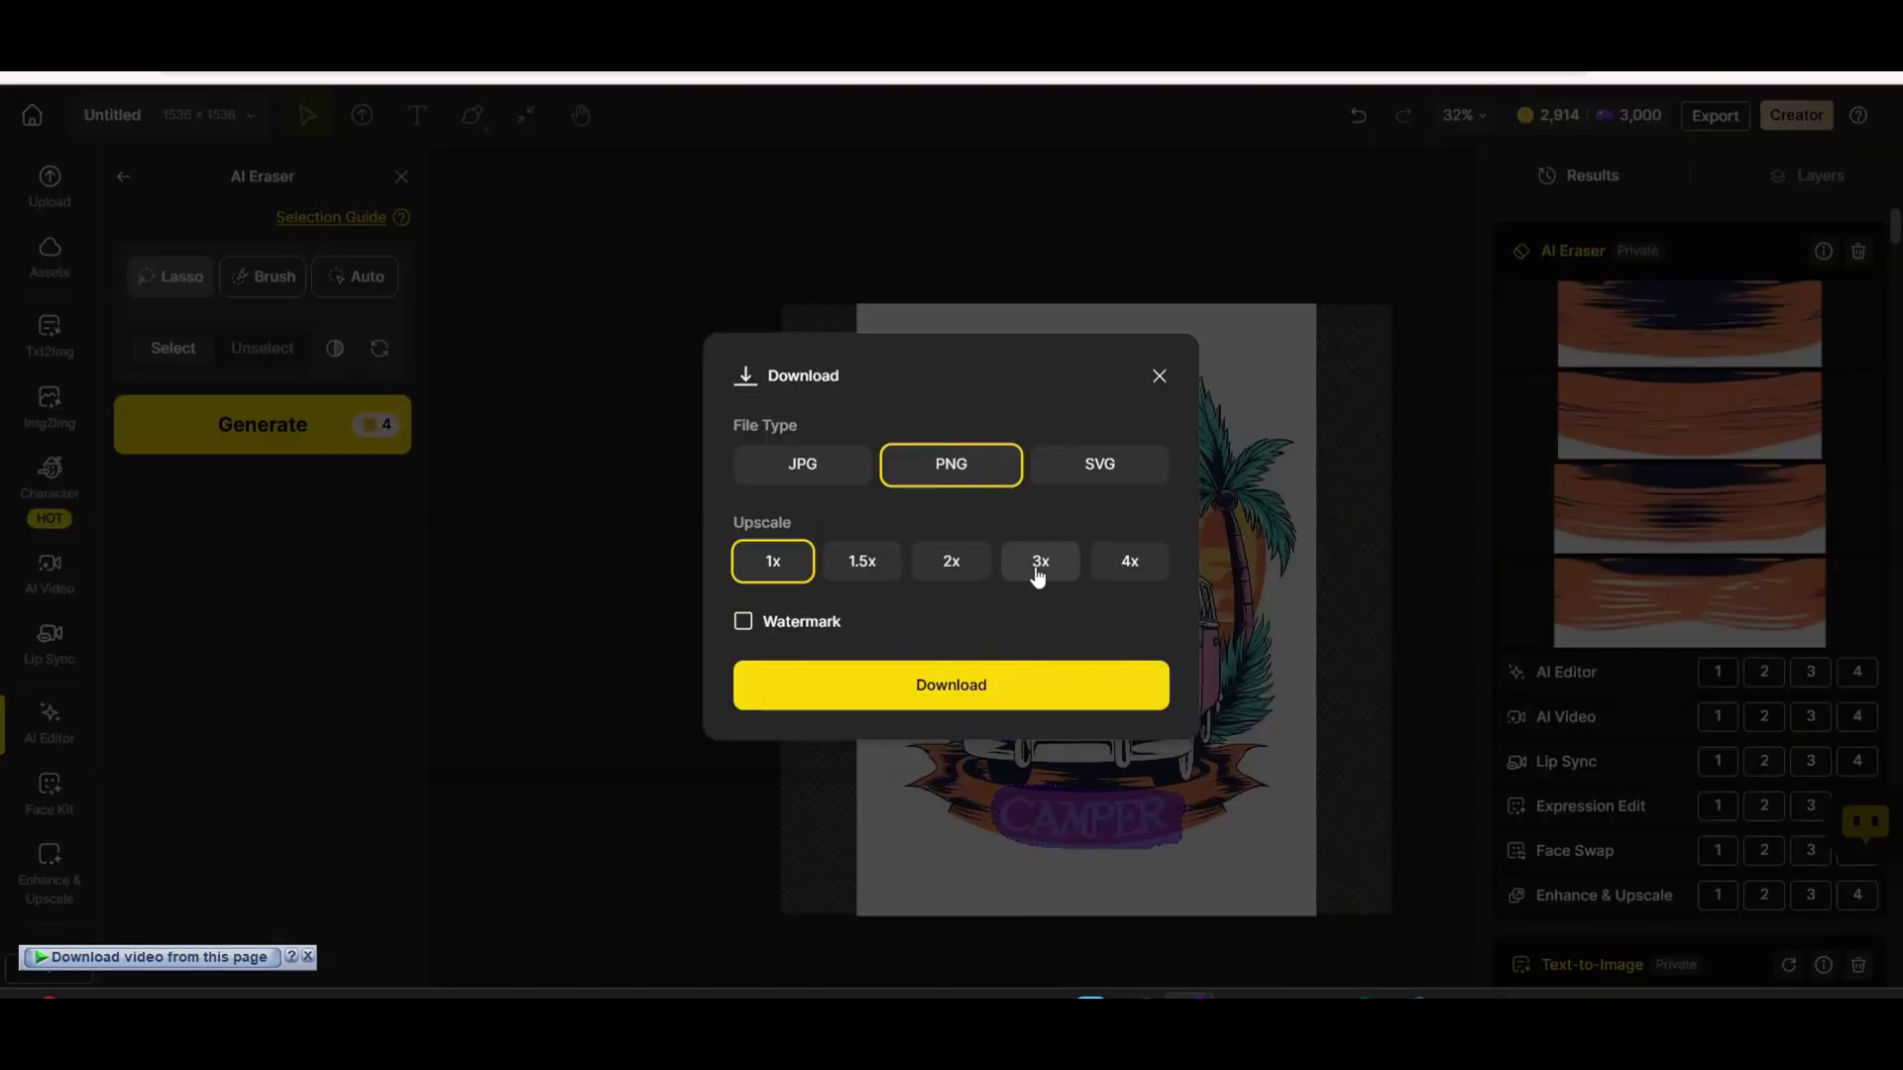
Preview the pink camper van's SVG result and look through the options available for its layer.
{"action": "left_click", "coordinate": [1720, 310]}
{"action": "left_click", "coordinate": [1740, 317]}
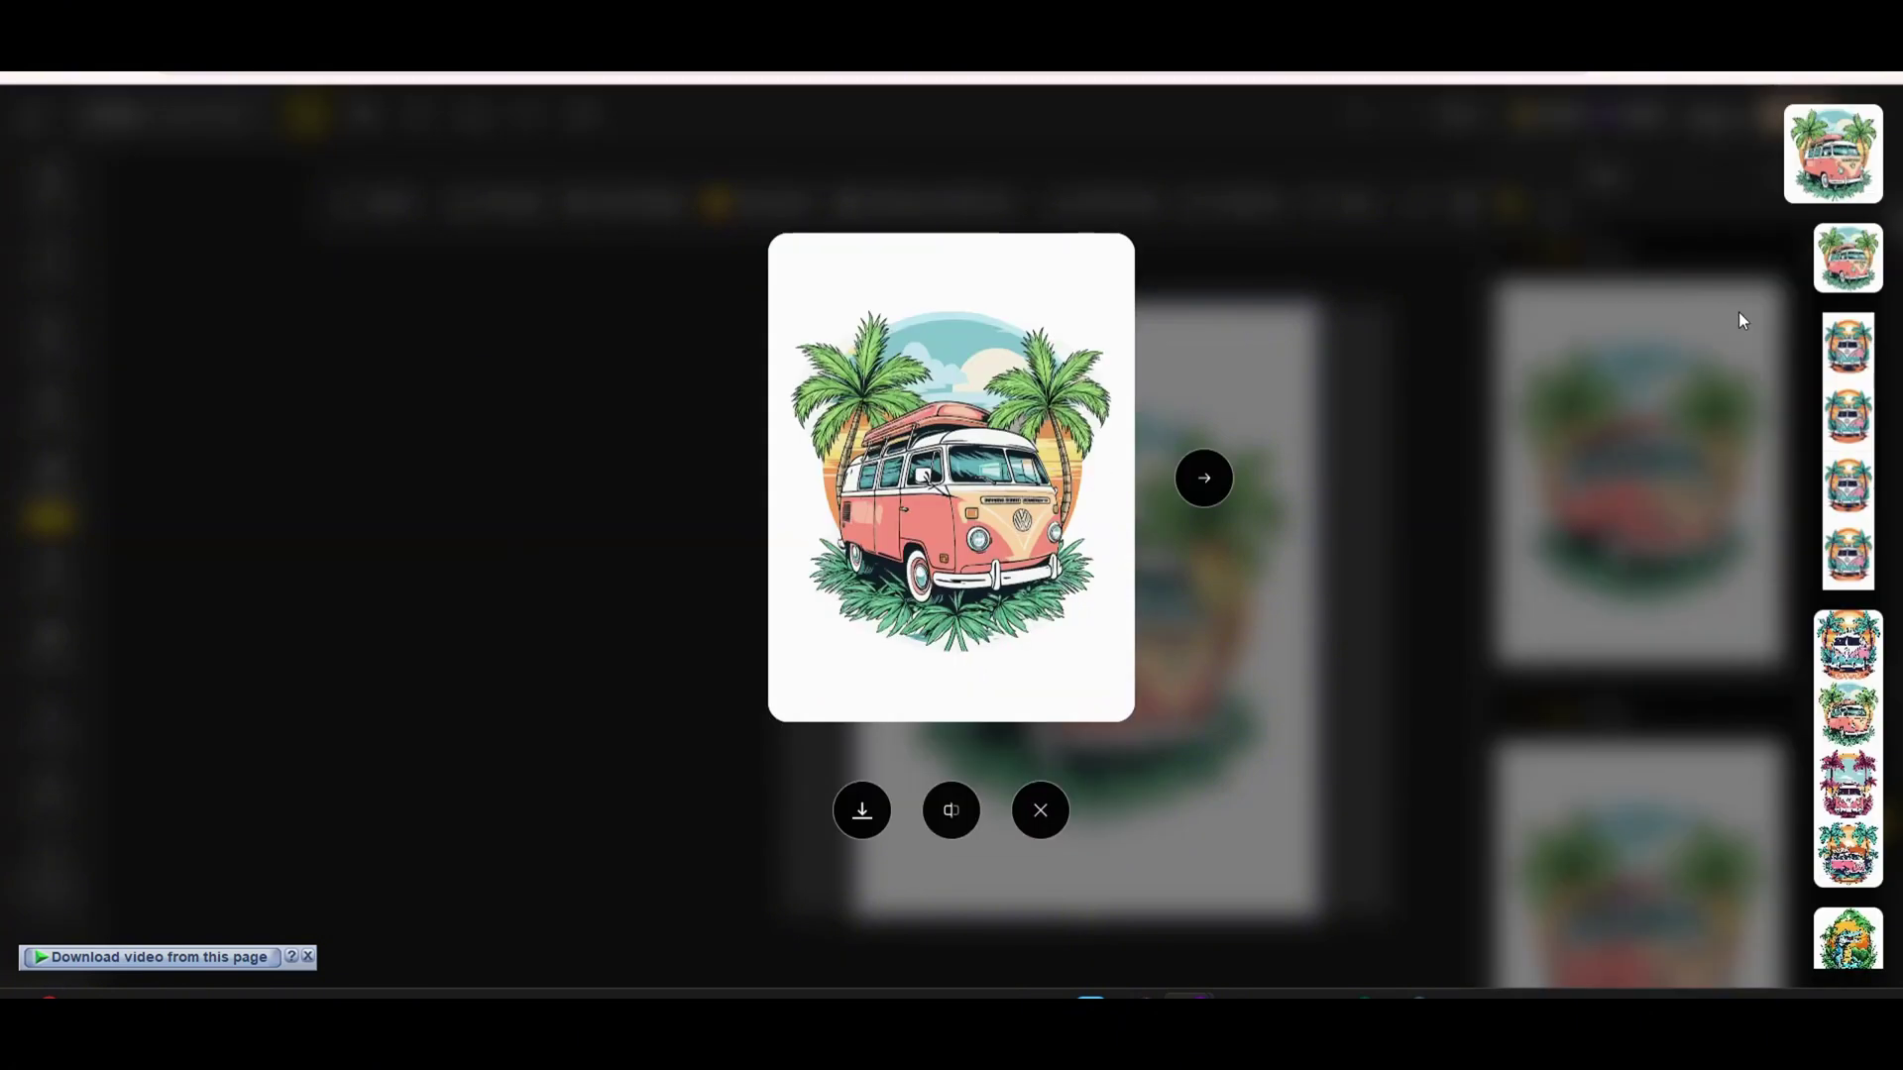
{"action": "left_click", "coordinate": [1296, 313]}
{"action": "left_click", "coordinate": [1809, 176]}
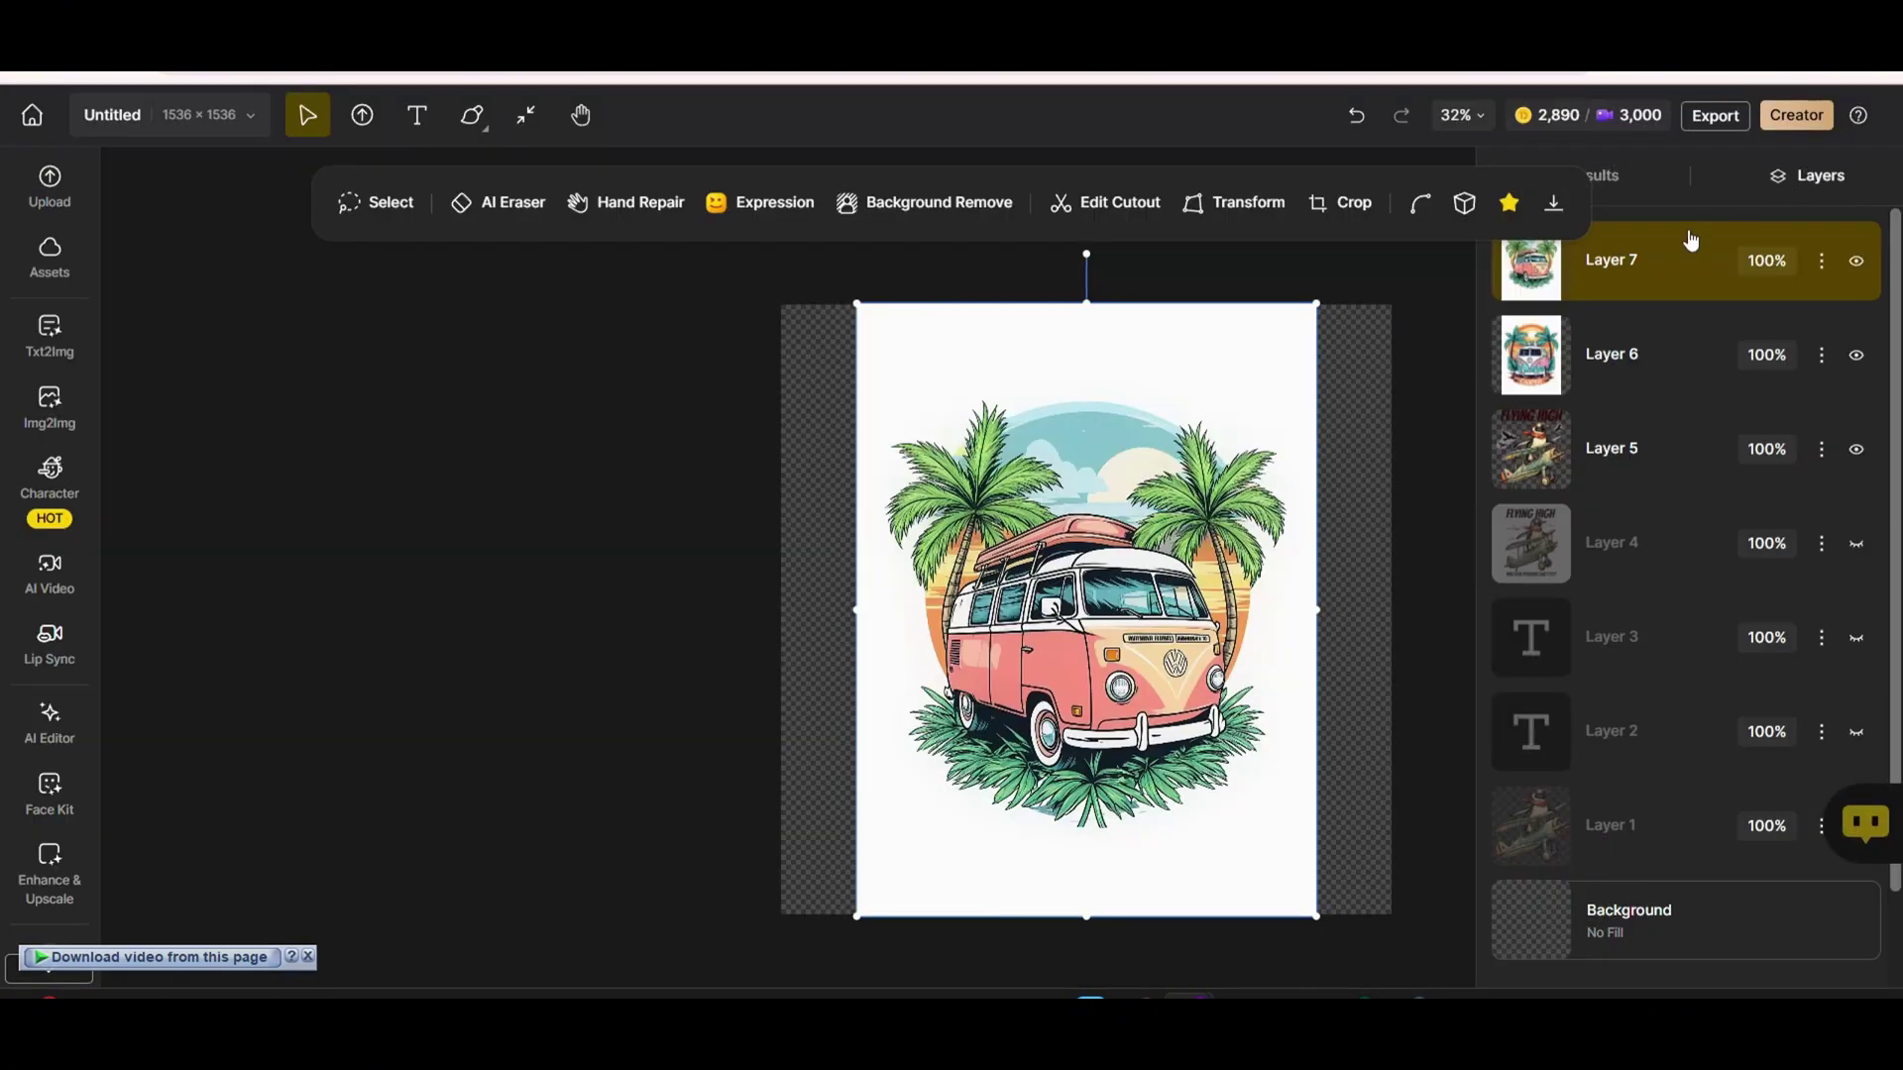
{"action": "left_click", "coordinate": [1821, 262]}
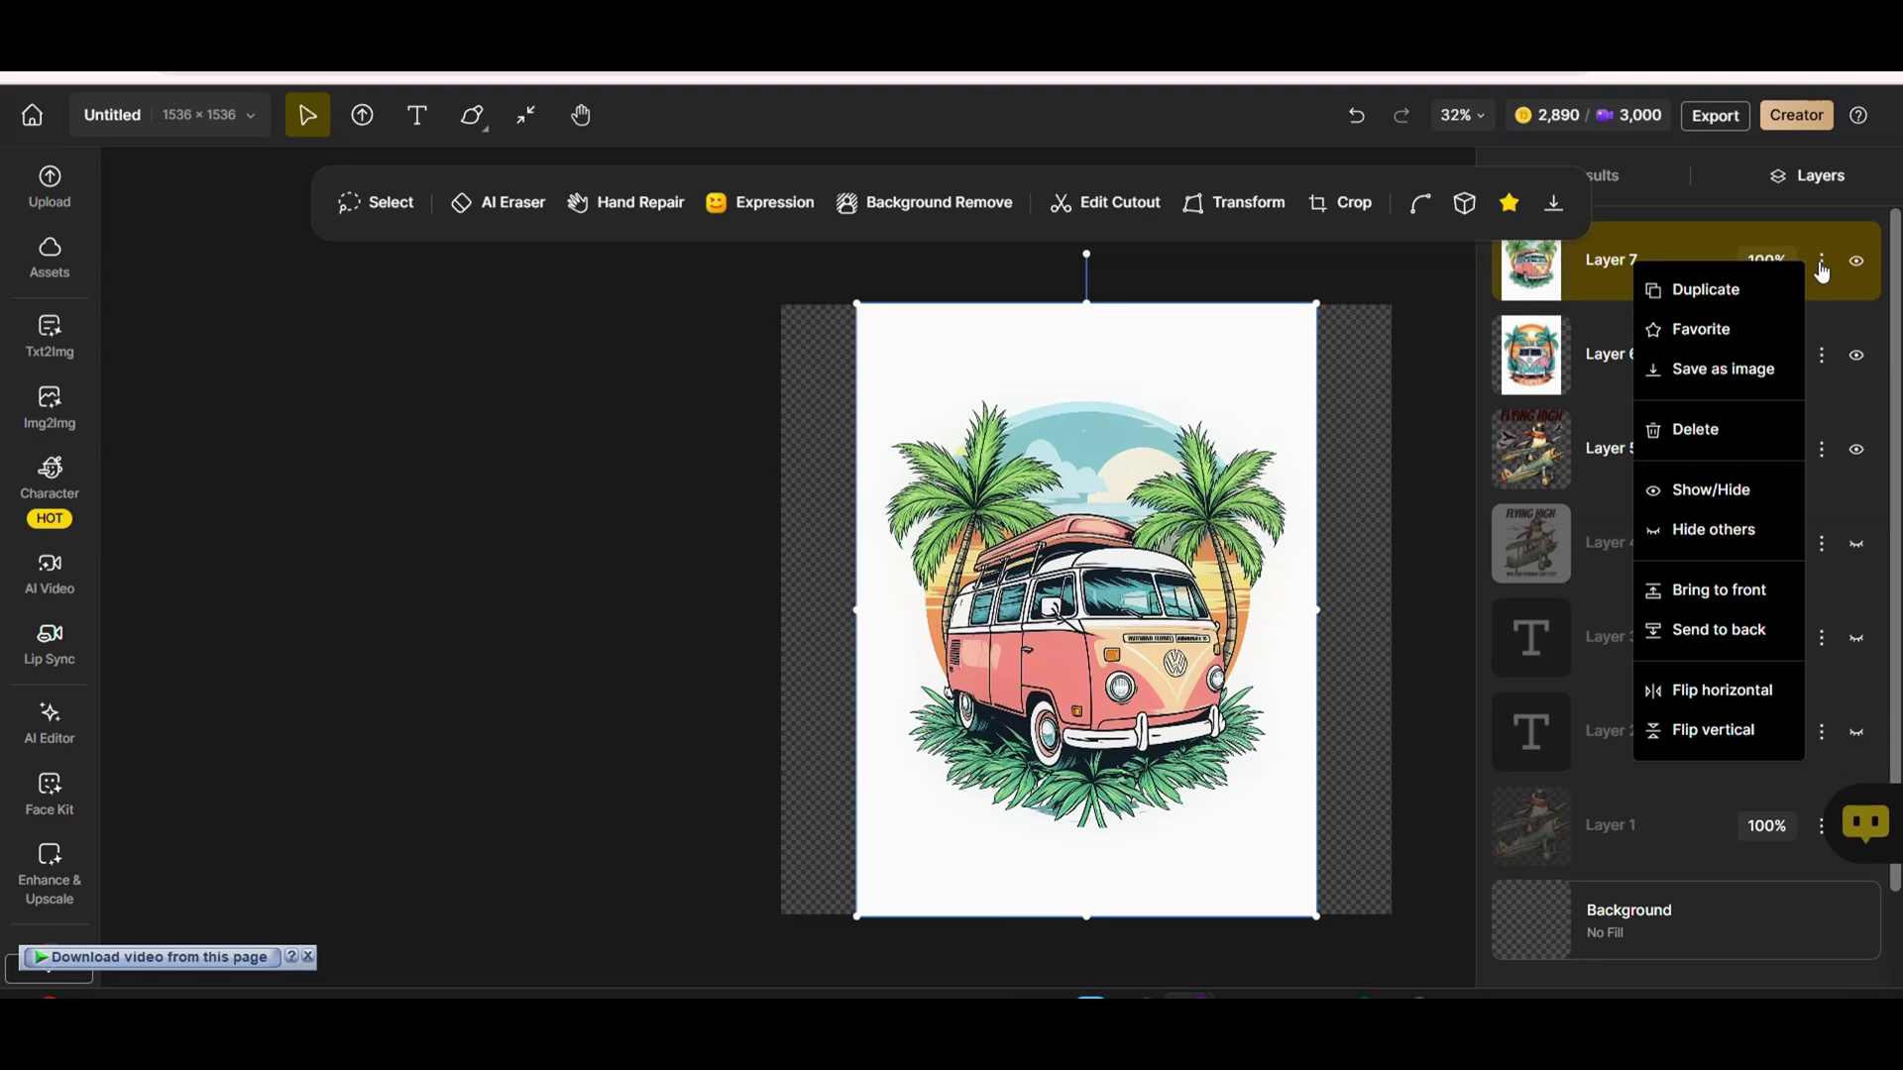
{"action": "left_click", "coordinate": [1358, 367]}
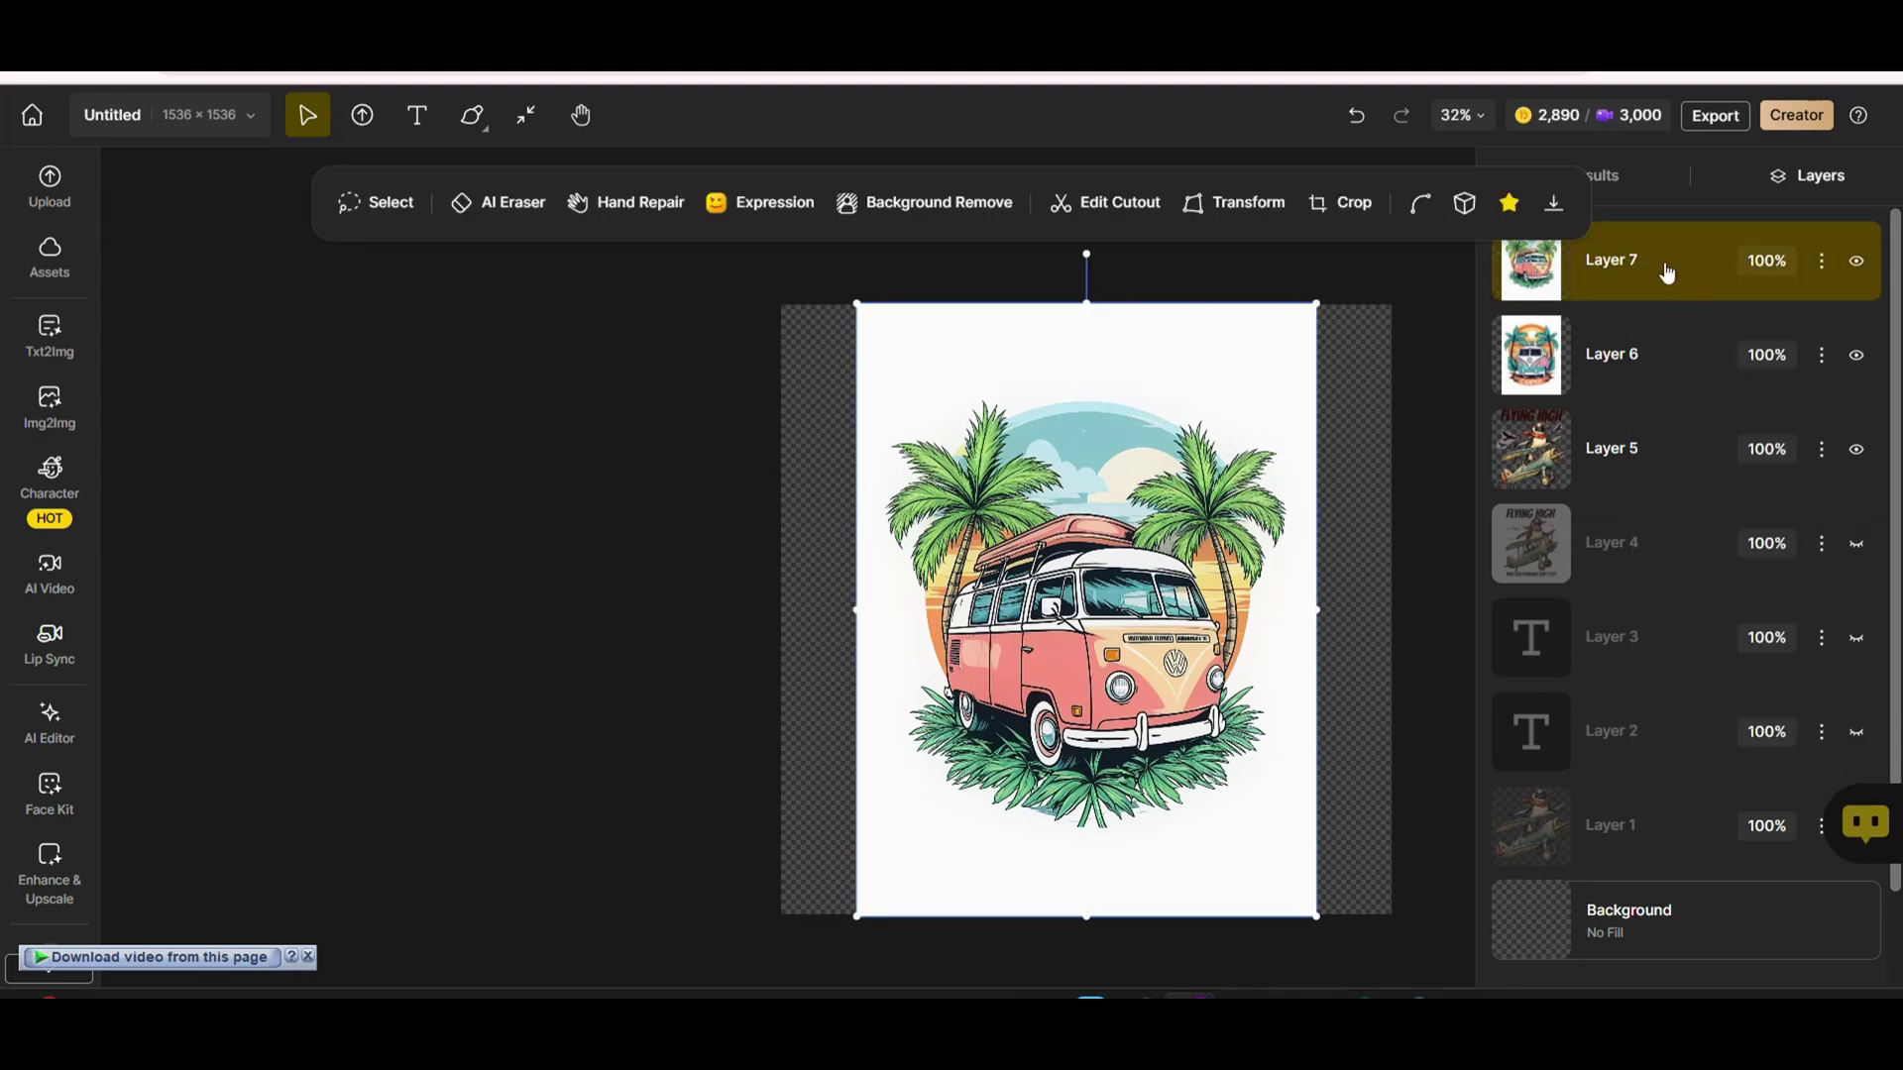
{"action": "left_click", "coordinate": [1639, 188]}
{"action": "mouse_move", "coordinate": [1290, 389]}
{"action": "left_mouse_down"}
{"action": "mouse_move", "coordinate": [1199, 386]}
{"action": "mouse_move", "coordinate": [1285, 393]}
{"action": "left_mouse_up"}
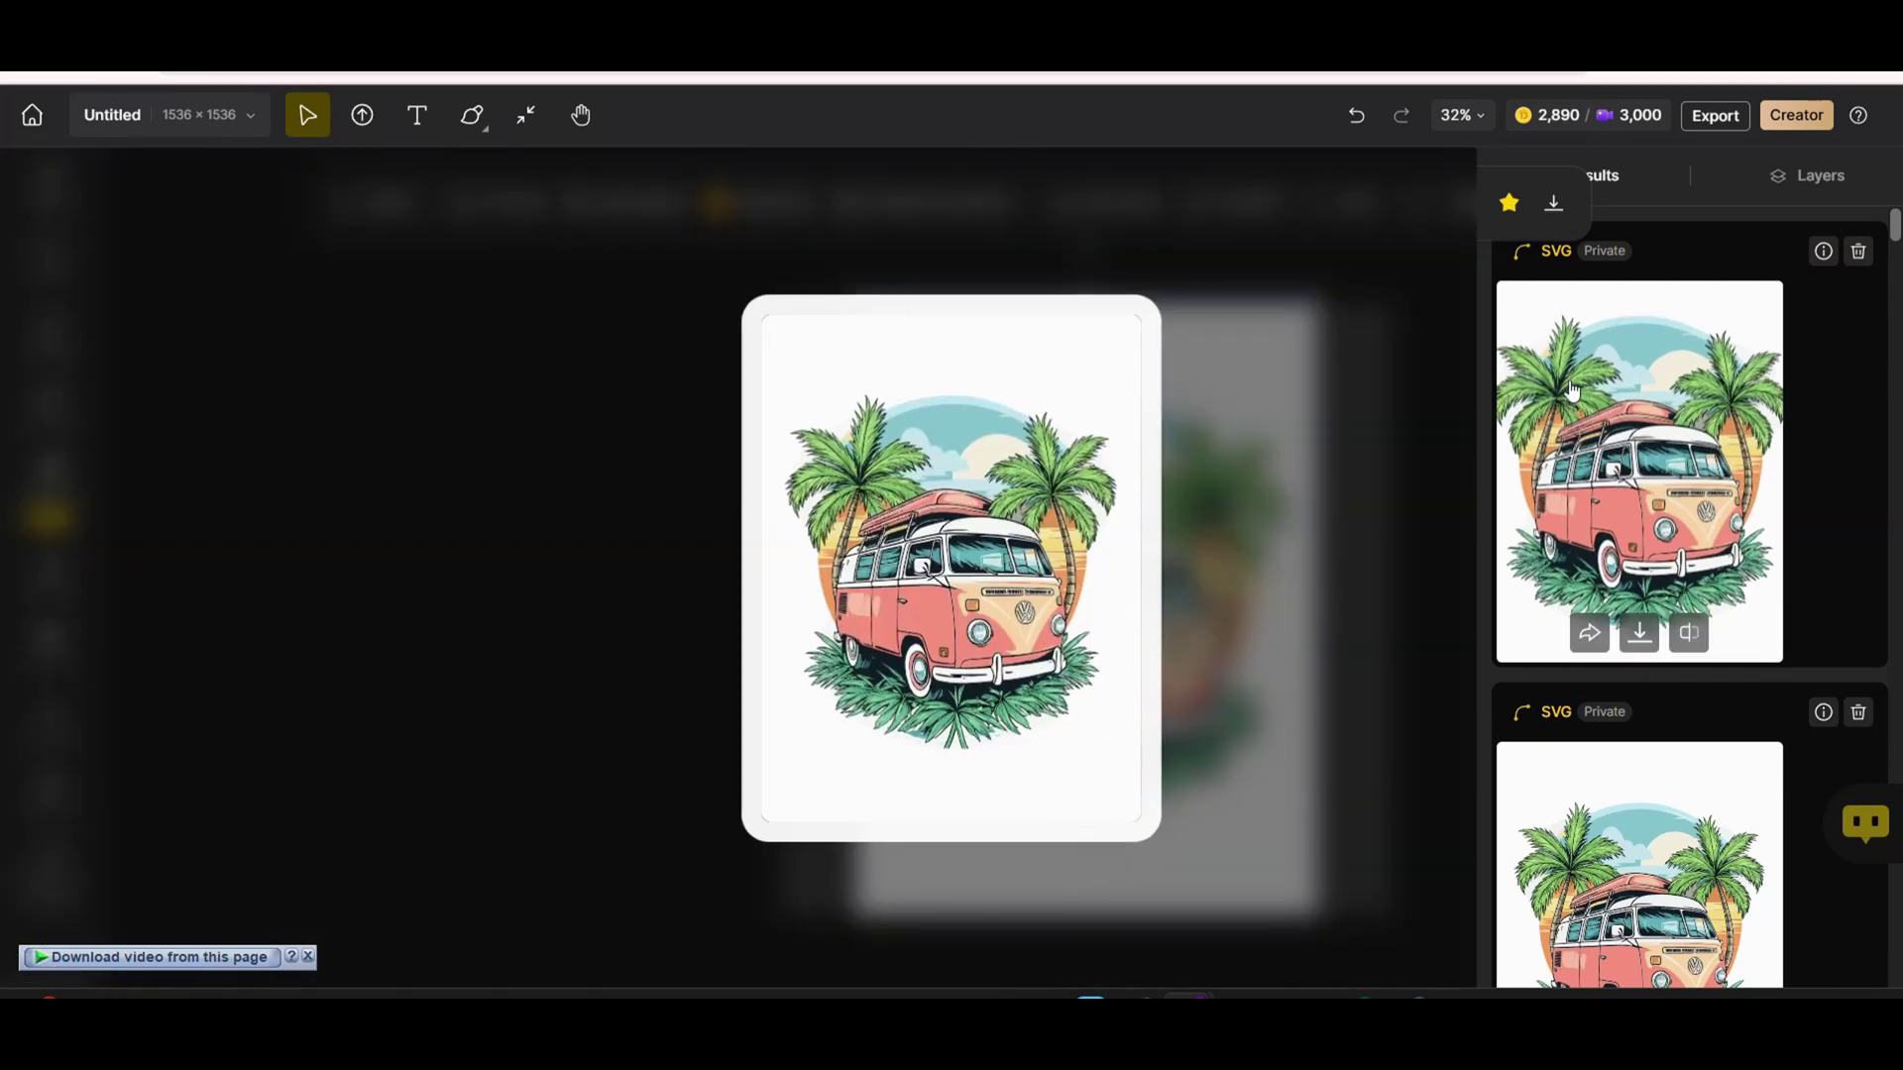
Hide Layer 6 and Layer 5 so that only the pink camper van layer is displayed.
{"action": "left_click", "coordinate": [1807, 176]}
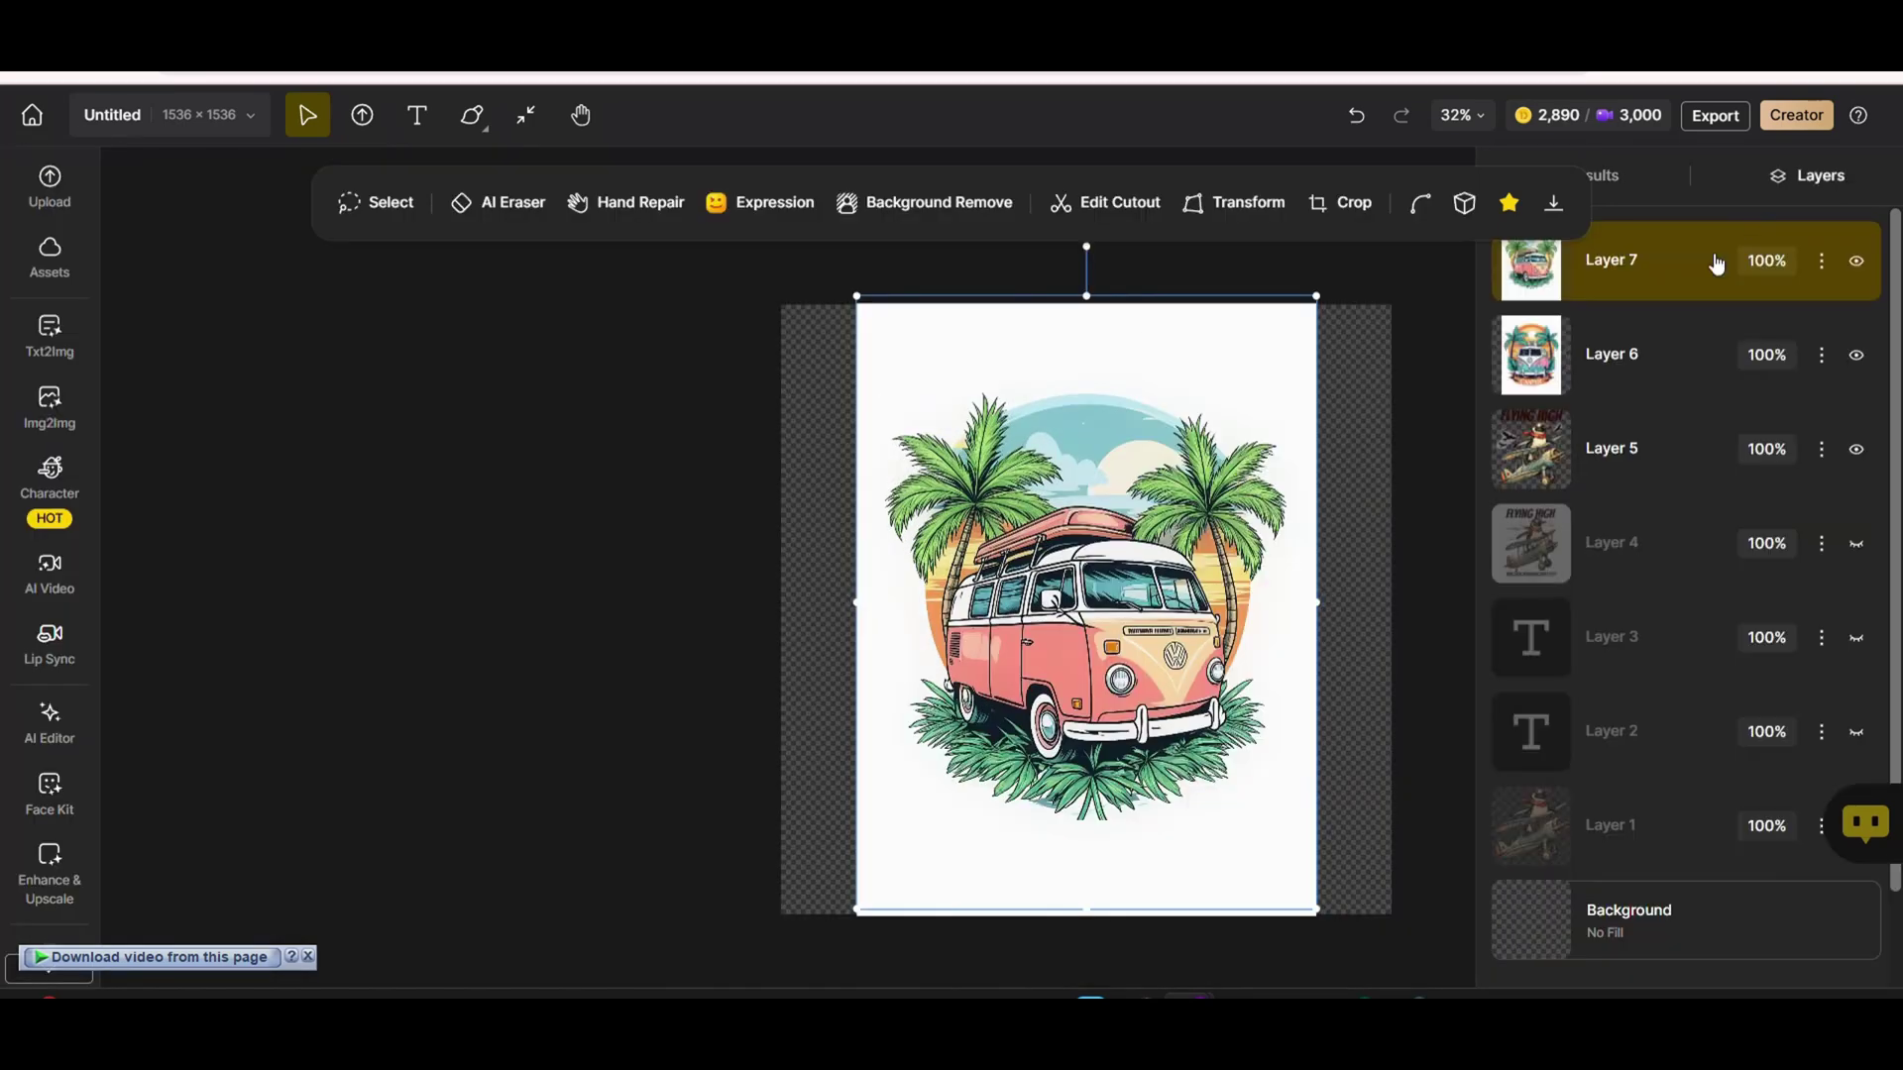
{"action": "left_click", "coordinate": [1856, 355]}
{"action": "left_click", "coordinate": [1856, 450]}
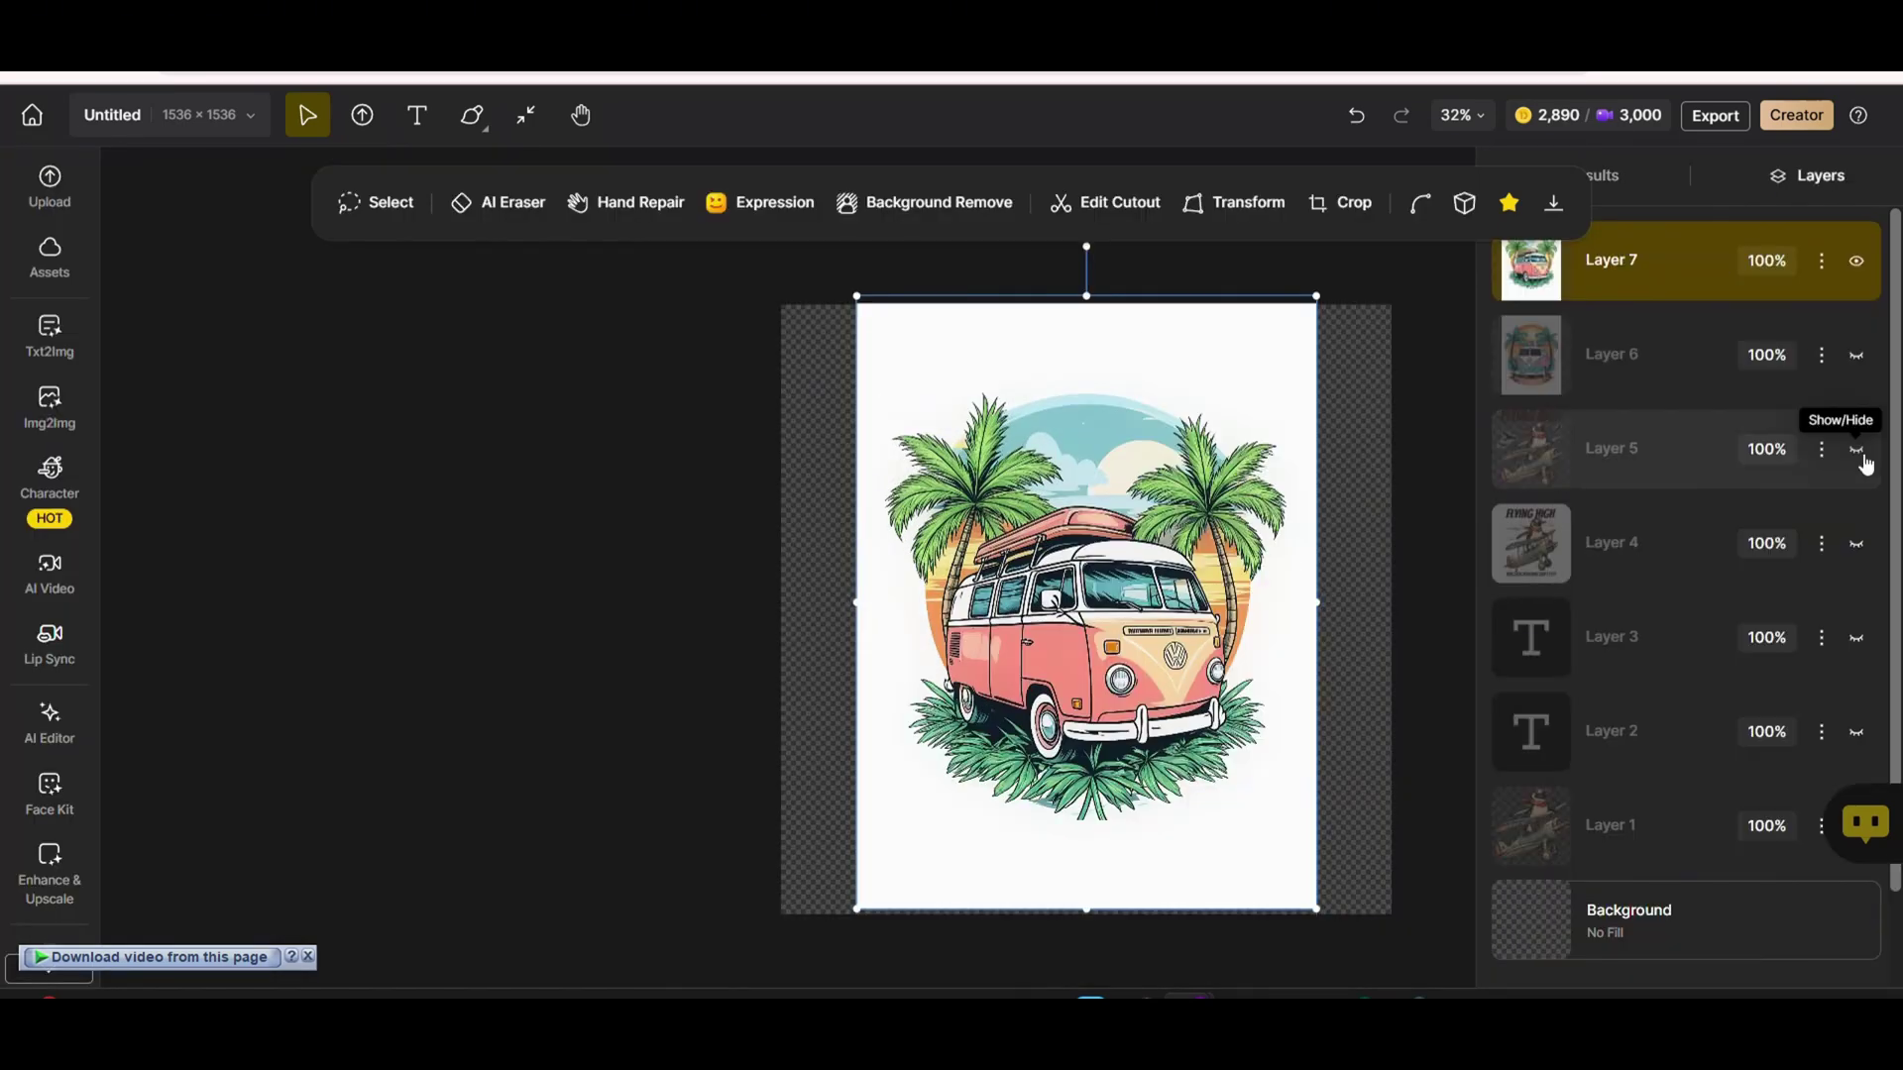
Shift the pink camper van design slightly left on the canvas and remove its background.
{"action": "left_click_drag", "start_coordinate": [1249, 378], "coordinate": [1216, 388]}
{"action": "right_click", "coordinate": [1201, 482]}
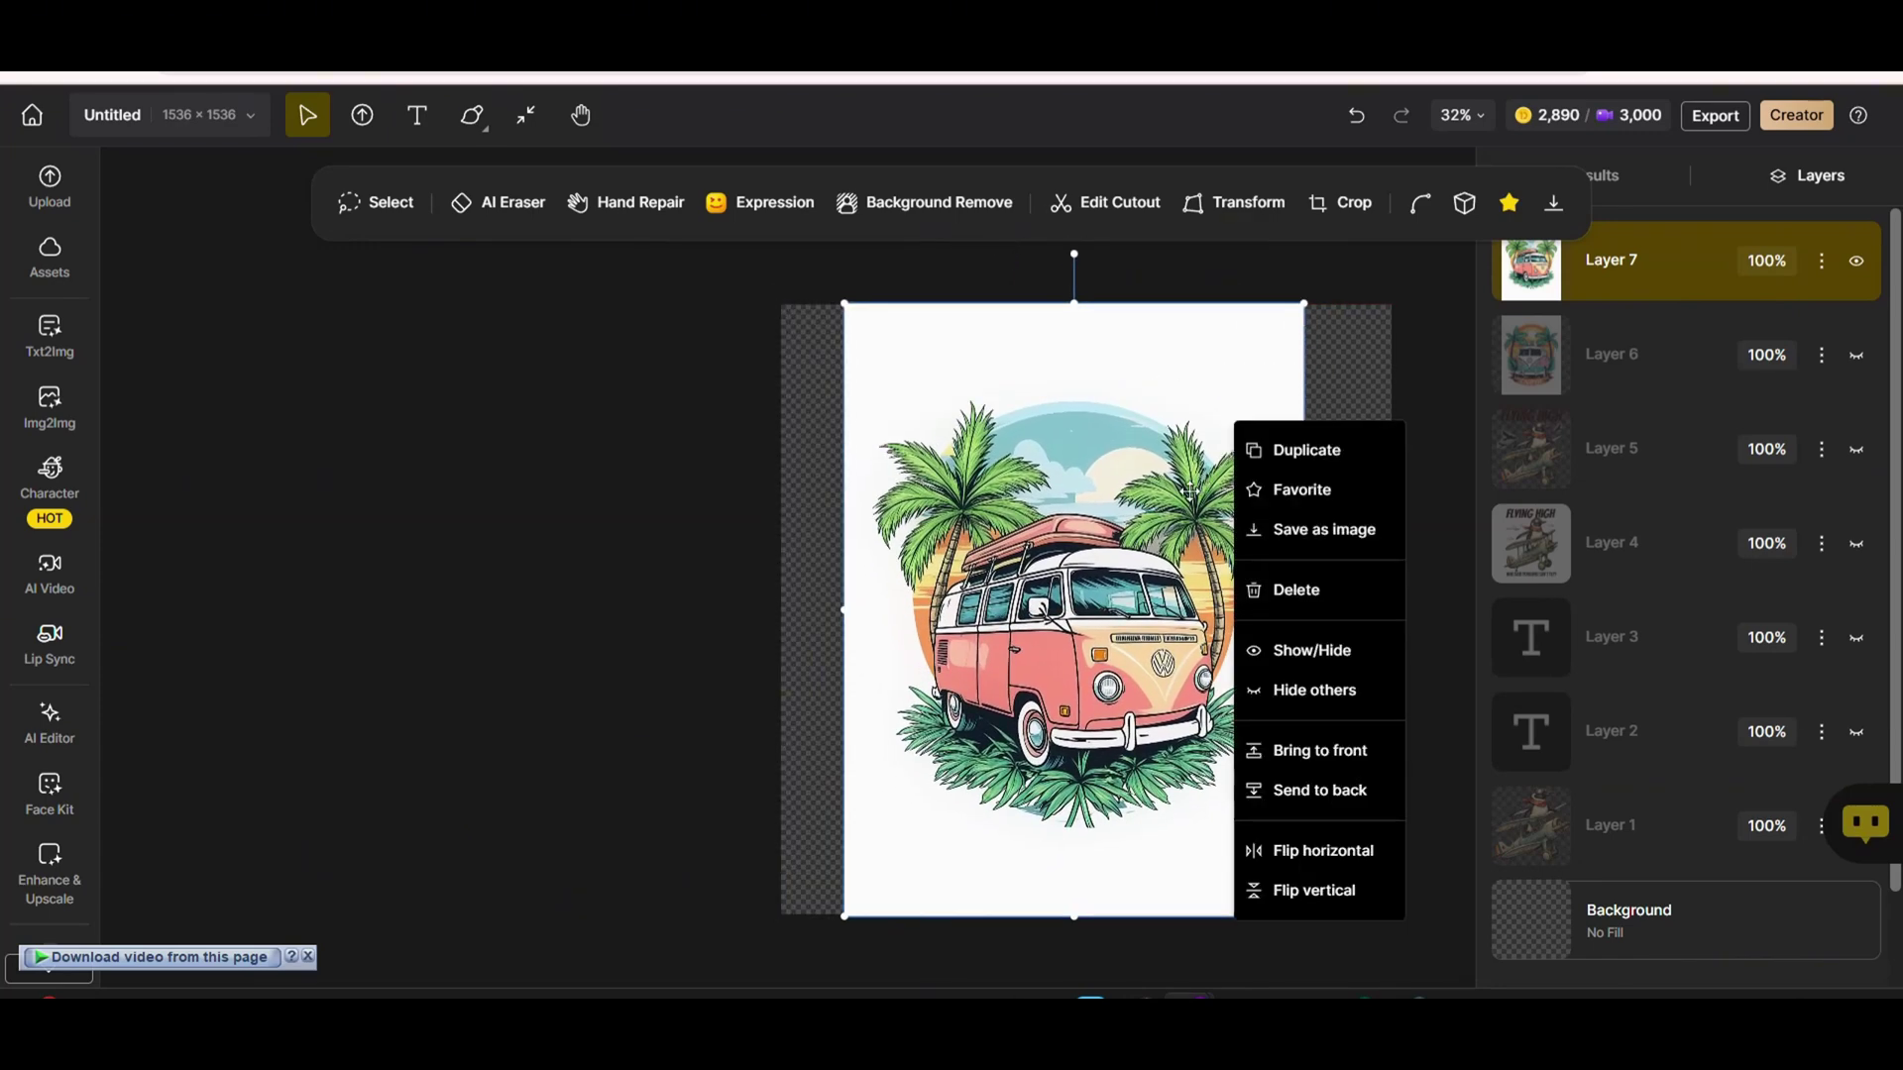
{"action": "left_click", "coordinate": [1190, 490]}
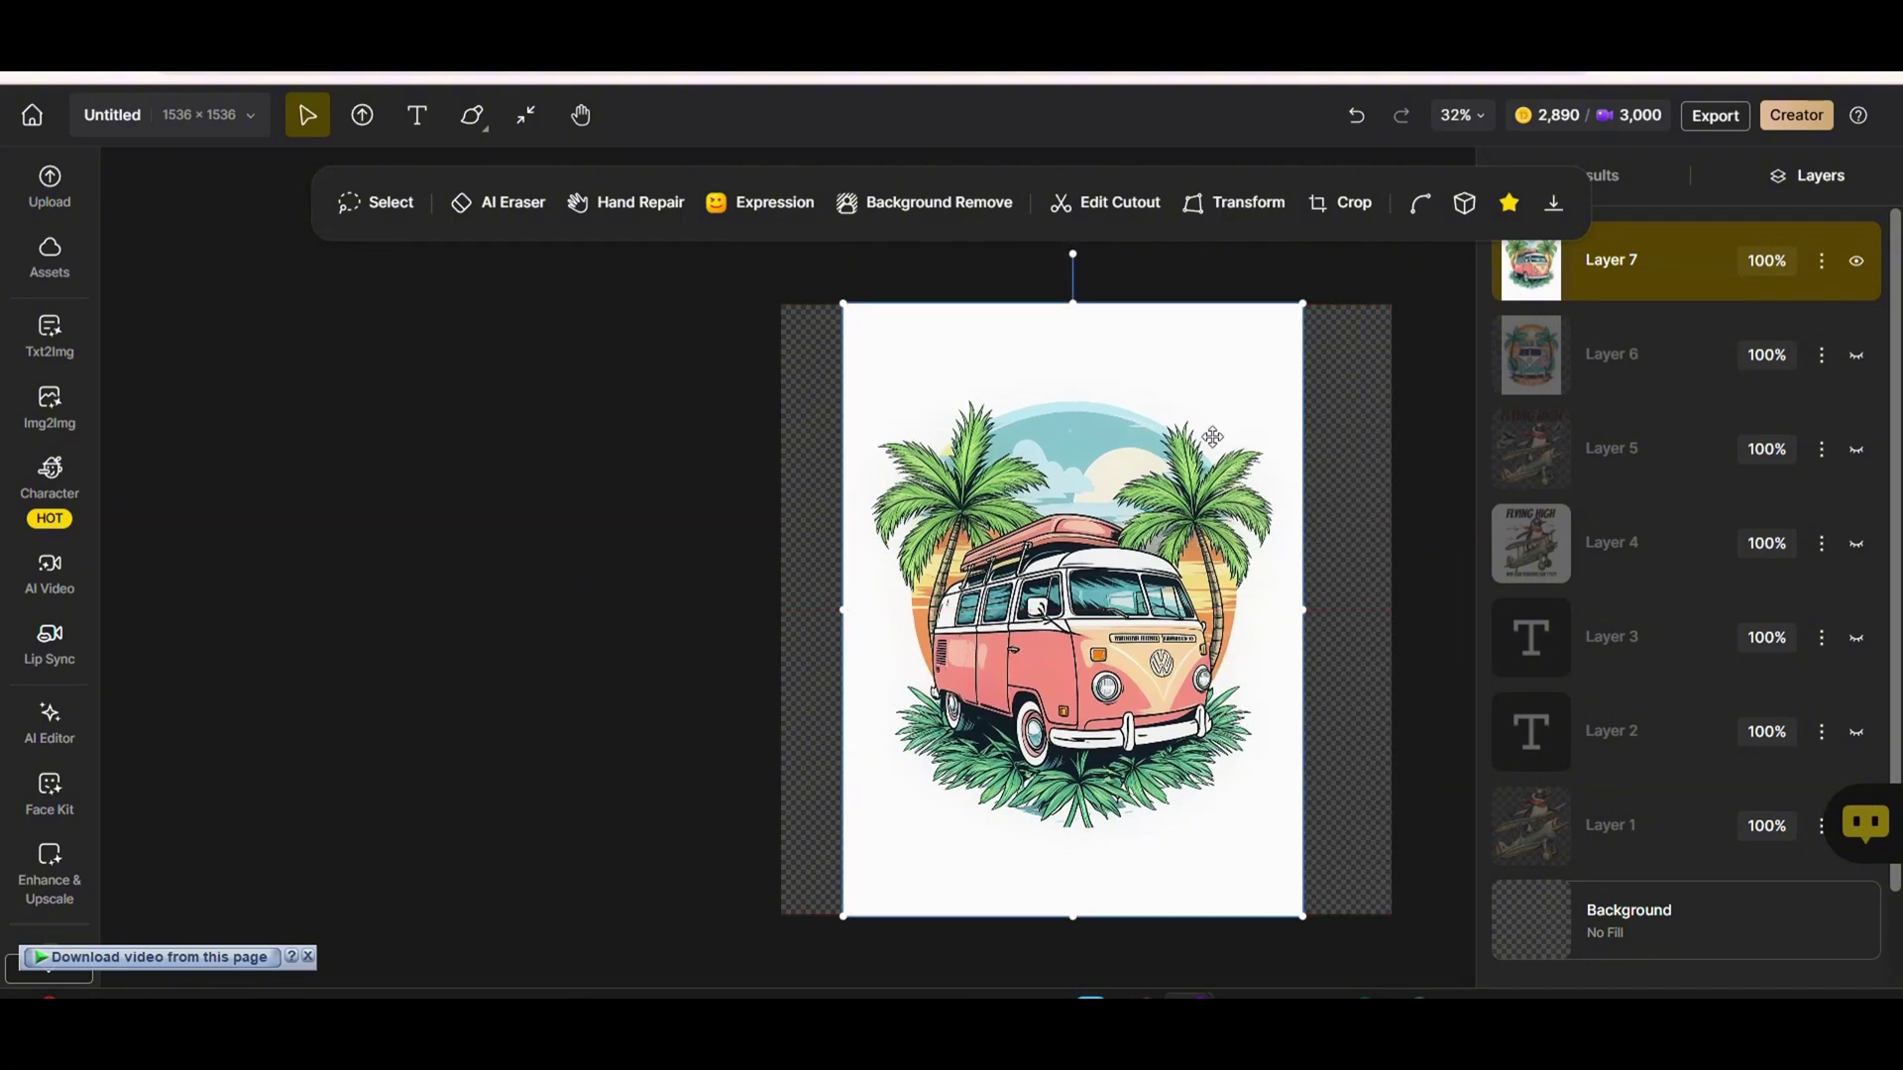
{"action": "left_click", "coordinate": [937, 210]}
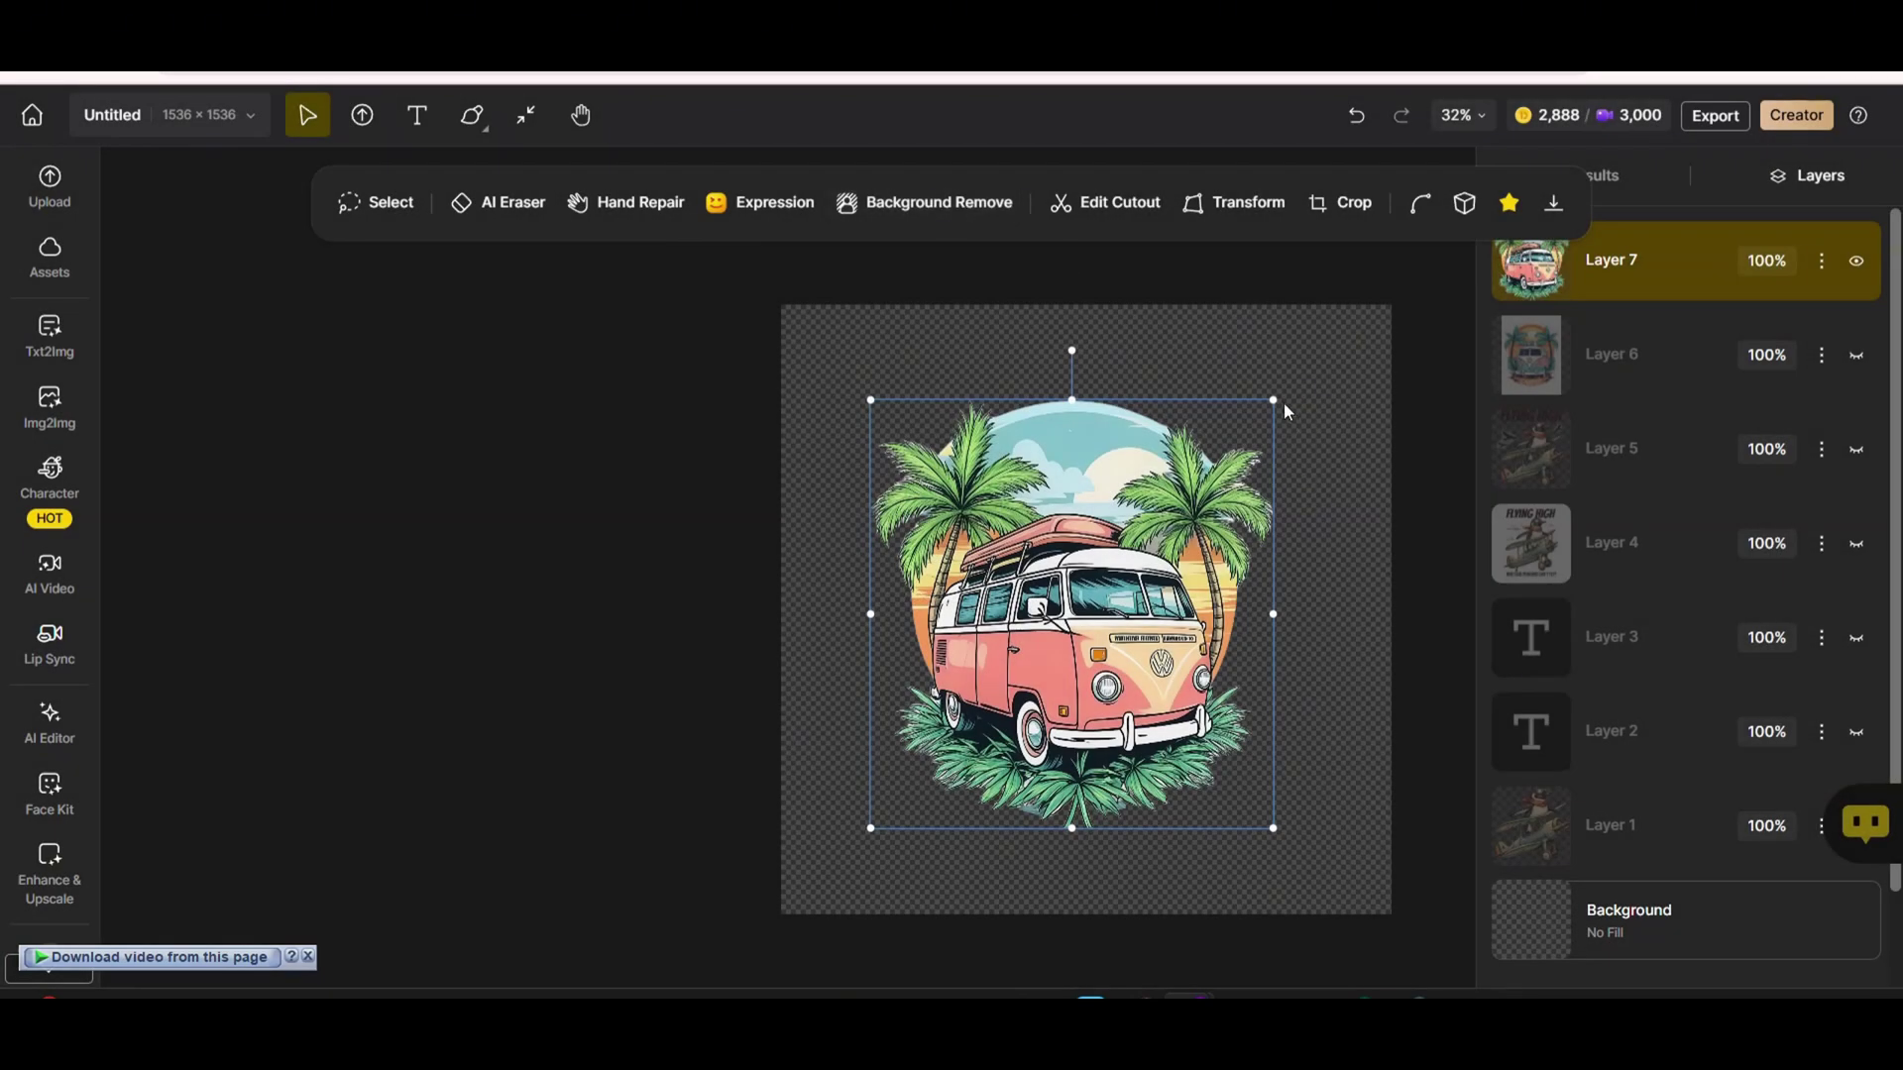
Enlarge the cut-out van design to fill most of the canvas and reposition it near the center.
{"action": "left_click_drag", "start_coordinate": [1274, 399], "coordinate": [1325, 346]}
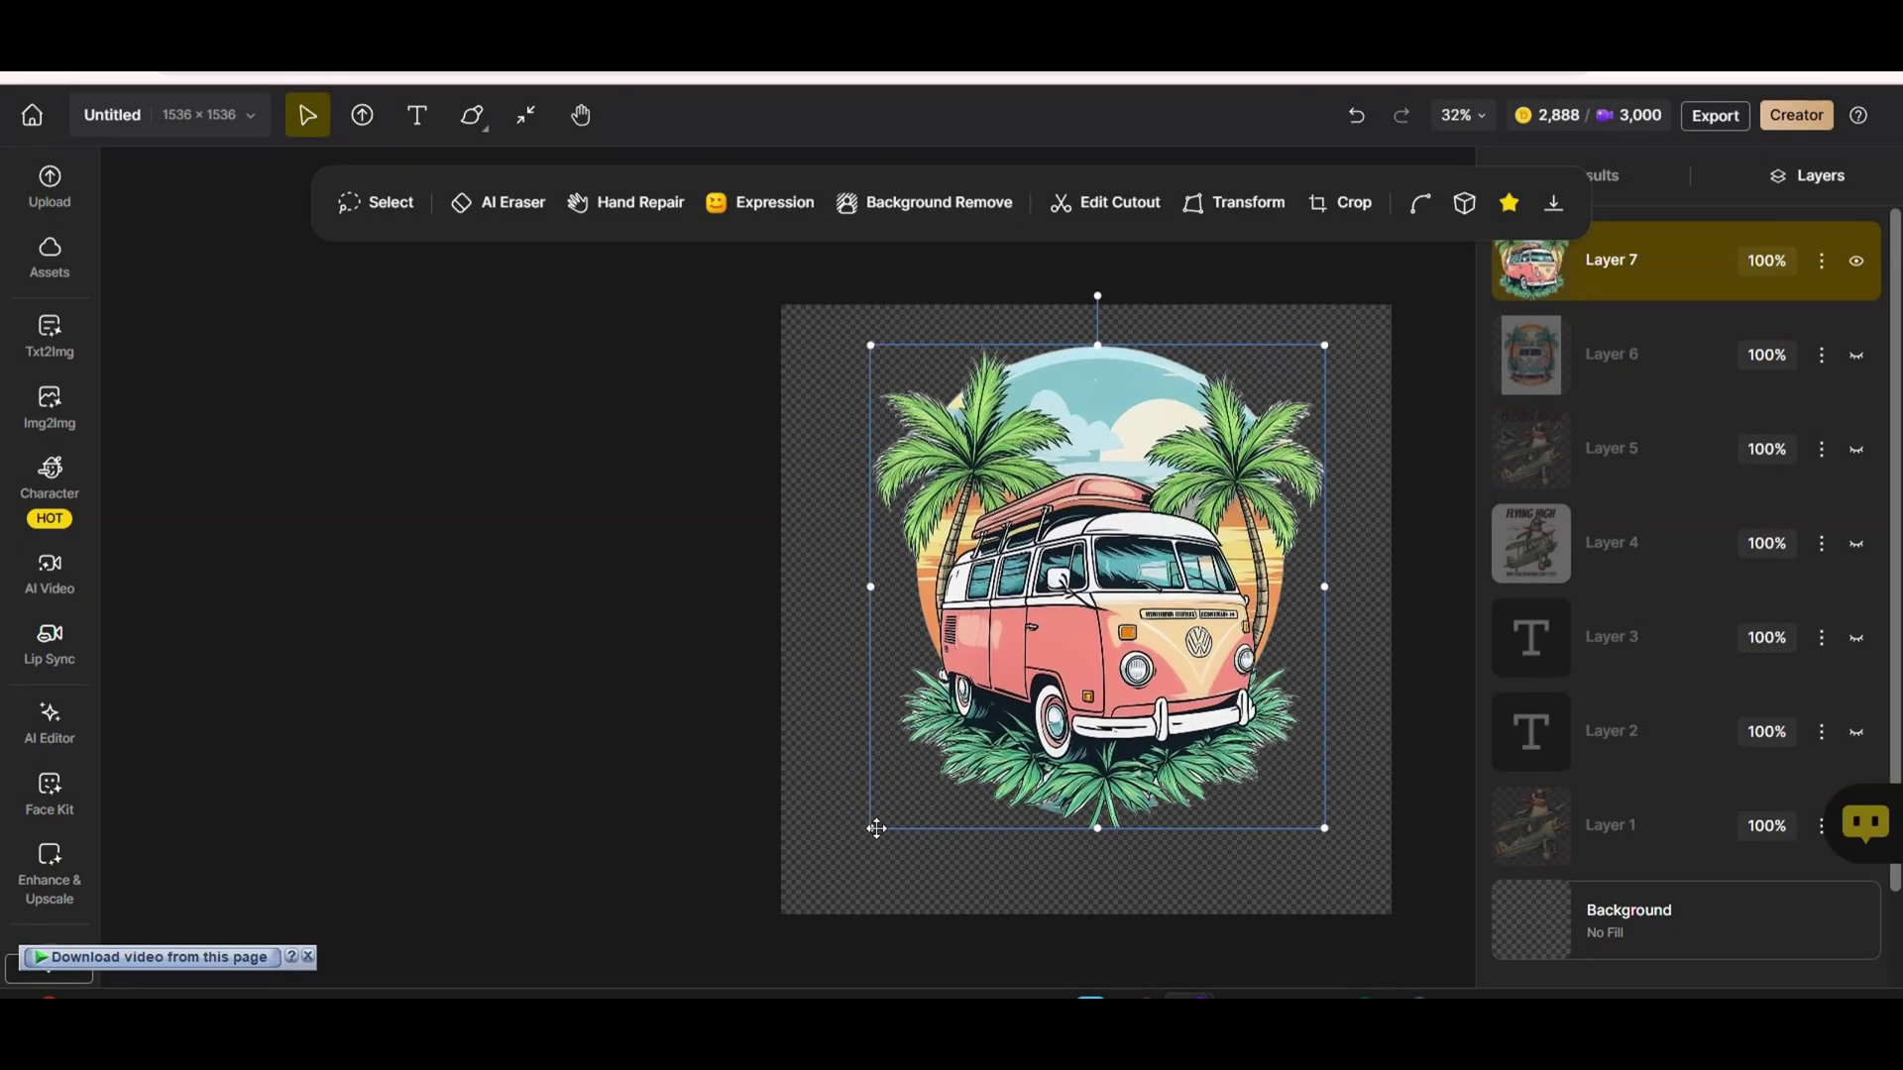
{"action": "left_click_drag", "start_coordinate": [871, 829], "coordinate": [833, 867]}
{"action": "left_click_drag", "start_coordinate": [1100, 723], "coordinate": [1097, 736]}
{"action": "left_click", "coordinate": [802, 324]}
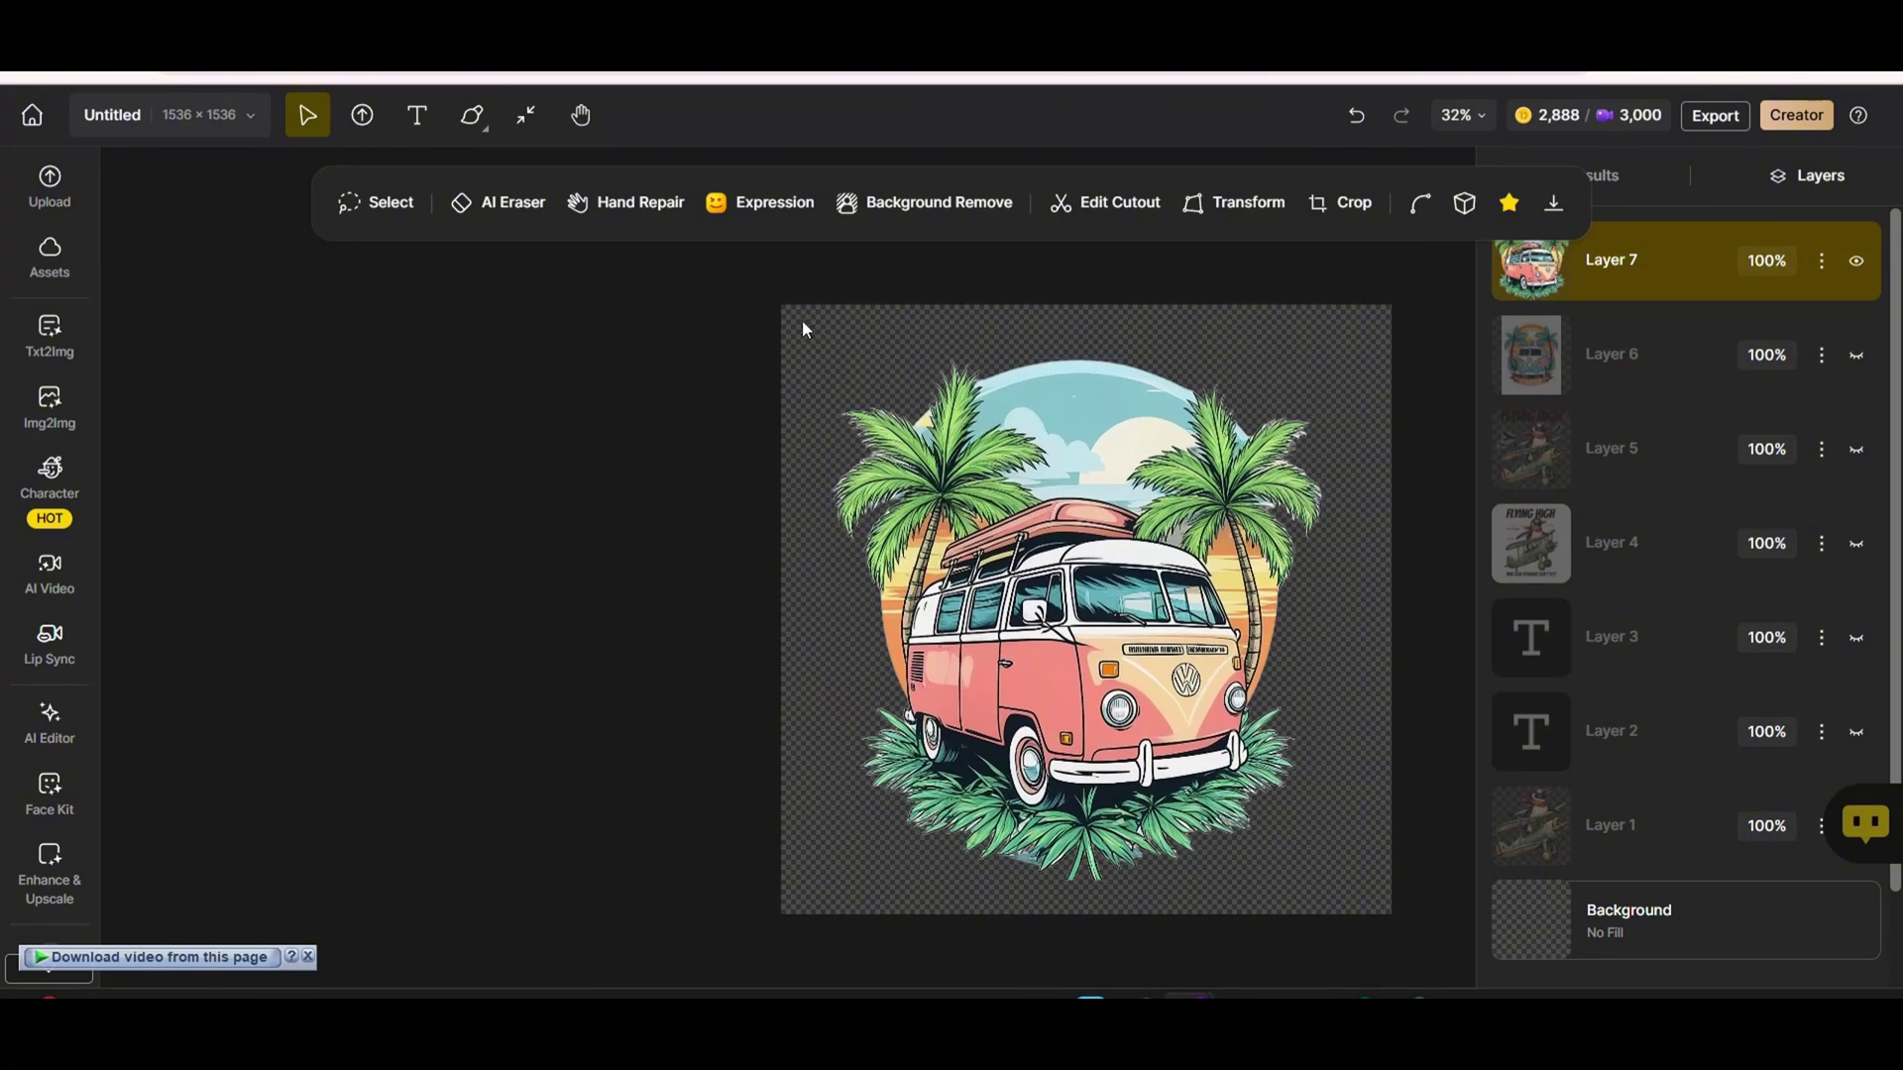
{"action": "left_click", "coordinate": [1179, 468]}
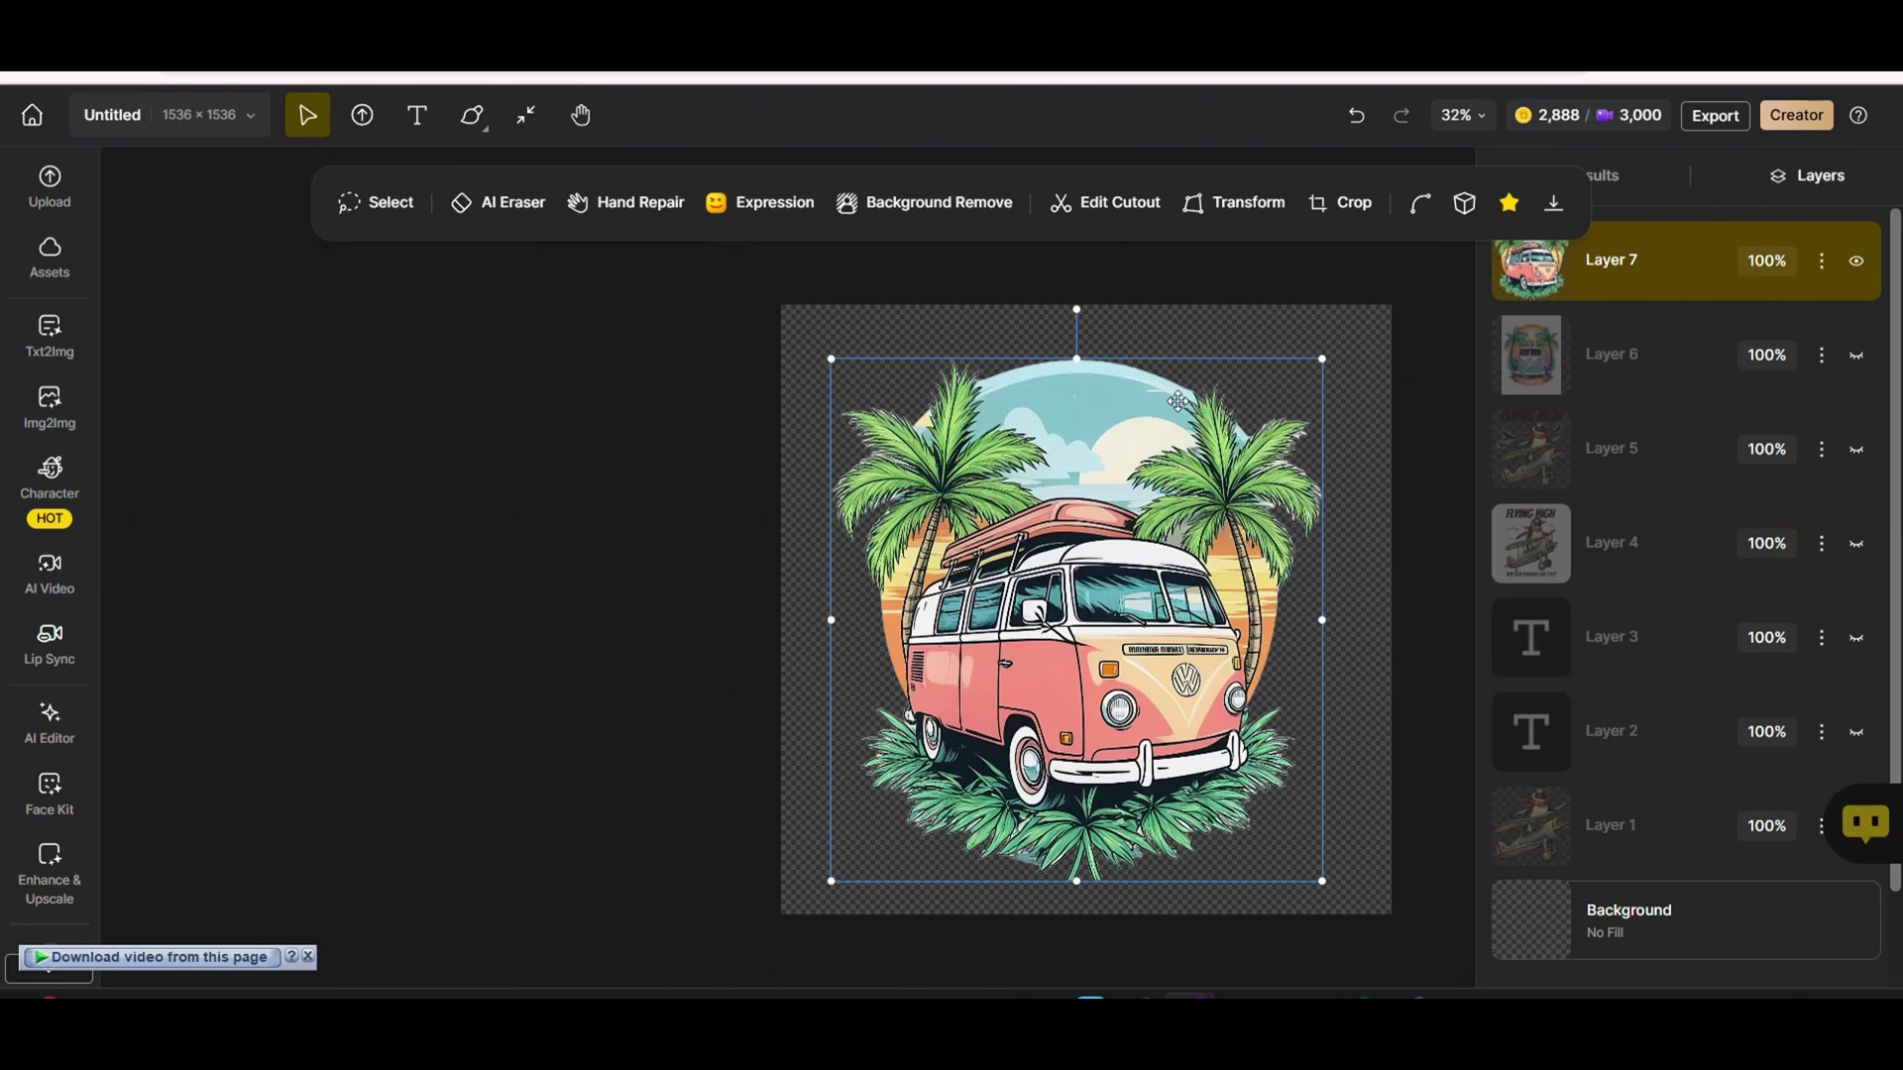
Add the title "Summer" in the Bangers font at size 180 and place it above the van design.
{"action": "key", "text": "t"}
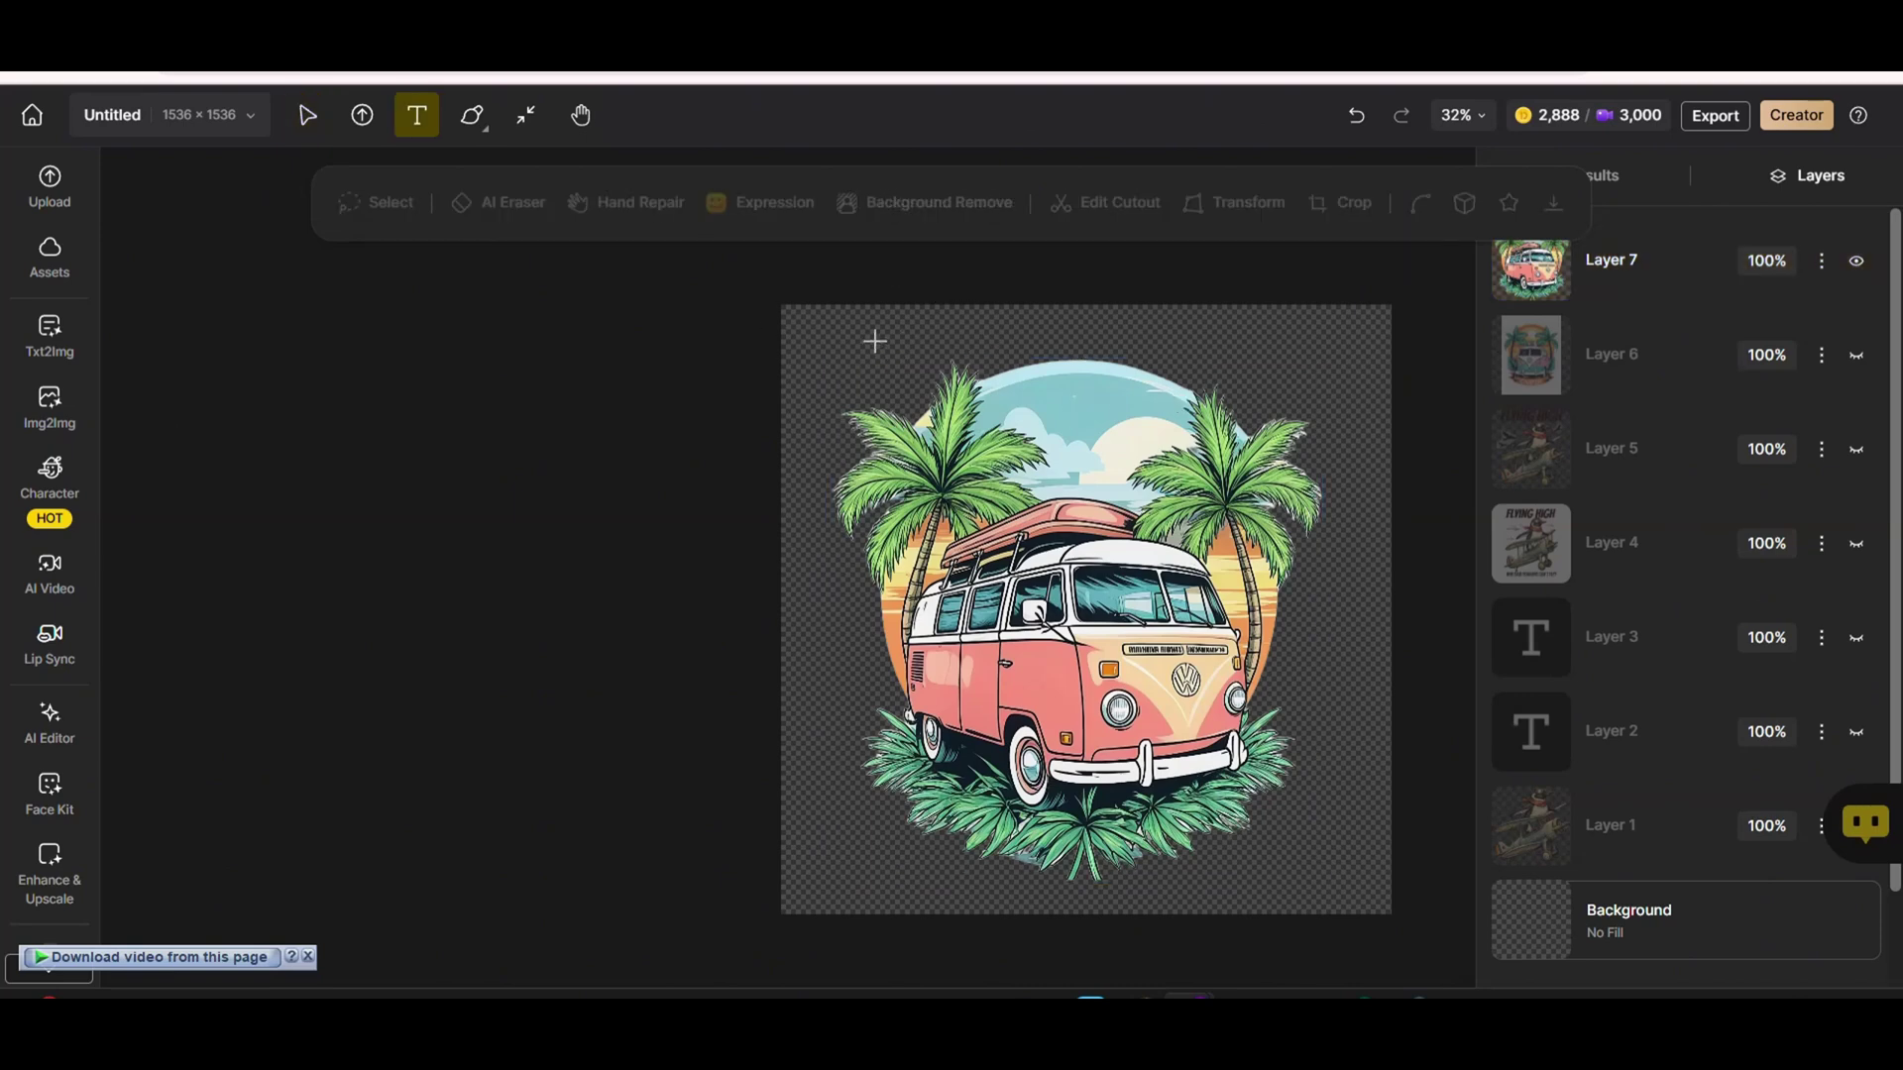
{"action": "left_click", "coordinate": [961, 349]}
{"action": "type", "text": "Summer"}
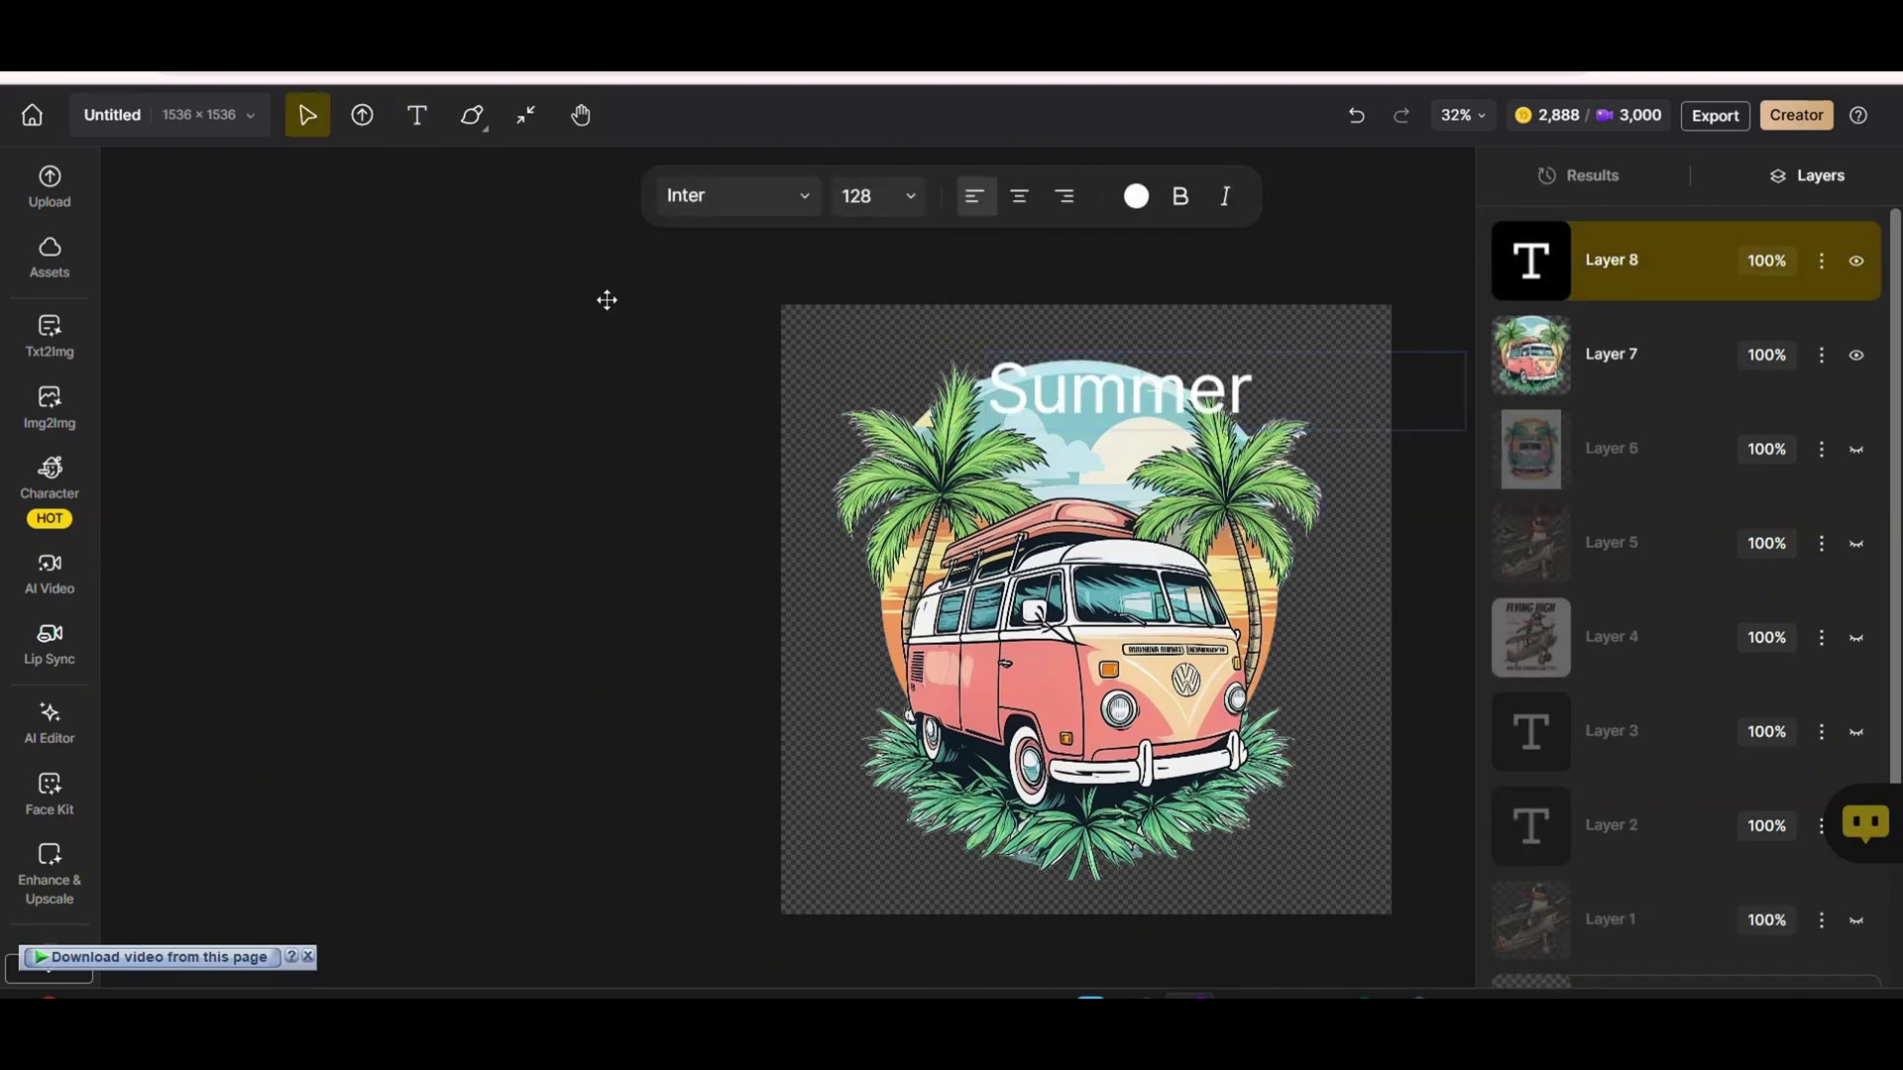
{"action": "left_click", "coordinate": [800, 213]}
{"action": "left_click", "coordinate": [774, 244]}
{"action": "left_click_drag", "start_coordinate": [1127, 356], "coordinate": [1173, 353]}
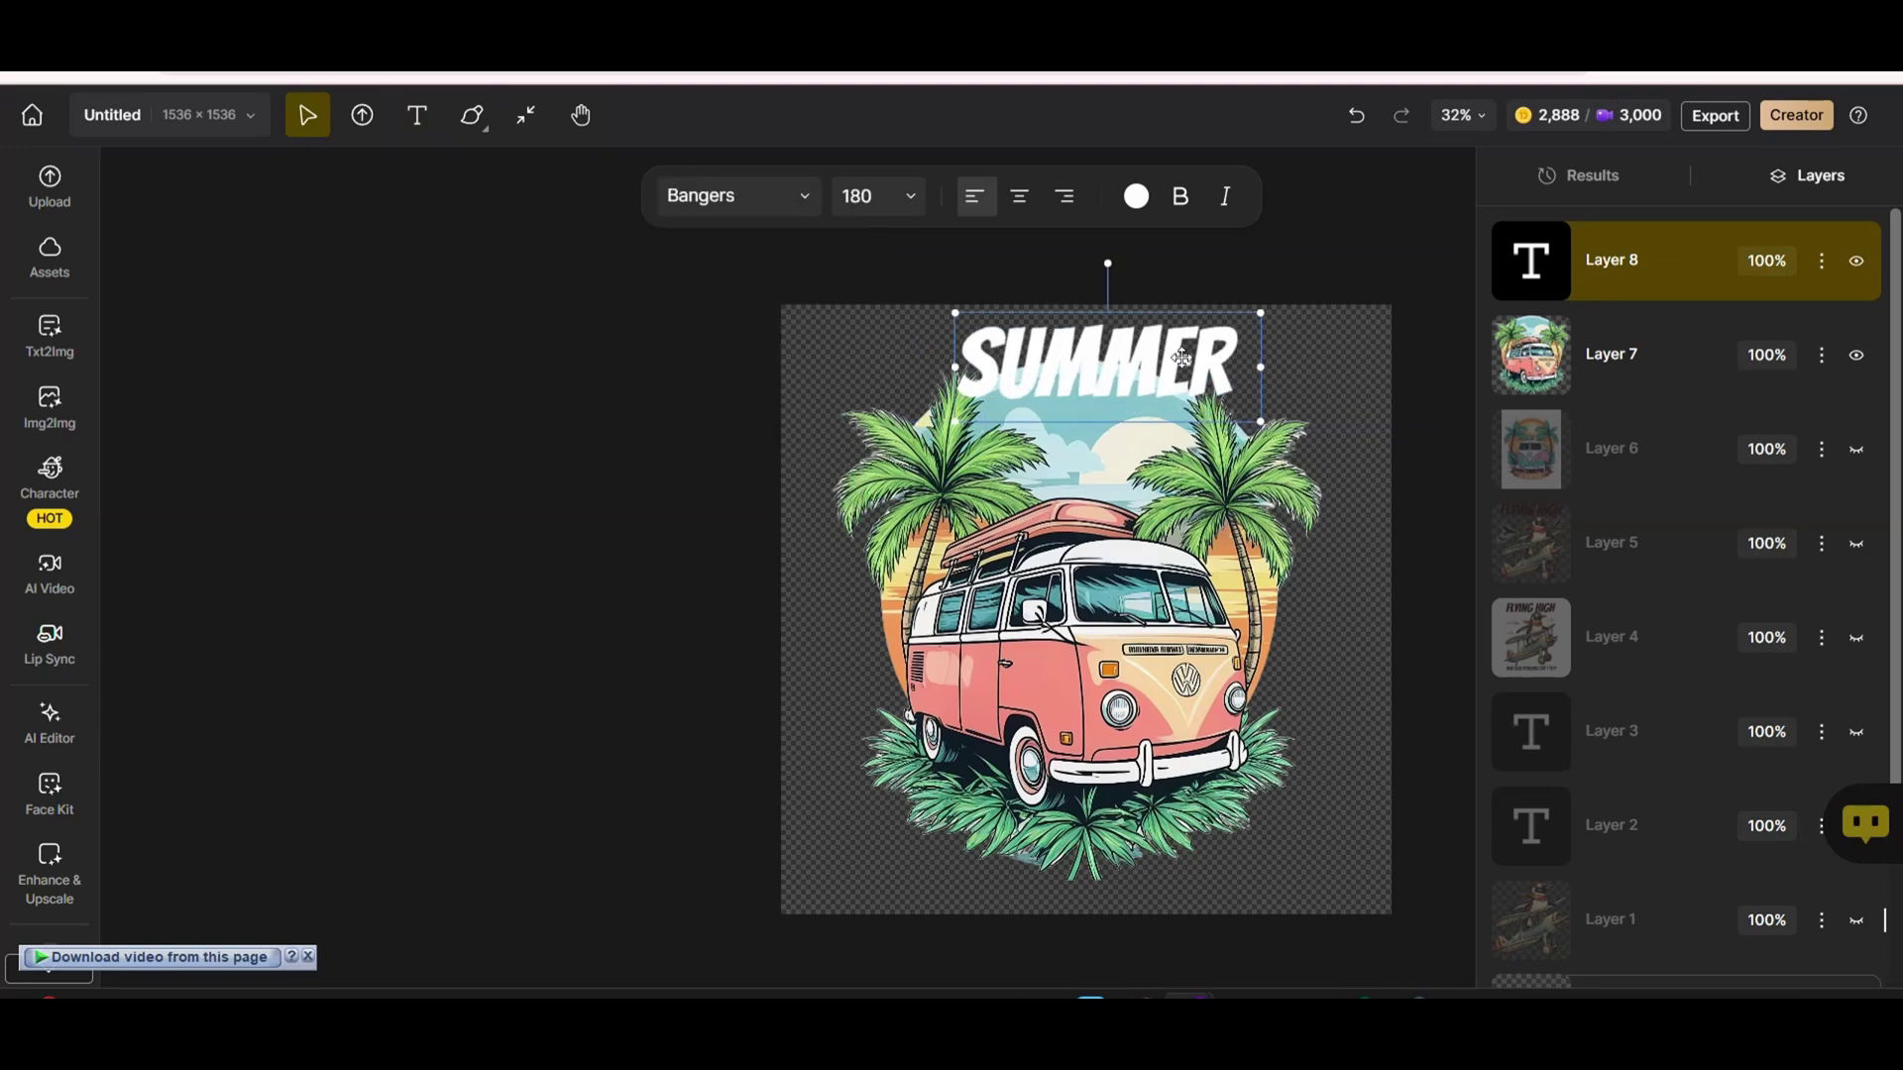
Color the title pink F48E7F, sampled from the van's body, and nudge the title slightly upward.
{"action": "left_click", "coordinate": [1135, 196]}
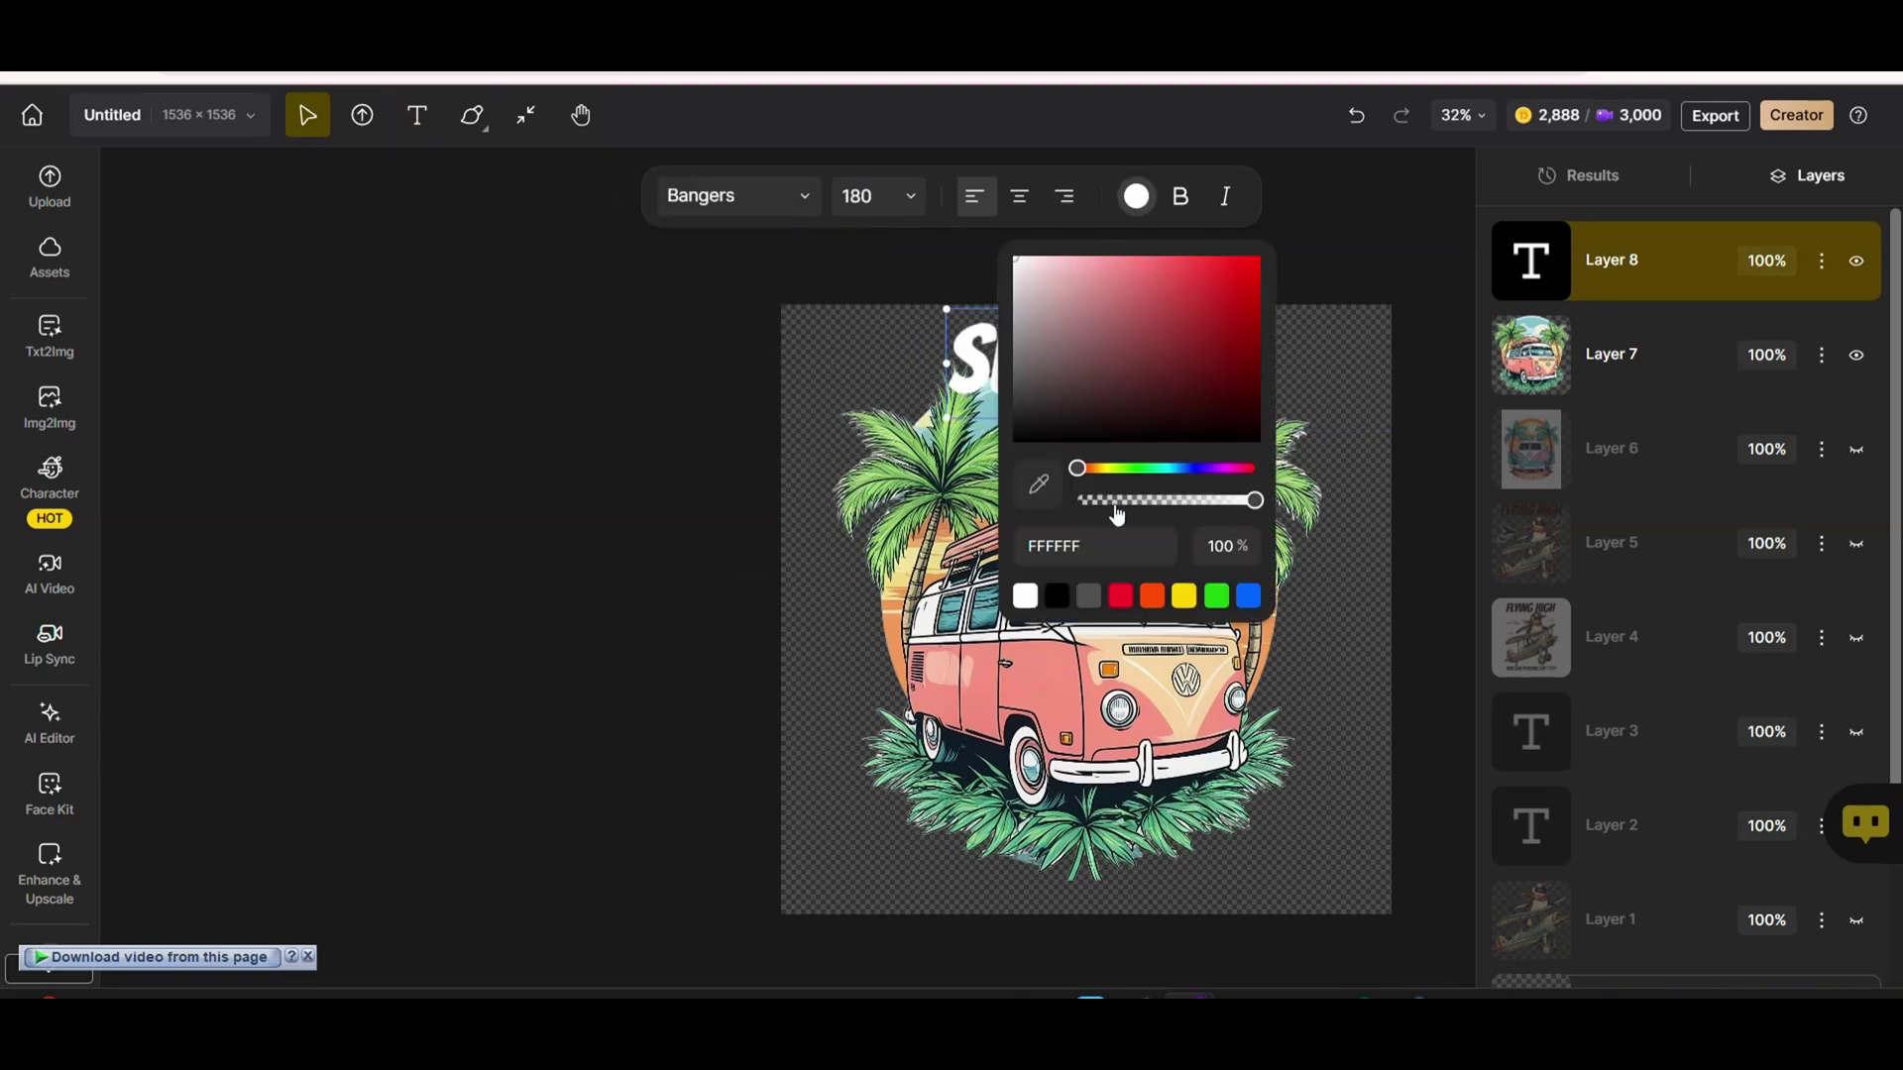
{"action": "left_click", "coordinate": [1038, 485]}
{"action": "left_click", "coordinate": [942, 677]}
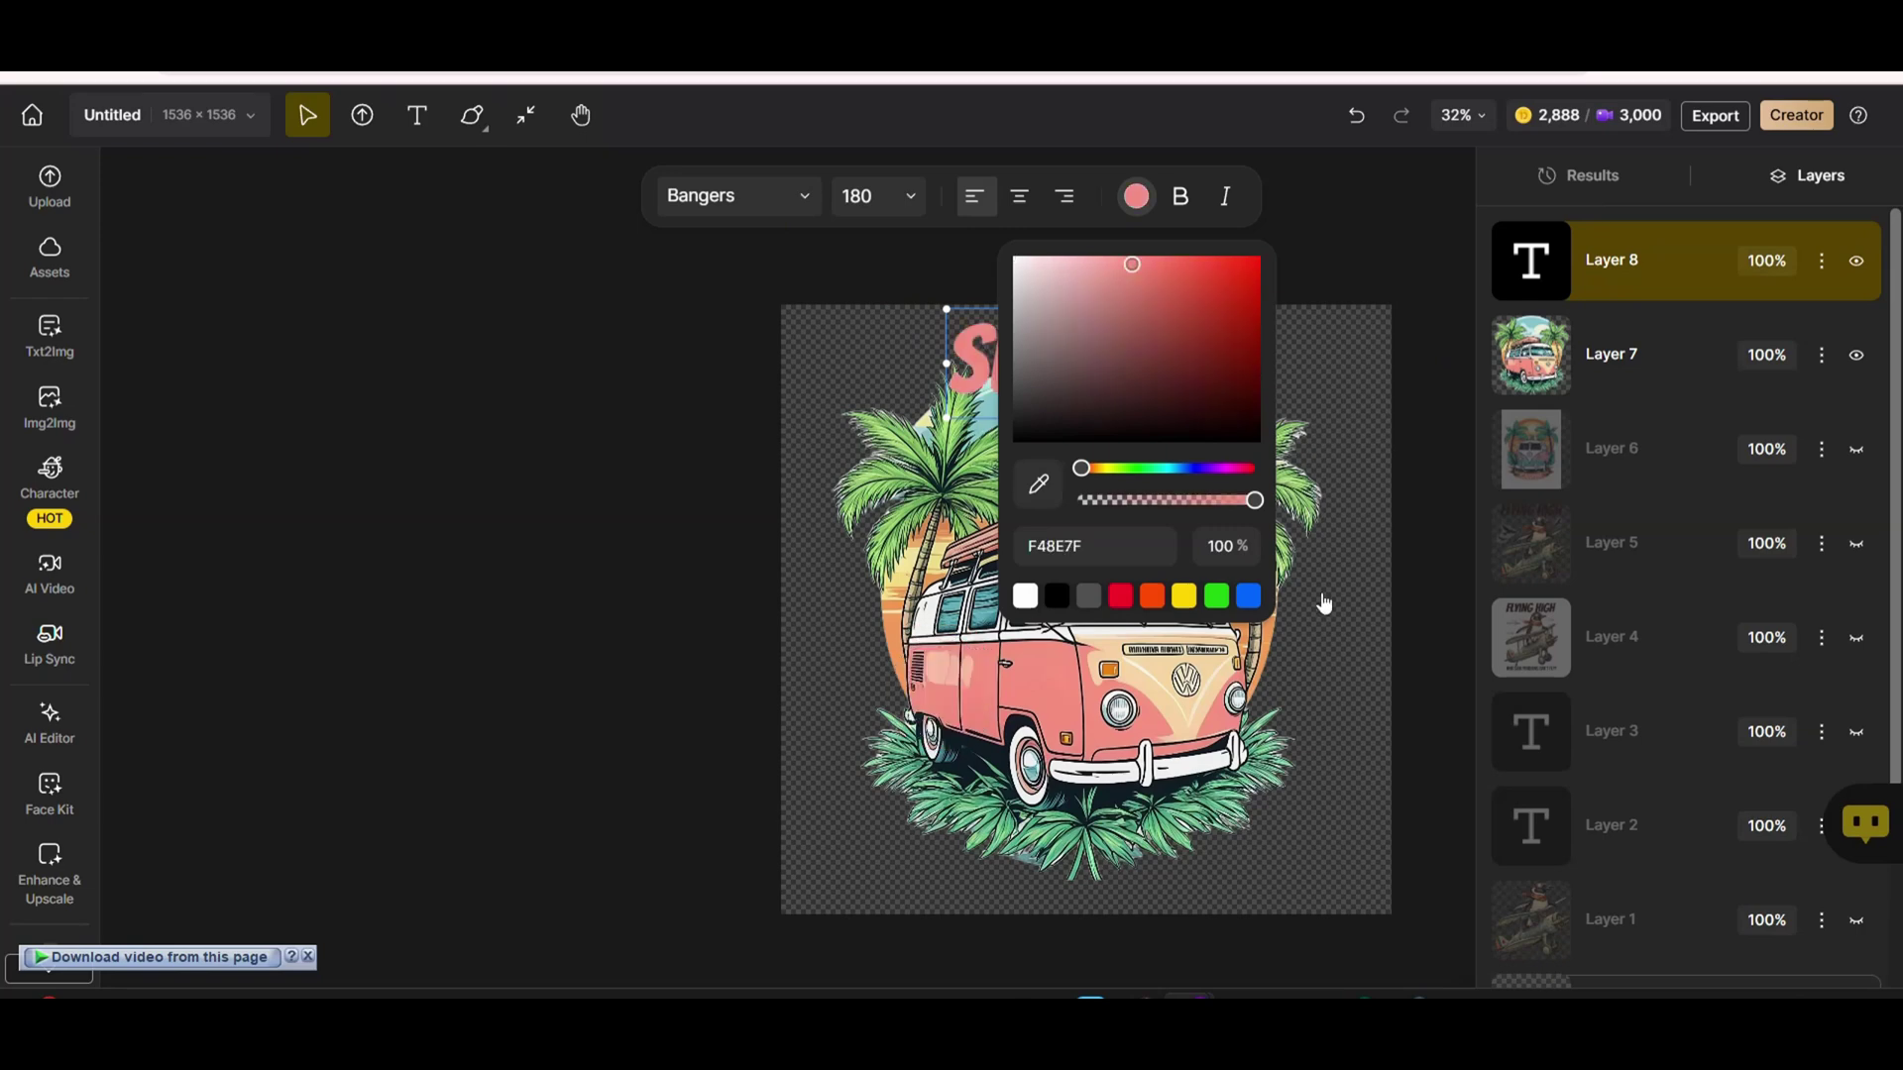
{"action": "left_click", "coordinate": [1325, 600]}
{"action": "left_click", "coordinate": [1142, 332]}
{"action": "mouse_move", "coordinate": [1142, 332]}
{"action": "left_mouse_down"}
{"action": "mouse_move", "coordinate": [1085, 322]}
{"action": "mouse_move", "coordinate": [1147, 321]}
{"action": "left_mouse_up"}
{"action": "left_click", "coordinate": [1295, 357]}
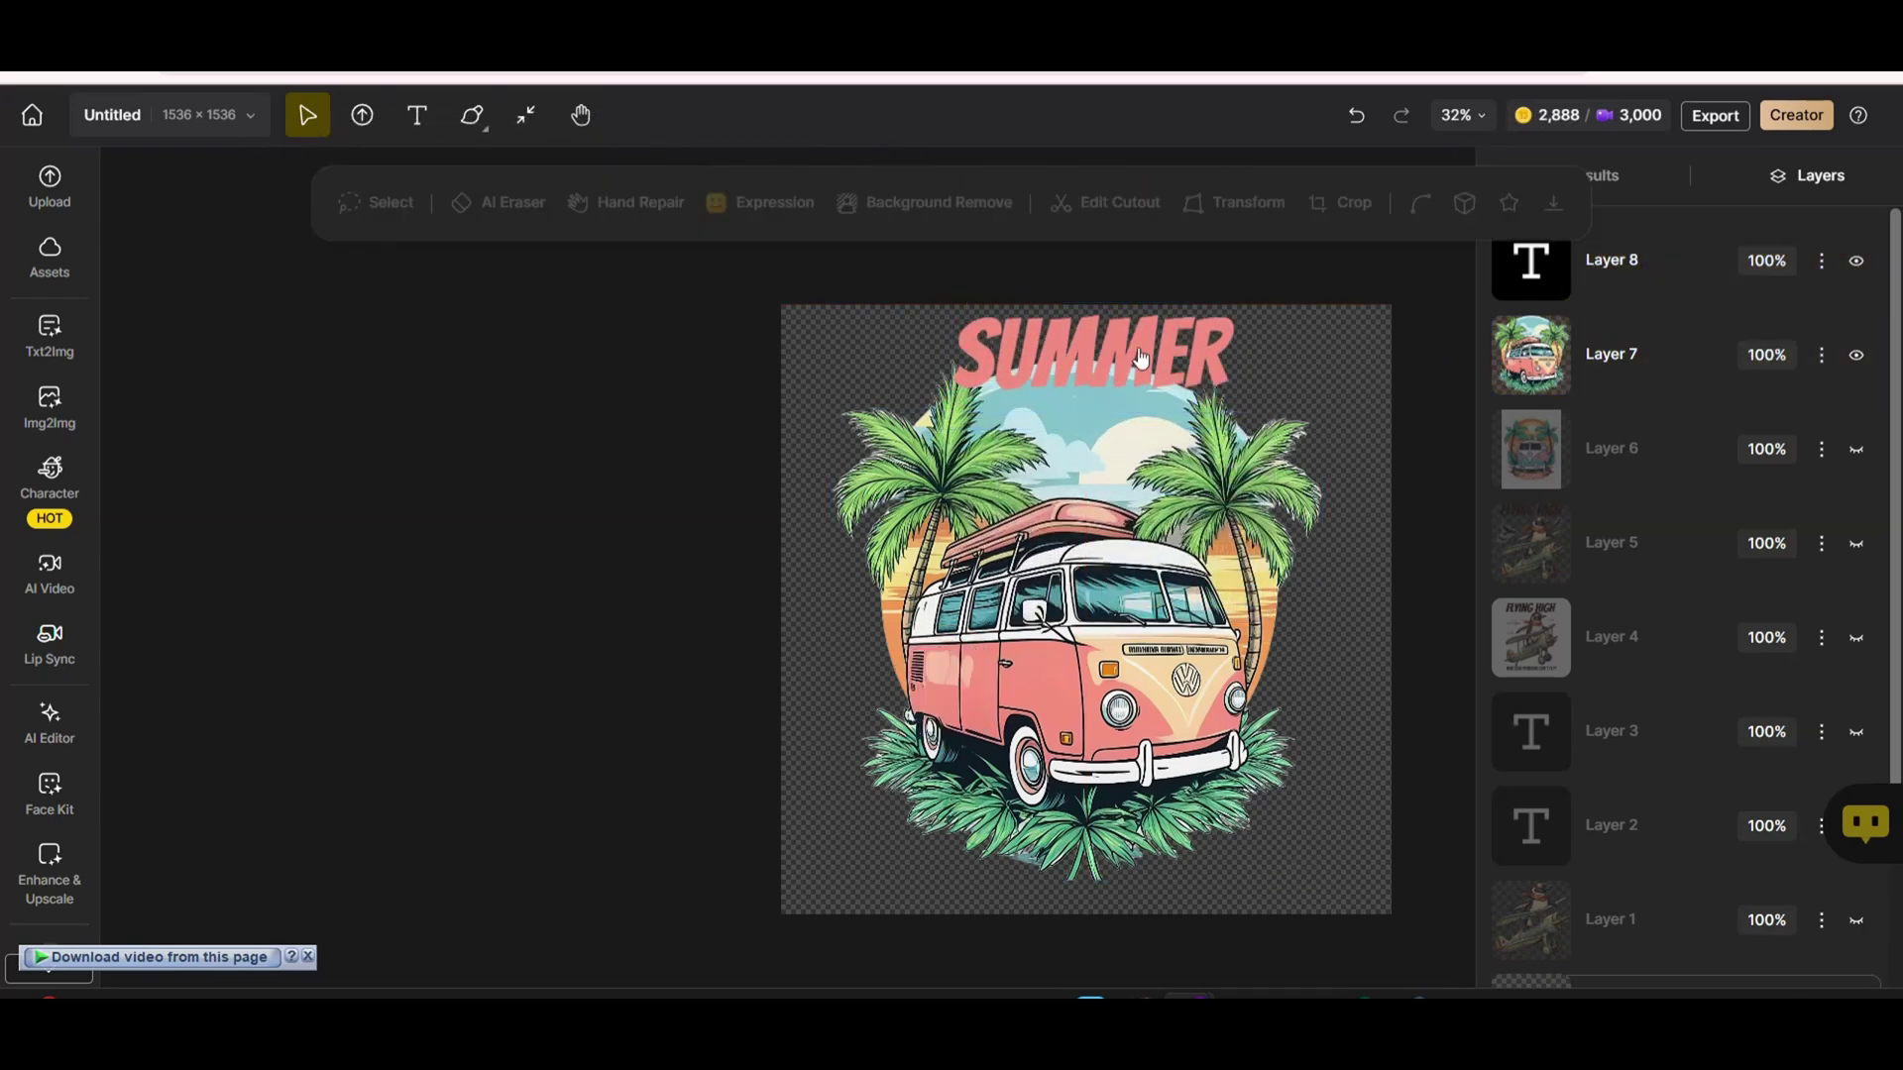
Duplicate the "SUMMER" title layer and nudge the copy slightly to the left.
{"action": "left_click", "coordinate": [1216, 357]}
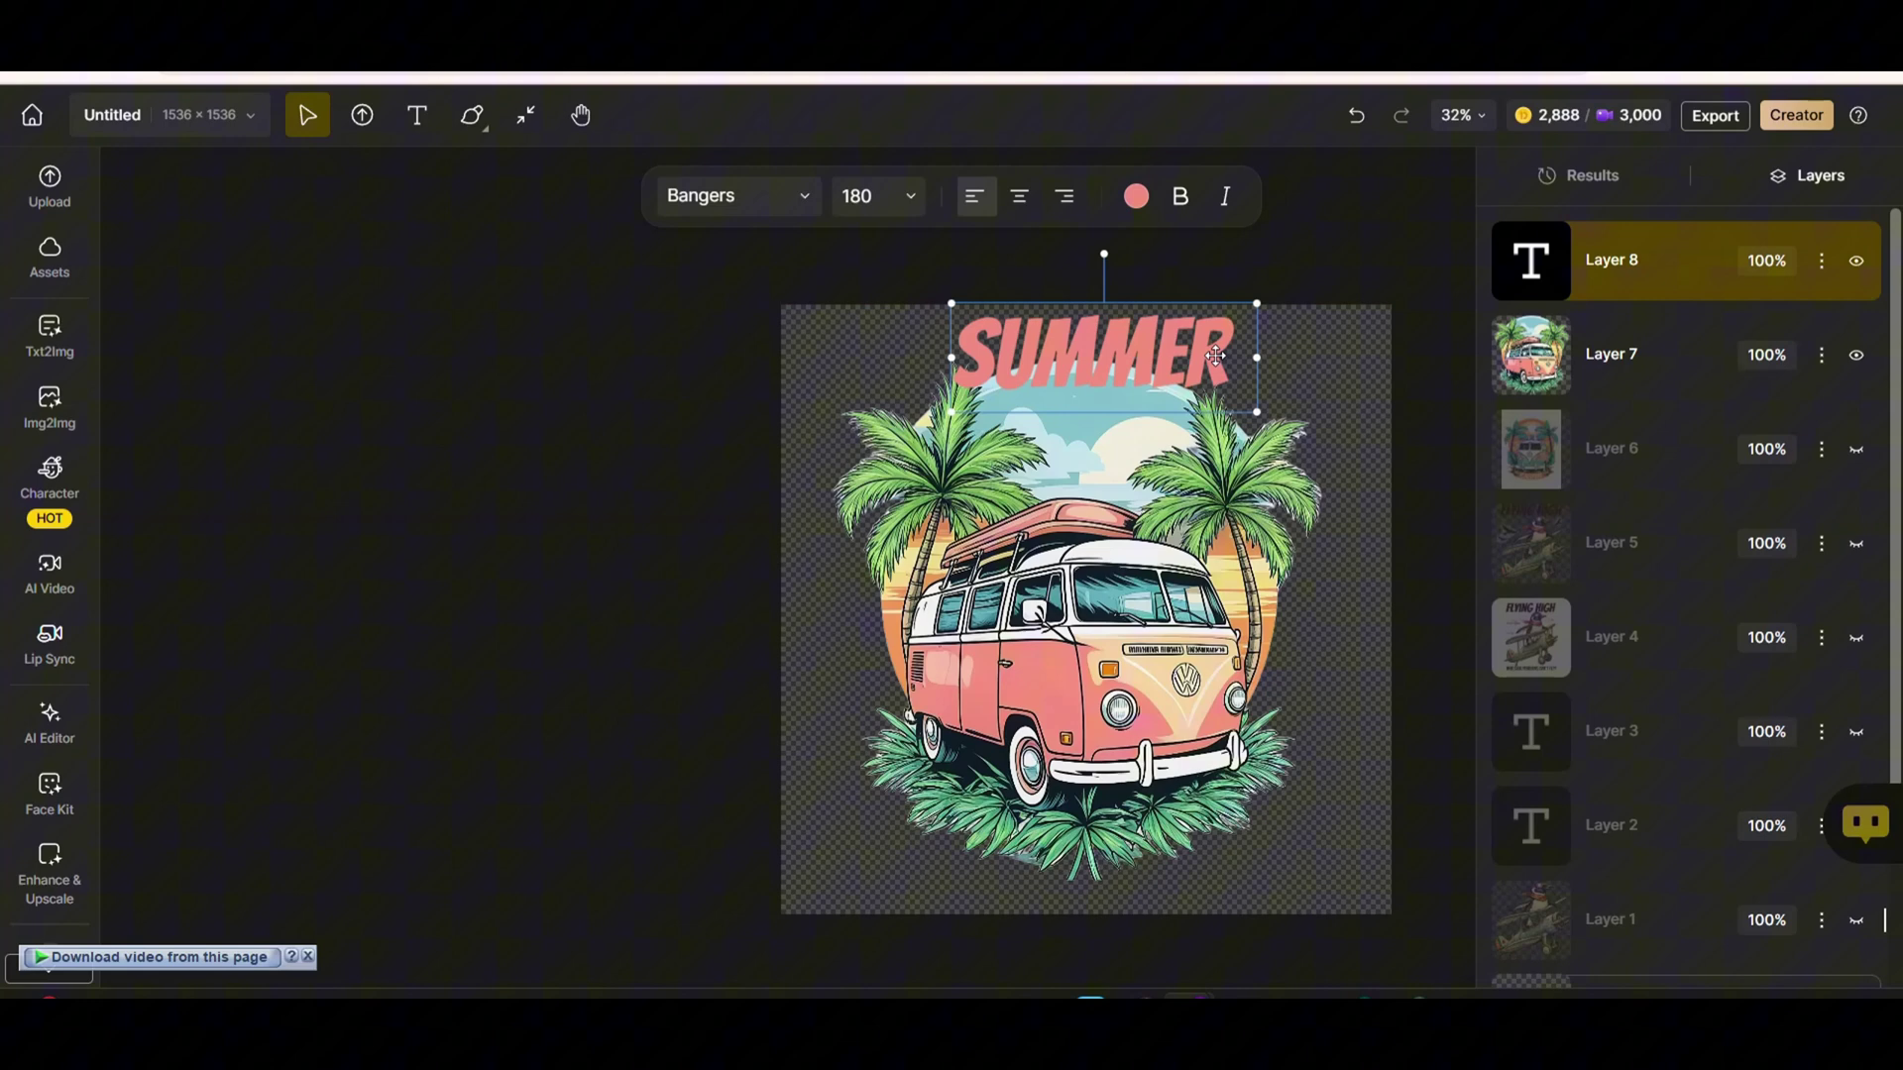
{"action": "left_click", "coordinate": [1821, 261]}
{"action": "left_click", "coordinate": [1734, 297]}
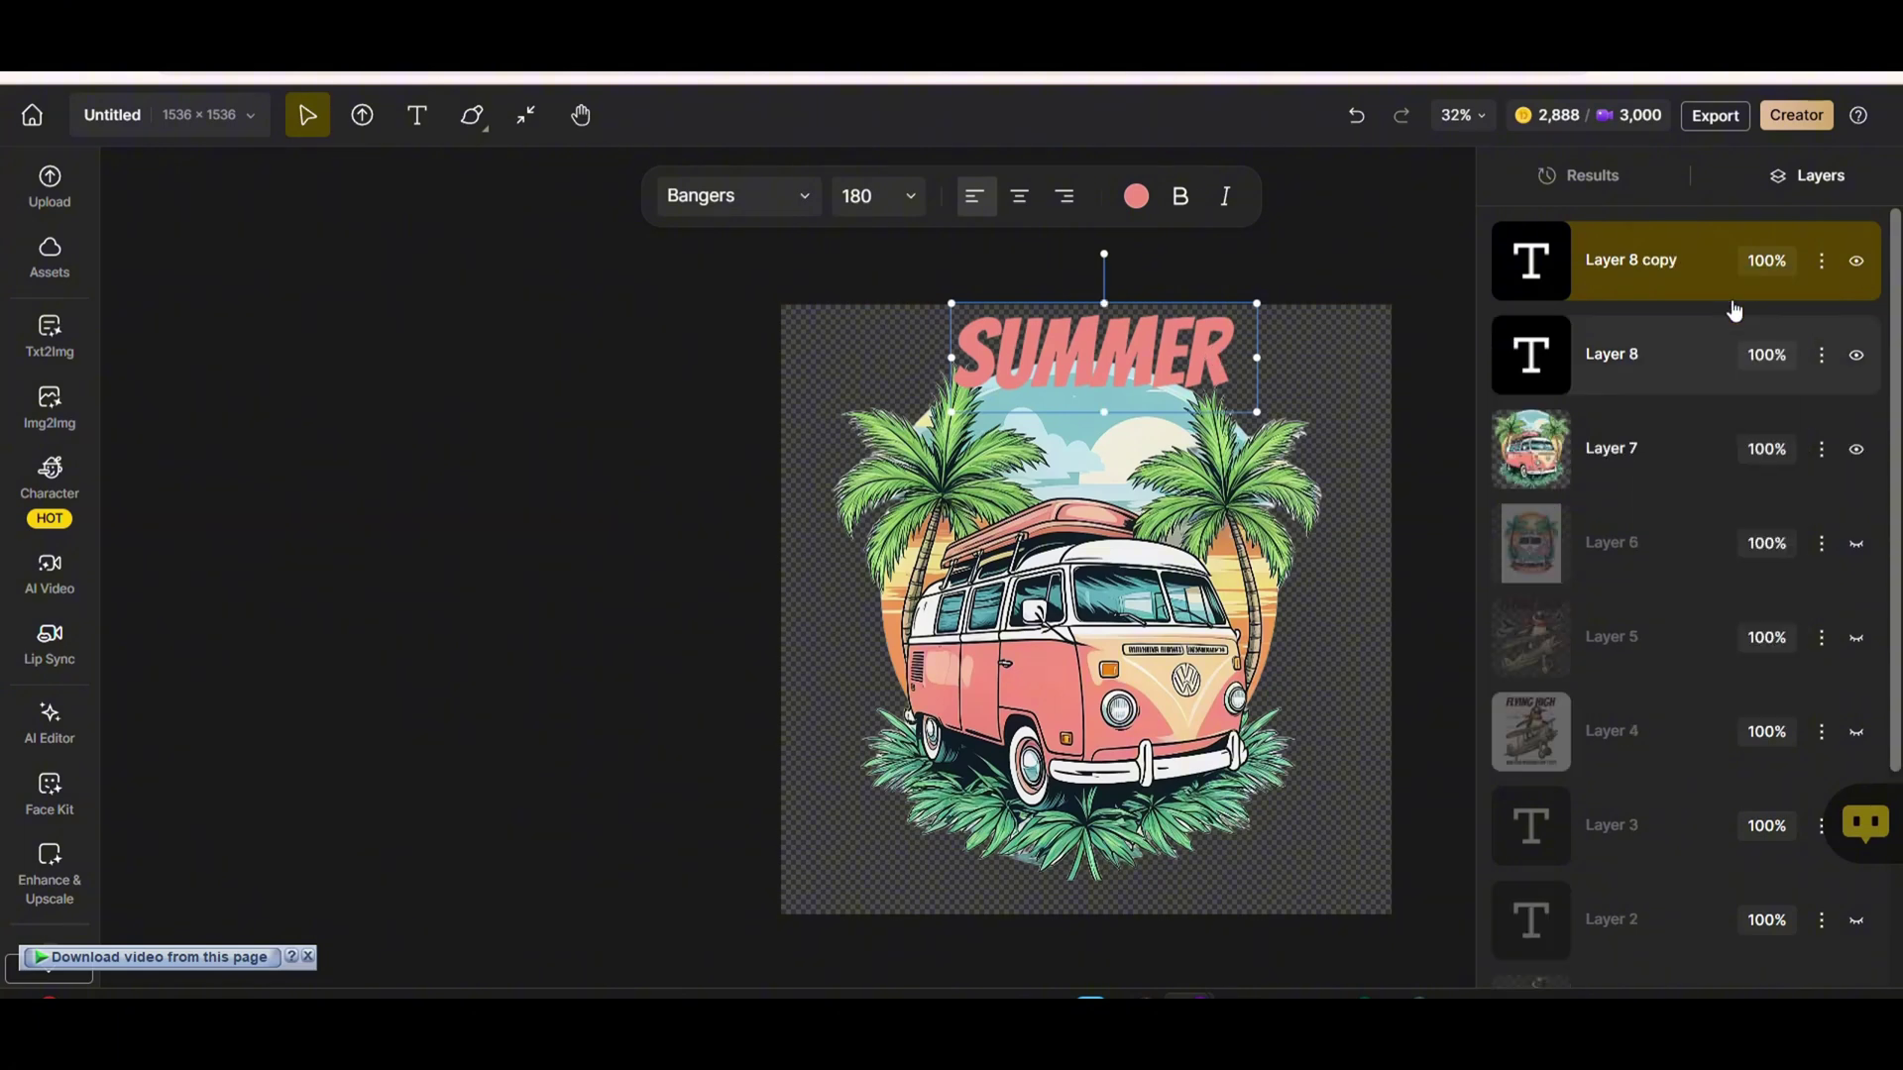
{"action": "left_click", "coordinate": [1677, 357]}
{"action": "left_click_drag", "start_coordinate": [1219, 377], "coordinate": [1215, 370]}
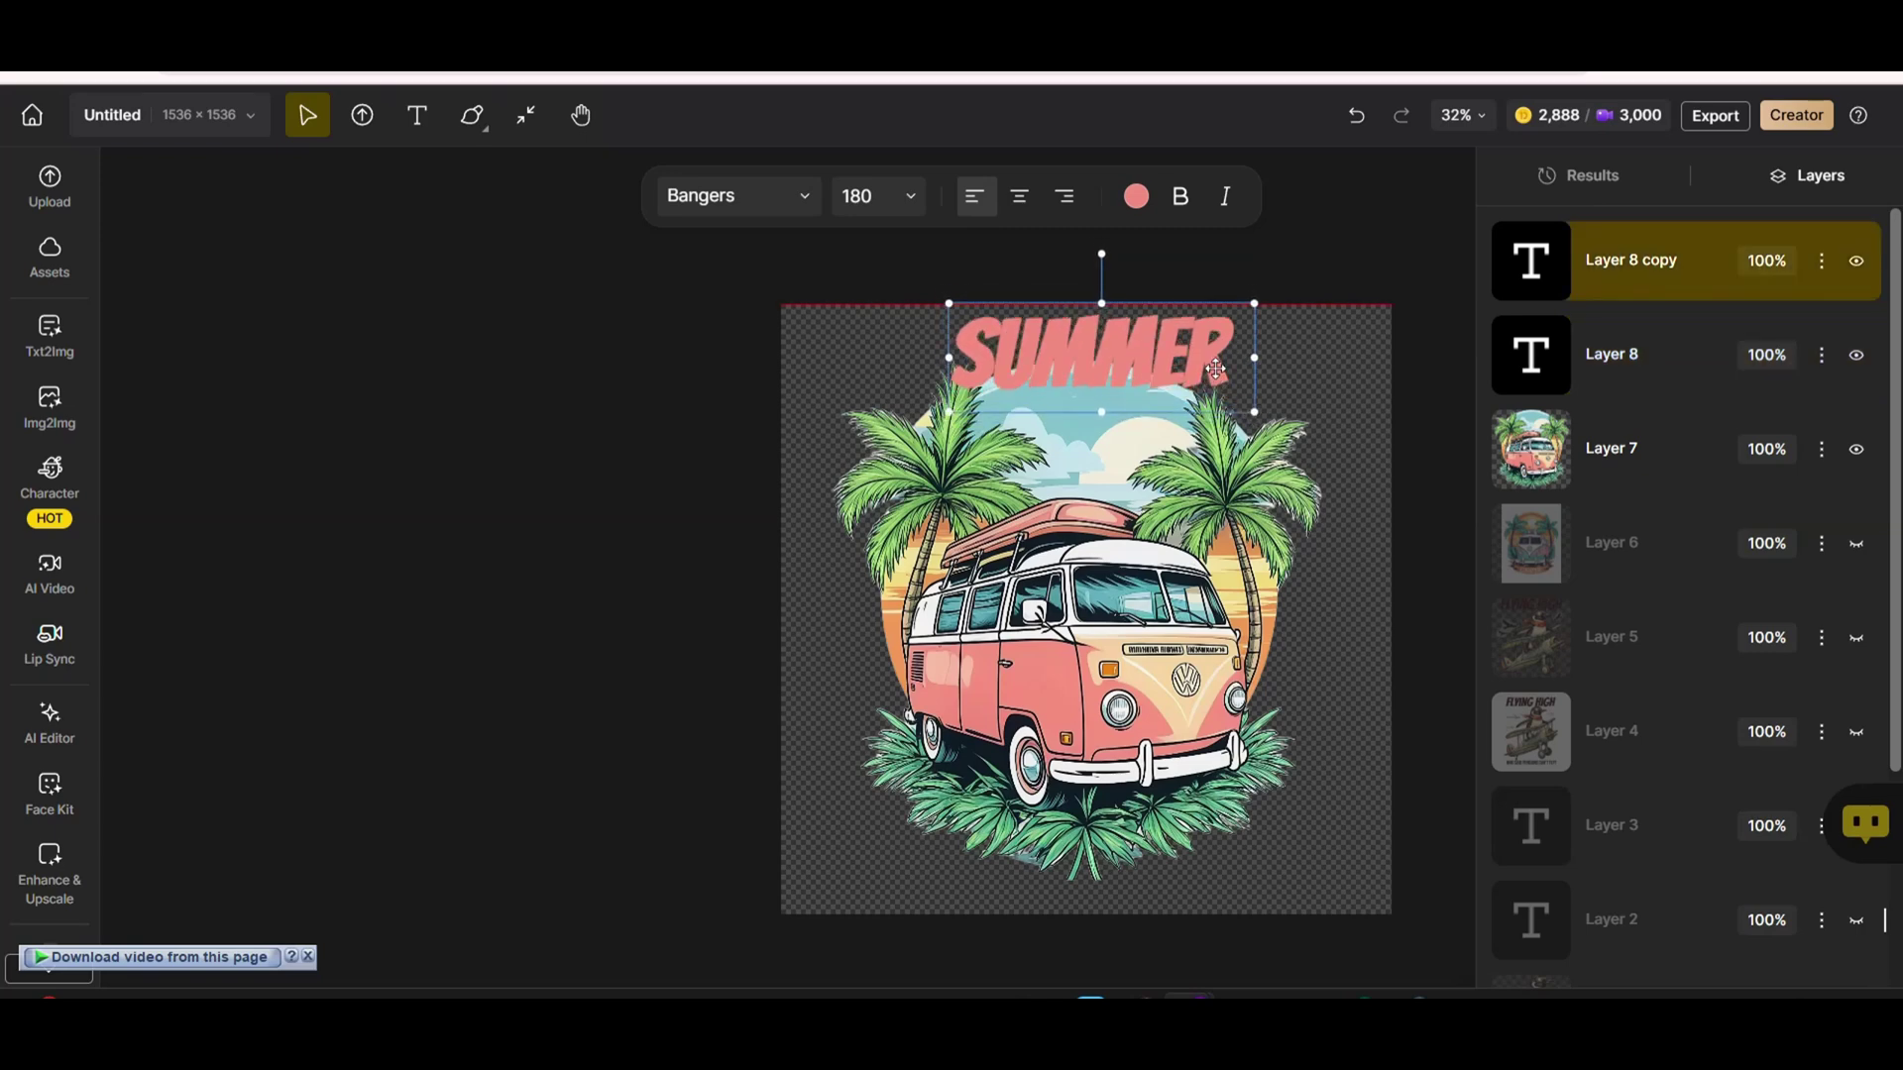
Hide the title's copy and change the original "SUMMER" text to black 000000.
{"action": "left_click", "coordinate": [1855, 262]}
{"action": "left_click", "coordinate": [1682, 358]}
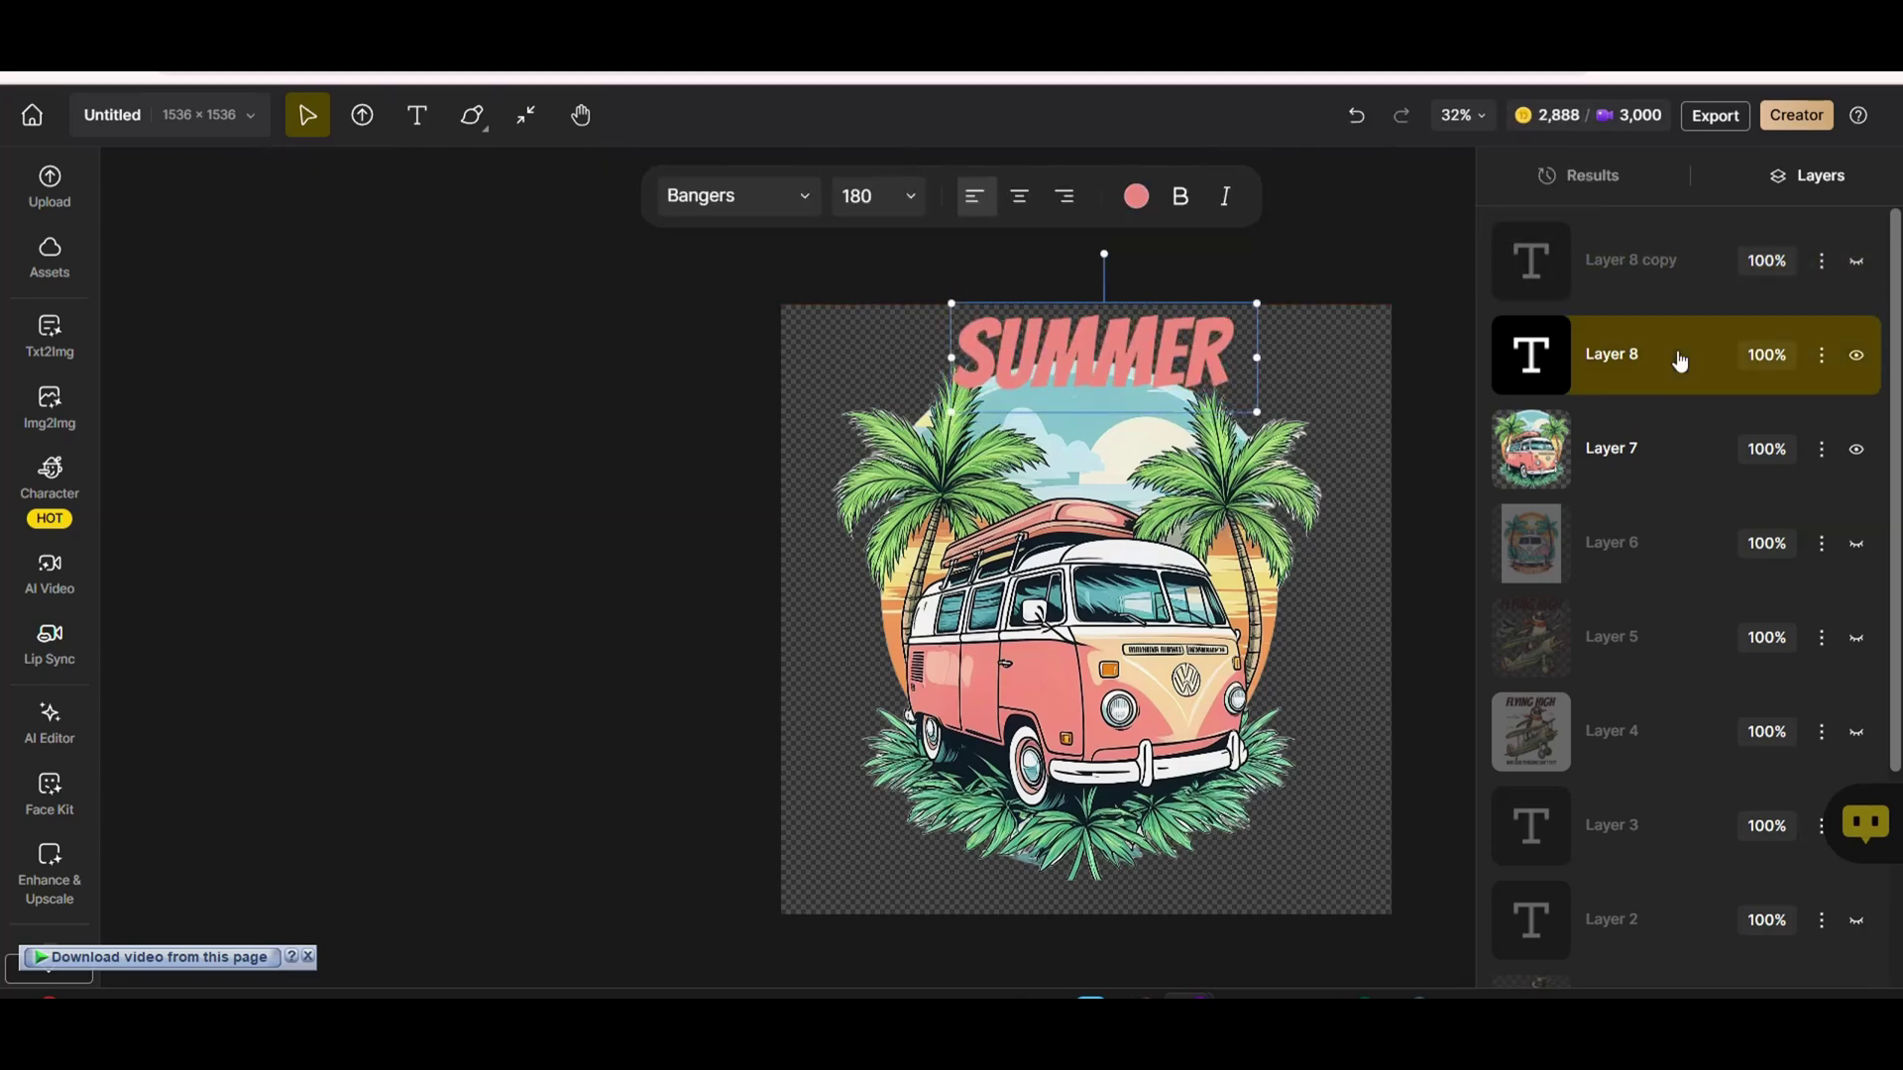
{"action": "left_click", "coordinate": [1136, 195]}
{"action": "left_click", "coordinate": [1056, 596]}
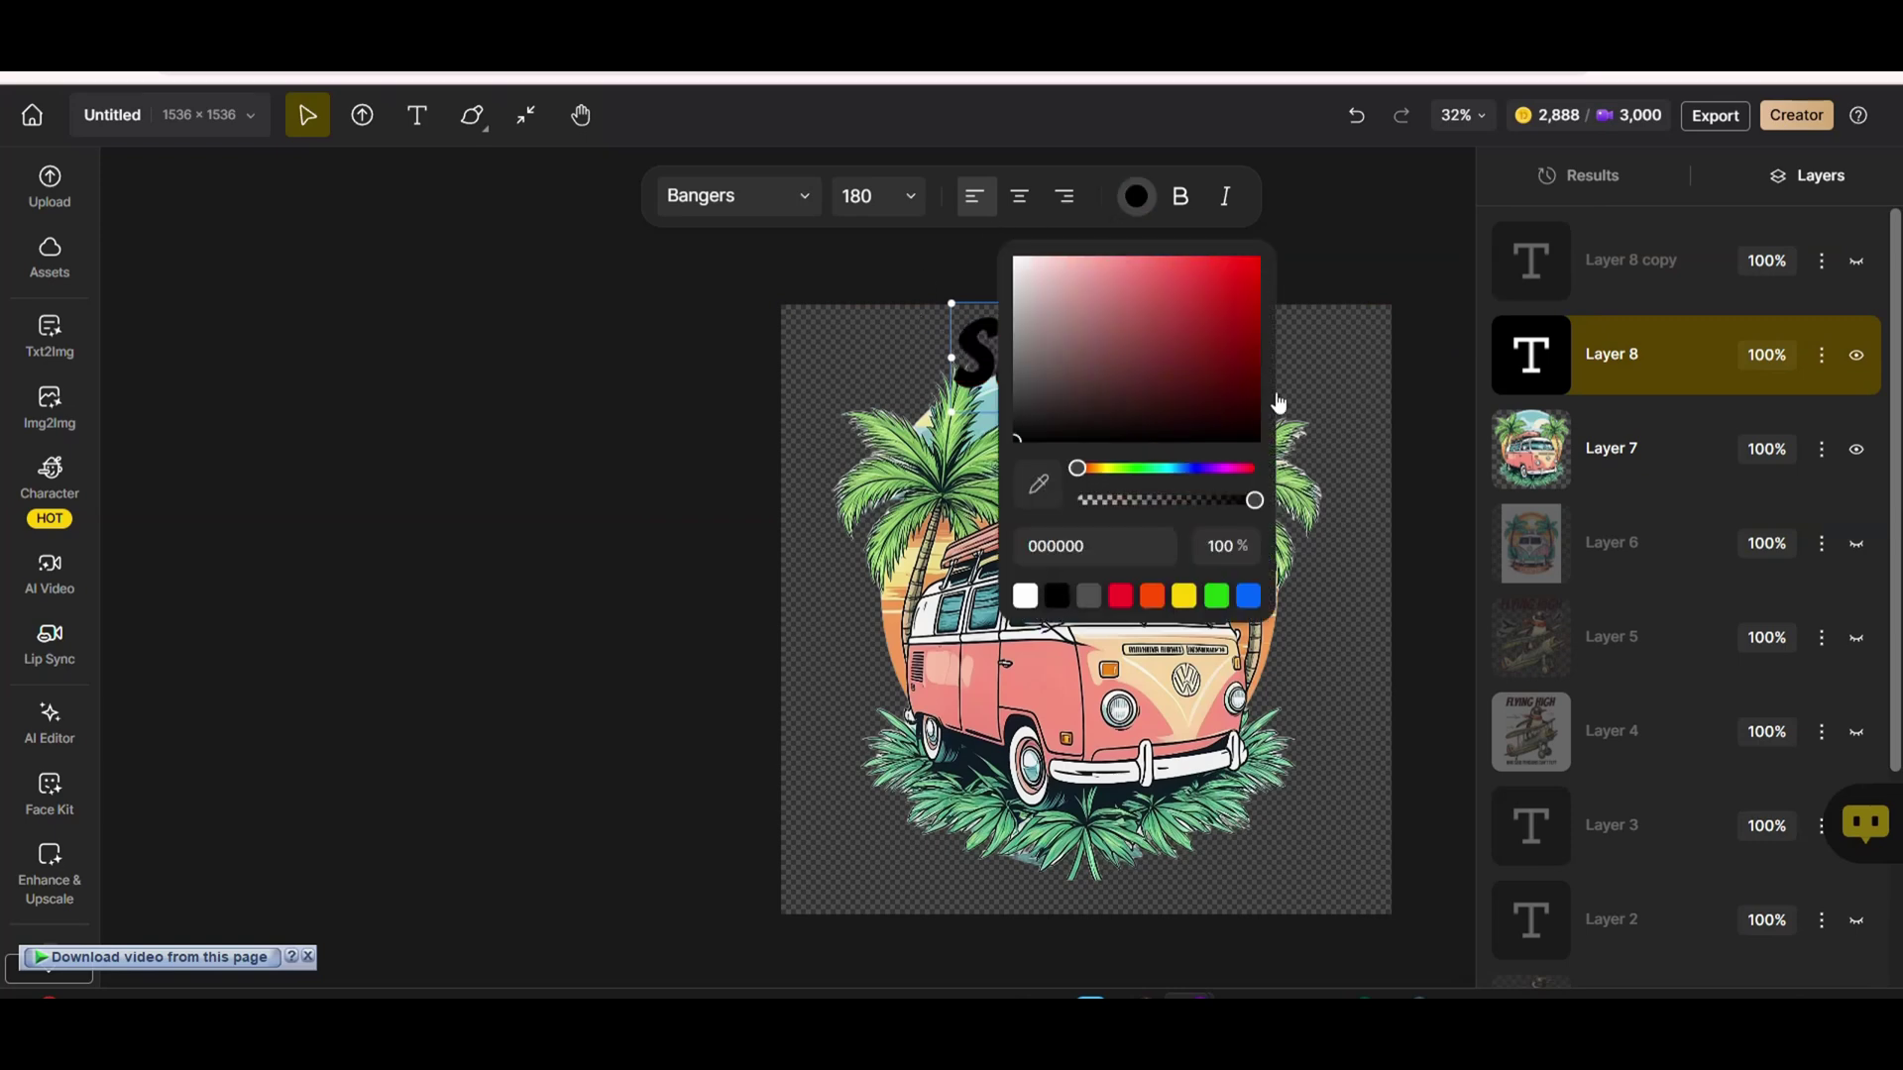
{"action": "left_click", "coordinate": [1296, 389]}
{"action": "left_click", "coordinate": [1338, 349]}
{"action": "left_click", "coordinate": [1576, 382]}
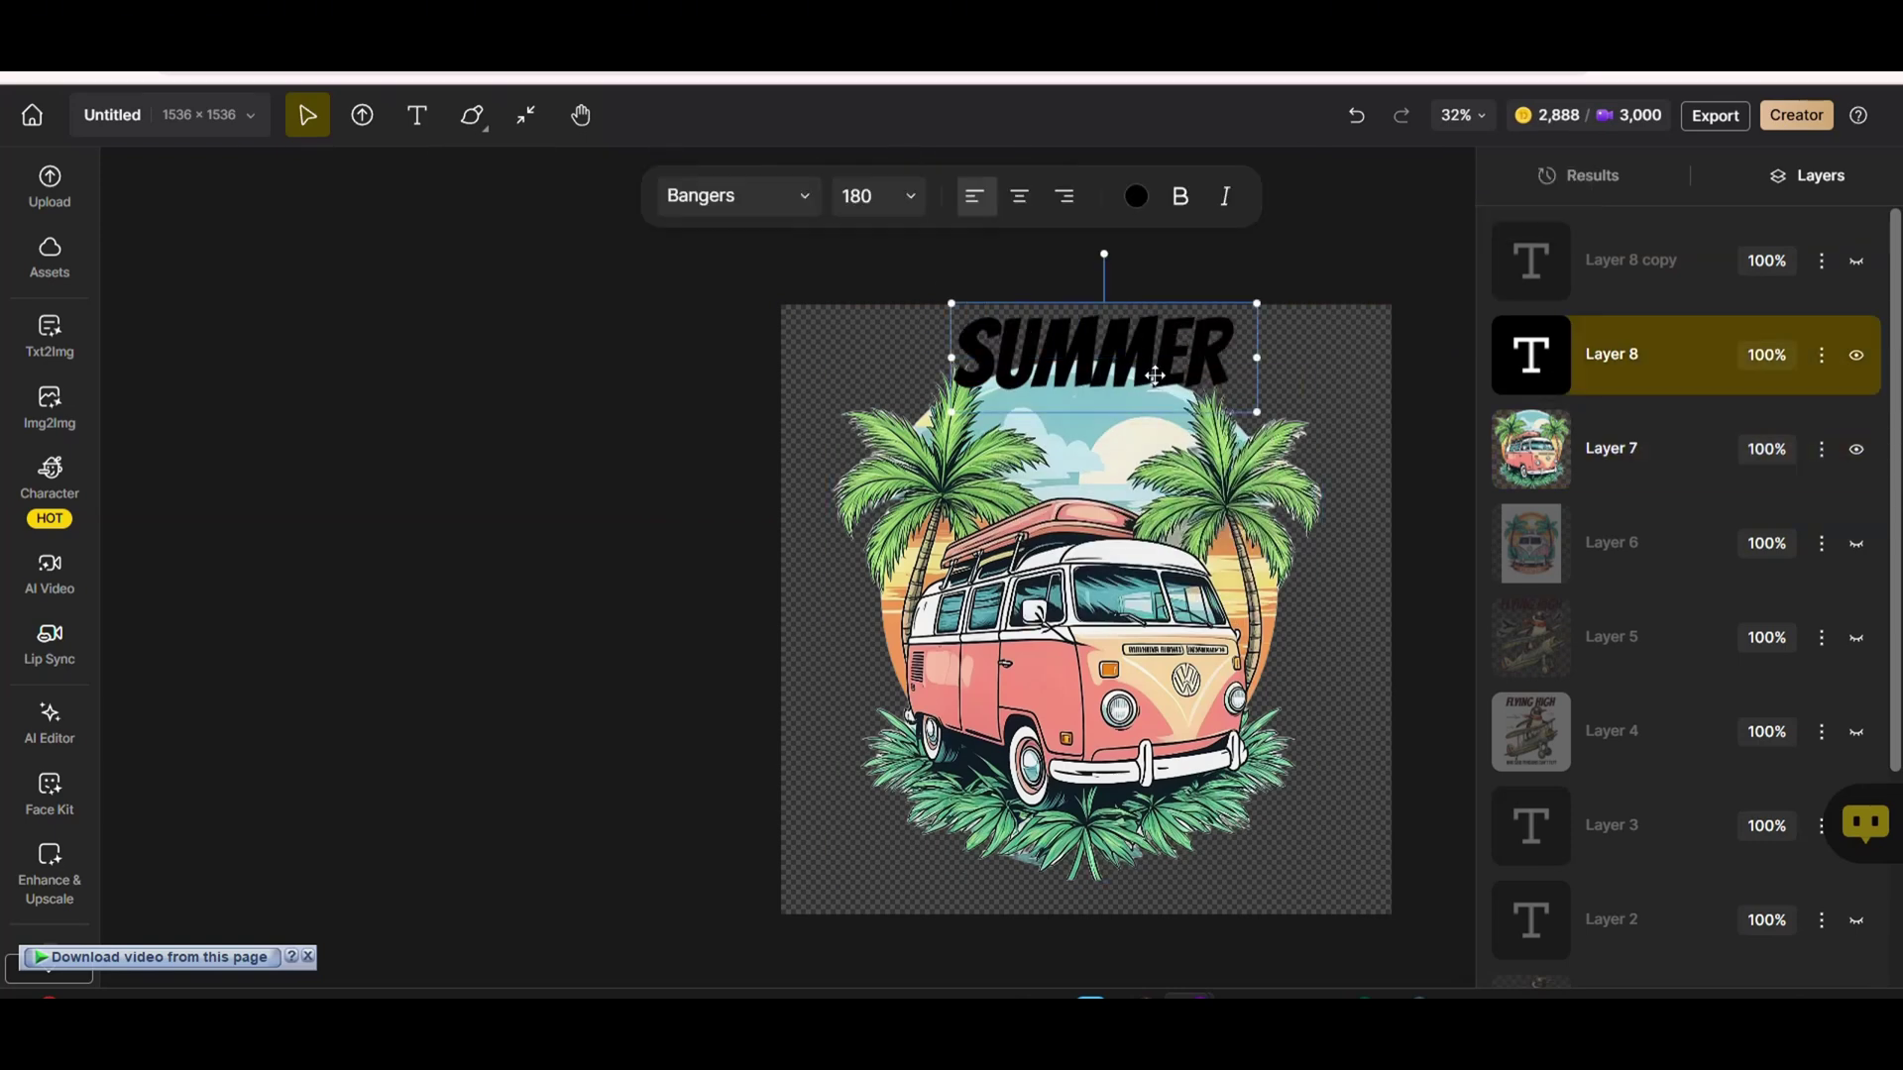
Offset the black title slightly downward and show the pink copy over it to form a drop shadow.
{"action": "left_click_drag", "start_coordinate": [1149, 370], "coordinate": [1151, 376]}
{"action": "left_click", "coordinate": [1855, 261]}
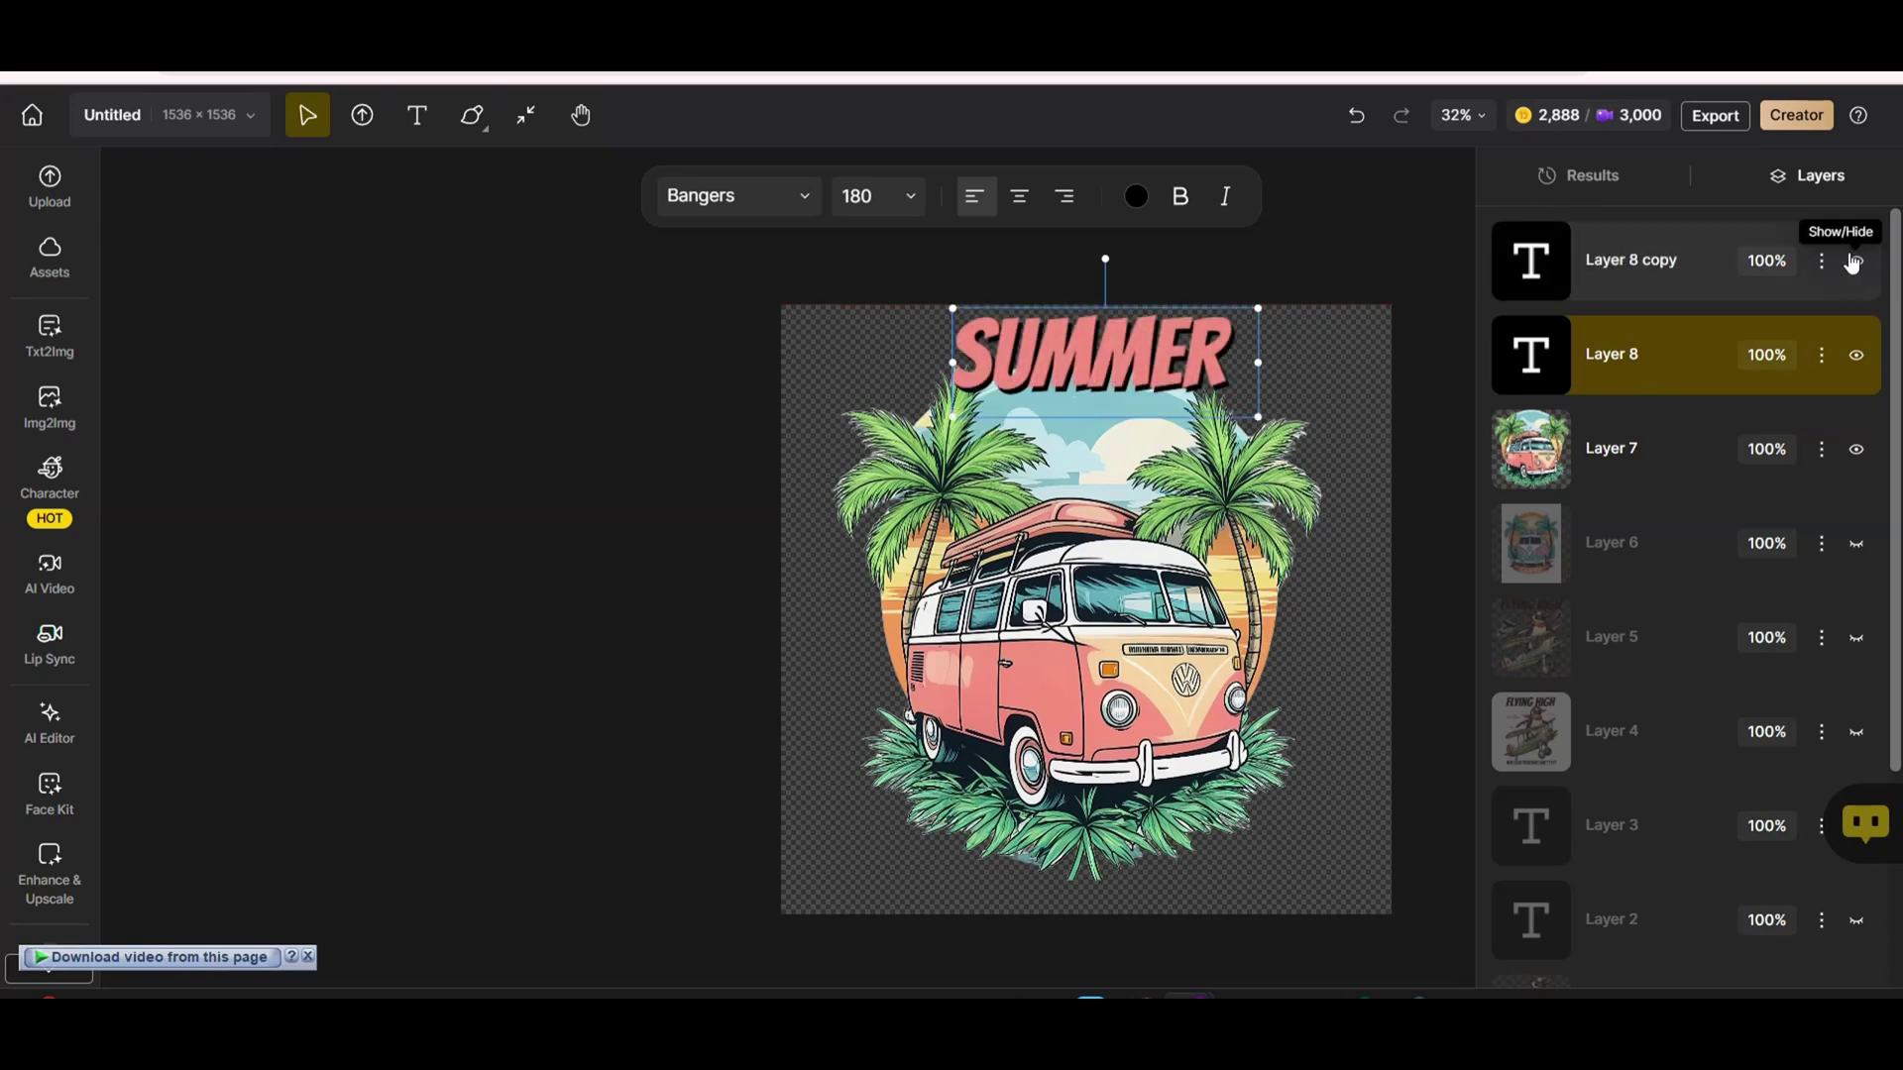
{"action": "left_click", "coordinate": [1373, 265]}
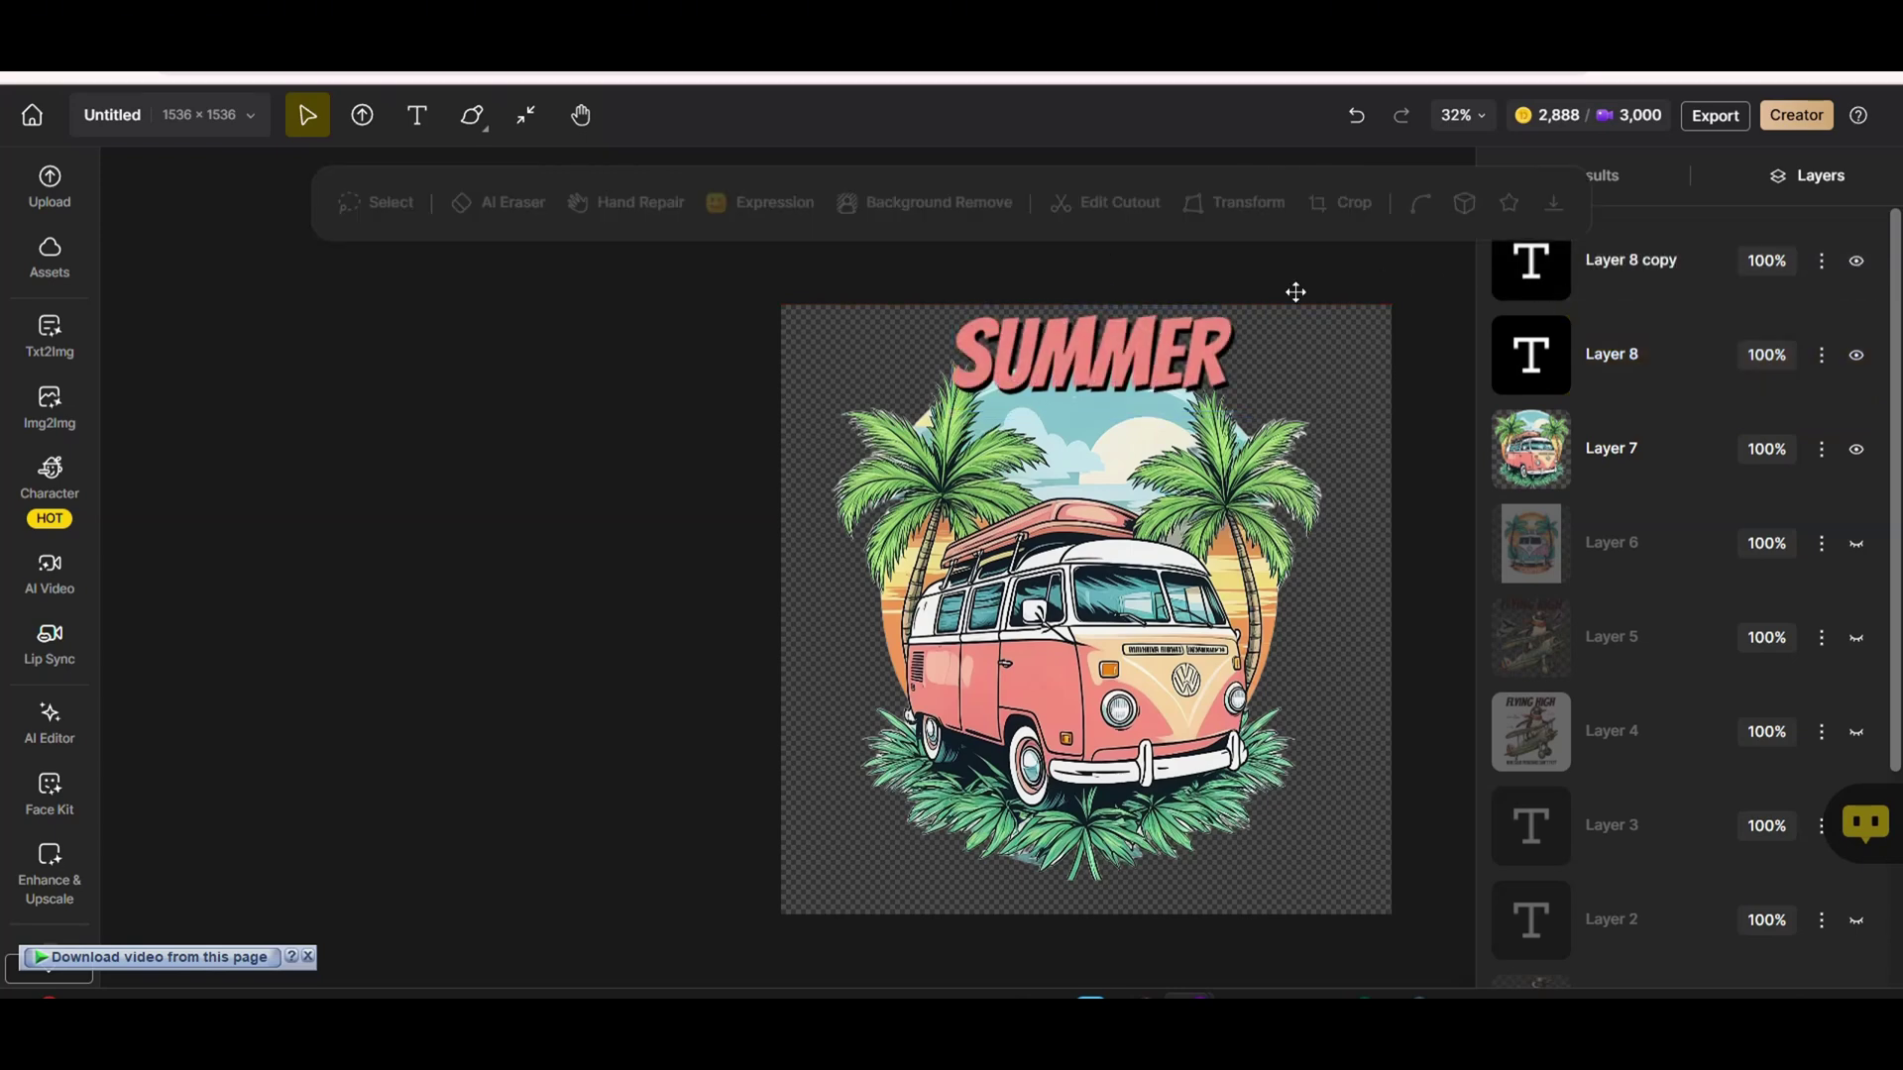
Select both "SUMMER" title layers and move them together slightly down and to the left.
{"action": "left_click", "coordinate": [1703, 282]}
{"action": "left_click", "coordinate": [1695, 349], "text": "shift"}
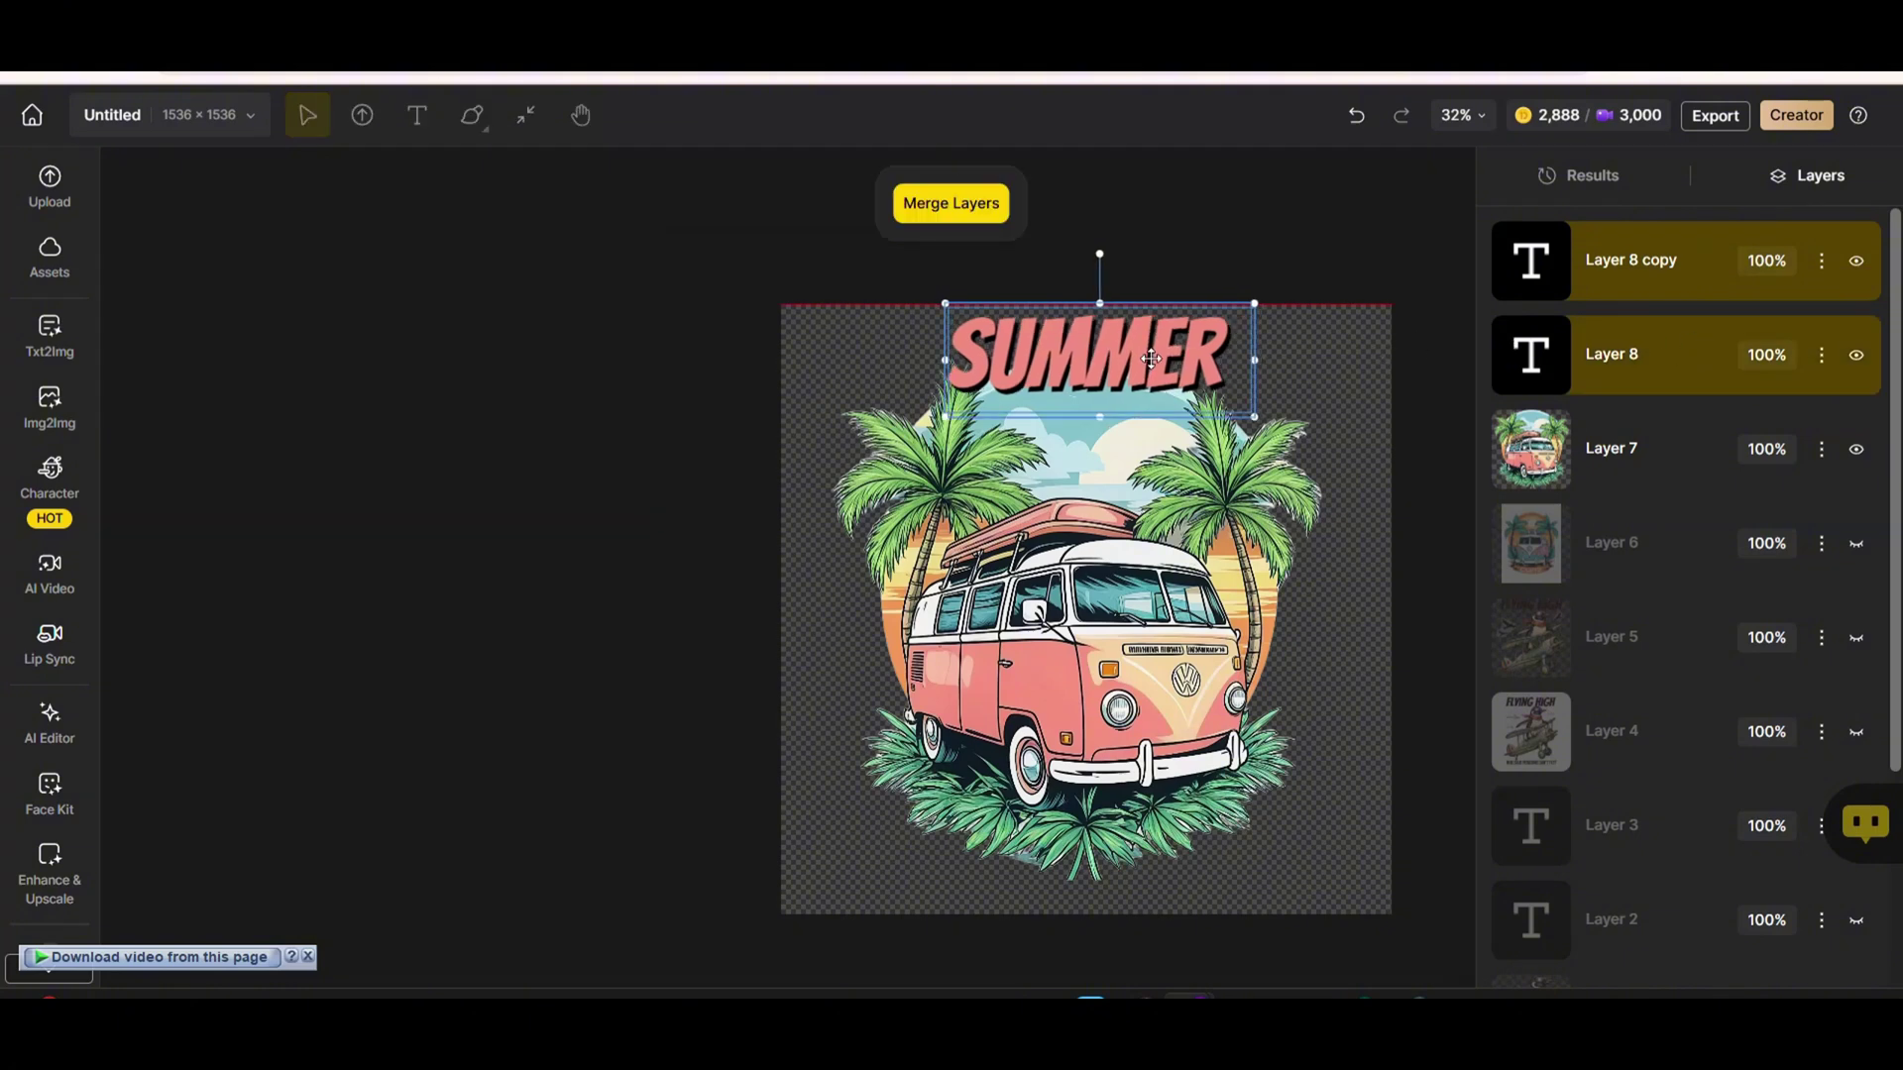
{"action": "left_click", "coordinate": [1339, 271]}
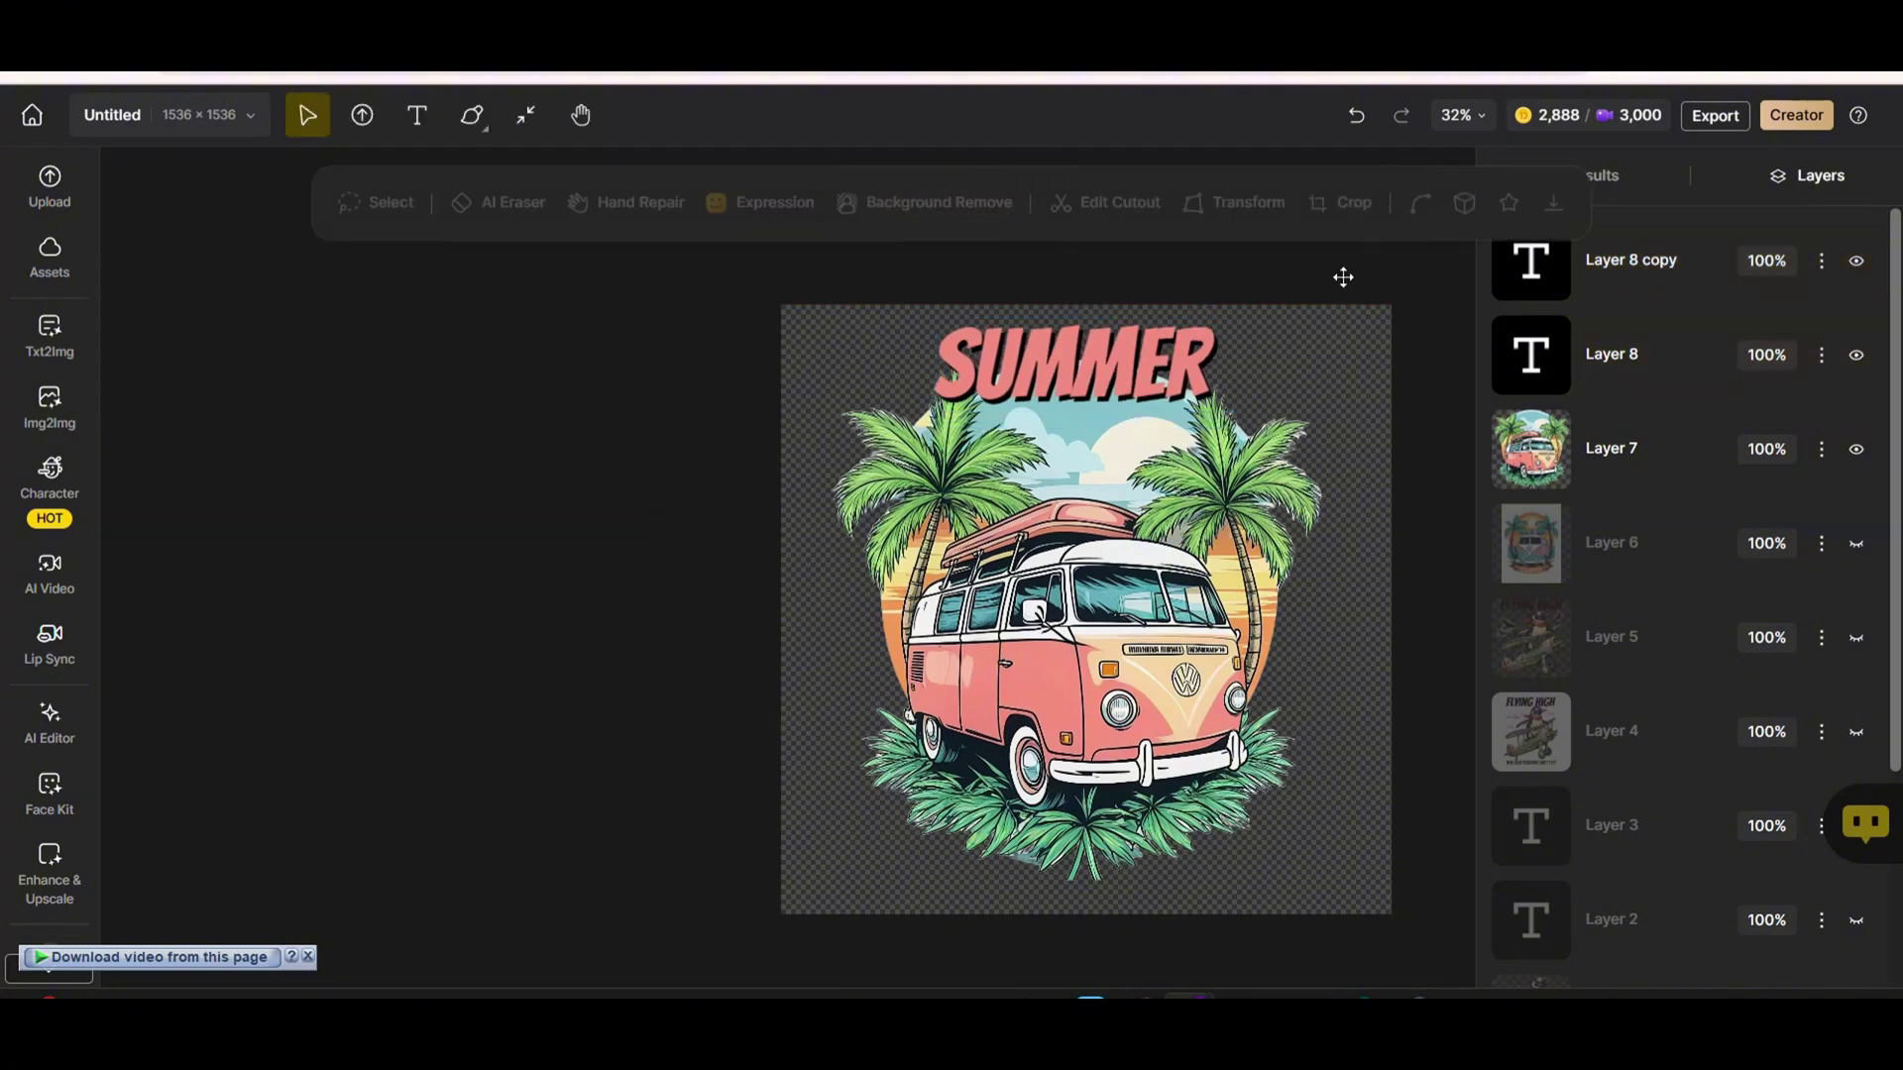
Add a new text layer reading "Vibes" over the van design, just below the "SUMMER" title.
{"action": "left_click", "coordinate": [417, 115]}
{"action": "left_click", "coordinate": [1067, 436]}
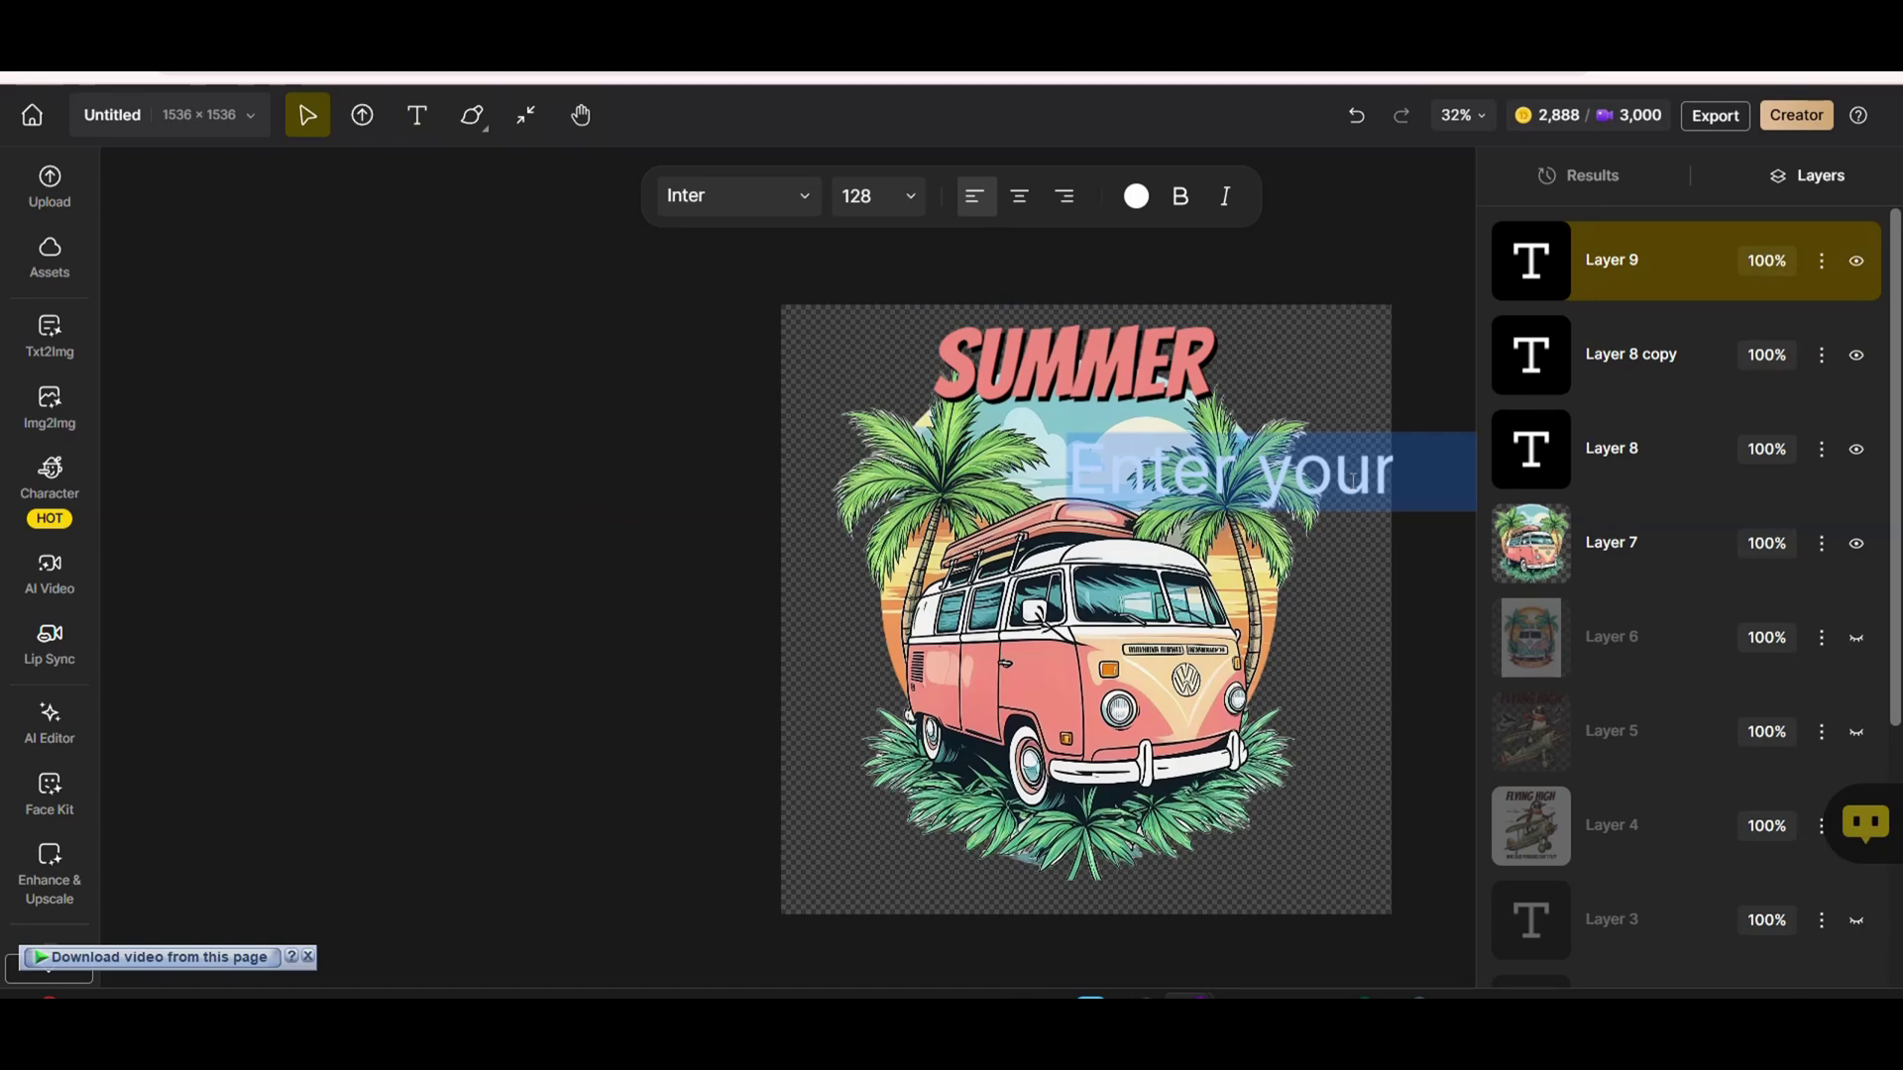
{"action": "type", "text": "Vibes"}
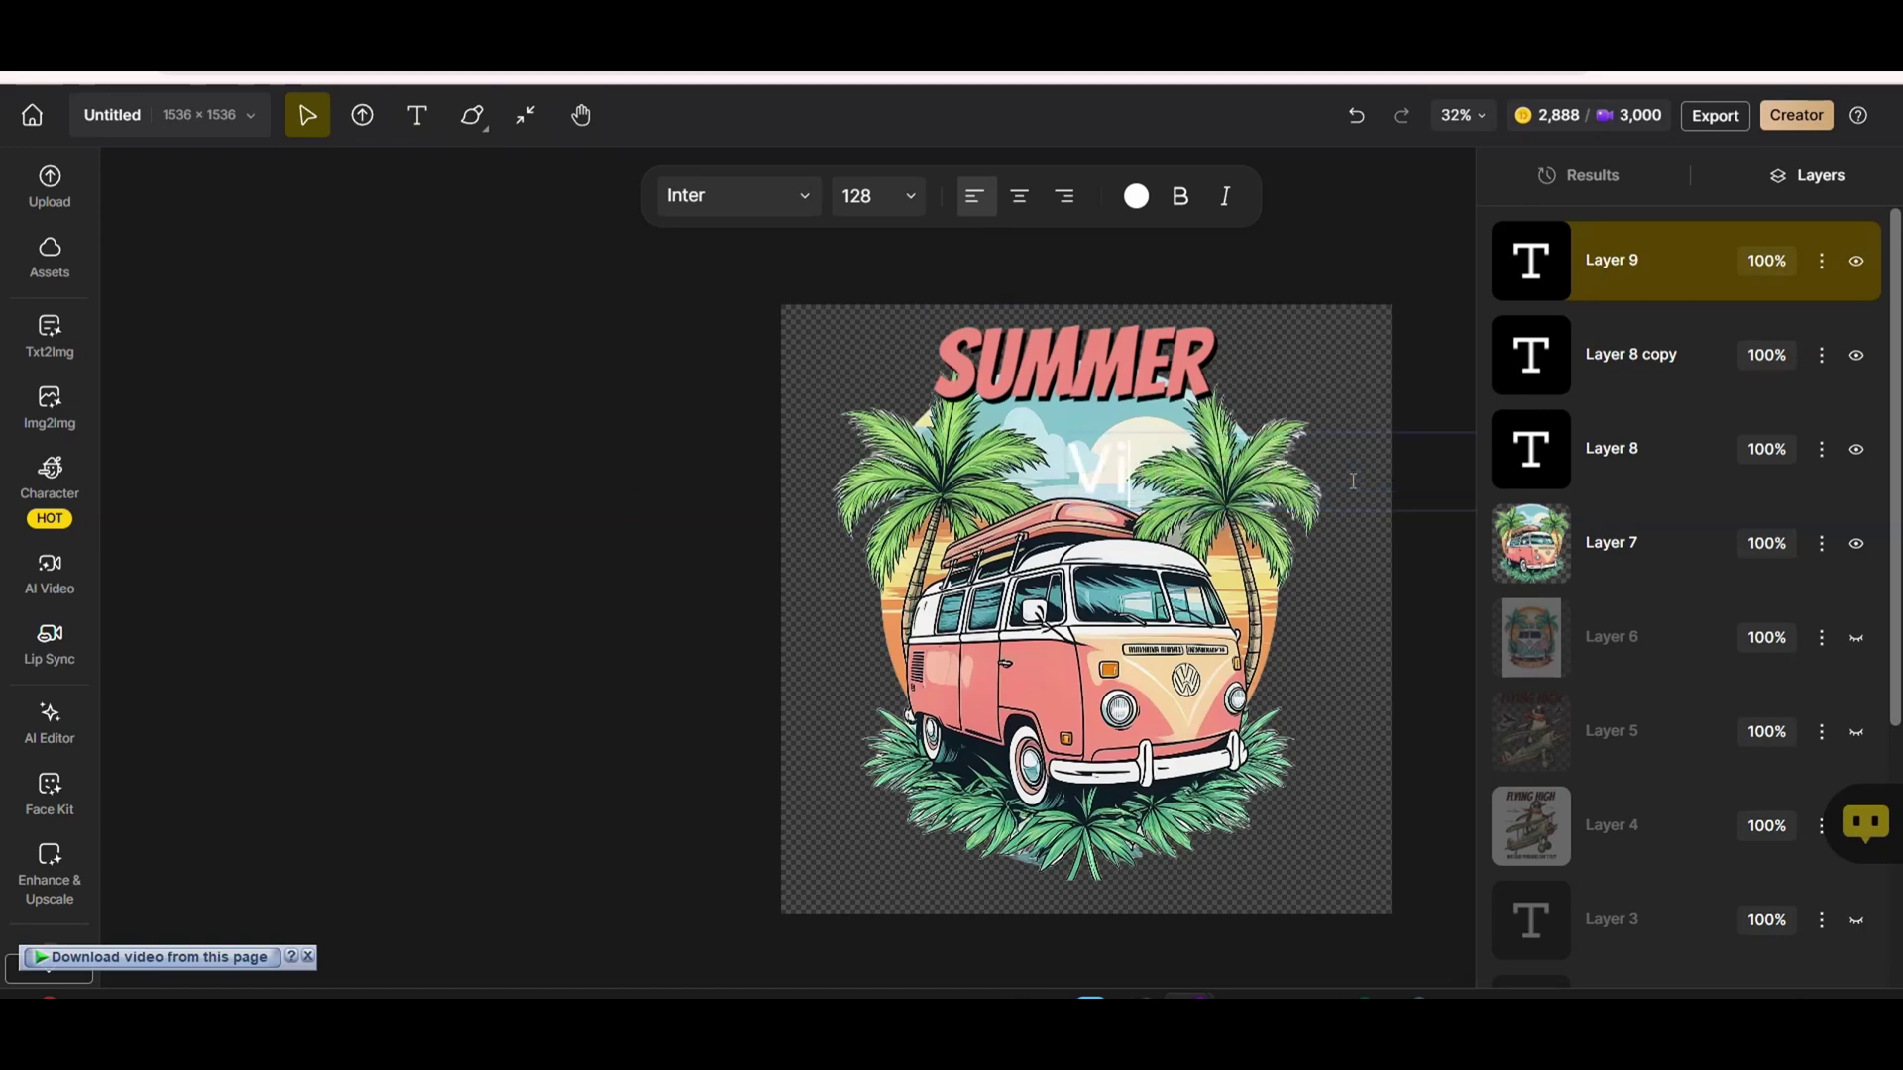
{"action": "left_click", "coordinate": [1296, 318]}
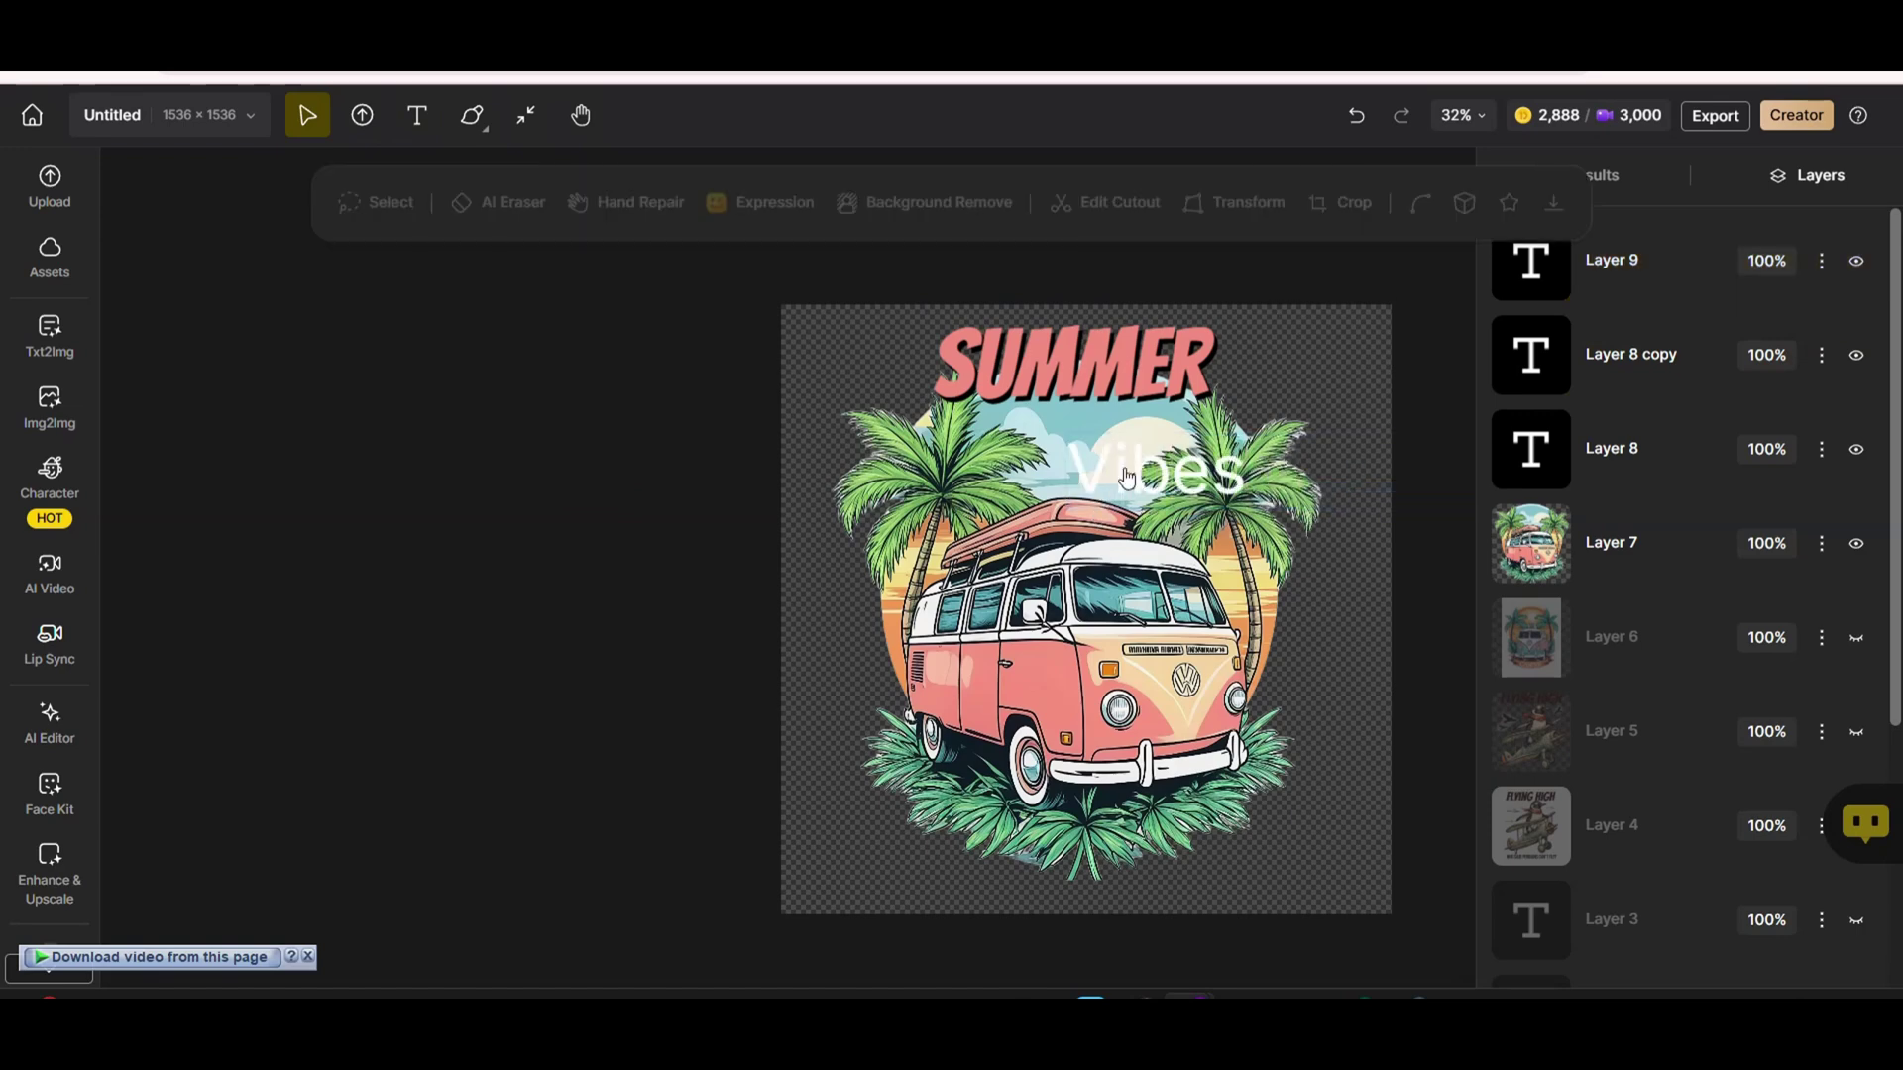
Style the "Vibes" text as black script and place it over the lower edge of the "SUMMER" title.
{"action": "left_click", "coordinate": [1635, 260]}
{"action": "left_click_drag", "start_coordinate": [1474, 437], "coordinate": [1081, 387]}
{"action": "left_click", "coordinate": [1137, 197]}
{"action": "left_click", "coordinate": [1109, 369]}
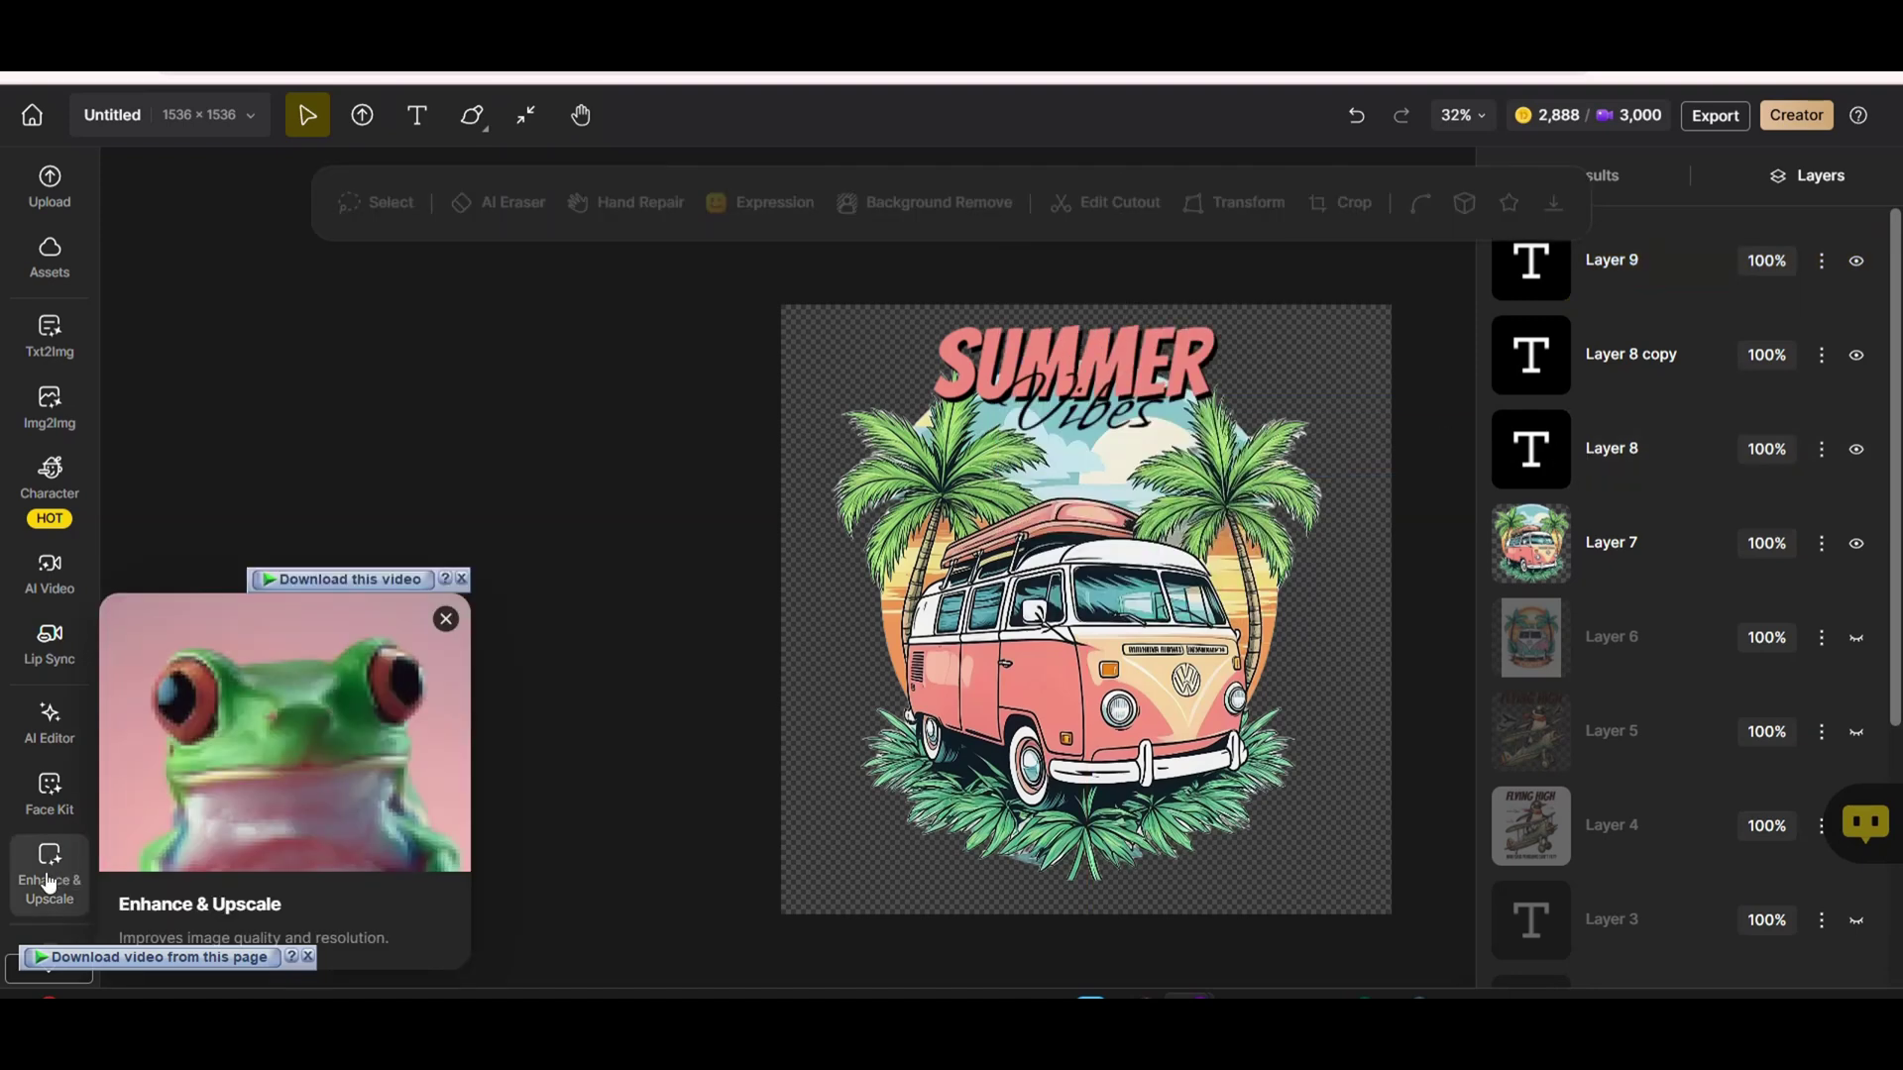
Upscale the finished van design 3x in PNG format without Creative Mode and download the result.
{"action": "left_click", "coordinate": [48, 877]}
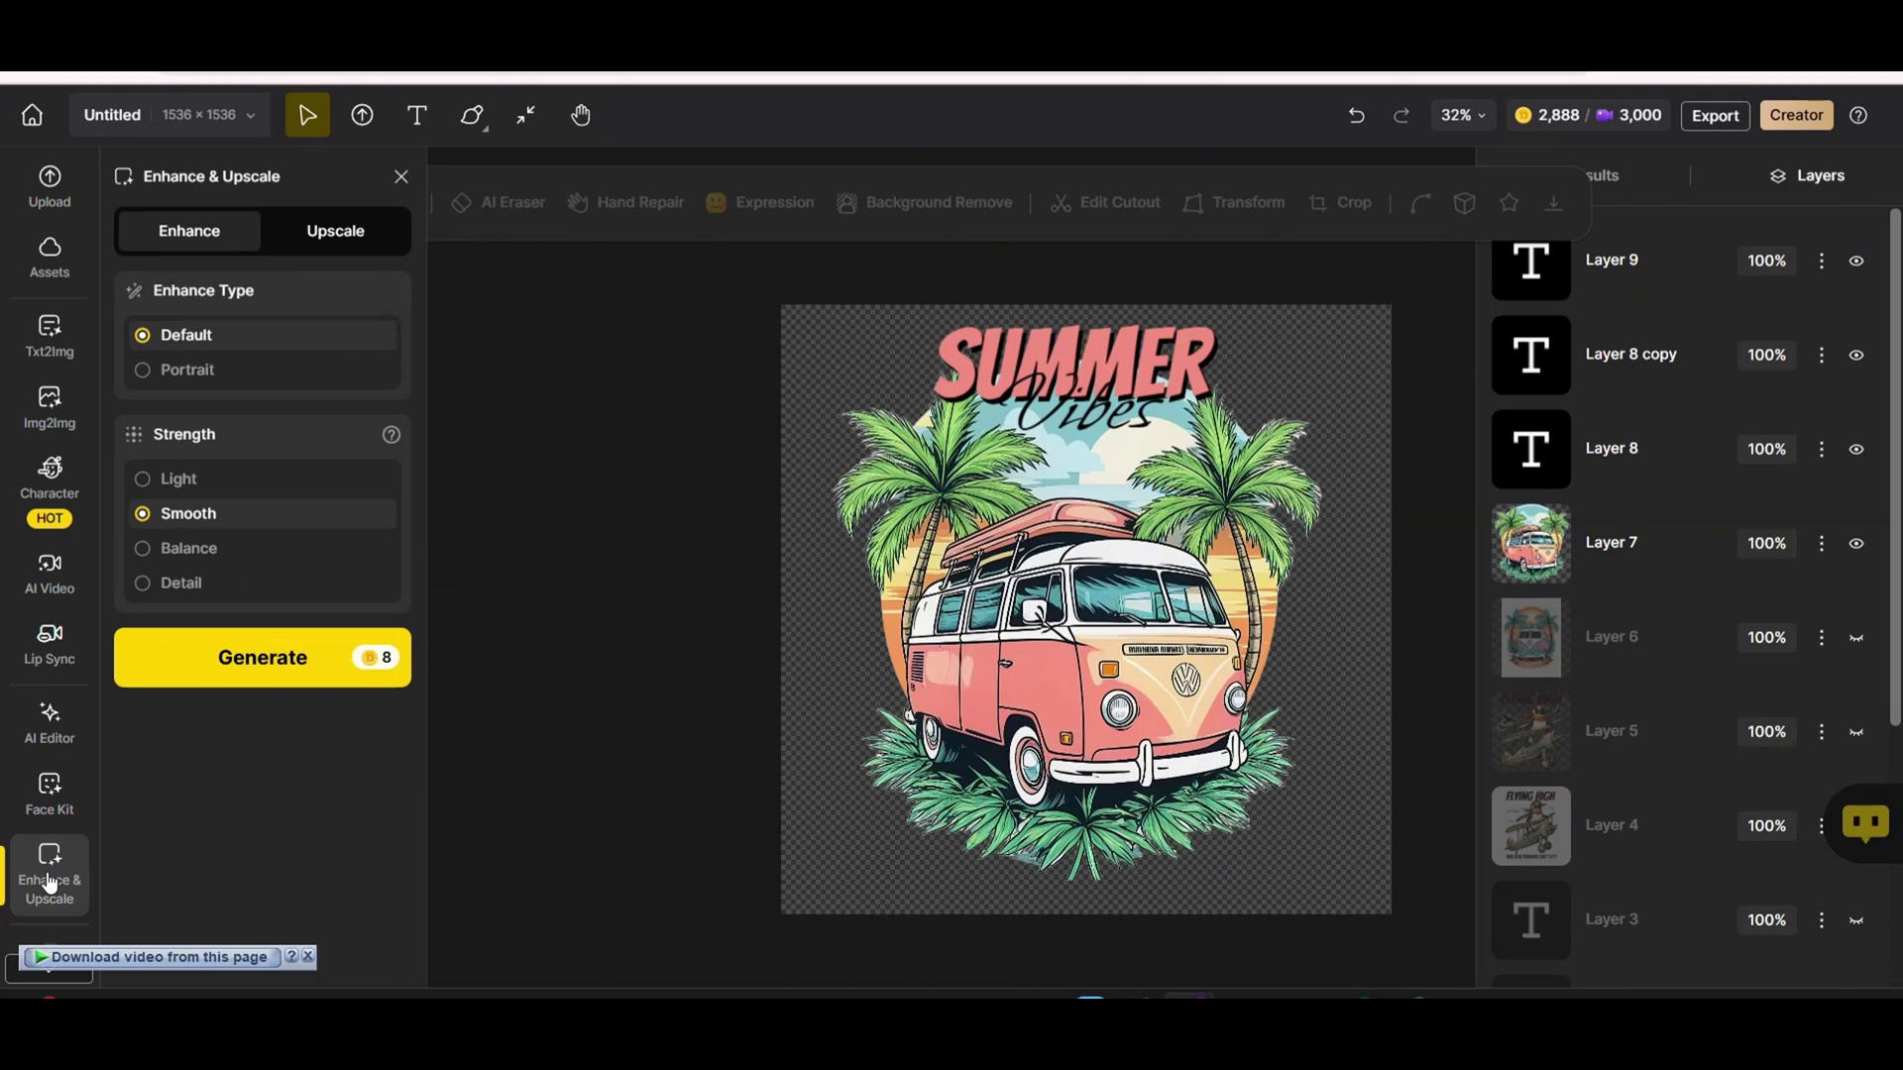
{"action": "left_click", "coordinate": [337, 231]}
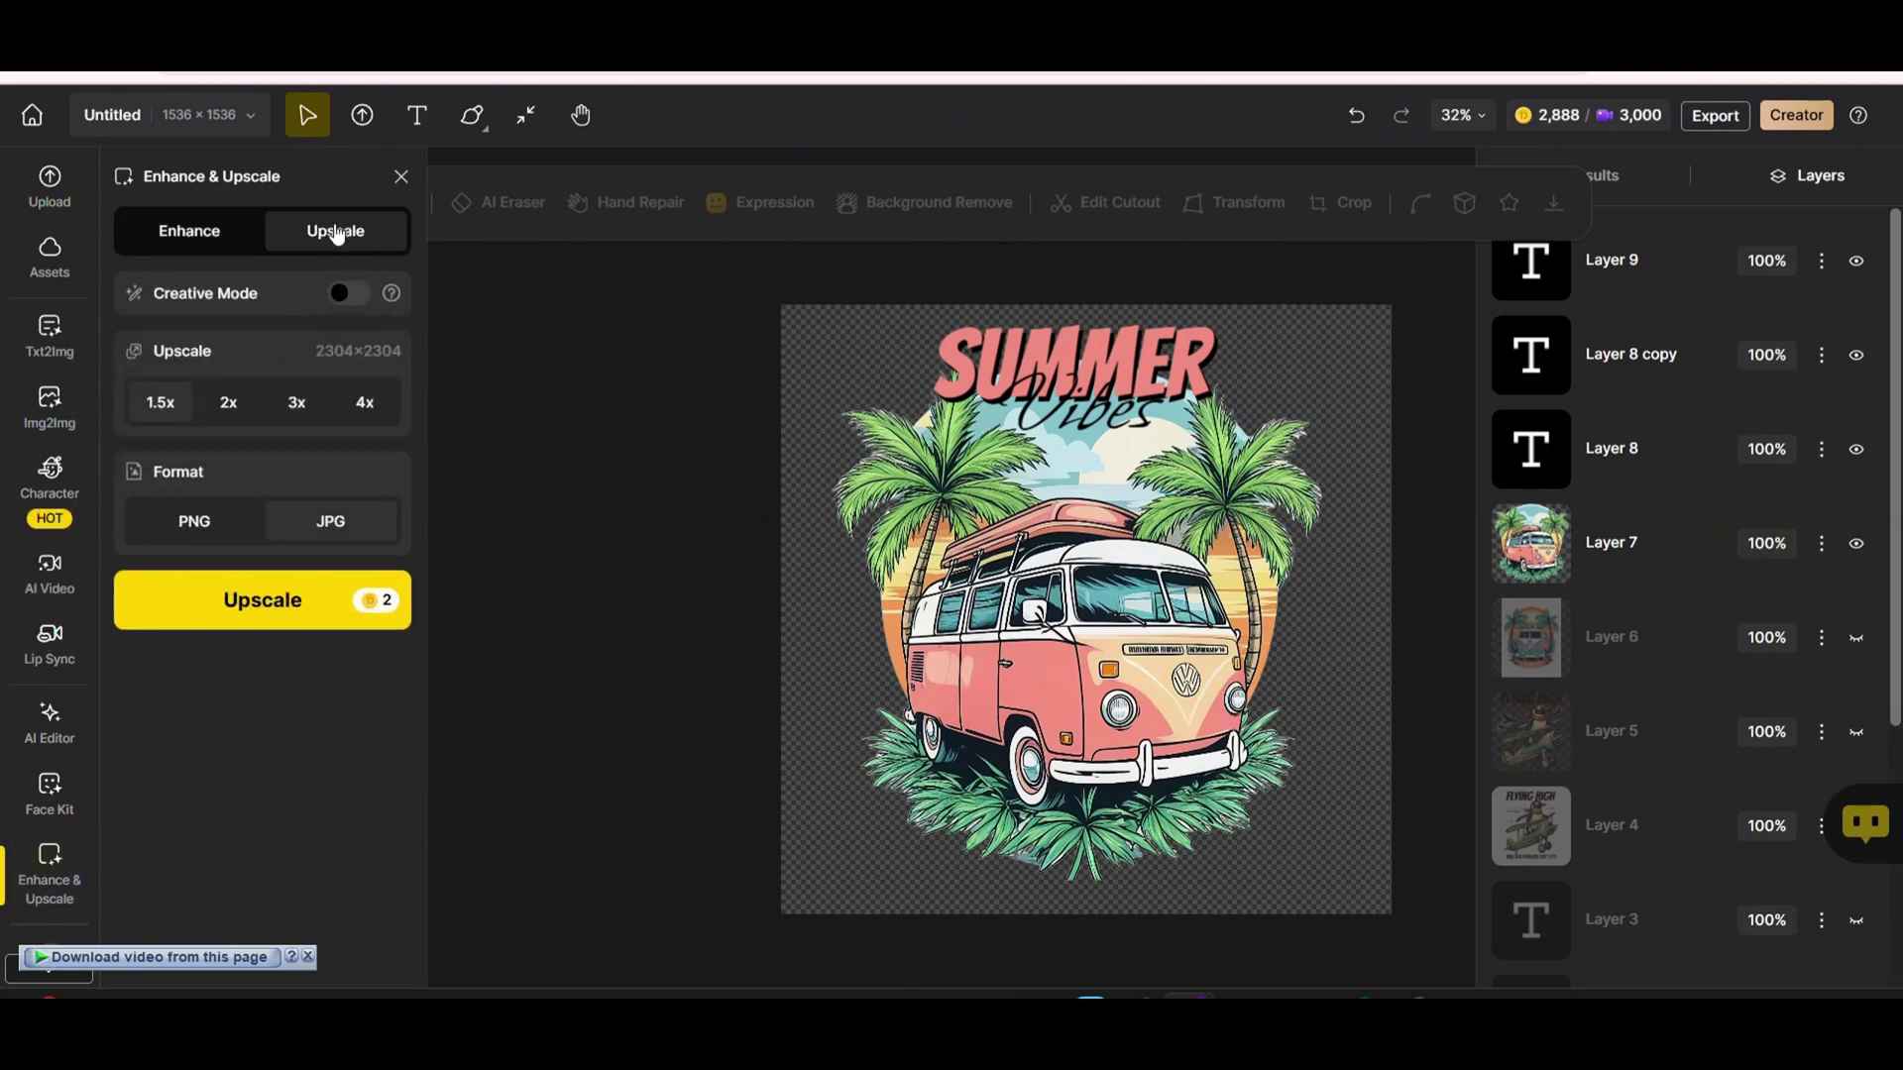
{"action": "left_click", "coordinate": [301, 406]}
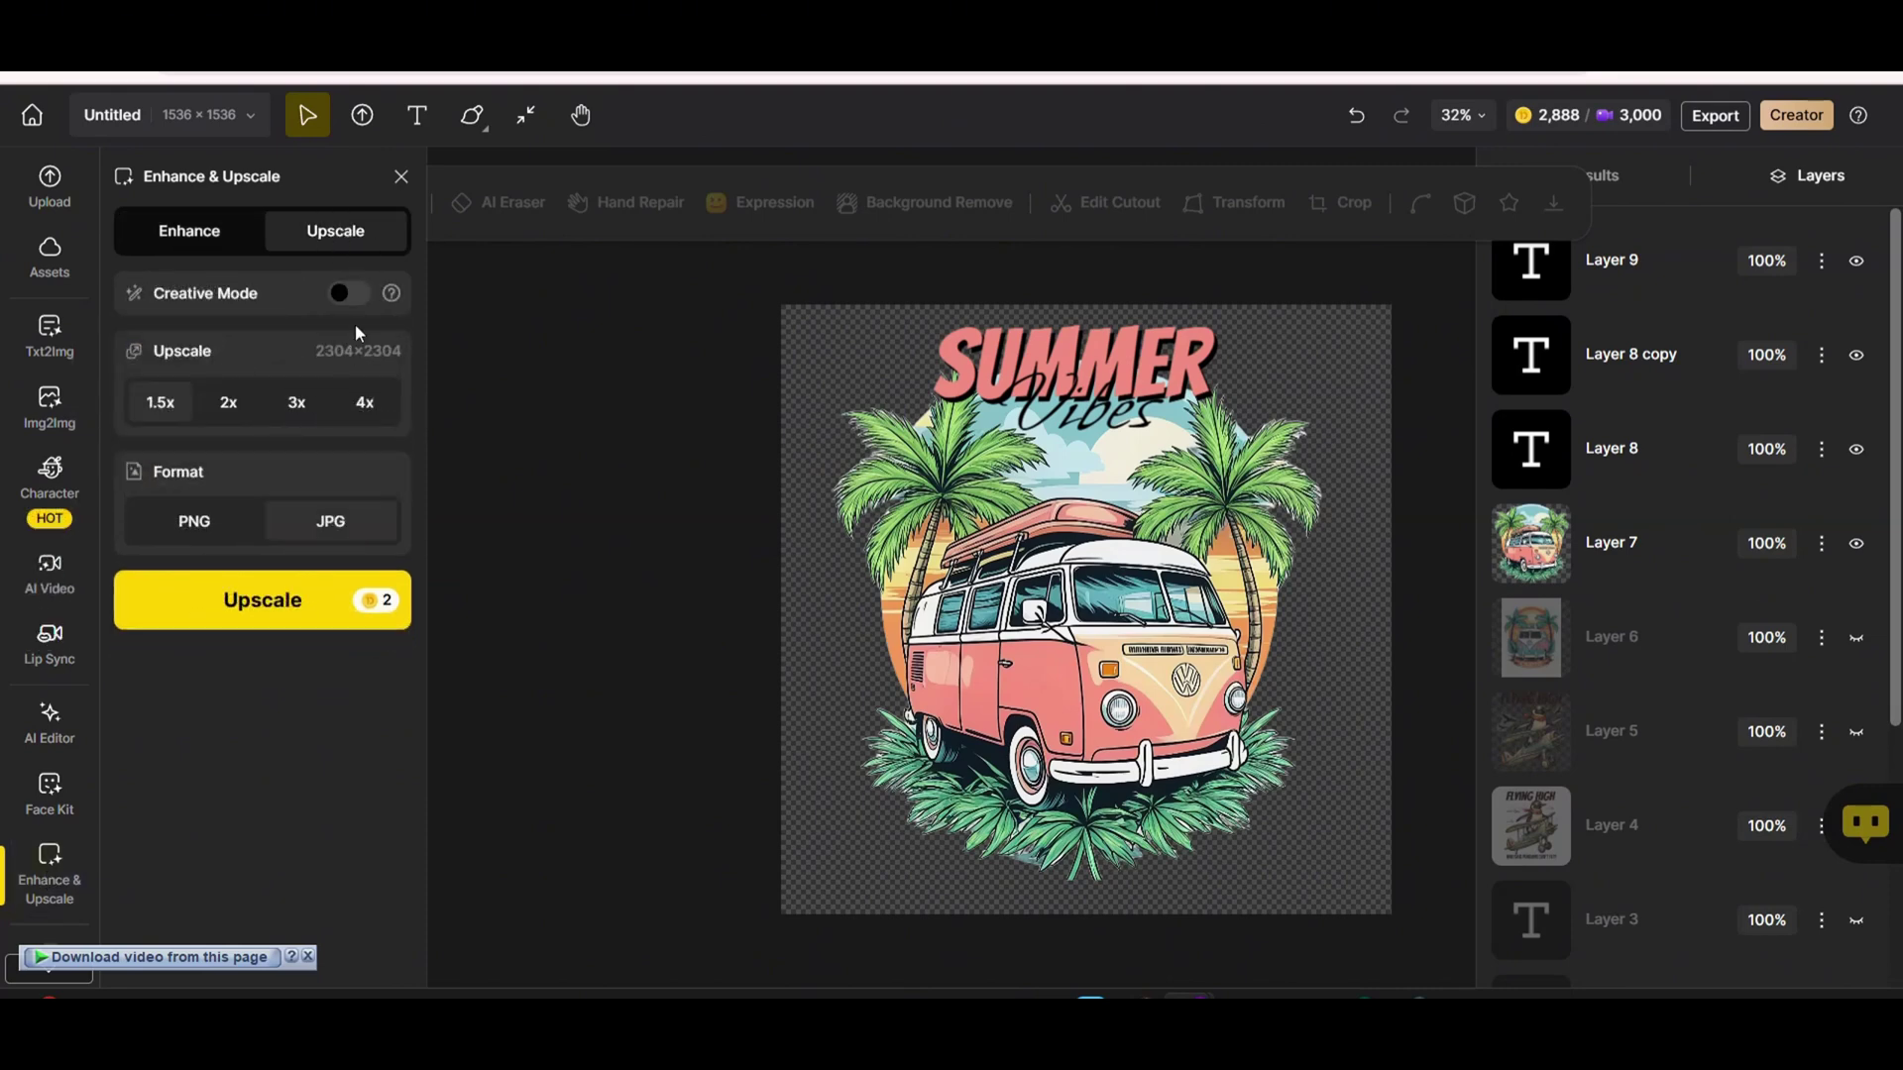
{"action": "left_click", "coordinate": [231, 522]}
{"action": "left_click", "coordinate": [263, 602]}
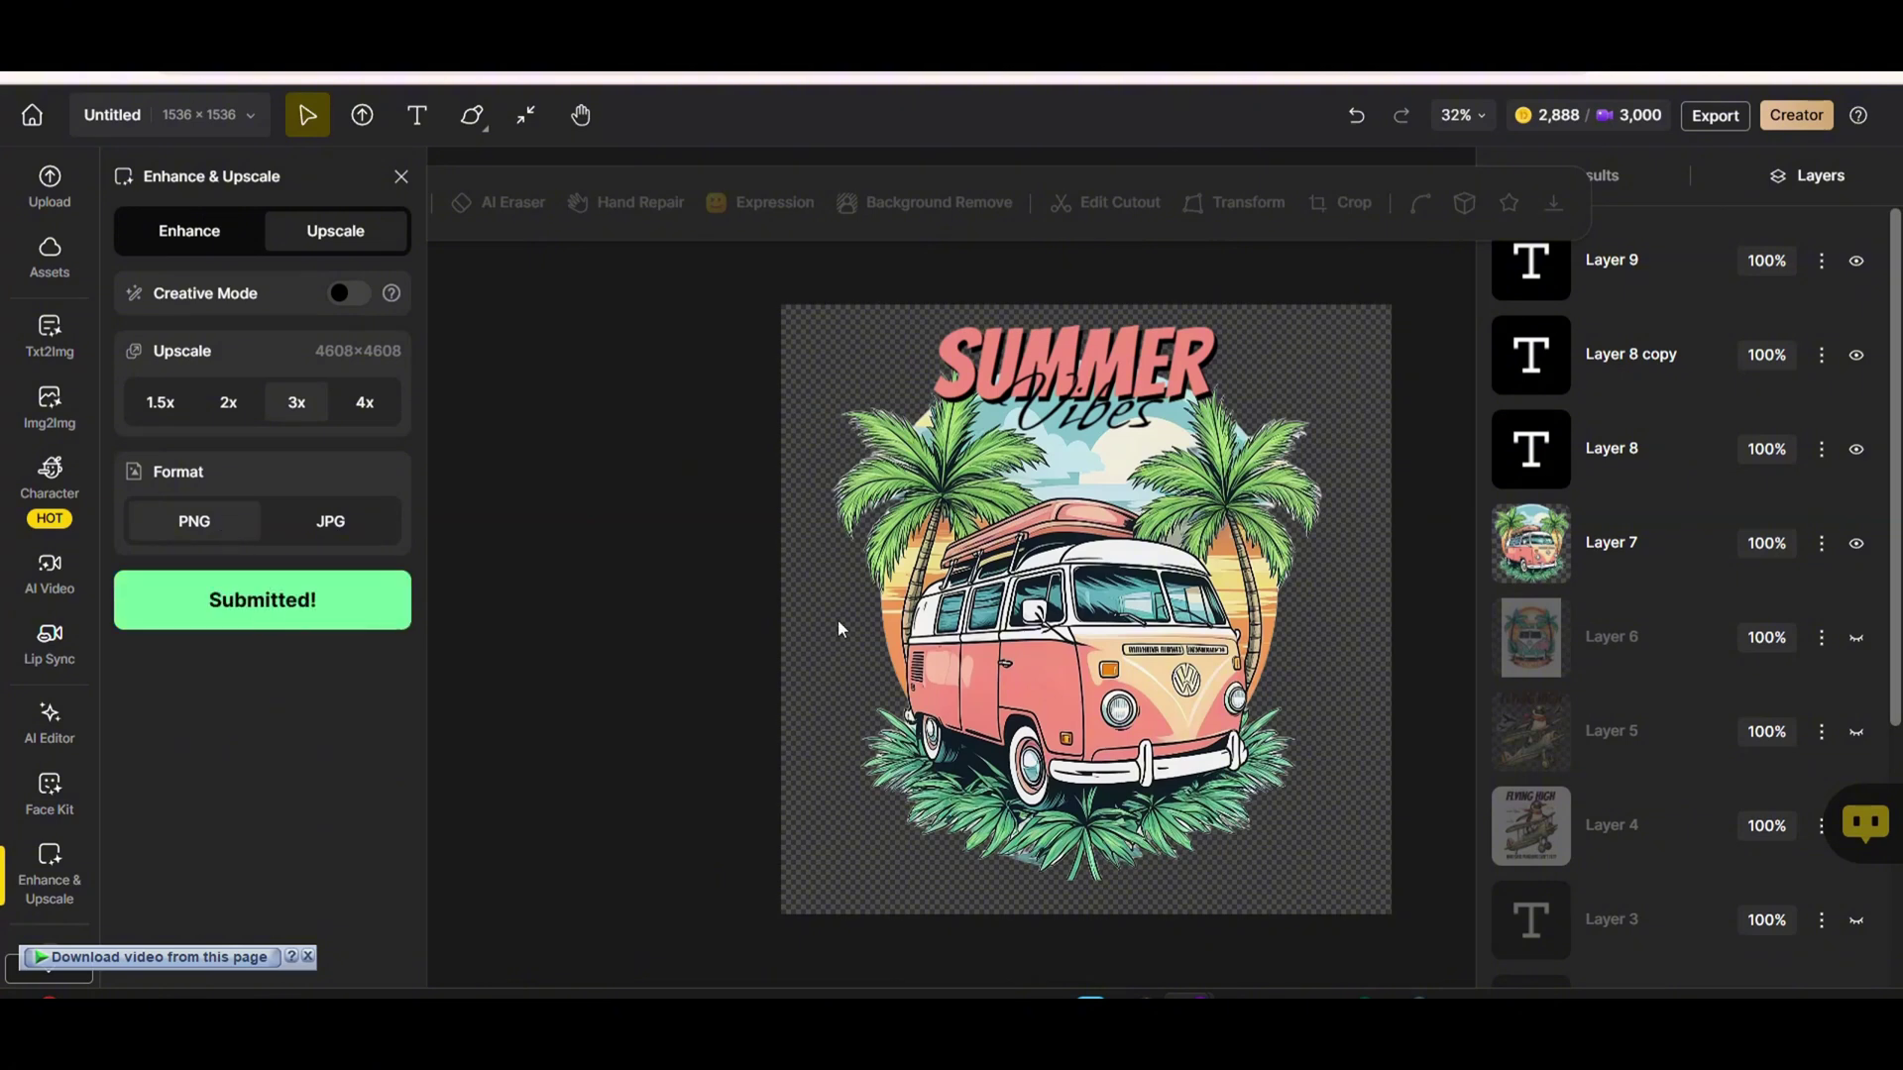
{"action": "left_click", "coordinate": [1629, 184]}
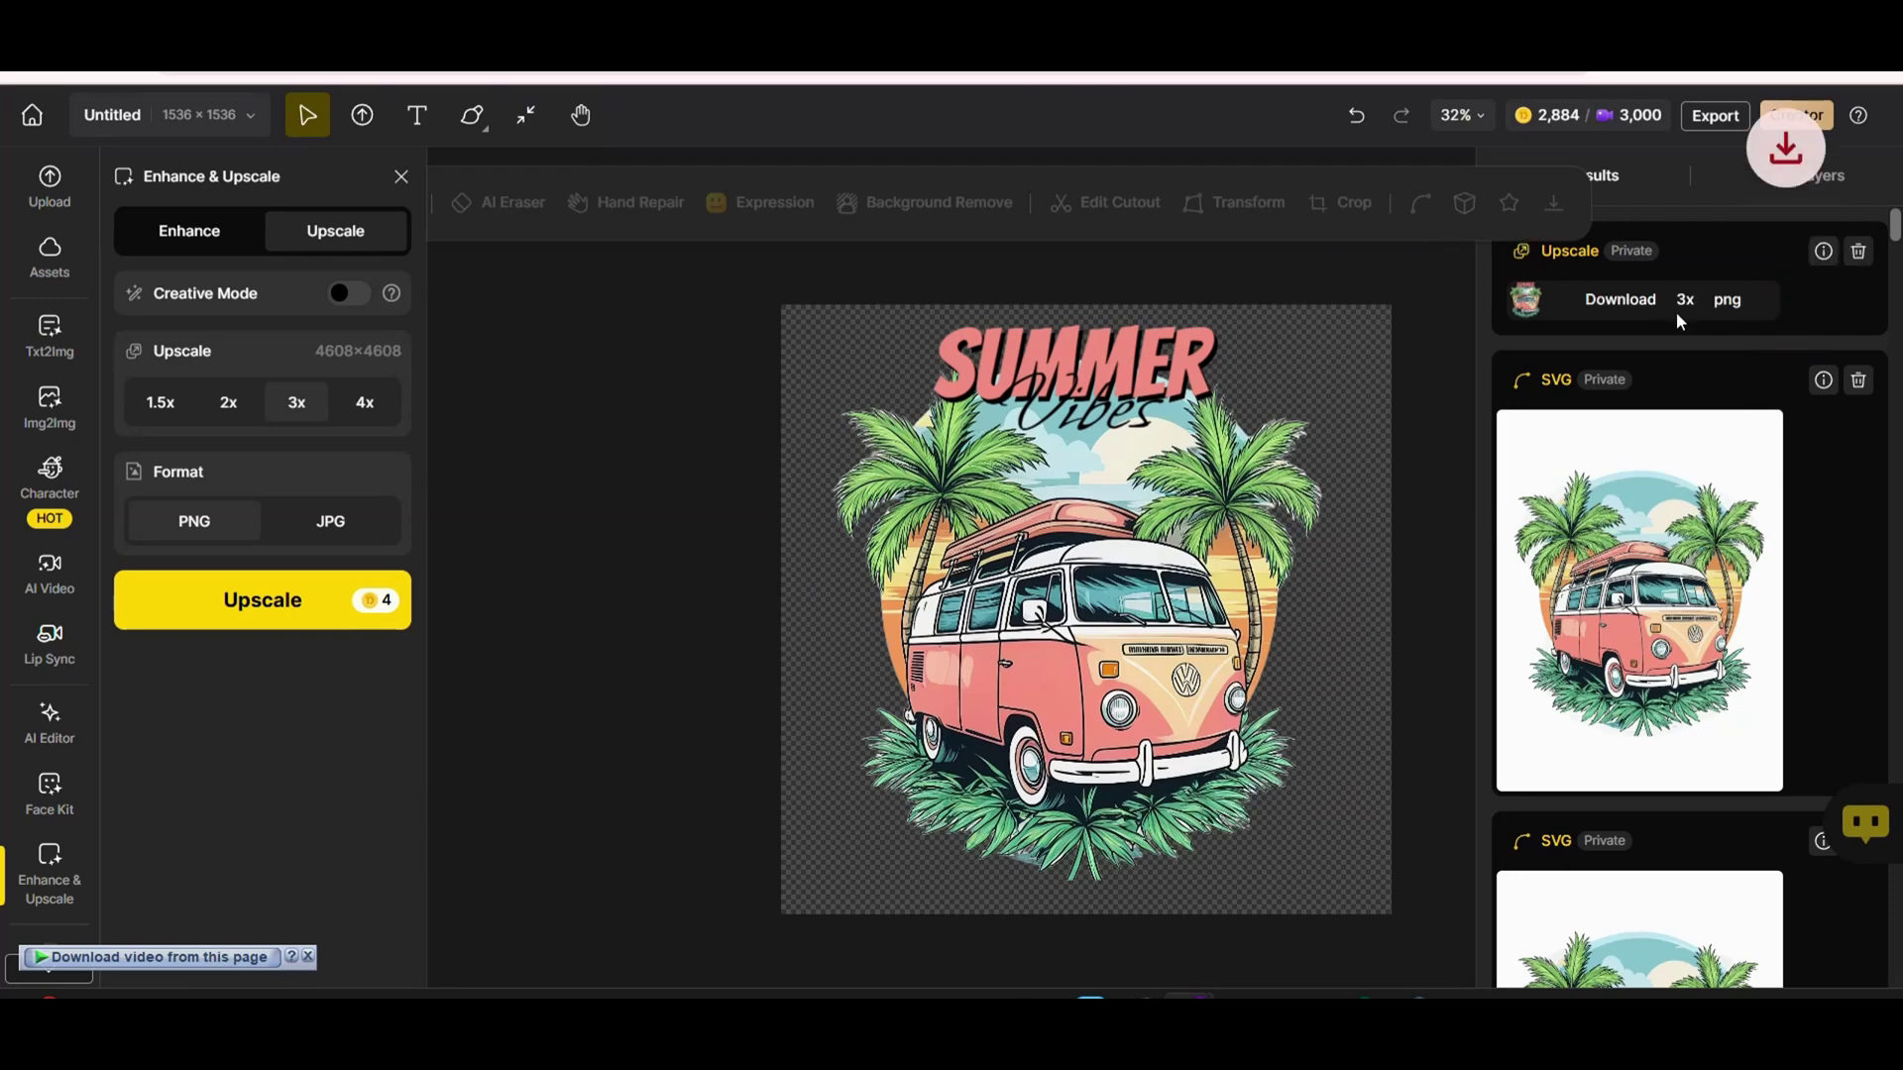
Select the van layer together with the two "SUMMER" layers and the "Vibes" layer and merge them.
{"action": "left_click", "coordinate": [1163, 240]}
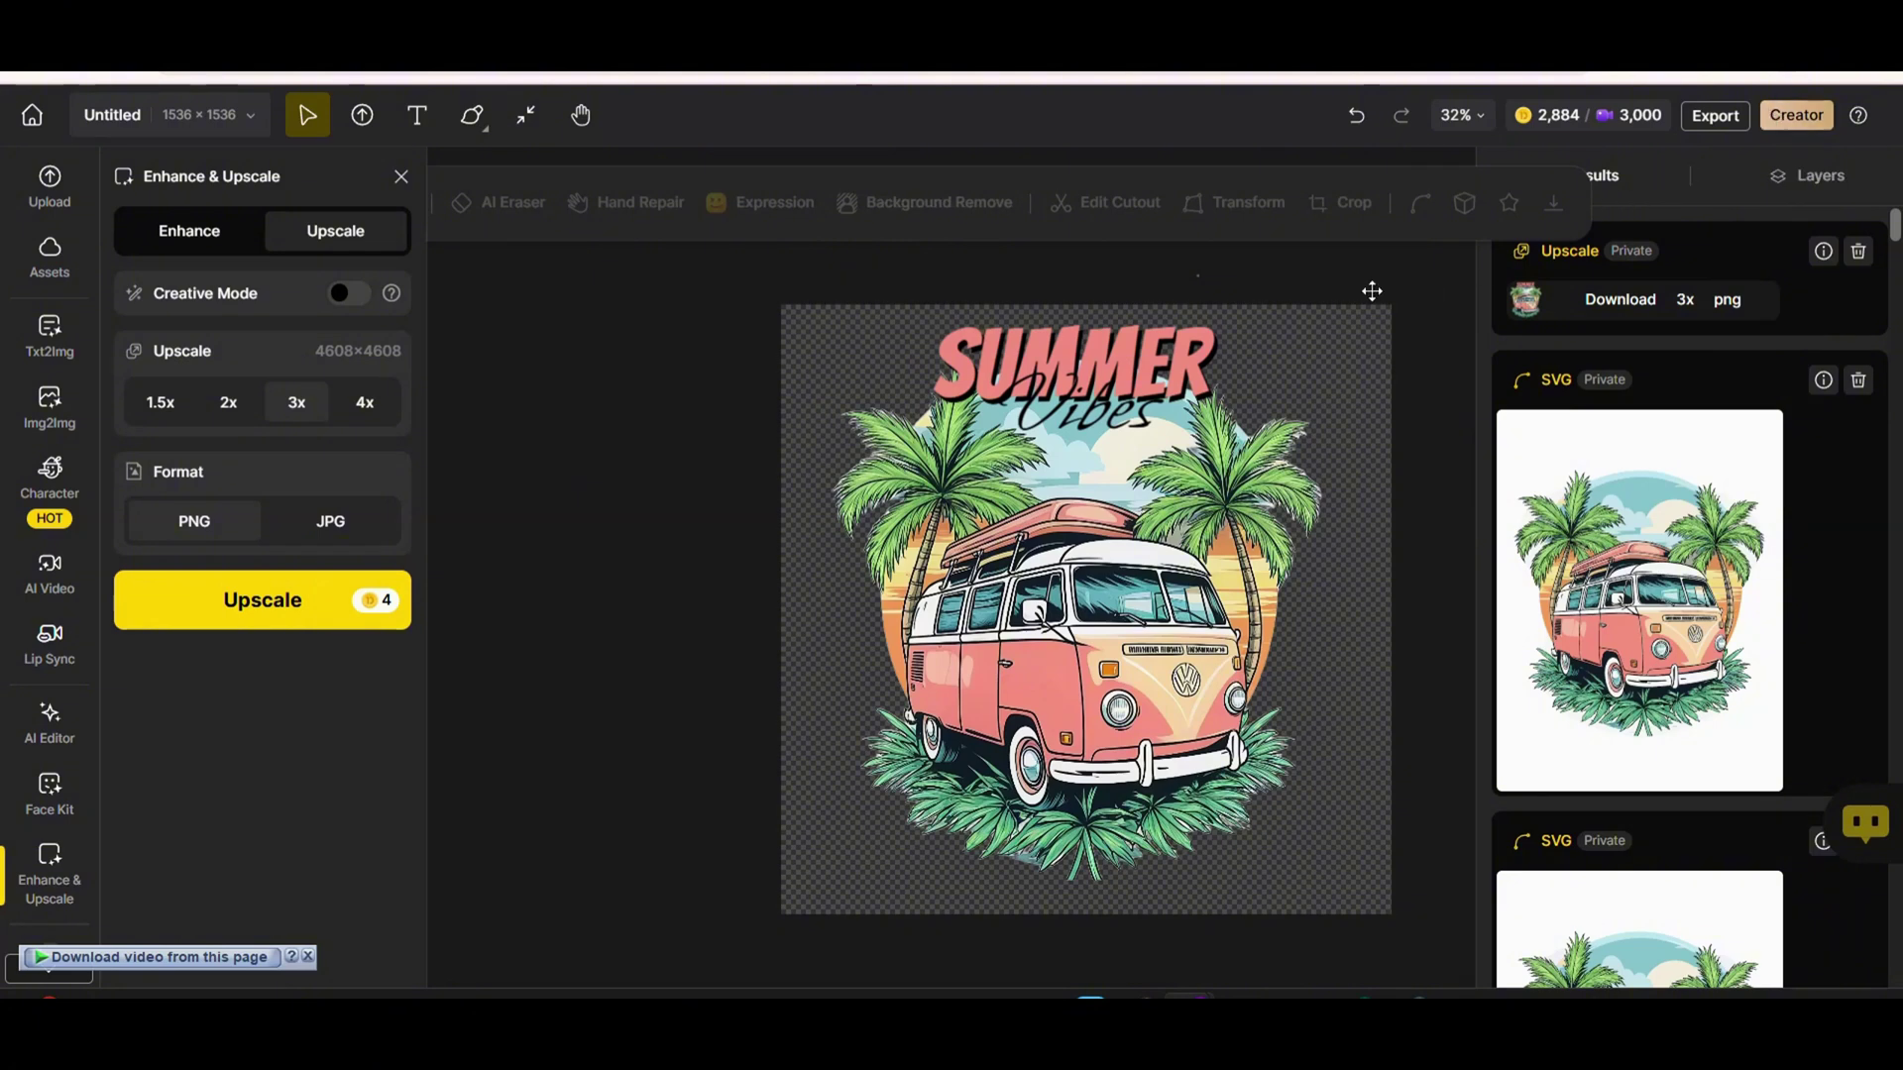
{"action": "left_click", "coordinate": [1289, 295]}
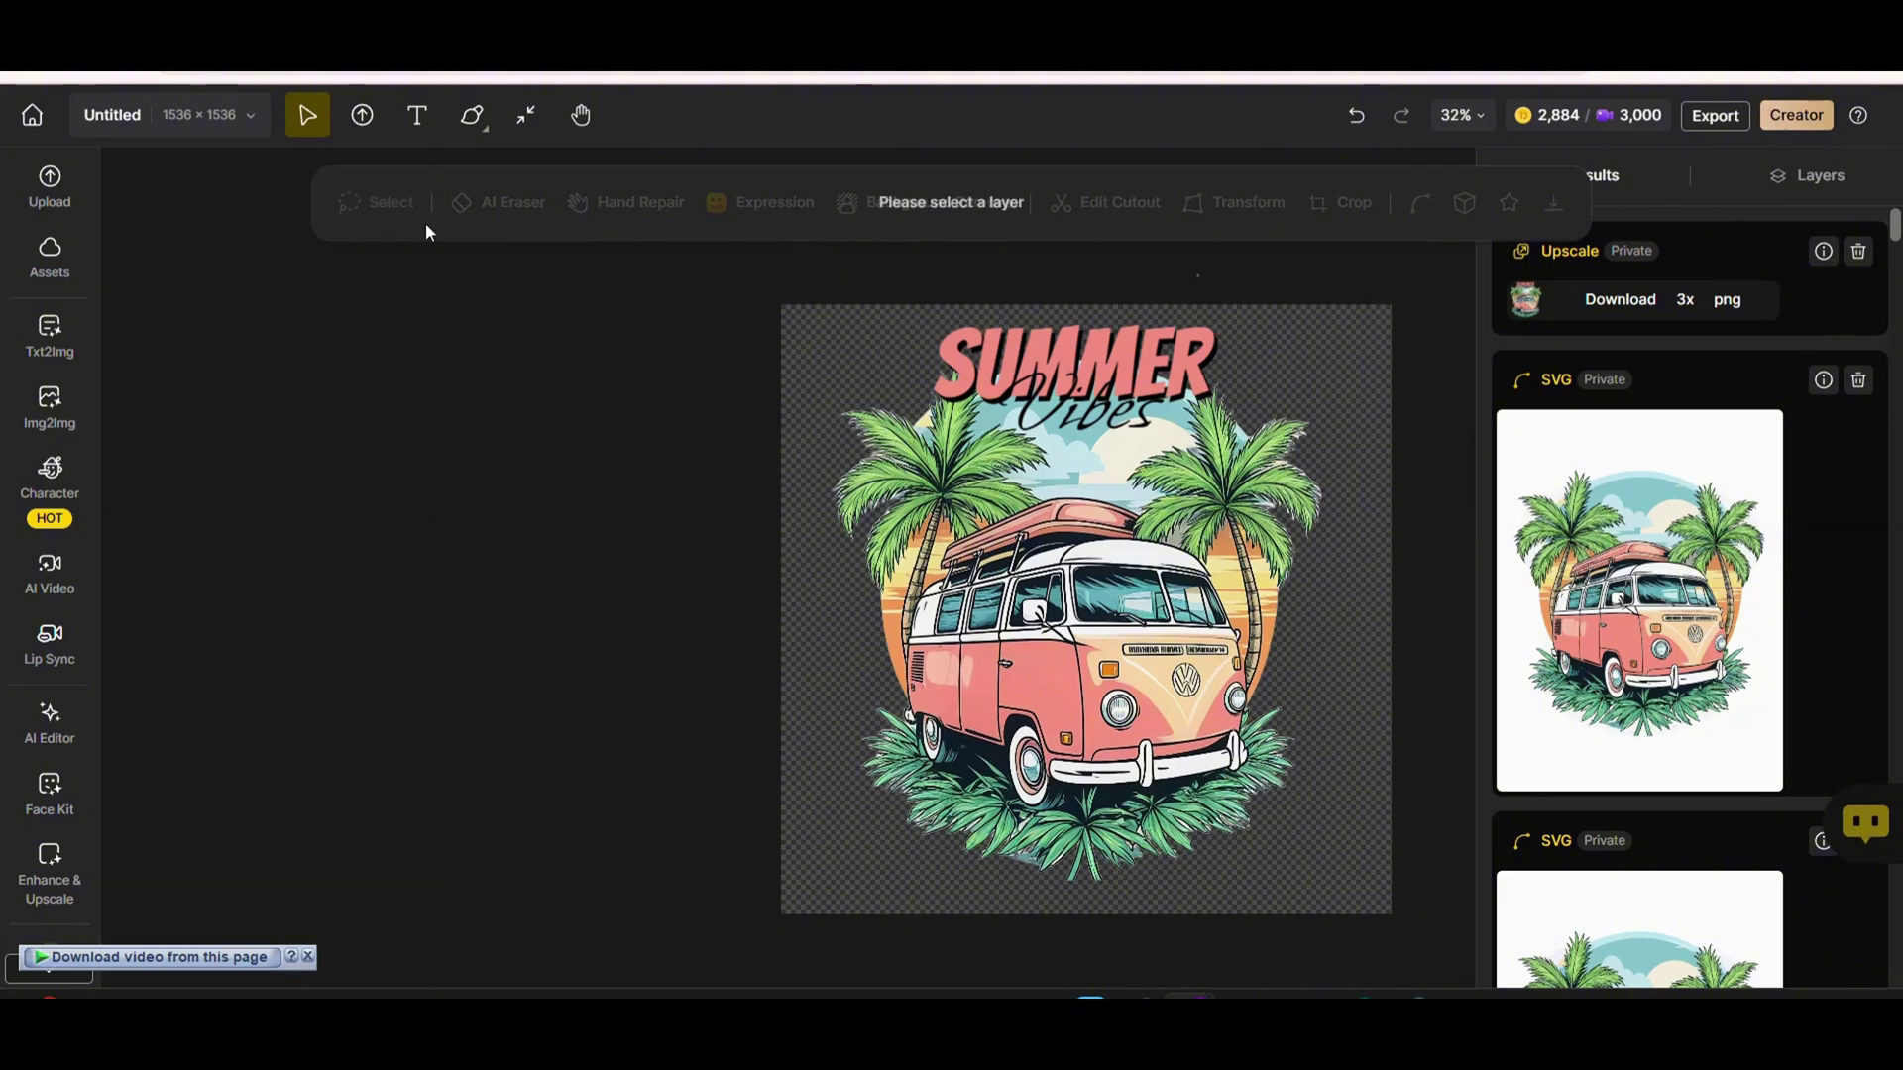
{"action": "left_click", "coordinate": [1821, 177]}
{"action": "left_click", "coordinate": [1662, 551]}
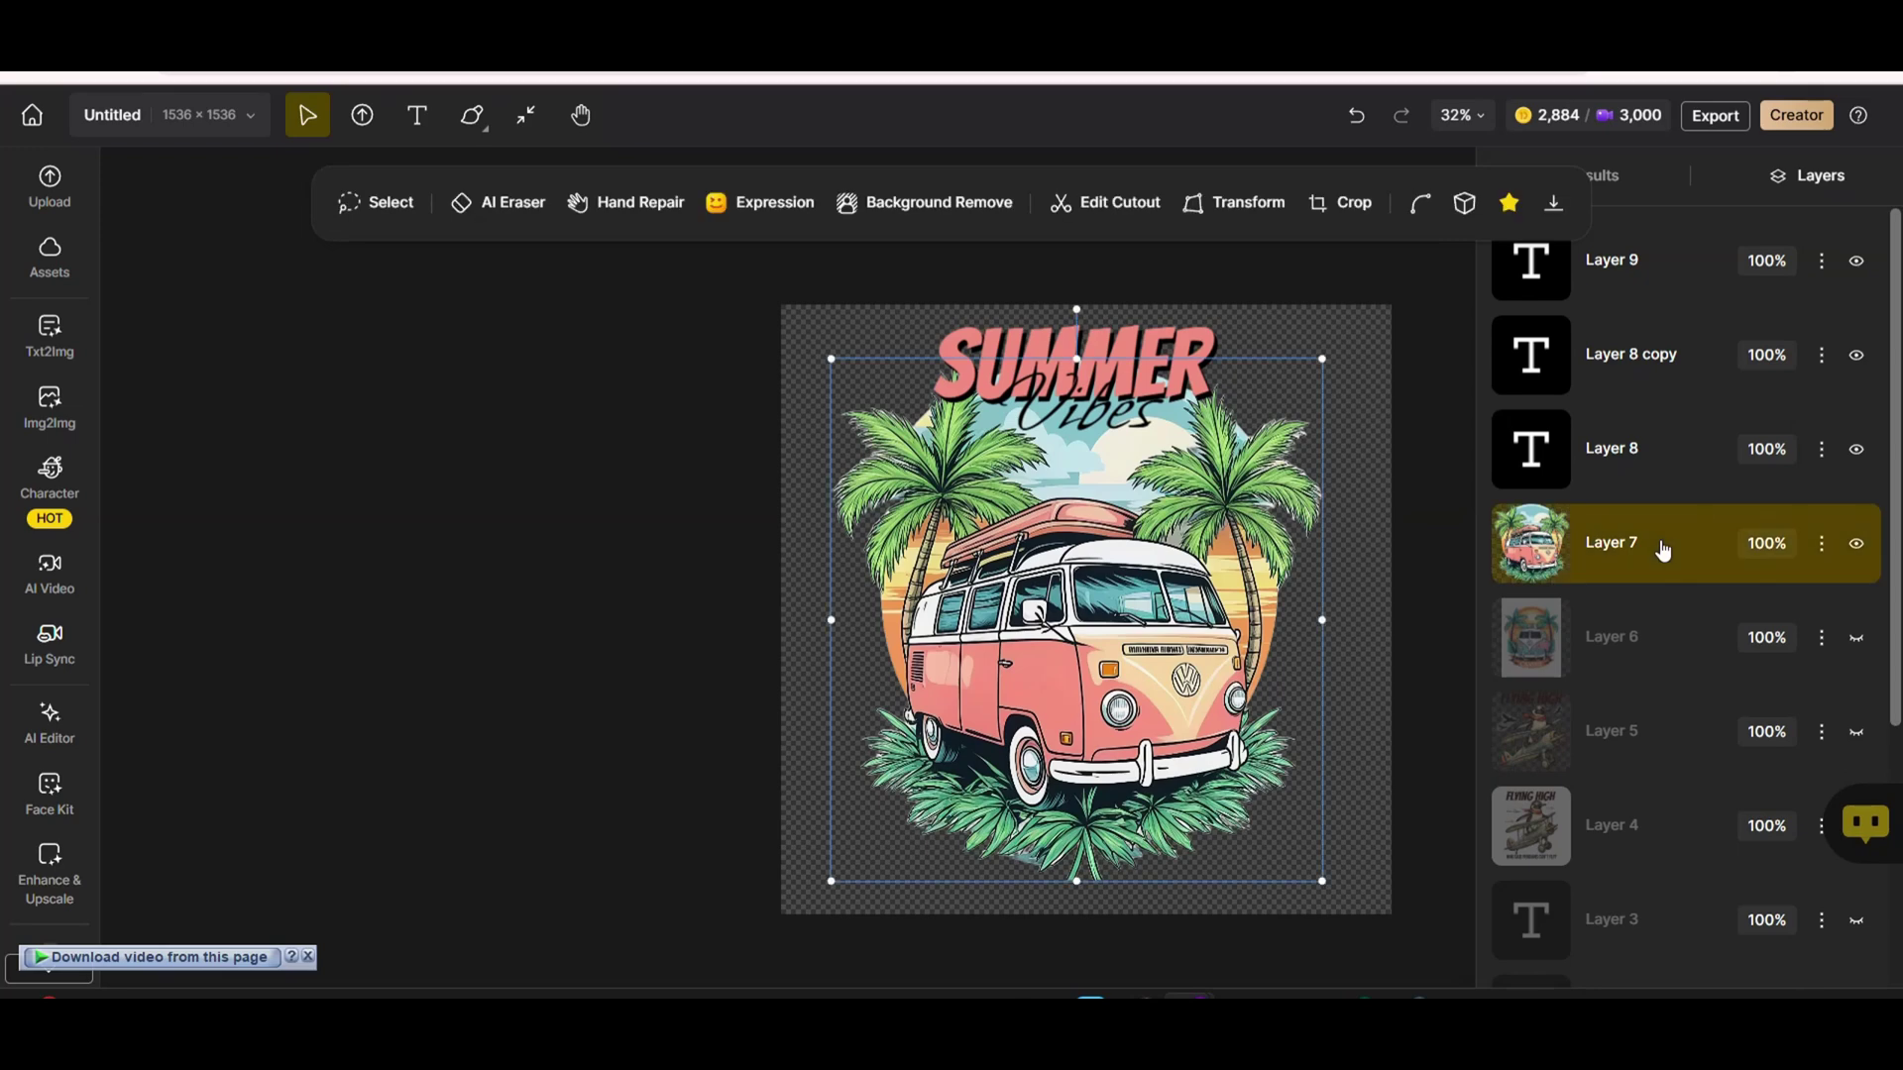
{"action": "left_click", "coordinate": [1378, 281]}
{"action": "left_click", "coordinate": [1684, 544]}
{"action": "left_click", "coordinate": [1667, 463], "text": "shift"}
{"action": "left_click", "coordinate": [1685, 373], "text": "shift"}
{"action": "left_click", "coordinate": [1695, 294], "text": "shift"}
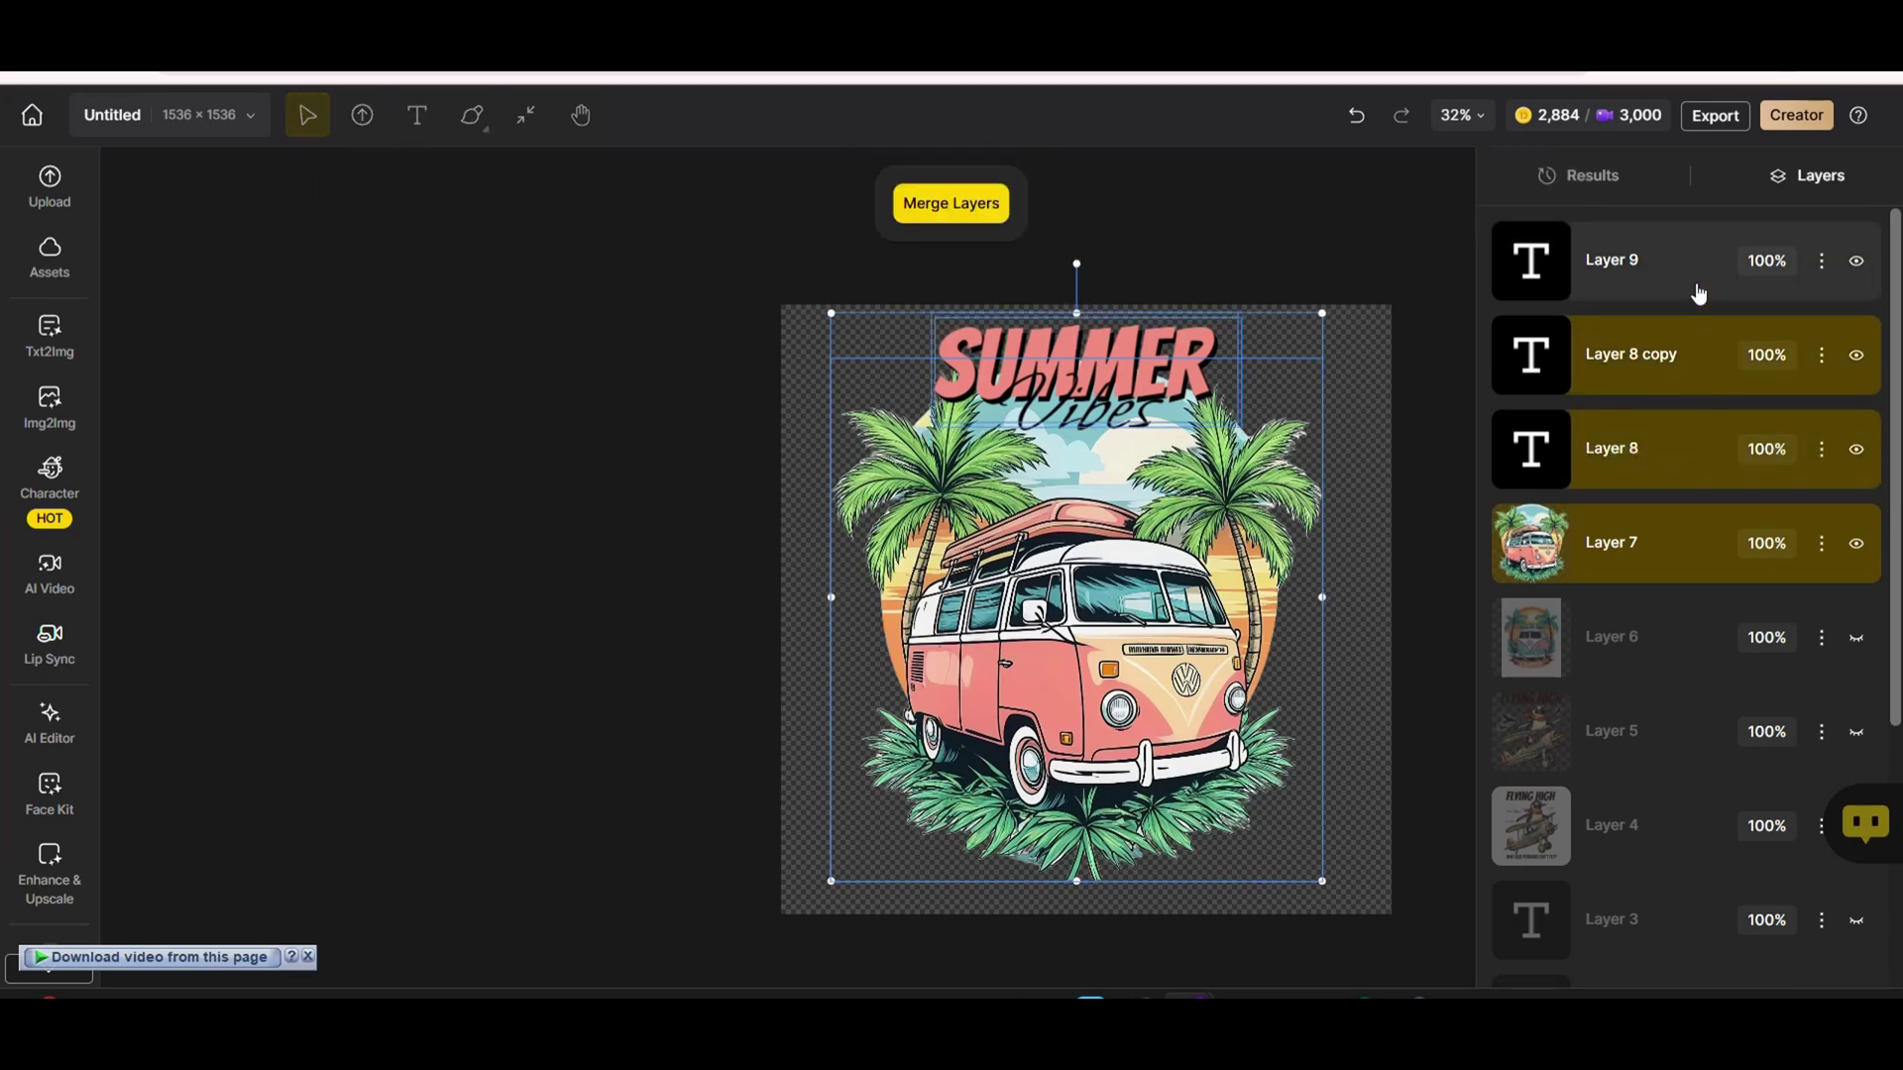
{"action": "left_click", "coordinate": [991, 220]}
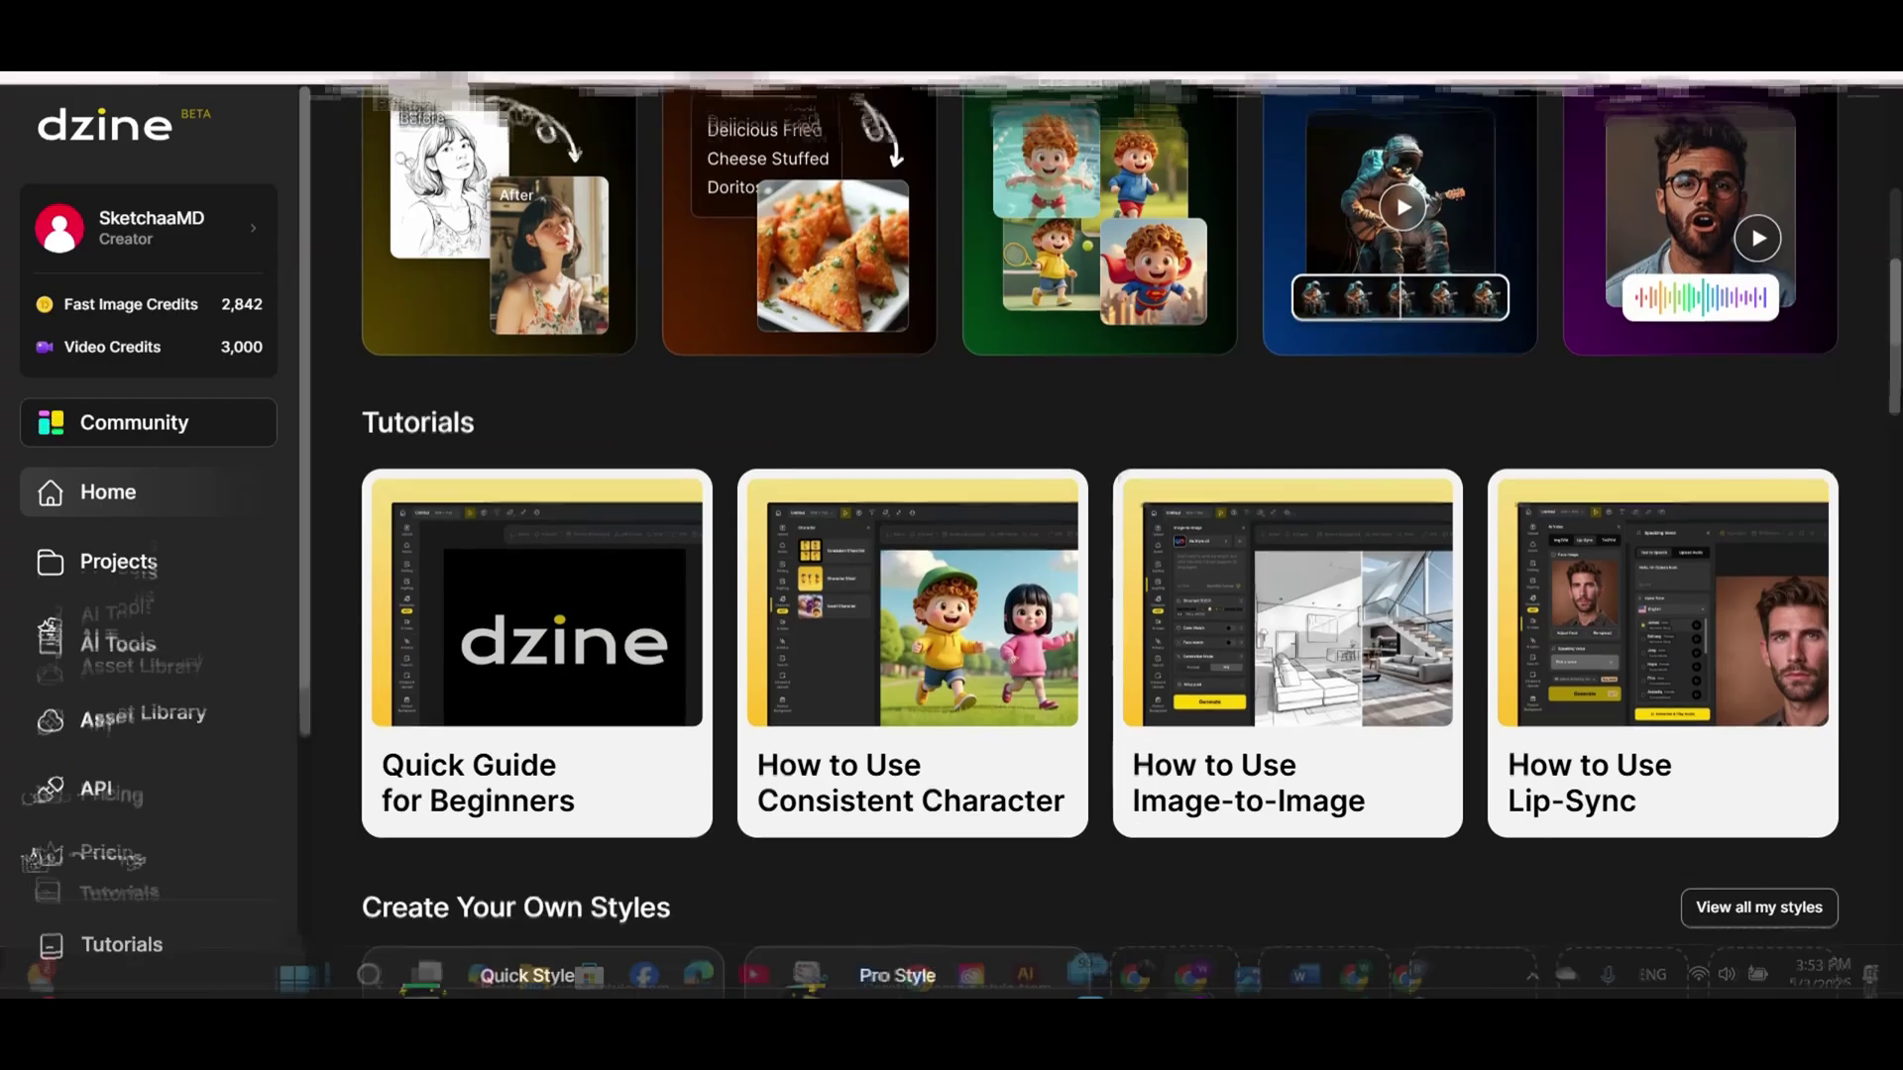
Start a new project from the Print On Demand tools on the home page and upload the Untitled_2x (1) design.
{"action": "scroll", "coordinate": [1100, 536], "scroll_direction": "down", "scroll_amount": 15}
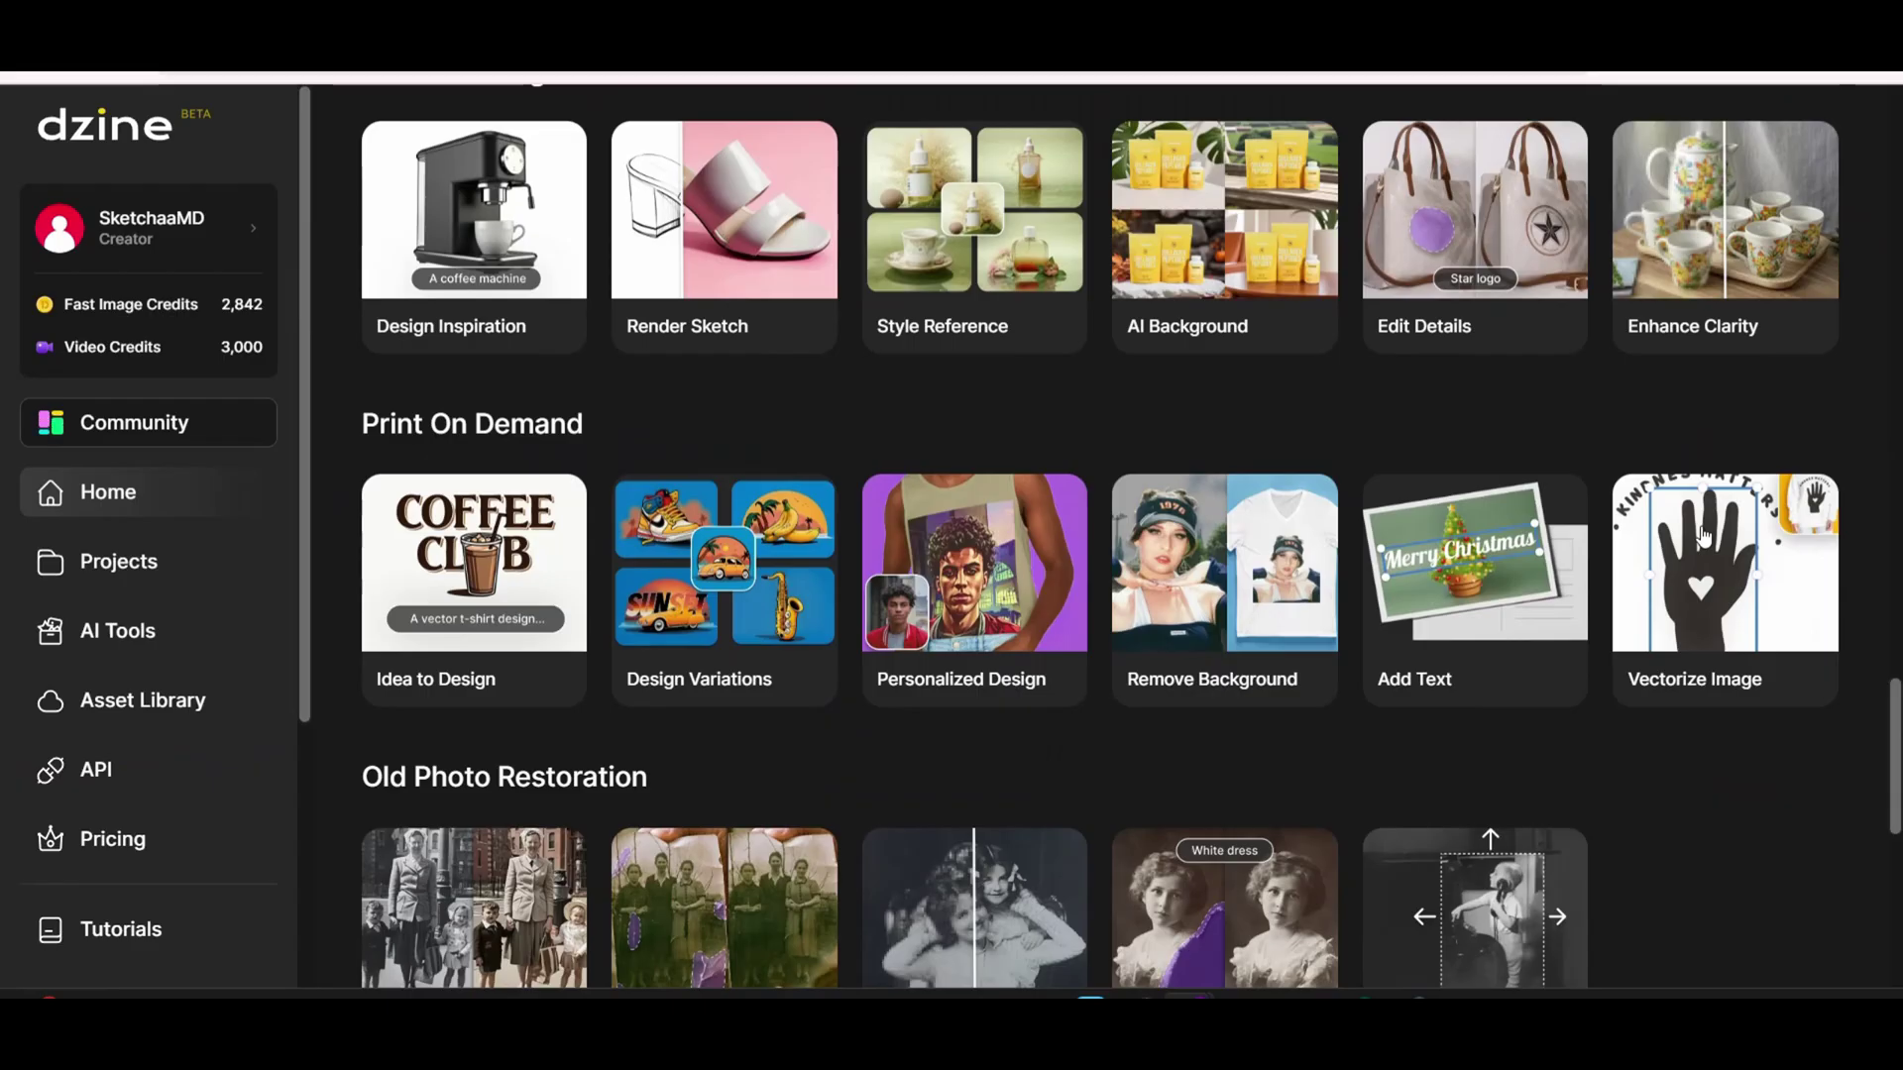
{"action": "left_click", "coordinate": [1522, 560]}
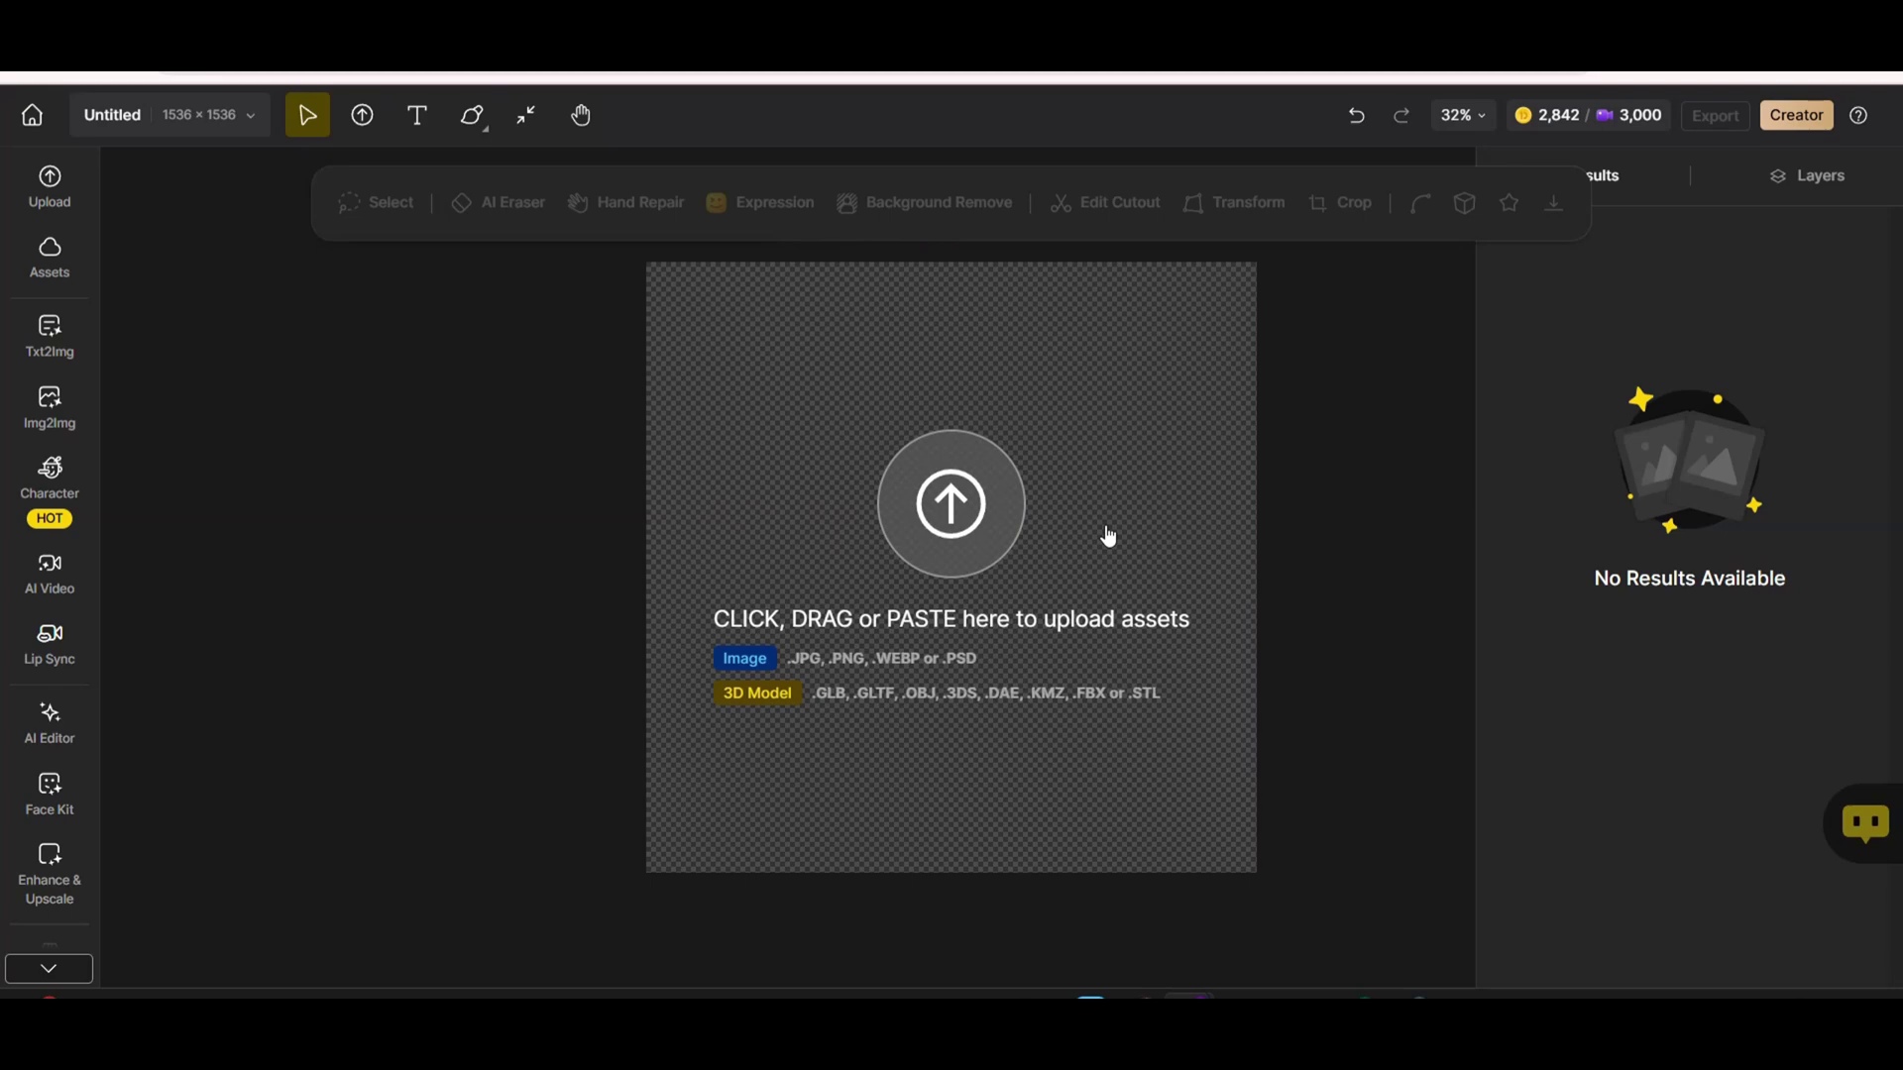
{"action": "left_click", "coordinate": [938, 496]}
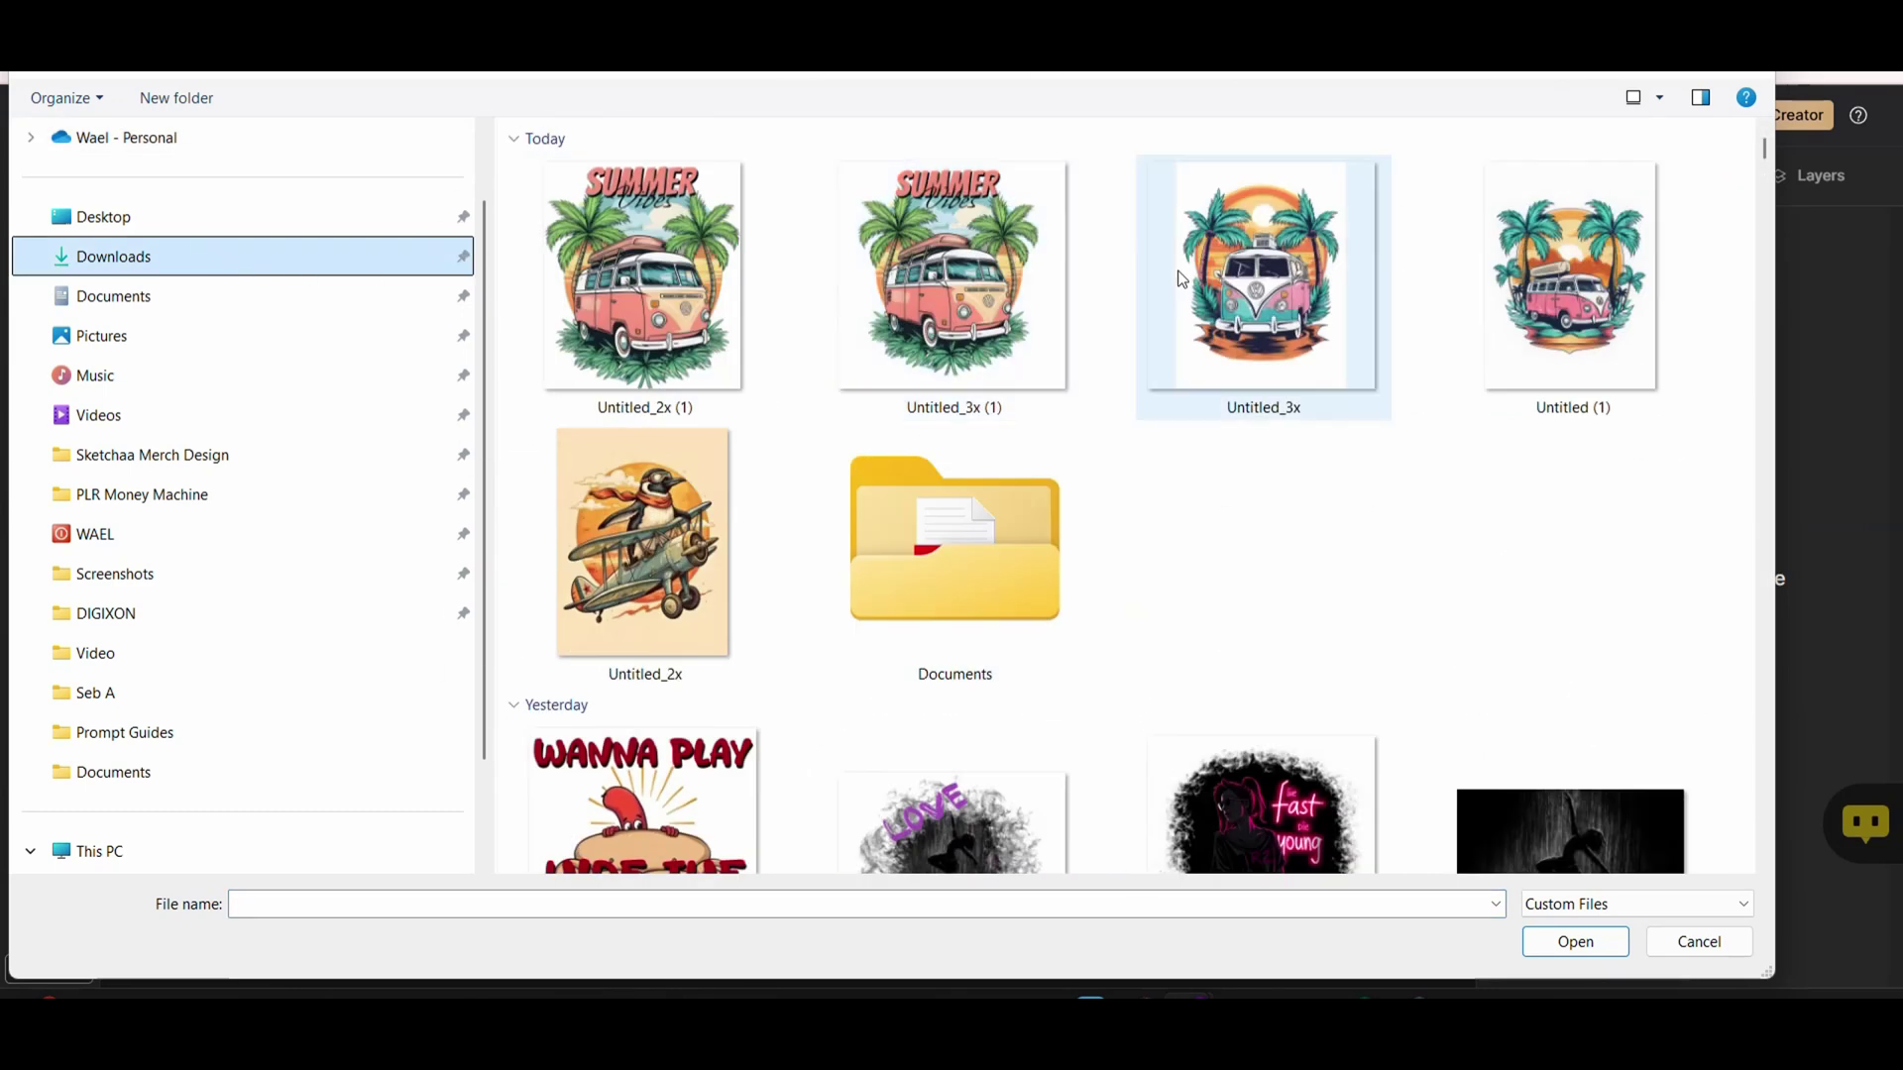
{"action": "double_click", "coordinate": [691, 315]}
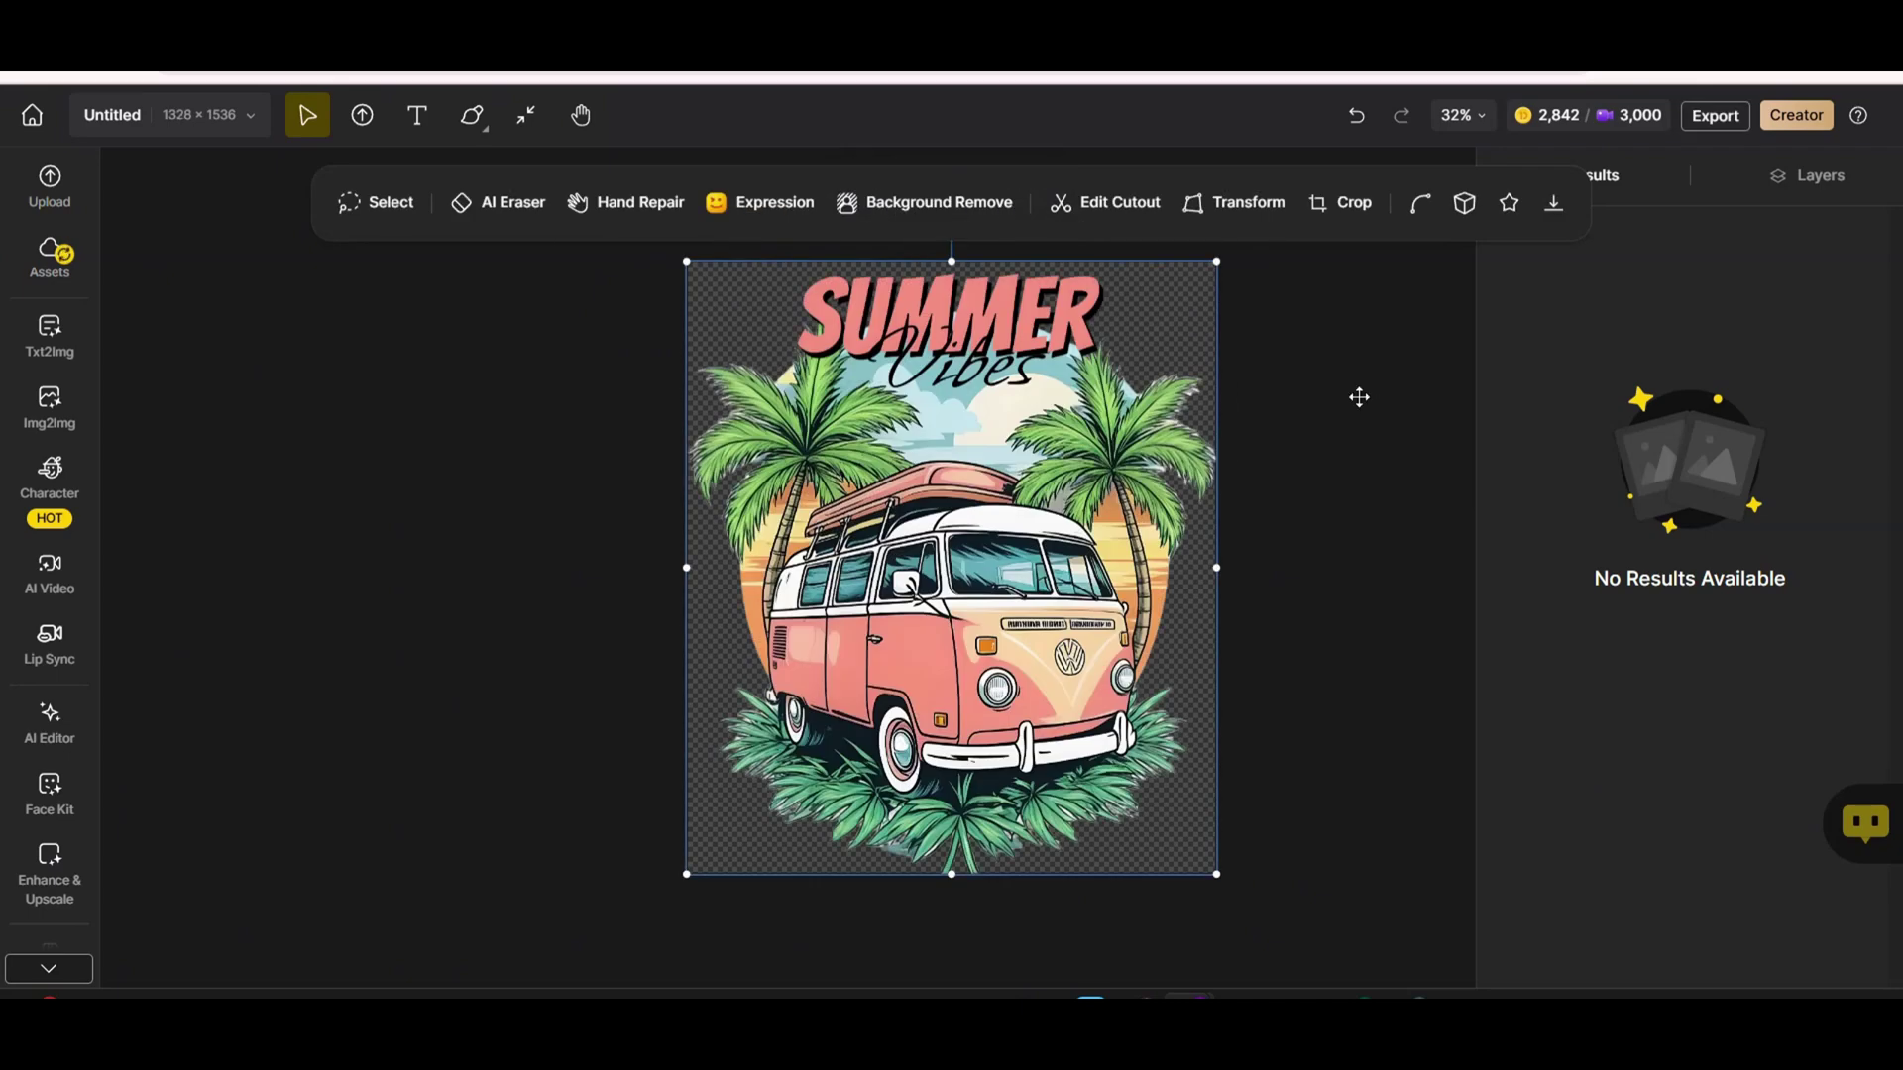
Vectorize the uploaded van design with shapes grouped by Color and Medium line fit tolerance, and download the SVG.
{"action": "left_click", "coordinate": [1318, 446]}
{"action": "left_click", "coordinate": [922, 451]}
{"action": "left_click", "coordinate": [1420, 227]}
{"action": "left_click", "coordinate": [1420, 227]}
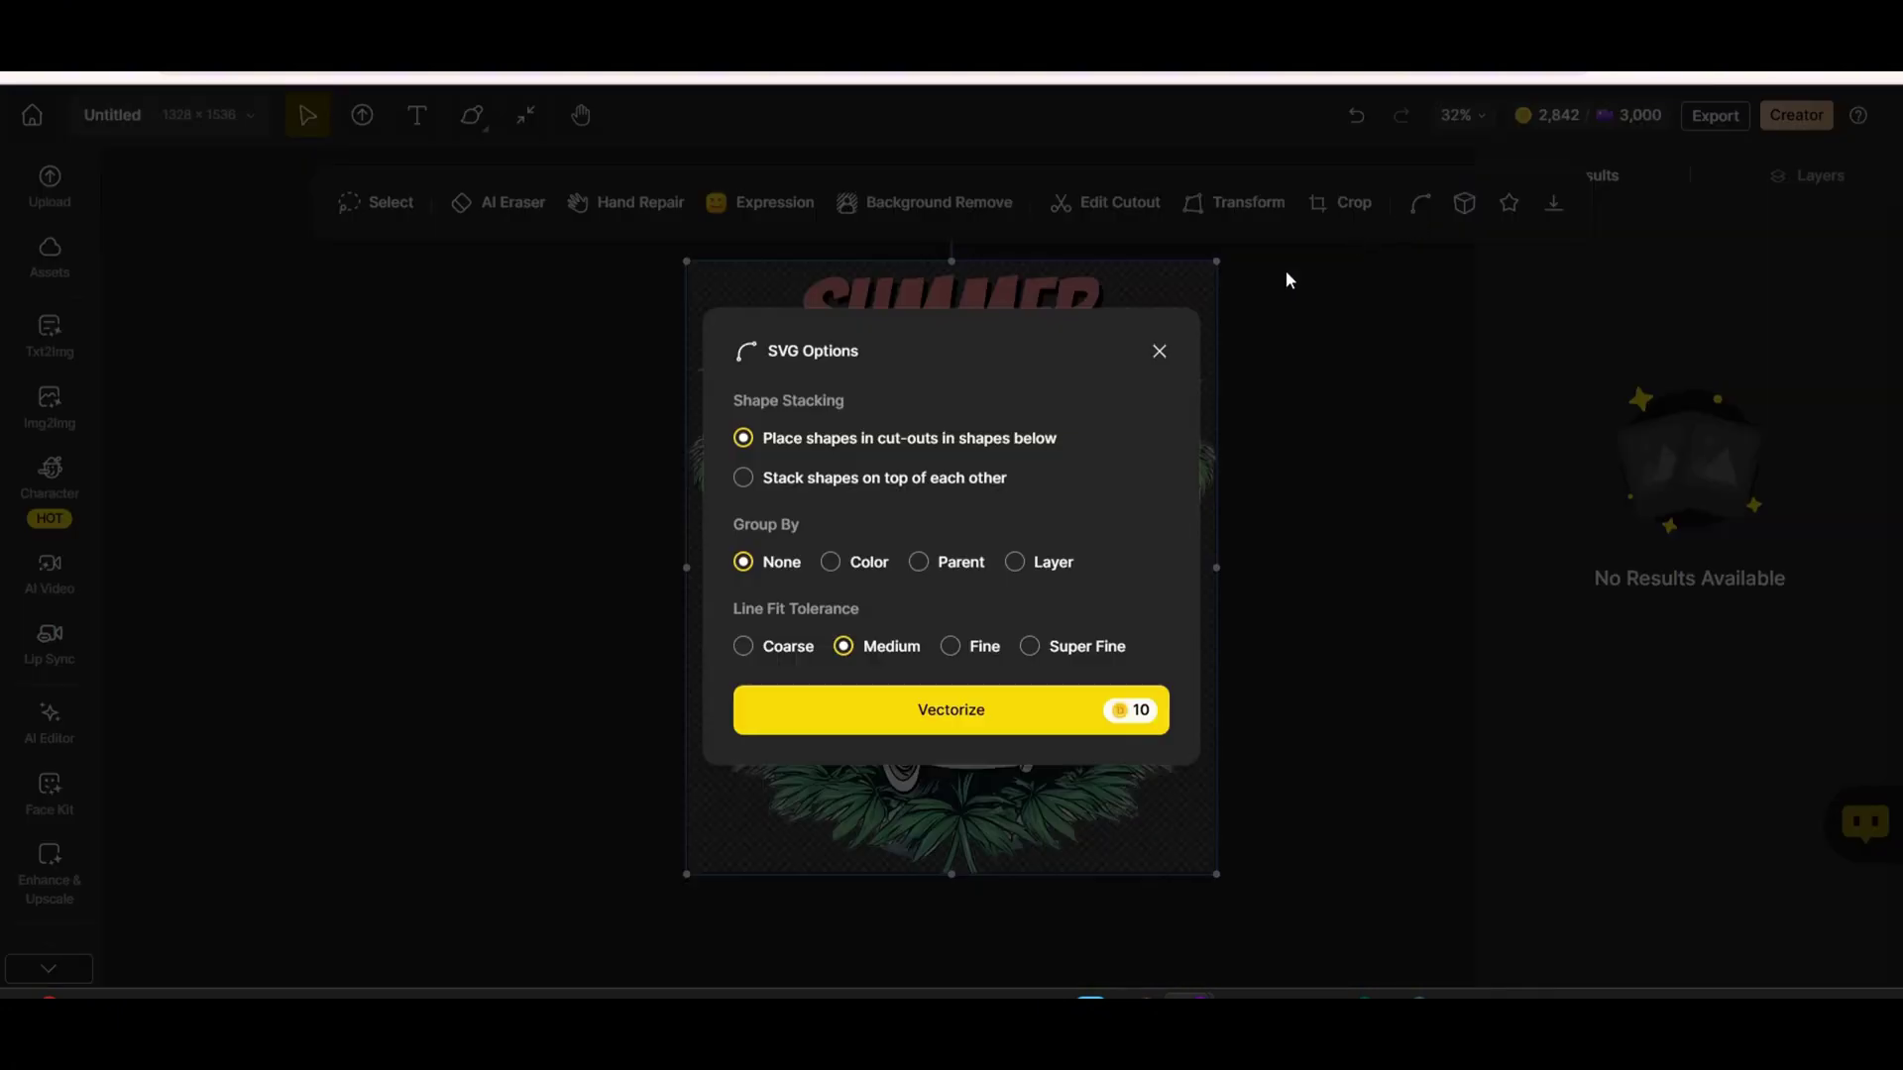
{"action": "left_click", "coordinate": [832, 563]}
{"action": "left_click", "coordinate": [936, 716]}
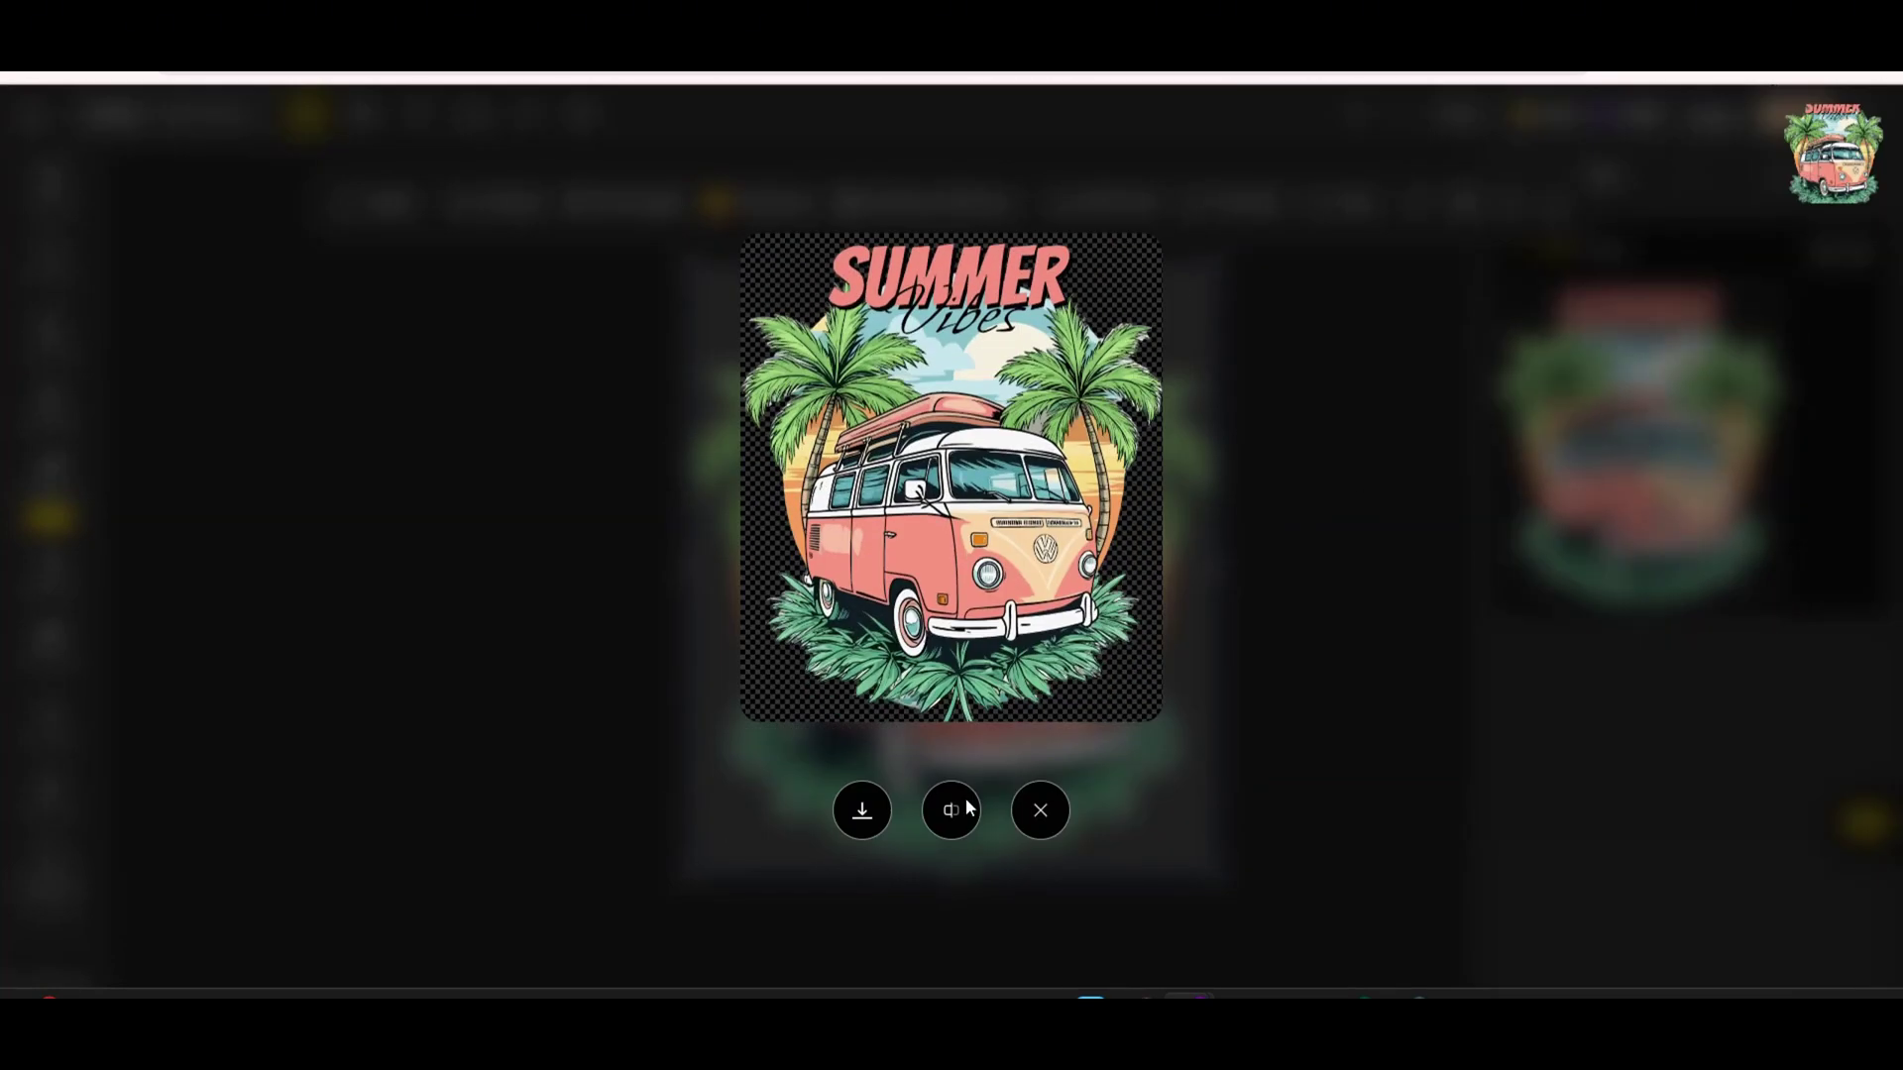
{"action": "left_click", "coordinate": [860, 818]}
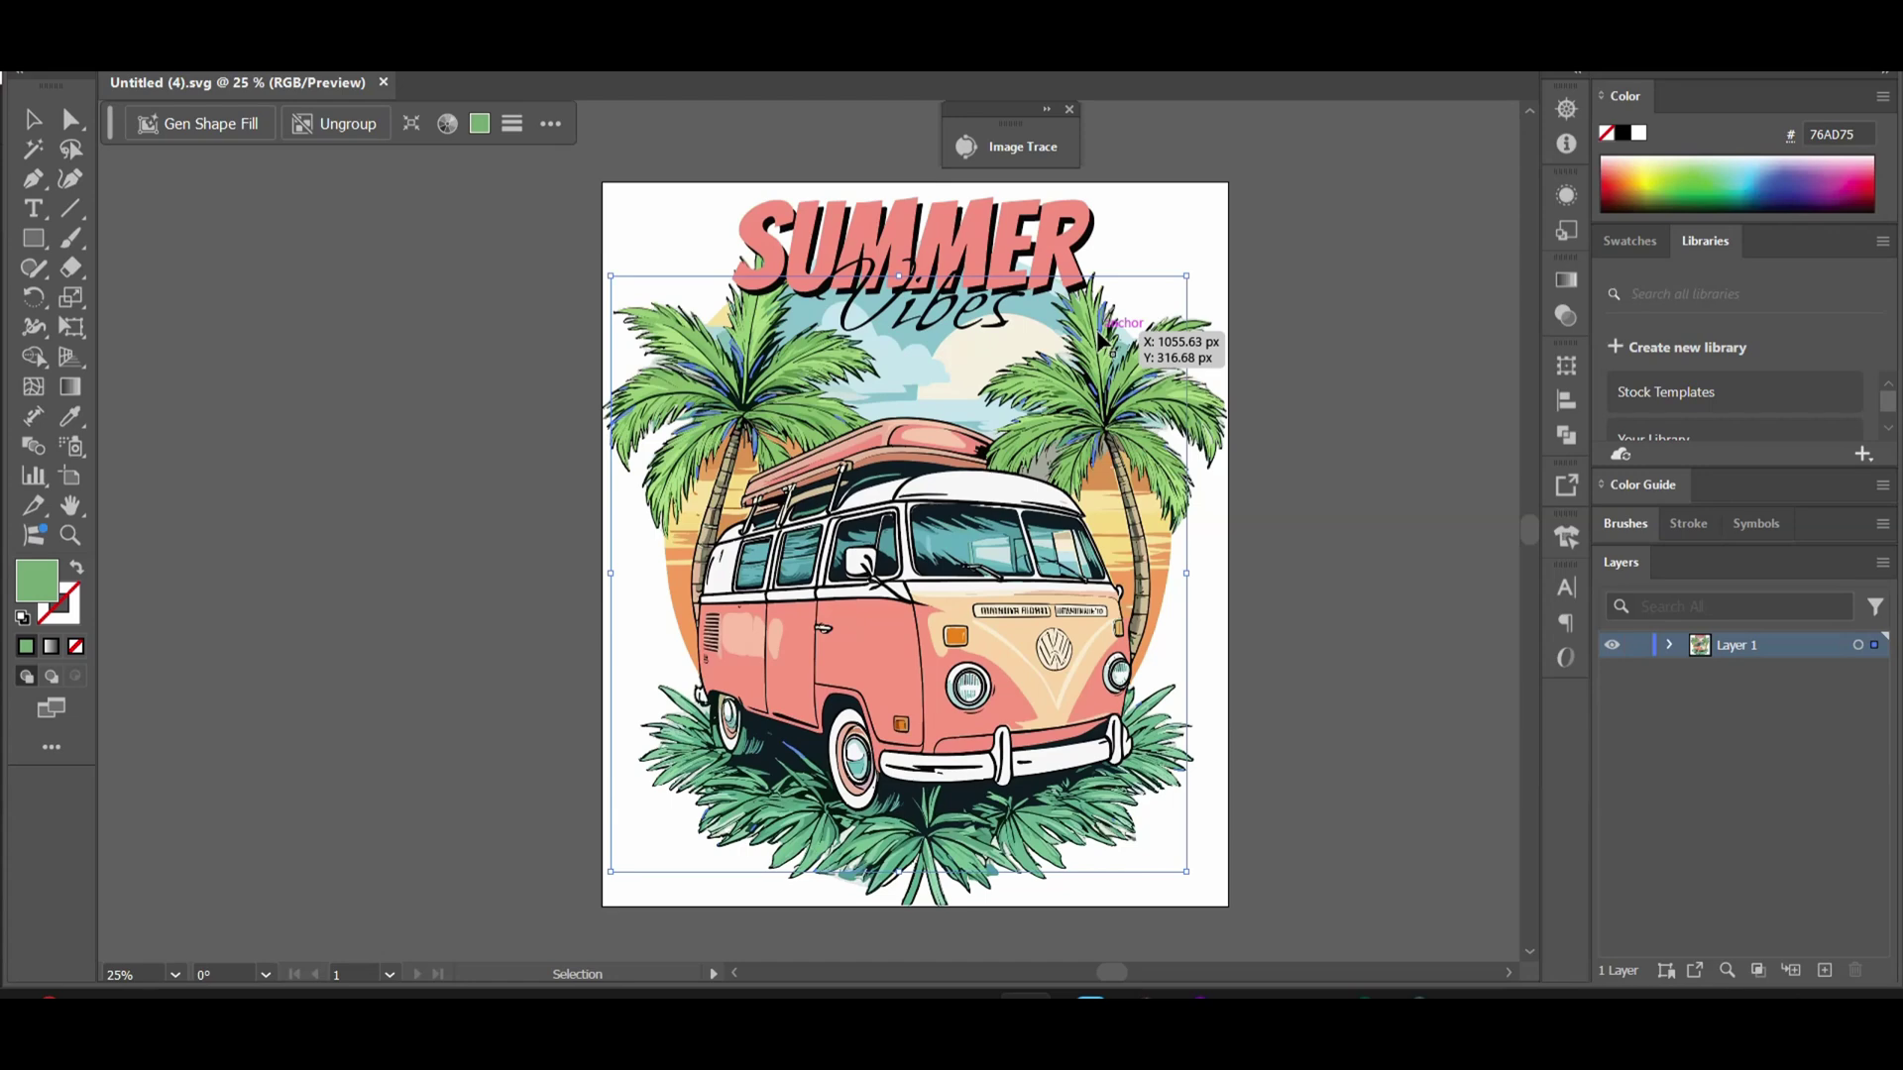
In Illustrator, expand Layer 1 of the SVG, deselect the artwork and toggle the visibility of a group near the list's end.
{"action": "left_click", "coordinate": [1672, 645]}
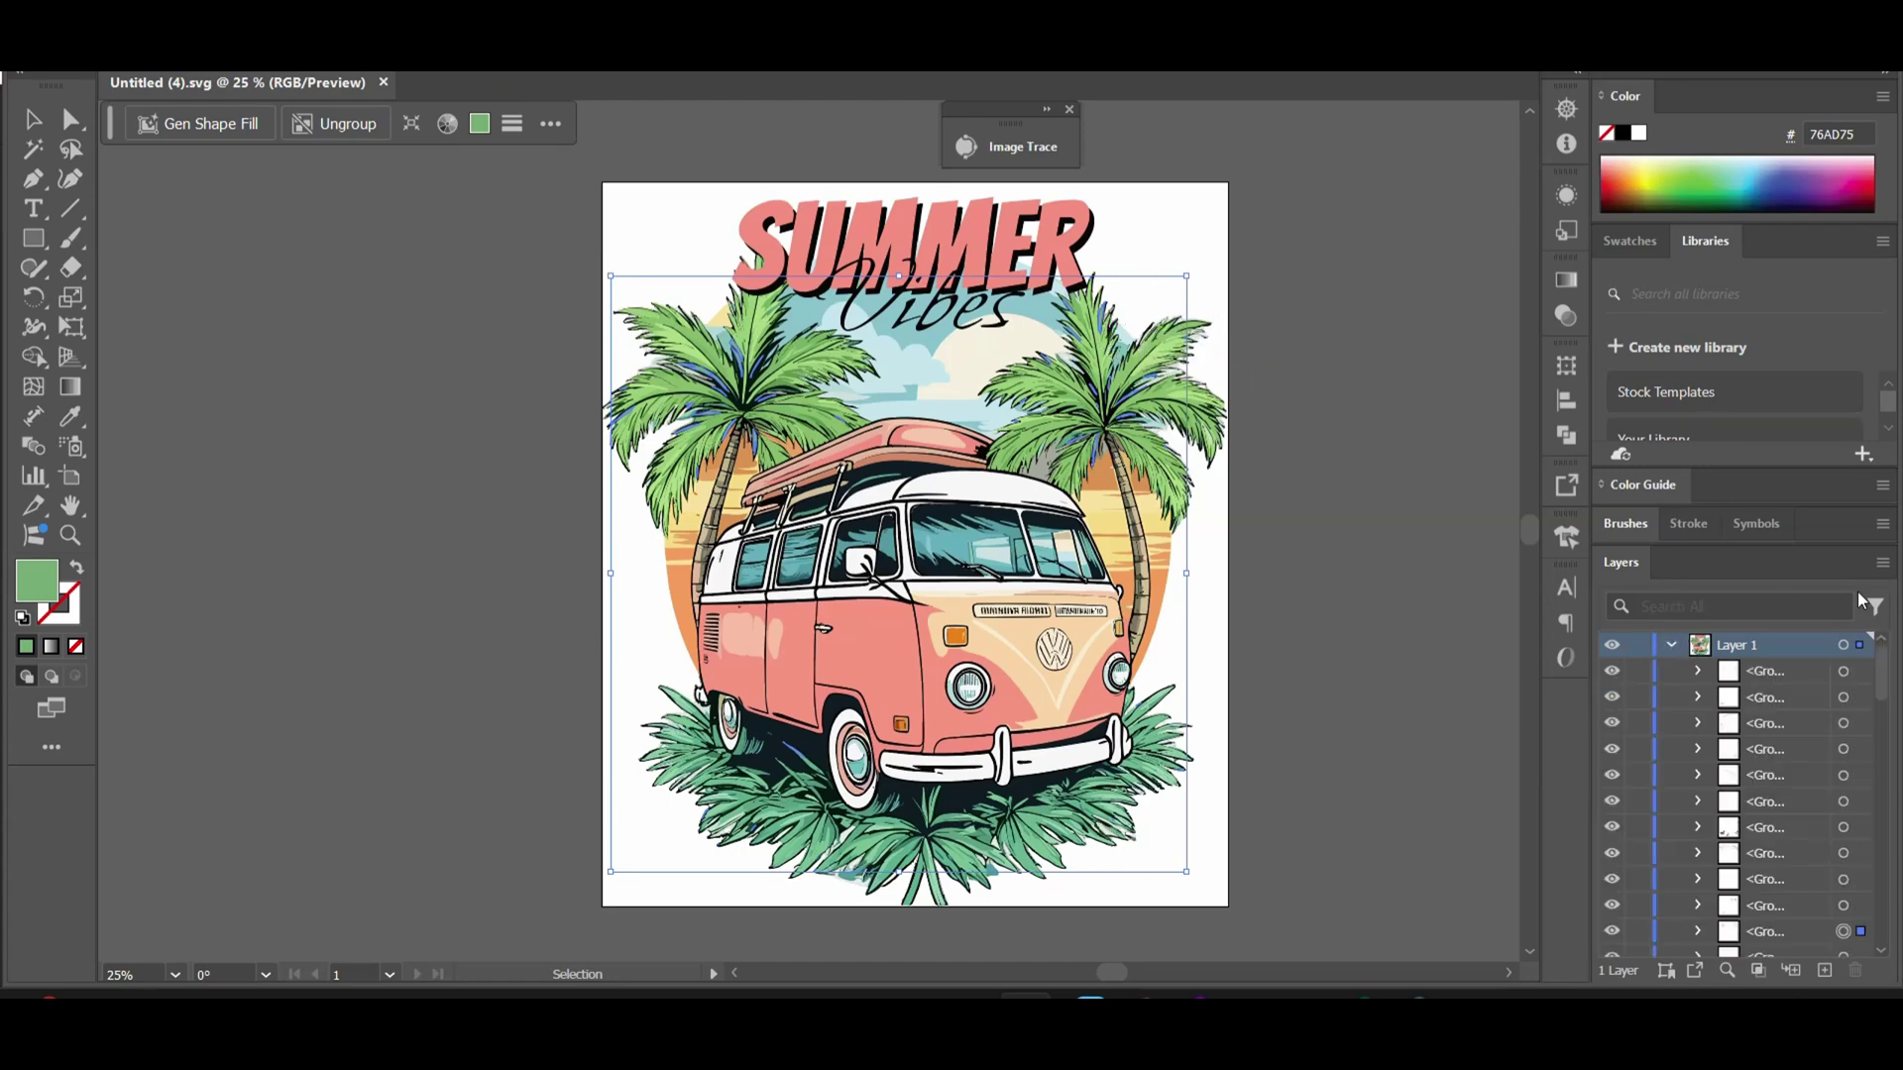
{"action": "key", "text": "ctrl+shift+a"}
{"action": "scroll", "coordinate": [1898, 819], "scroll_direction": "down", "scroll_amount": 5}
{"action": "scroll", "coordinate": [1898, 819], "scroll_direction": "down", "scroll_amount": 3}
{"action": "left_click", "coordinate": [1612, 920]}
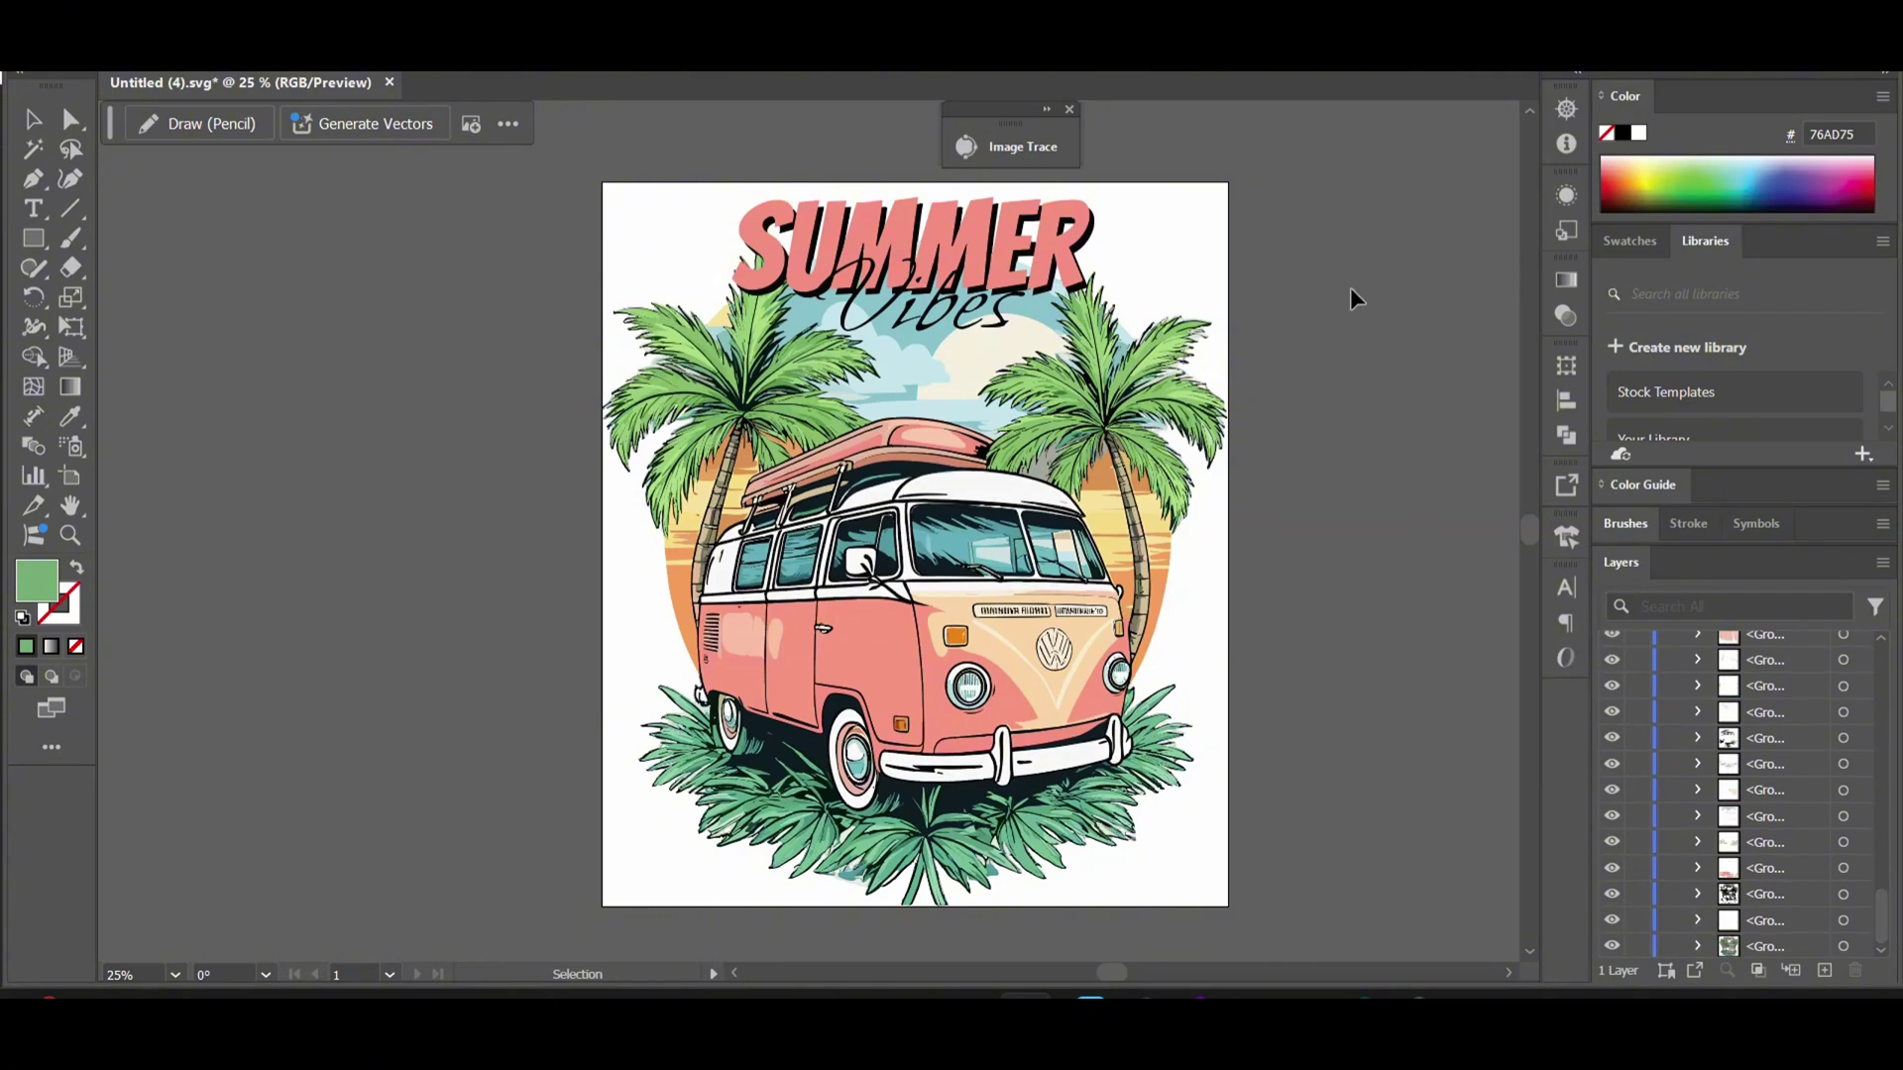
Move the whole vector van artwork off the artboard to its left side.
{"action": "left_click_drag", "start_coordinate": [1006, 674], "coordinate": [490, 664]}
{"action": "left_click_drag", "start_coordinate": [947, 639], "coordinate": [1393, 620]}
{"action": "mouse_move", "coordinate": [1028, 586]}
{"action": "left_mouse_down"}
{"action": "mouse_move", "coordinate": [573, 586]}
{"action": "mouse_move", "coordinate": [644, 587]}
{"action": "left_mouse_up"}
{"action": "left_click", "coordinate": [1279, 475]}
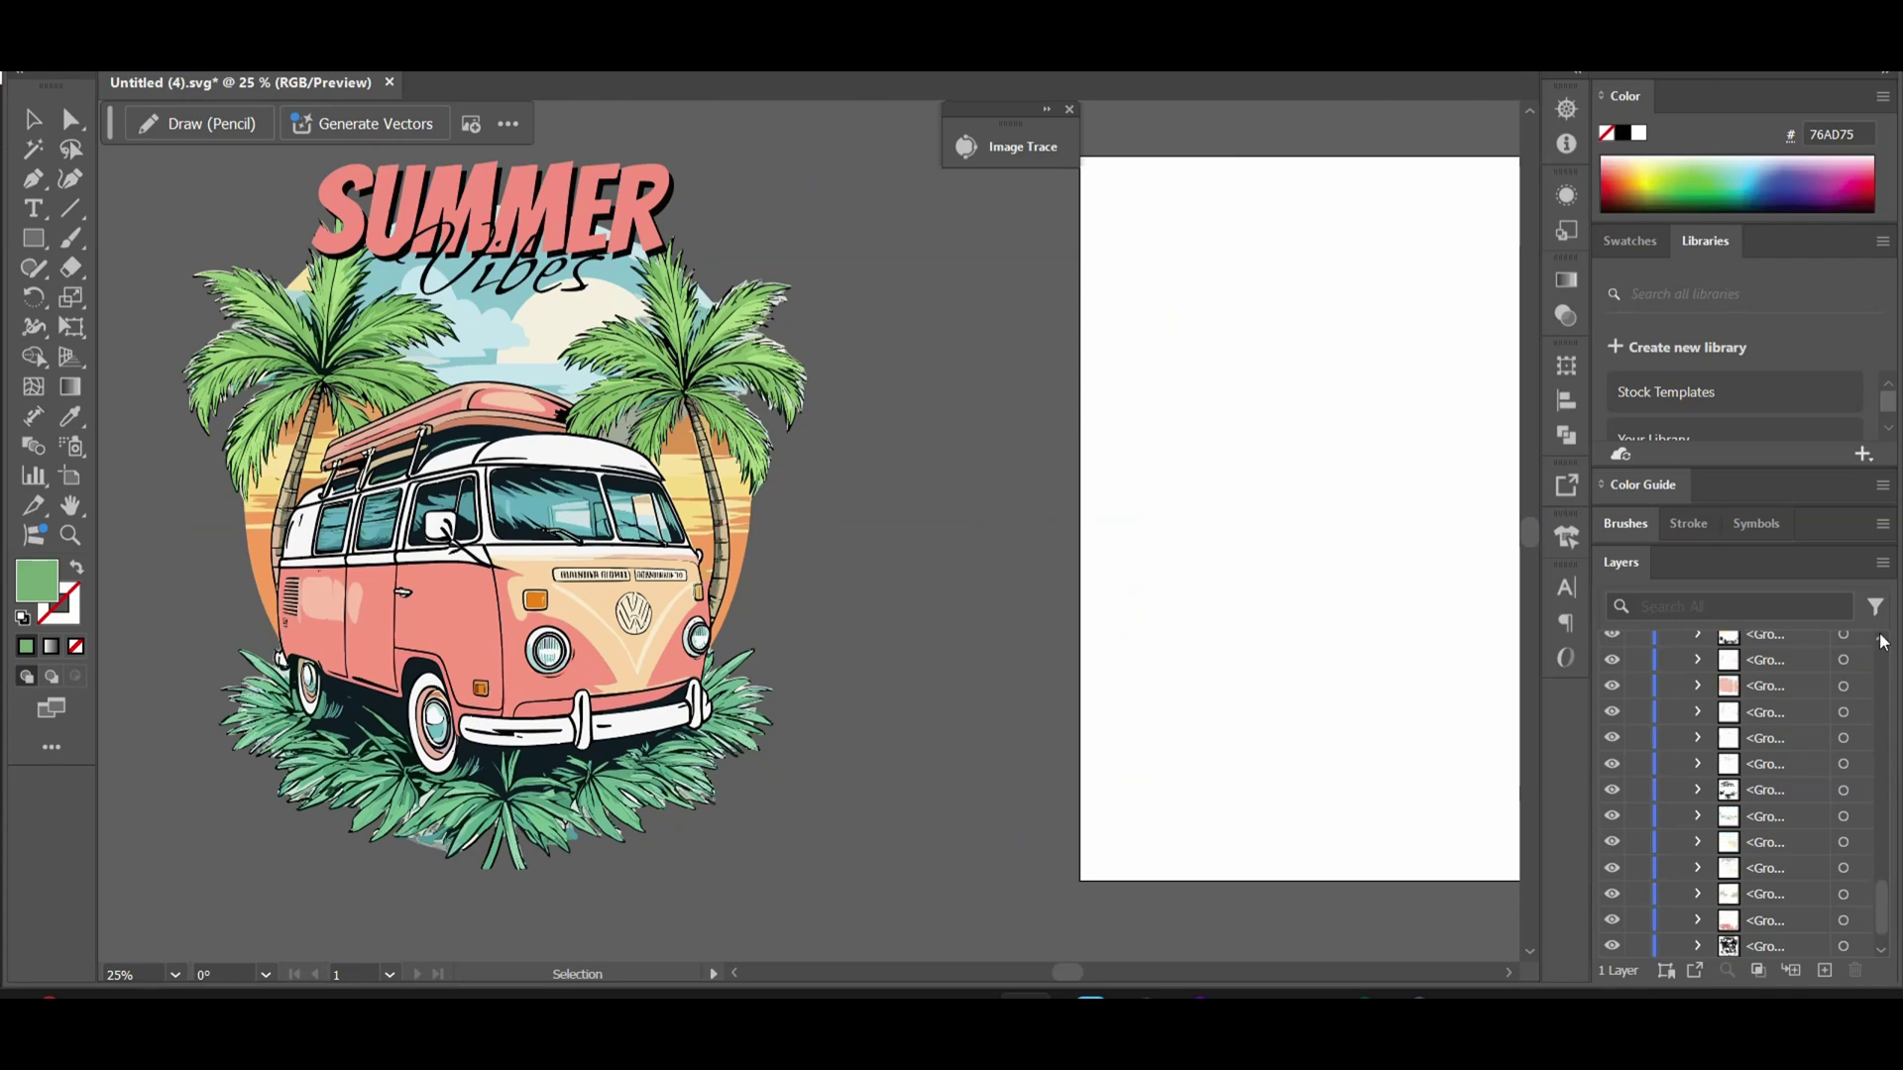
Toggle the visibility of individual color groups in Layer 1 to examine which shapes each one holds.
{"action": "left_click_drag", "start_coordinate": [1882, 897], "coordinate": [1882, 654]}
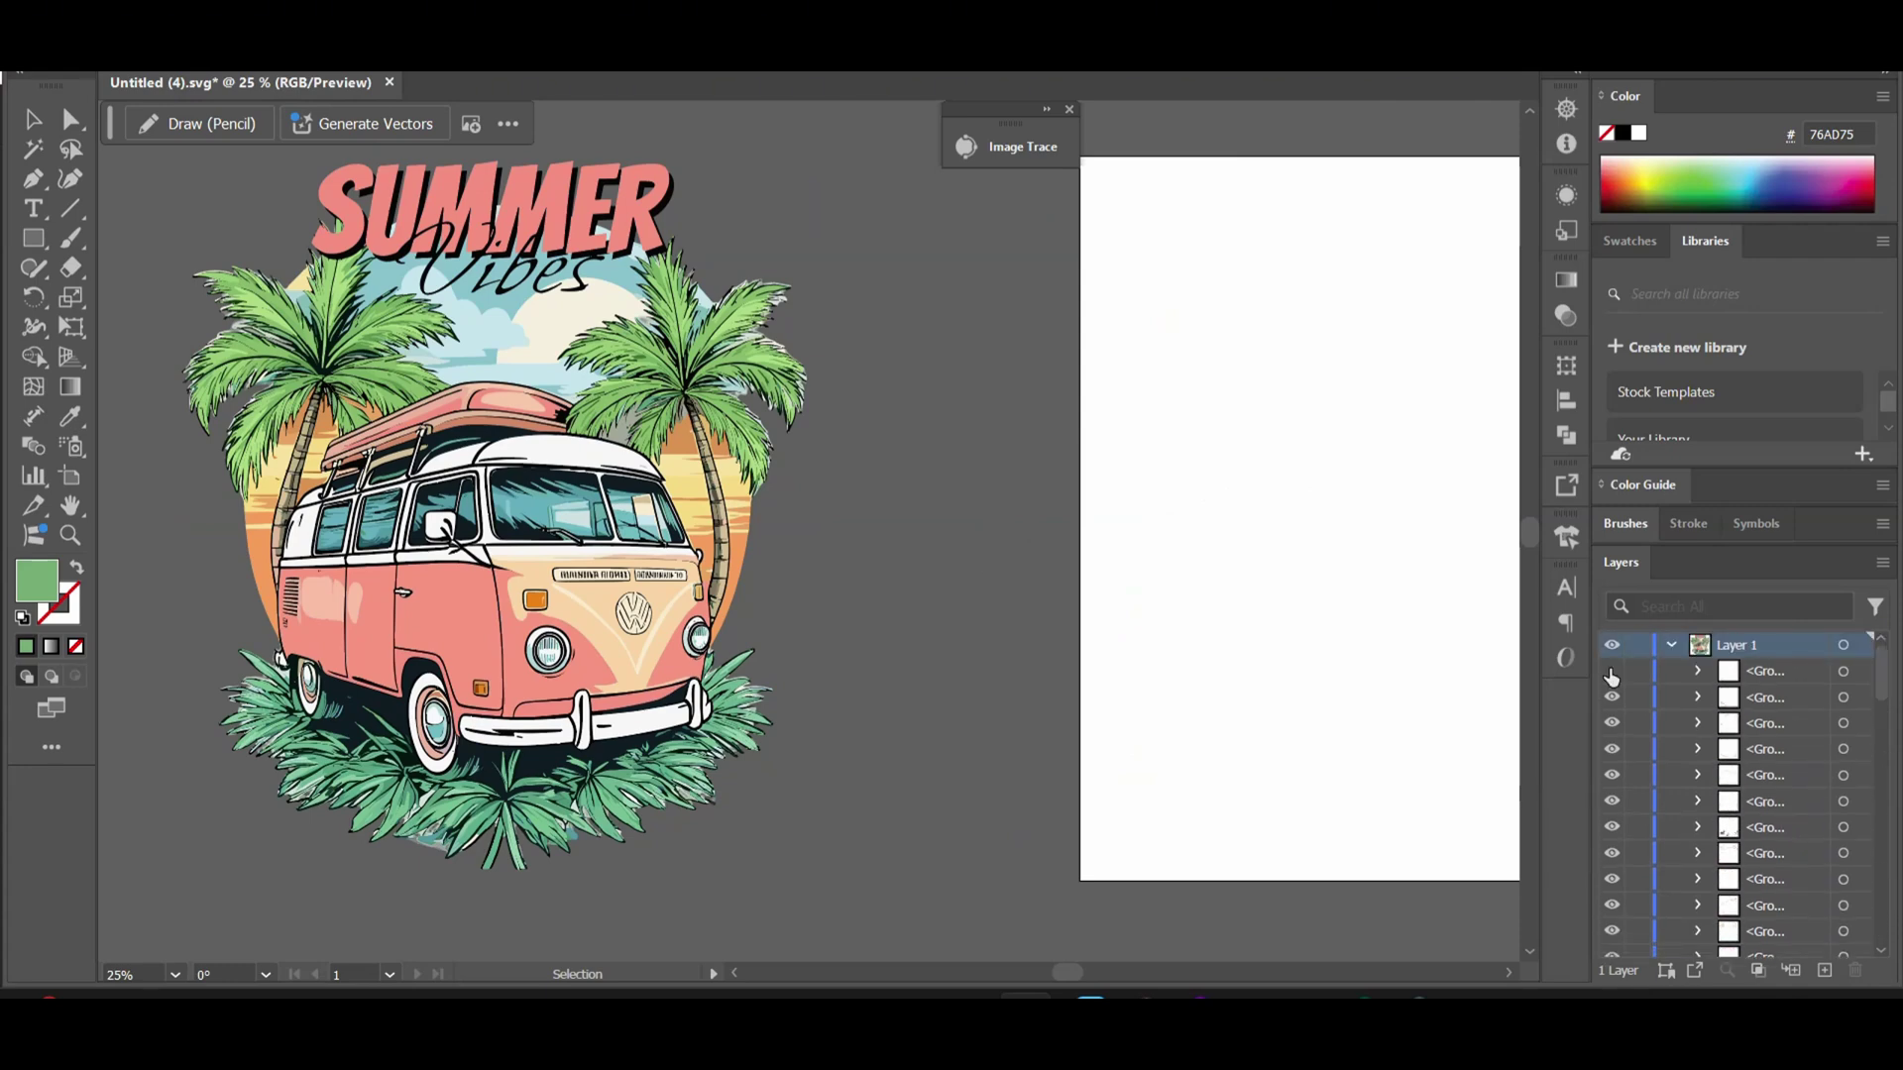
{"action": "left_click", "coordinate": [1611, 775]}
{"action": "scroll", "coordinate": [1612, 793], "scroll_direction": "down", "scroll_amount": 2}
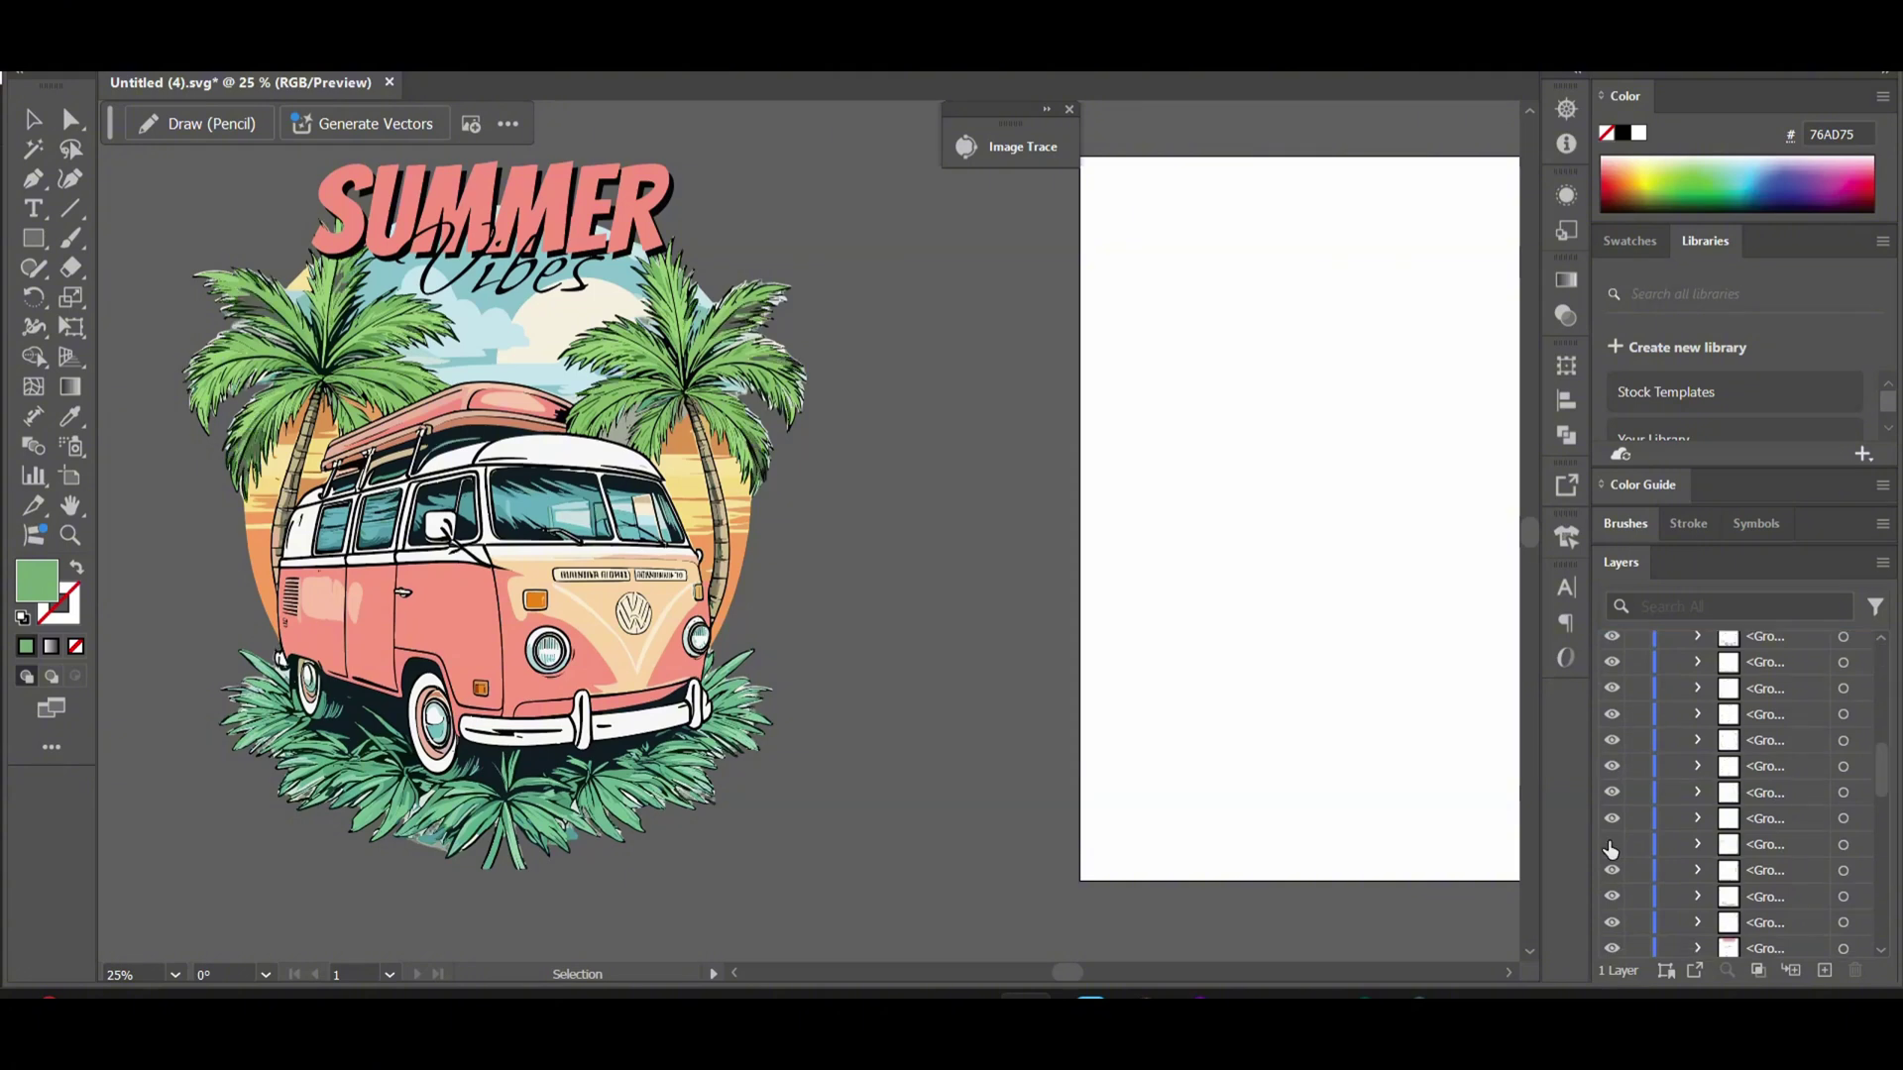
{"action": "left_click", "coordinate": [1612, 896]}
{"action": "left_click", "coordinate": [1611, 896]}
Try pulling the beige van-front shapes and the cream sun shape out of the artwork, and undo the changes.
{"action": "mouse_move", "coordinate": [722, 584]}
{"action": "left_mouse_down"}
{"action": "mouse_move", "coordinate": [867, 605]}
{"action": "mouse_move", "coordinate": [721, 587]}
{"action": "left_mouse_up"}
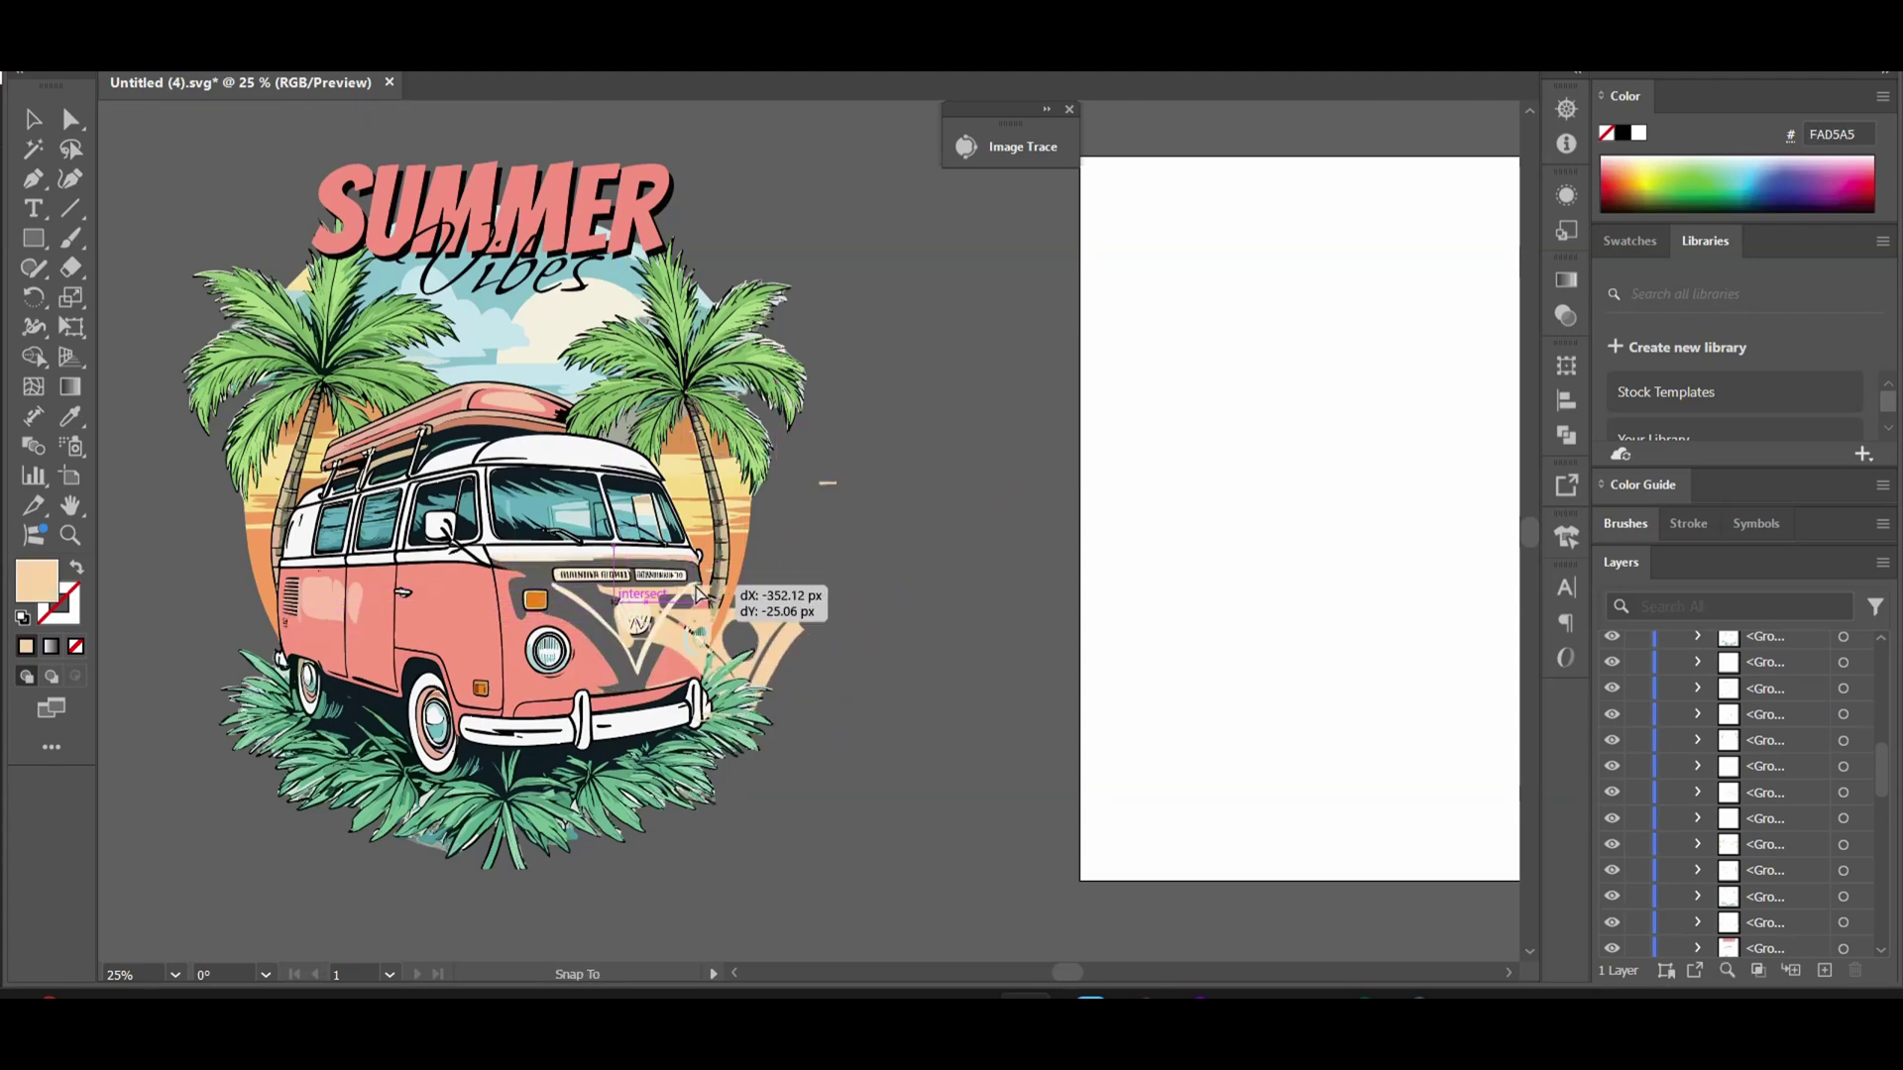
{"action": "scroll", "coordinate": [778, 396], "scroll_direction": "up", "scroll_amount": 1}
{"action": "left_click_drag", "start_coordinate": [778, 397], "coordinate": [1120, 377]}
{"action": "key", "text": "Delete"}
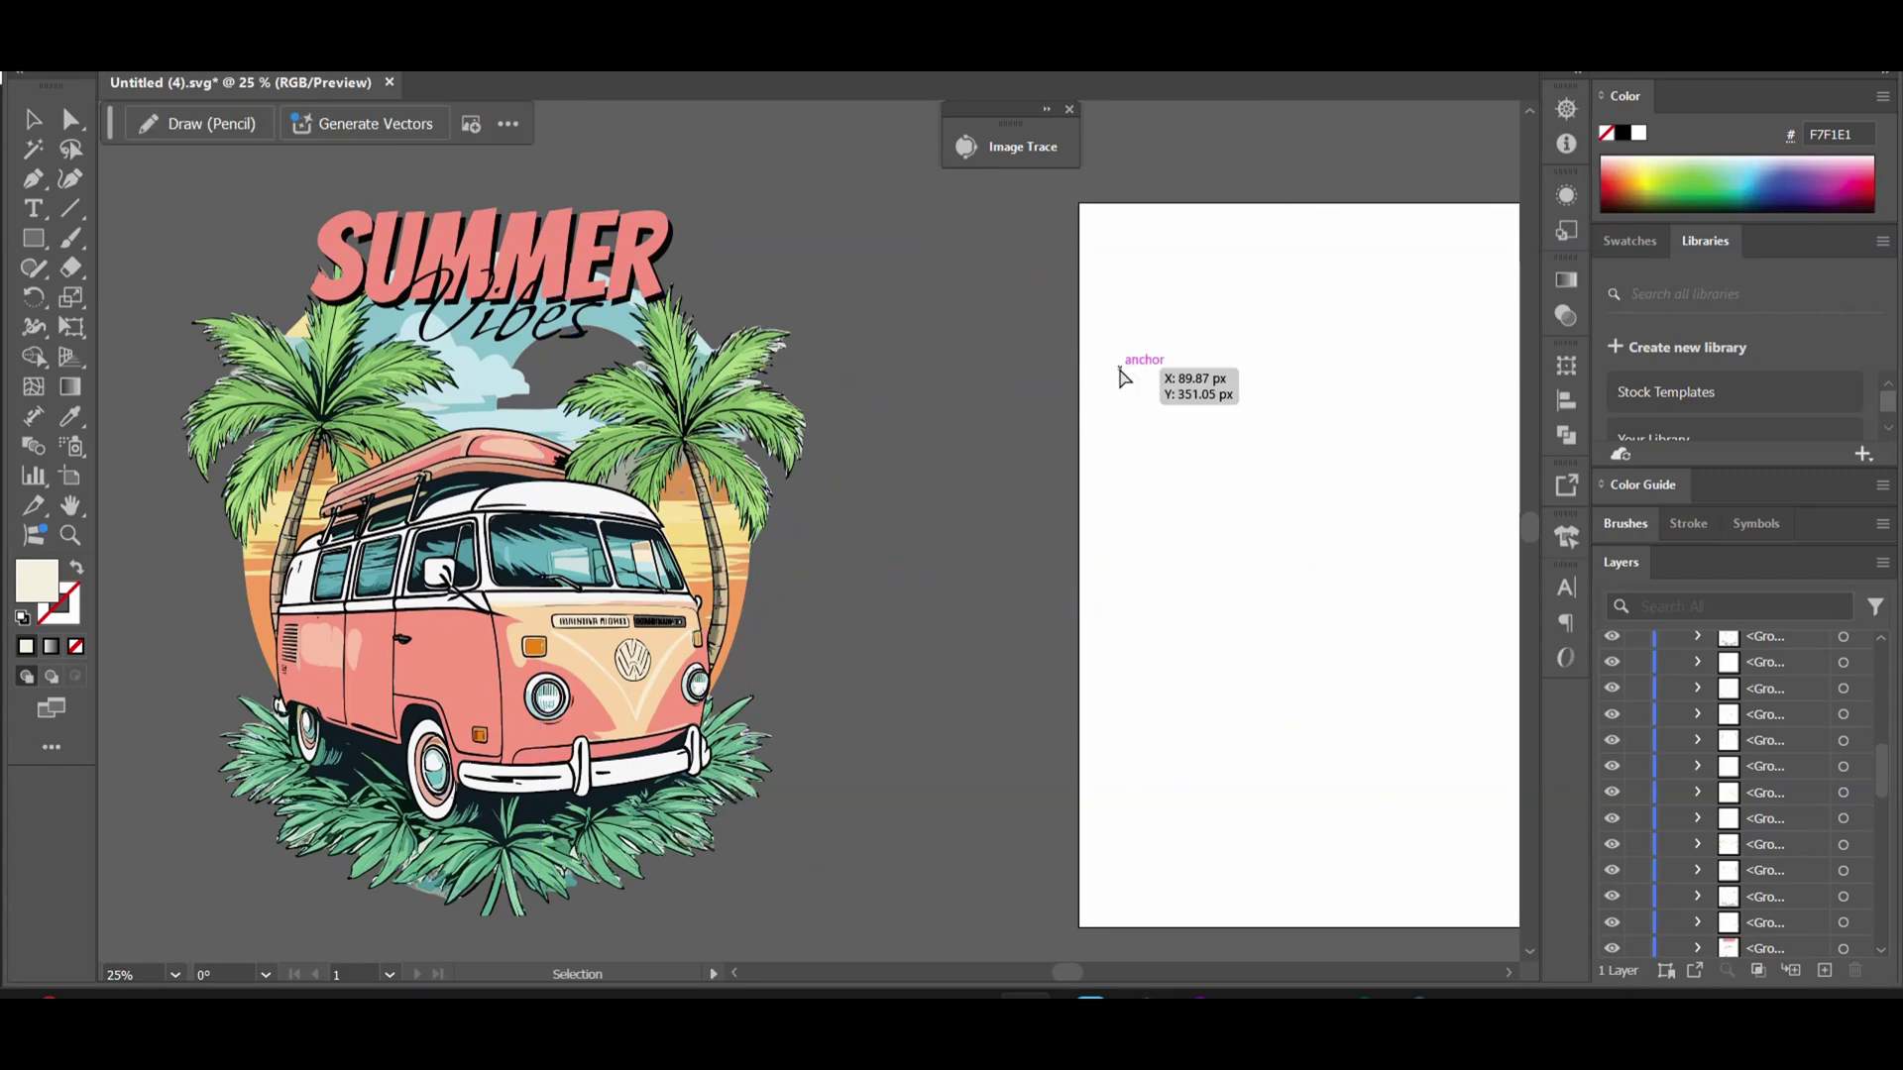
{"action": "key", "text": "ctrl+a"}
{"action": "left_click", "coordinate": [1083, 414]}
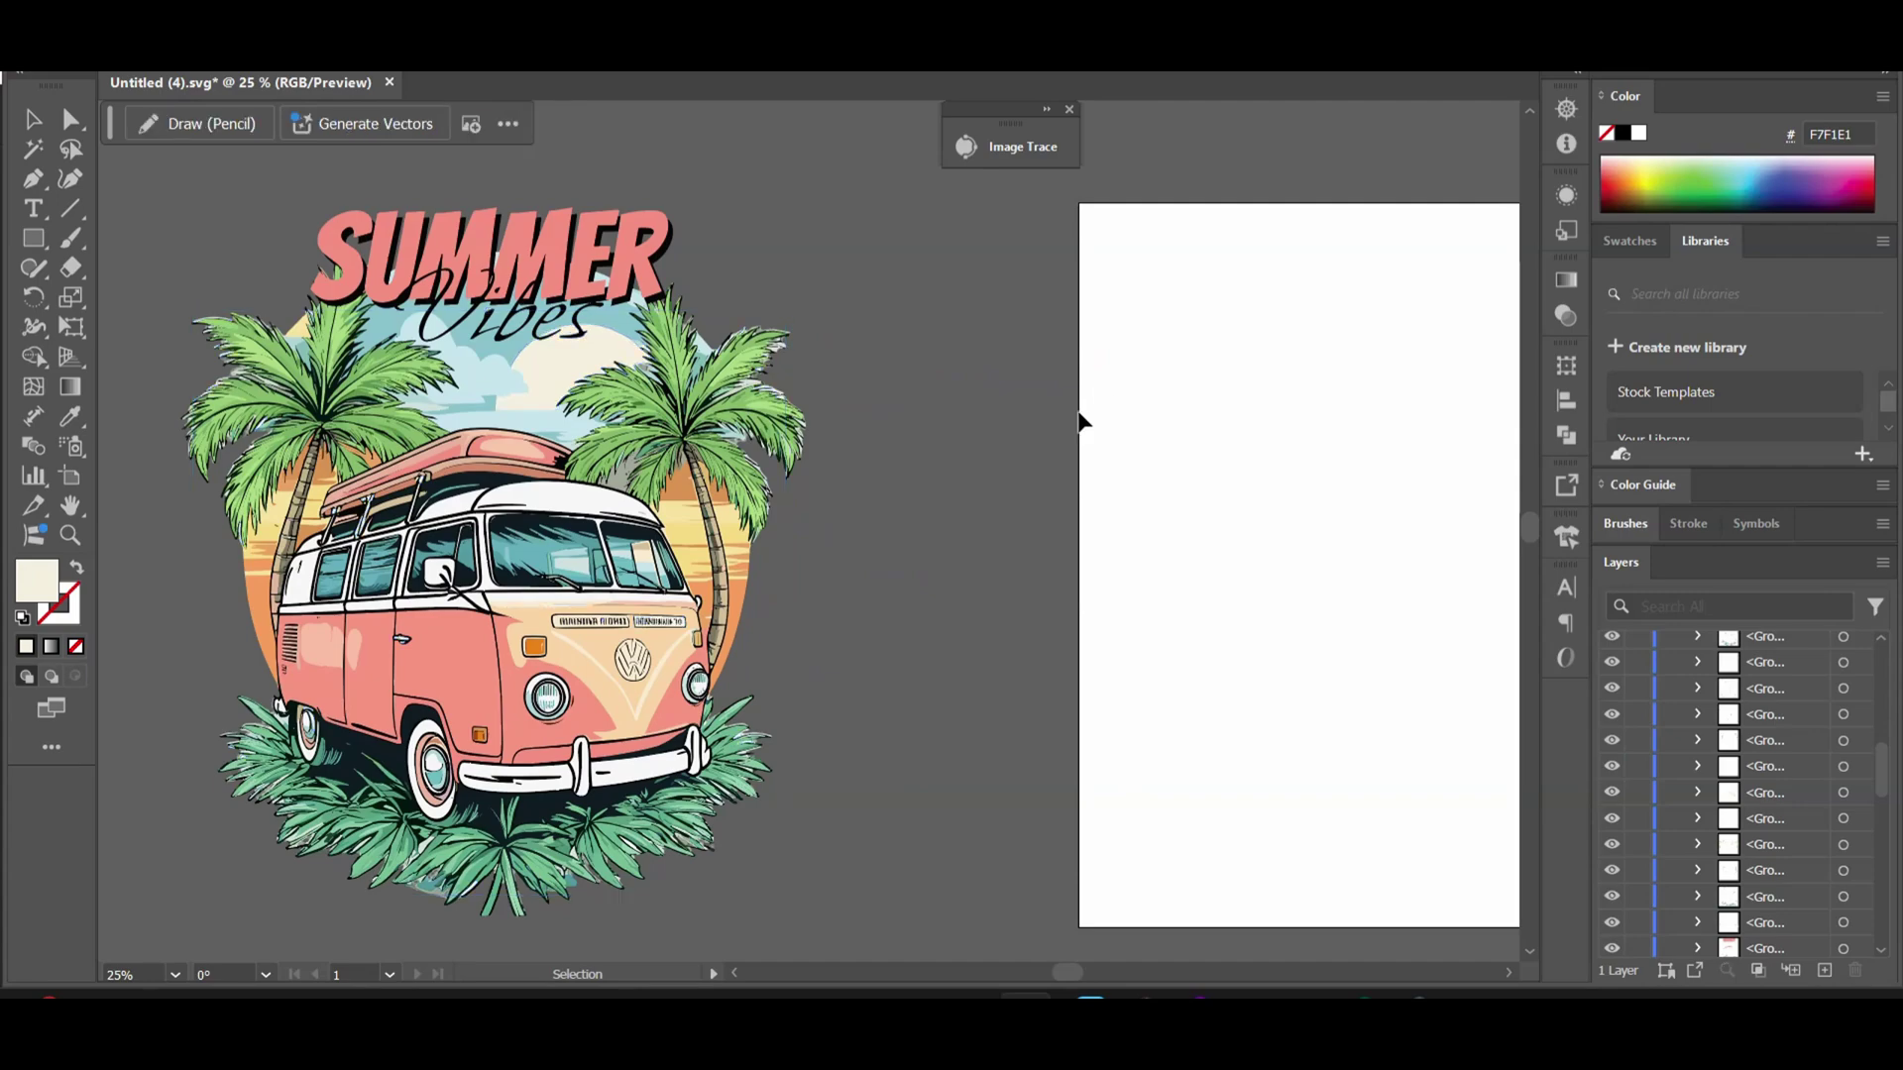
Select all off-white F7F1E1 shapes in the artwork with the Magic Wand and delete them.
{"action": "key", "text": "y"}
{"action": "key", "text": "ctrl+equal"}
{"action": "key", "text": "Delete"}
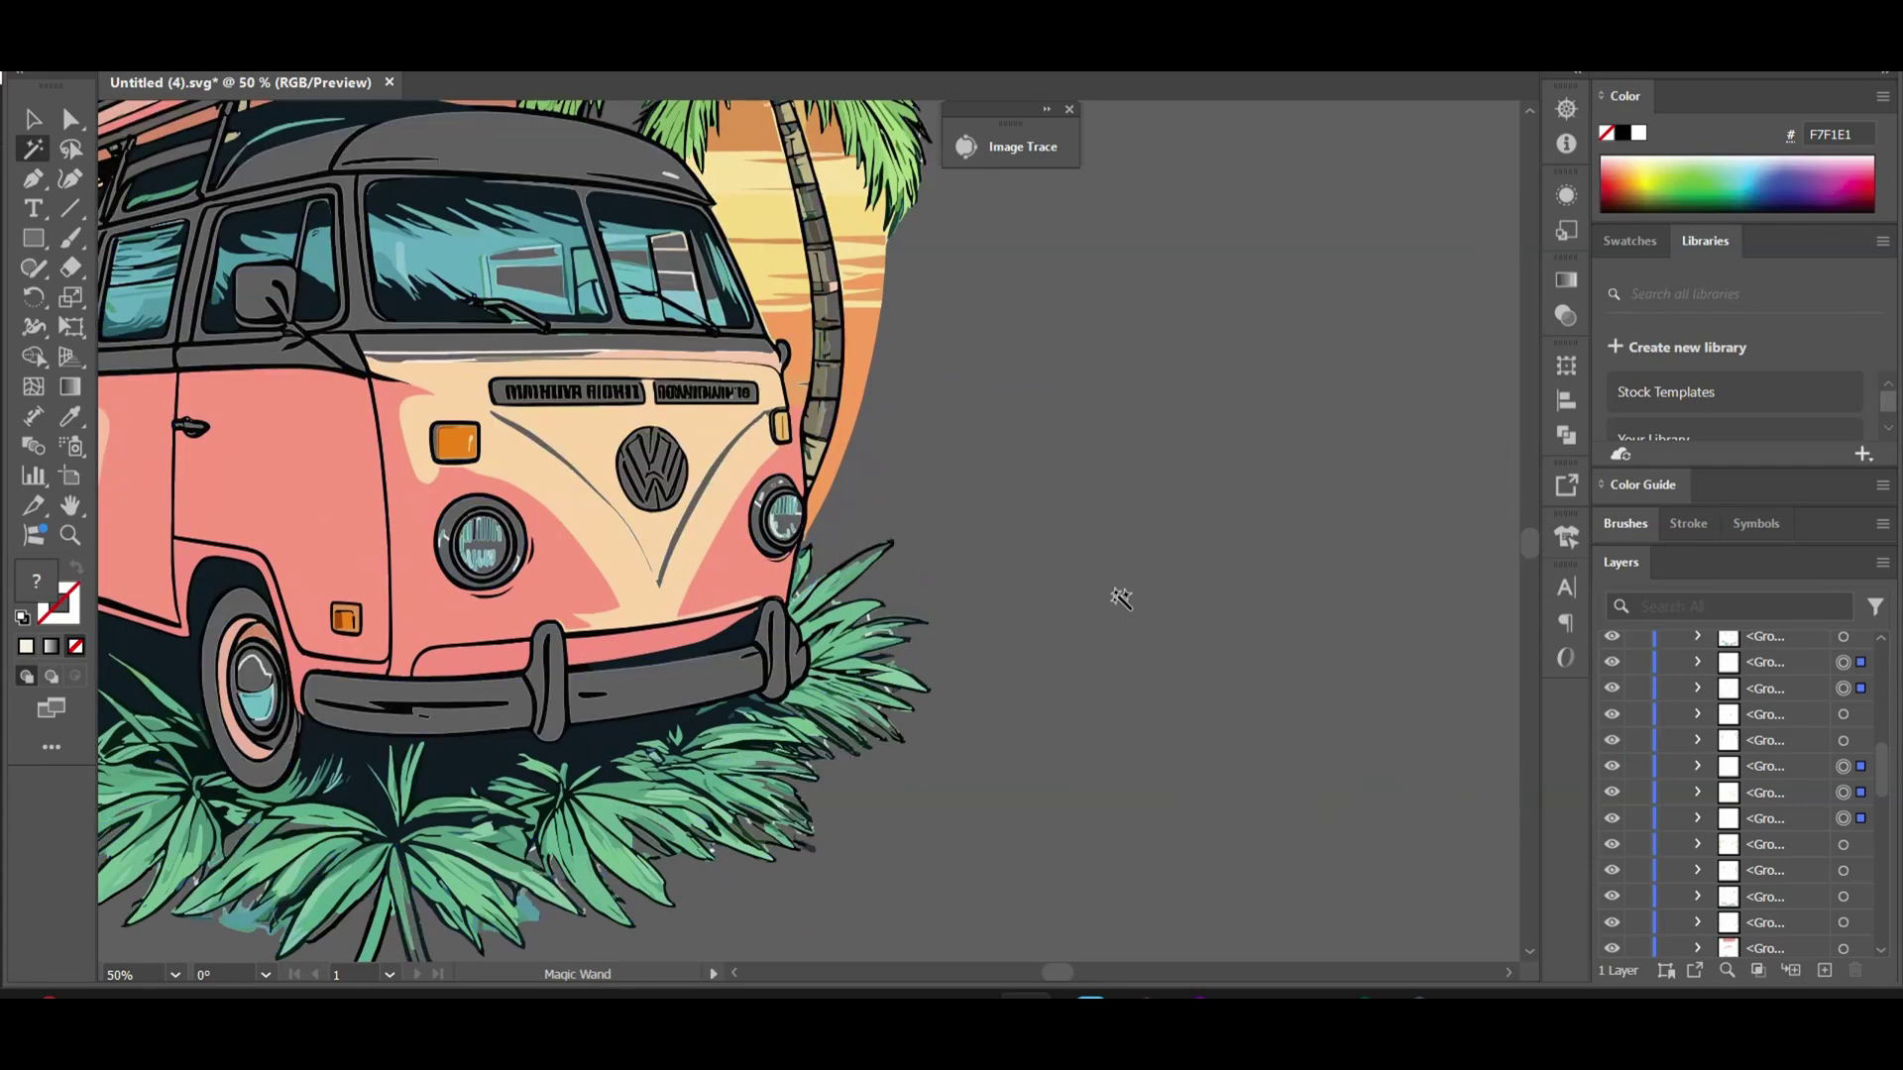
{"action": "key", "text": "ctrl+minus"}
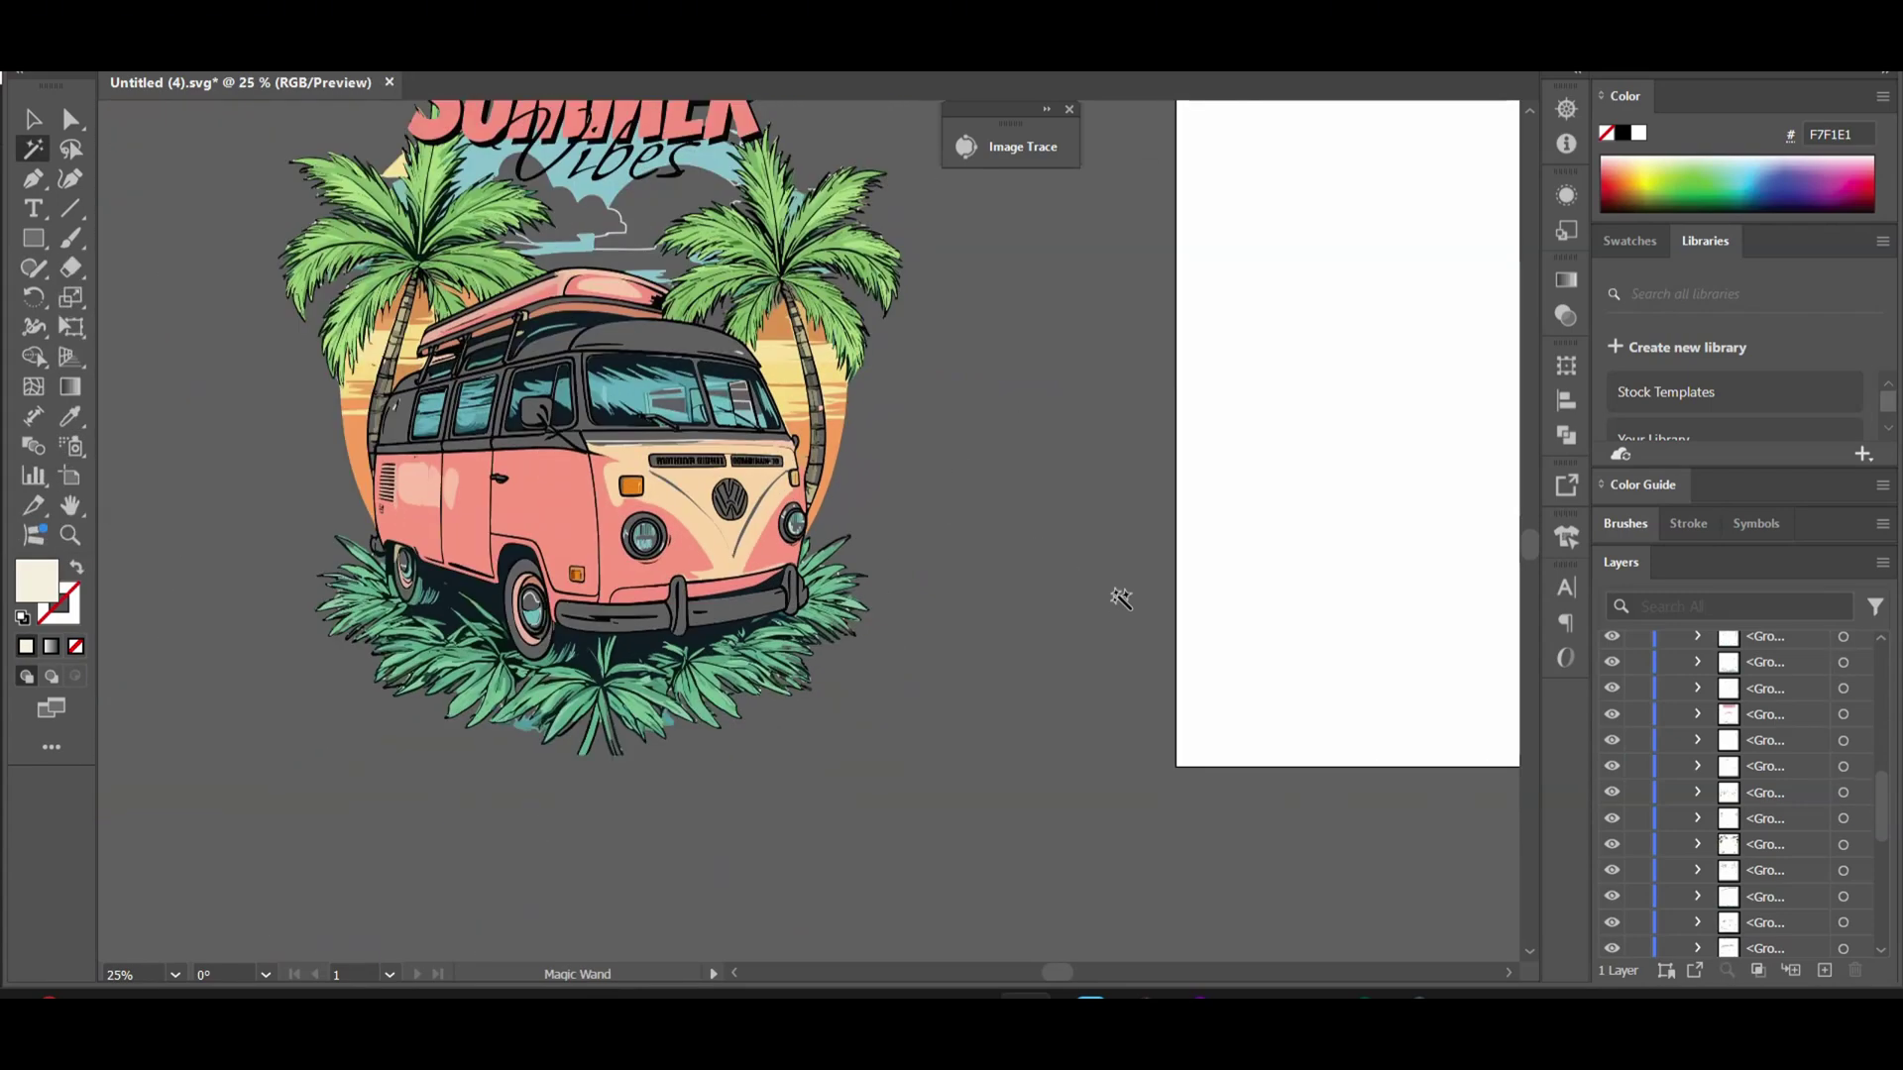
{"action": "scroll", "coordinate": [1104, 616], "scroll_direction": "up", "scroll_amount": 3}
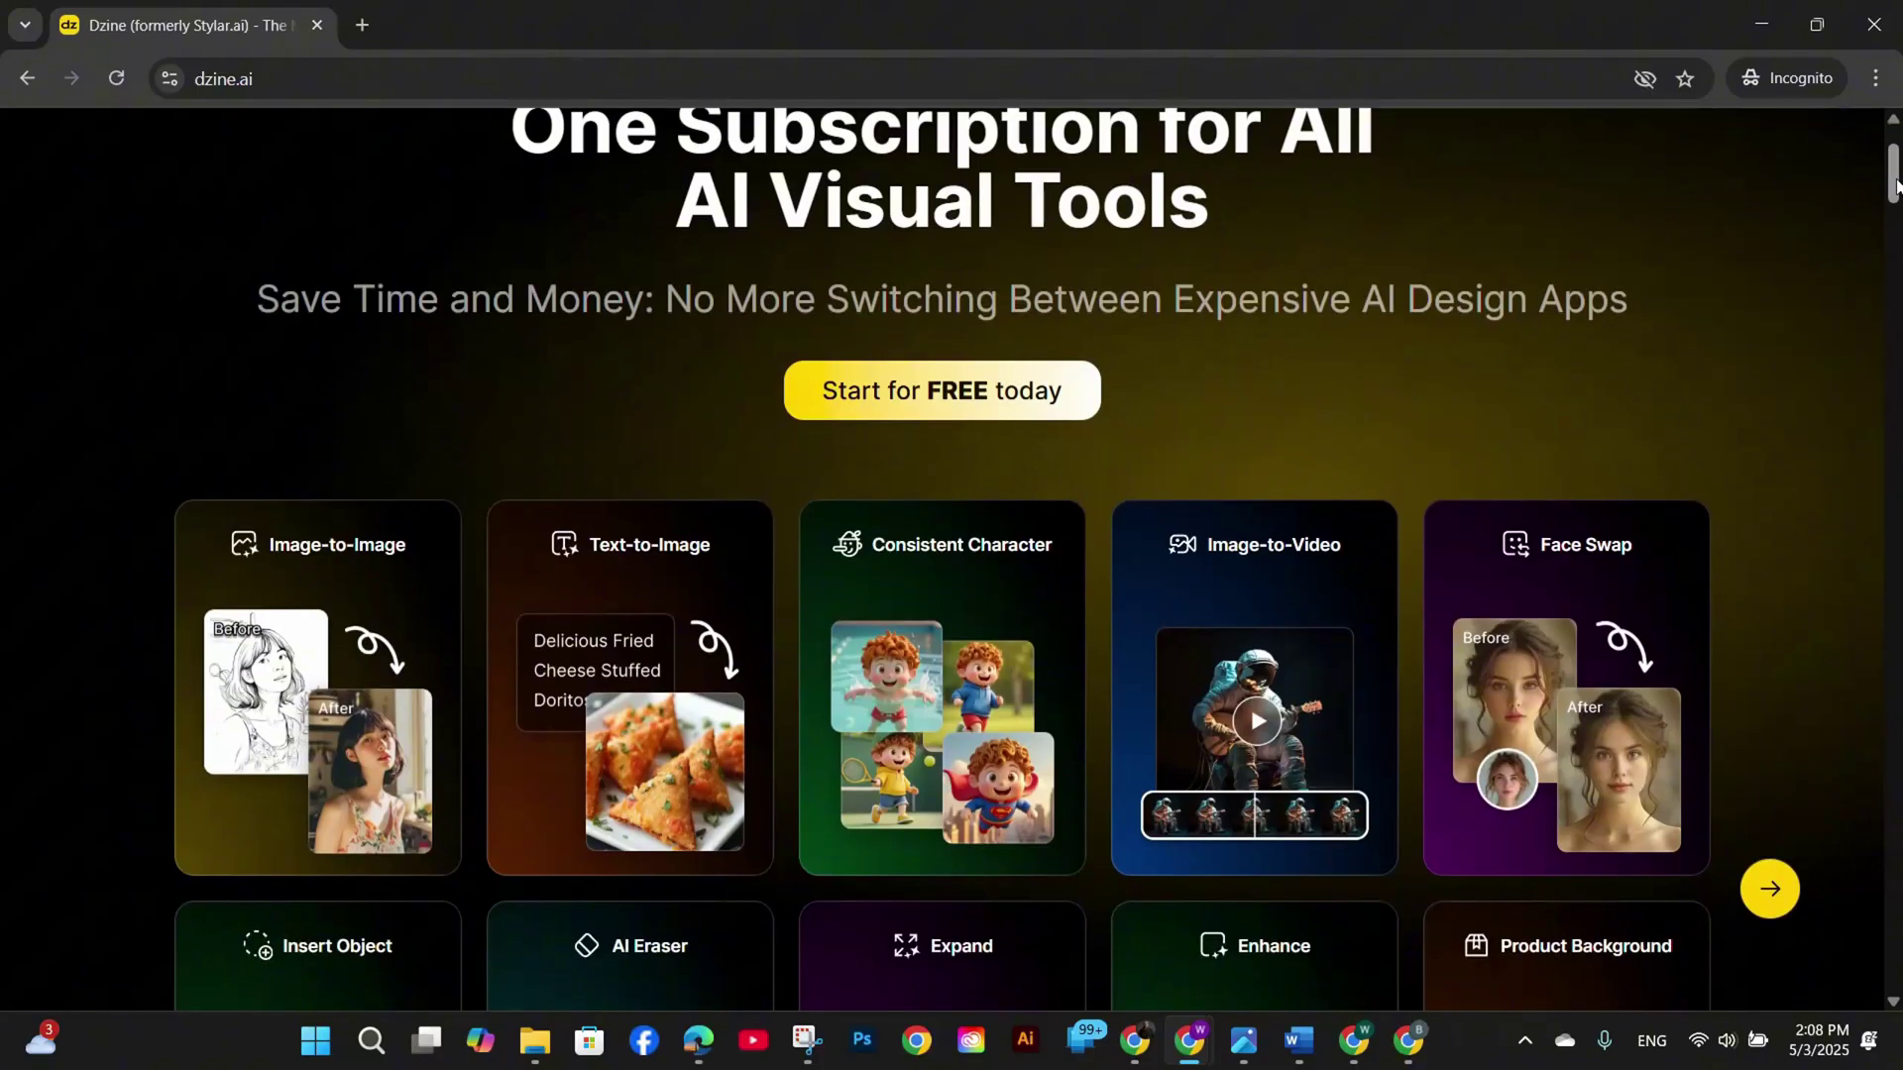
Look through the AI tool overview and the design platform features on the dzine.ai homepage.
{"action": "left_click_drag", "start_coordinate": [1896, 179], "coordinate": [1896, 207]}
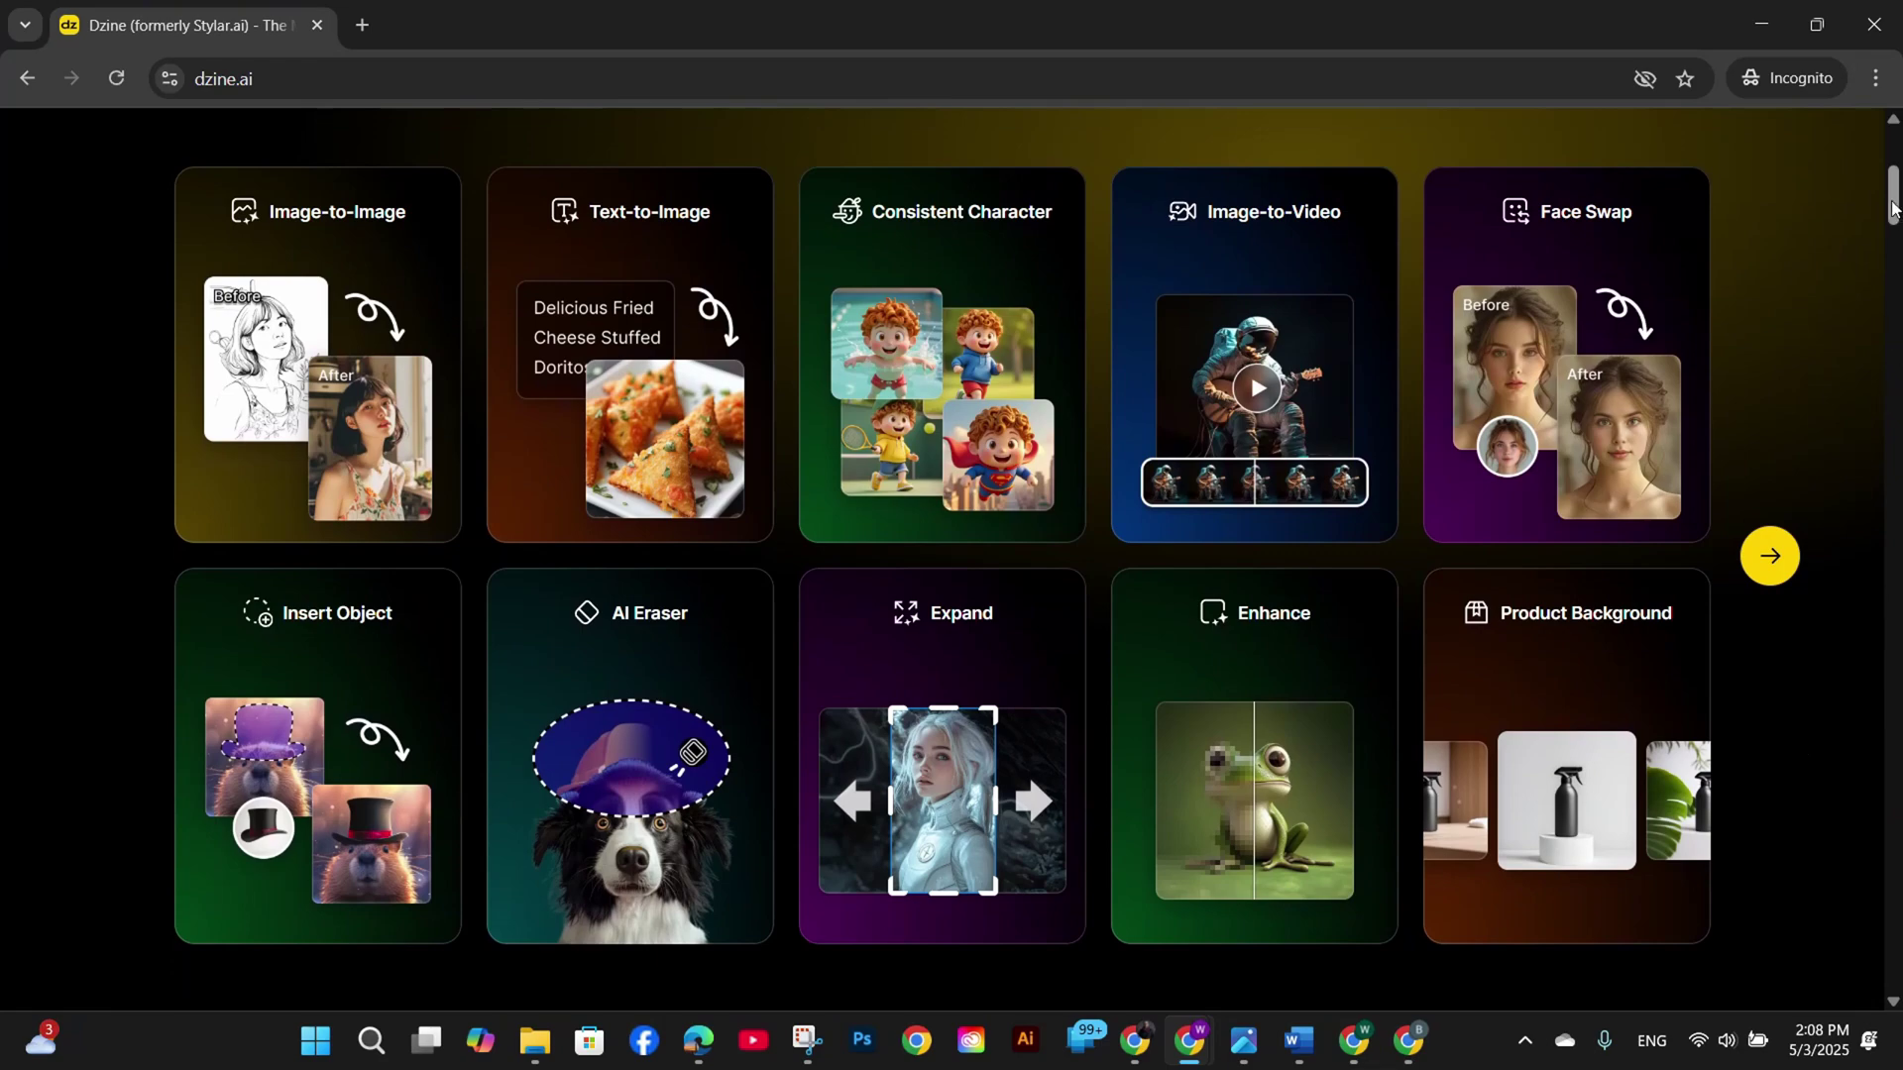
{"action": "scroll", "coordinate": [1898, 243], "scroll_direction": "down", "scroll_amount": 10}
{"action": "scroll", "coordinate": [951, 583], "scroll_direction": "down", "scroll_amount": 2}
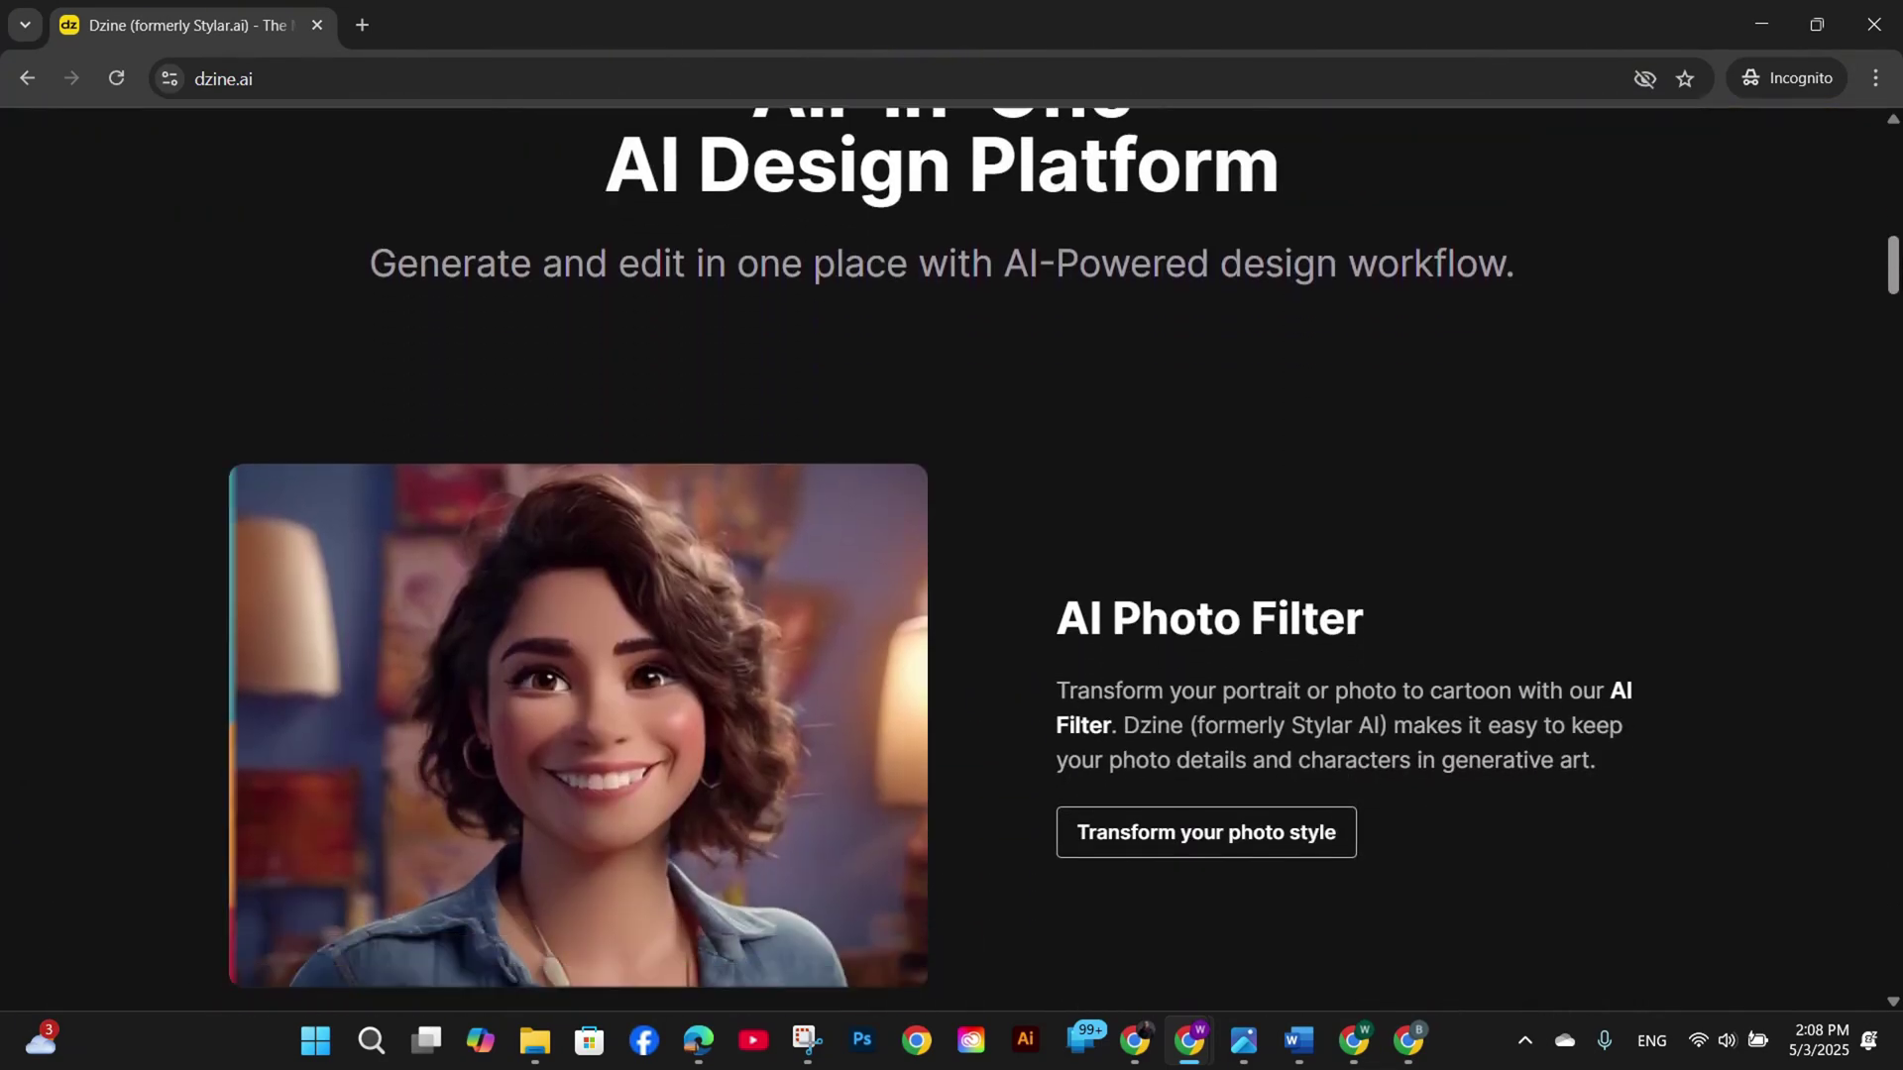
{"action": "scroll", "coordinate": [952, 583], "scroll_direction": "down", "scroll_amount": 1}
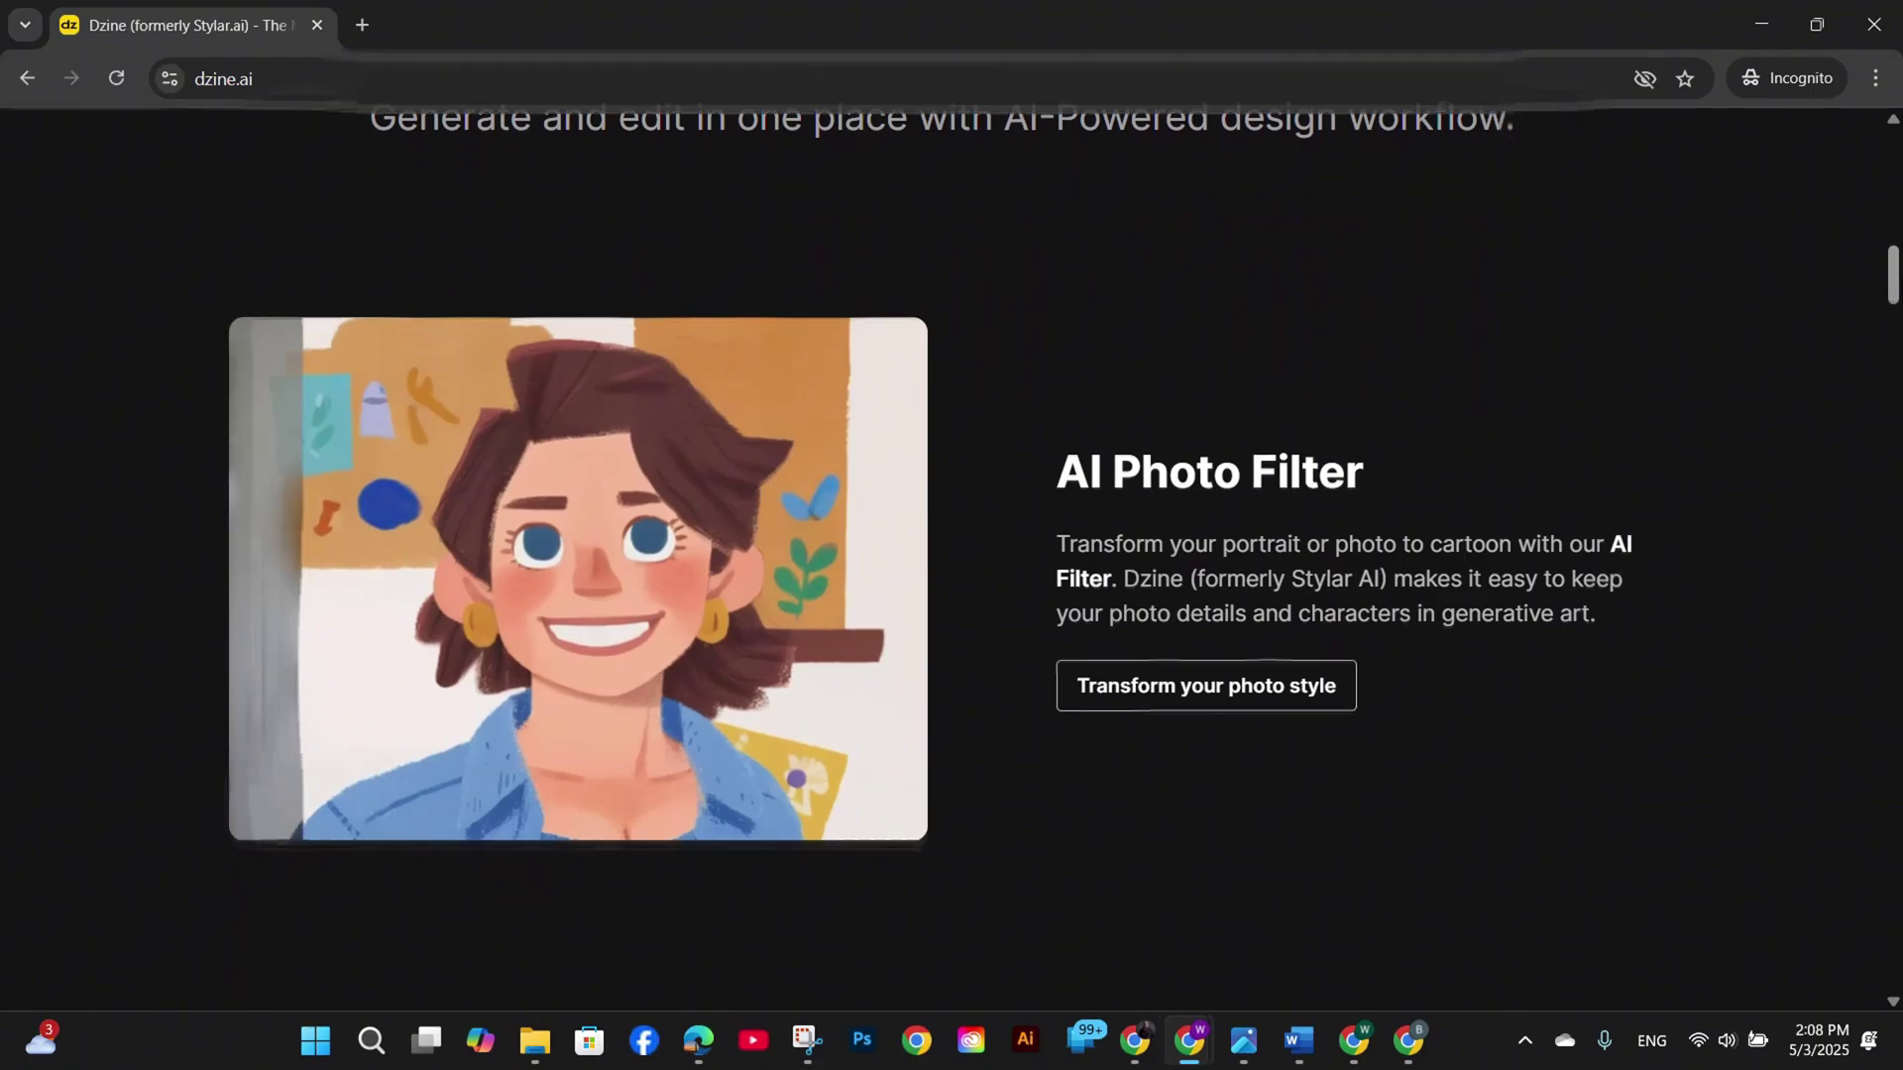